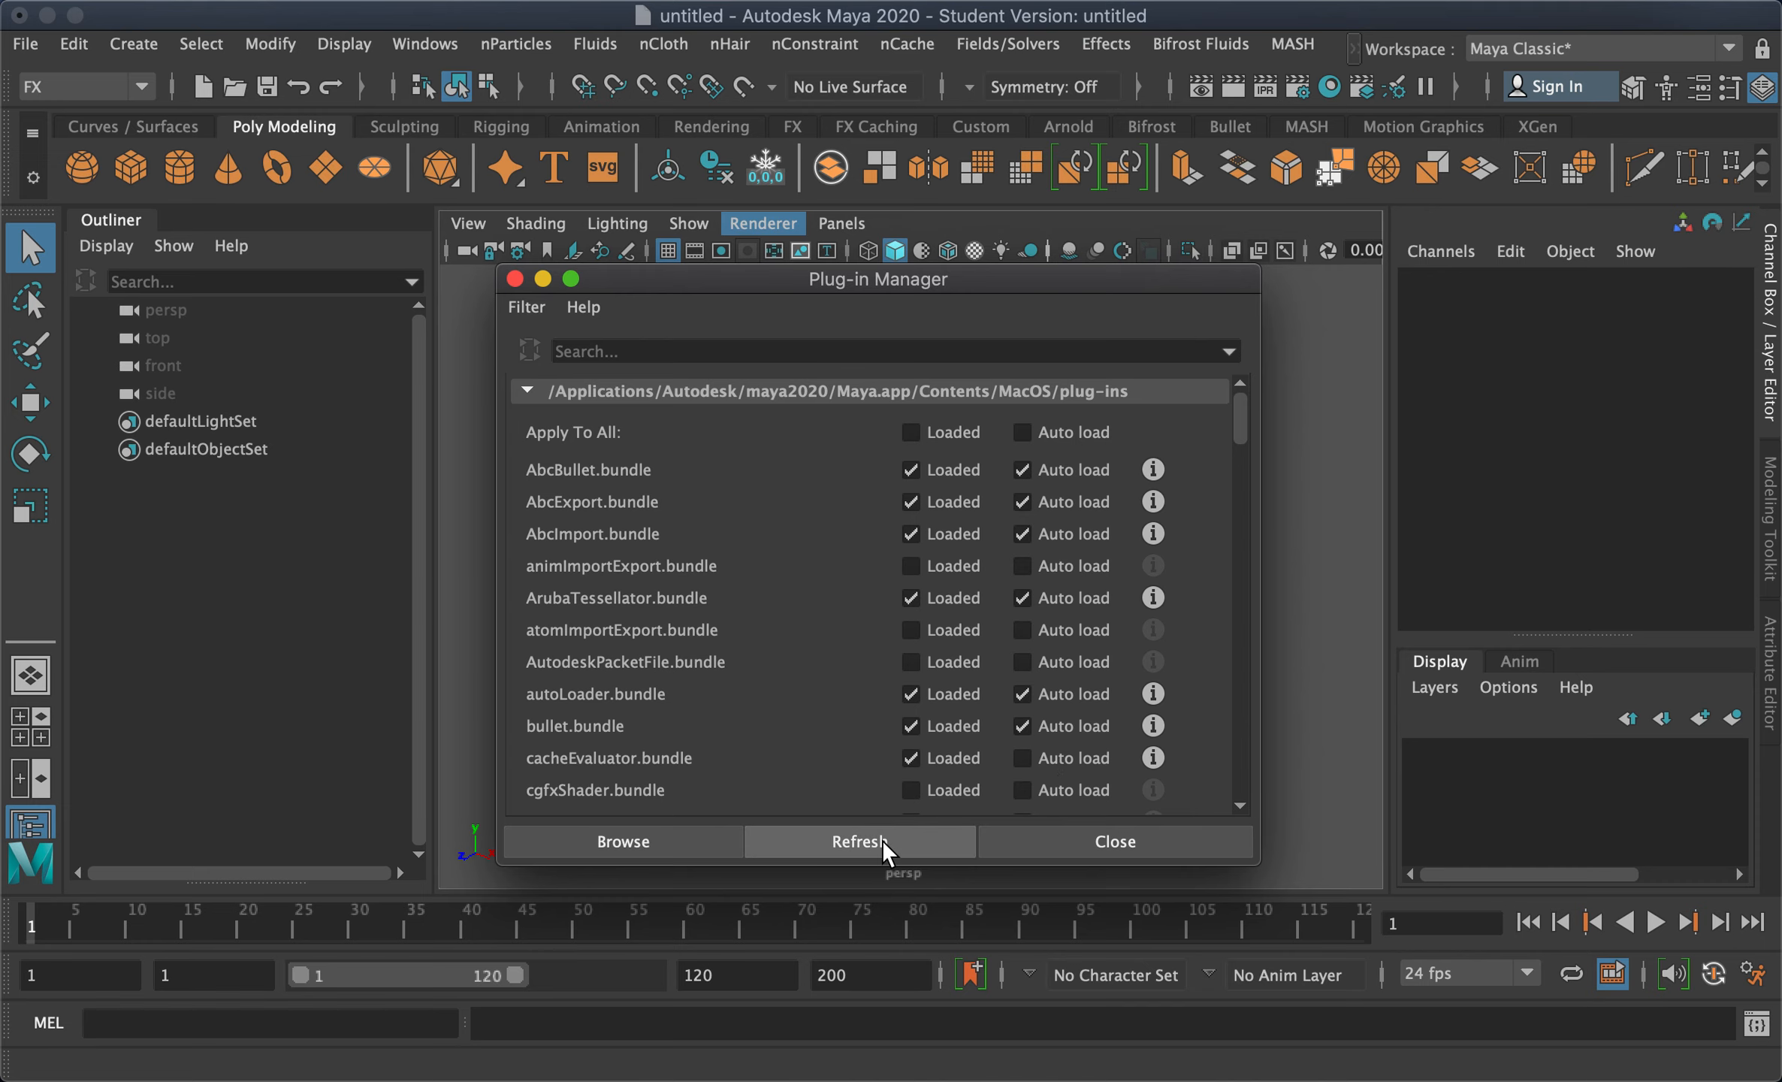
Close the Plug-in Manager and look through the Bullet commands in a detached window, closing that window when done
click(1067, 838)
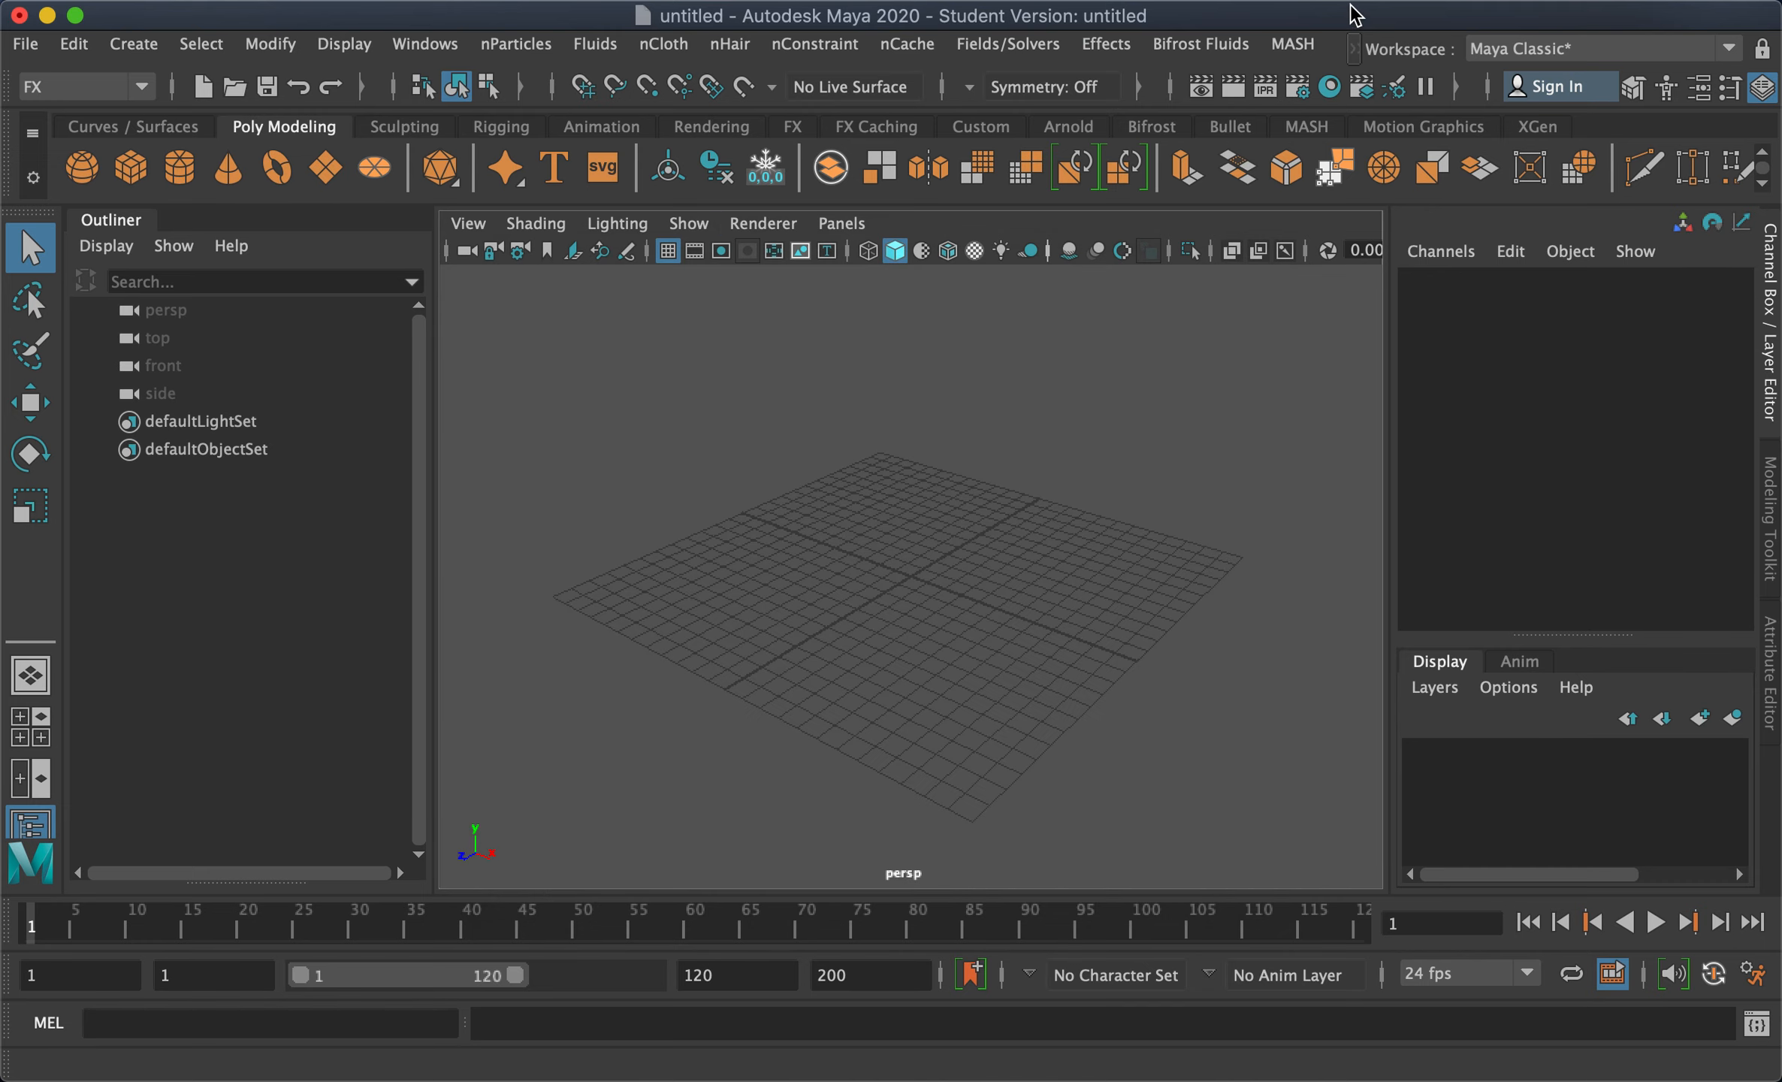
click(1351, 53)
mouse_move(1382, 84)
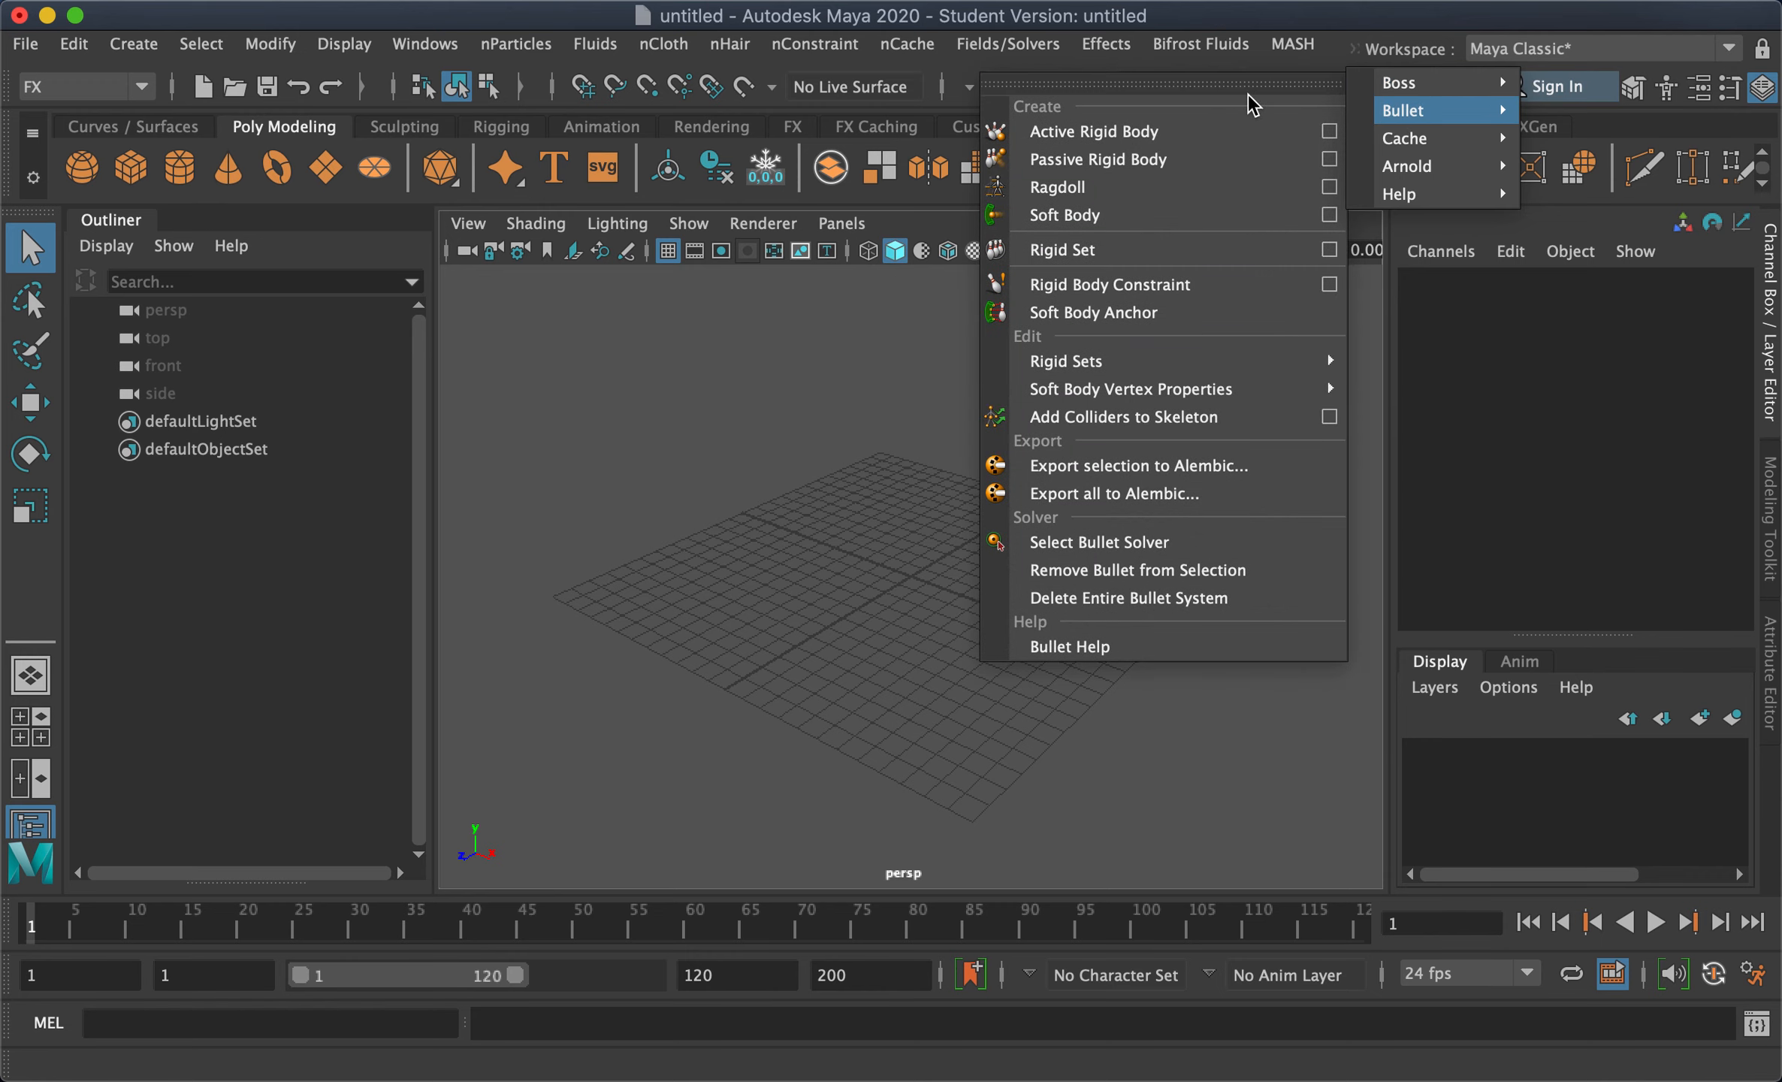
click(1241, 85)
drag(1141, 67, 231, 323)
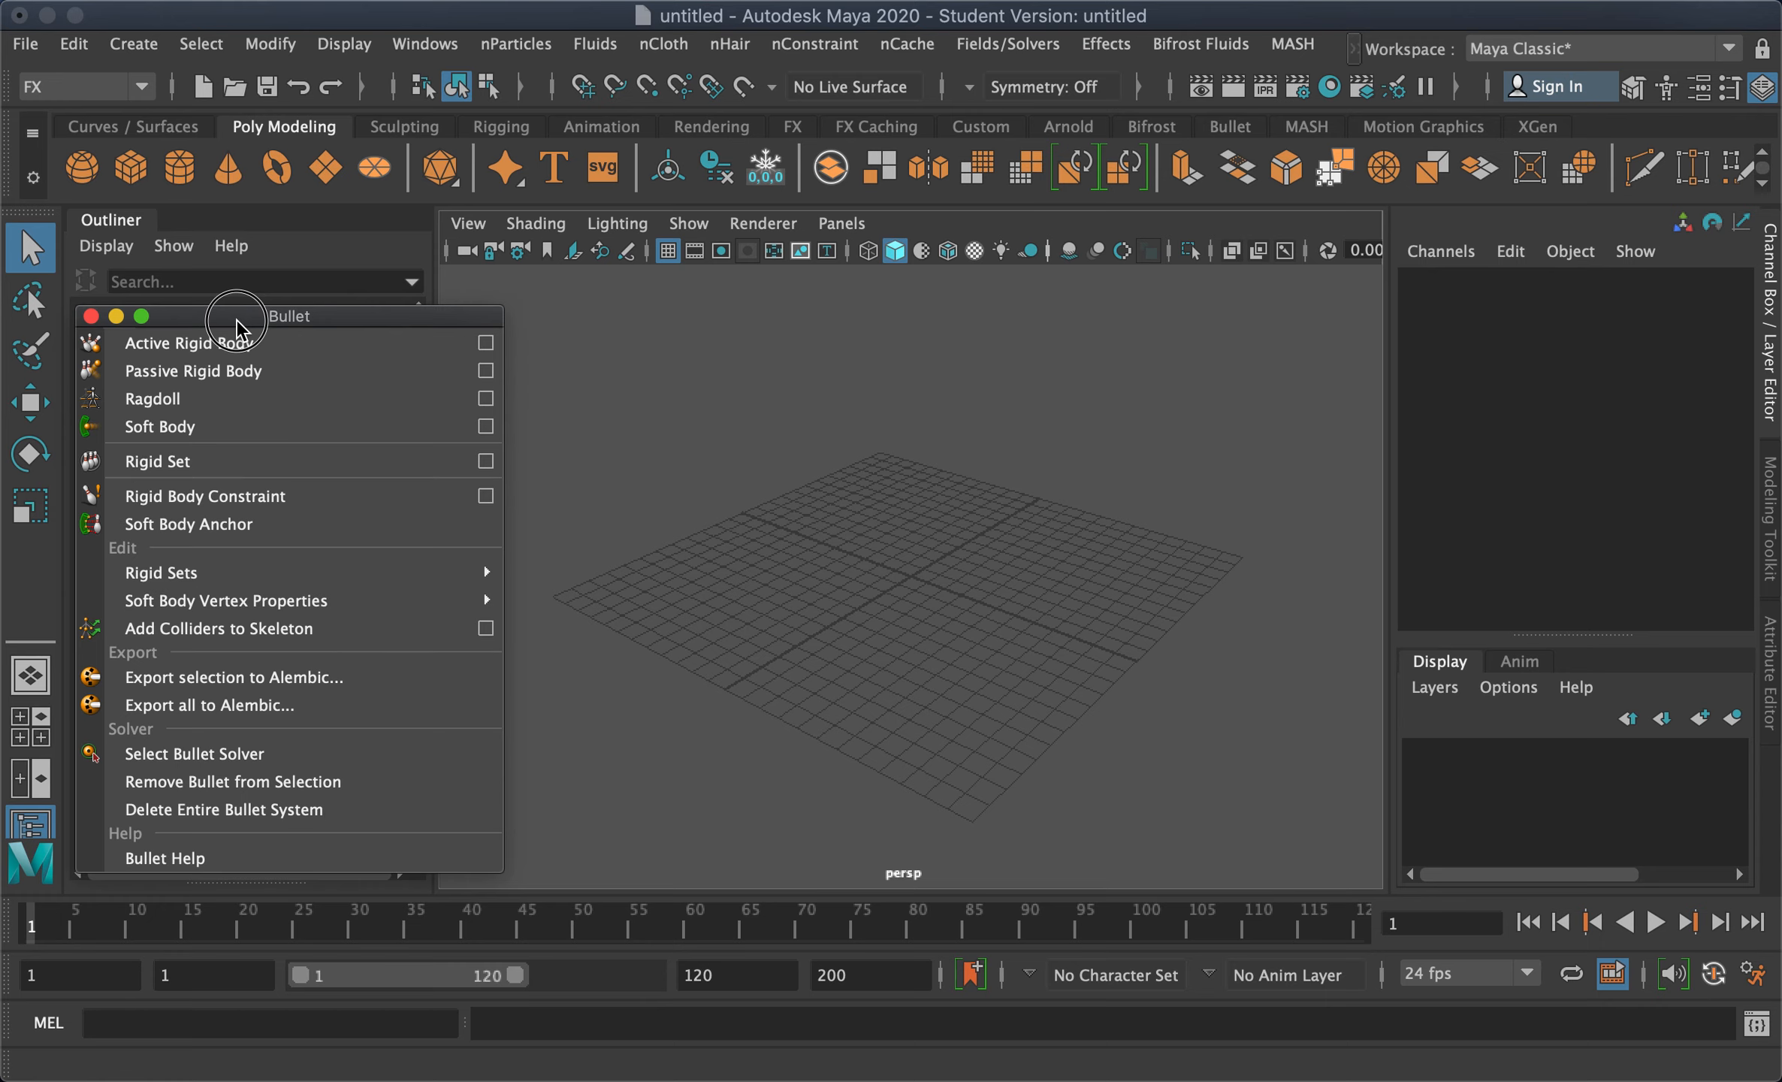
click(91, 317)
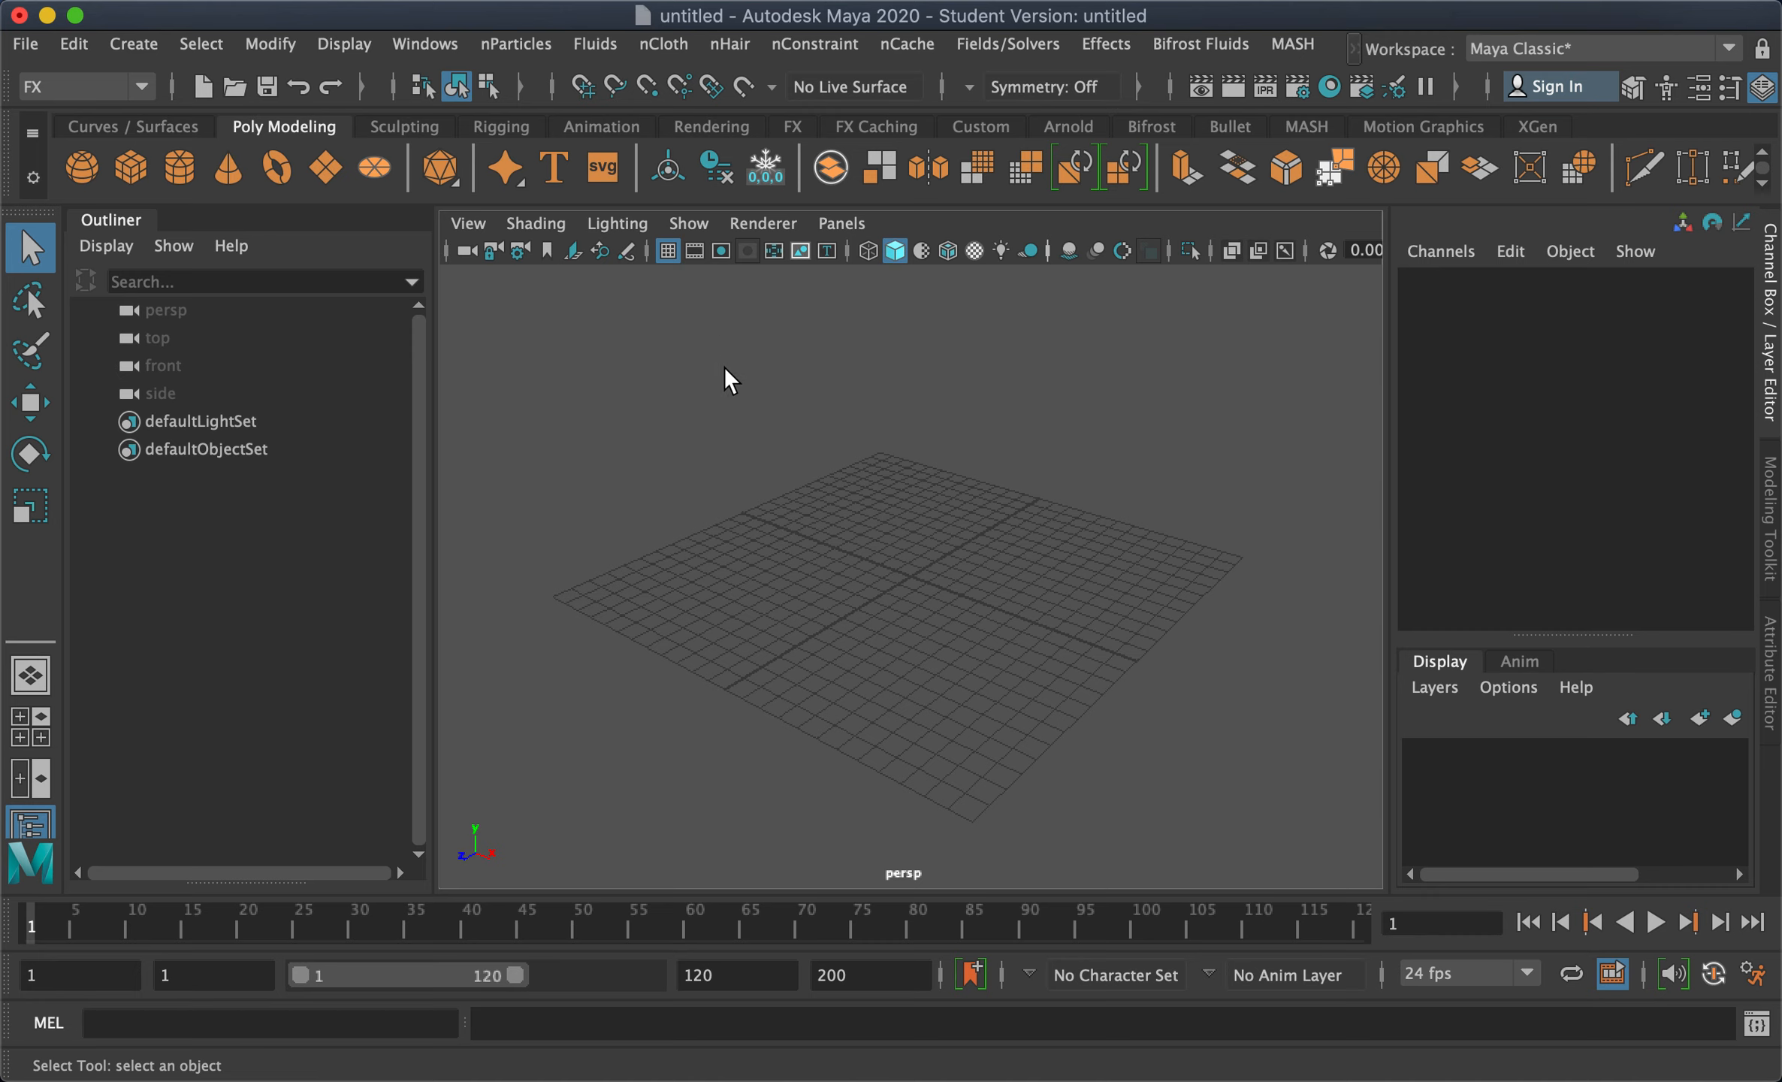
Create a polygon sphere at the origin, scale it uniformly to about 1.47 and raise it to about 6.25 in Y
alt+drag(728, 430, 718, 436)
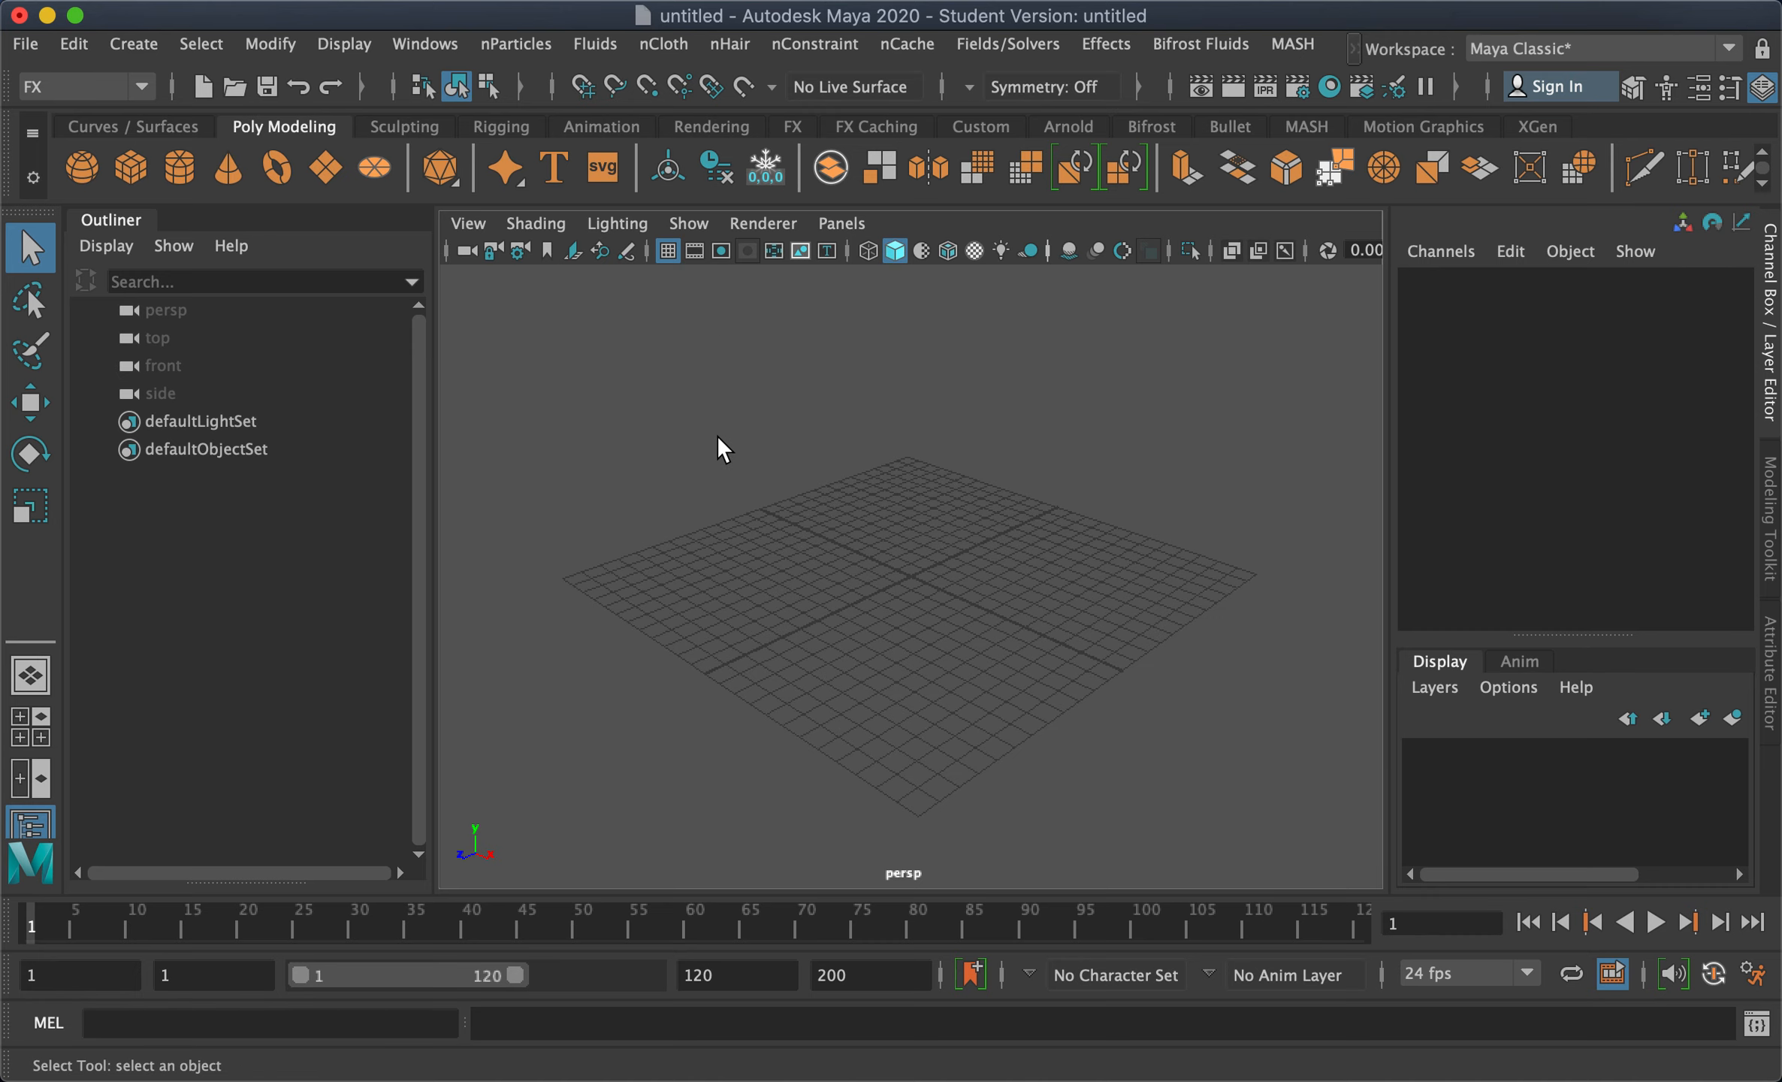
click(85, 163)
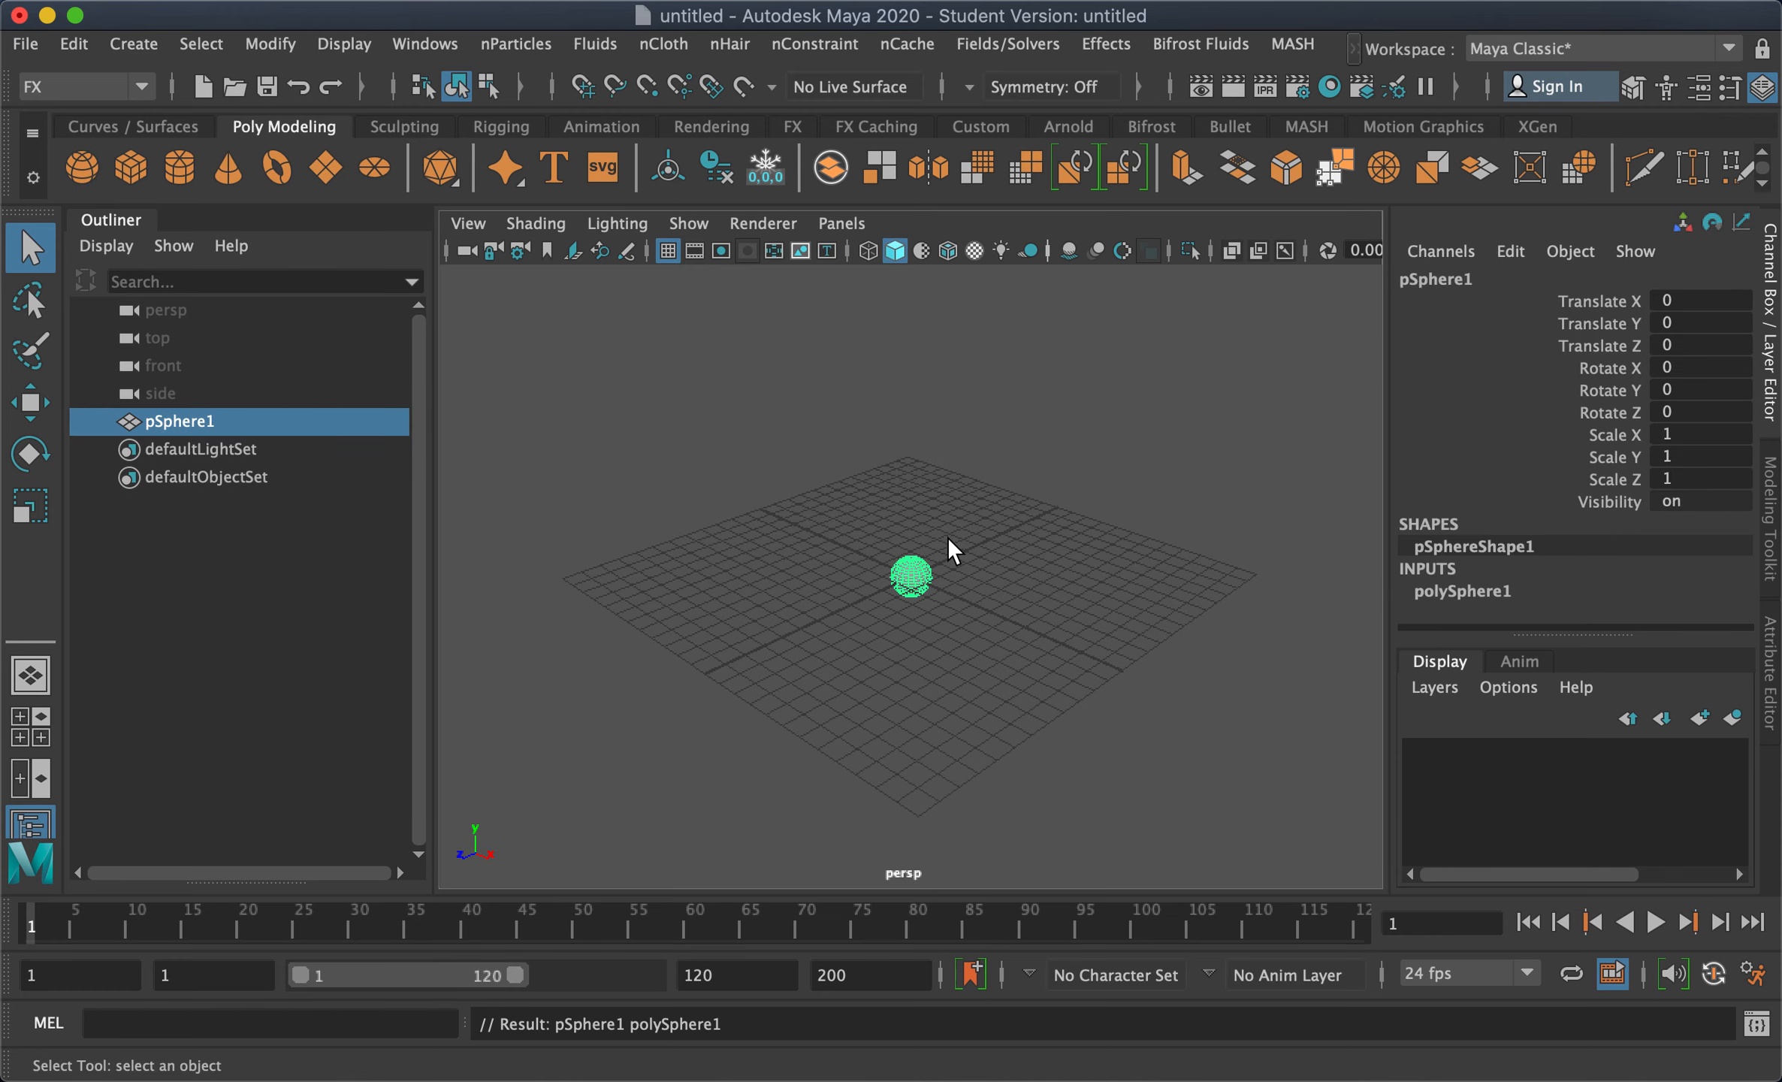
key(r)
drag(916, 577, 928, 581)
key(w)
drag(905, 507, 902, 463)
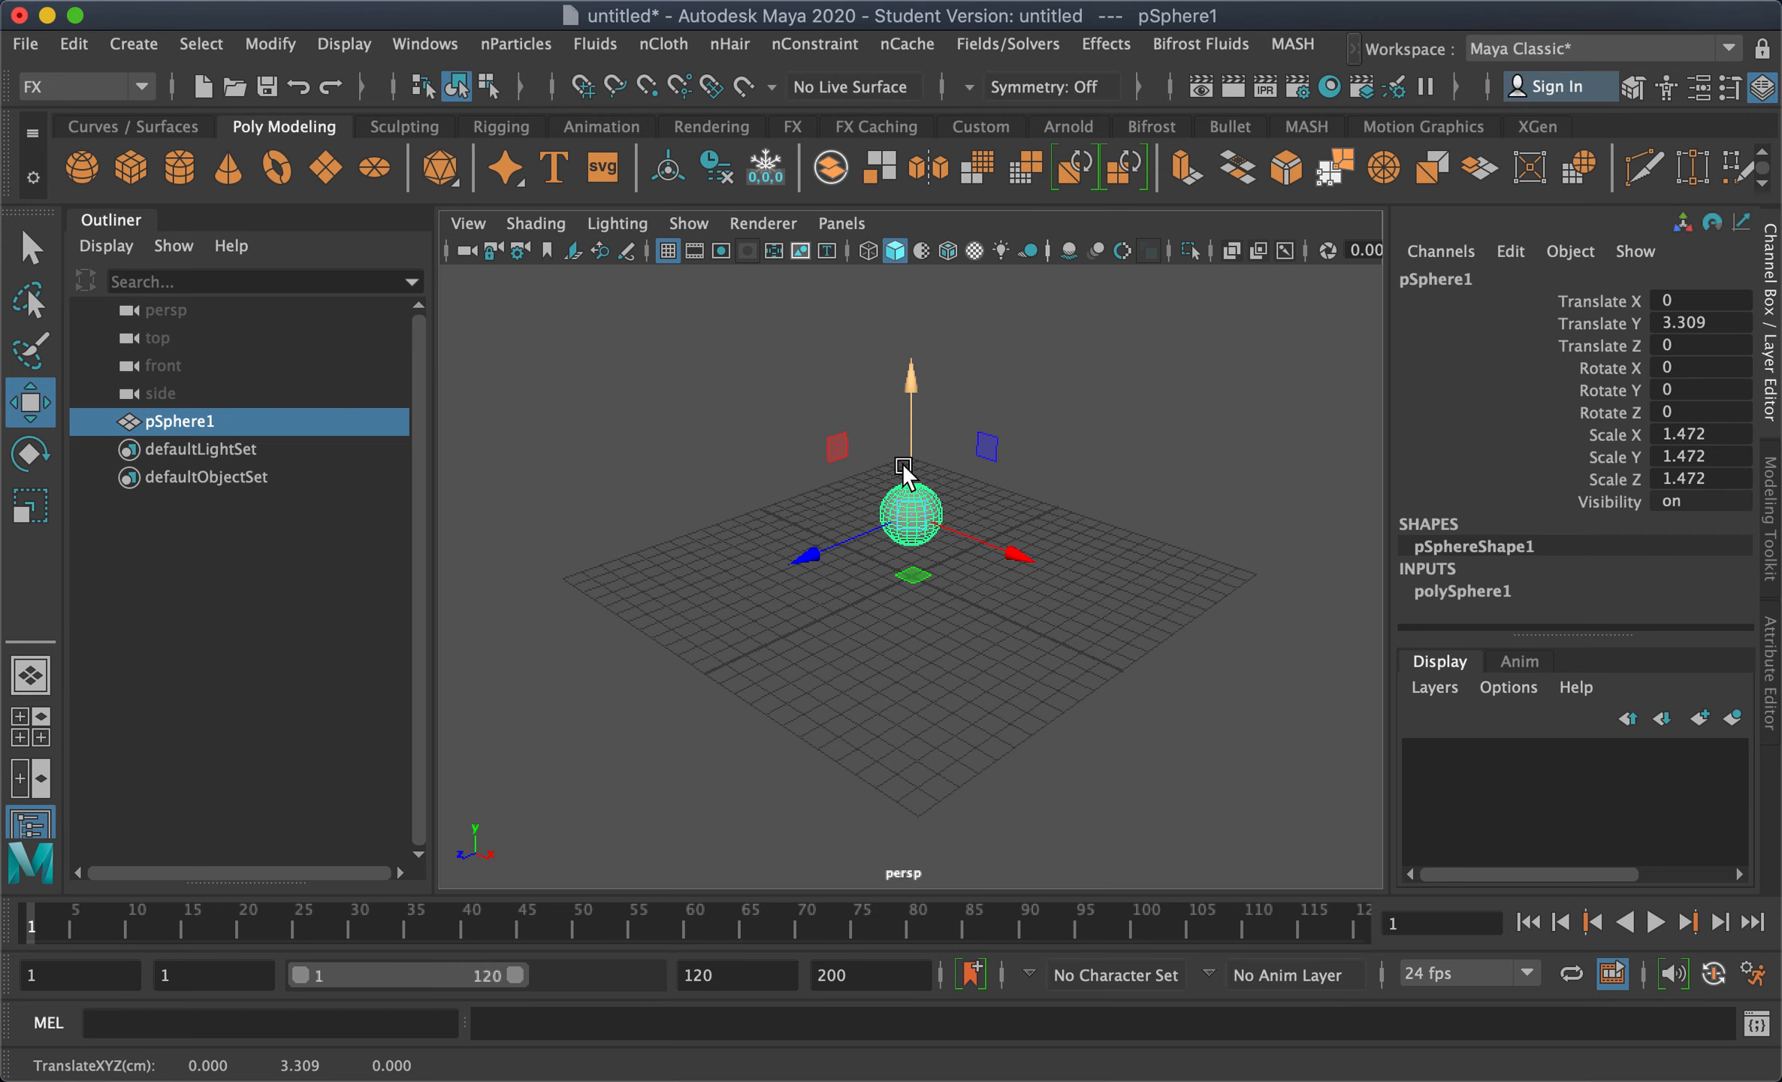
drag(915, 411, 910, 349)
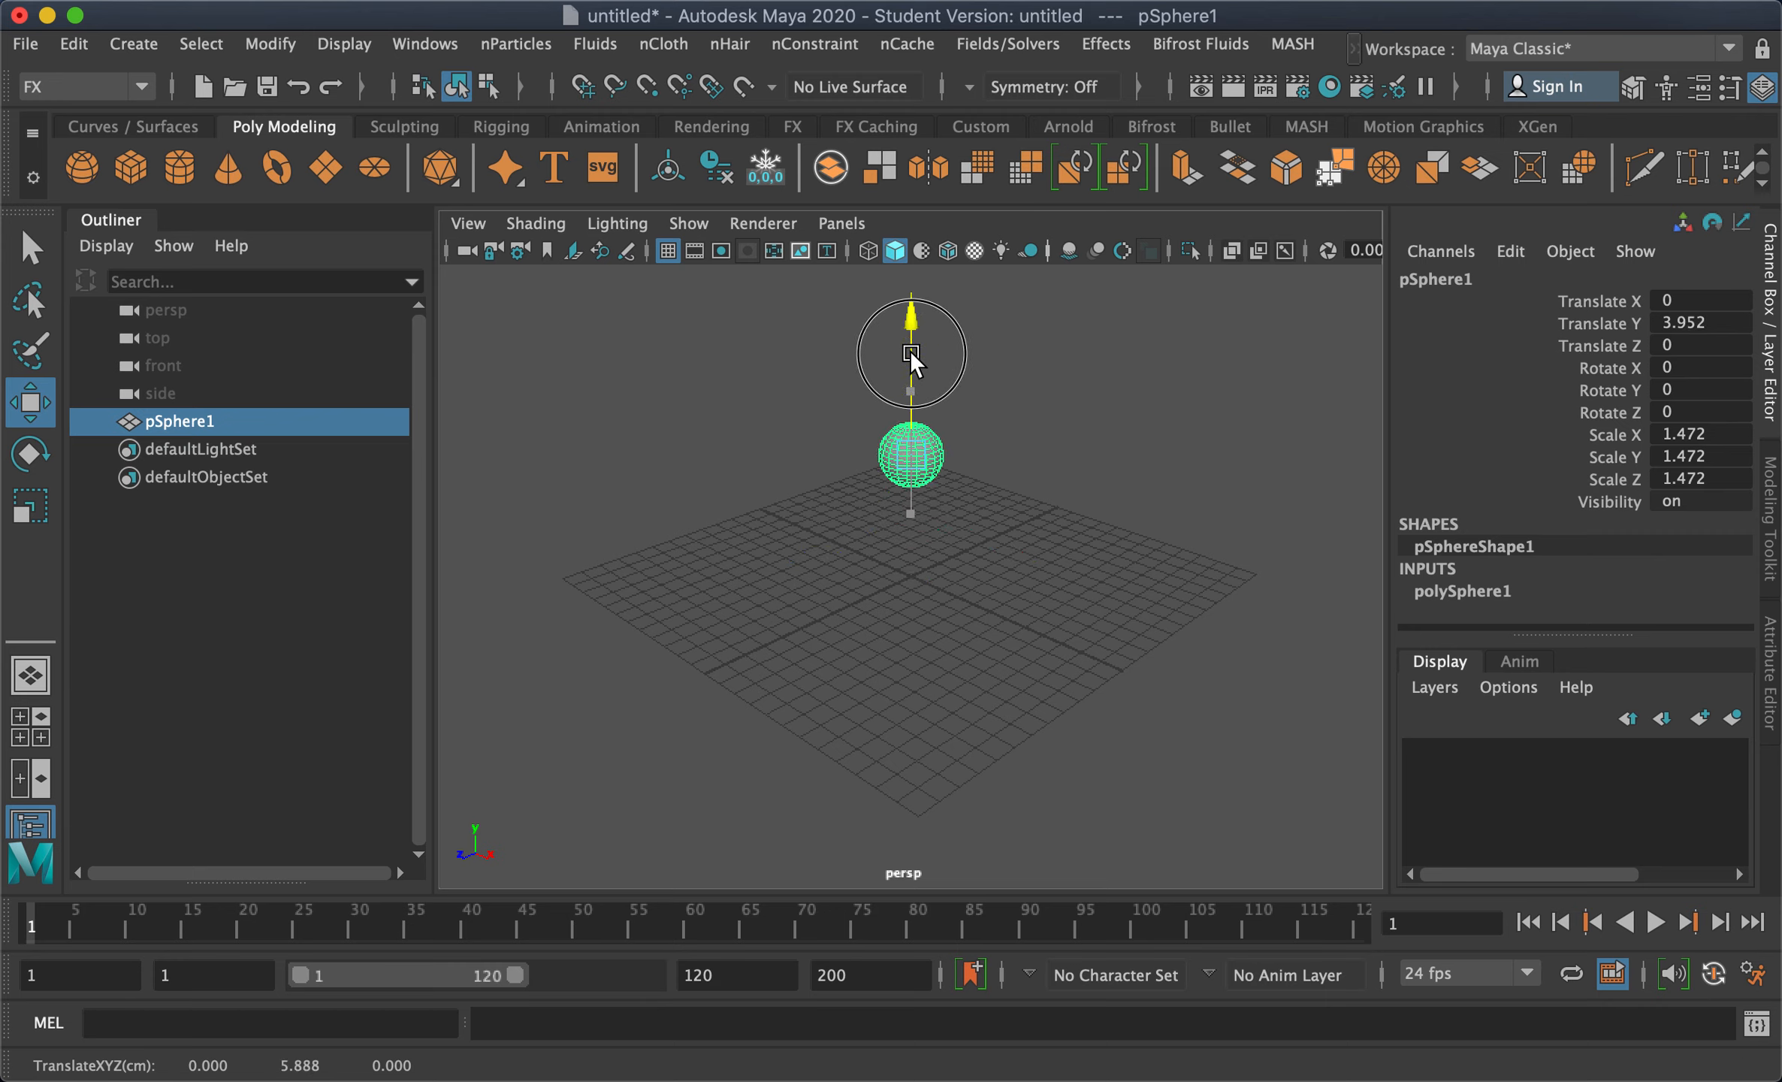
Examine the raised sphere above the grid from closer and lower viewing angles
alt+drag(964, 606, 982, 572)
alt+right_drag(825, 588, 960, 590)
alt+middle_drag(960, 590, 960, 699)
mouse_move(959, 697)
alt+mouse_down()
mouse_move(991, 686)
mouse_move(953, 695)
alt+mouse_up()
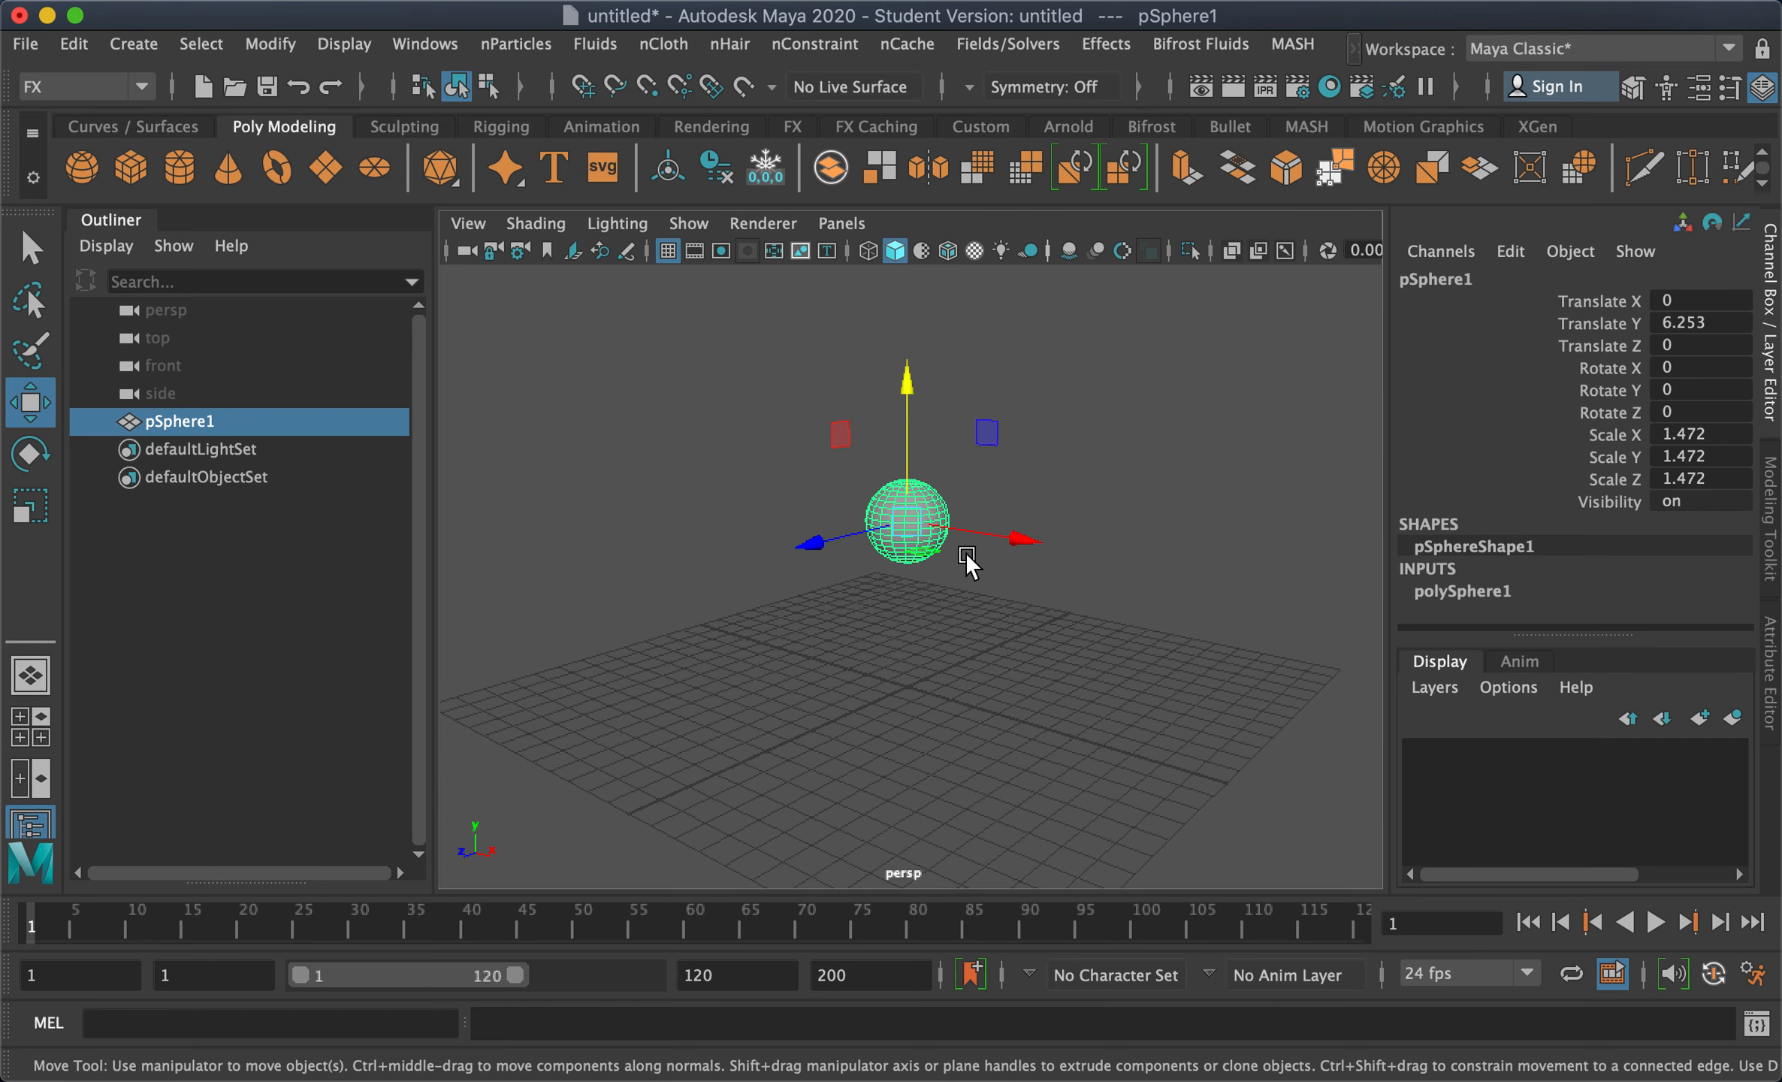
alt+drag(1066, 687, 1046, 683)
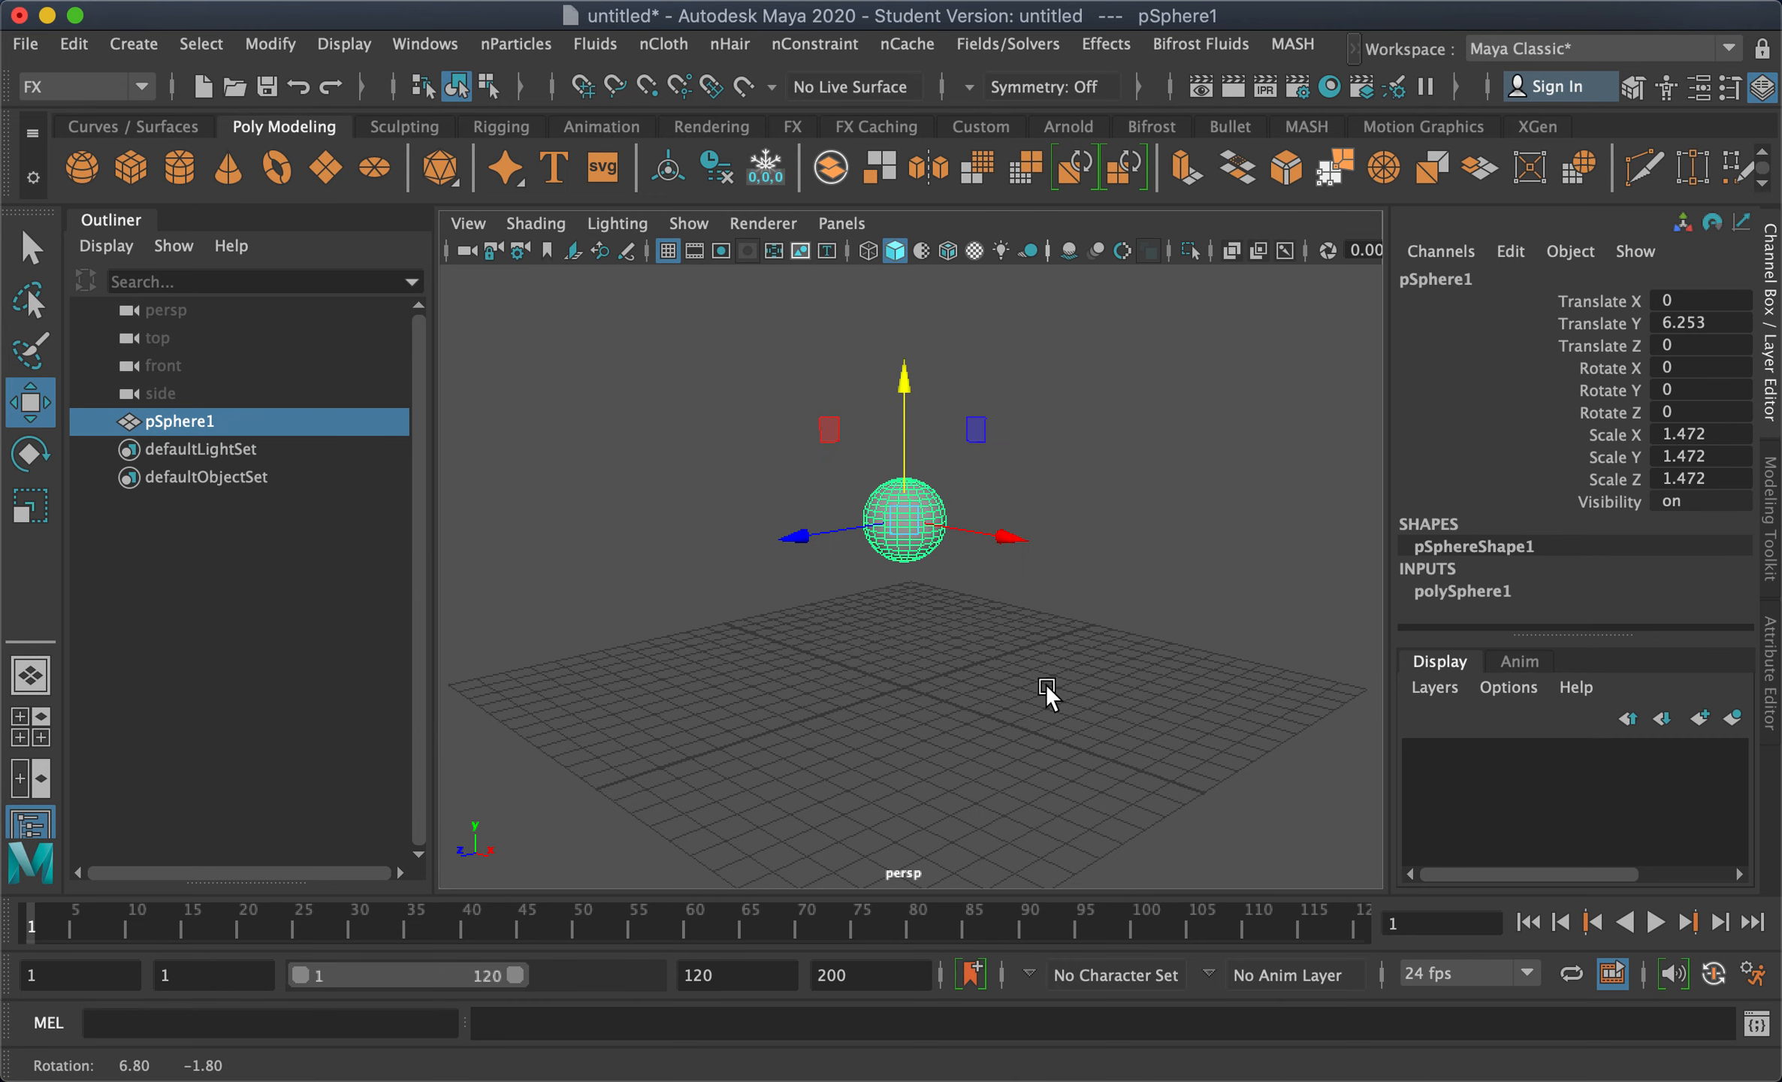
alt+middle_drag(1045, 685, 1050, 643)
alt+drag(1049, 645, 1072, 650)
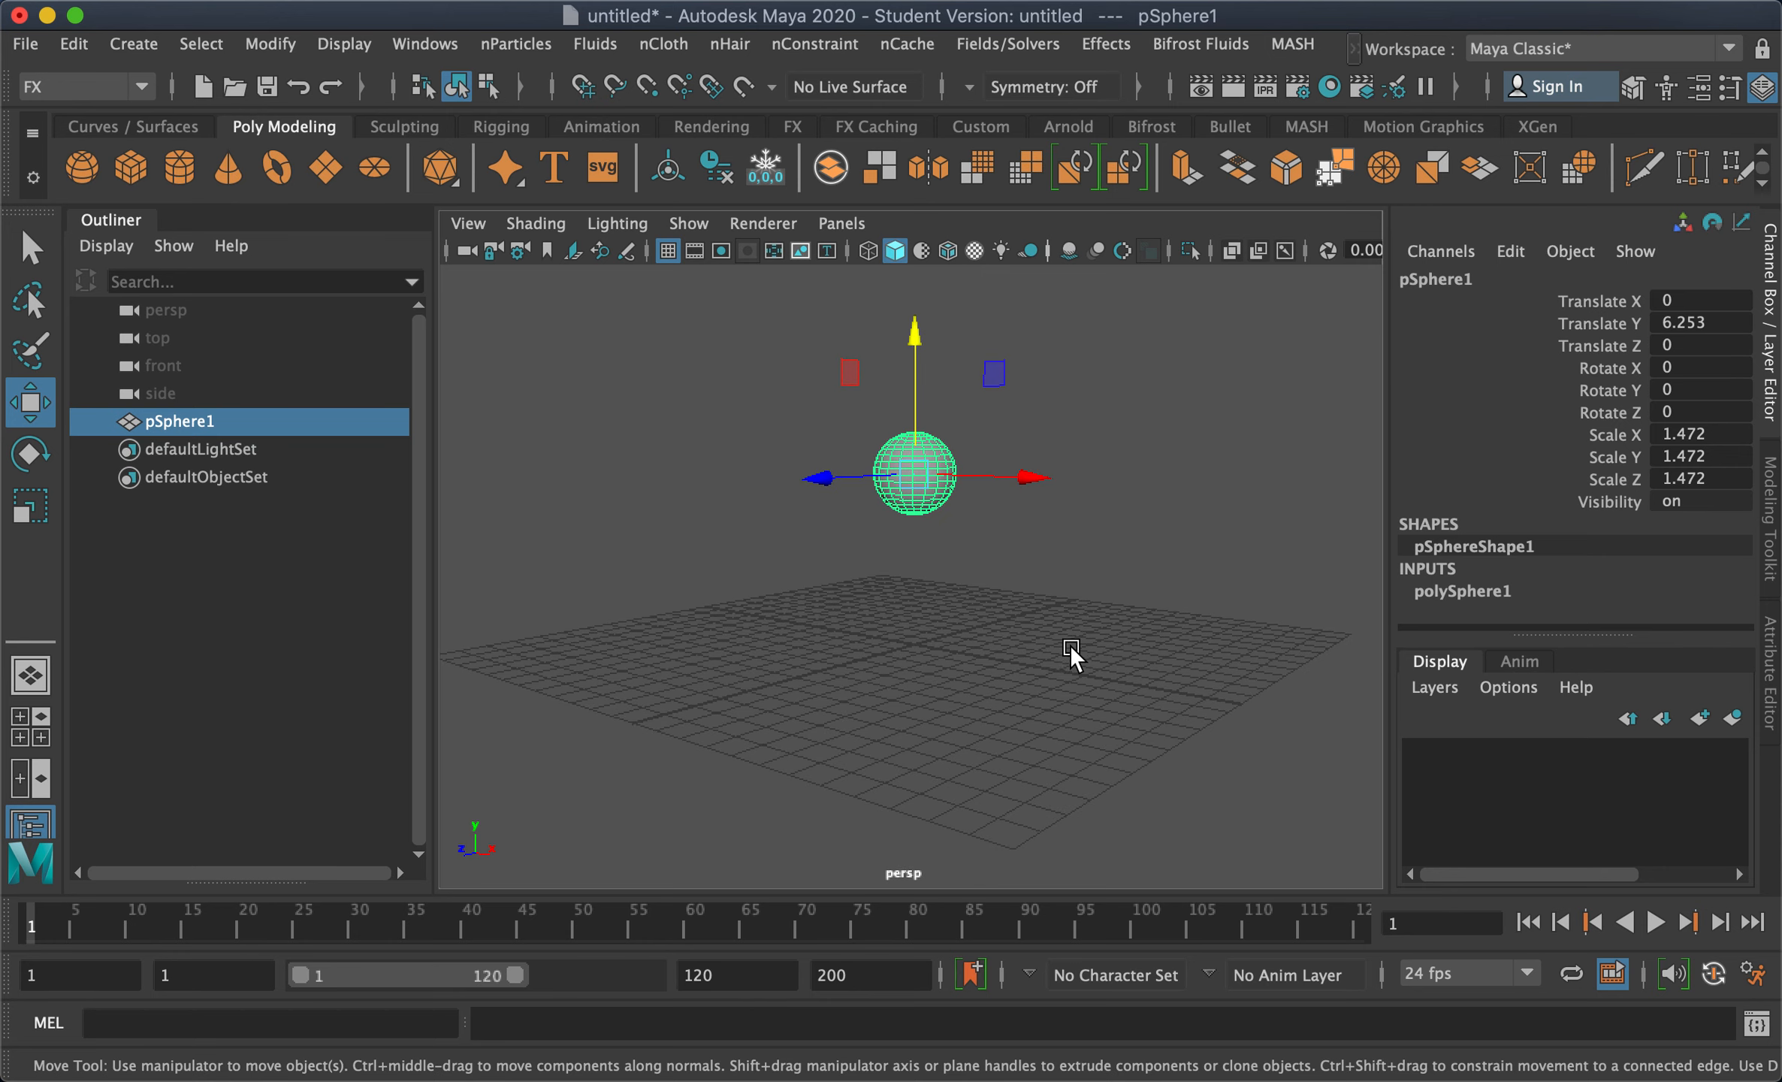
alt+right_drag(816, 671, 930, 676)
alt+drag(930, 674, 942, 689)
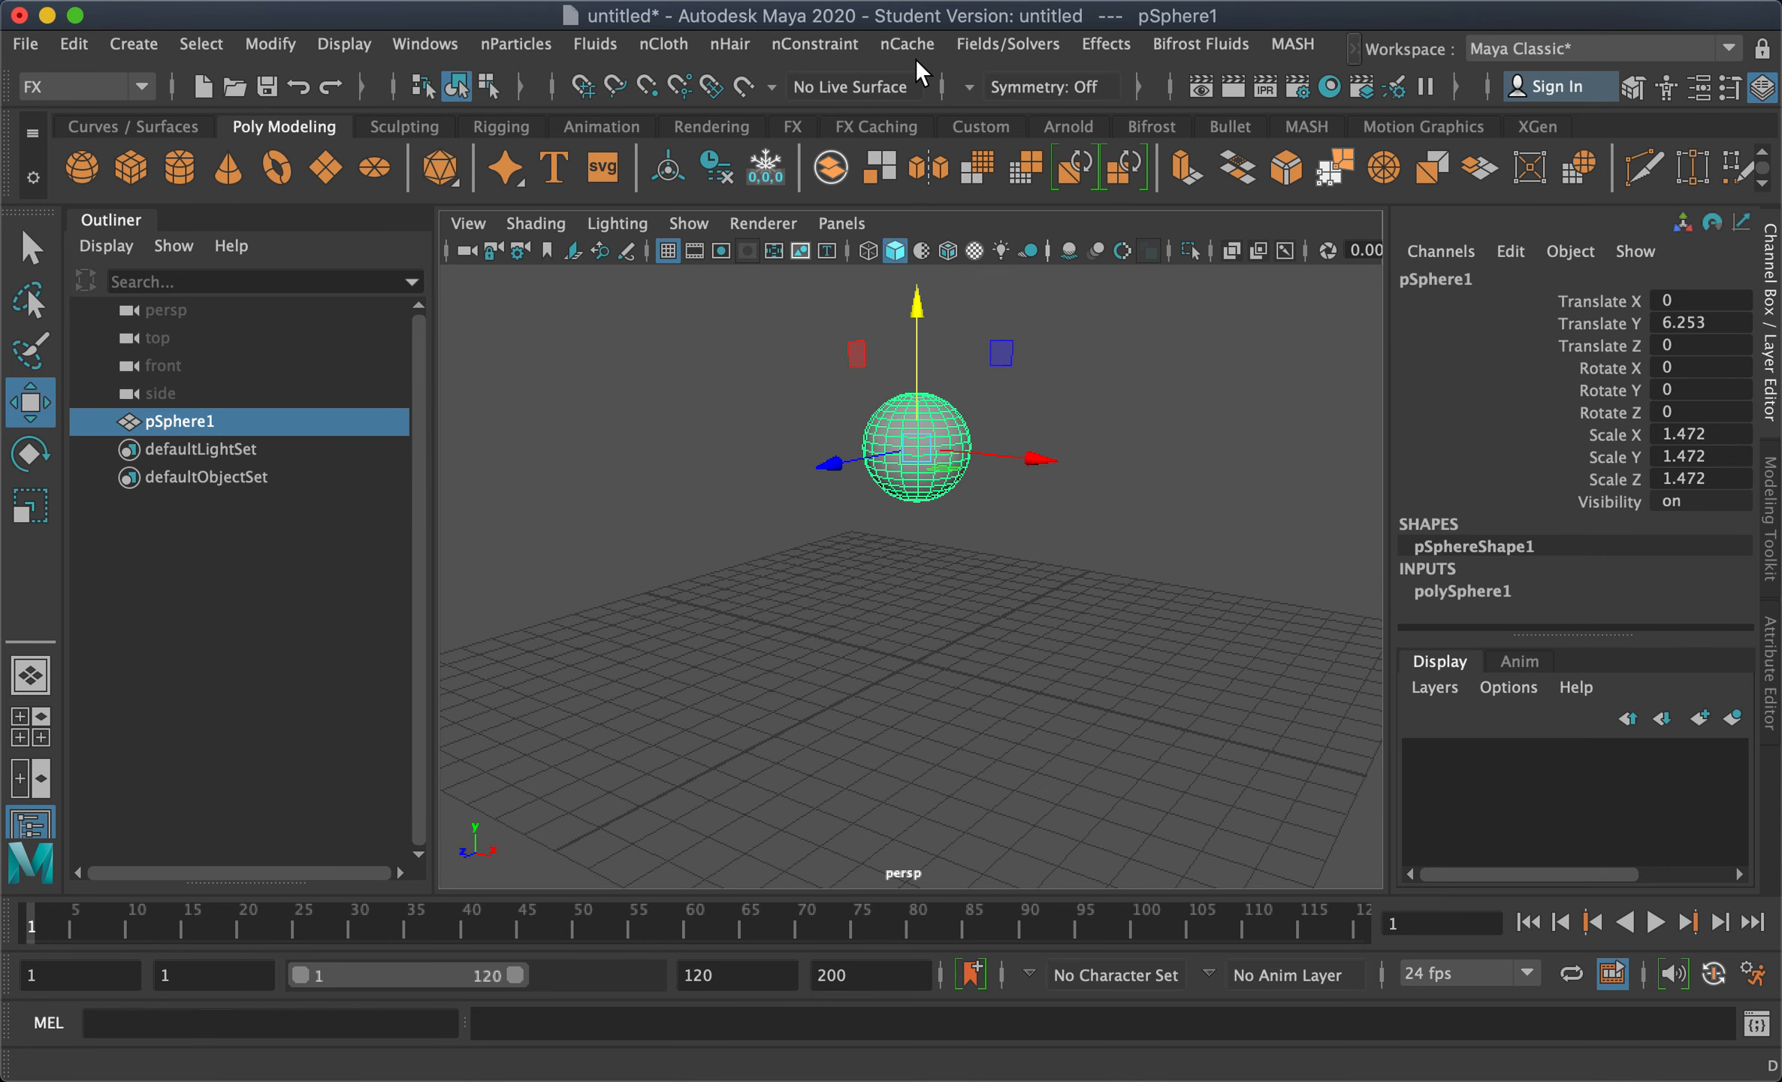
Detach the Bullet commands into a floating window and place it over the Outliner, clear of the sphere
click(1353, 42)
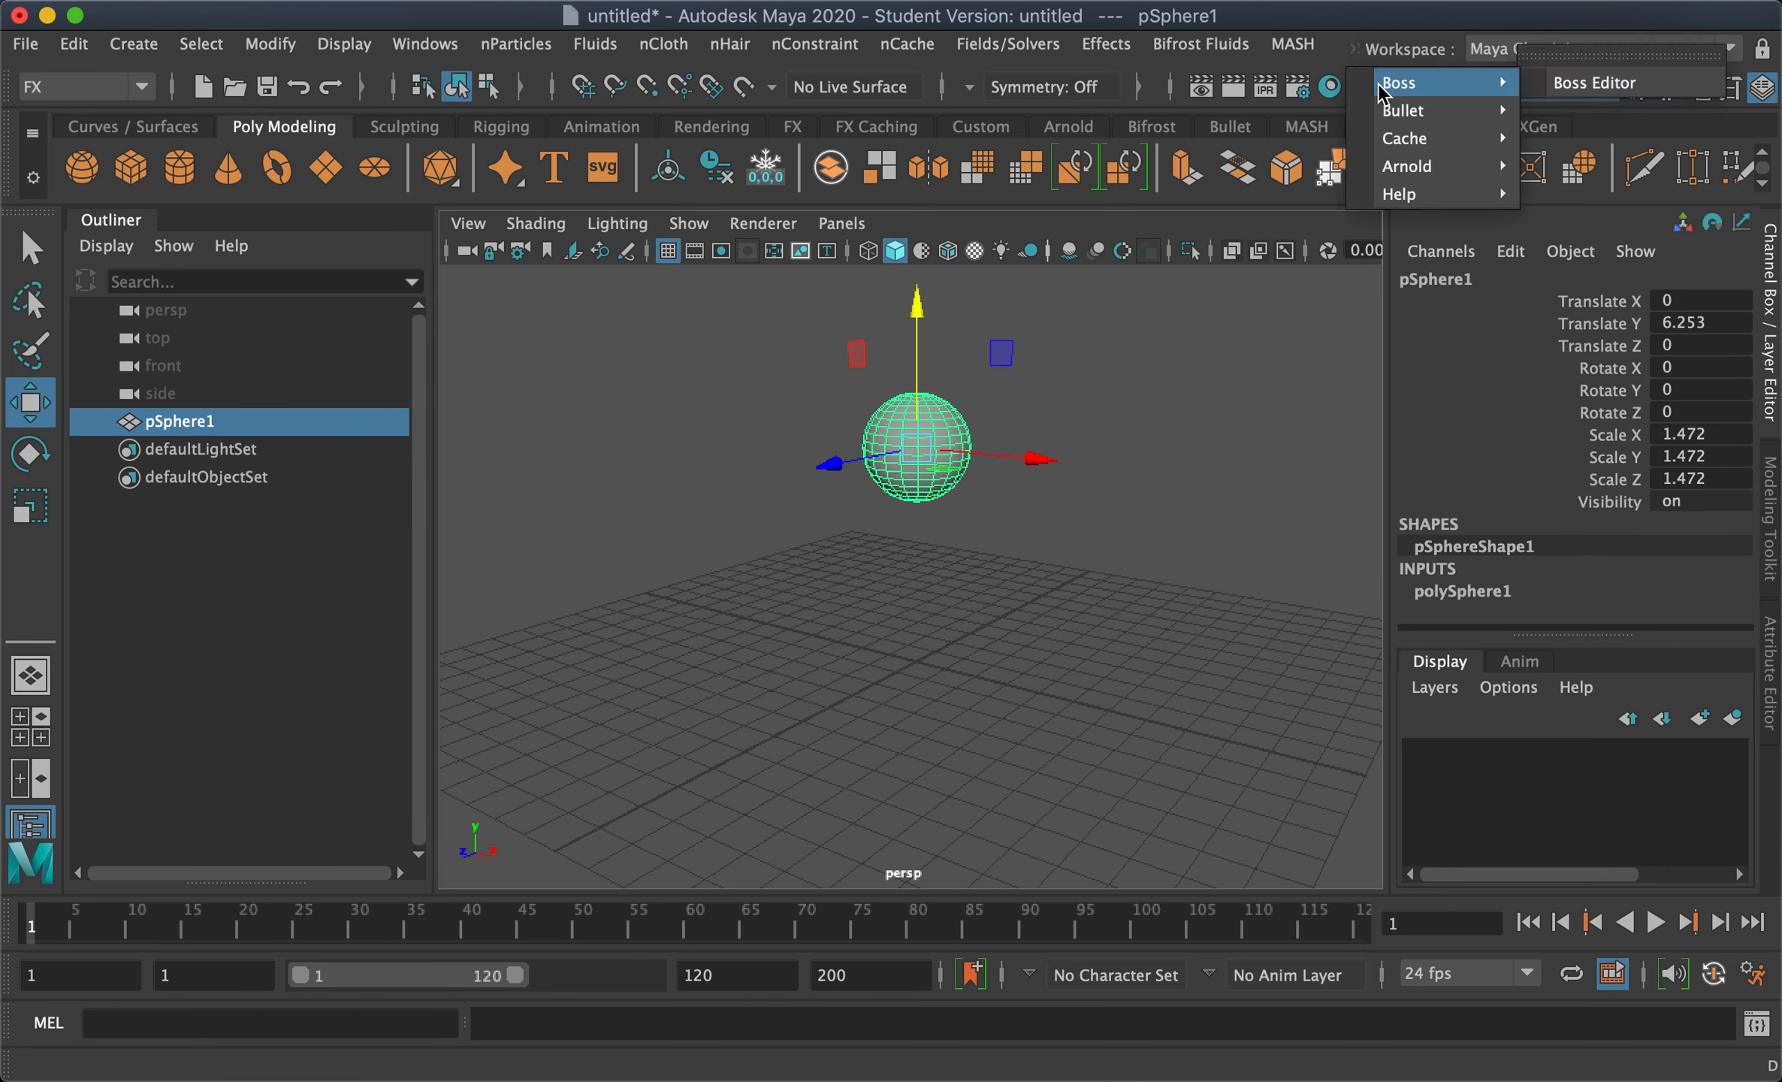
mouse_move(1403, 111)
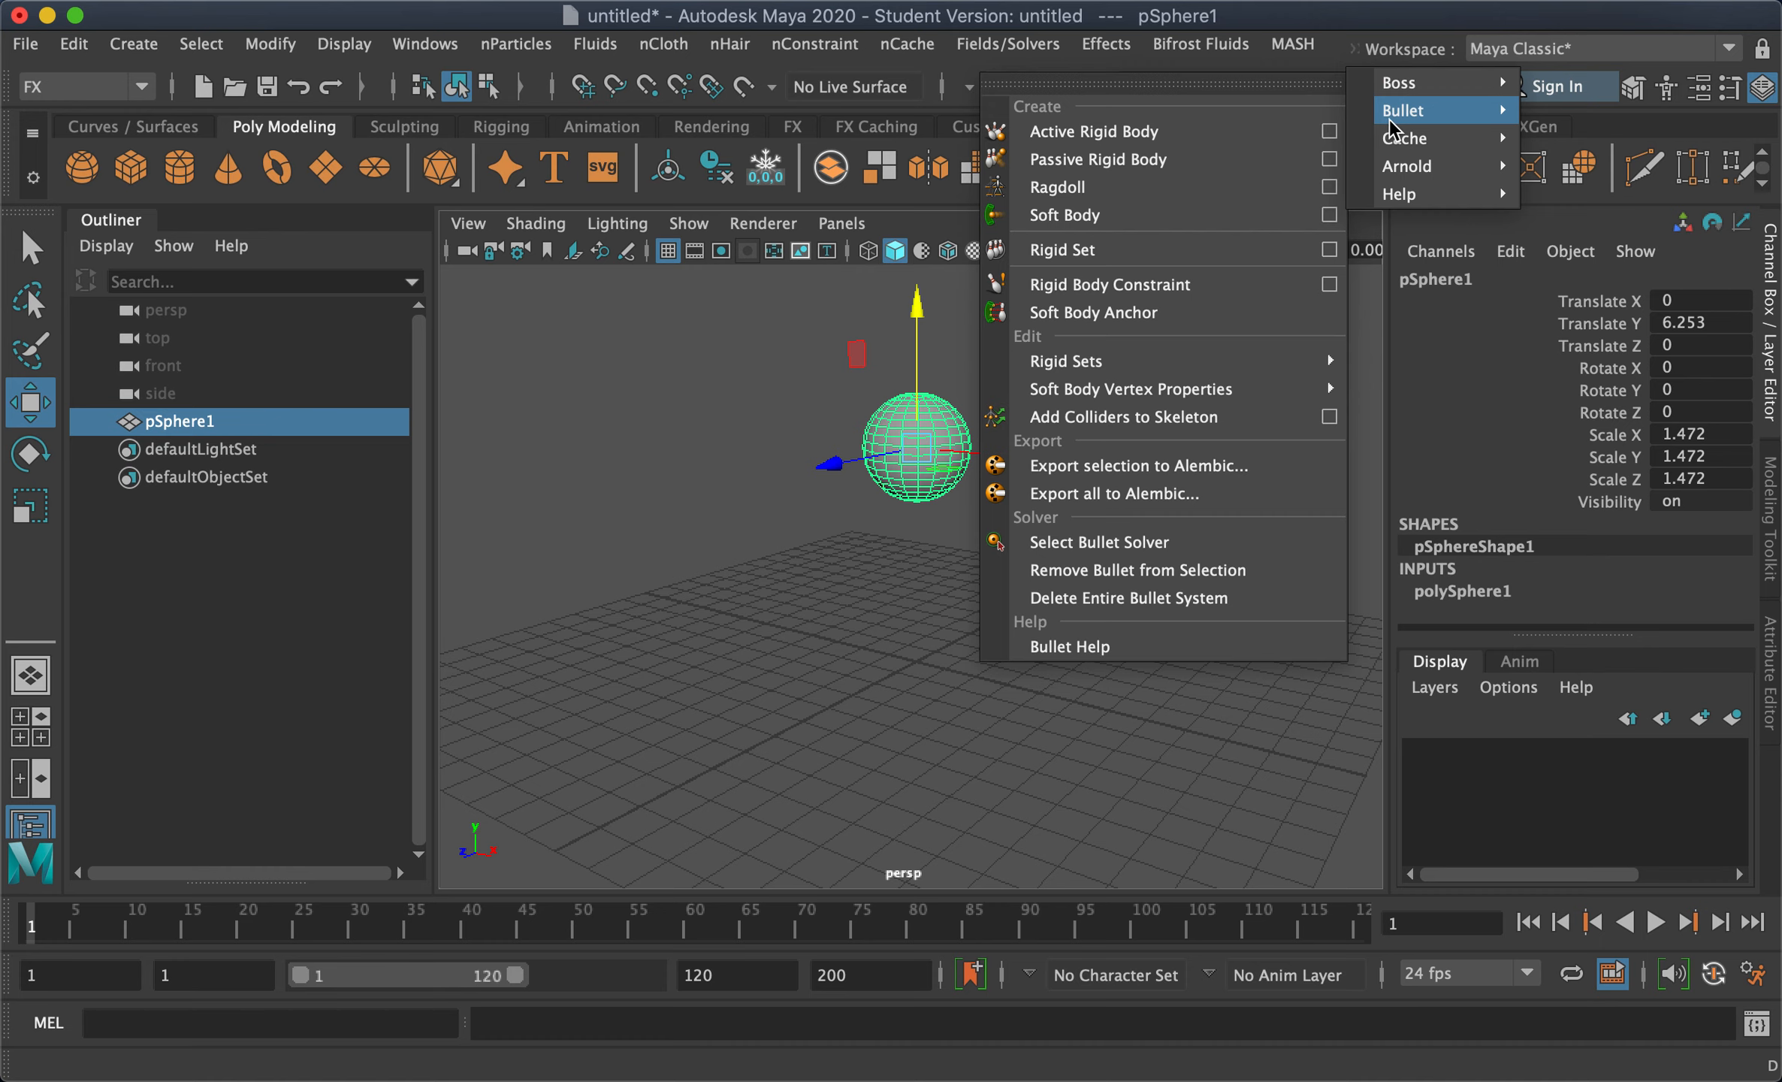
click(1221, 83)
drag(1233, 63, 273, 475)
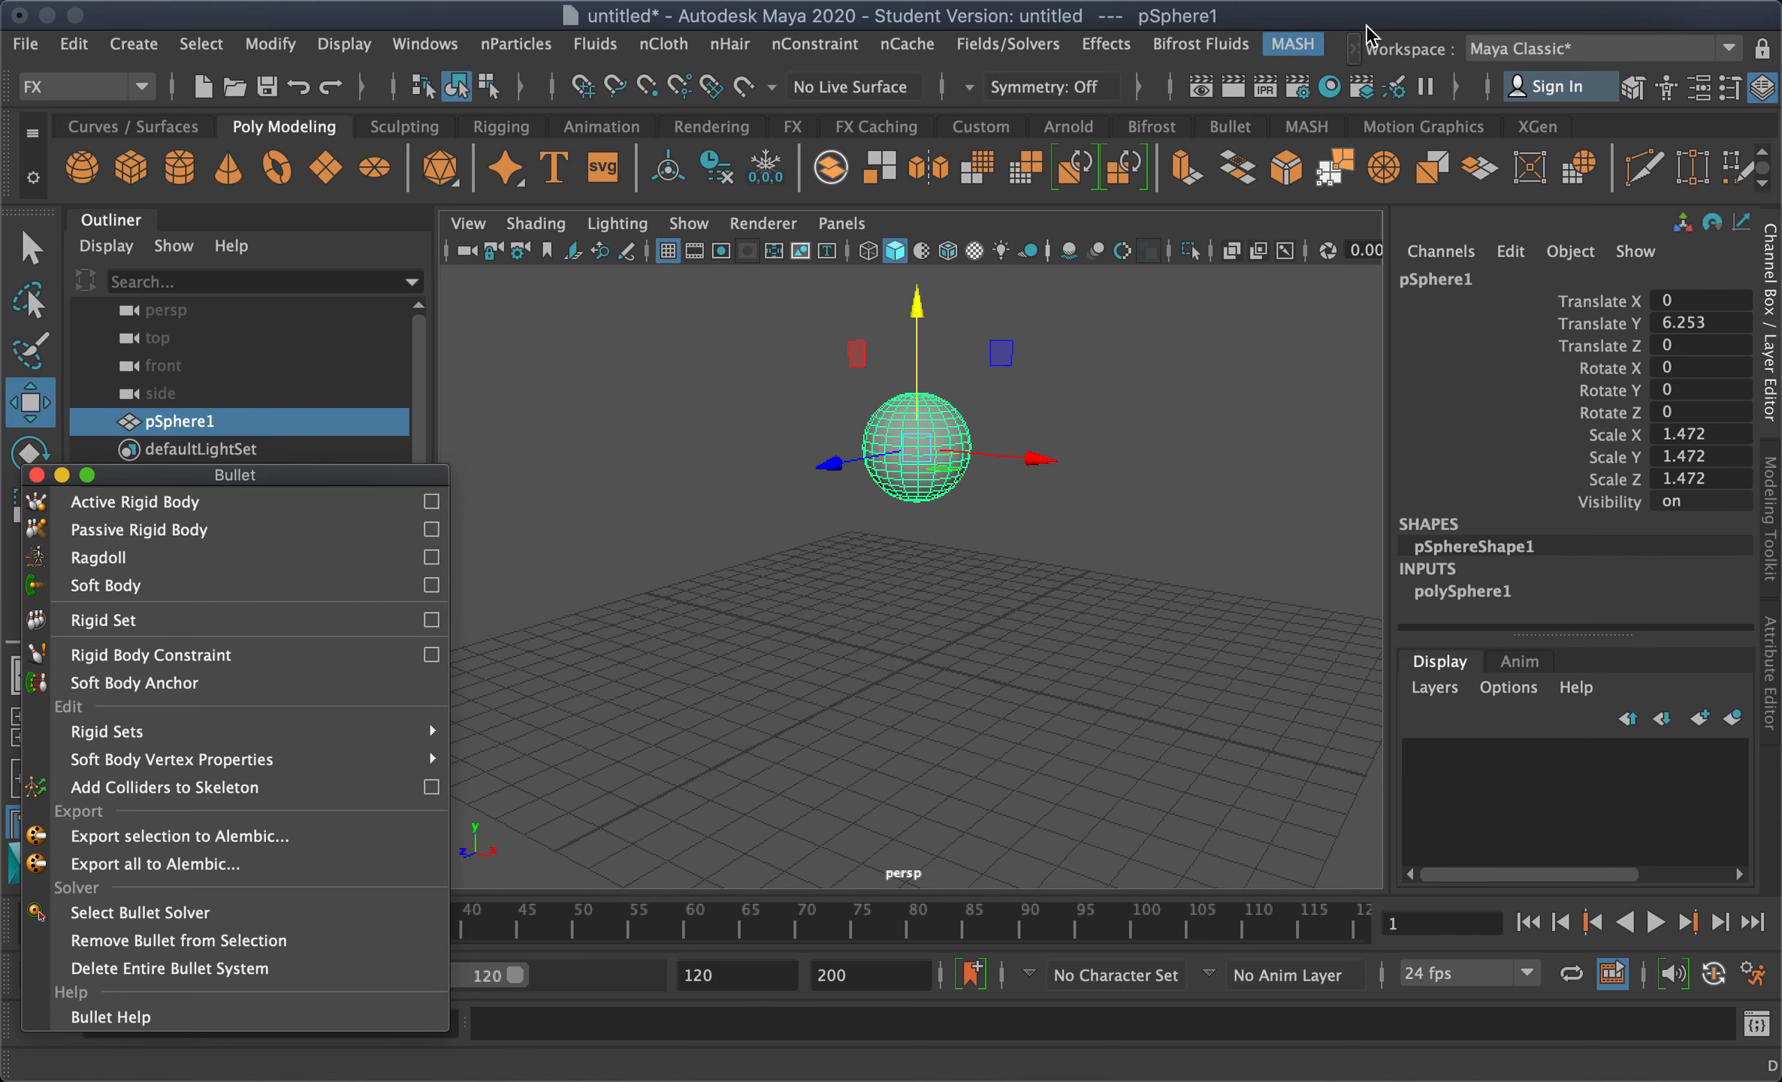
drag(229, 484, 260, 506)
Make the sphere an active rigid body with the collider shape type set to Sphere
drag(777, 384, 1020, 547)
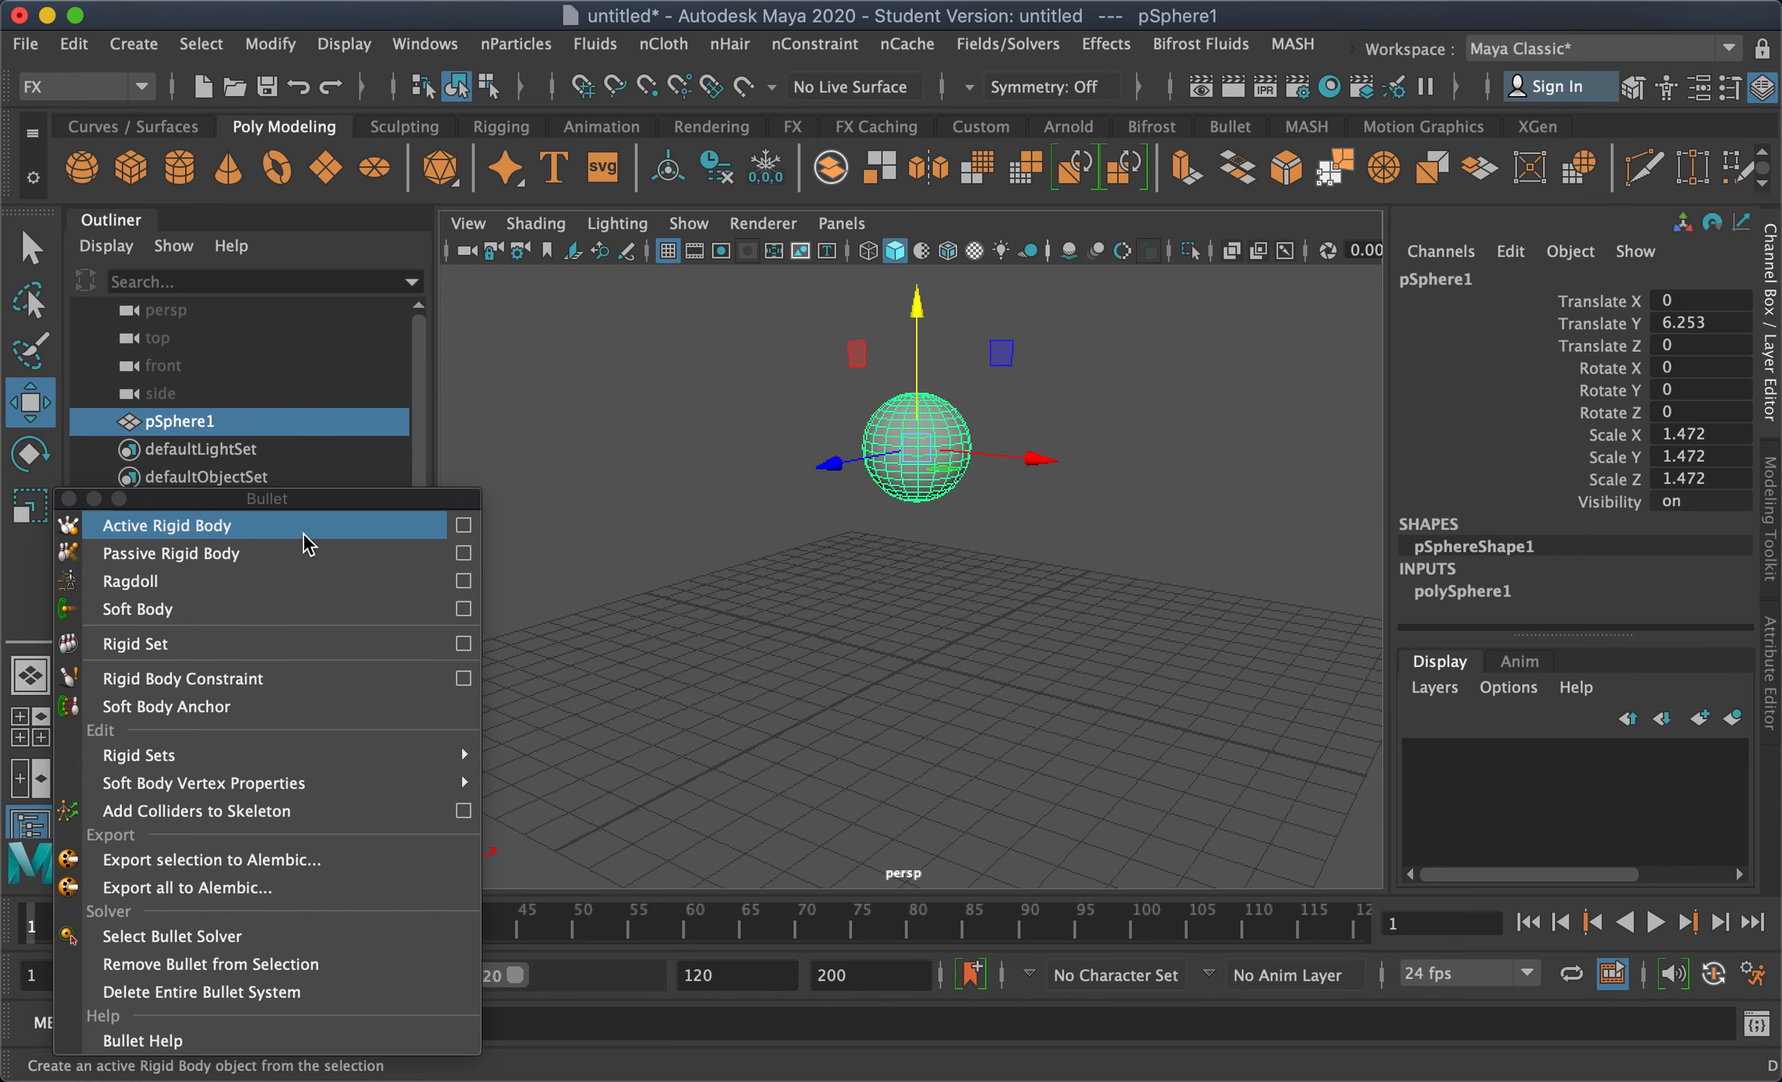
click(463, 527)
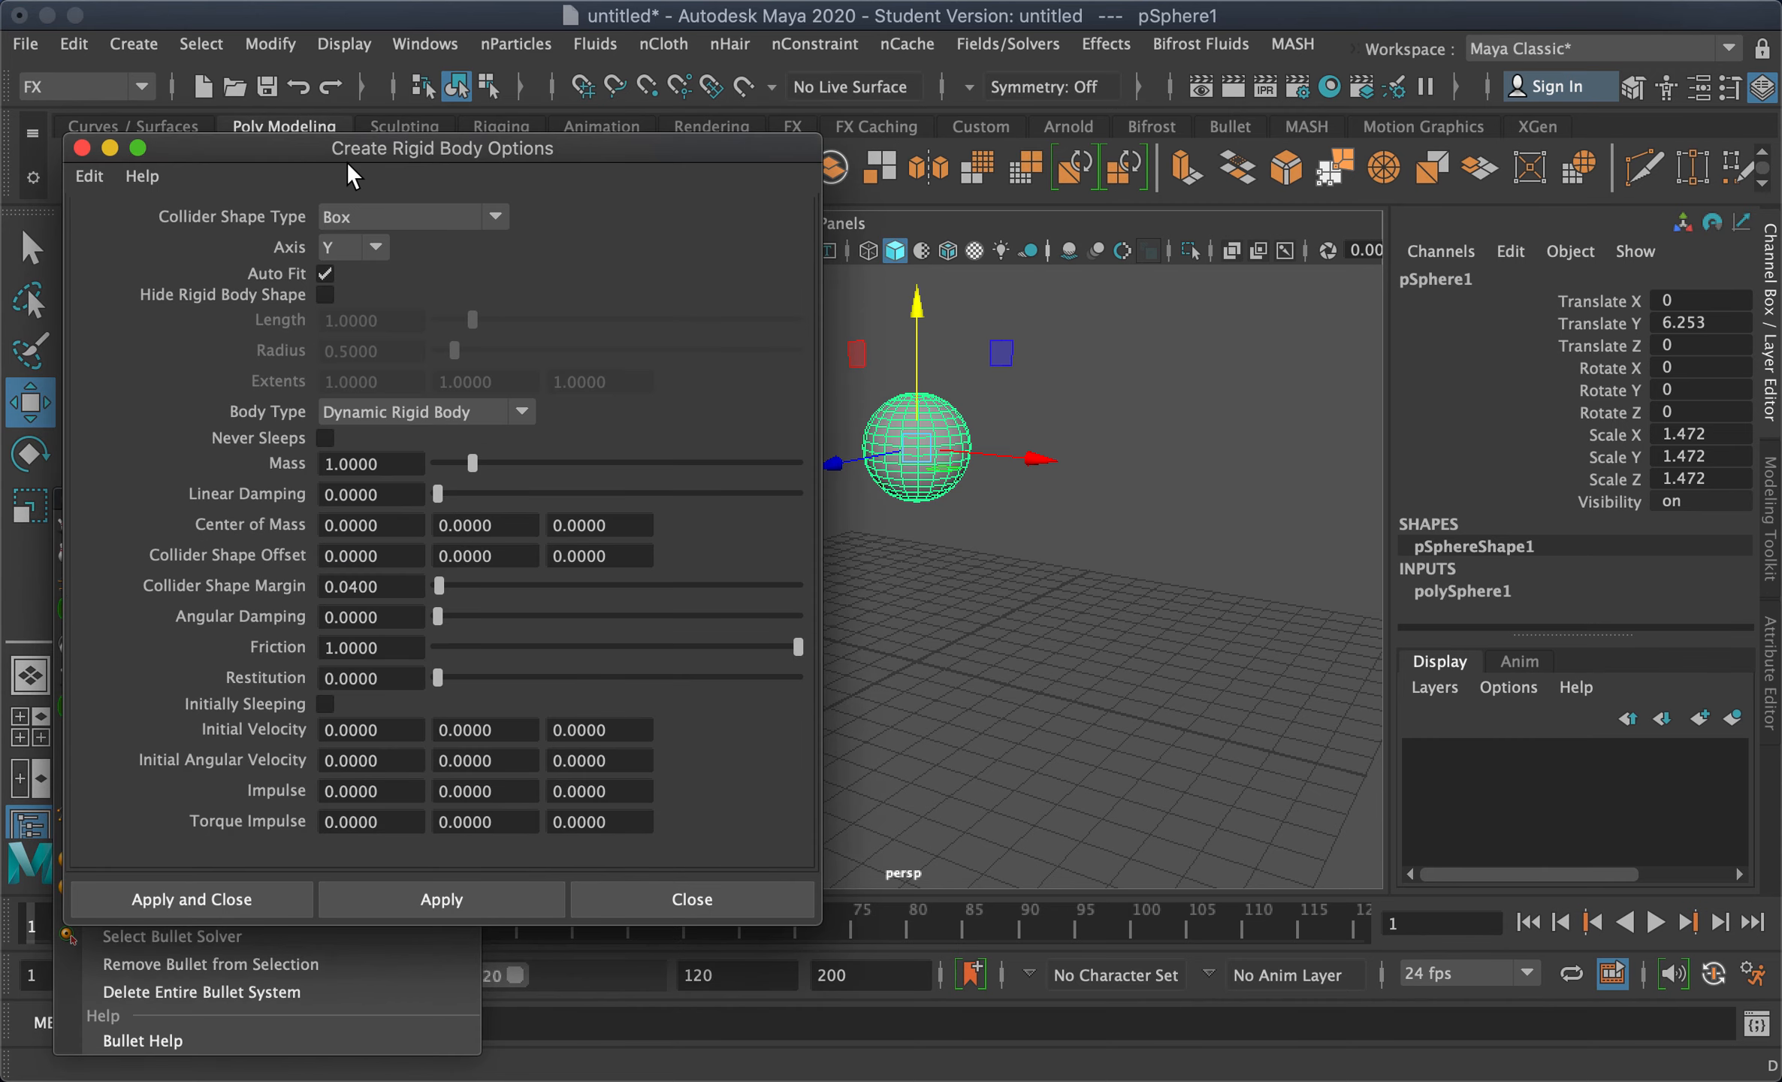
drag(432, 151, 583, 145)
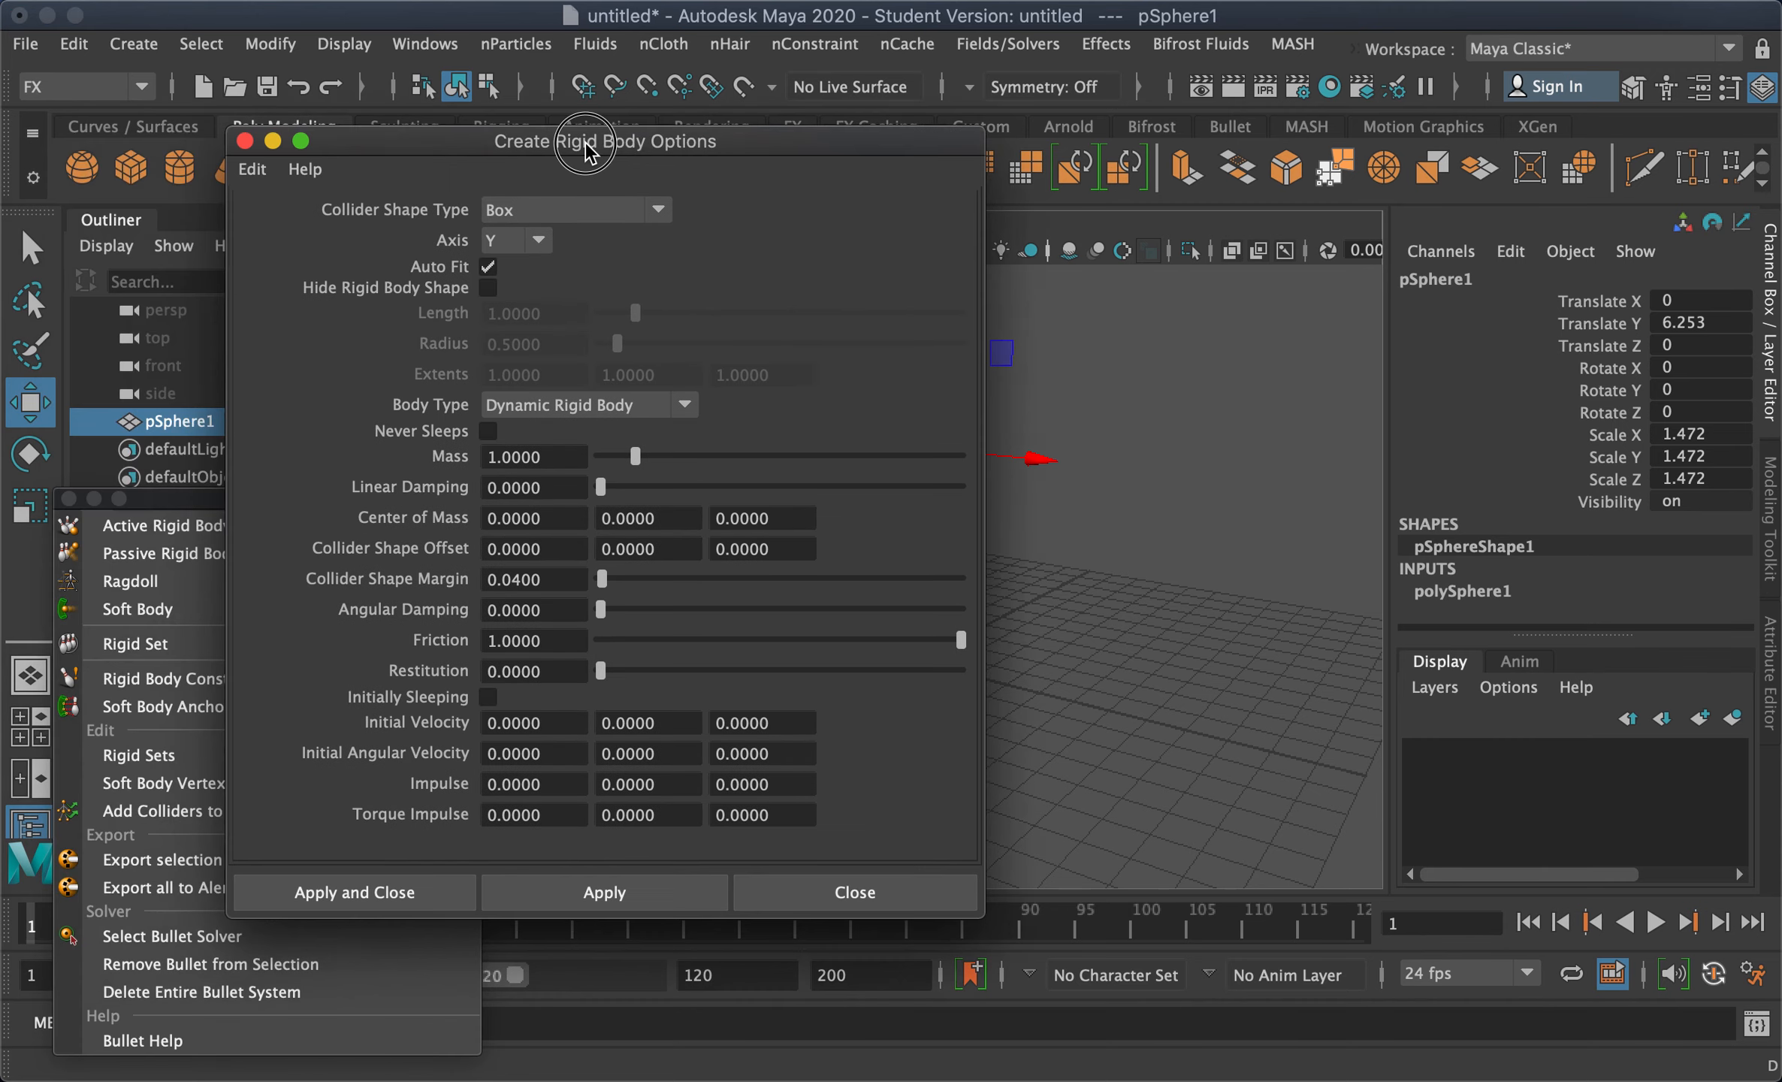
click(532, 210)
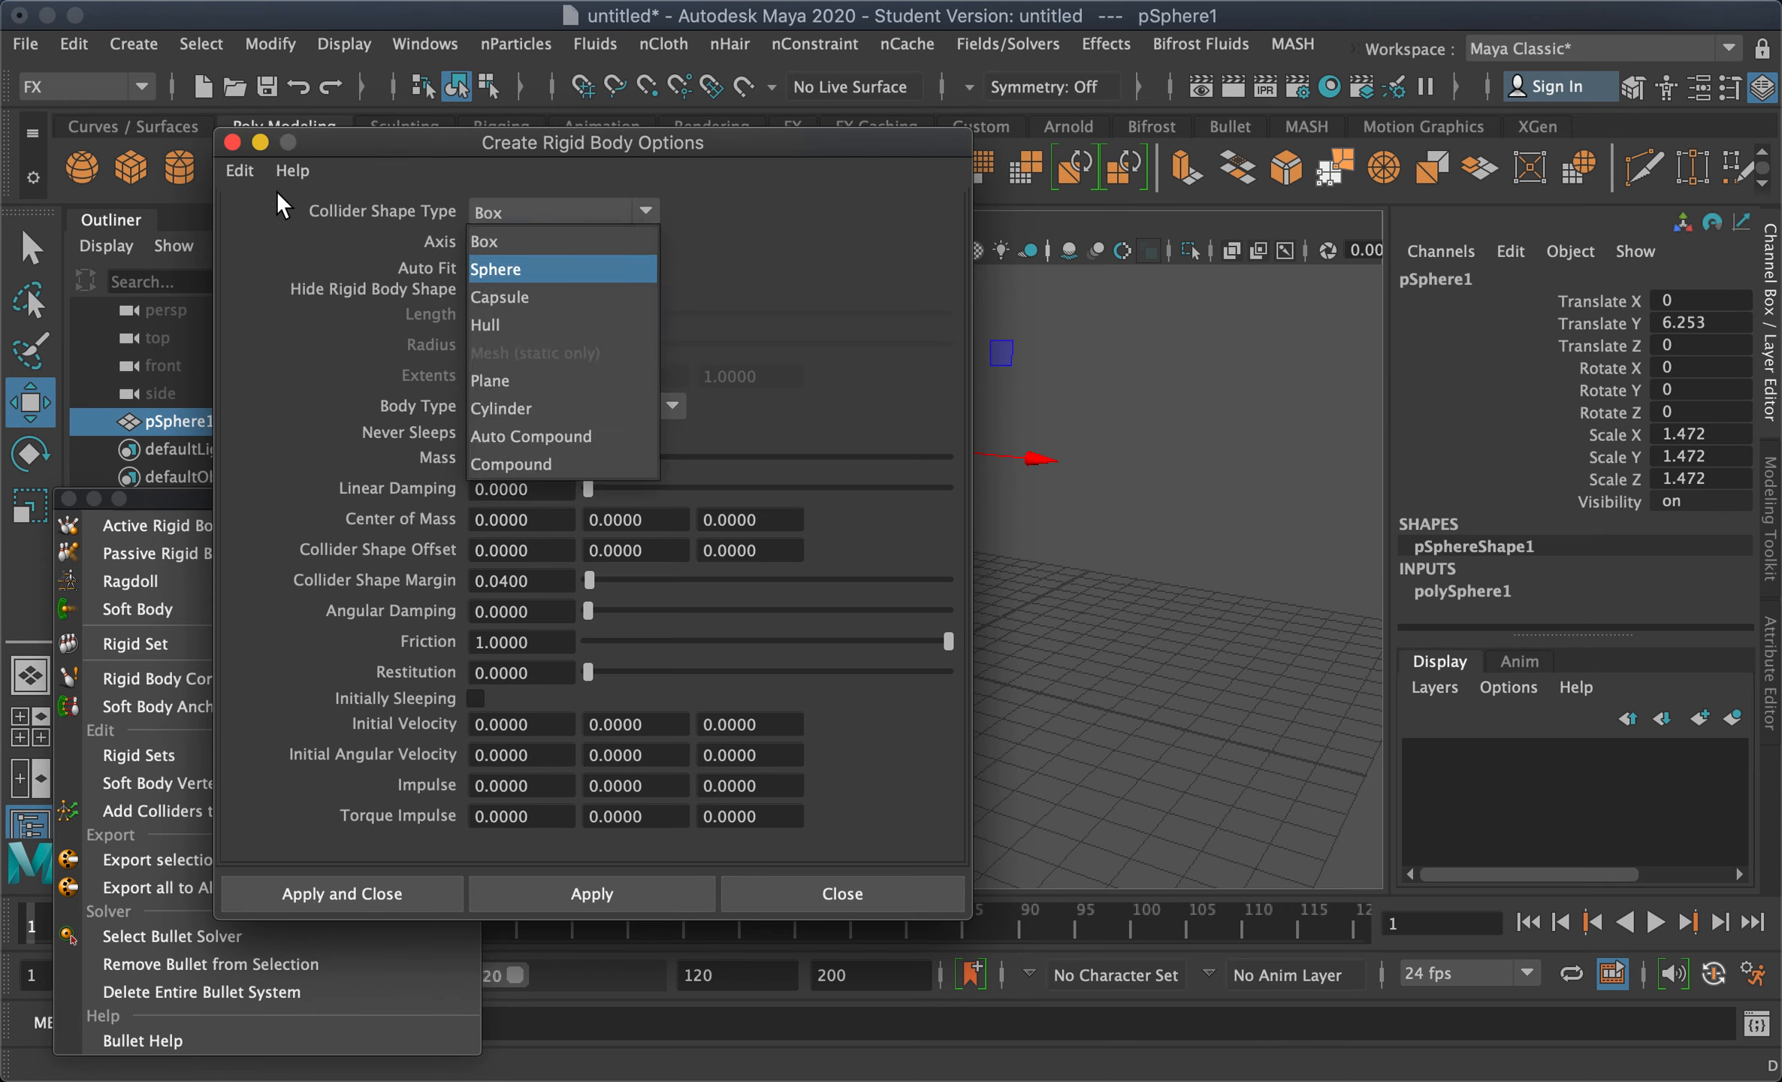
click(557, 278)
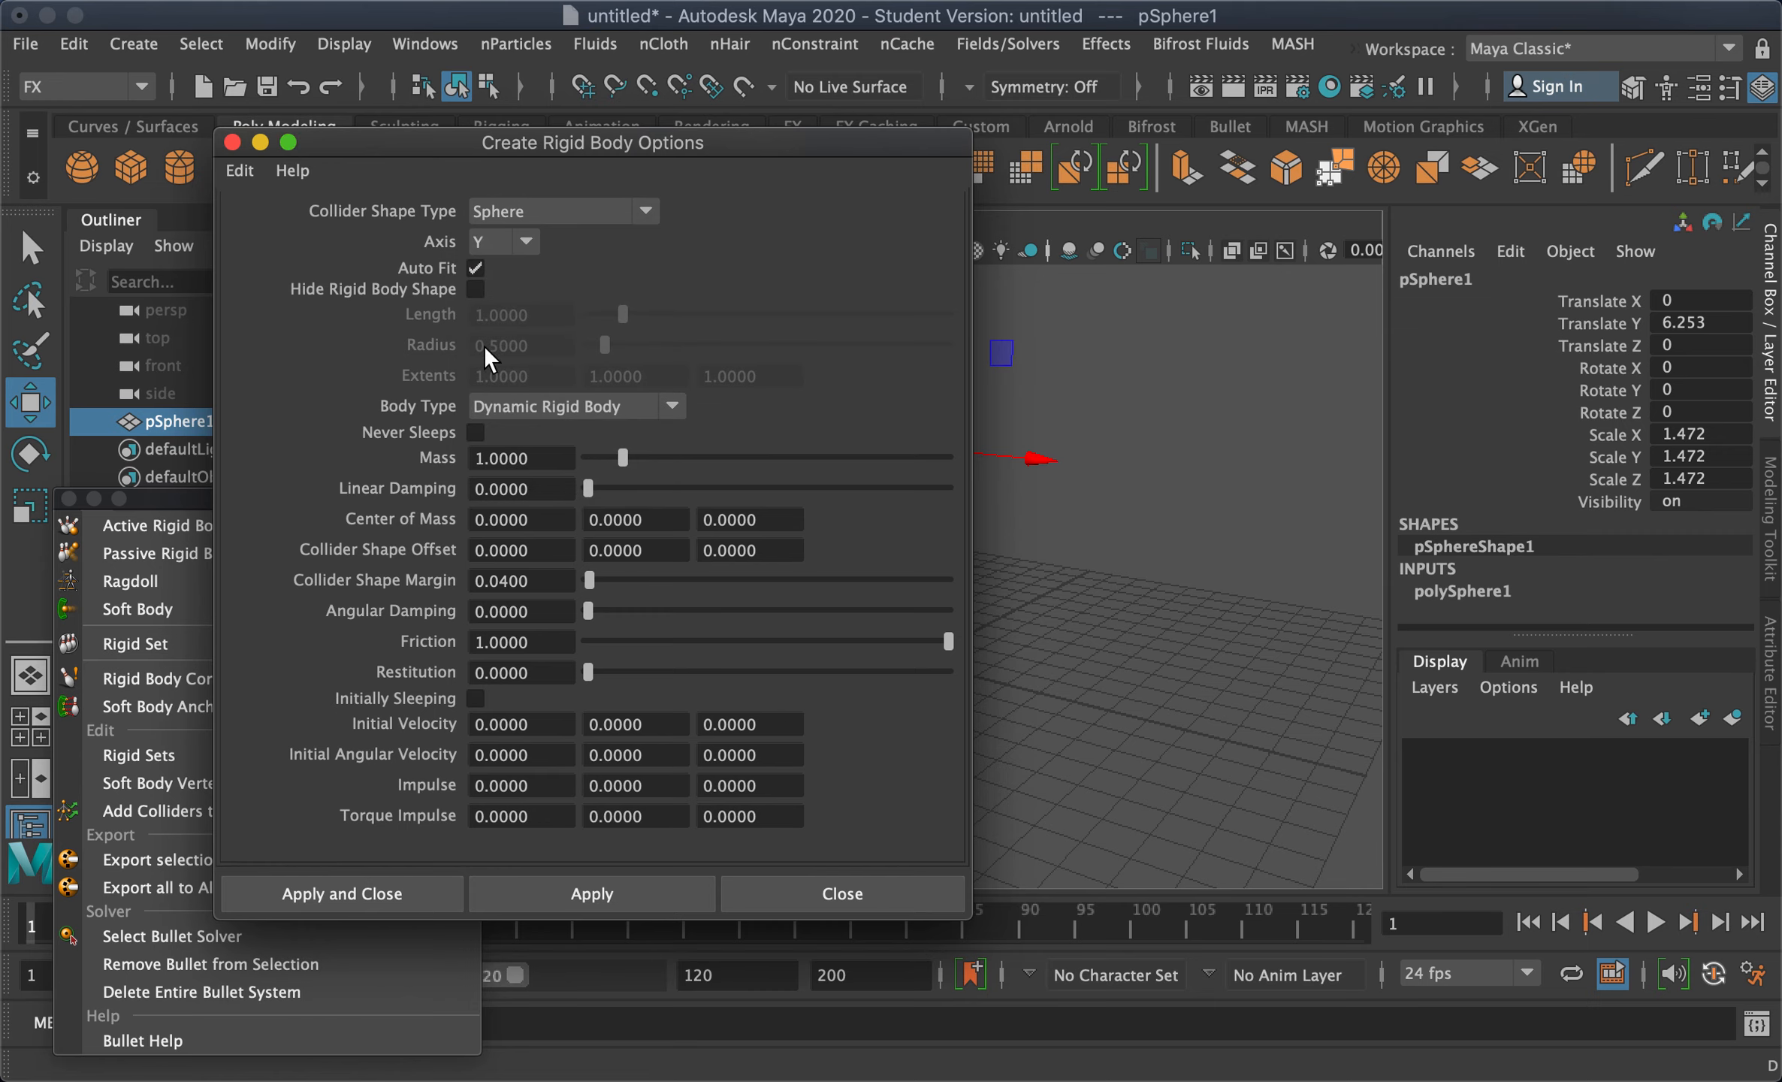
click(403, 894)
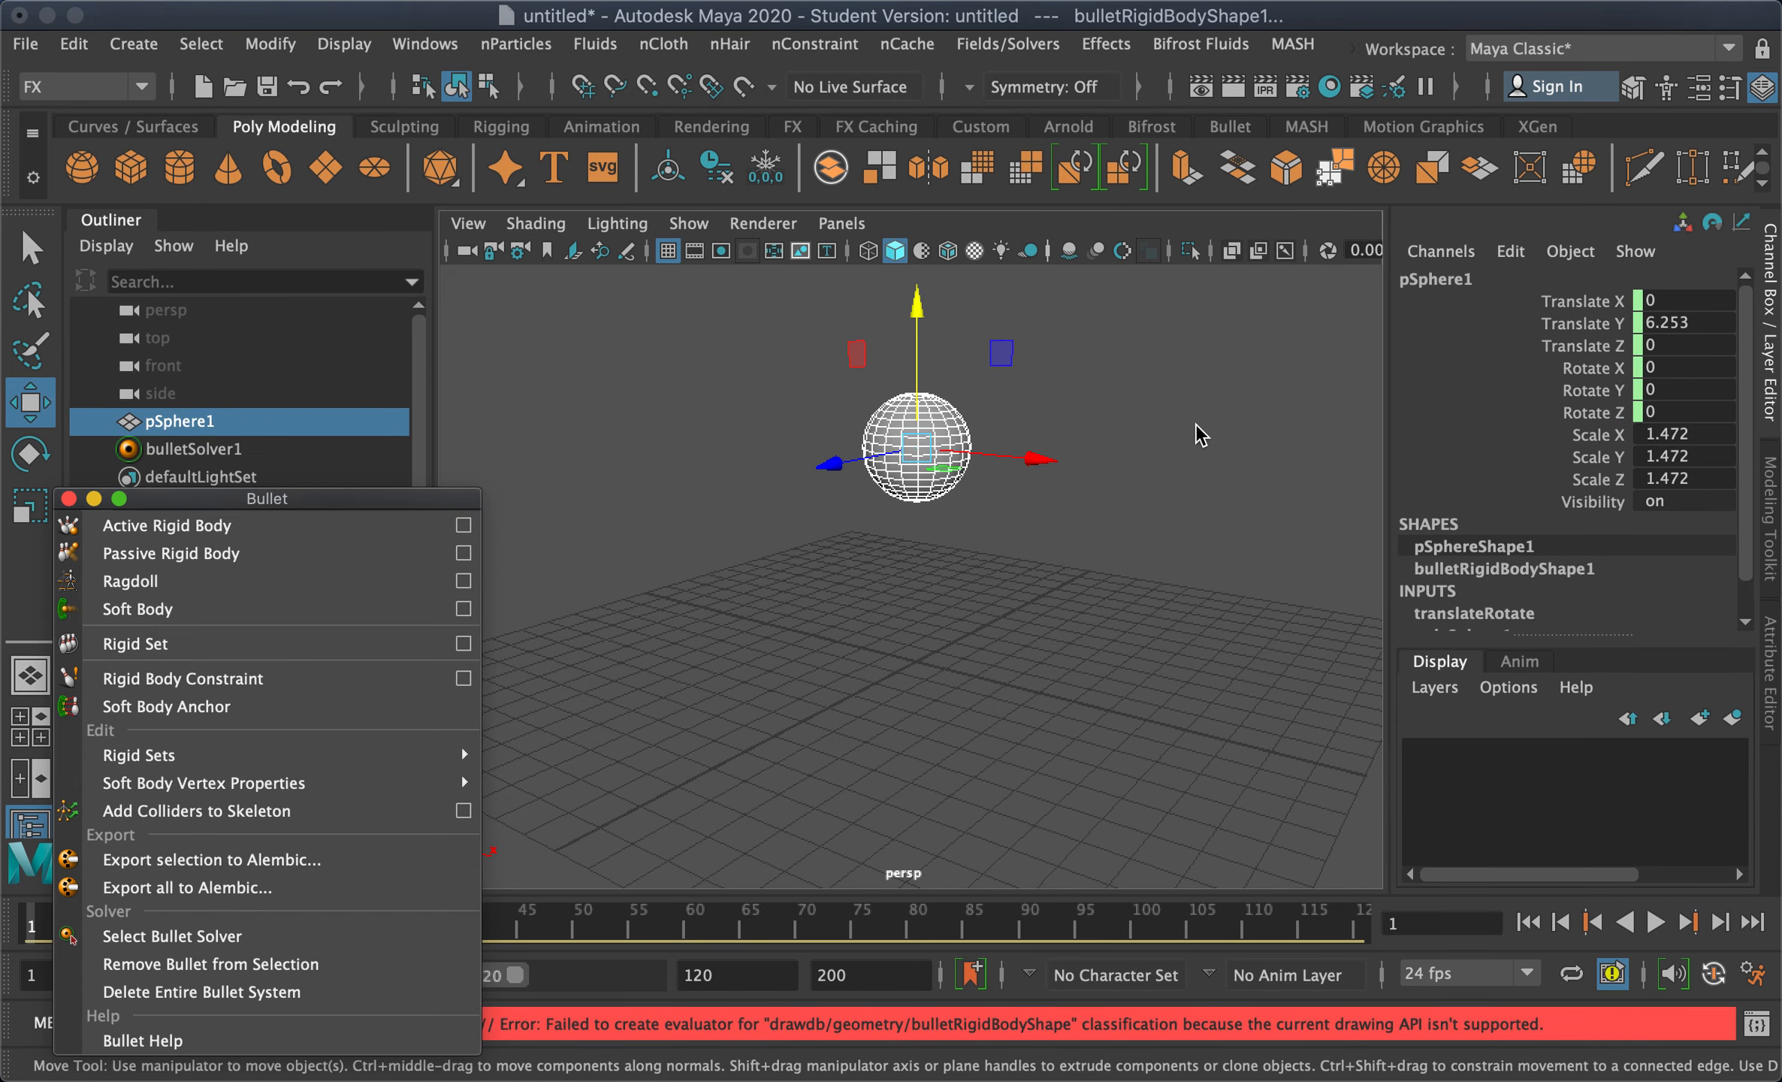
Deselect the sphere and close the floating window of Bullet commands
click(916, 591)
alt+drag(870, 616, 801, 595)
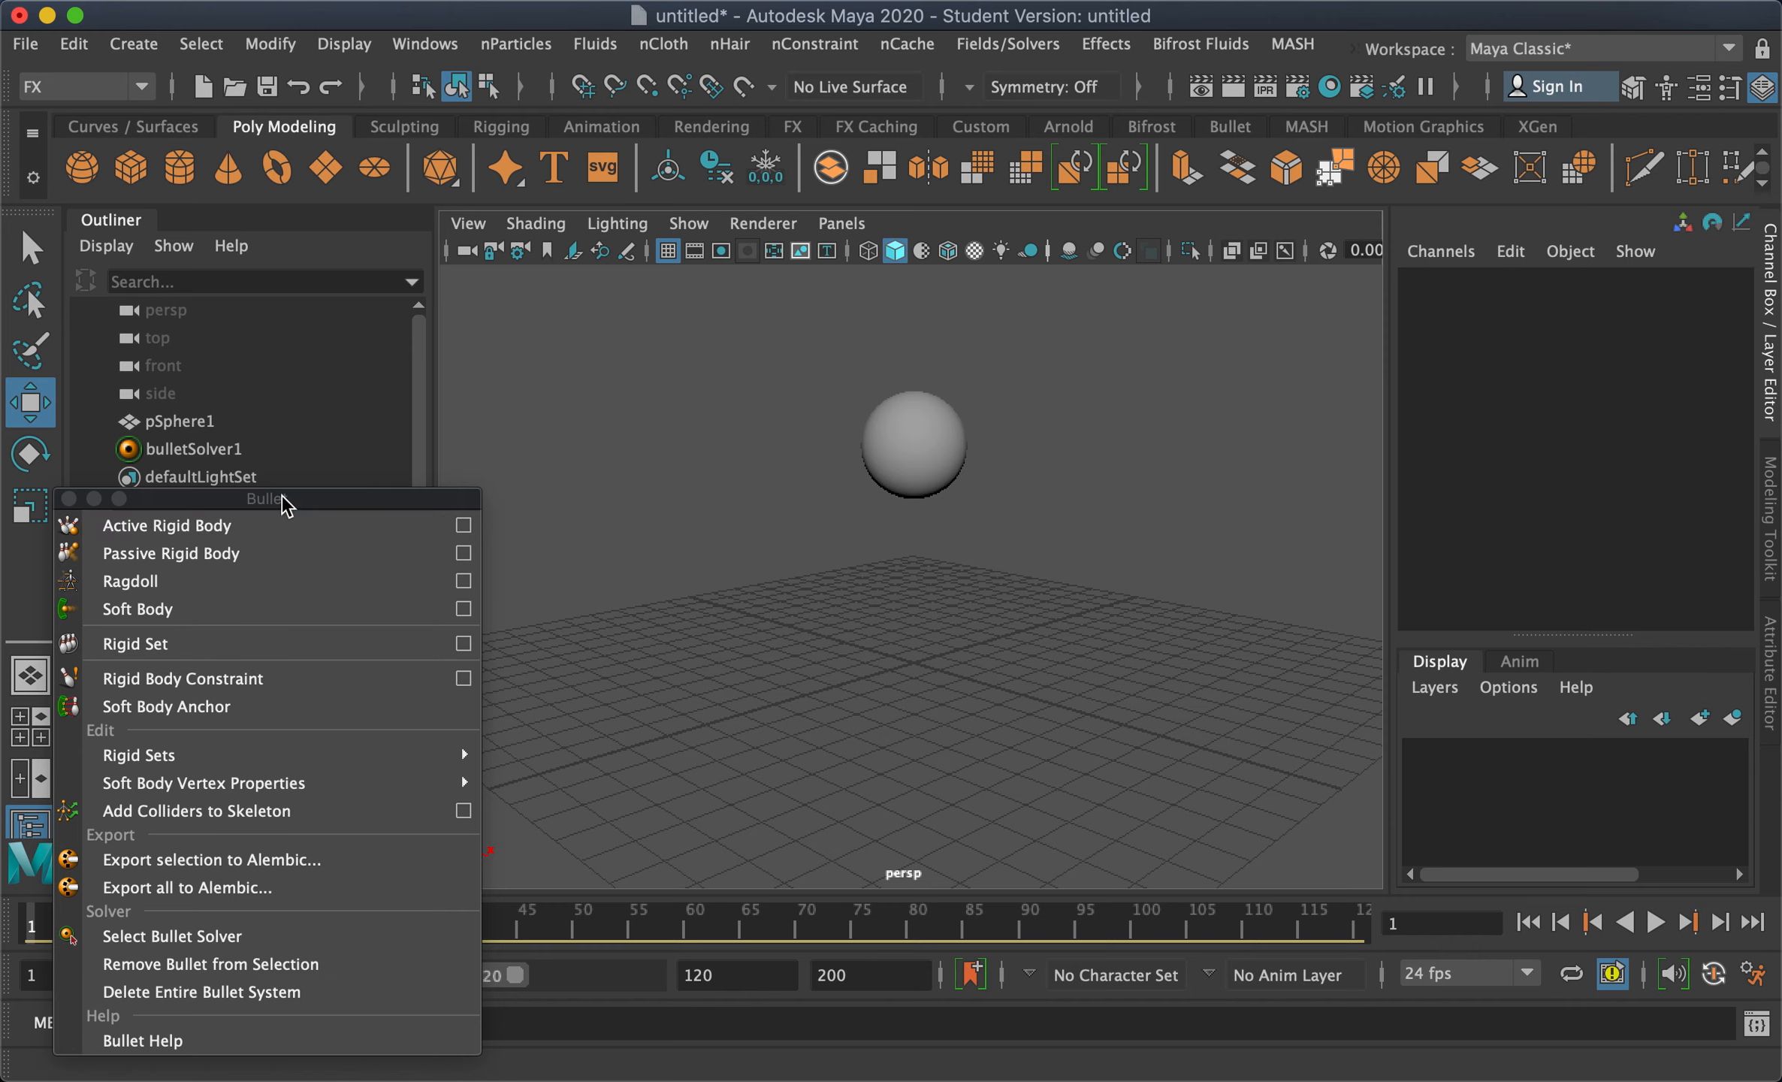
drag(166, 500, 1442, 413)
click(1345, 406)
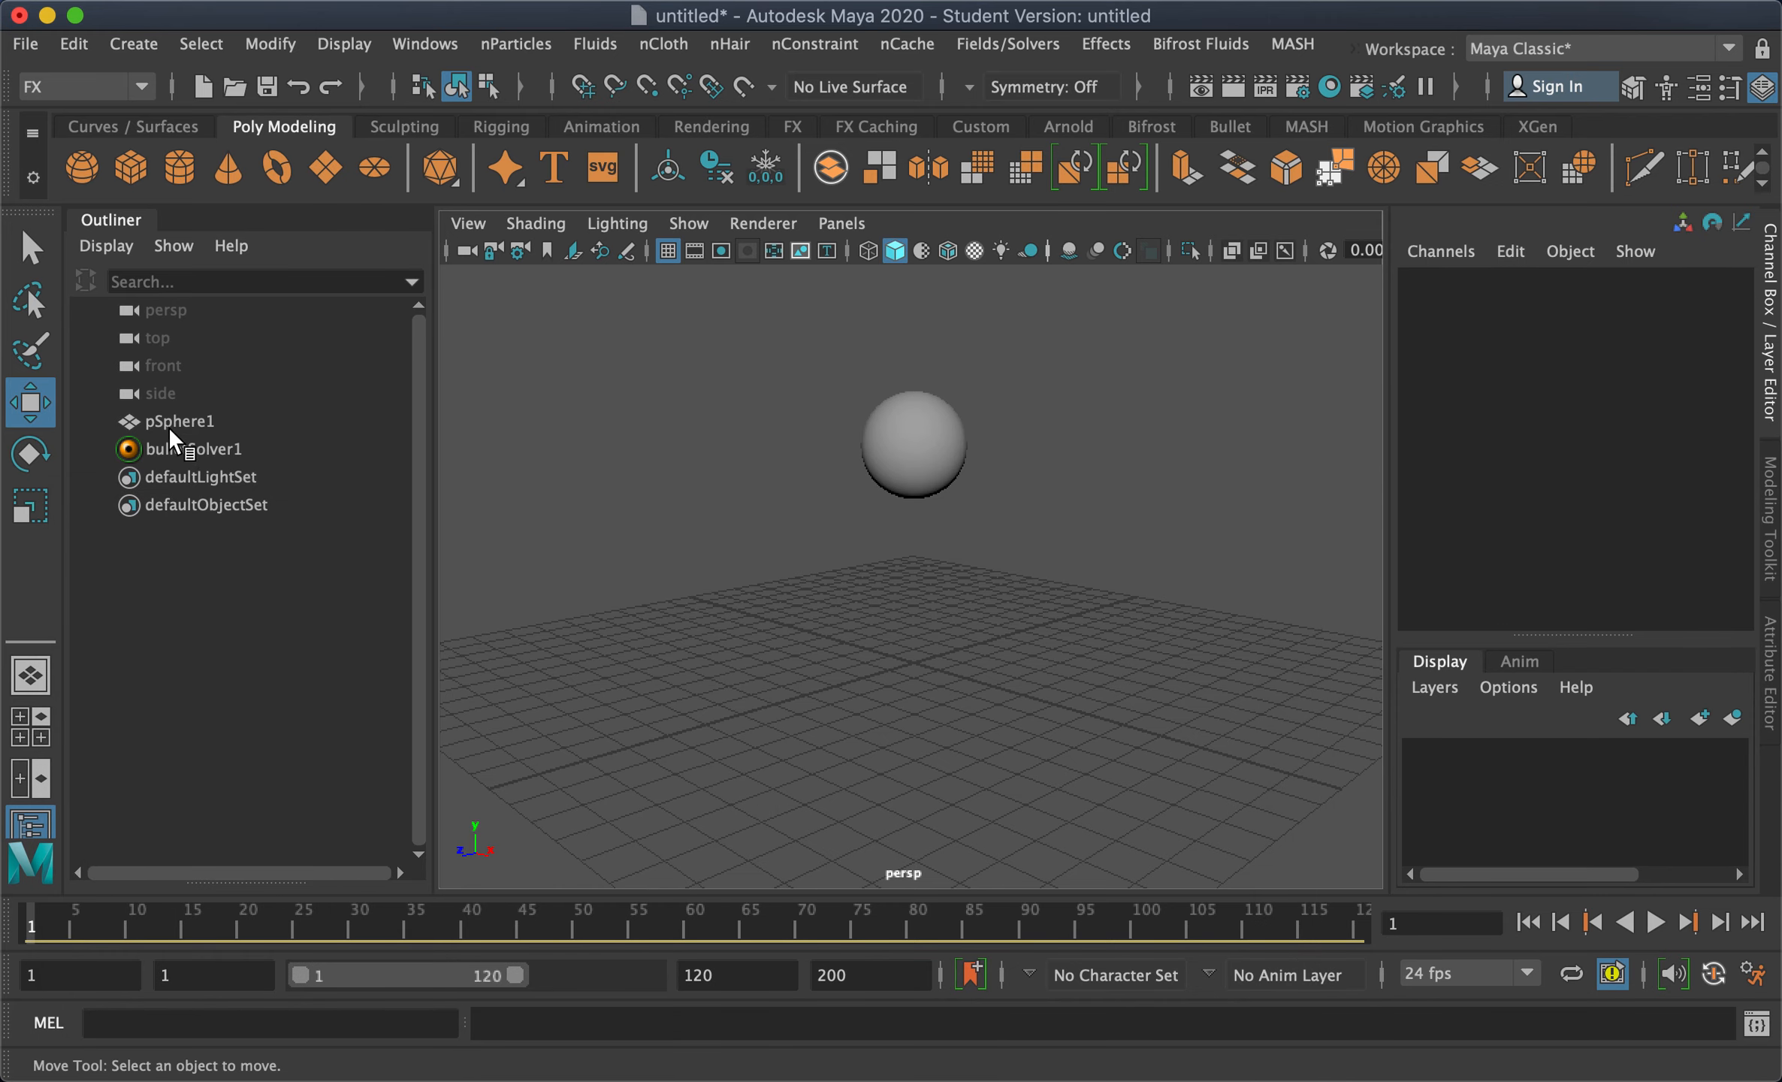
Review the channel attributes of pSphere1 and bulletSolver1, including the sphere's rigid body settings
click(171, 421)
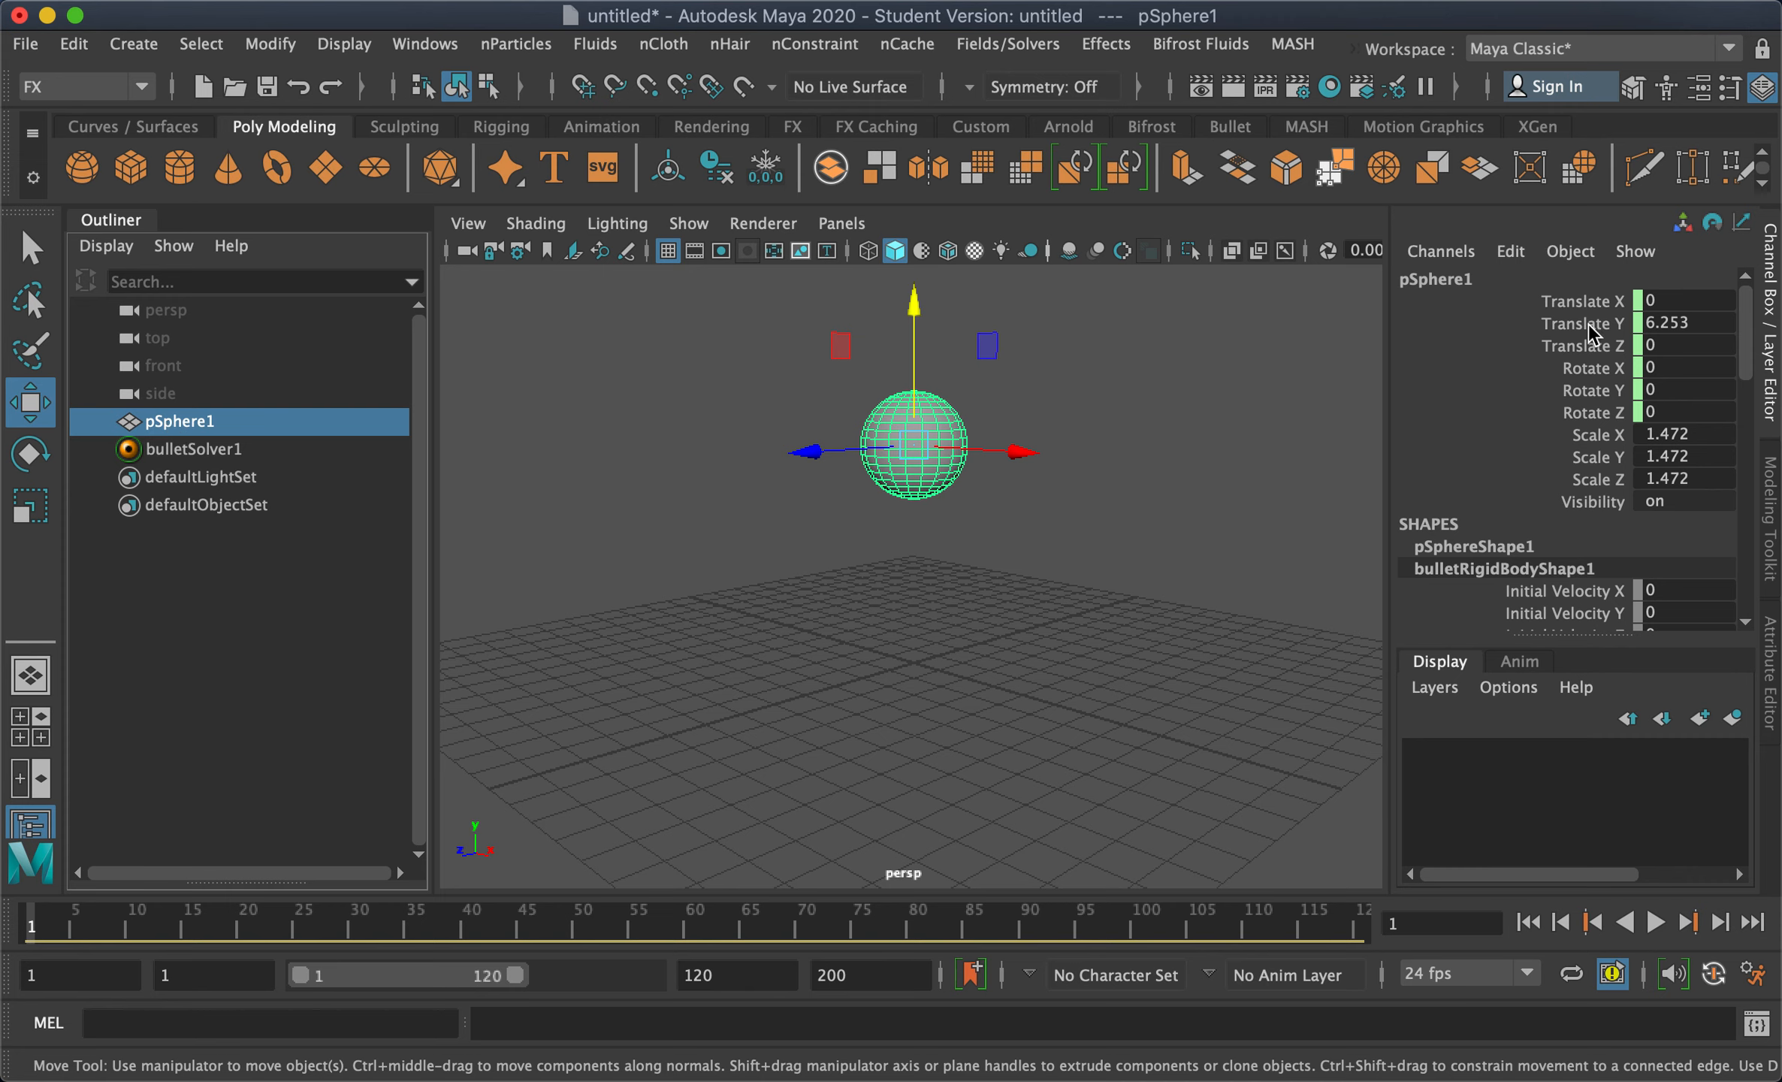
click(205, 449)
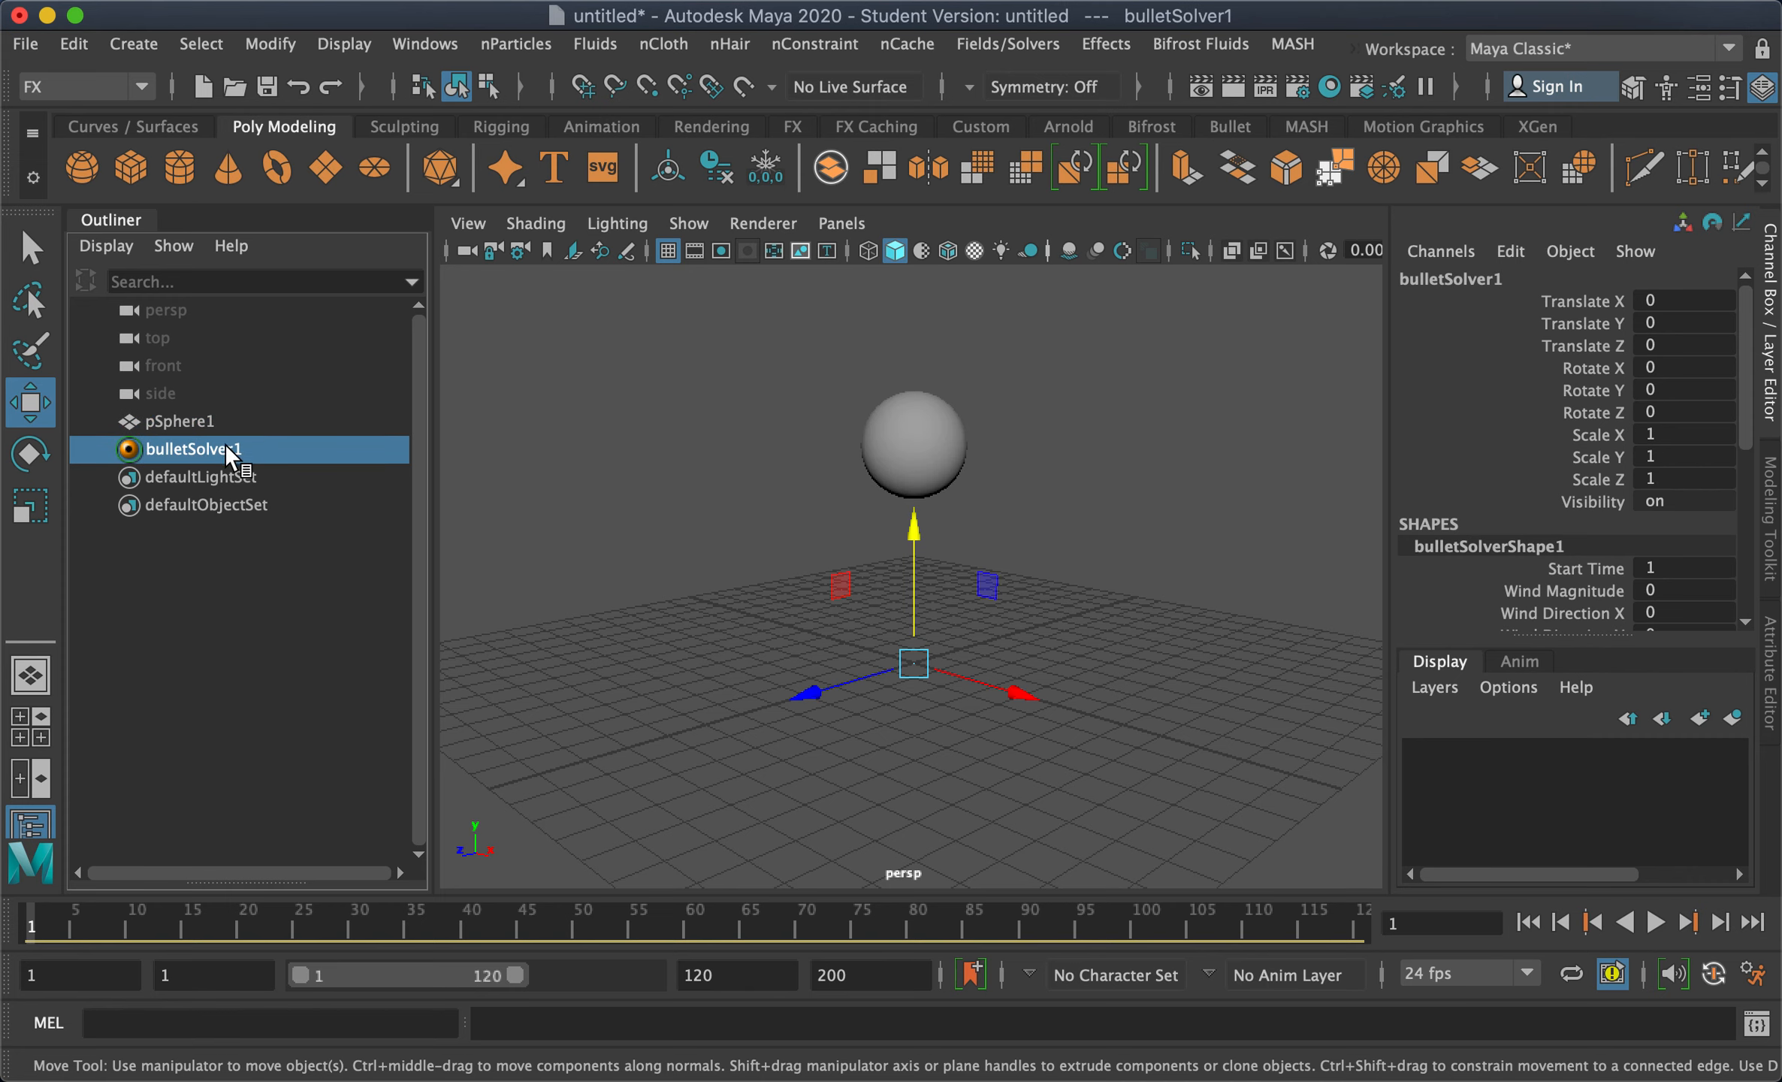
click(179, 423)
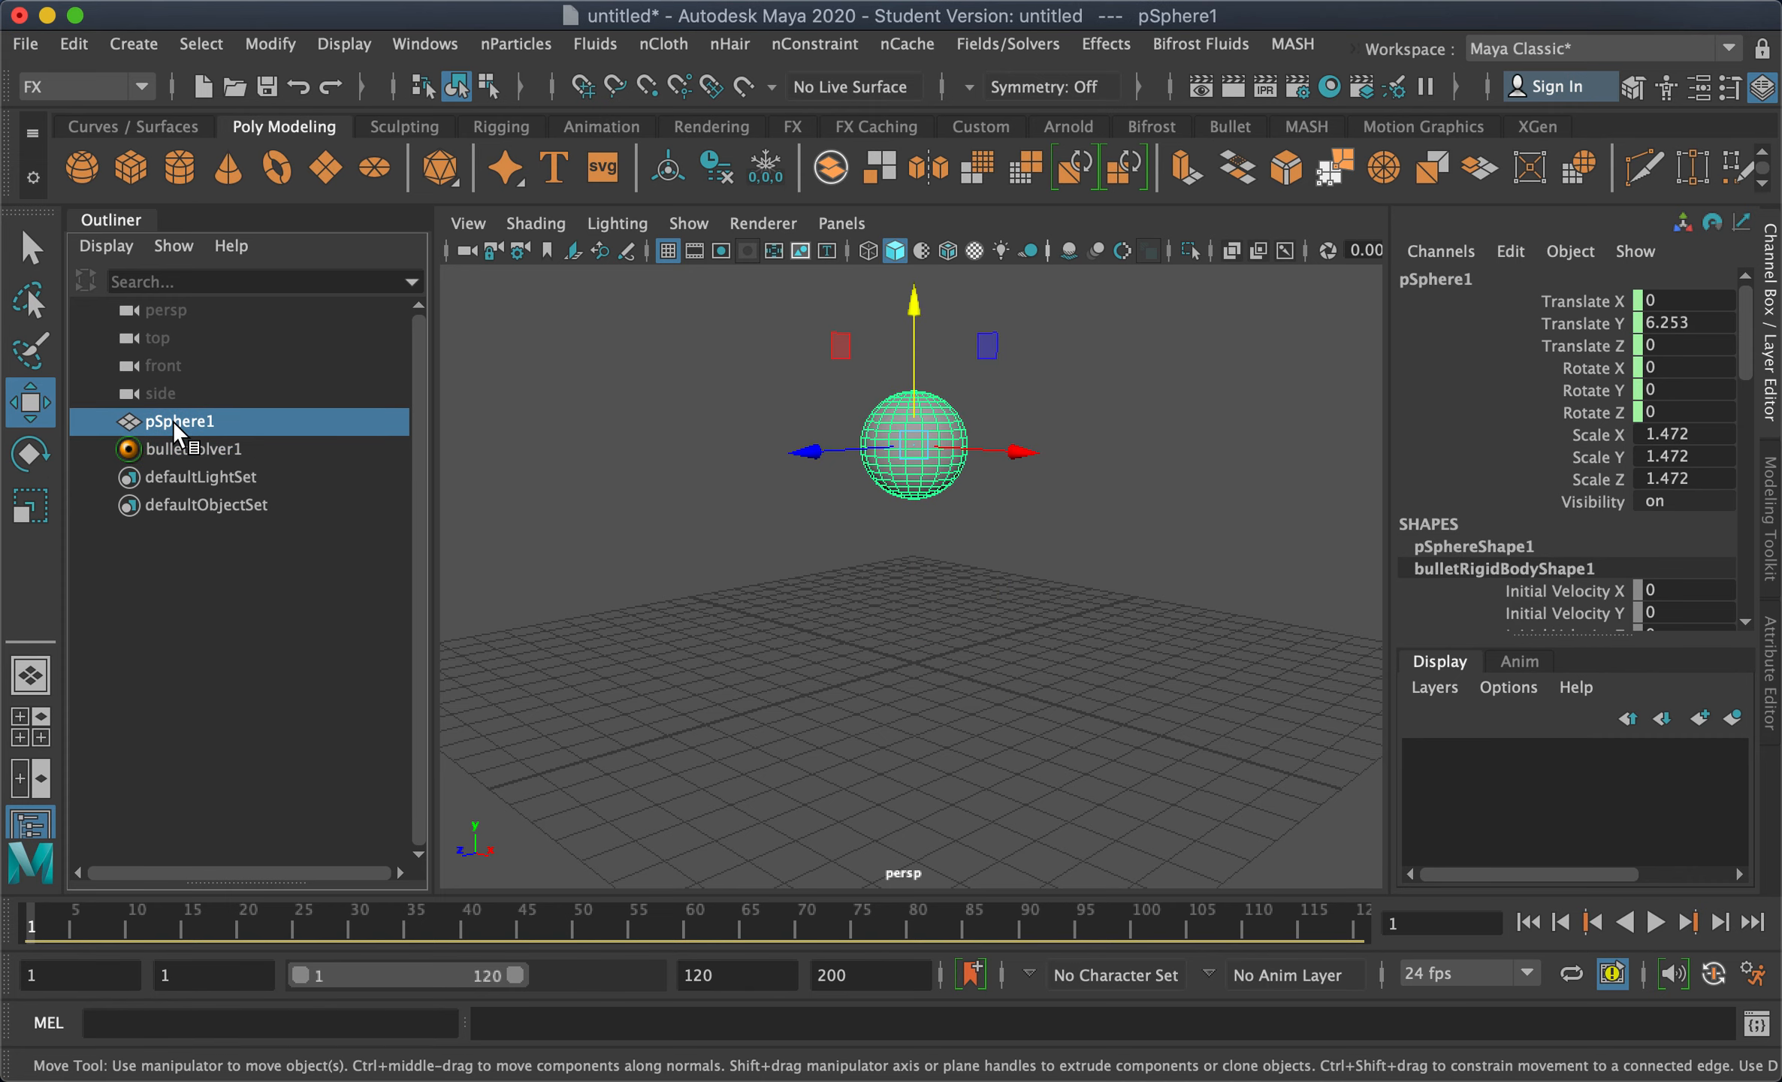
scroll(1491, 534, down, 5)
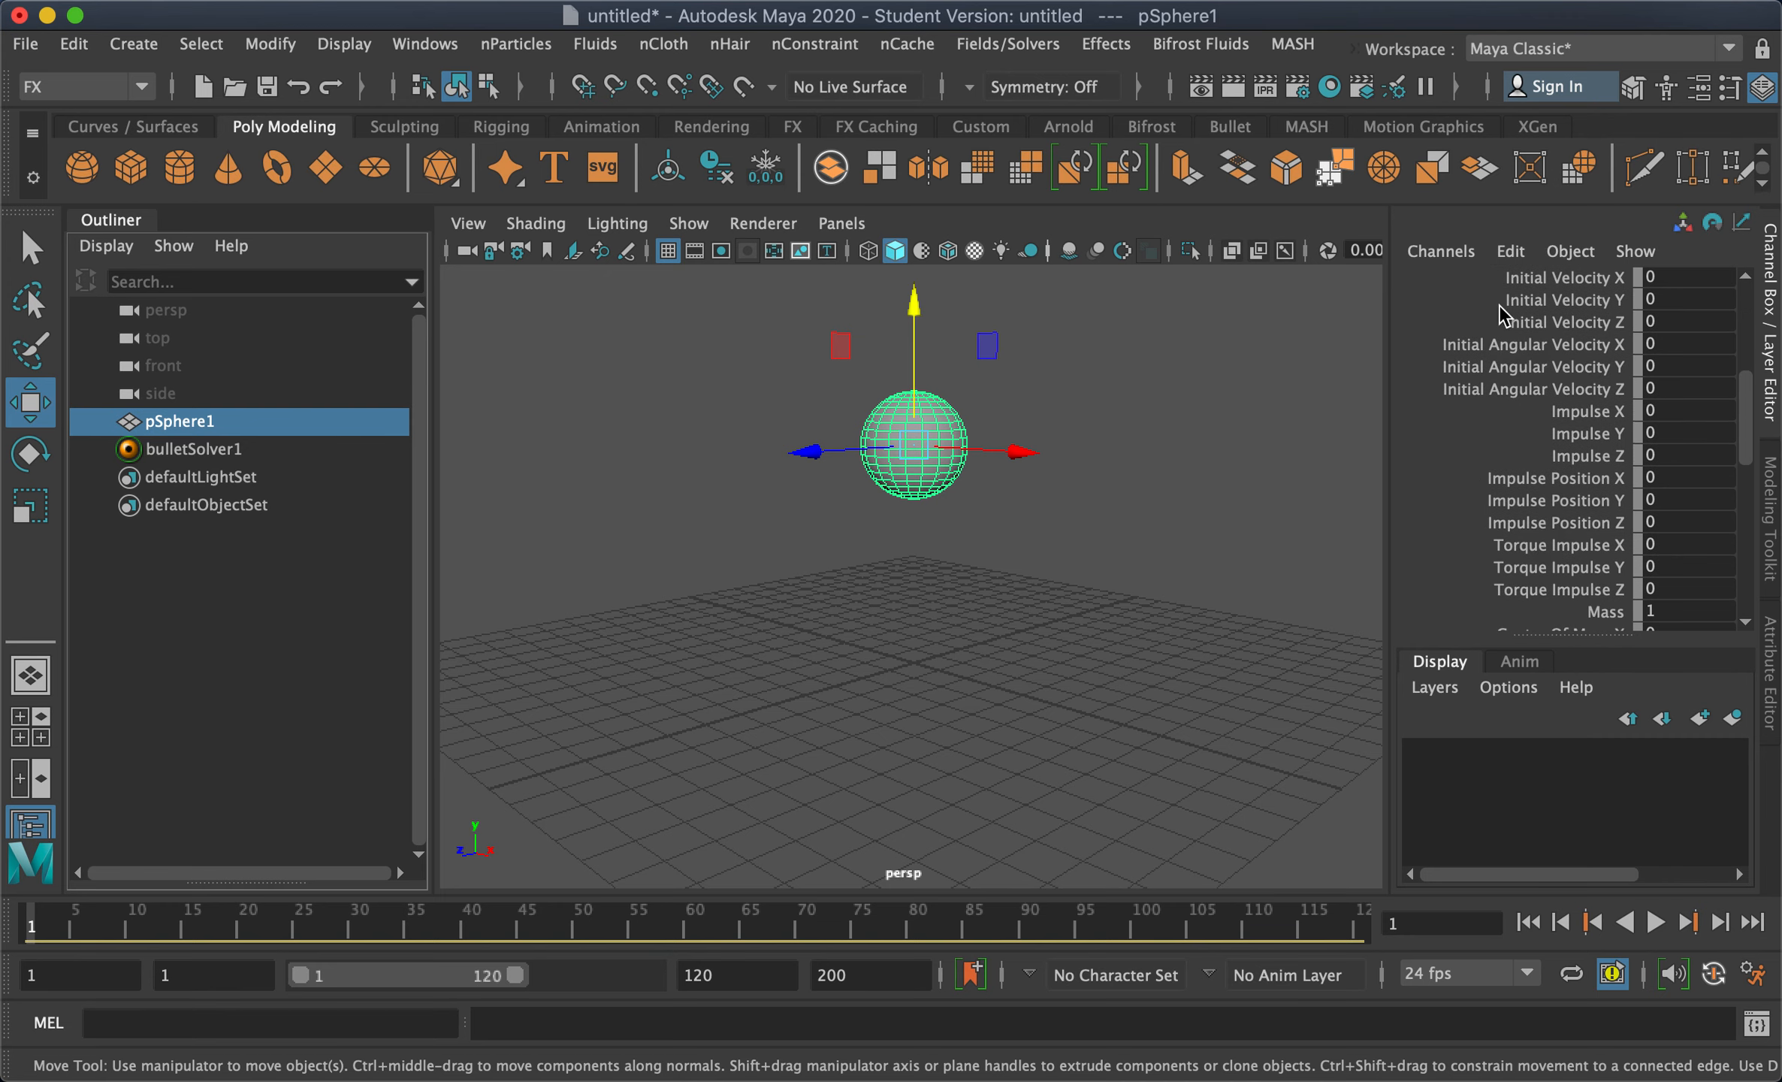
scroll(1500, 324, up, 3)
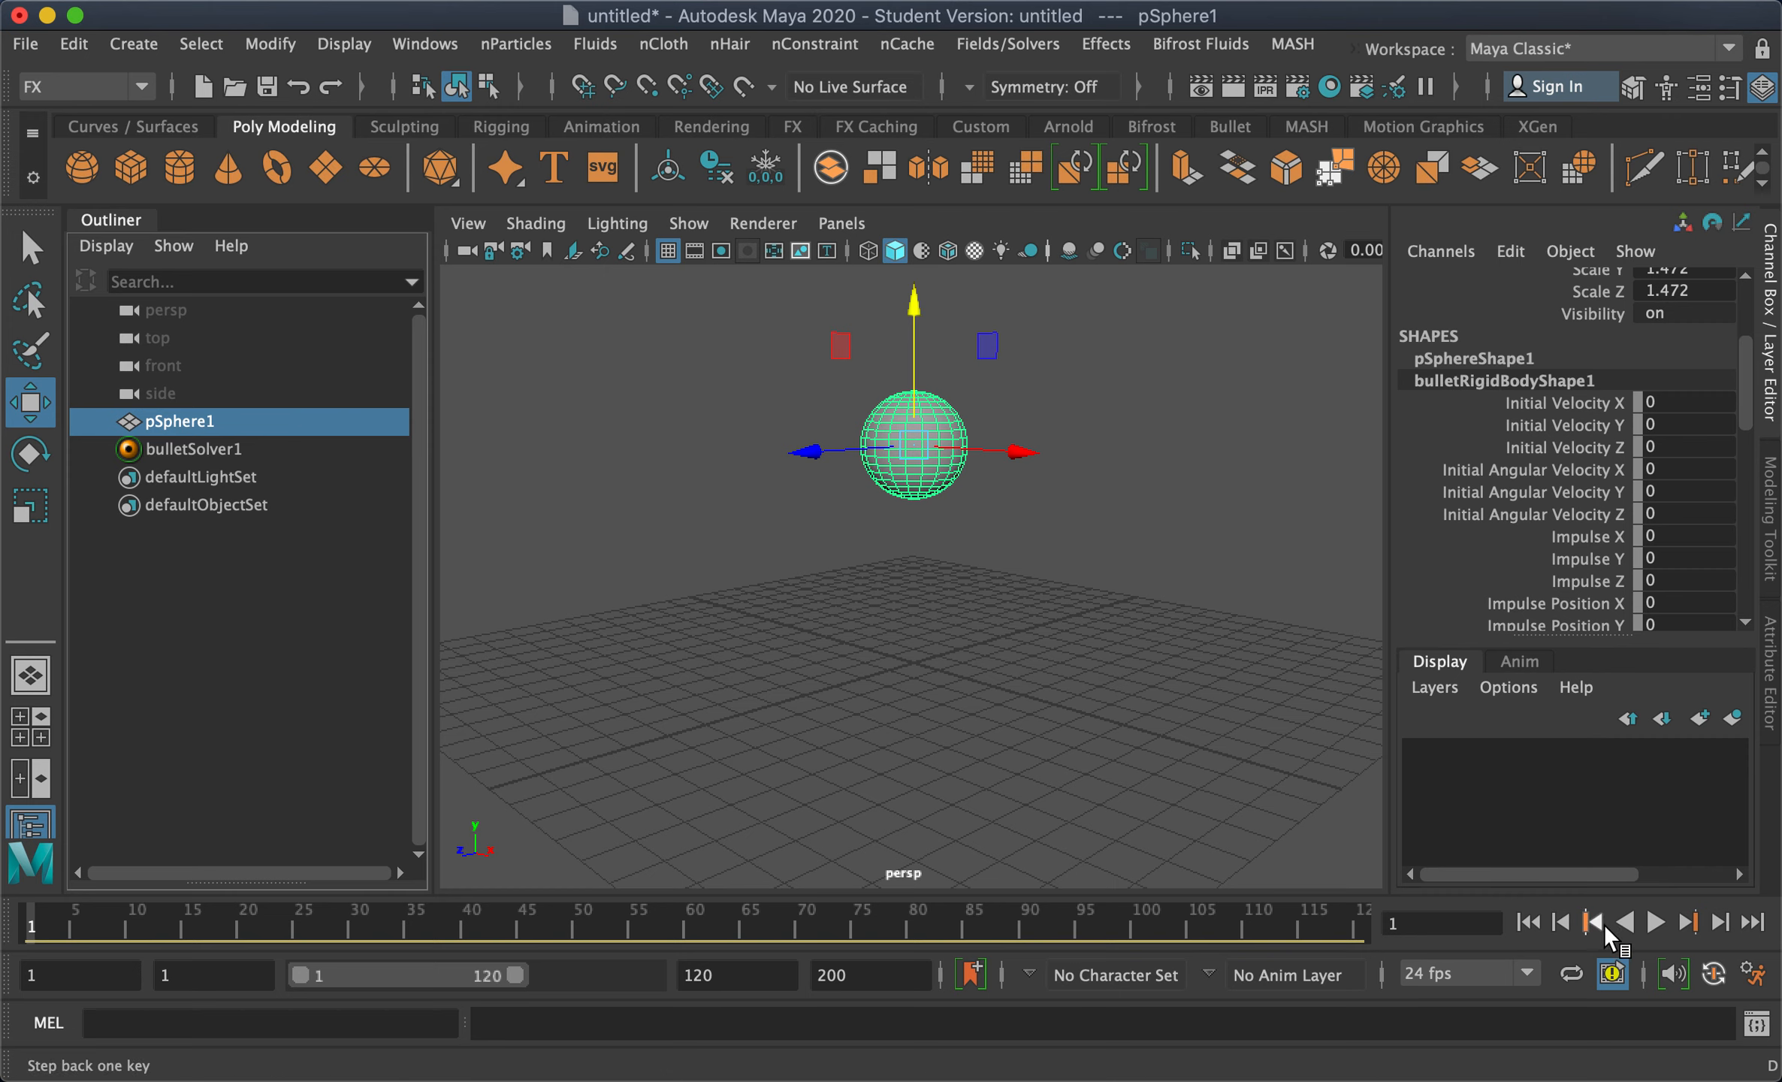
Play the rigid body simulation, stop it and return to the first frame
click(1657, 925)
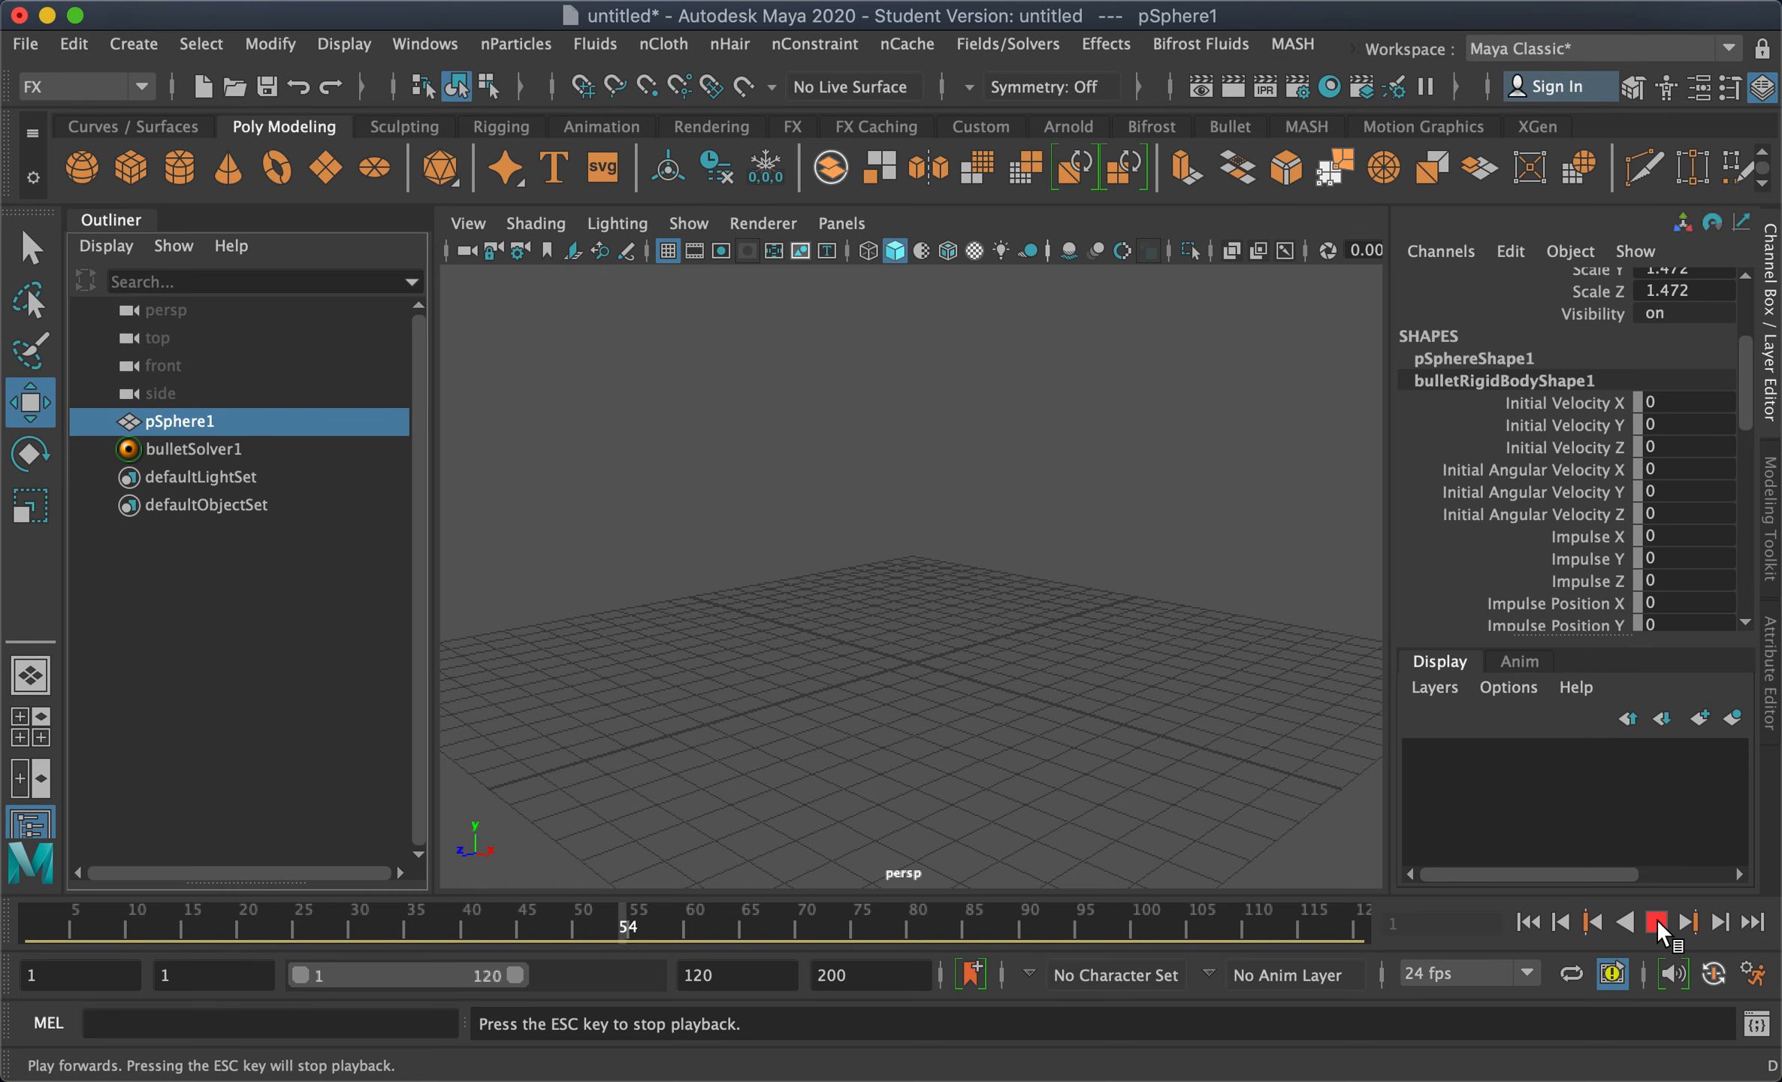
click(1657, 923)
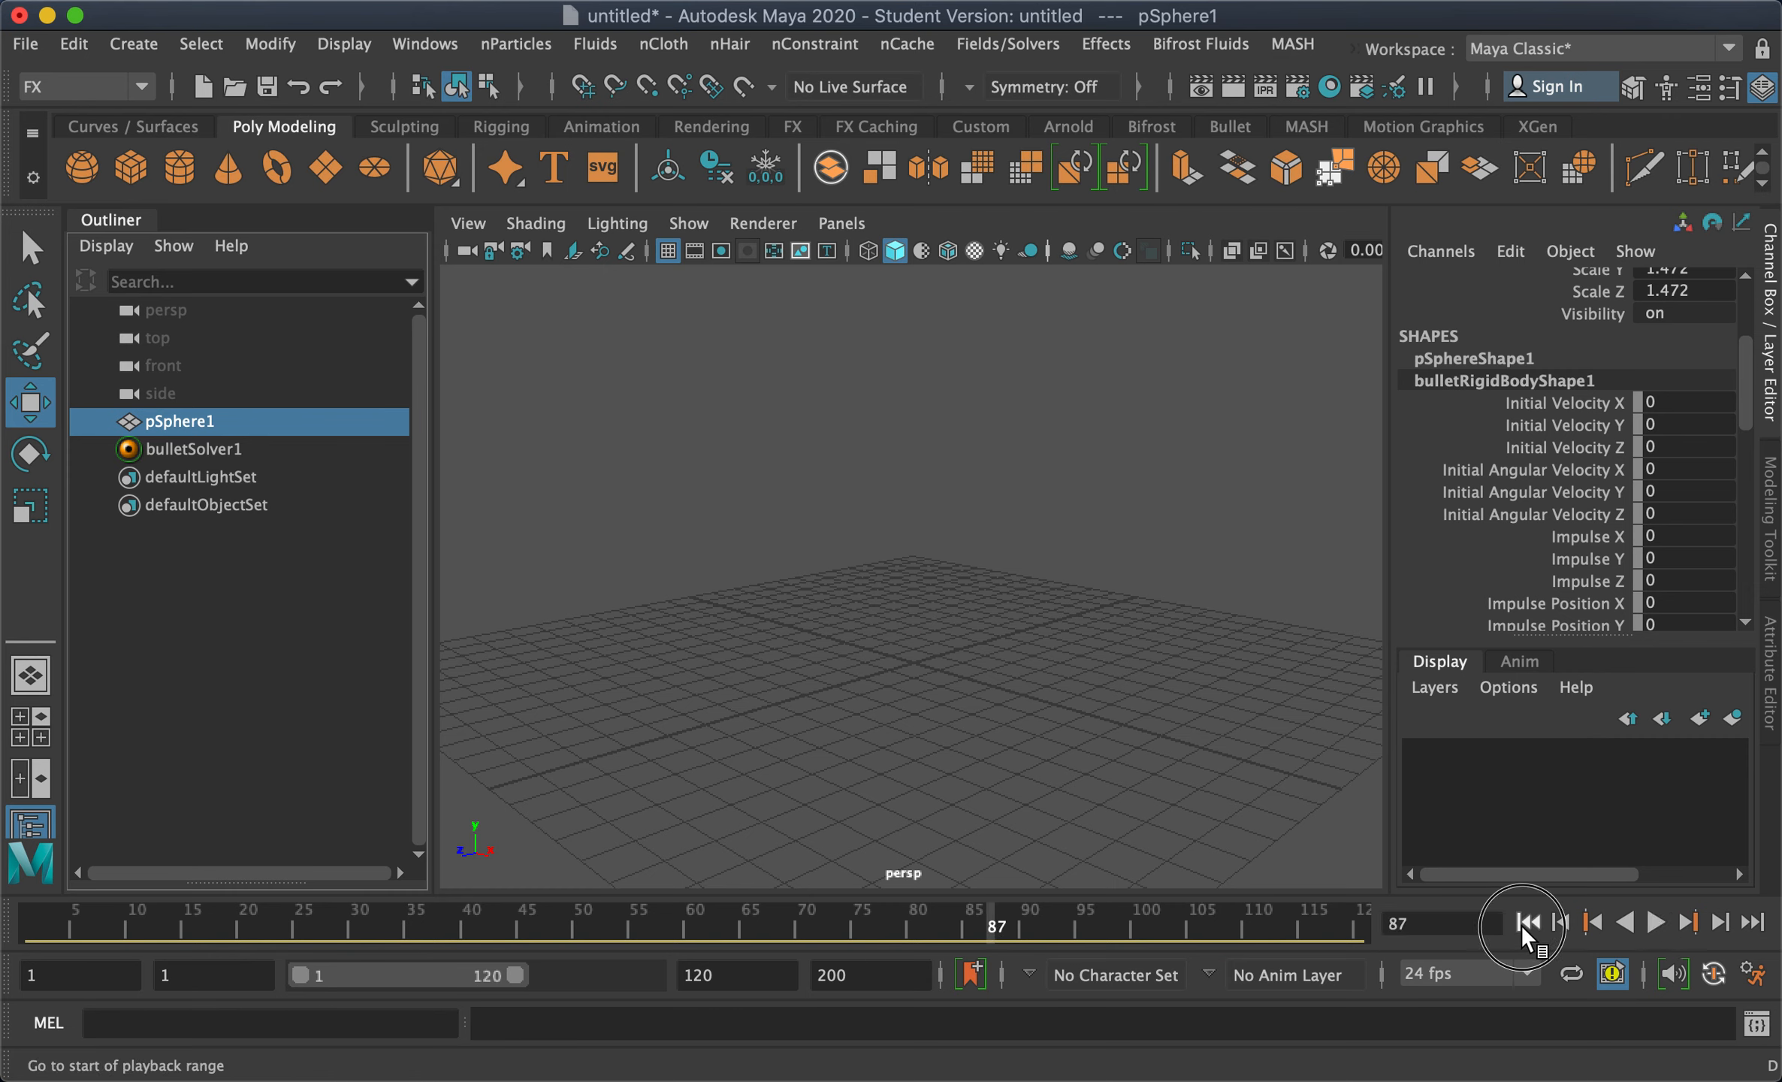
click(1528, 922)
alt+drag(955, 678, 628, 508)
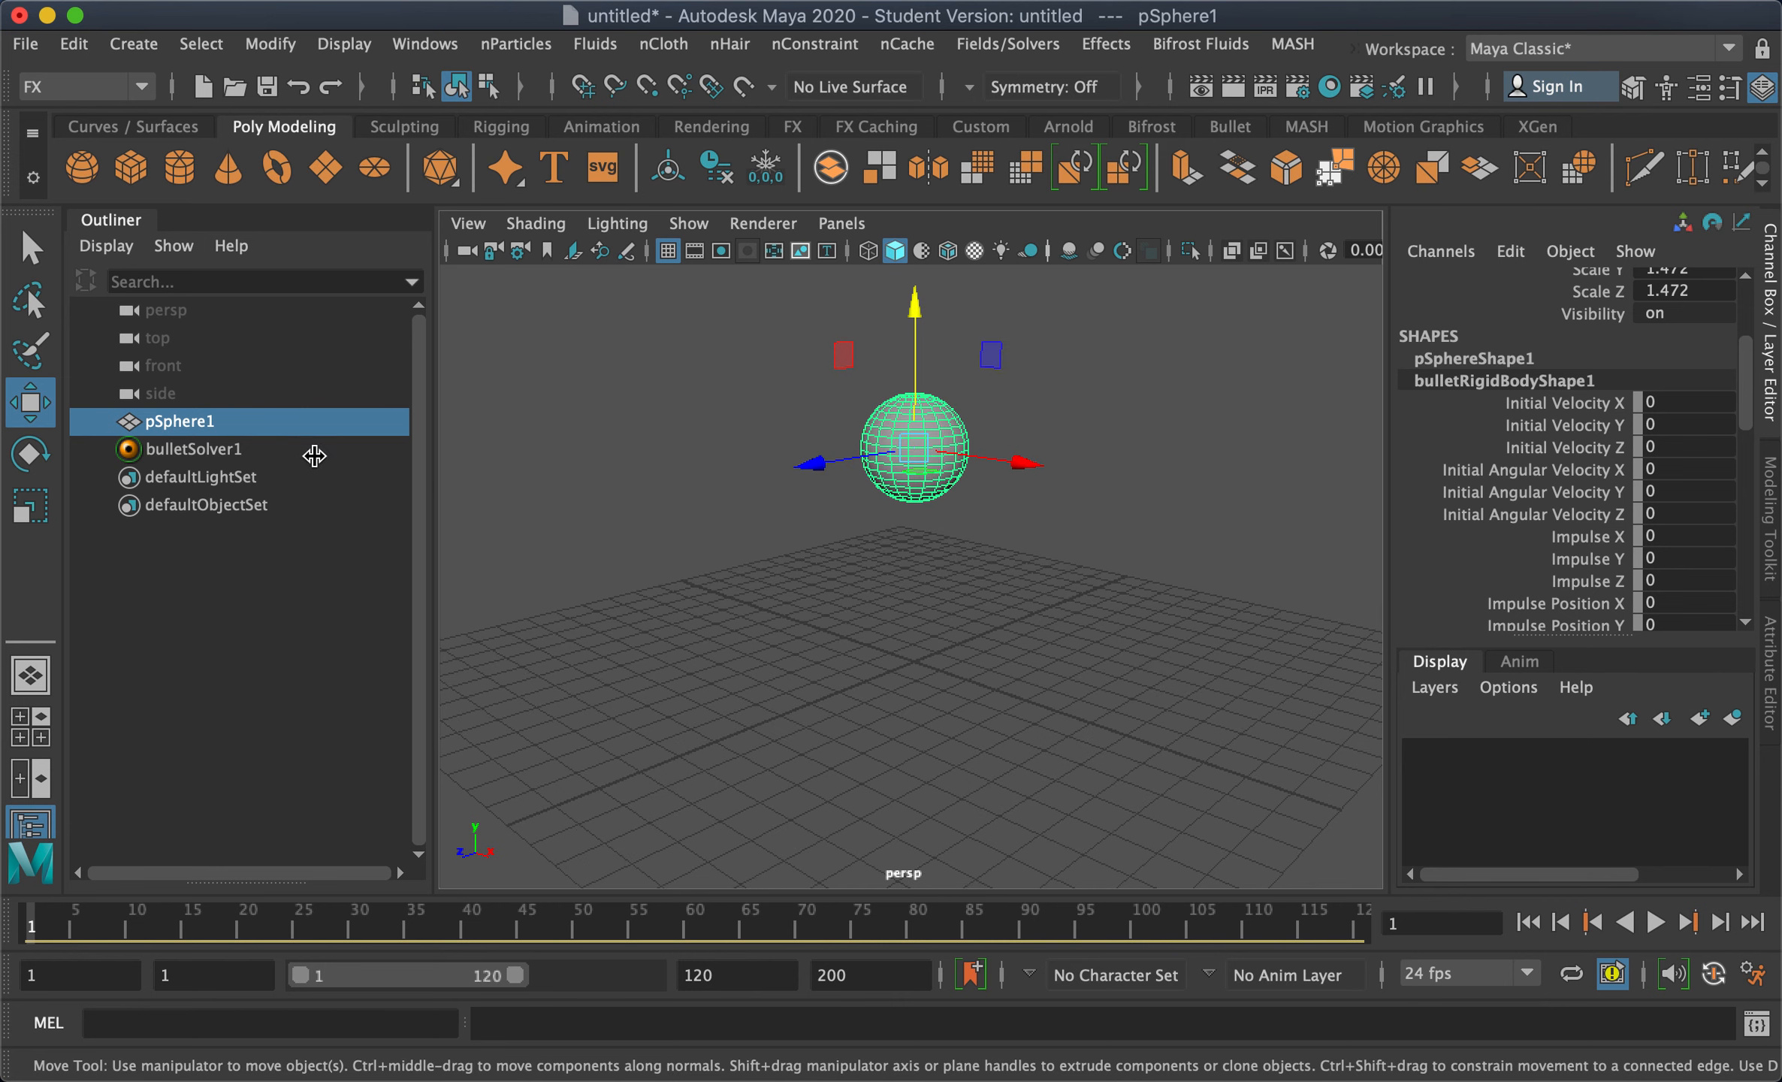
Set the Ground Plane attribute of bulletSolver1 to on
click(213, 455)
scroll(1555, 556, down, 3)
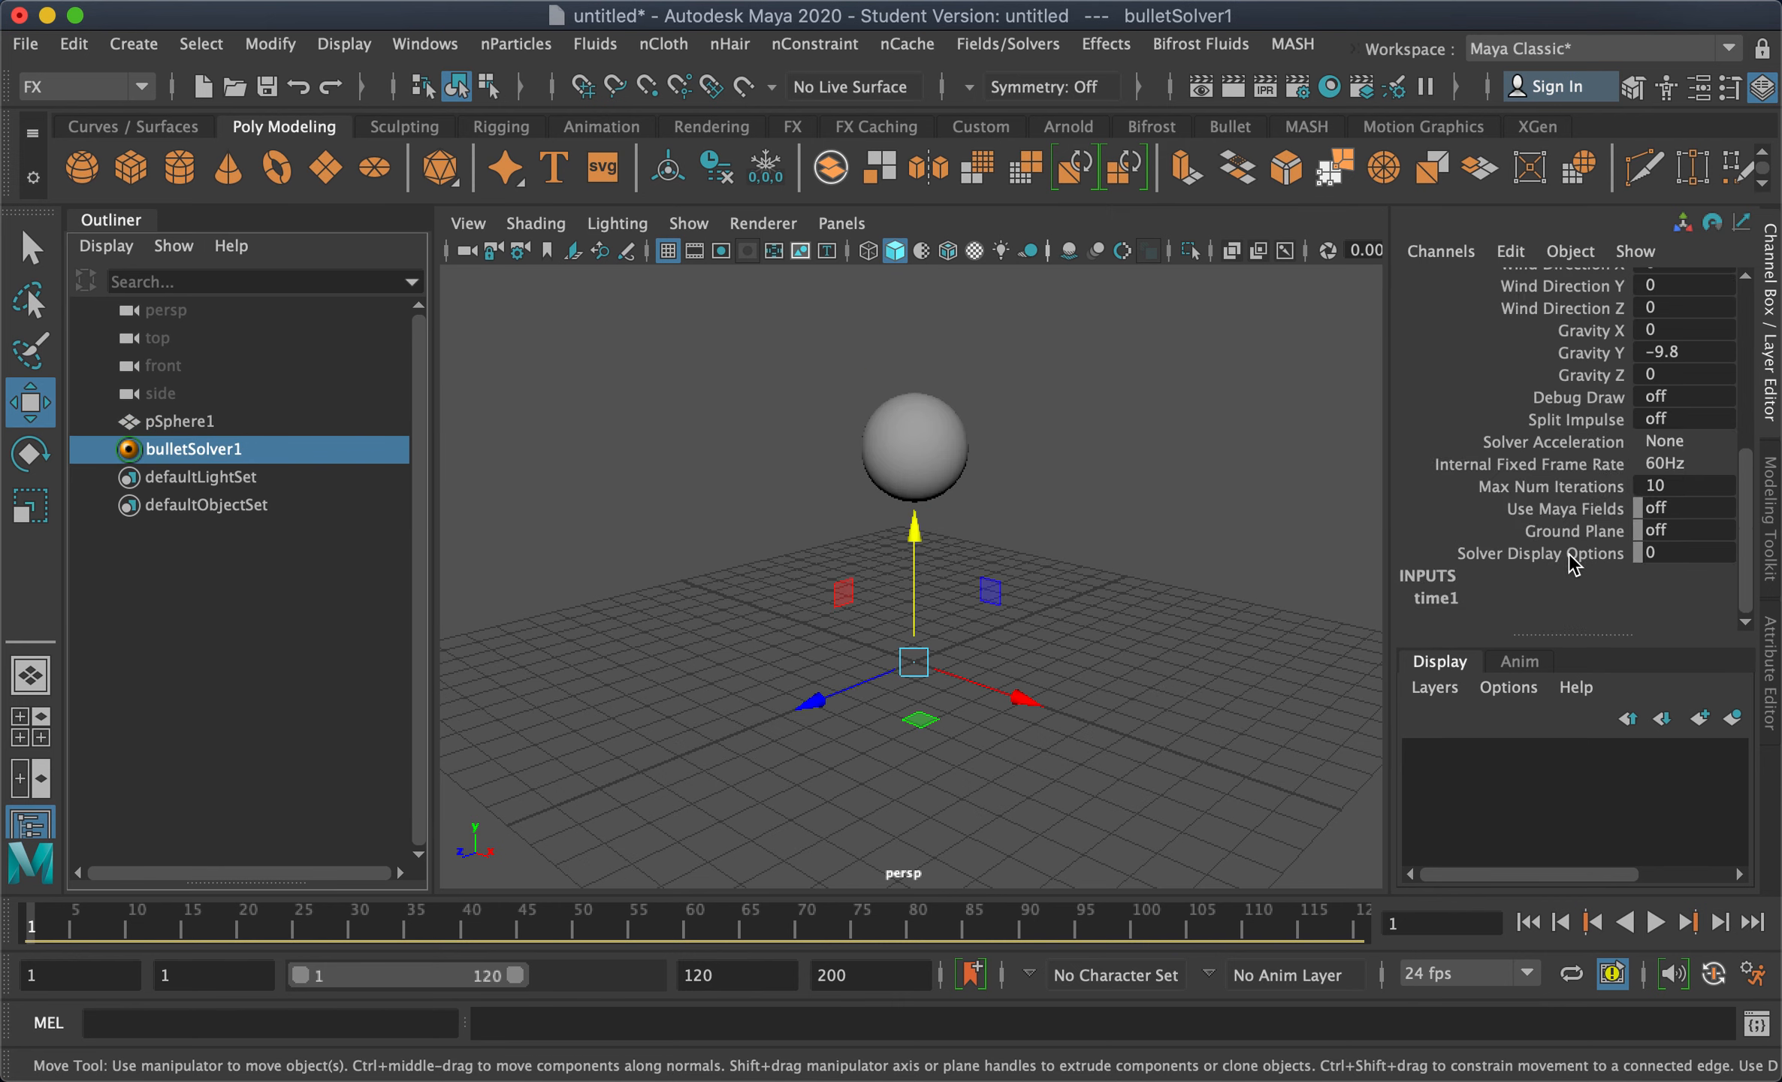
click(1576, 531)
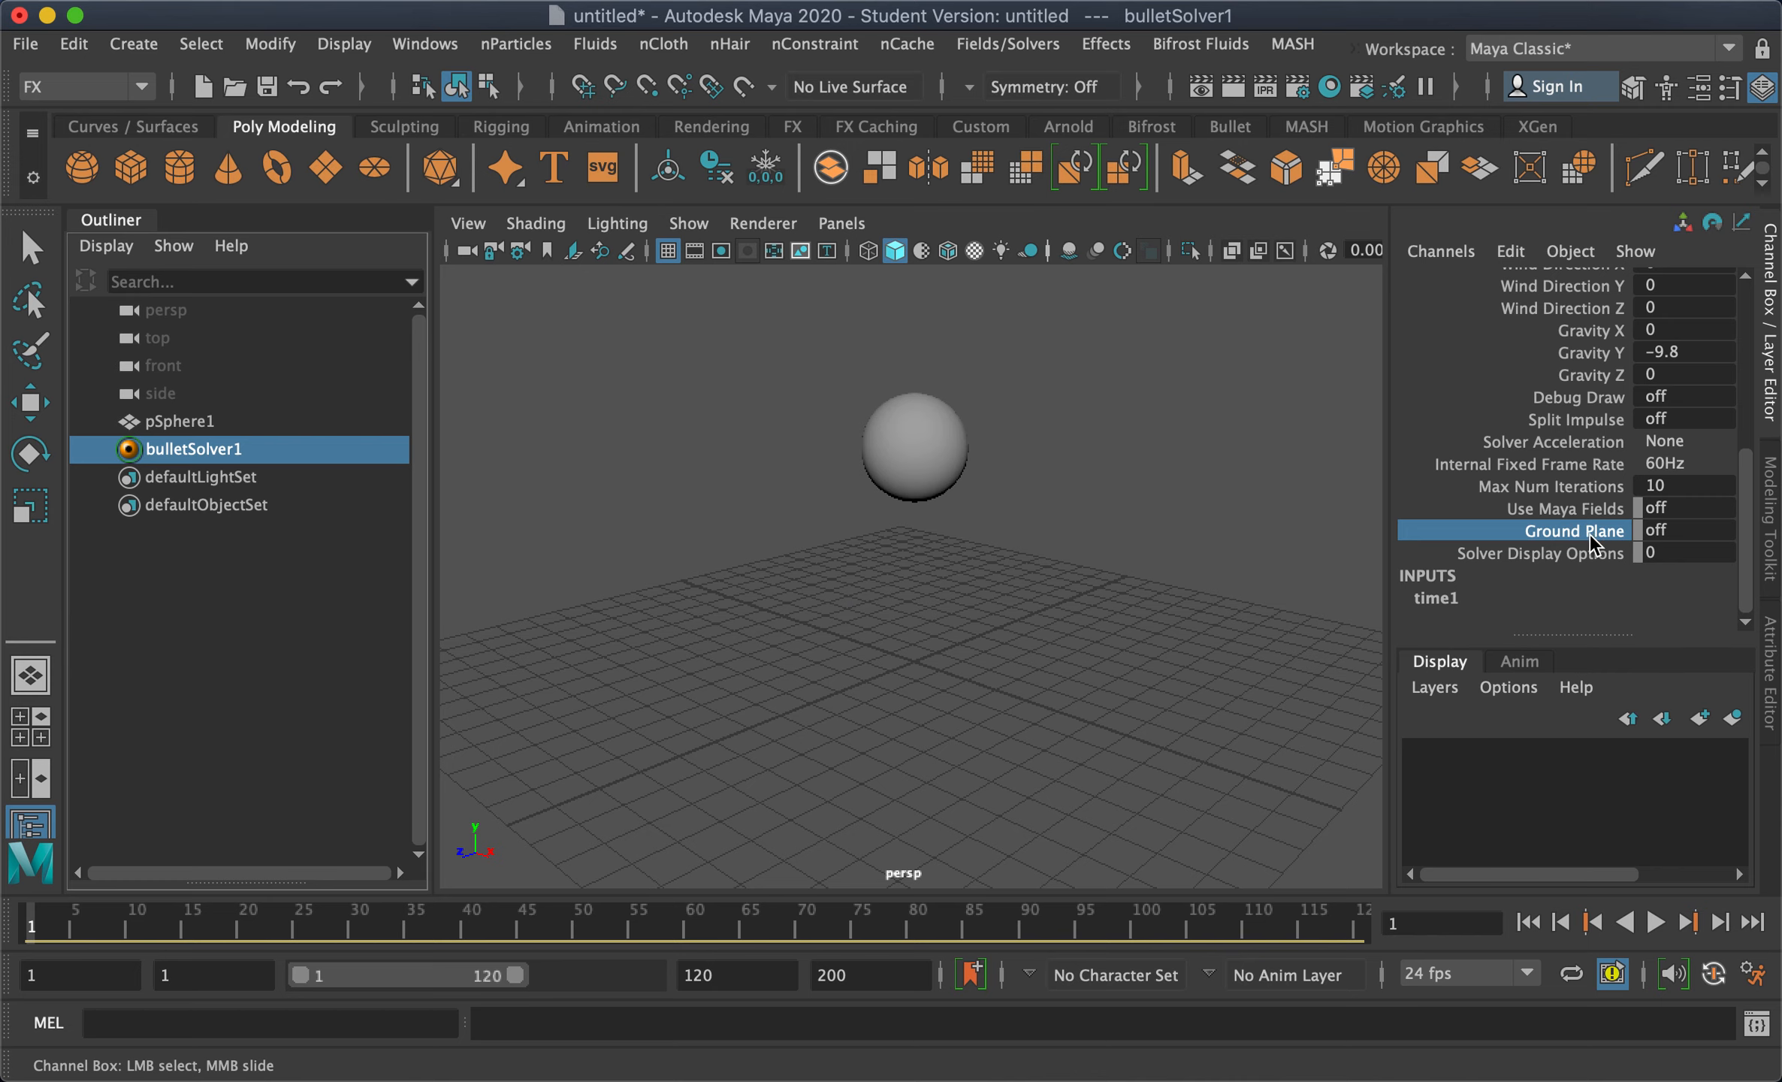
double_click(1689, 532)
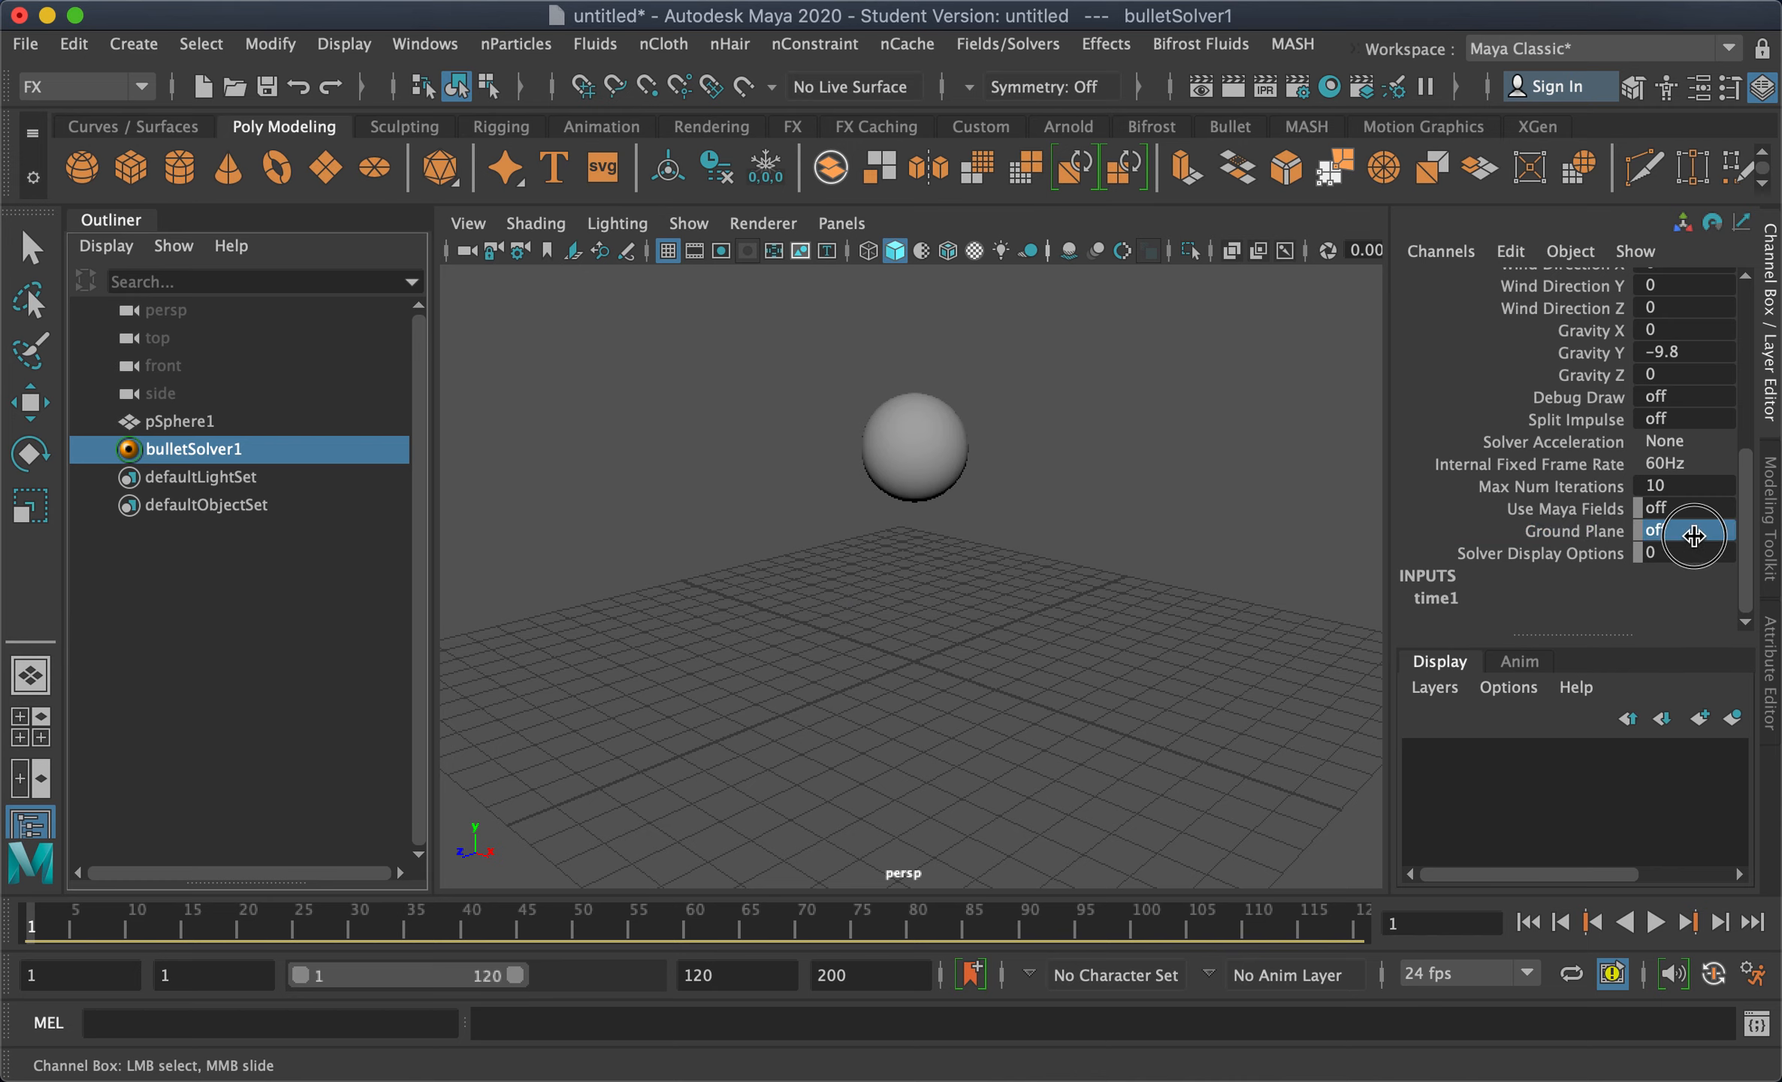
text(on)
key(Return)
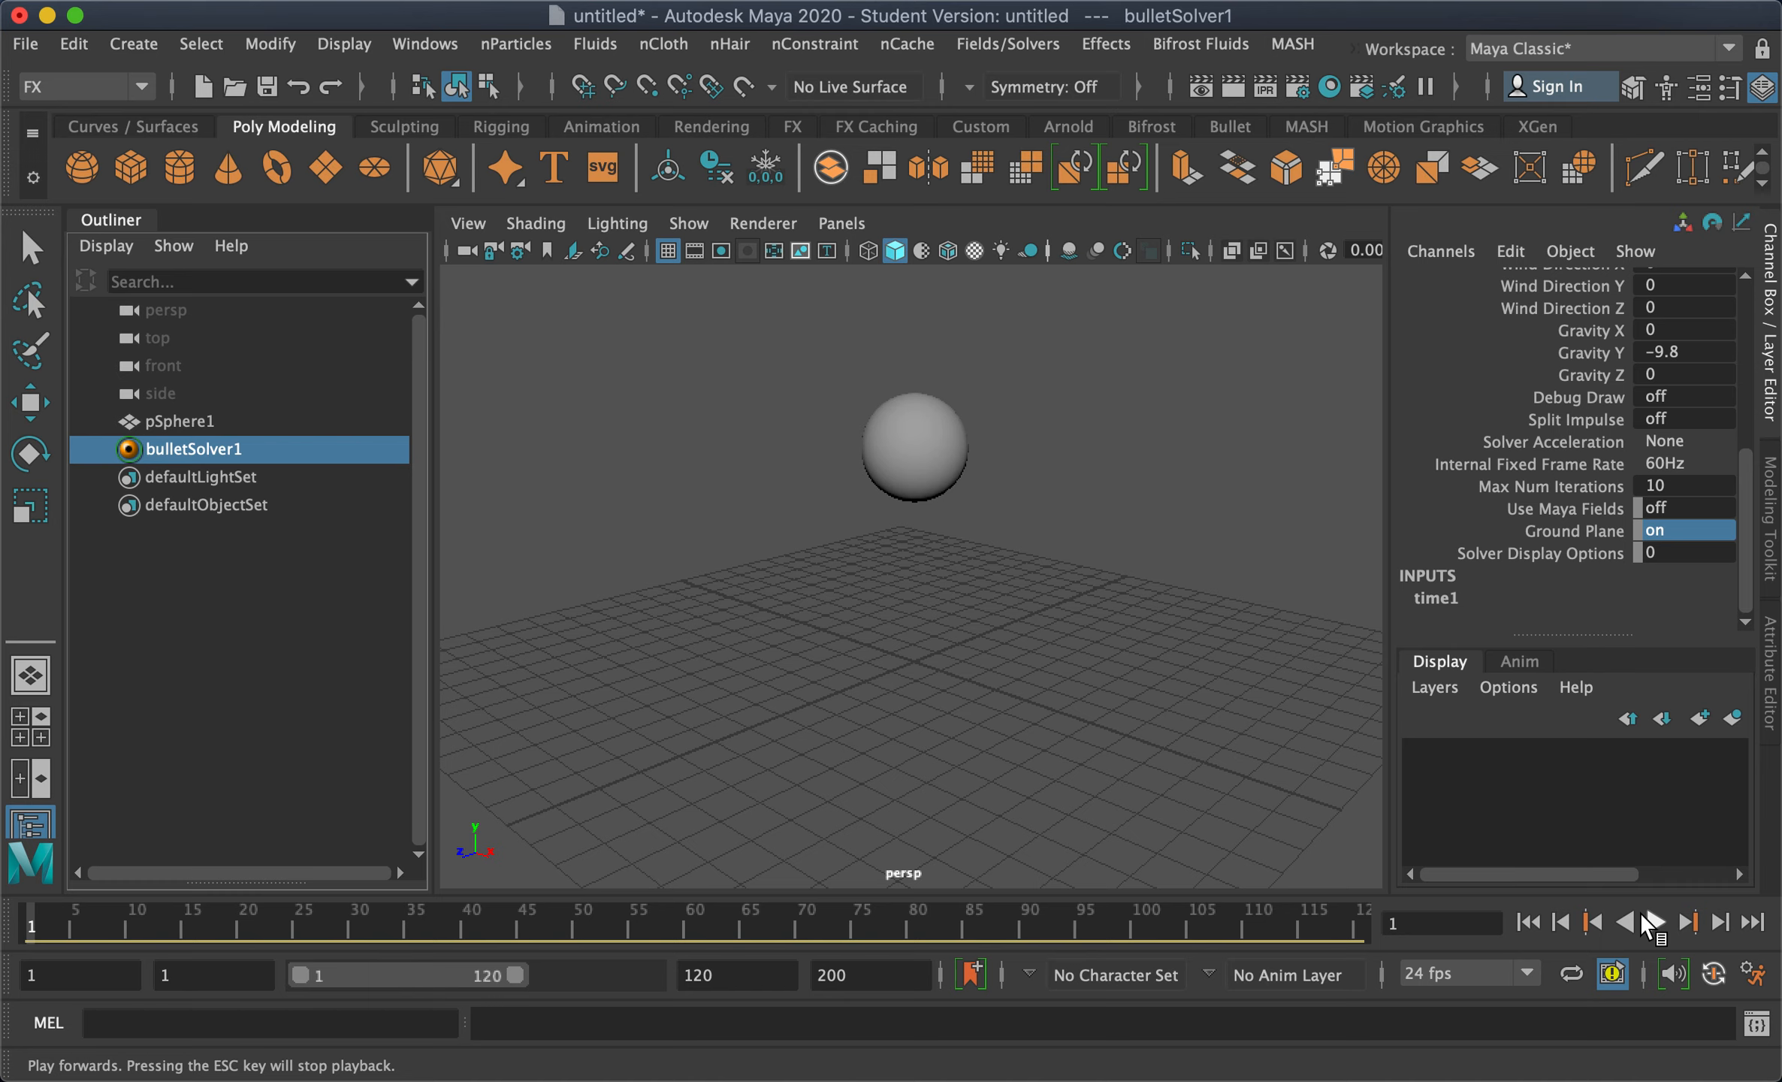
Play the simulation twice to check how the sphere lands on the ground plane, returning to the first frame each time
click(1655, 925)
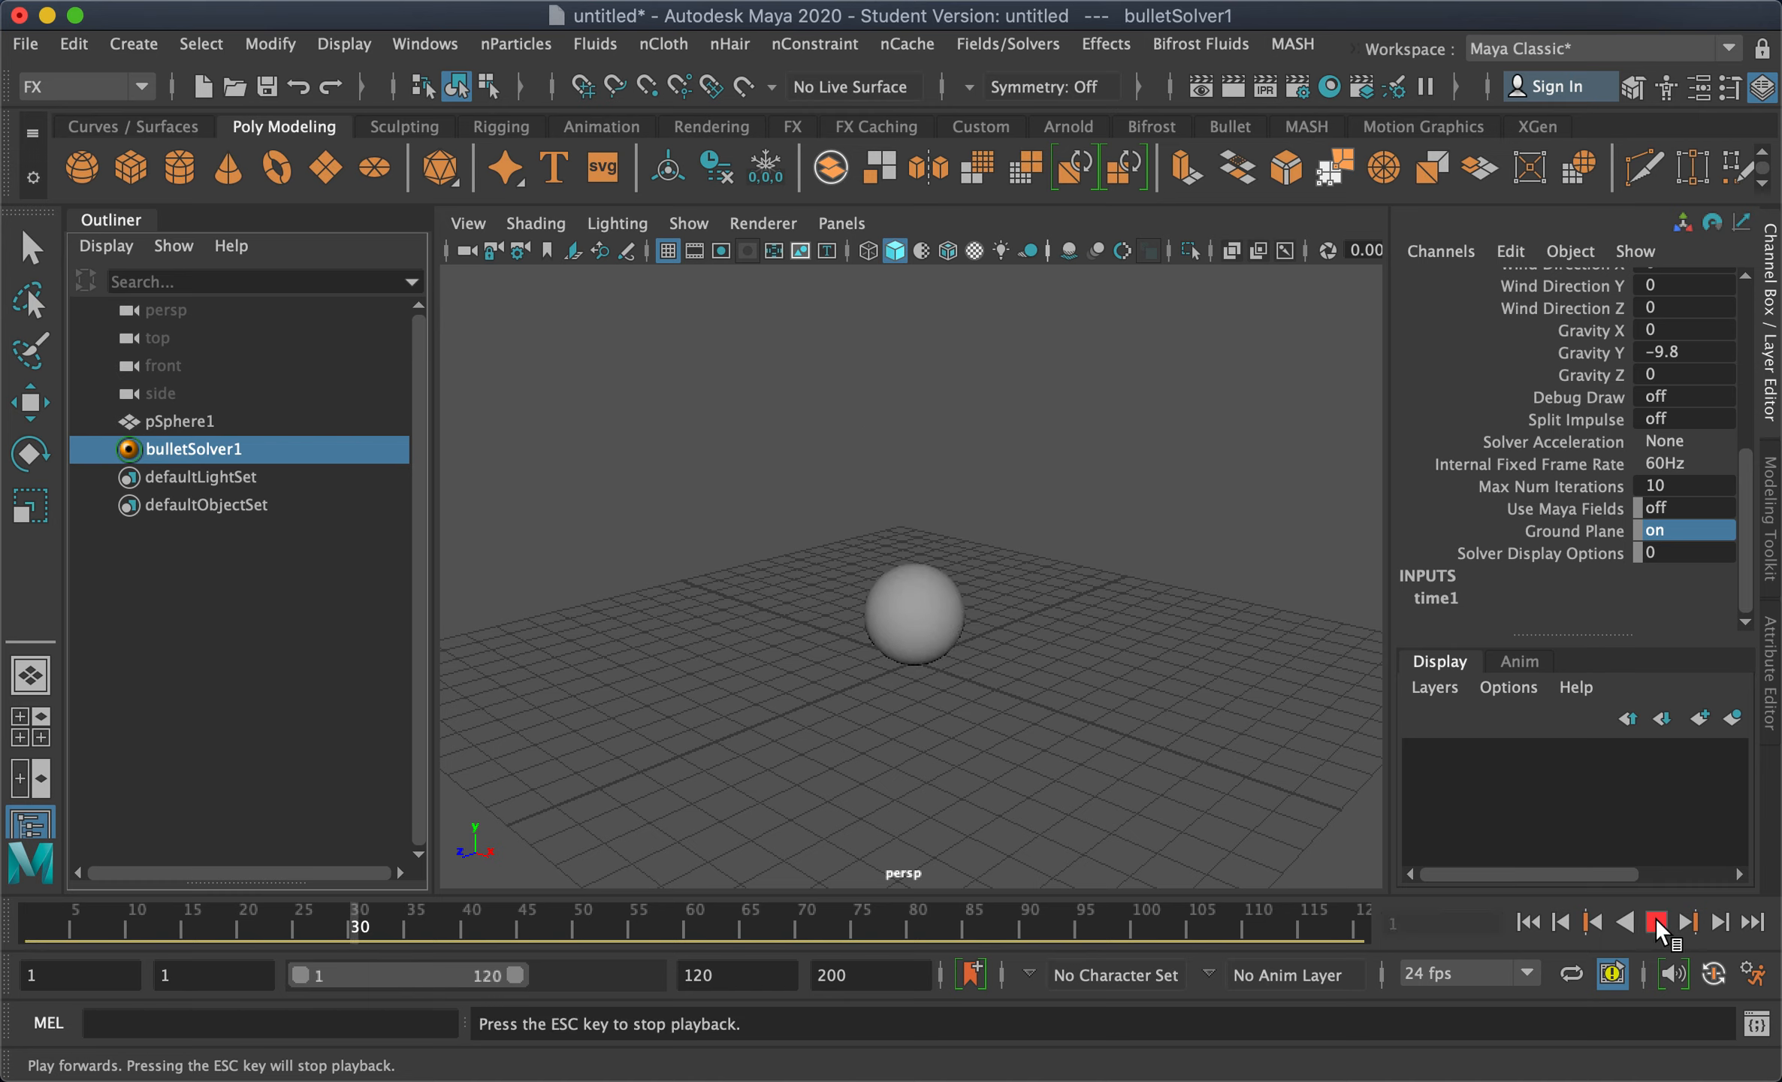
click(1657, 924)
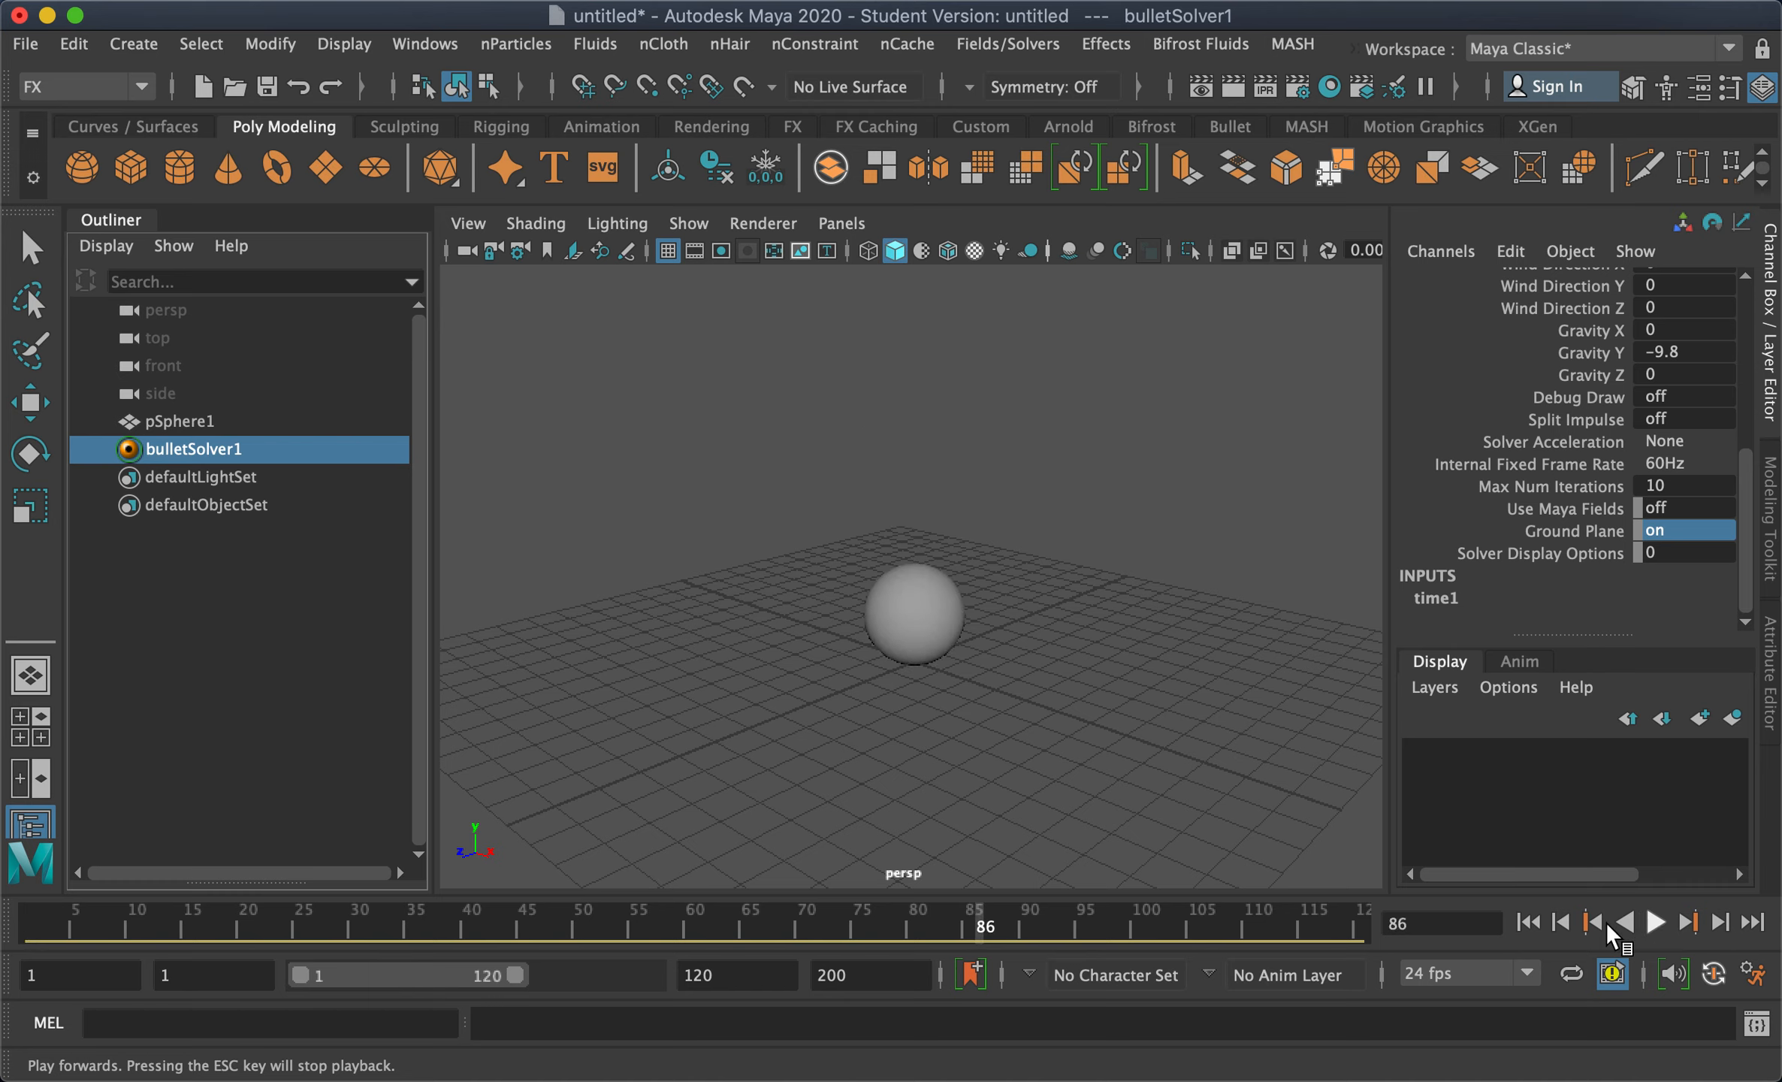
click(1529, 923)
alt+click(940, 711)
mouse_move(940, 711)
alt+mouse_down()
mouse_move(883, 685)
mouse_move(931, 706)
alt+mouse_up()
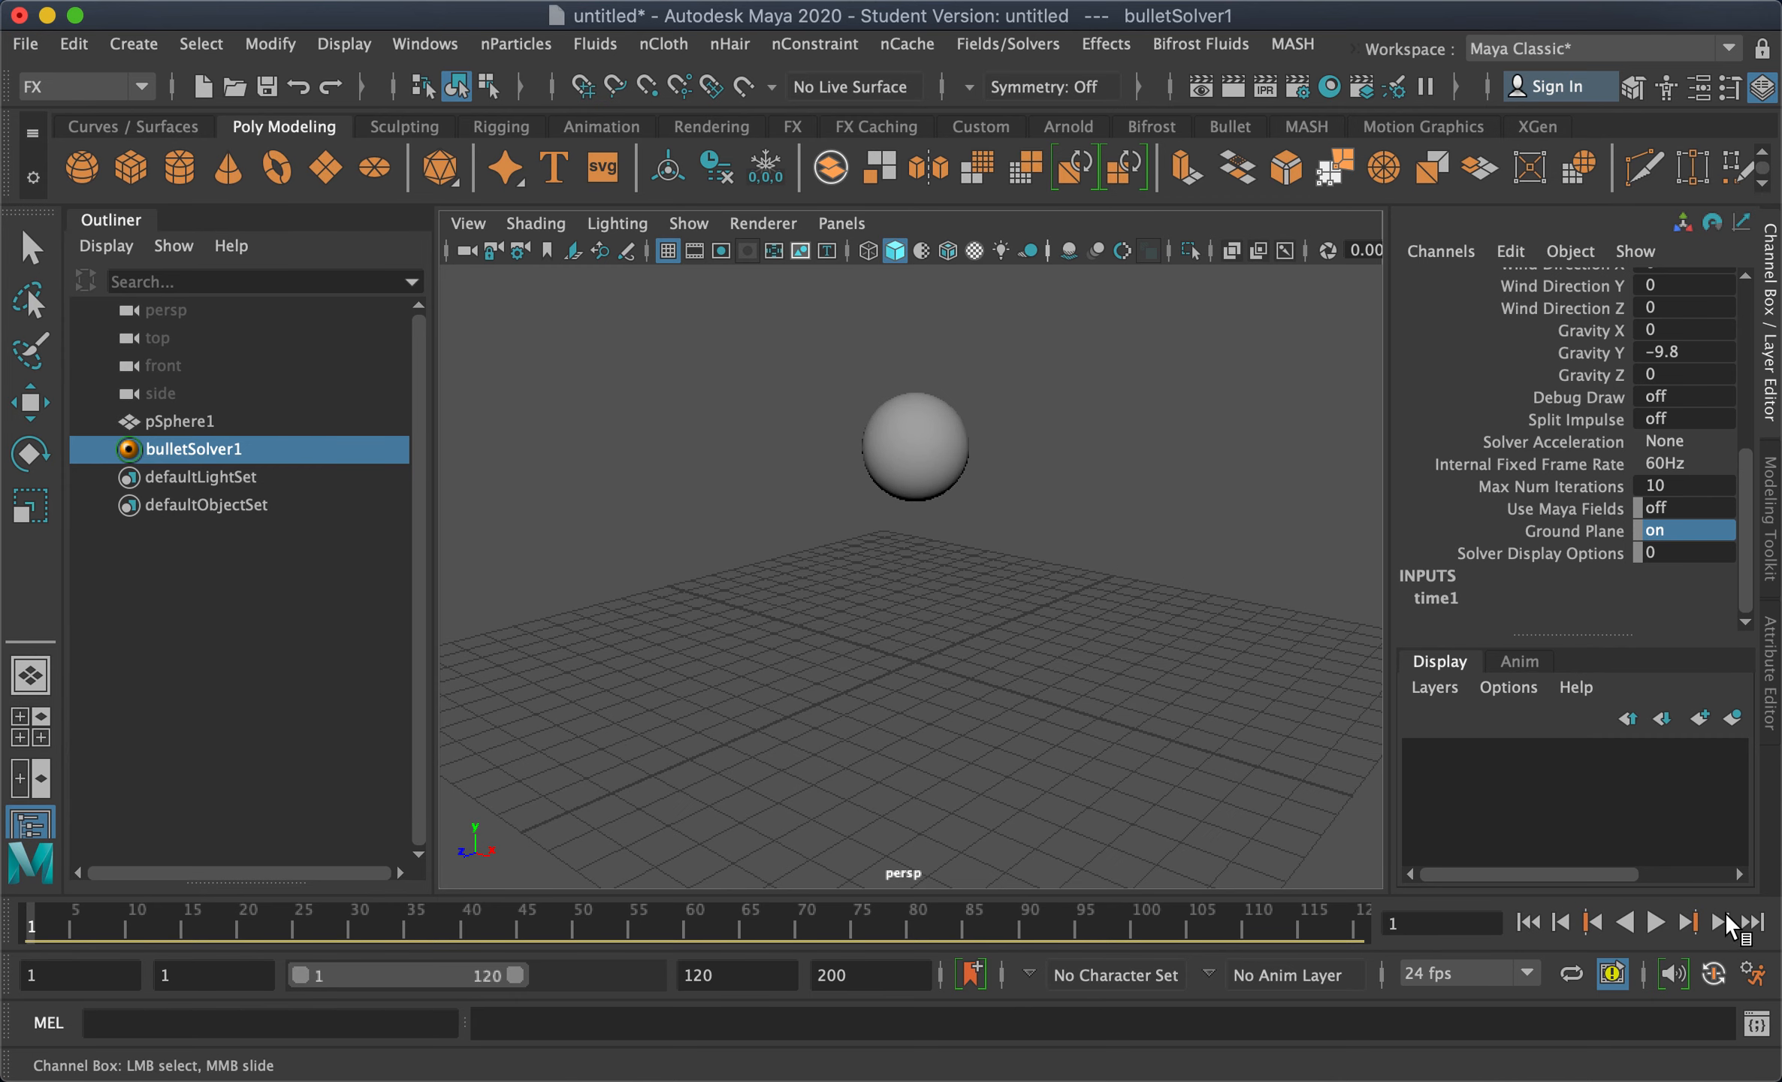
click(1661, 918)
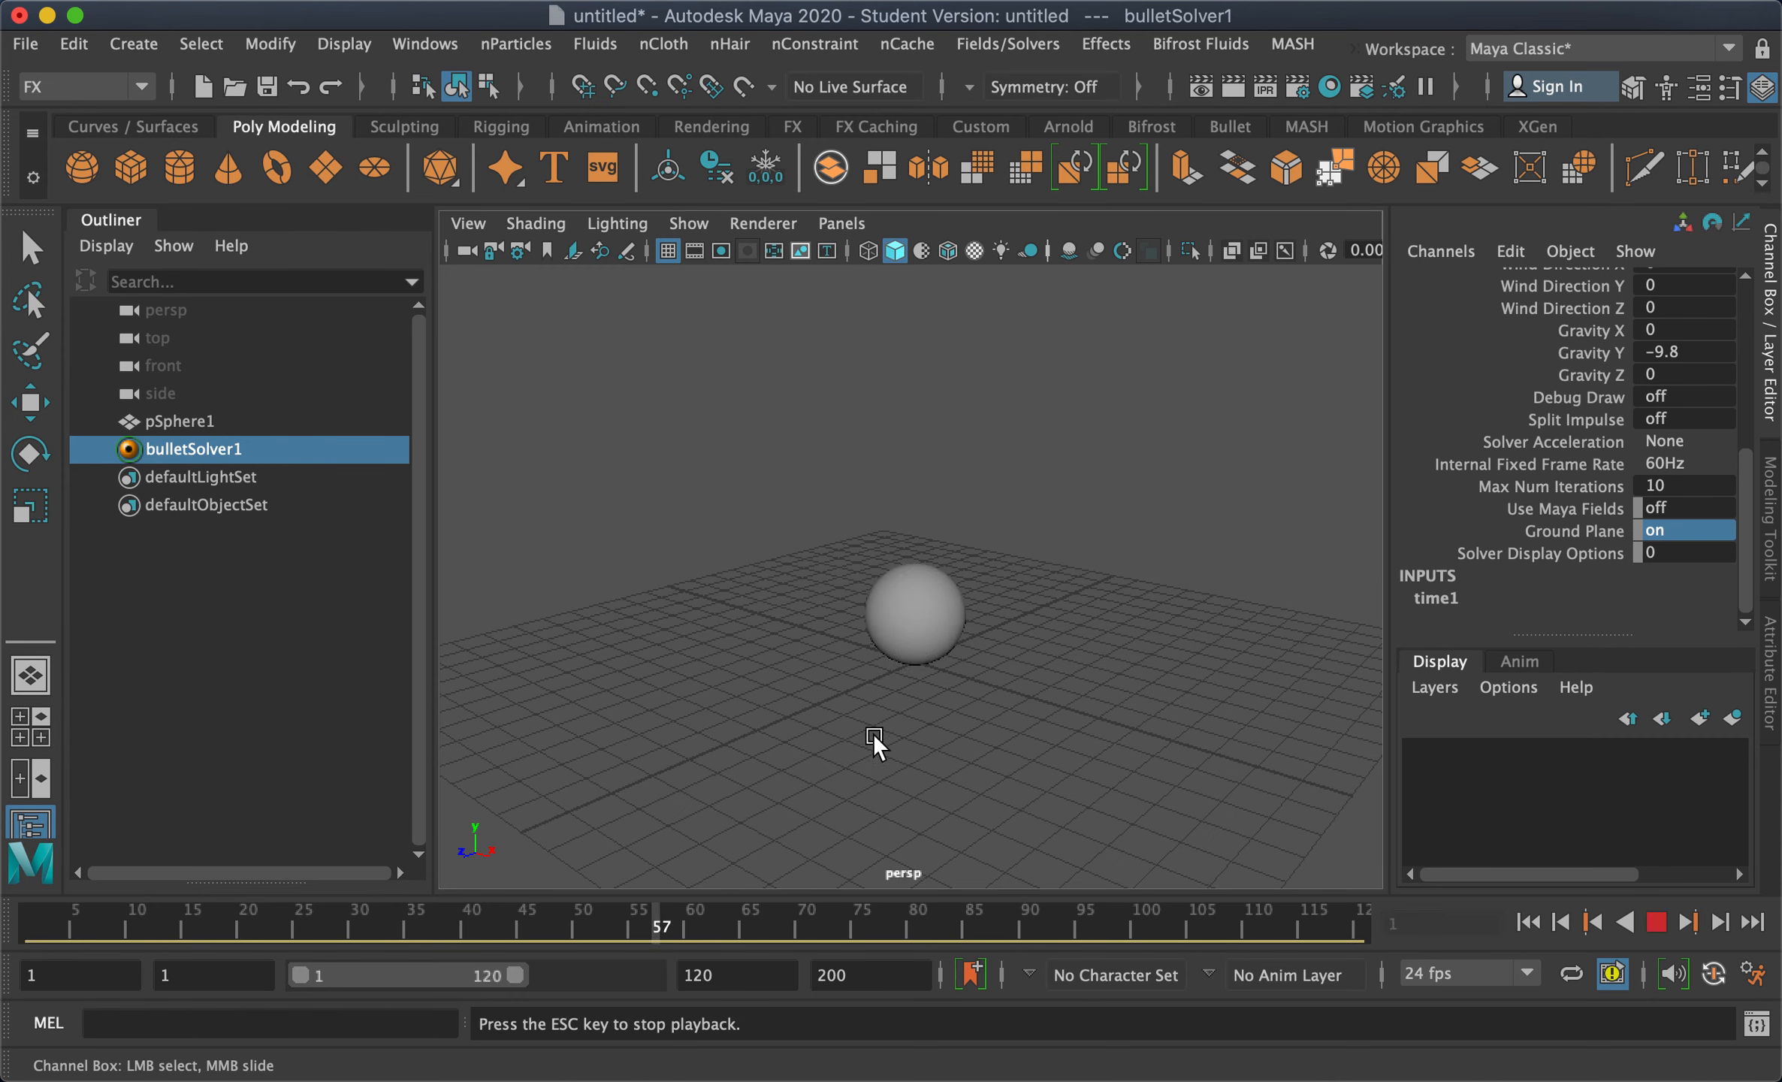
alt+drag(1001, 741, 839, 735)
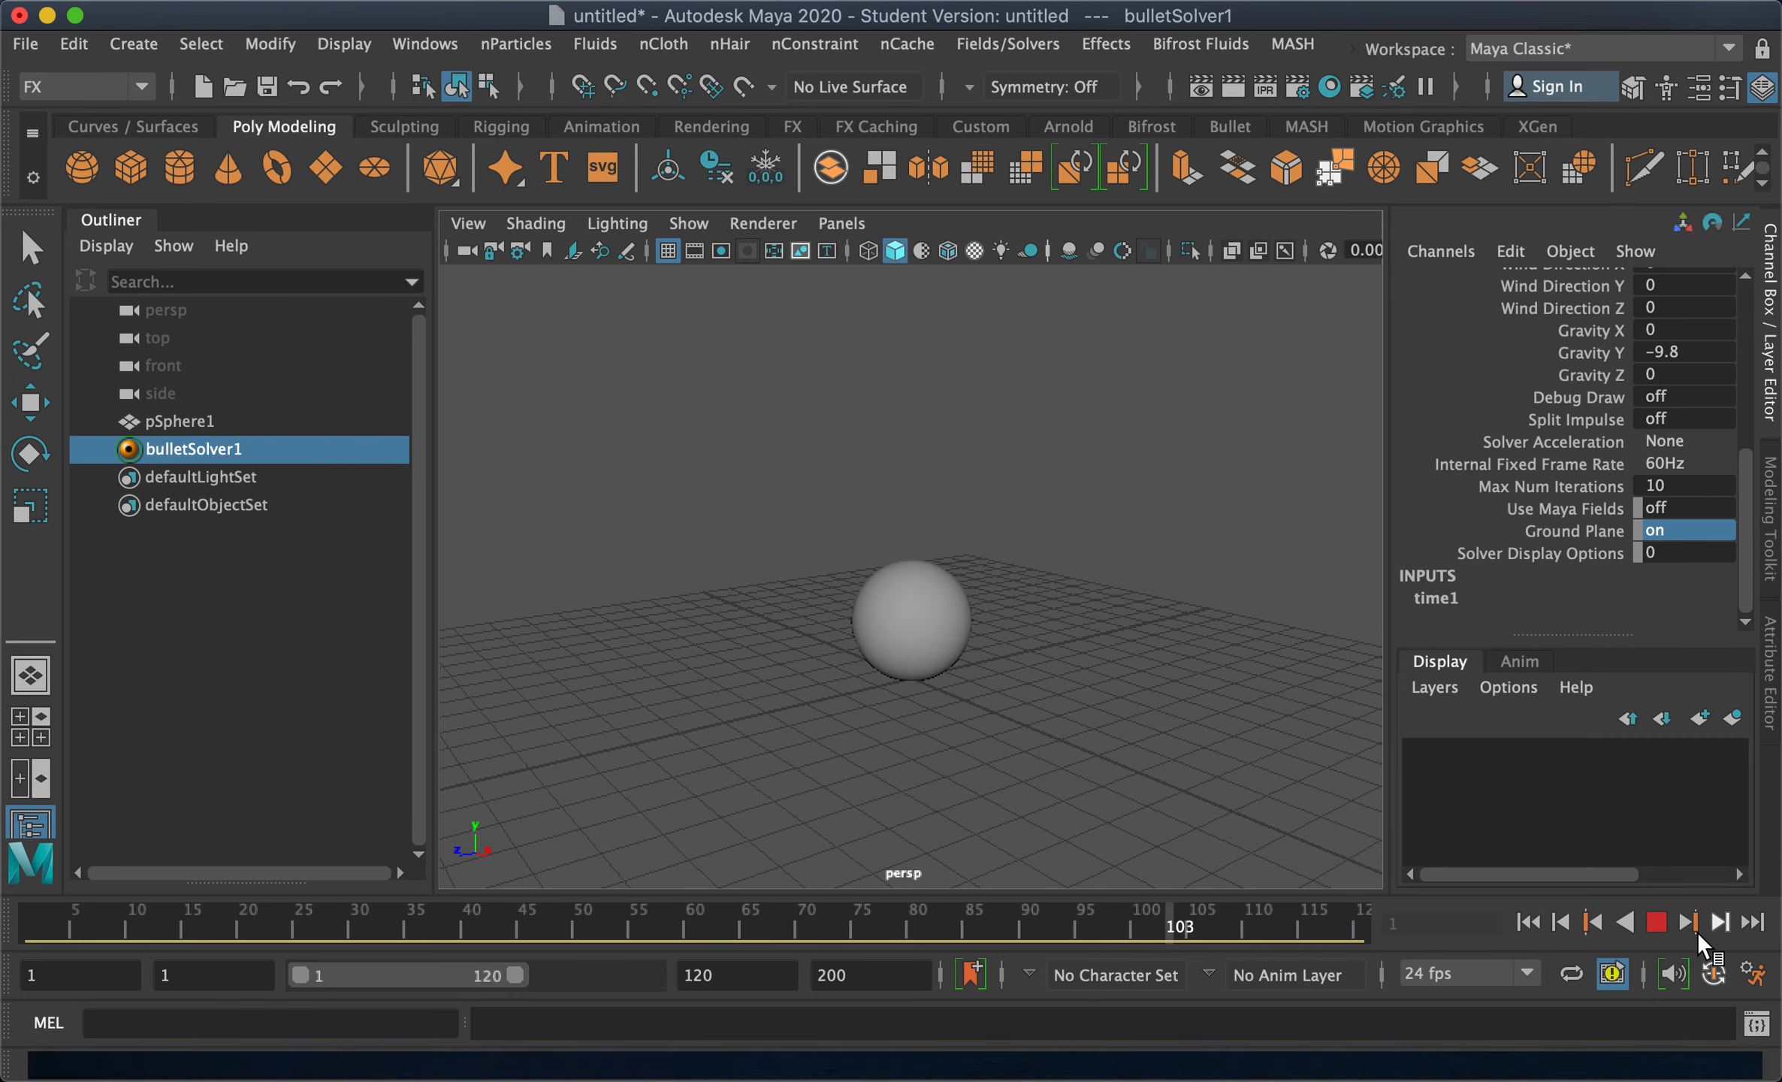
click(1655, 922)
click(1529, 922)
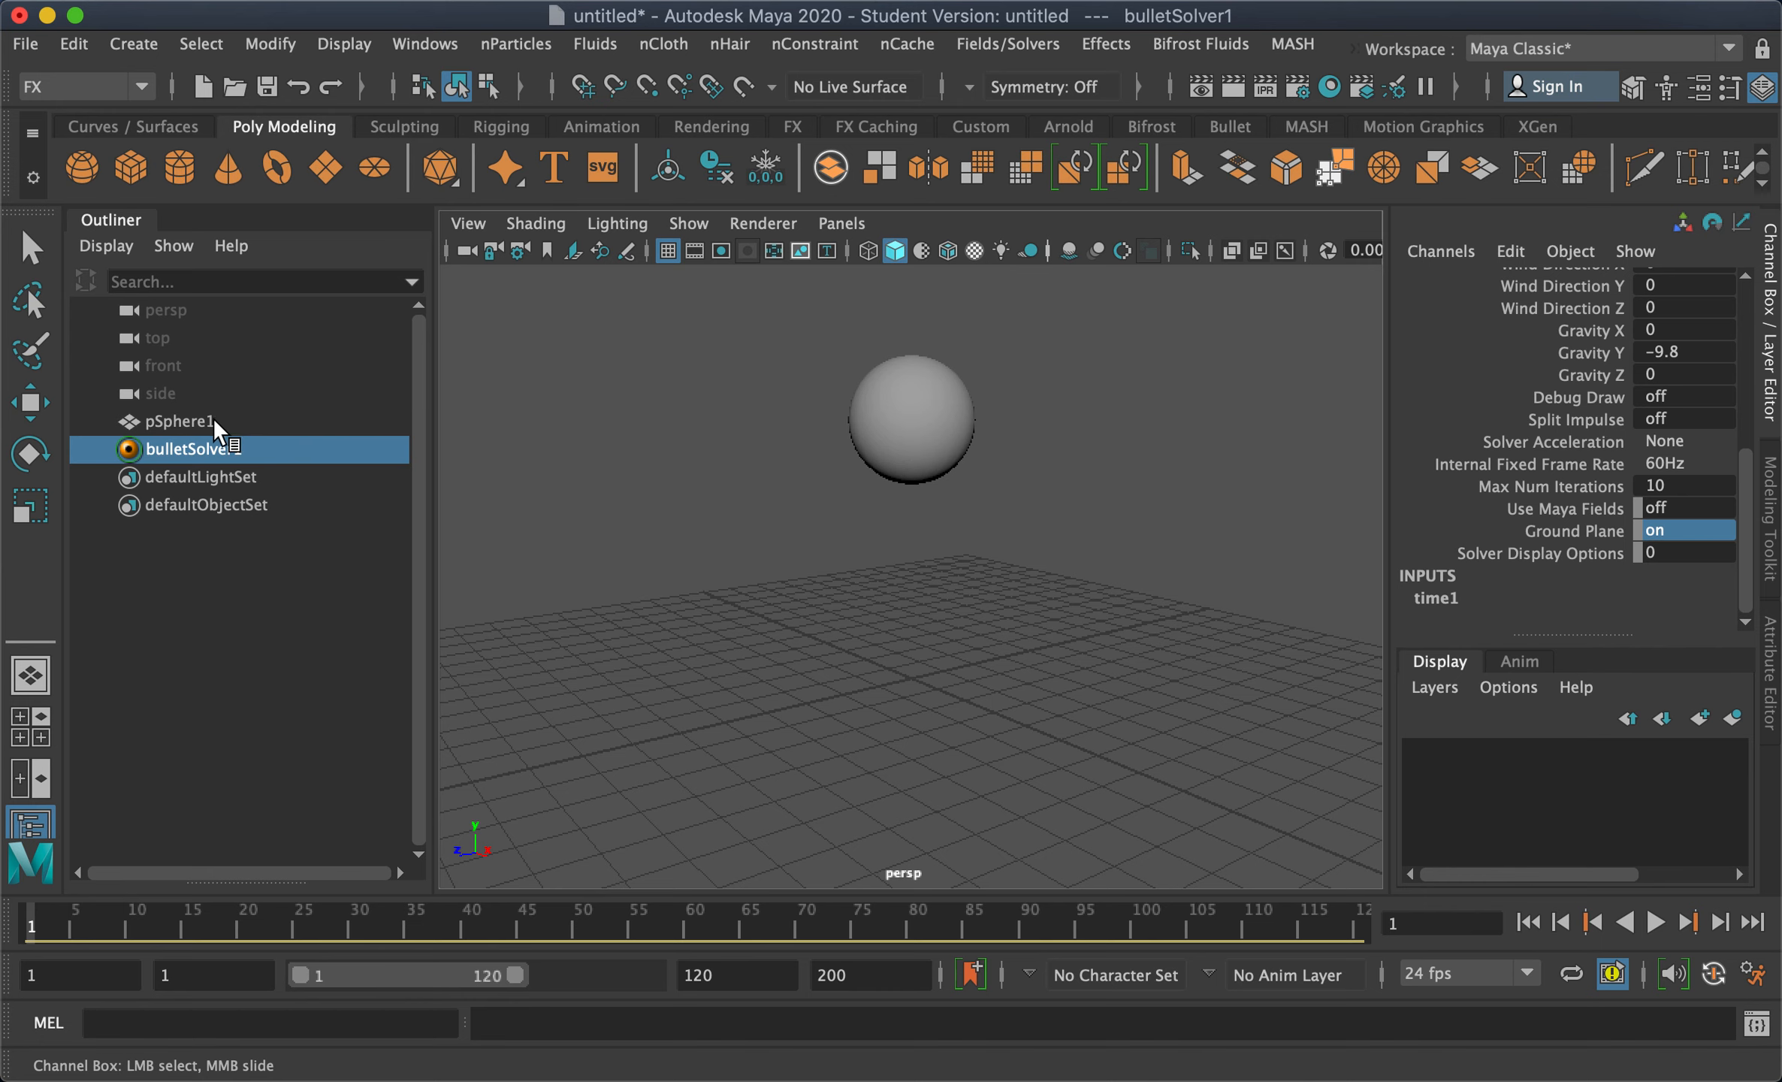
Review the channel attributes of pSphere1 and bulletSolver1, including the solver's Gravity Y
click(213, 420)
key(w)
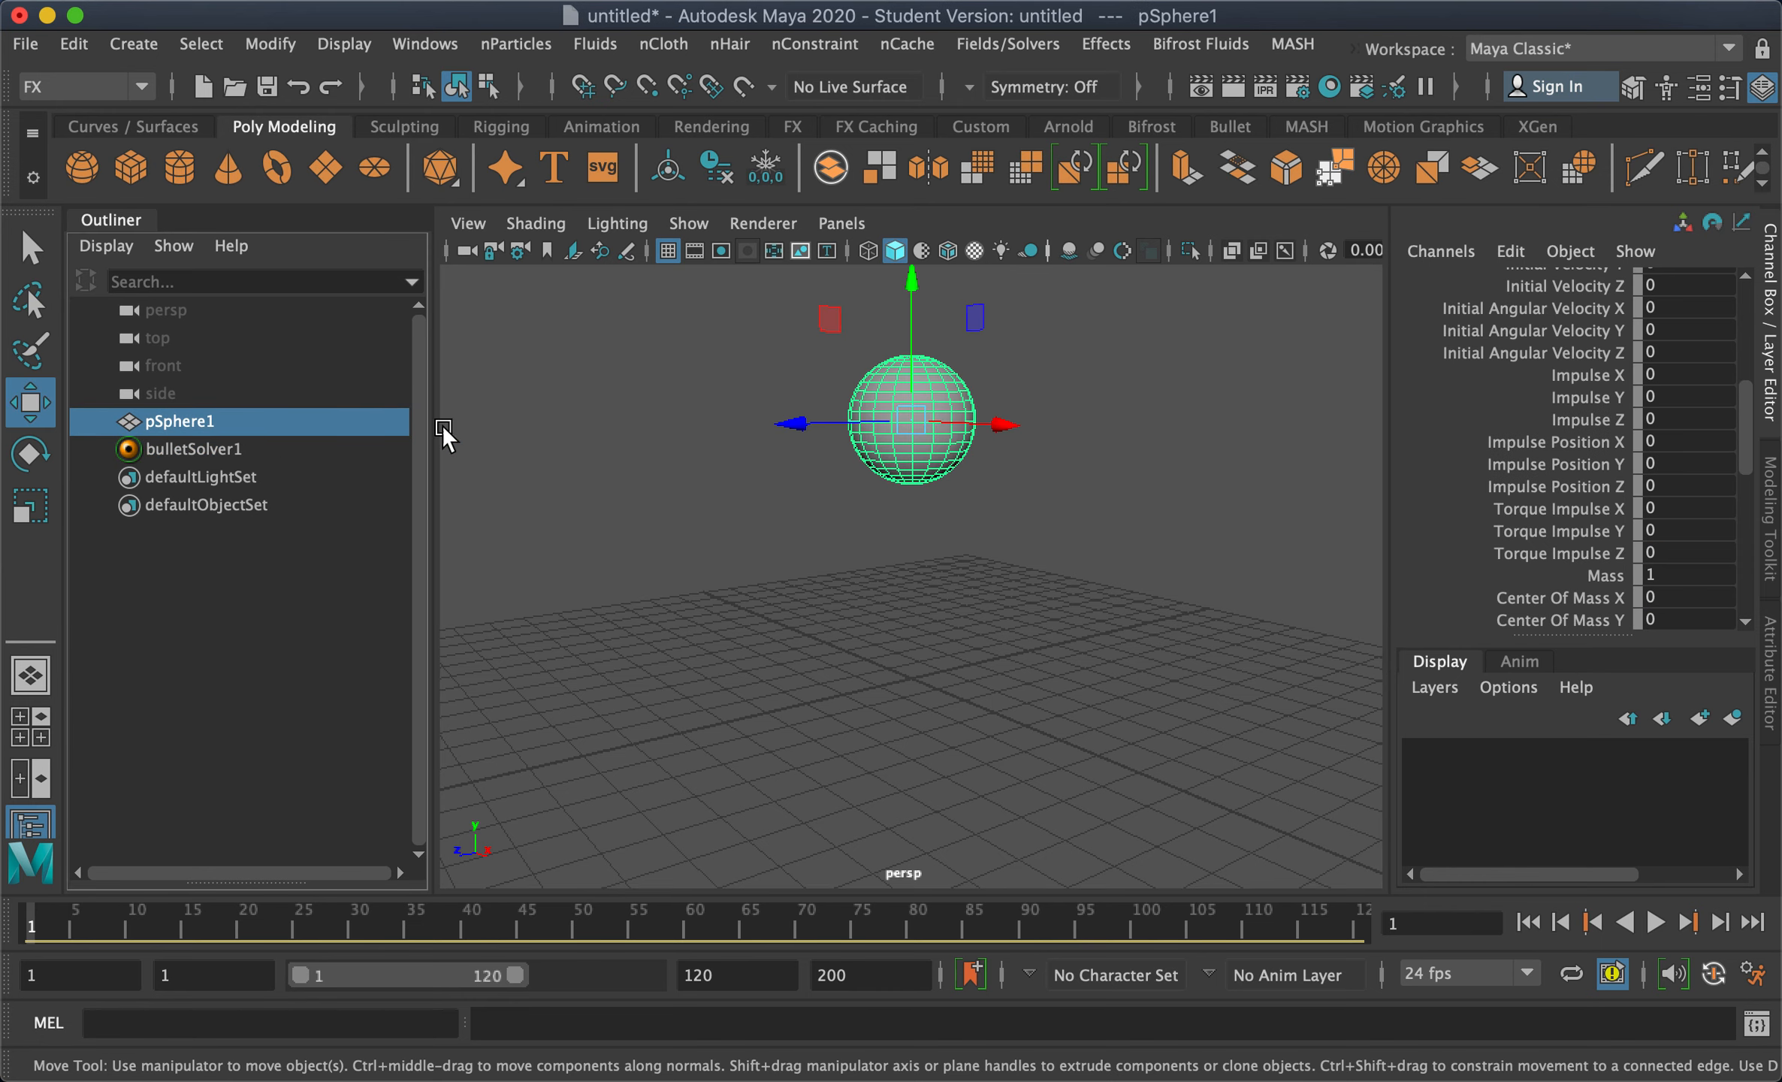
scroll(1523, 450, up, 3)
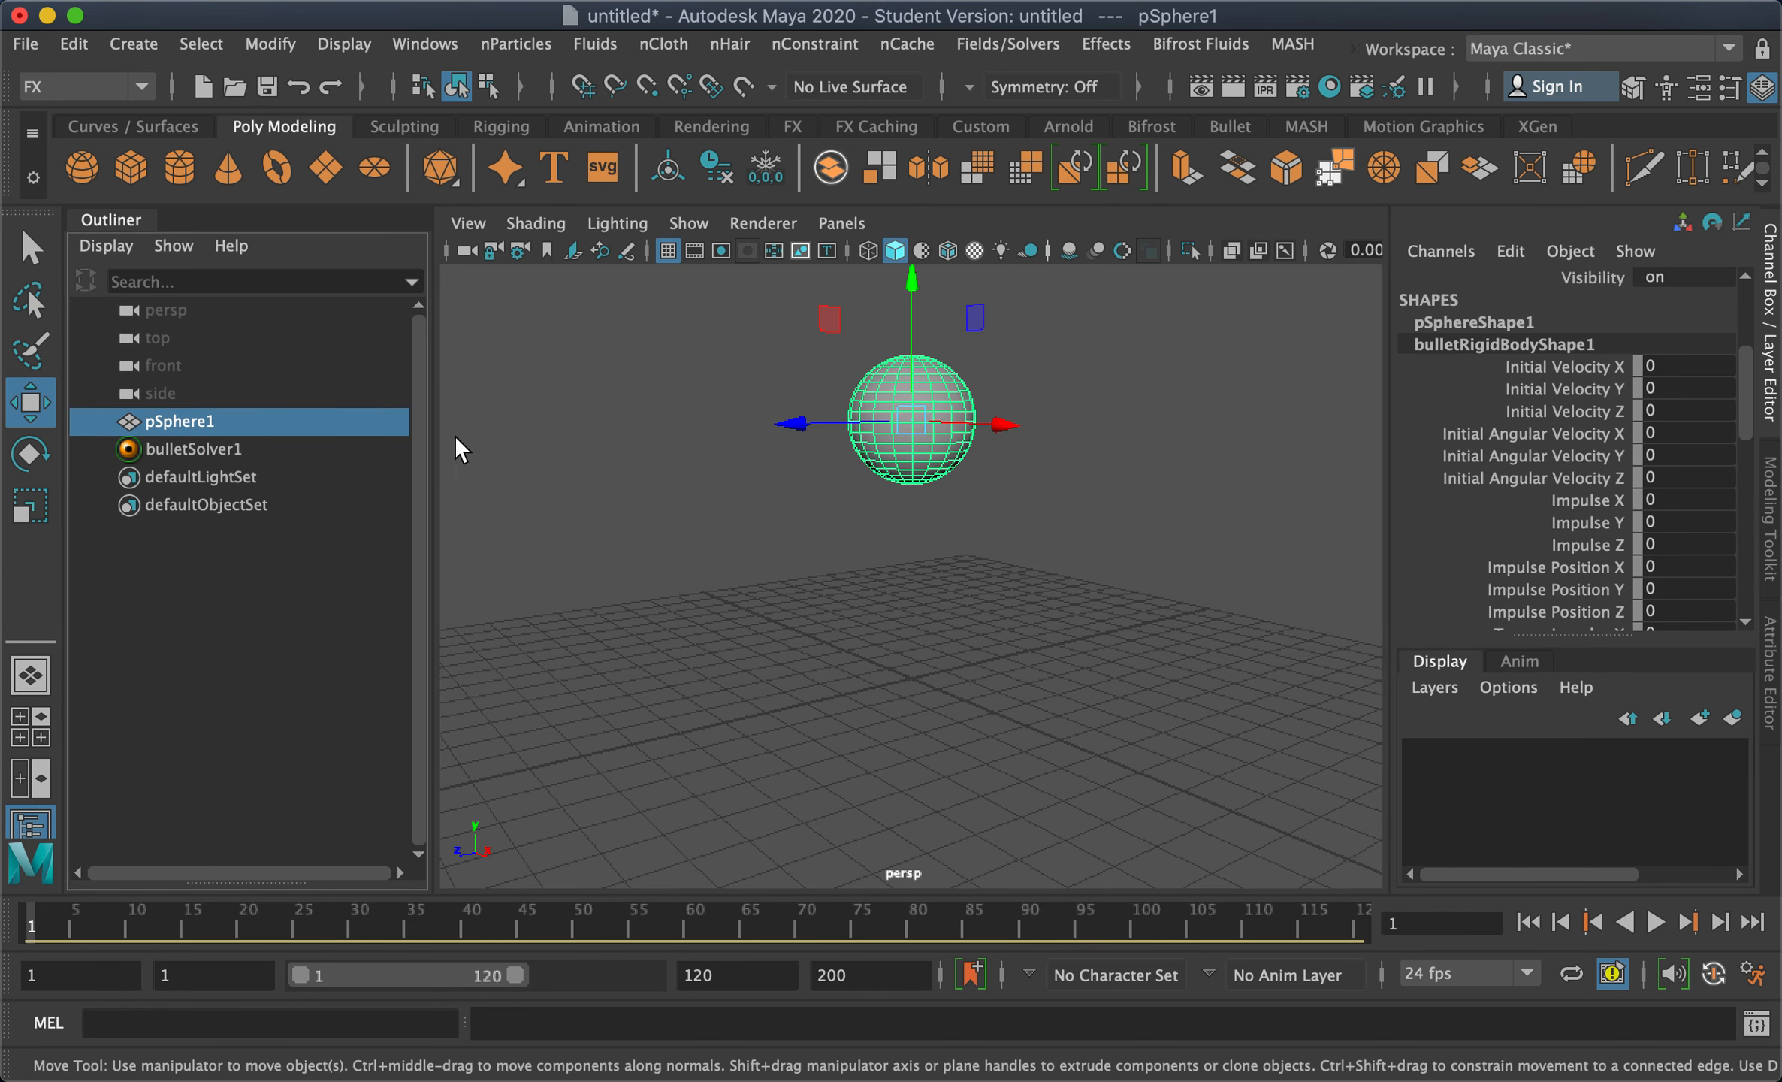
click(181, 448)
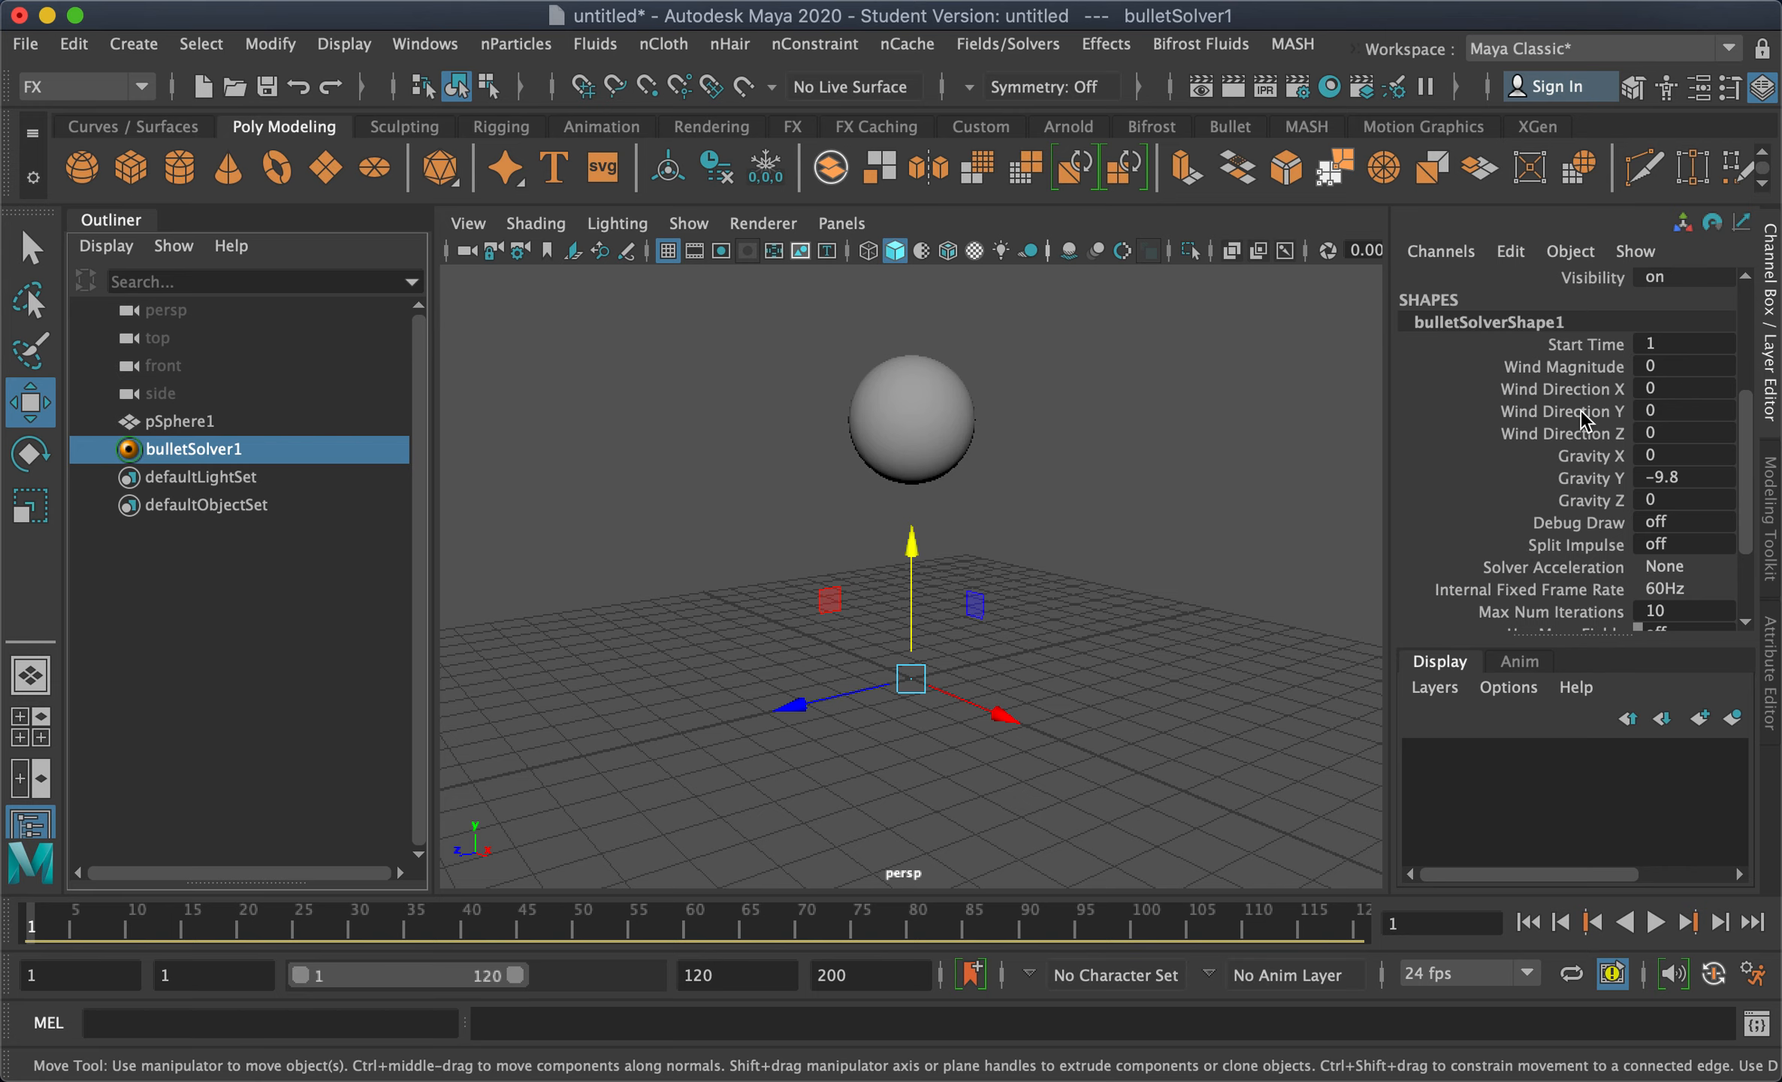
scroll(1587, 413, down, 3)
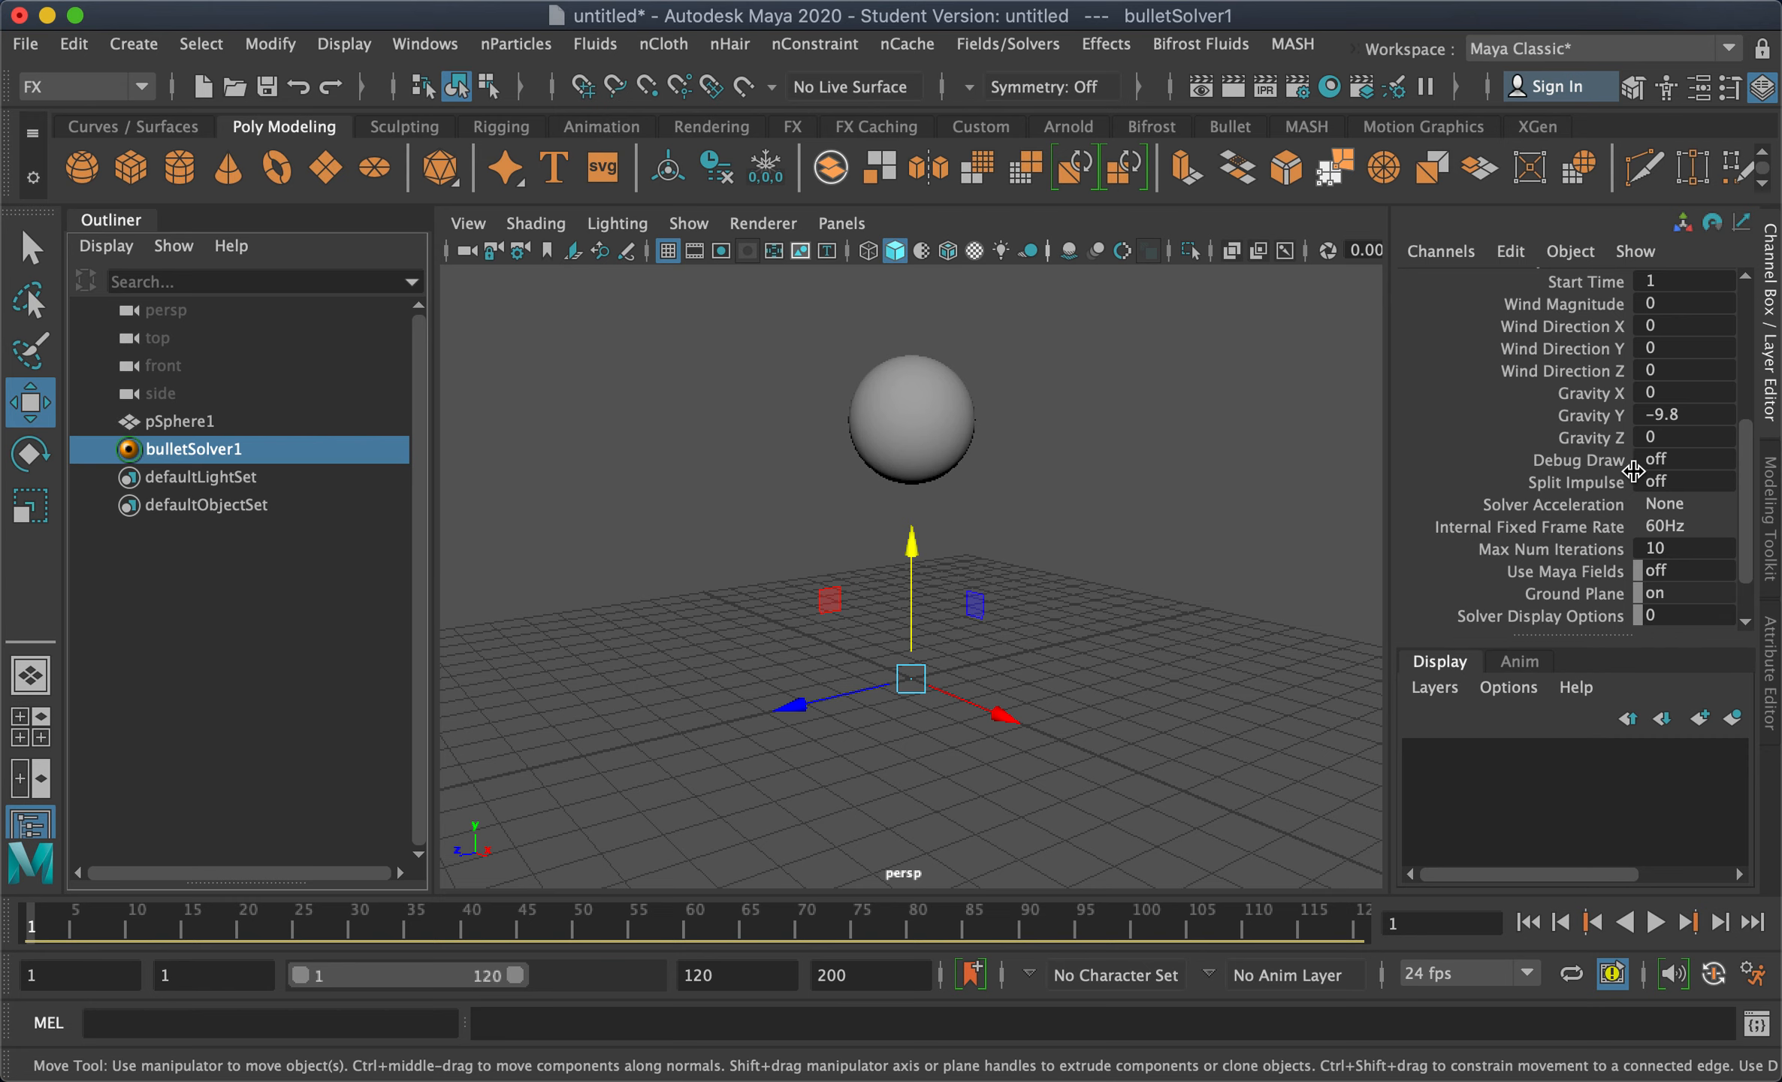
scroll(1634, 471, down, 3)
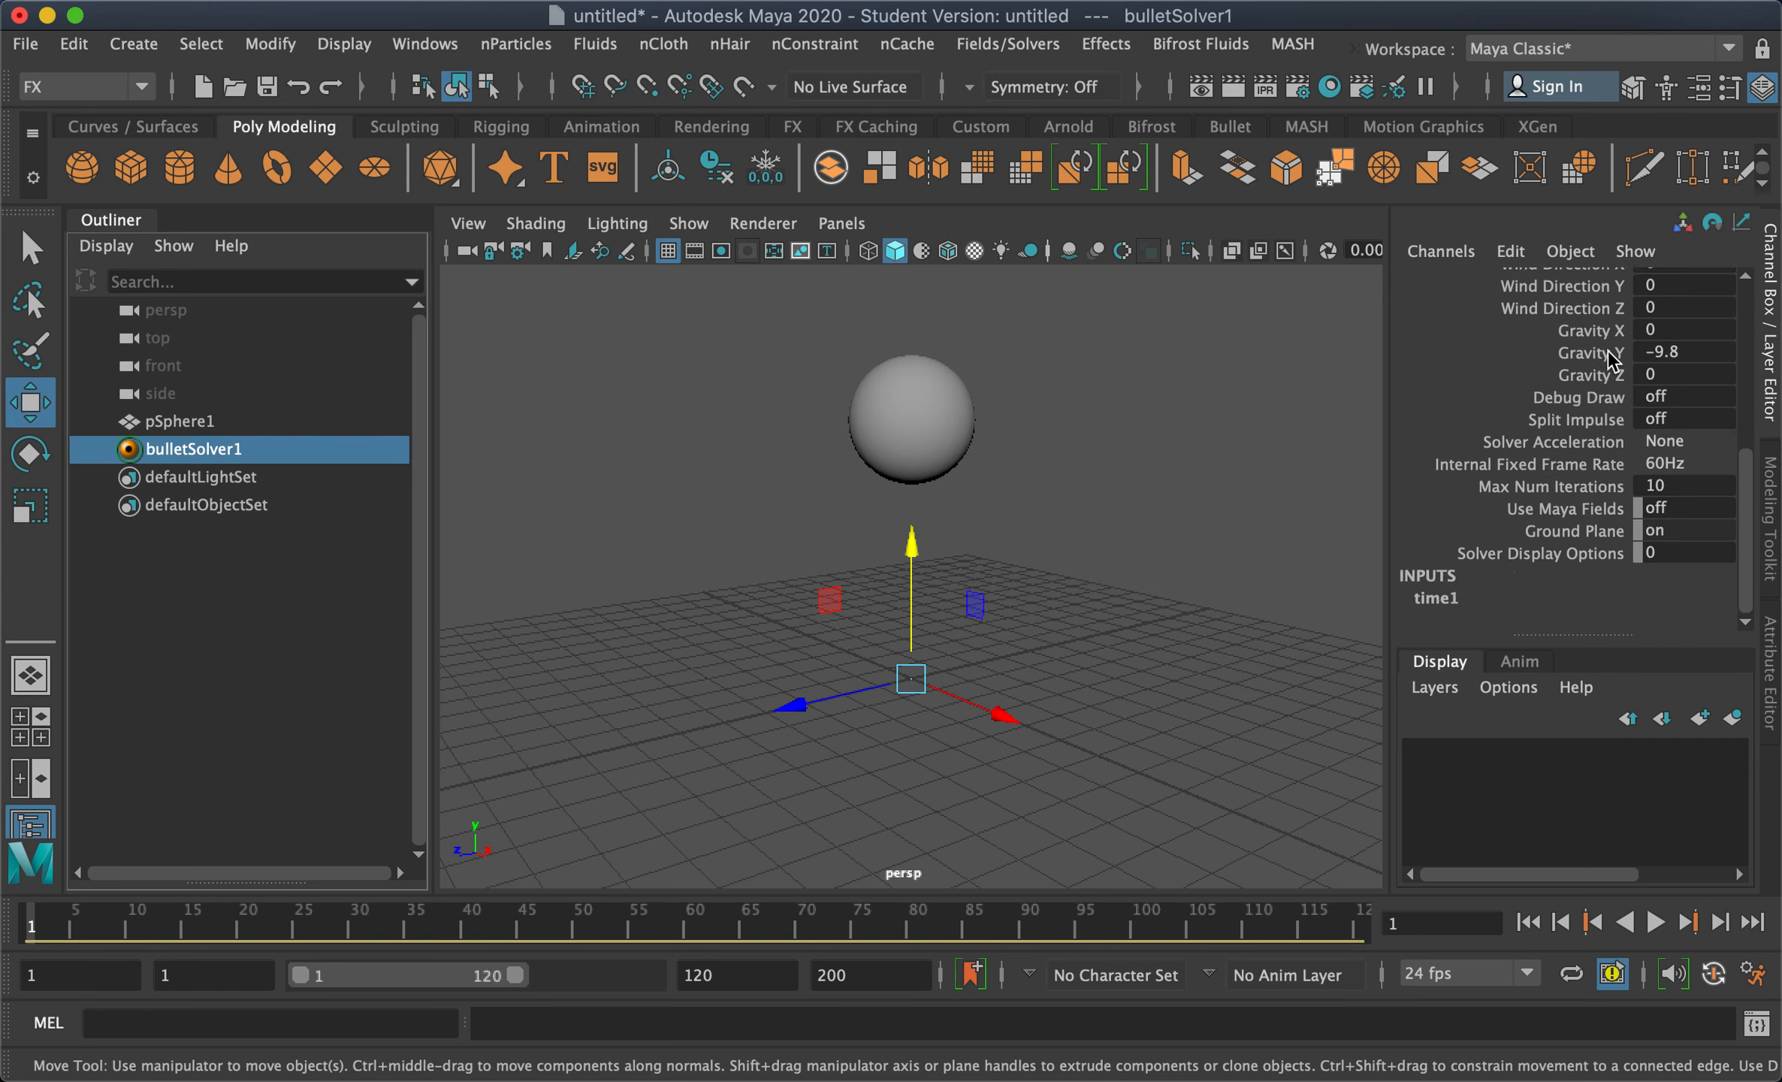
double_click(1684, 353)
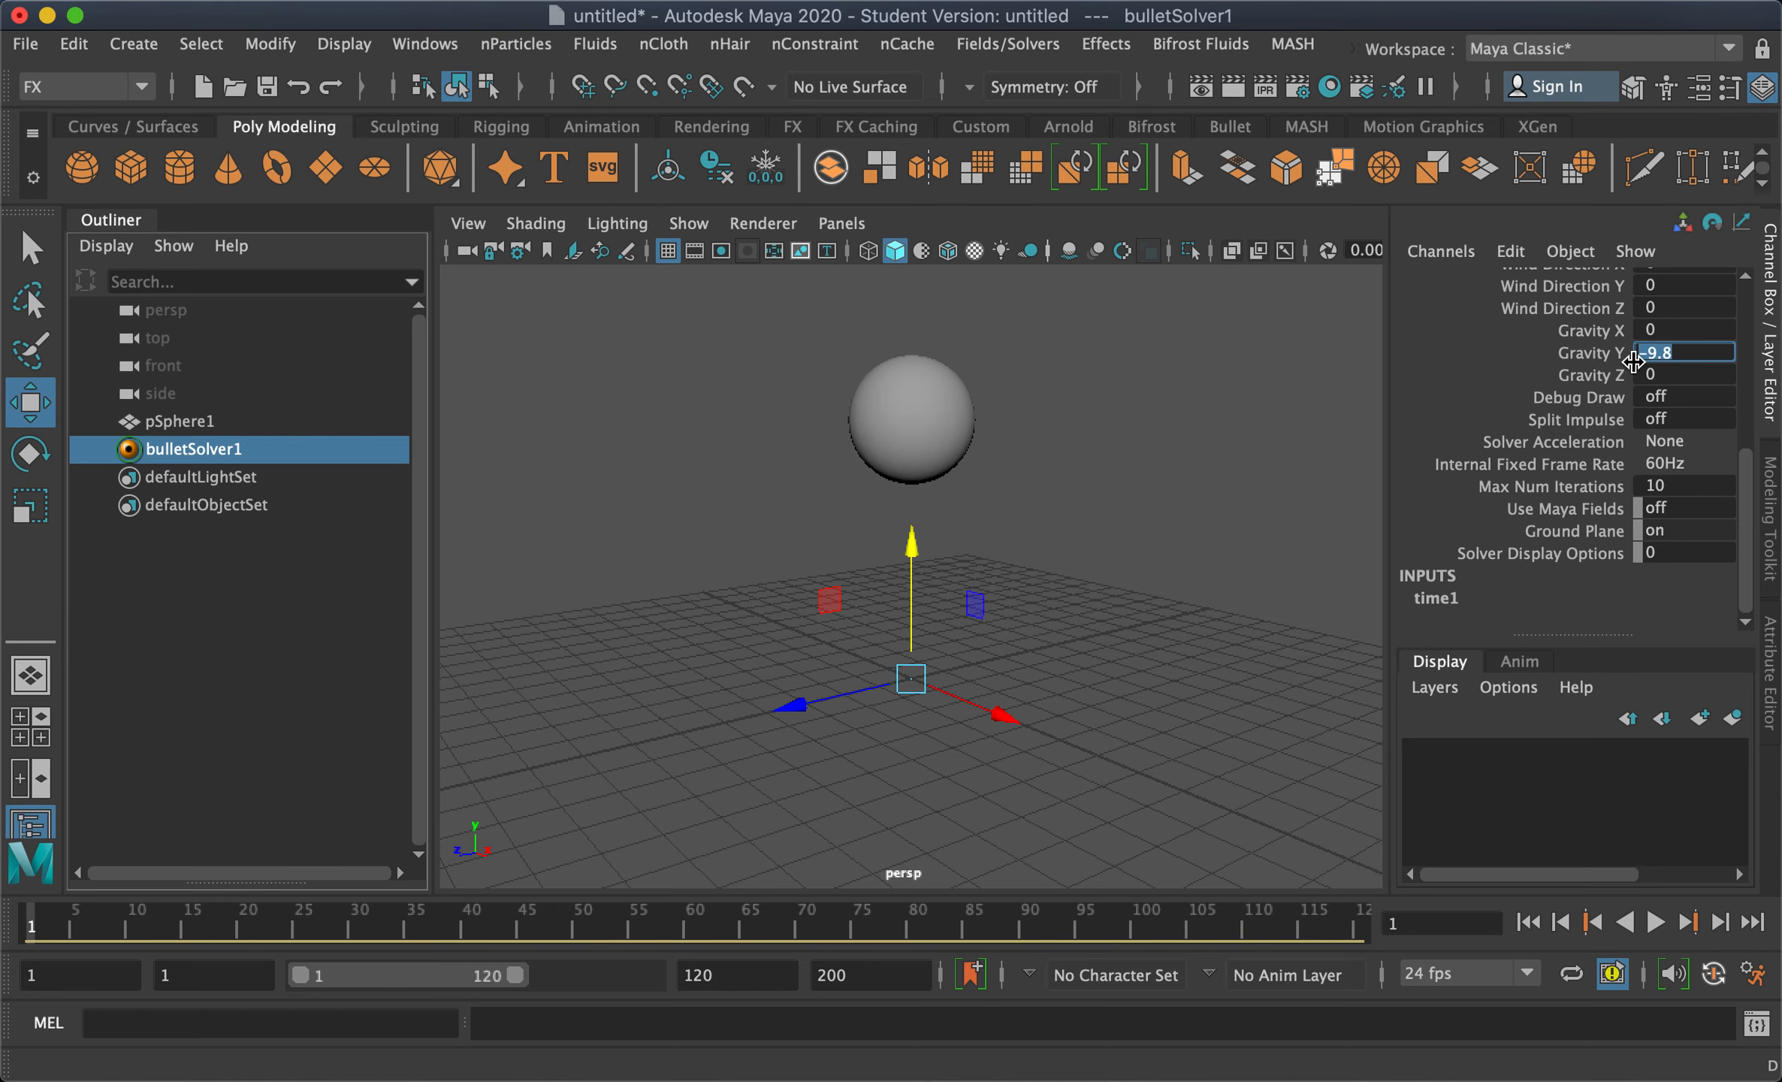
Play the simulation briefly, check the solver's Ground Plane attribute and return to the first frame
click(1655, 922)
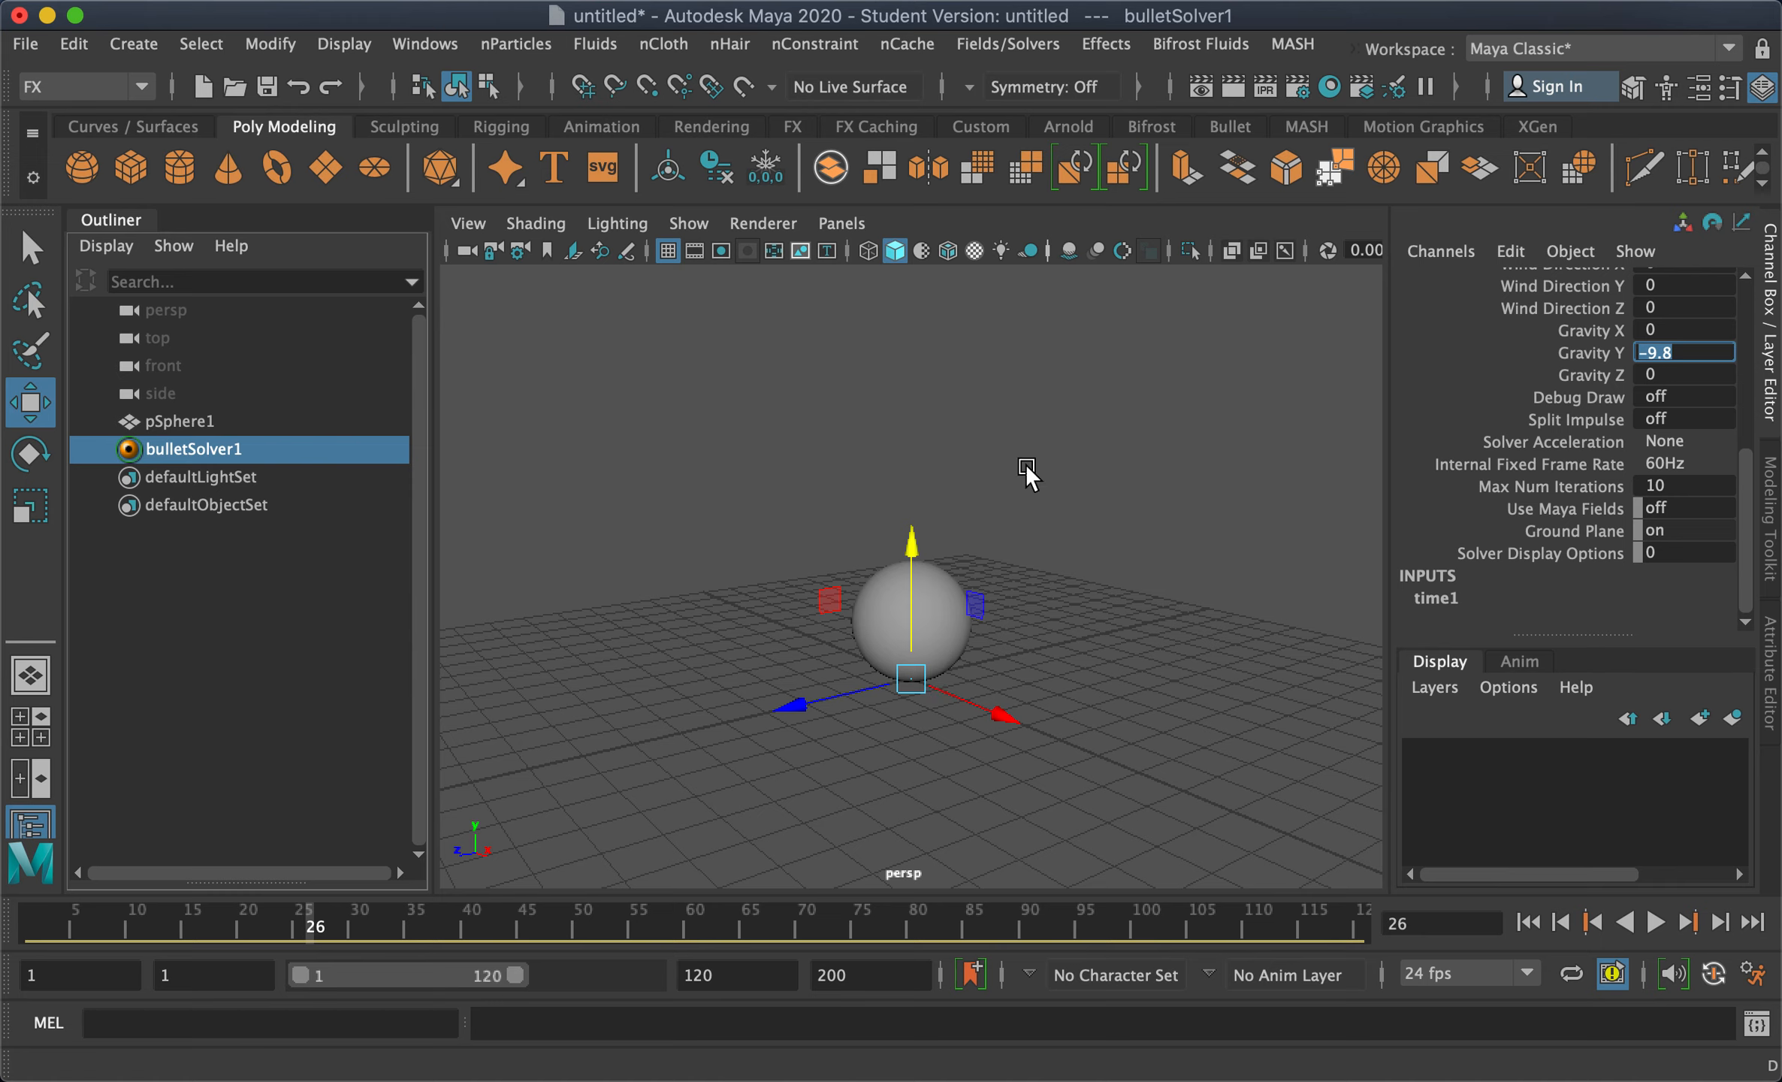
click(1600, 509)
click(1608, 532)
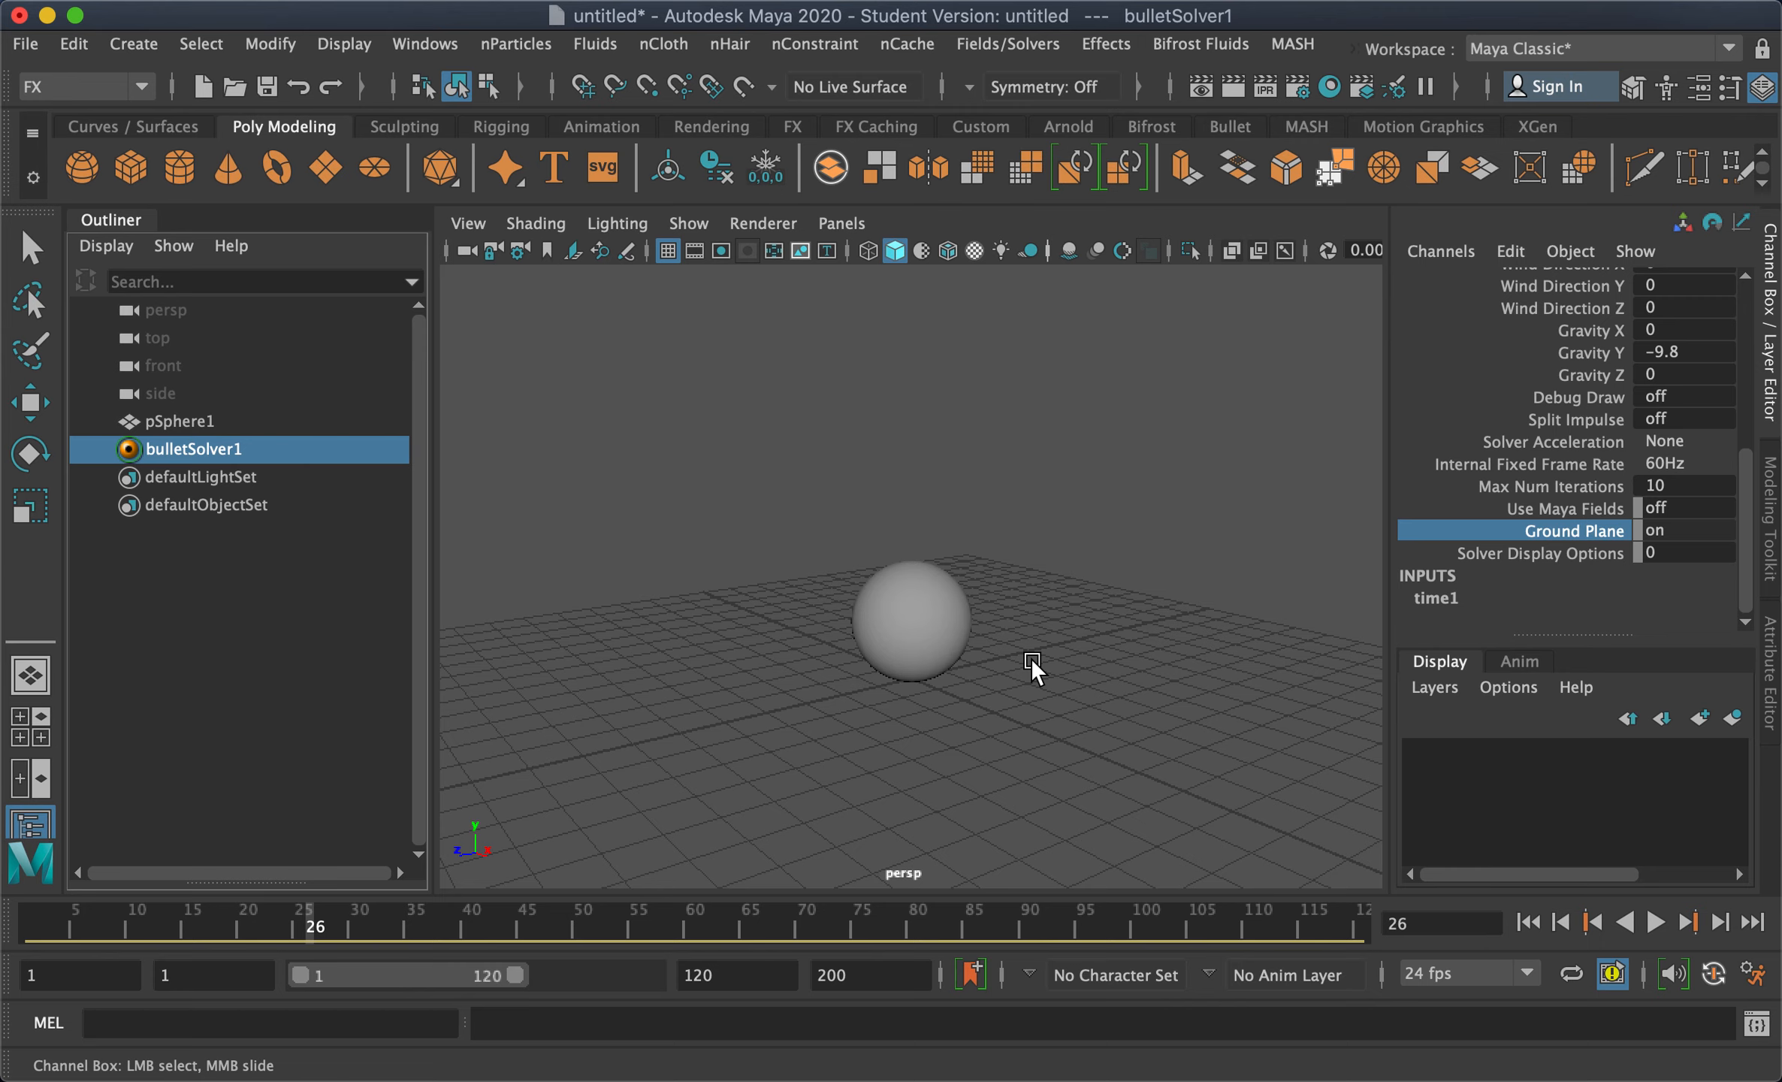
click(1527, 918)
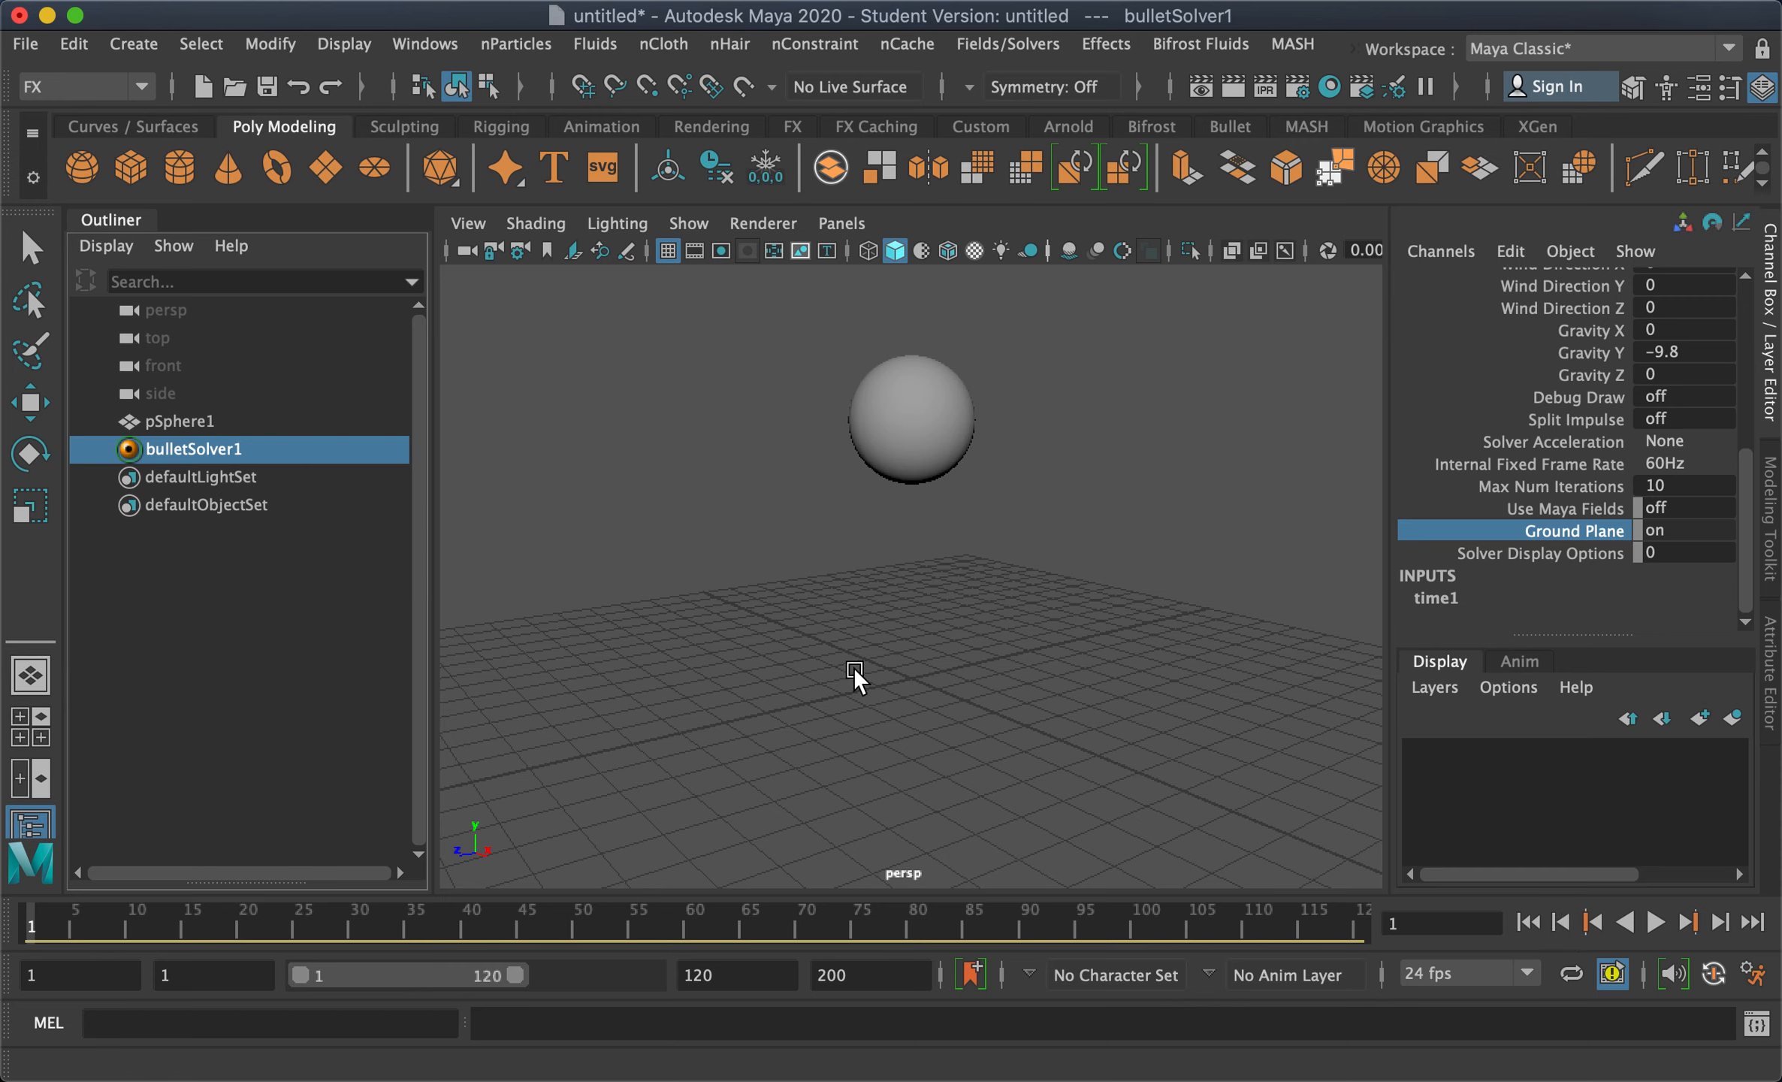
Create a polygon cube at the origin and scale it uniformly to about 3.848
alt+drag(854, 668, 829, 684)
alt+drag(934, 622, 1000, 622)
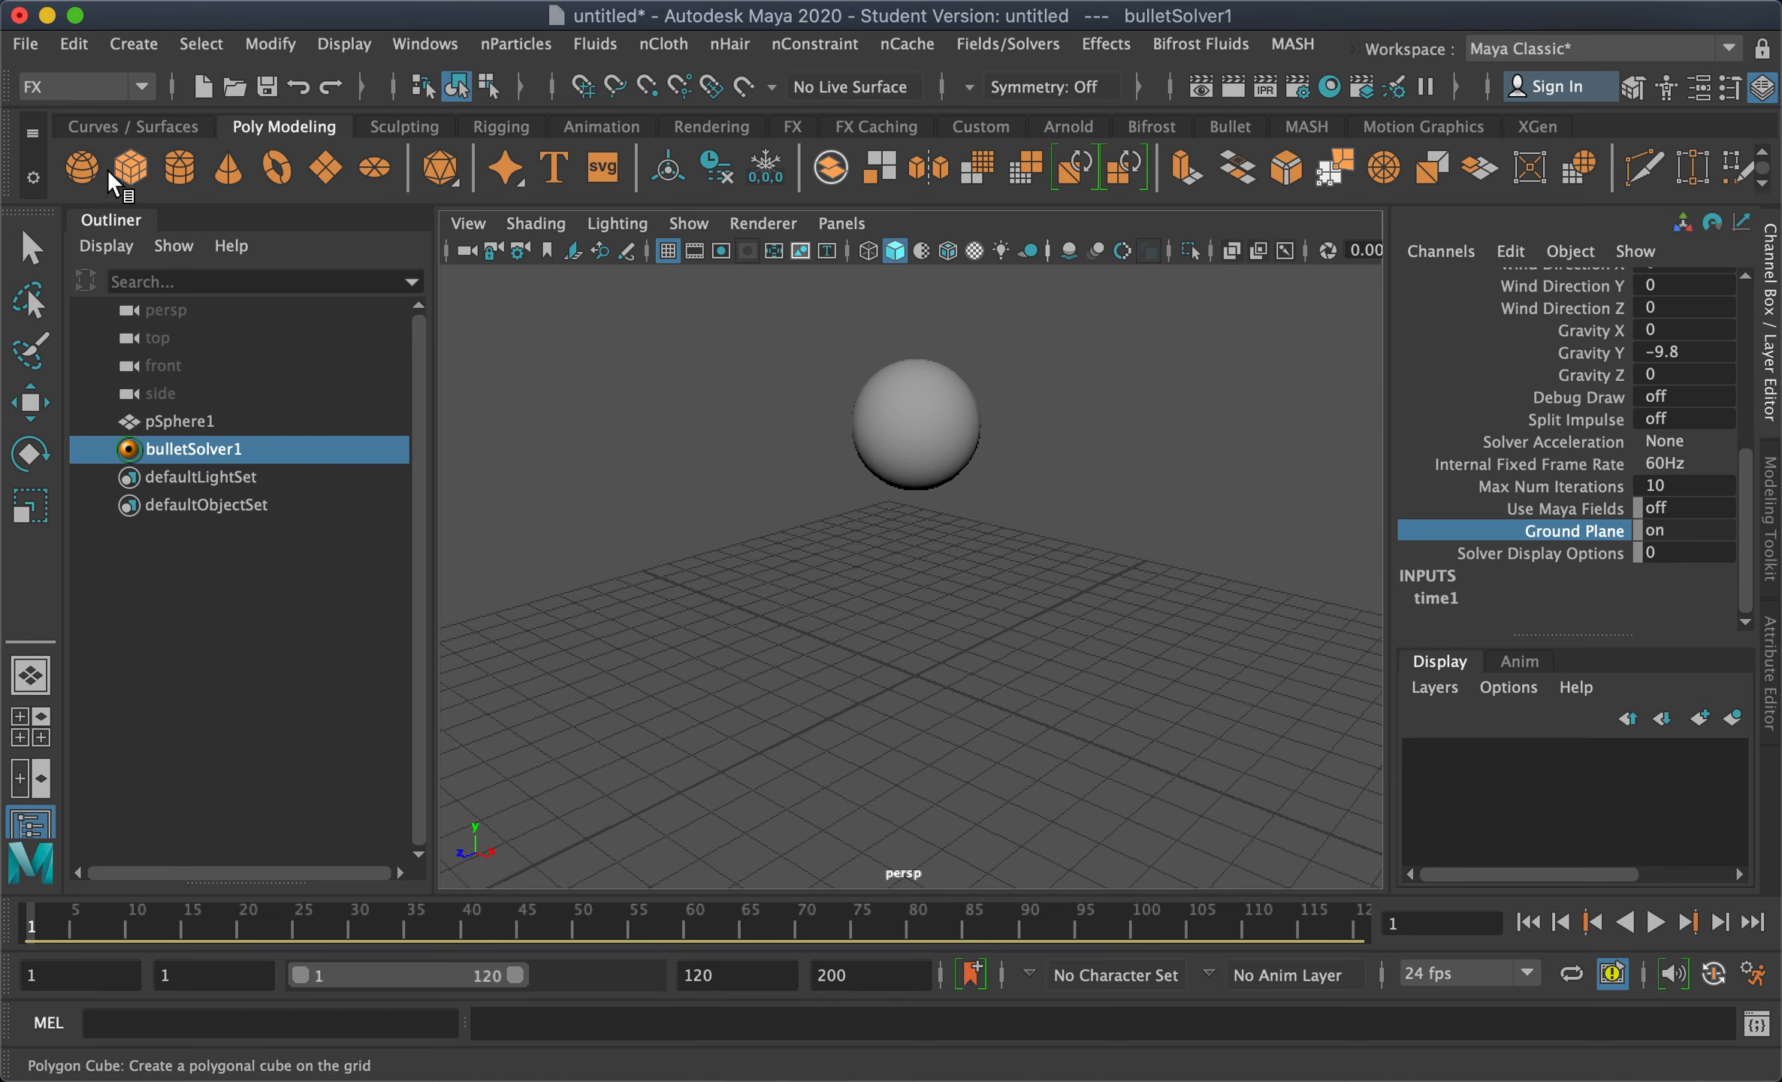
click(133, 167)
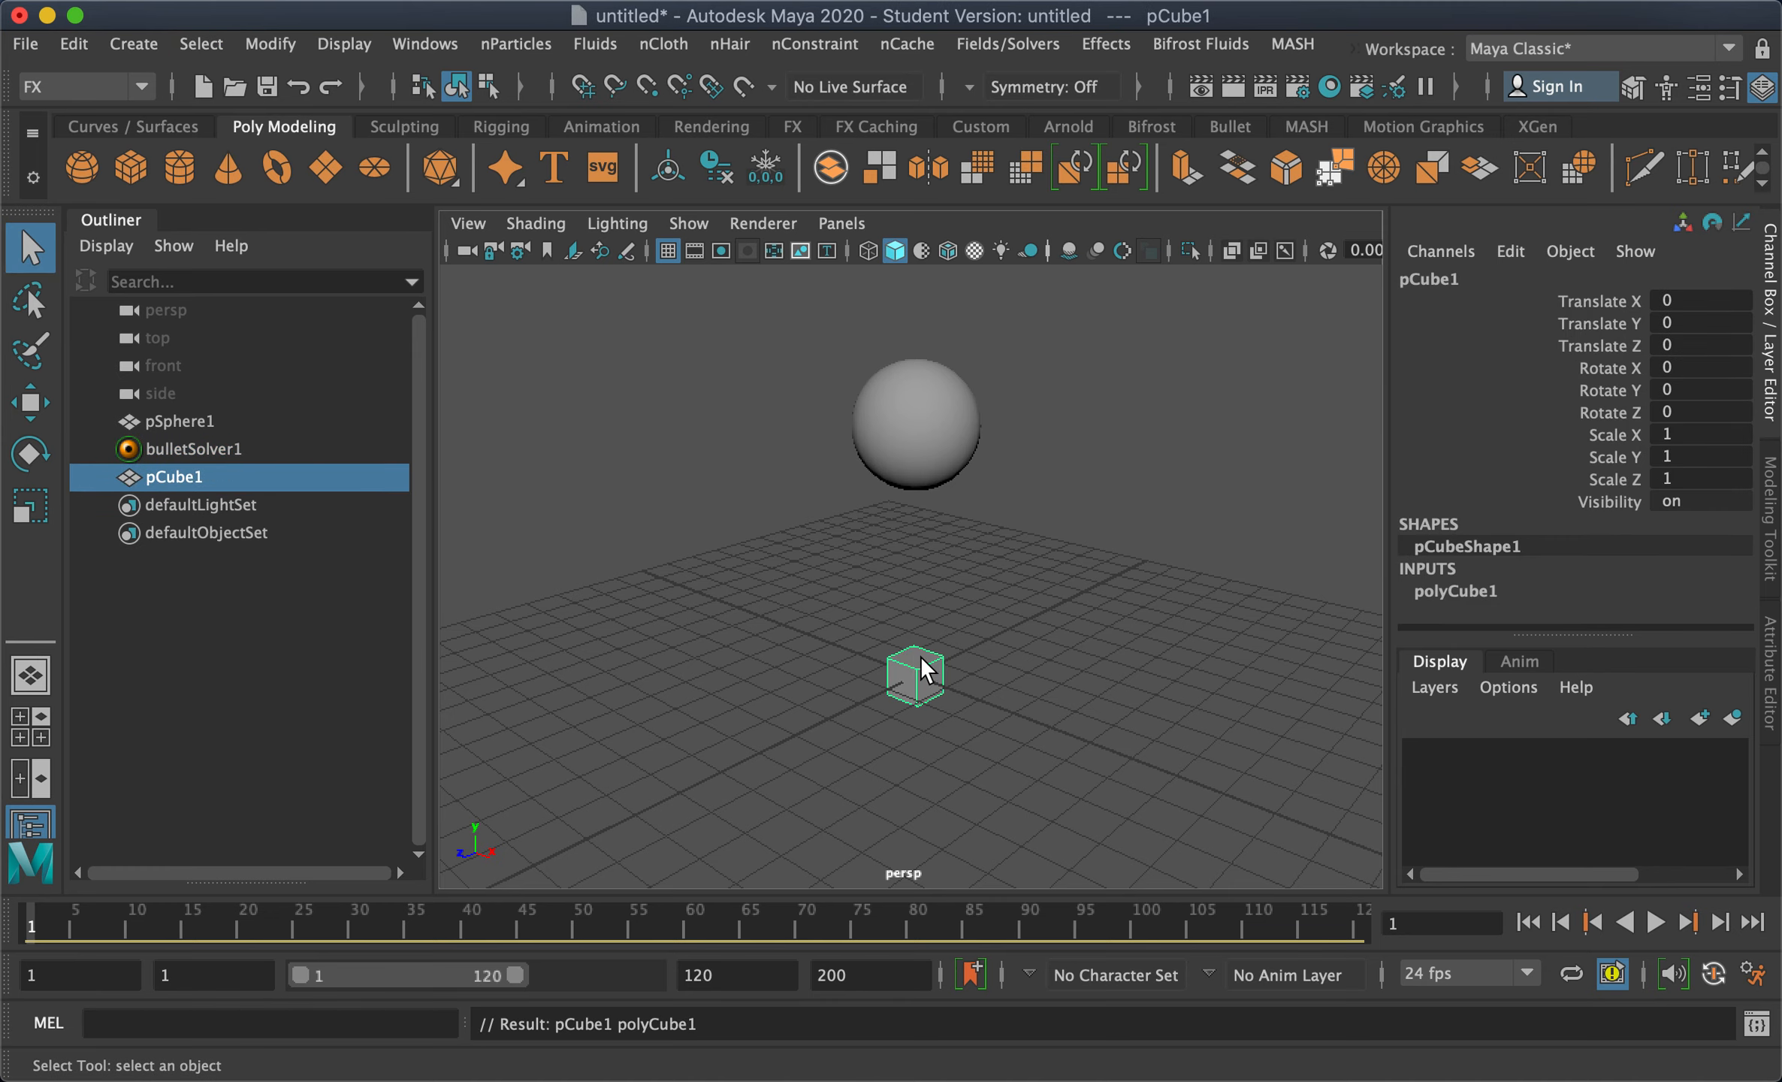
key(r)
drag(916, 675, 1034, 668)
key(w)
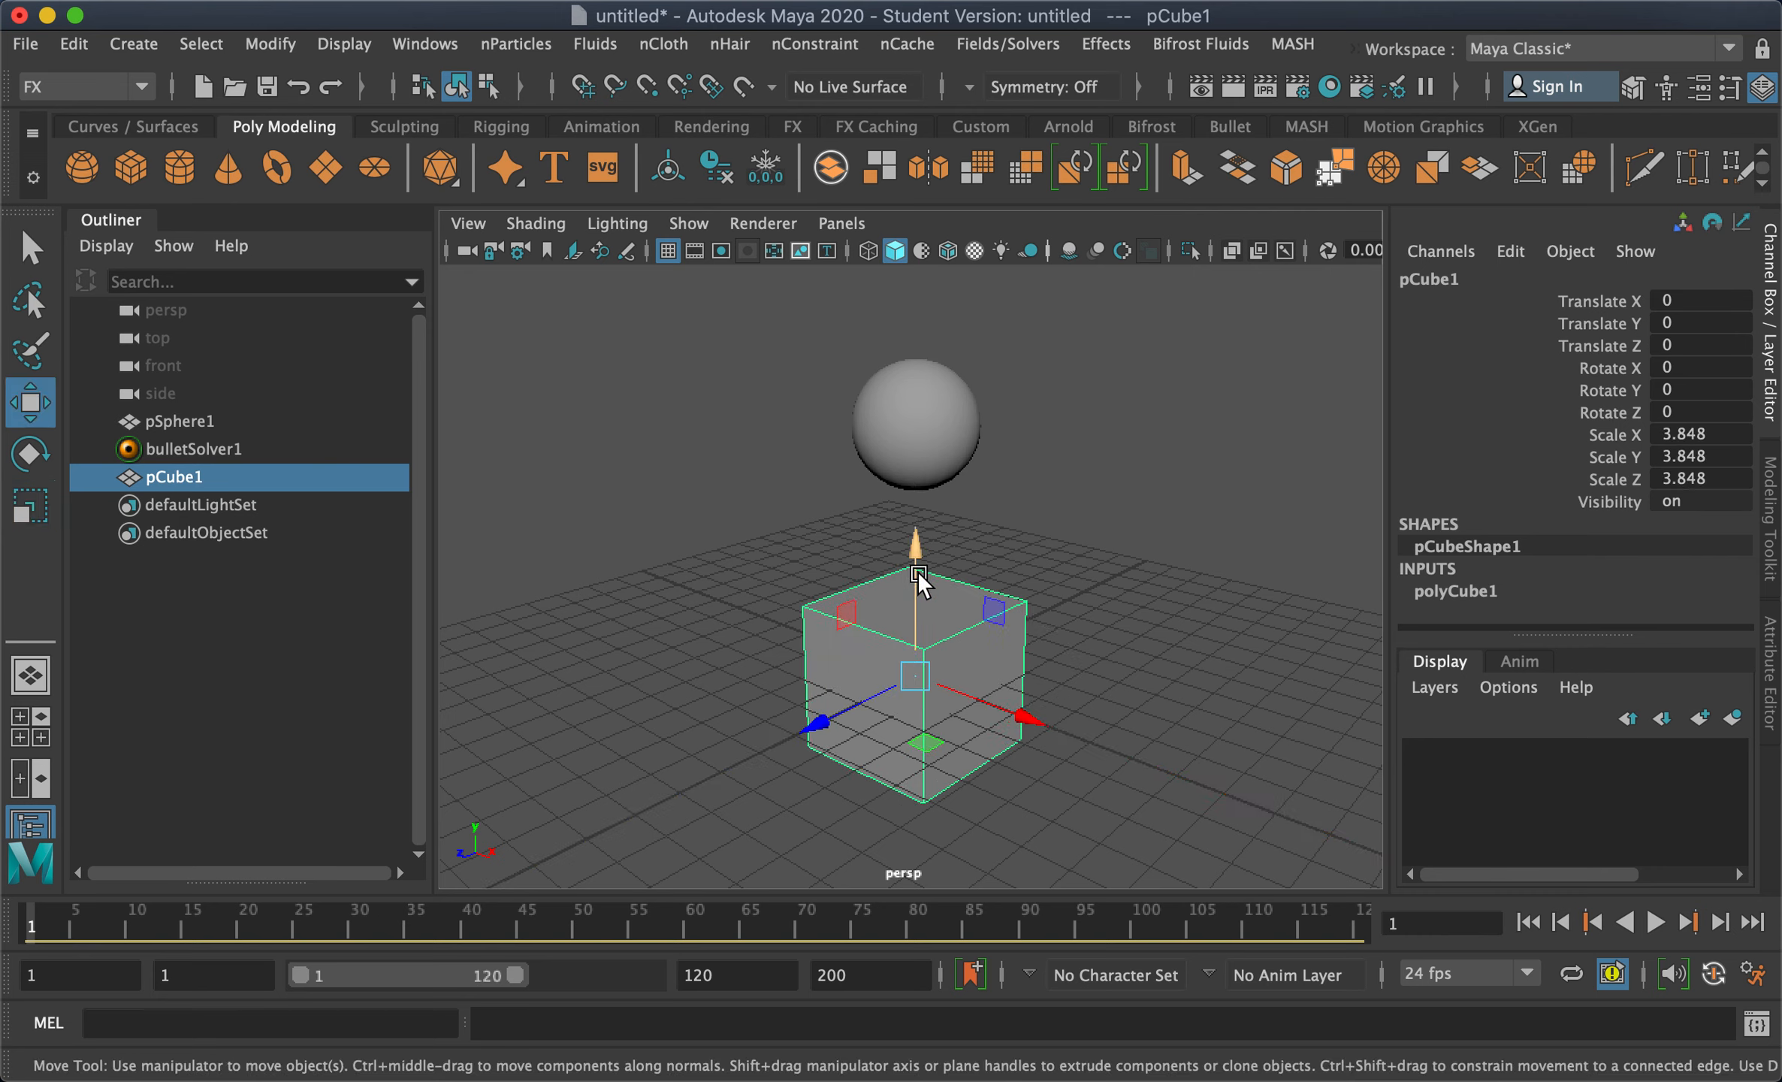
Raise the cube to about 1.85 in Translate Y and stretch it to about 12.409 in Scale Z
drag(918, 569, 919, 469)
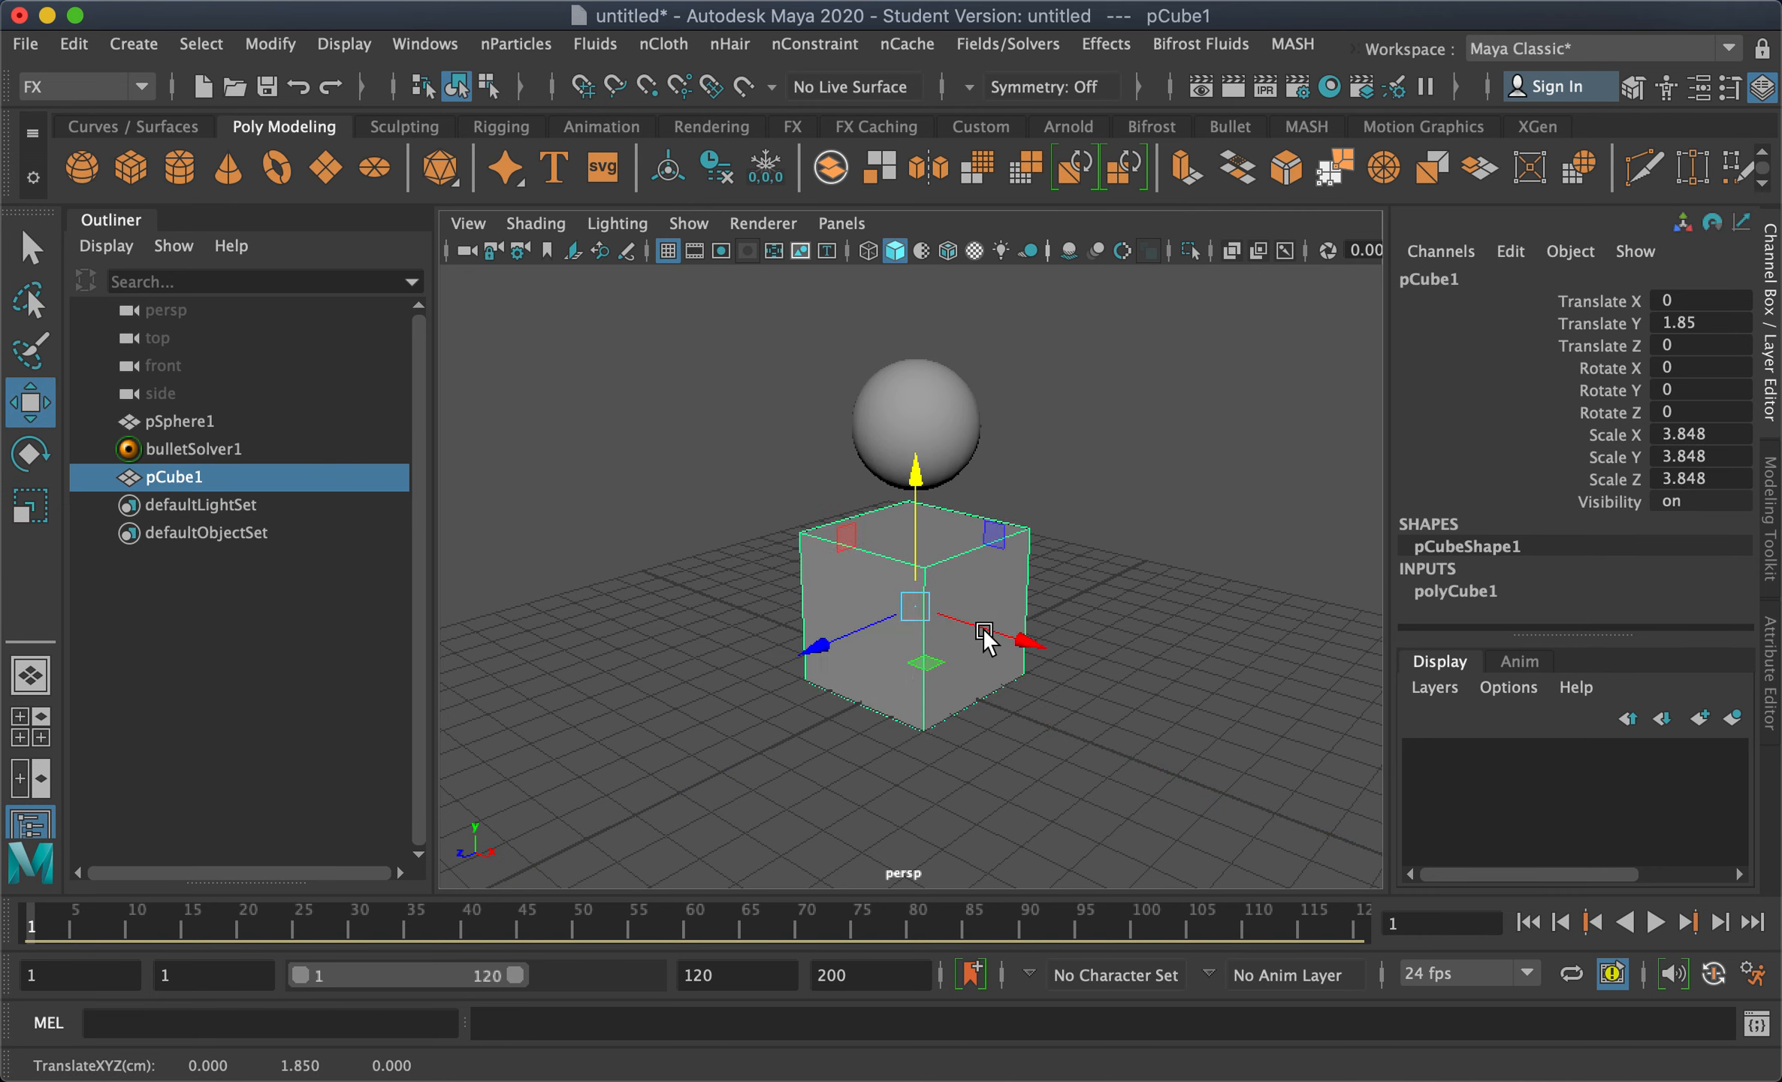
key(r)
drag(857, 648, 586, 841)
Lower the cube's two top vertices on the positive X side and shift them slightly inward to form a sloped ramp
alt+drag(919, 657, 958, 556)
right_drag(958, 559, 823, 196)
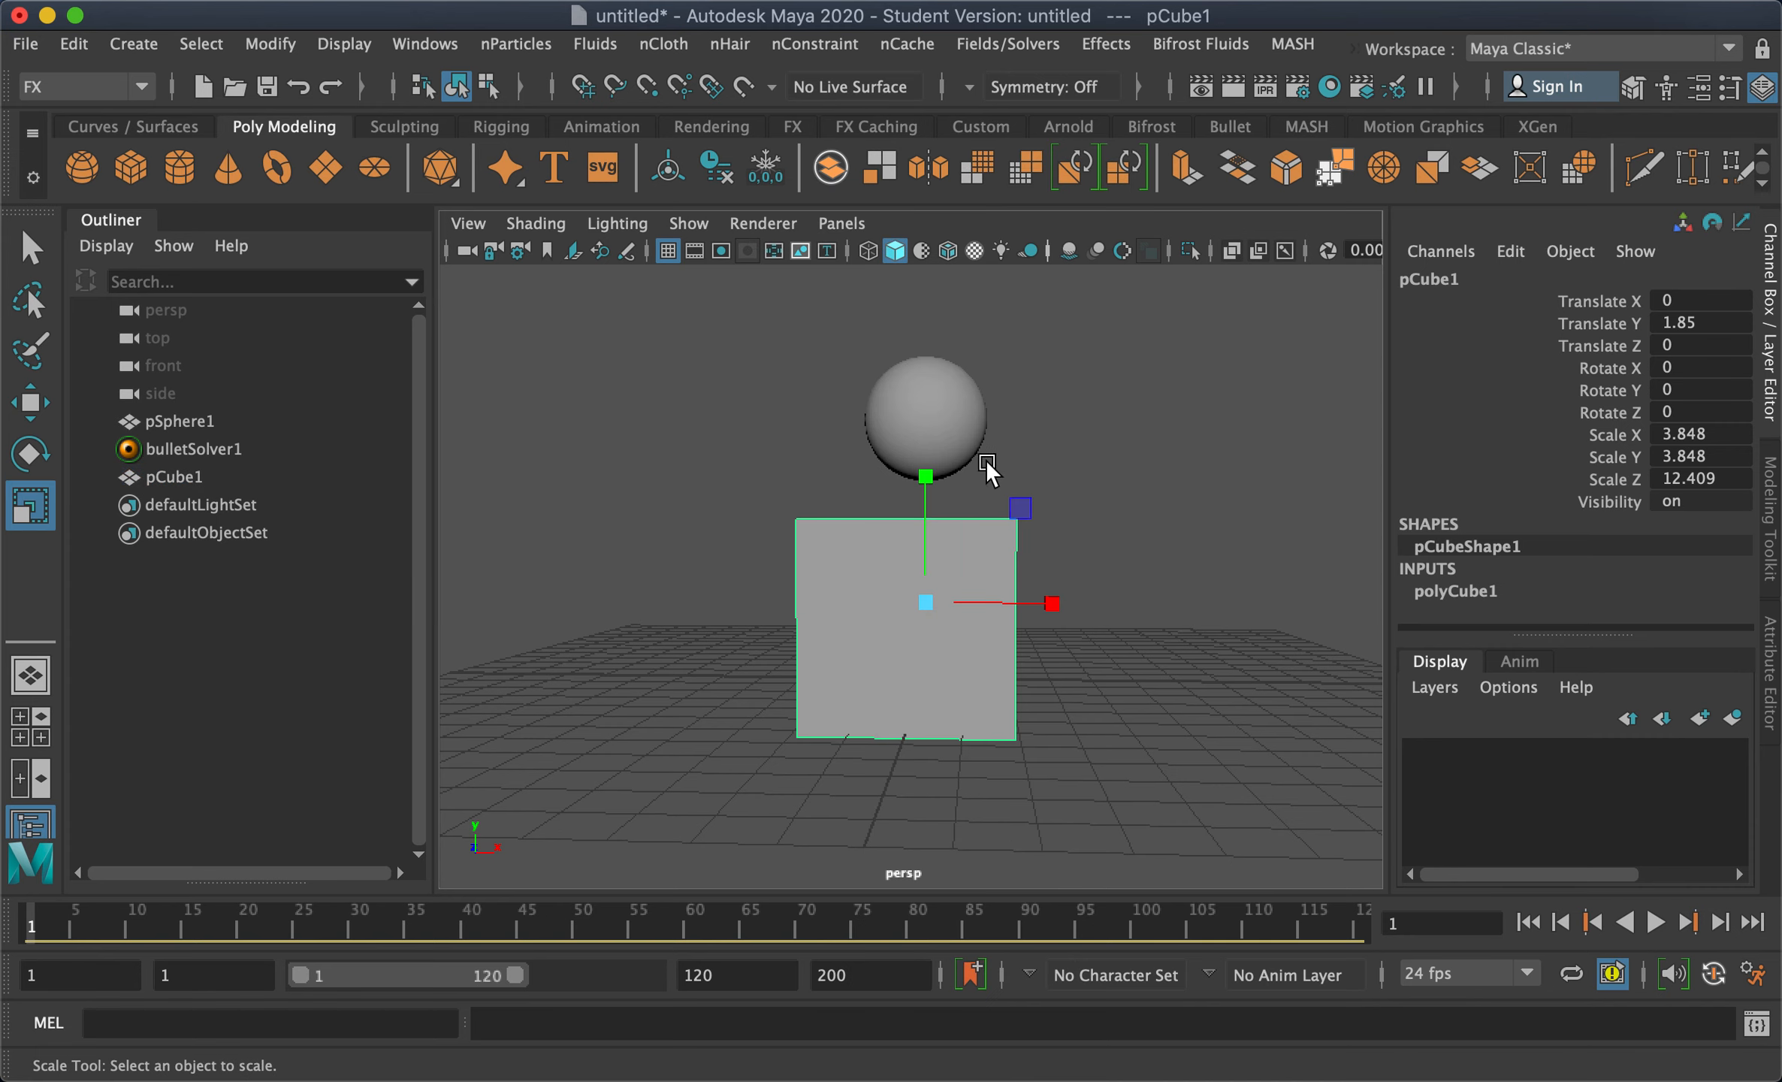
drag(1011, 478, 1073, 629)
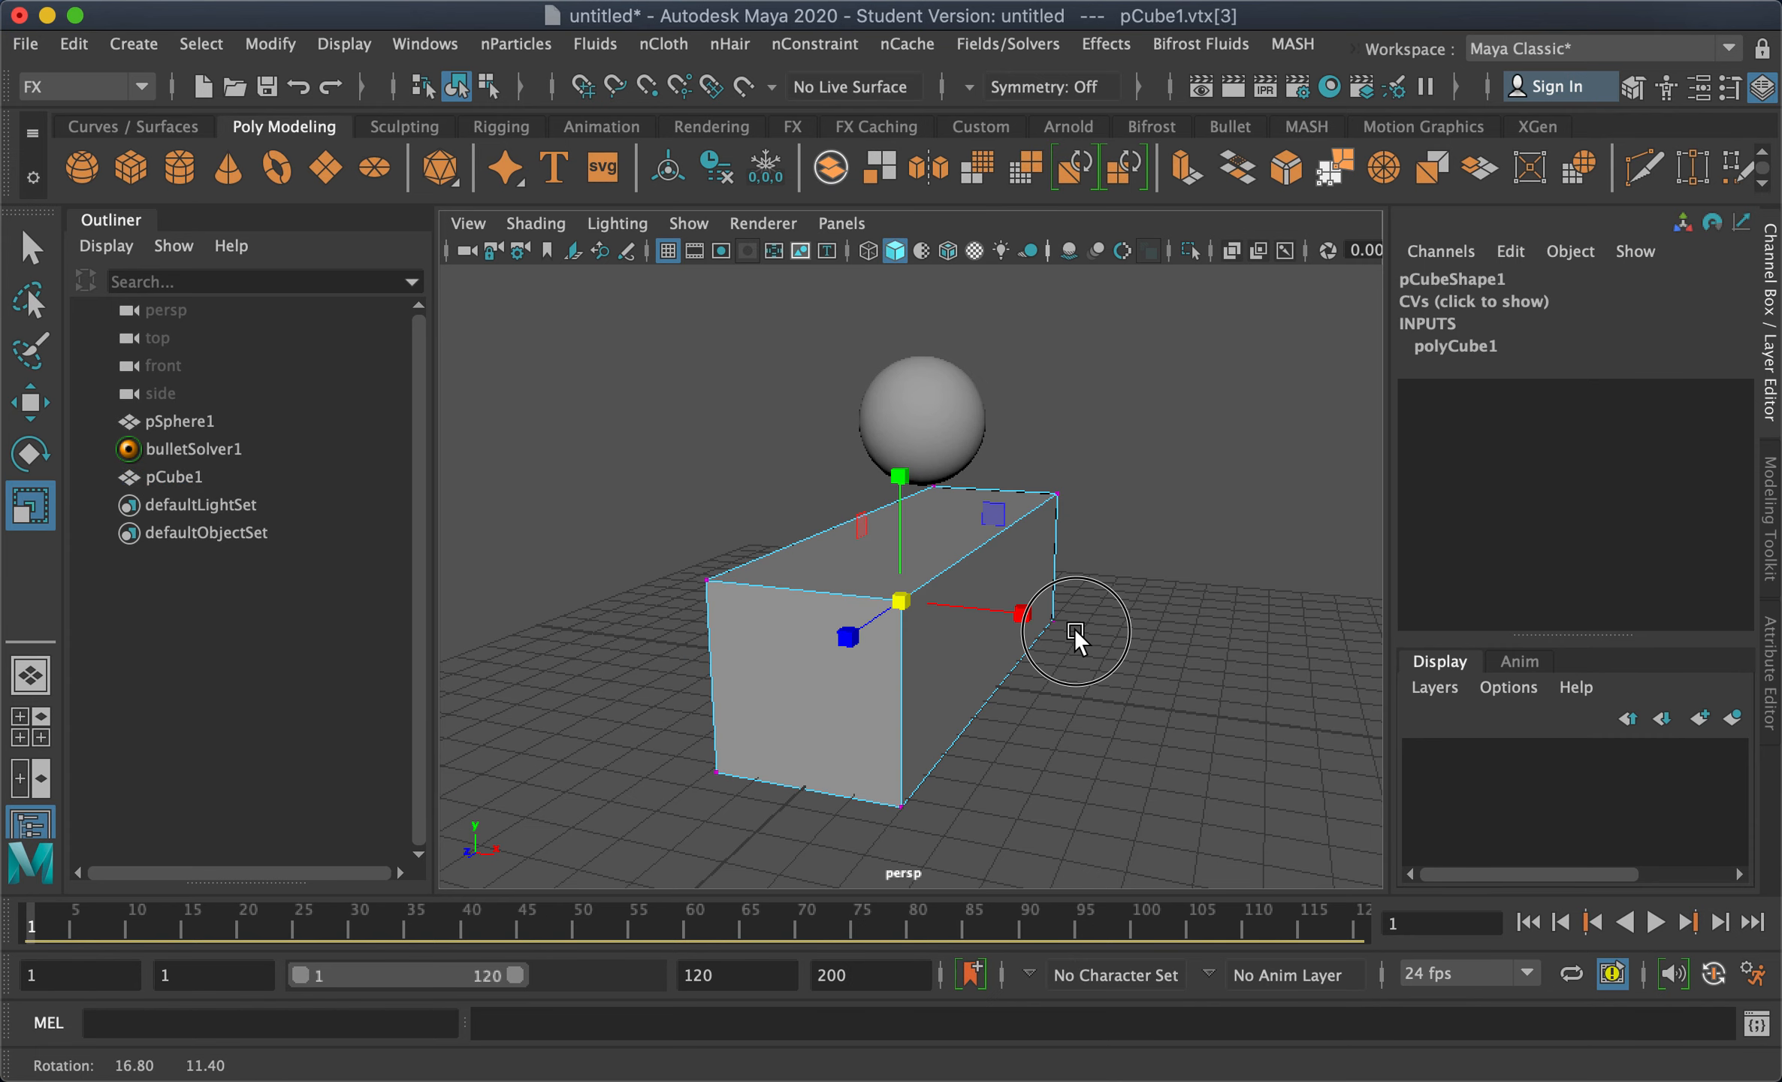
shift+click(1055, 494)
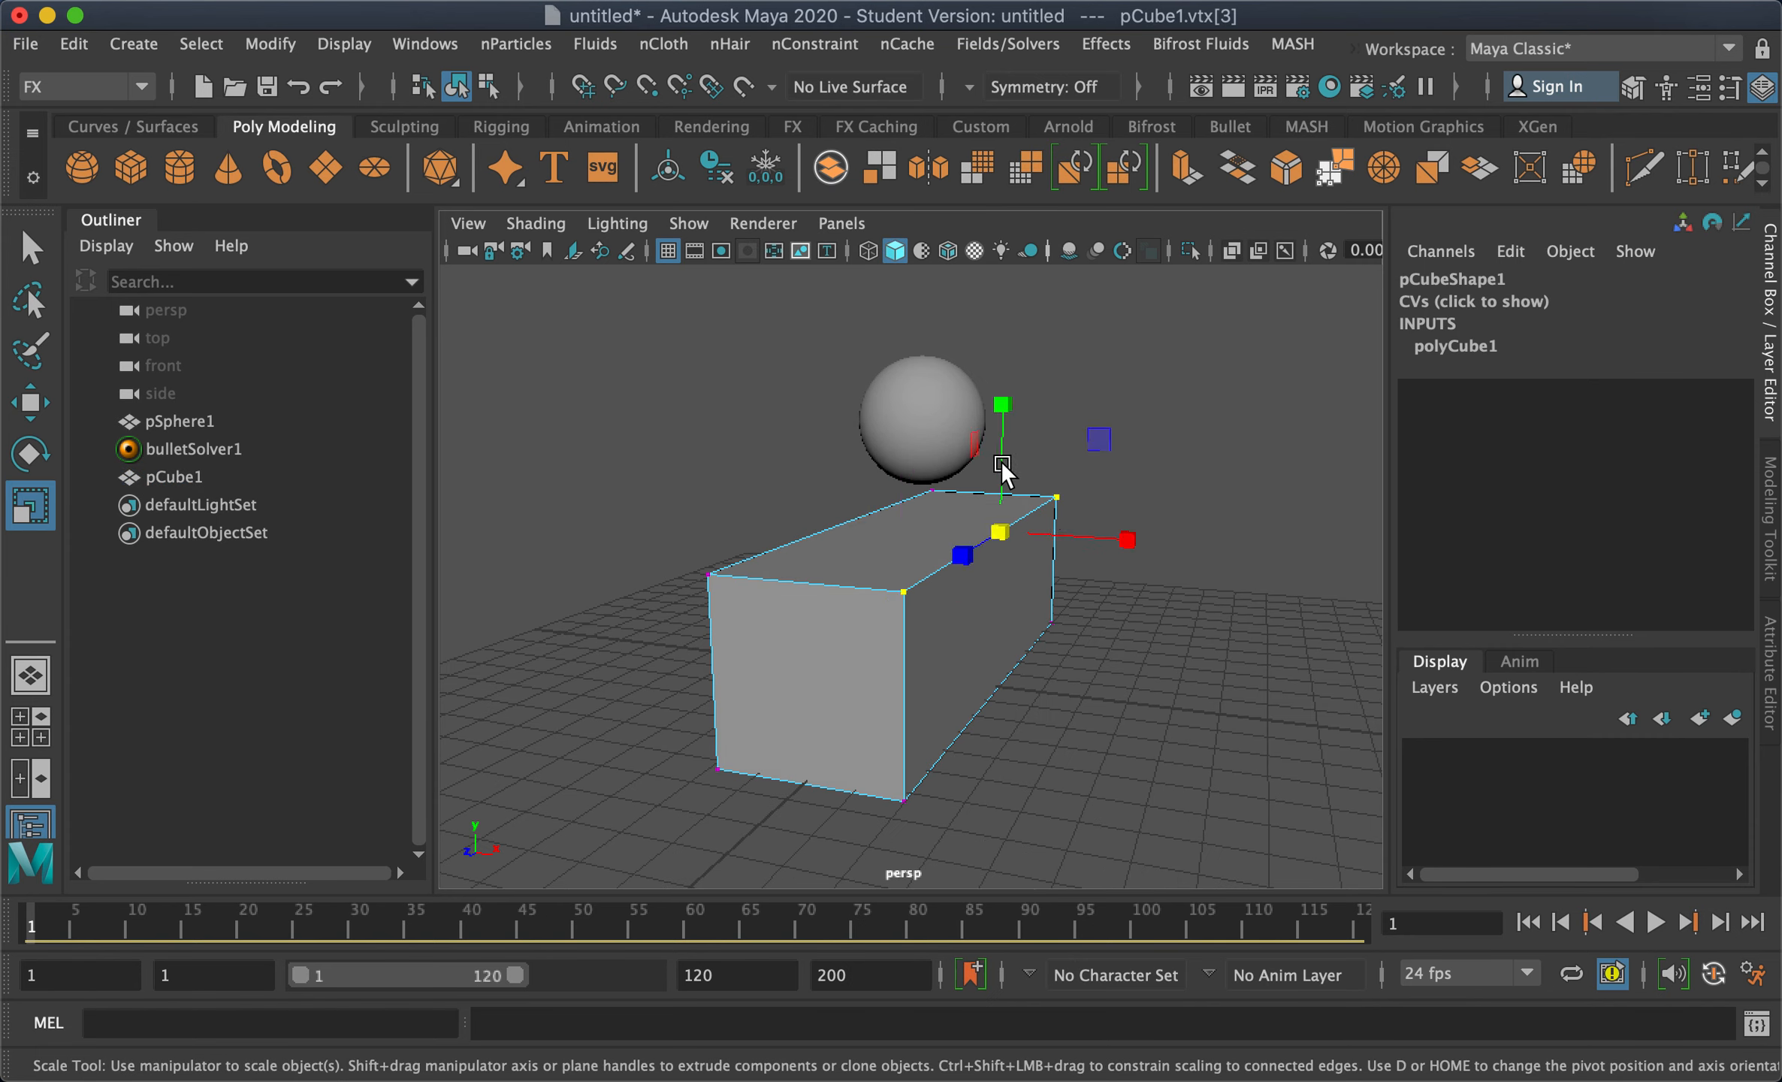
key(w)
drag(1003, 412, 1003, 482)
drag(1132, 610, 1089, 607)
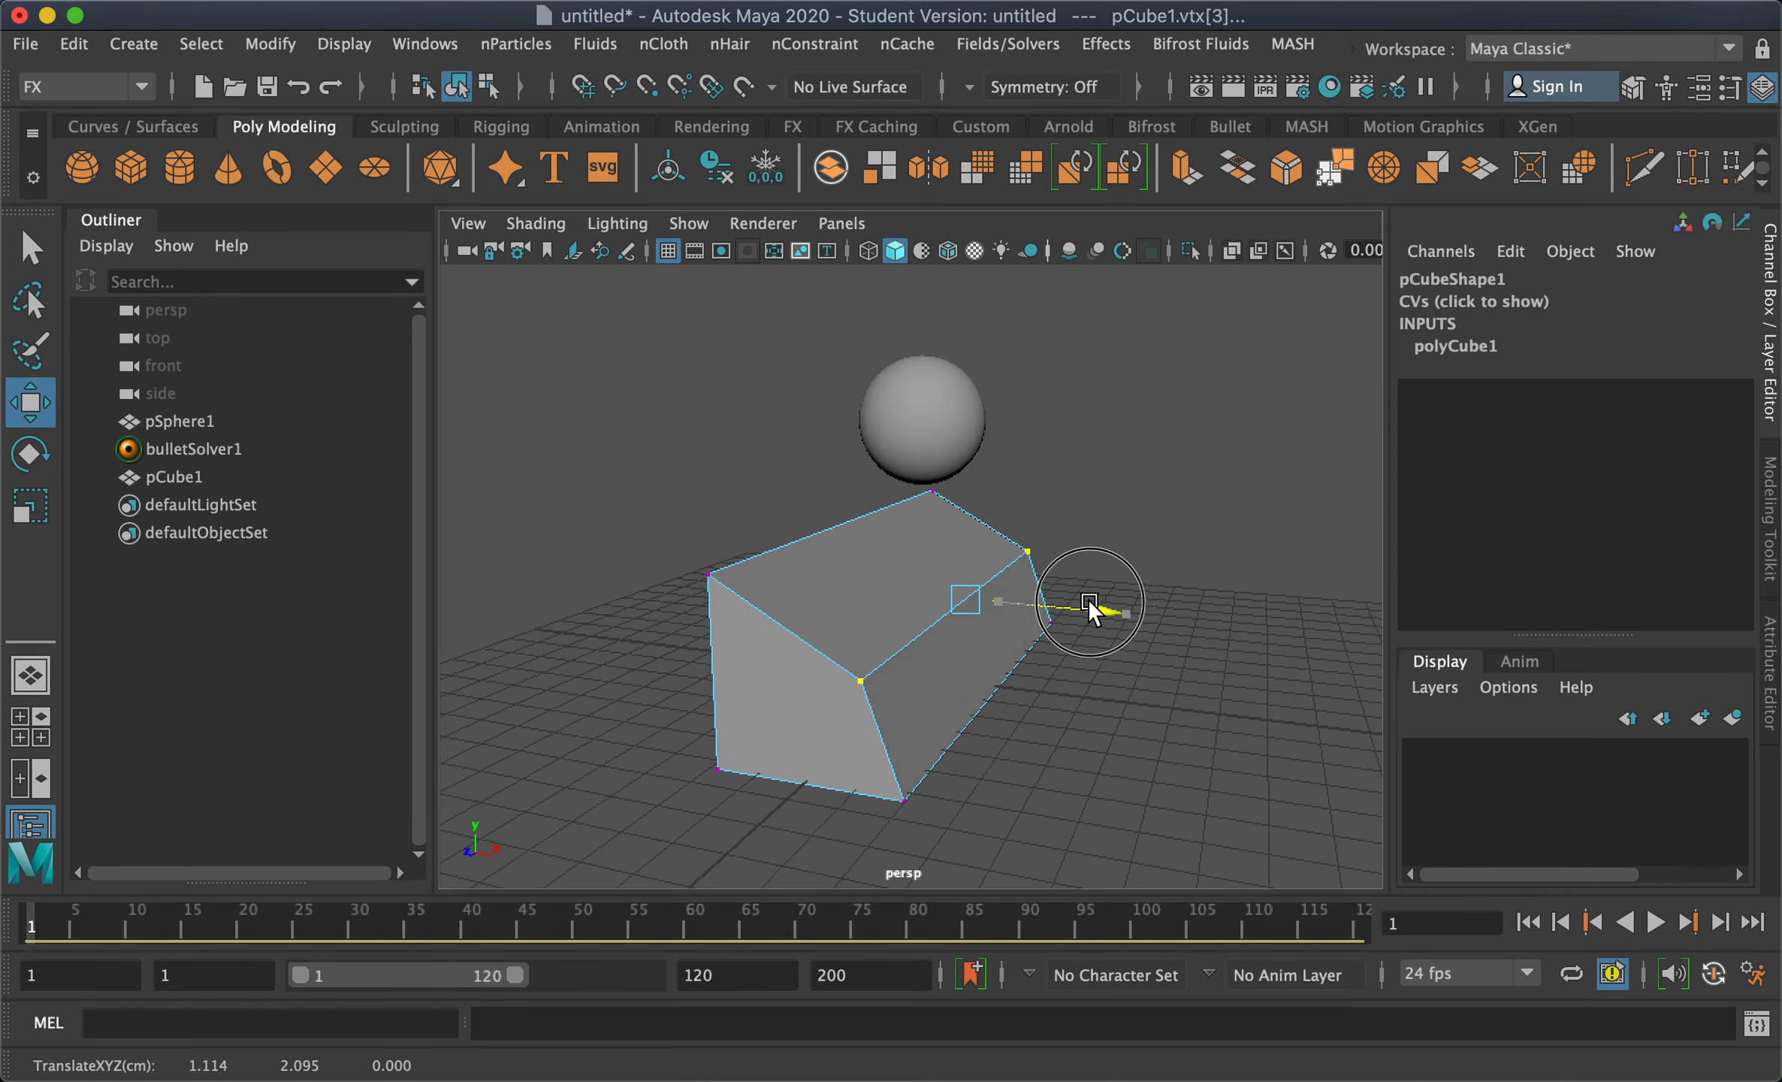
Return pCube1 to object mode, widen the ramp to about 11.205 in Scale X and deselect it
alt+drag(1125, 716, 871, 624)
right_drag(872, 624, 1009, 137)
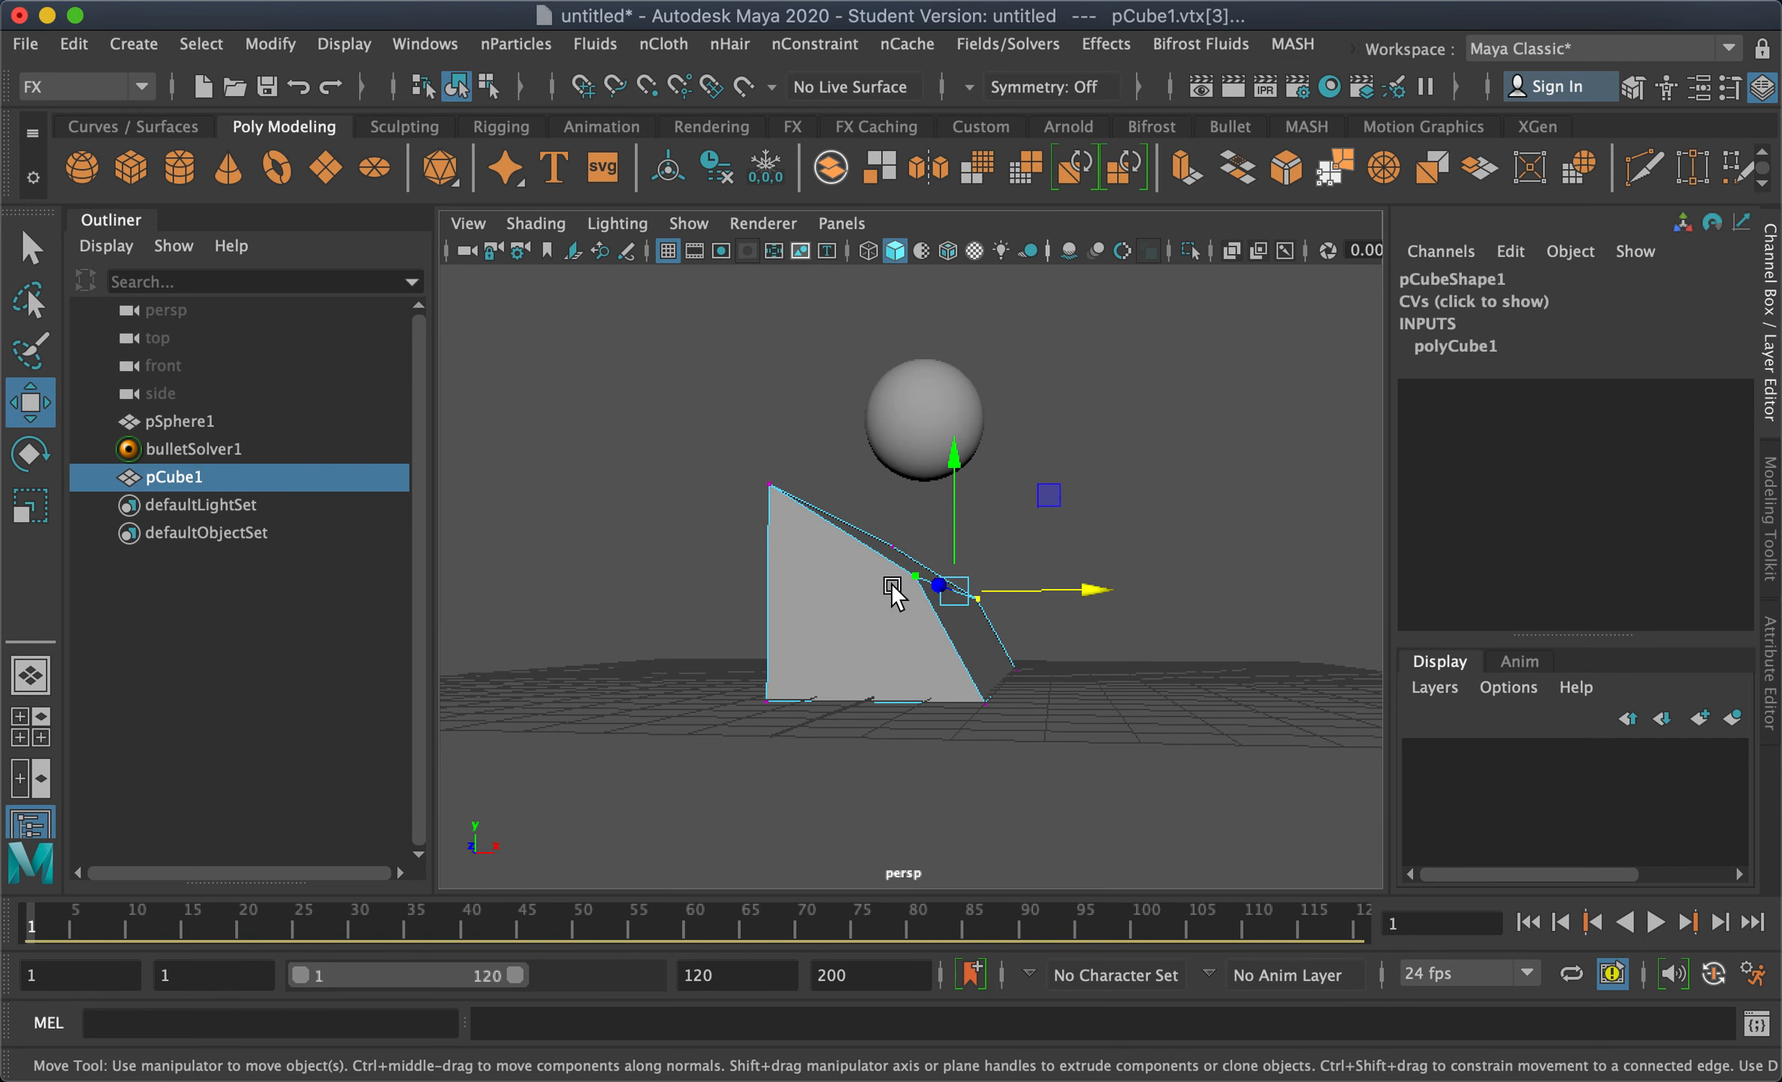
key(r)
drag(1049, 597, 1270, 610)
click(1140, 448)
Move the sphere along X to about -3.479 so it sits above the high side of the ramp
alt+drag(1141, 448, 872, 391)
click(923, 414)
key(w)
click(947, 395)
drag(1385, 510, 875, 450)
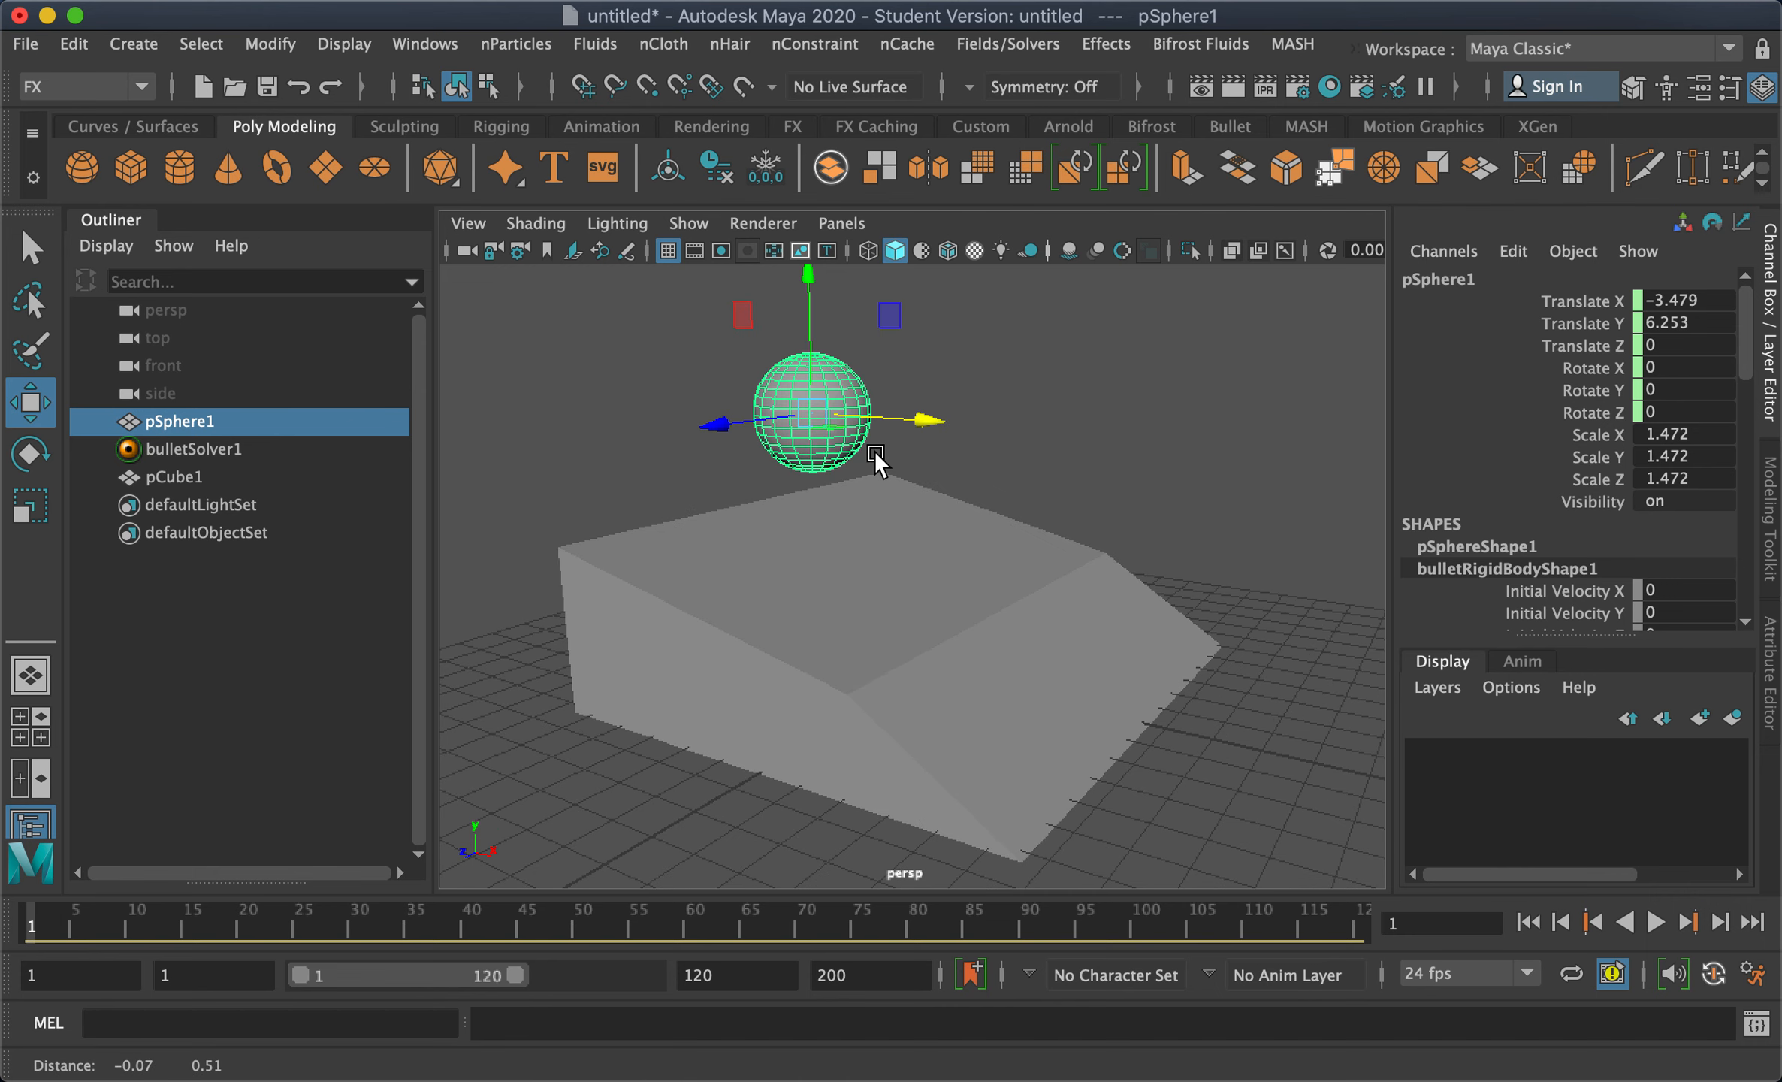
Select the ramp and the sphere in turn, play the simulation to test the fall against the ramp, and return to the first frame
click(814, 578)
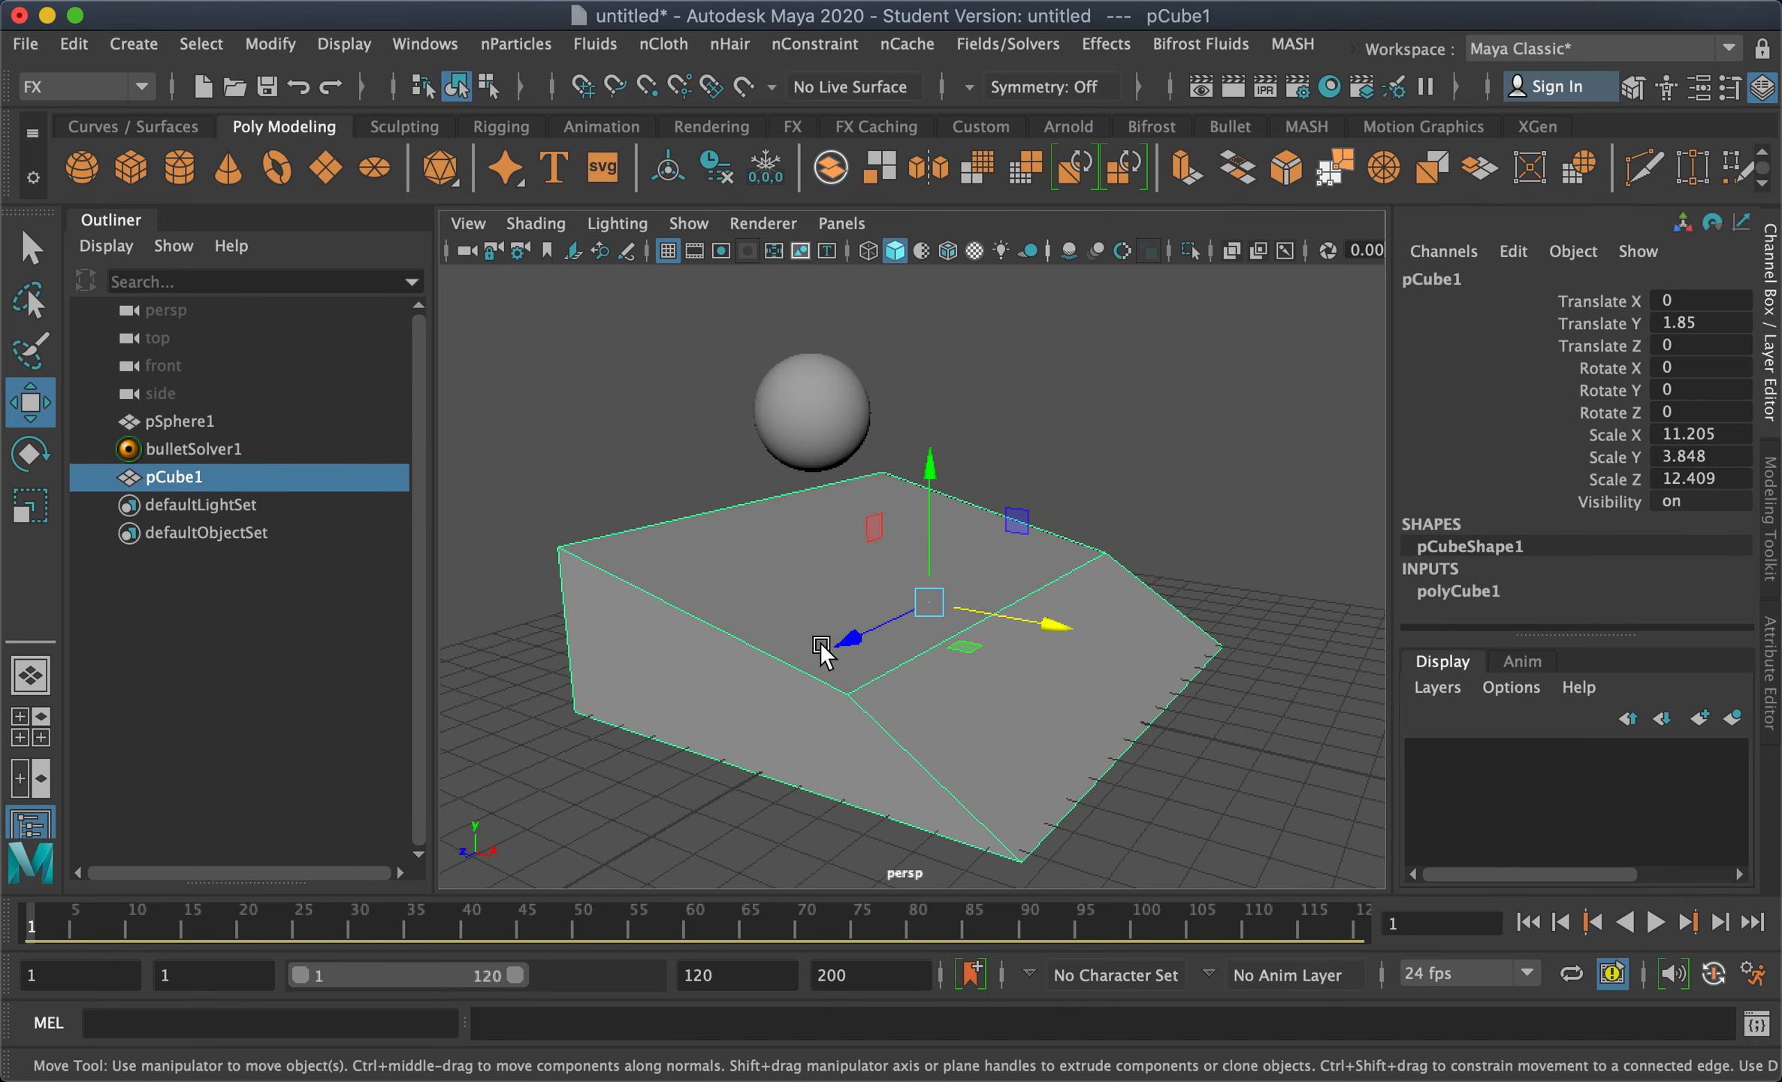
click(783, 382)
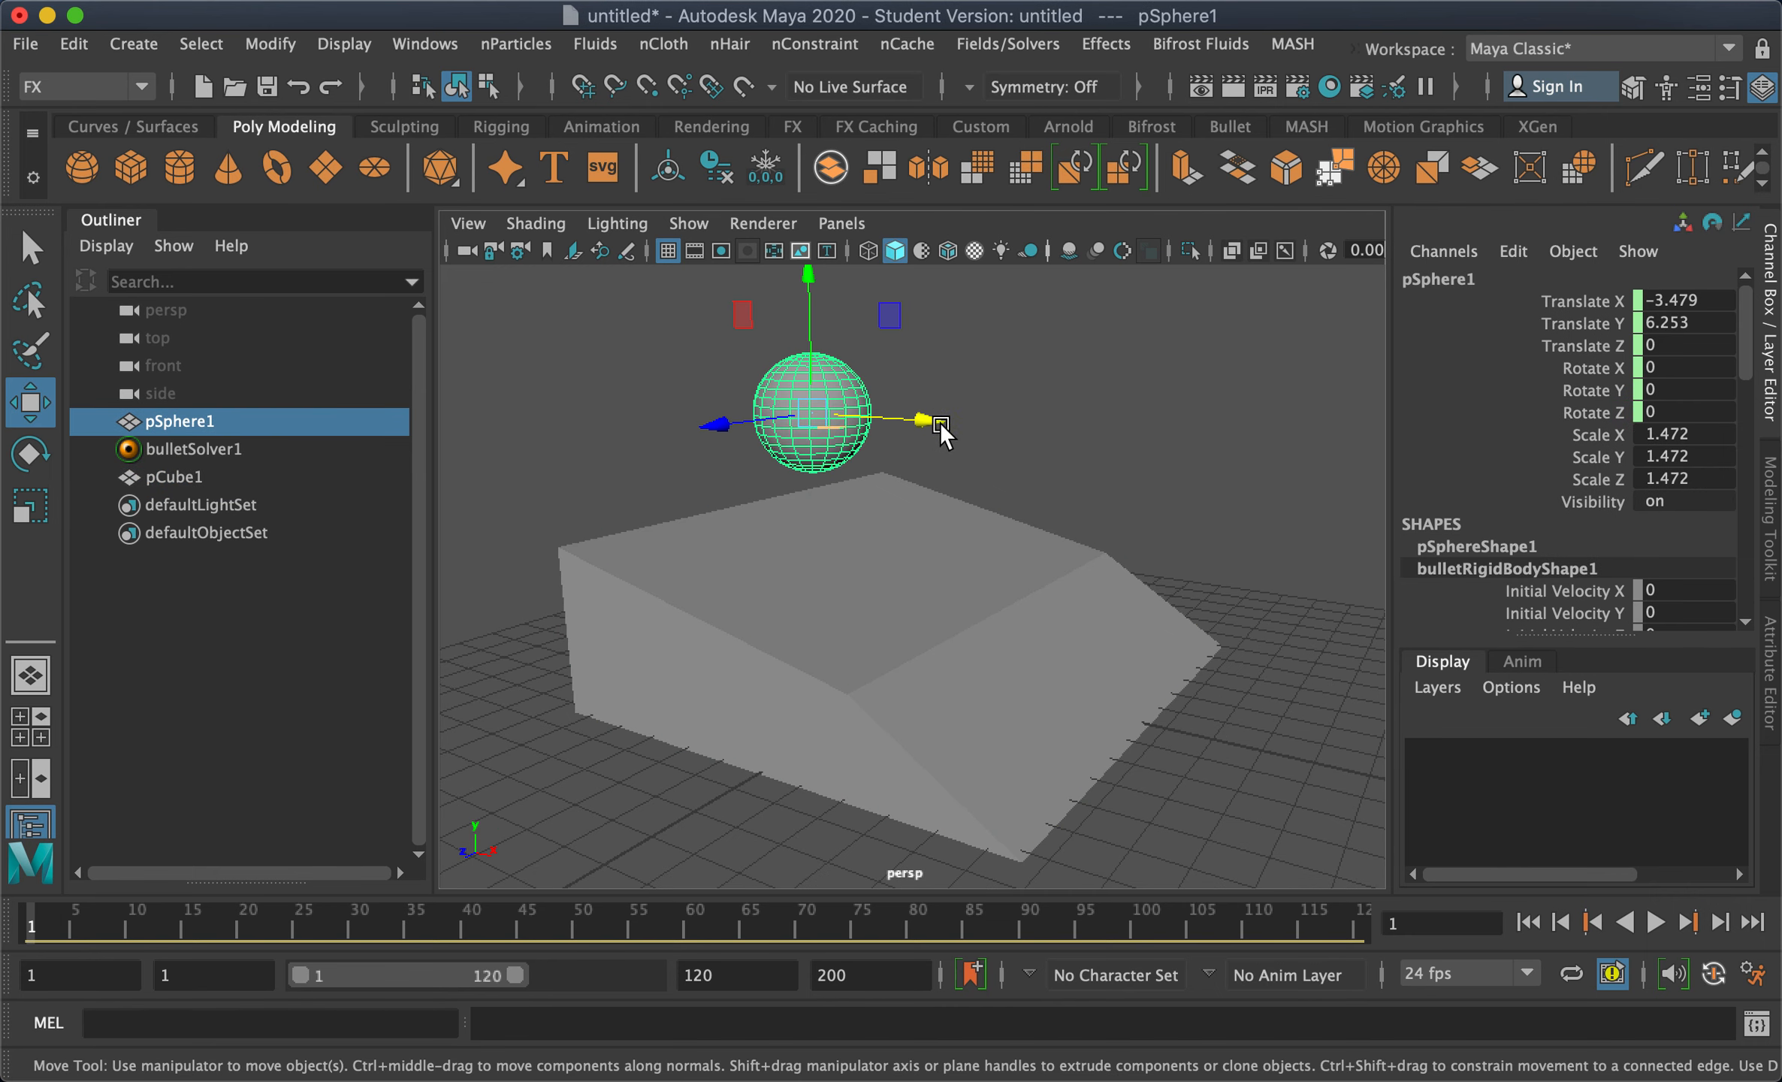
click(1656, 917)
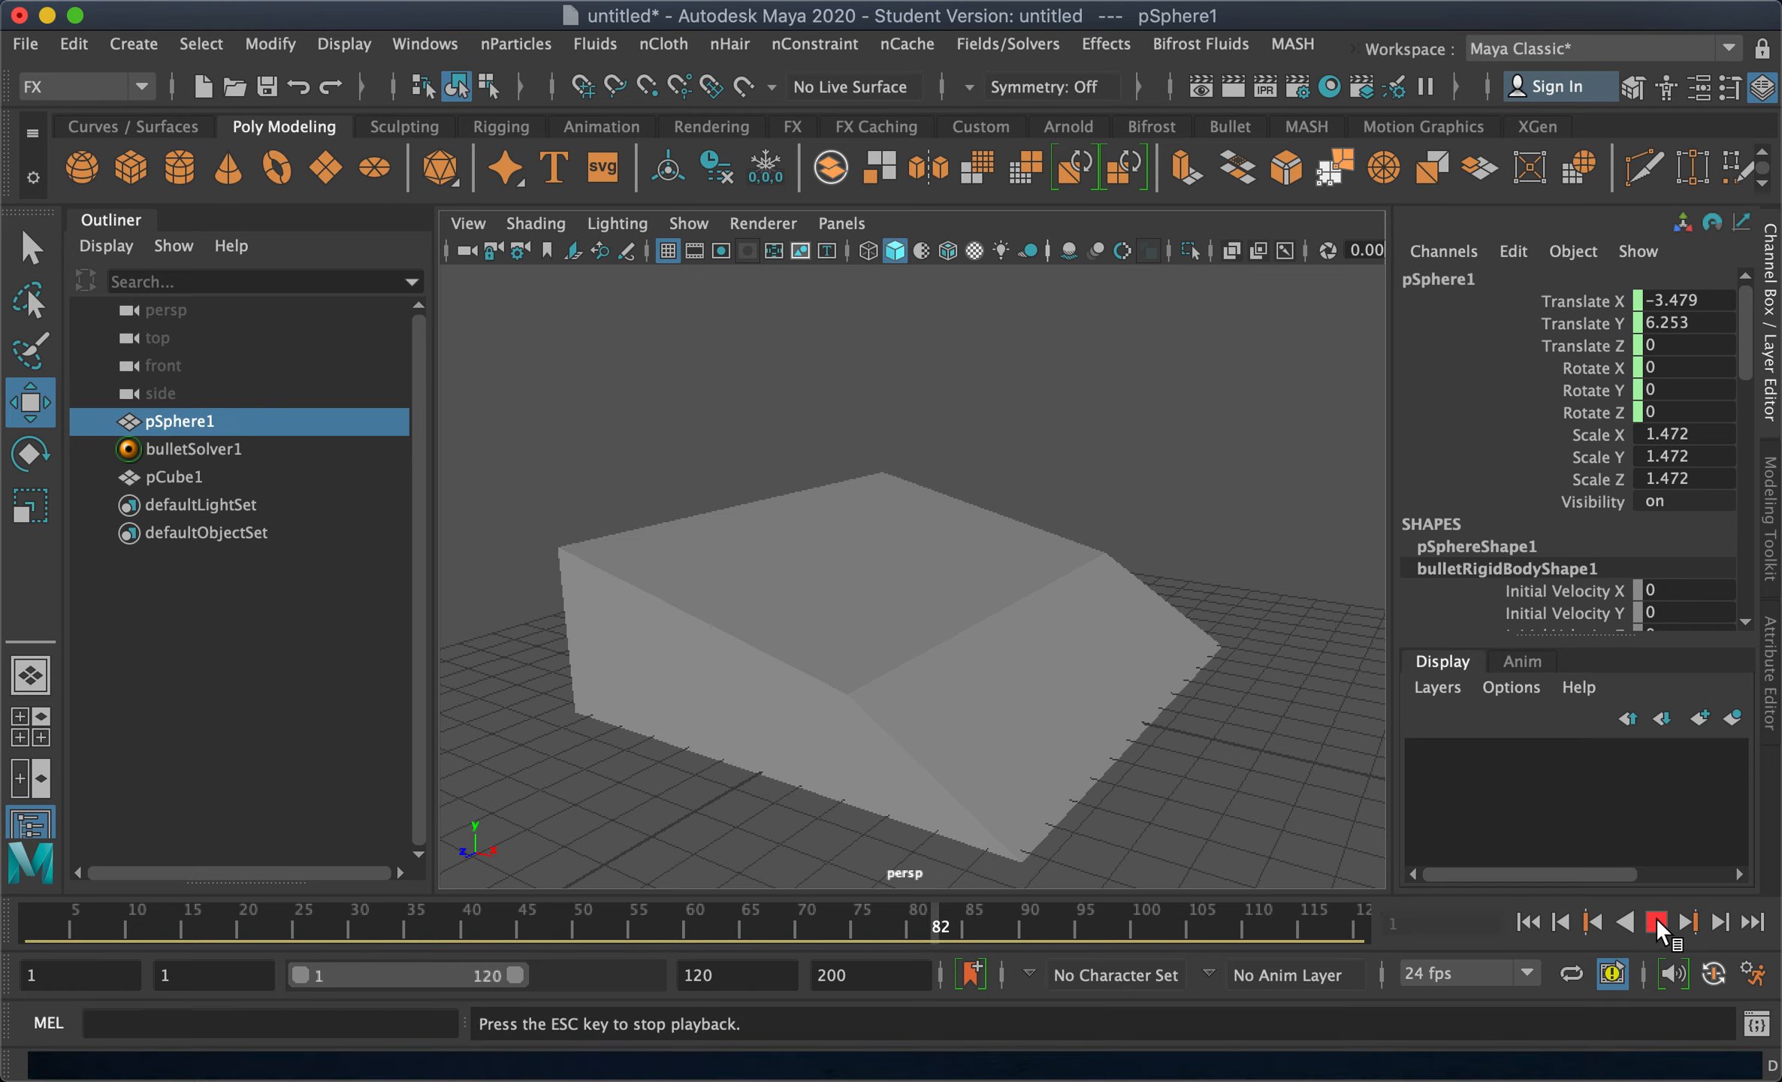
click(1656, 917)
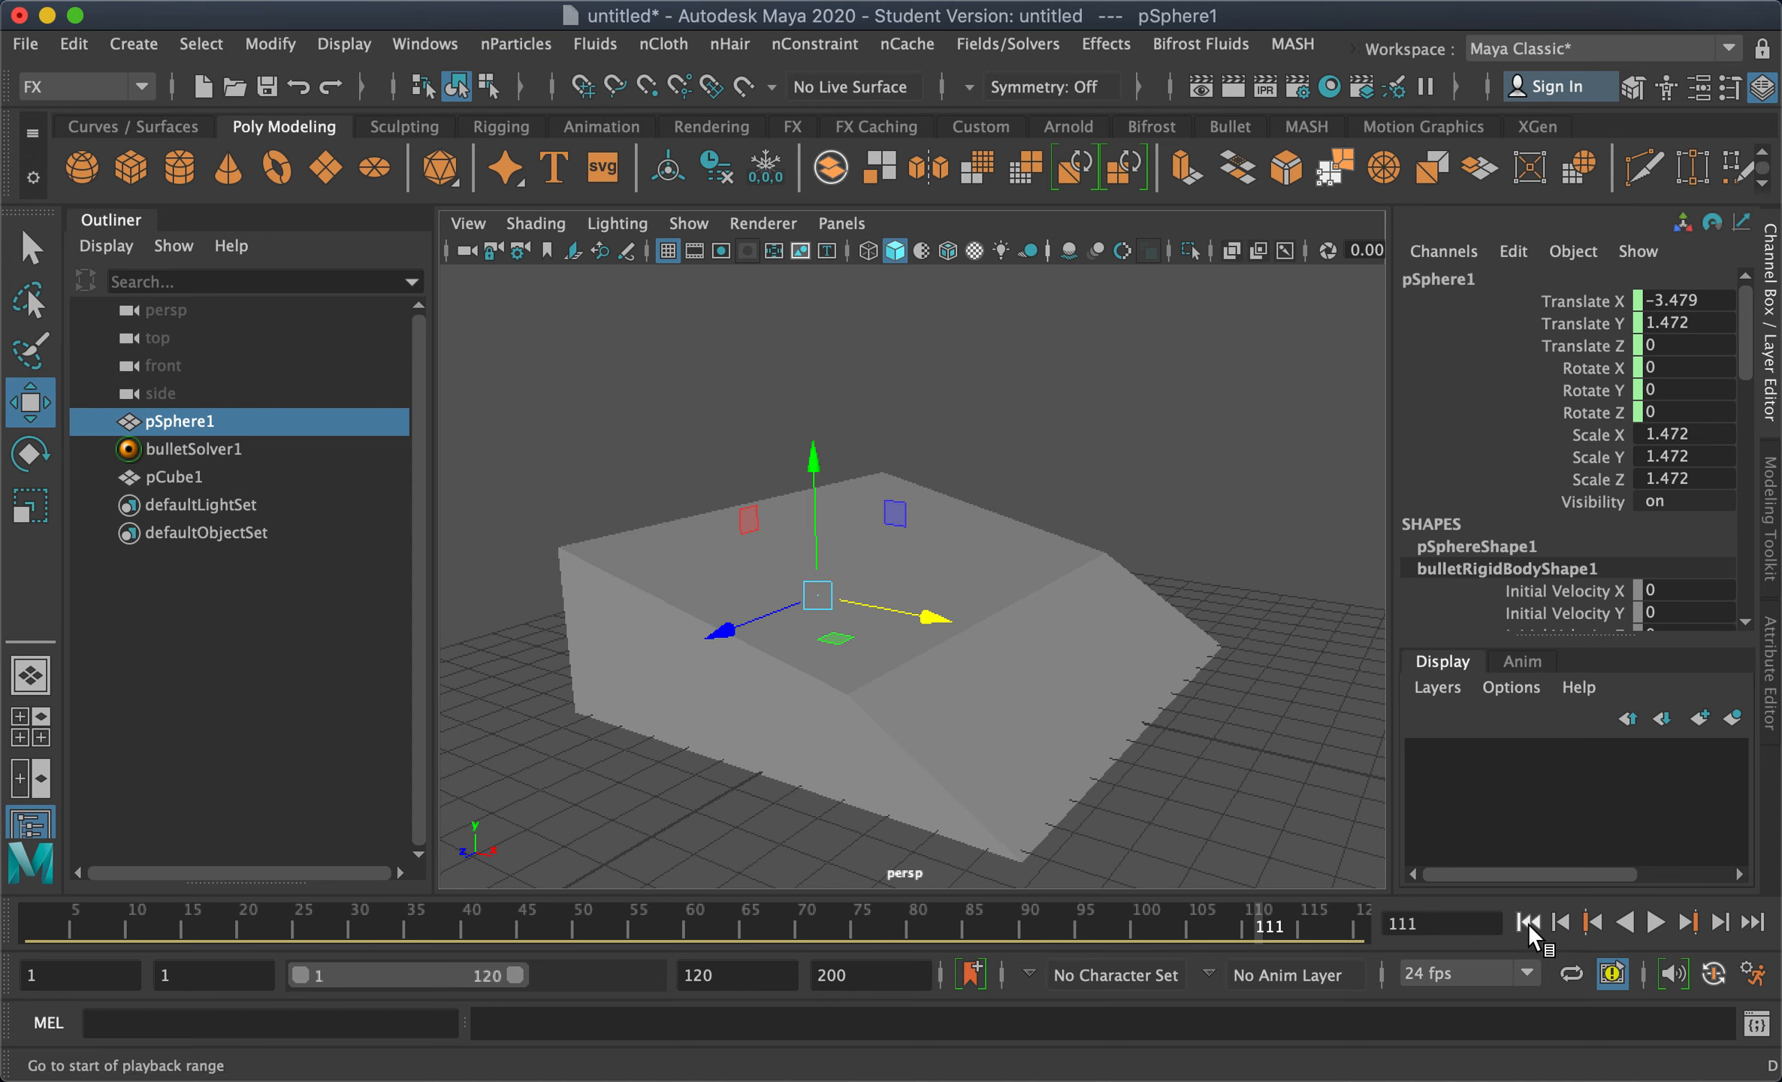
click(1529, 924)
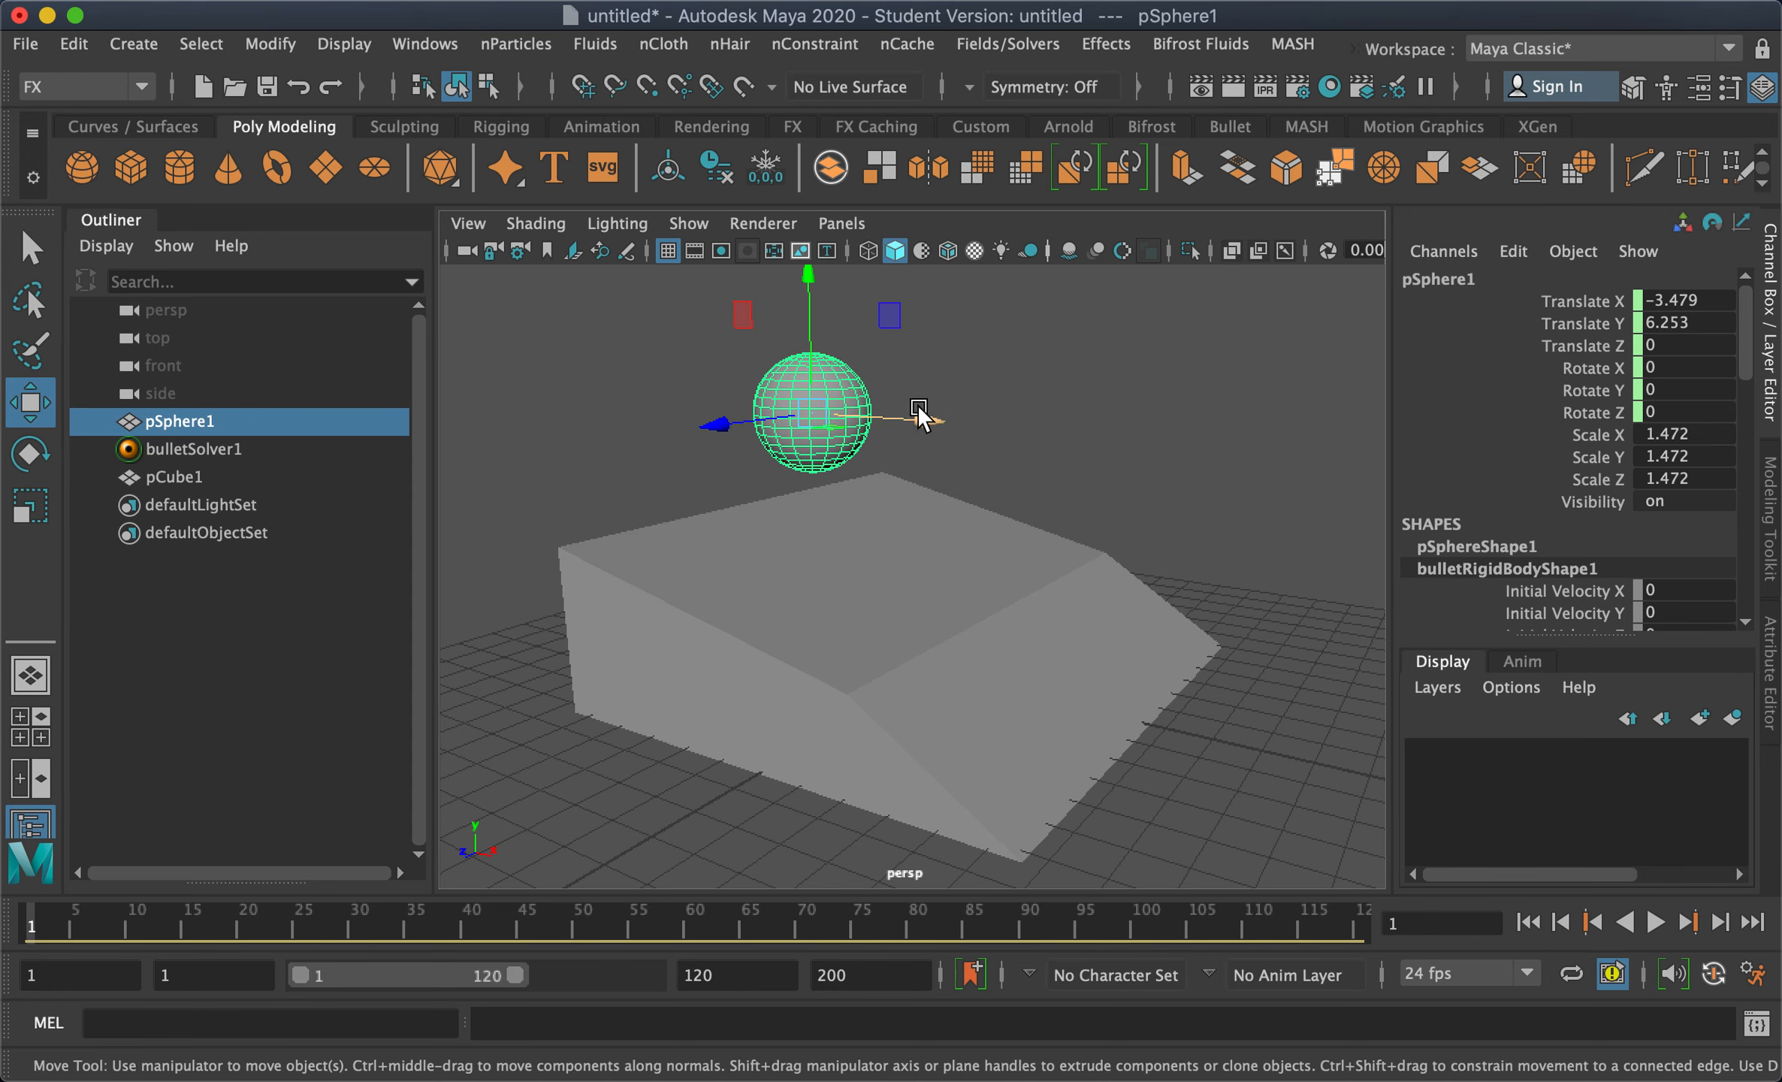
Adjust the sphere's X position above the ramp to about -3.837
drag(942, 417, 914, 417)
alt+drag(963, 544, 1072, 535)
drag(879, 417, 912, 421)
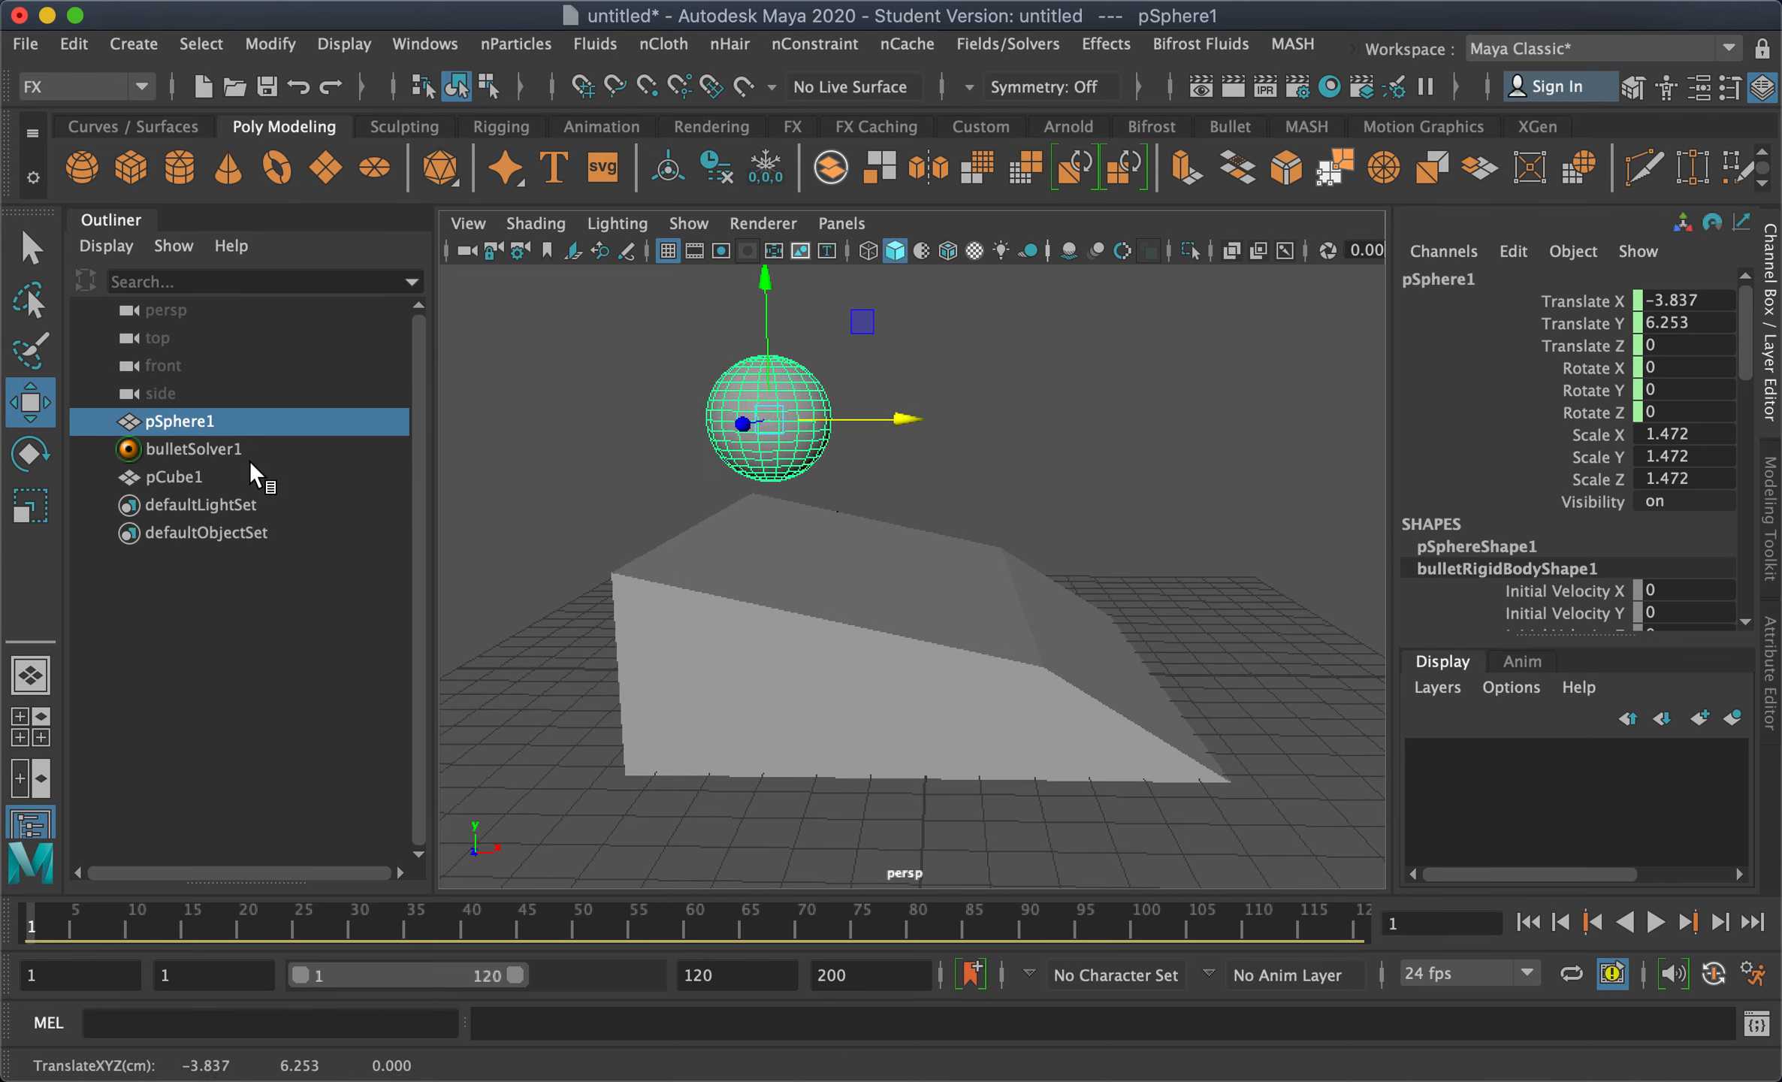
Make the cube ramp a passive Bullet rigid body with the creation options reset to defaults, using a Box collider and Static Body type
click(197, 450)
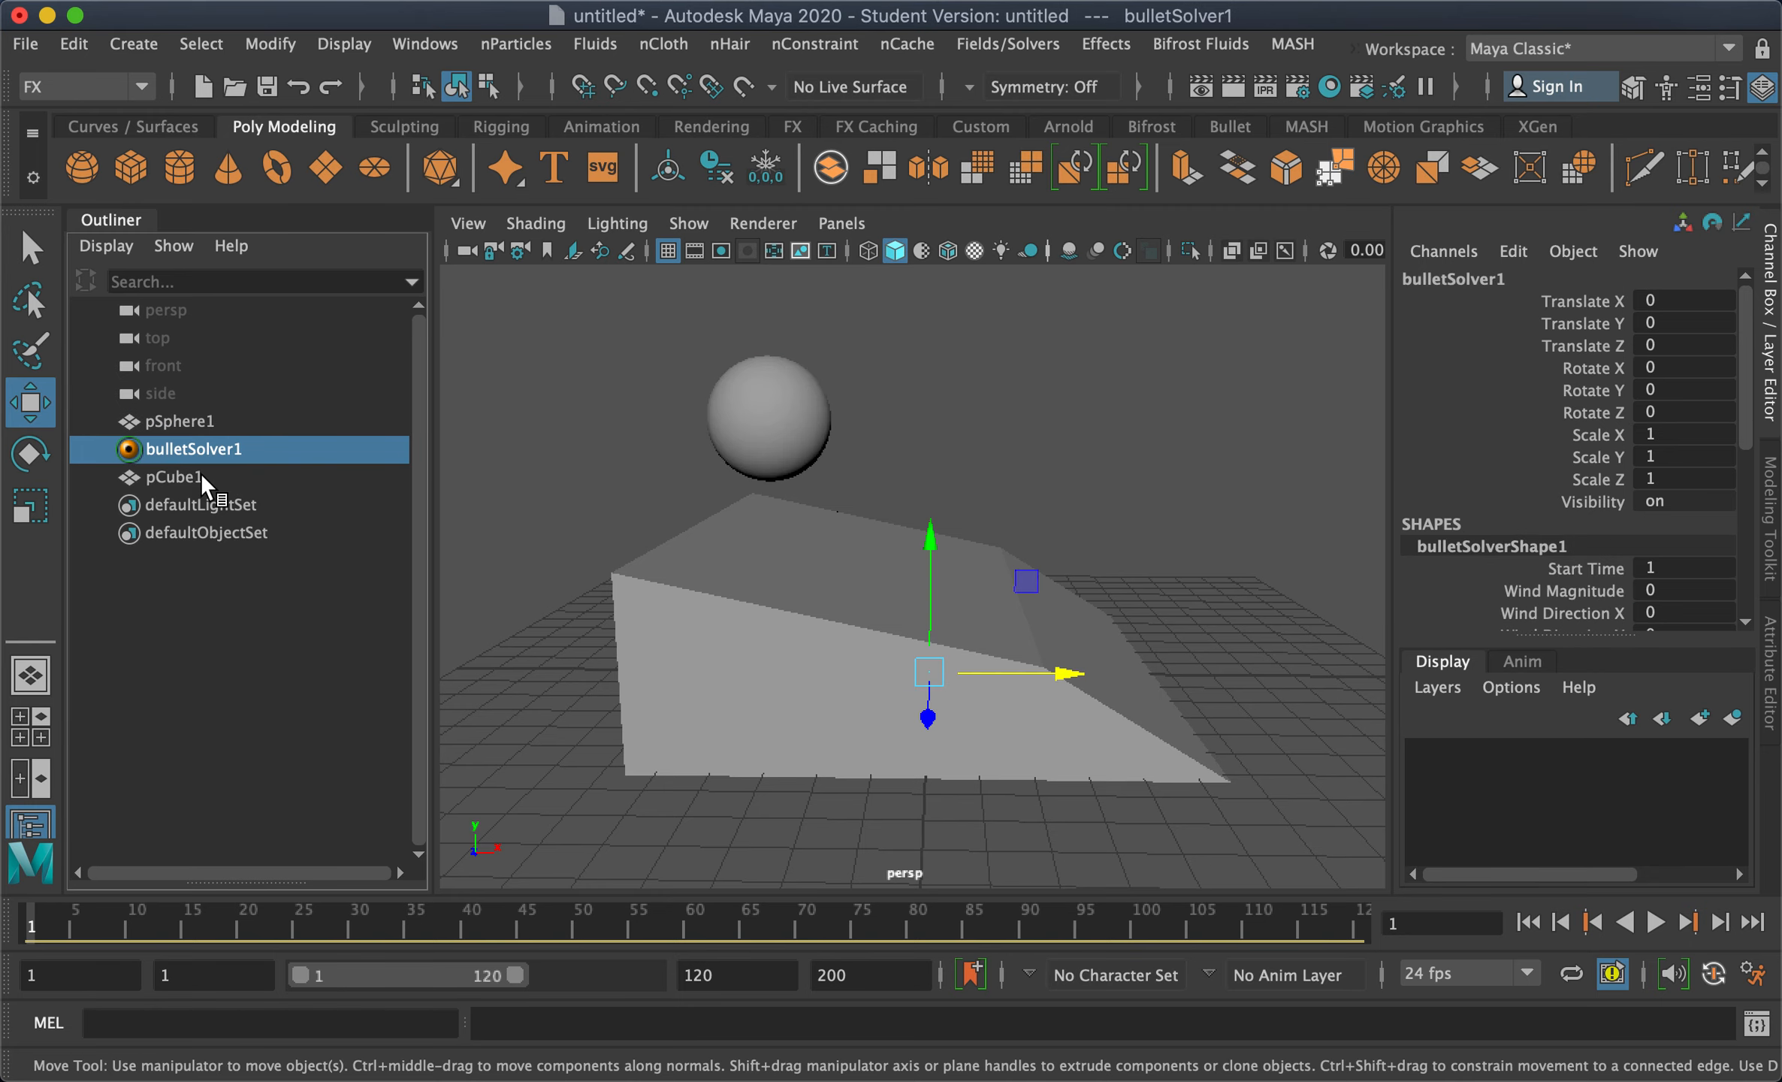
click(226, 477)
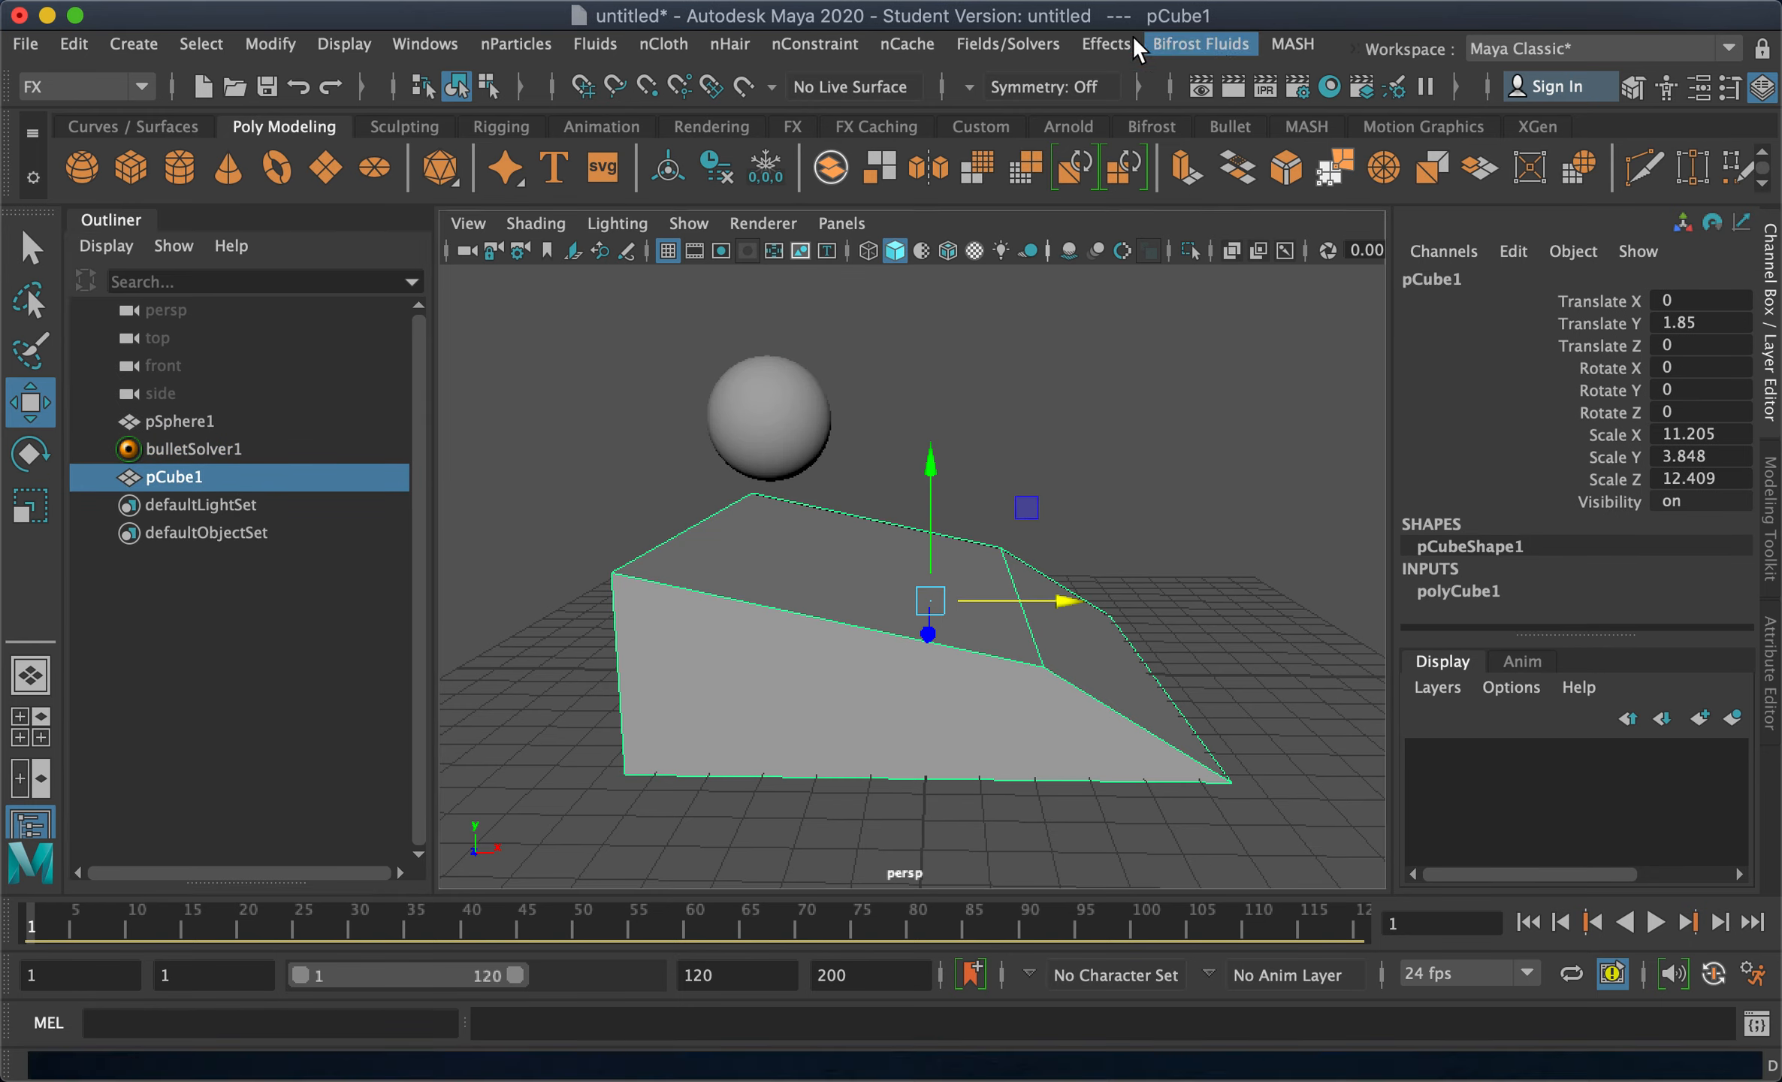
click(1352, 48)
mouse_move(1394, 143)
mouse_move(1409, 111)
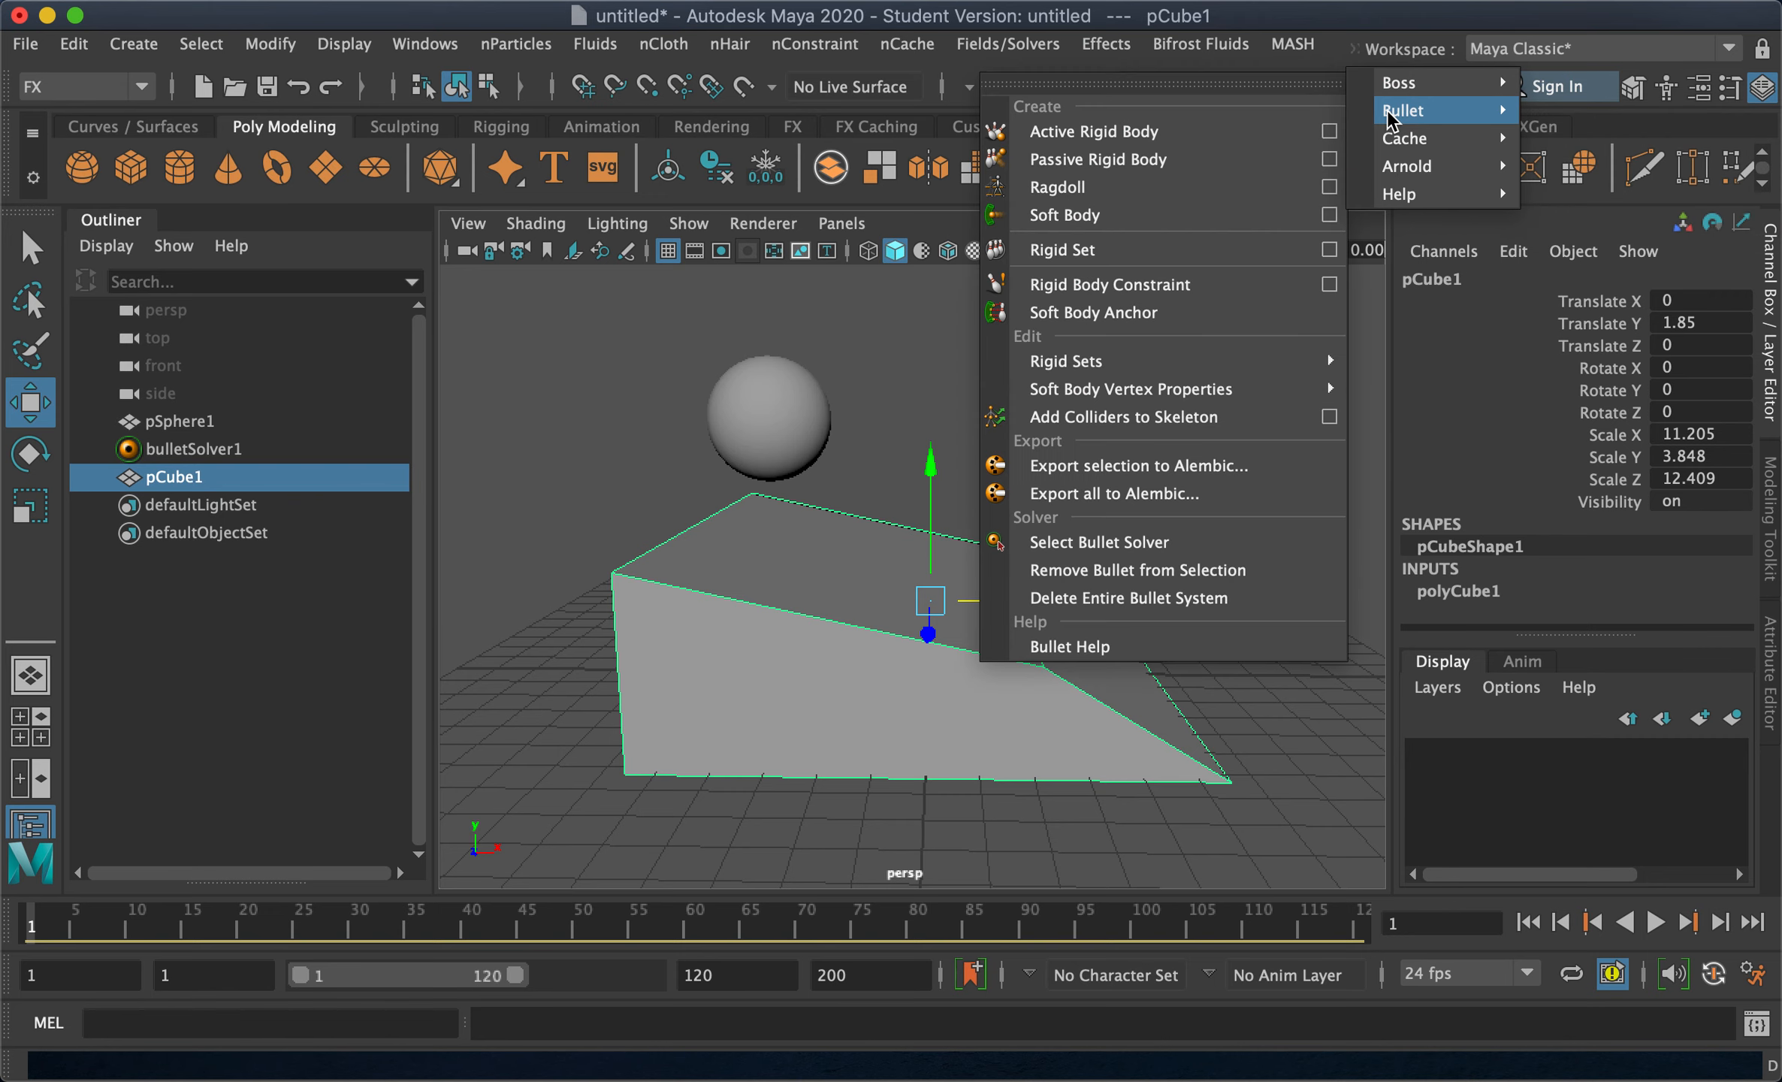
click(1329, 159)
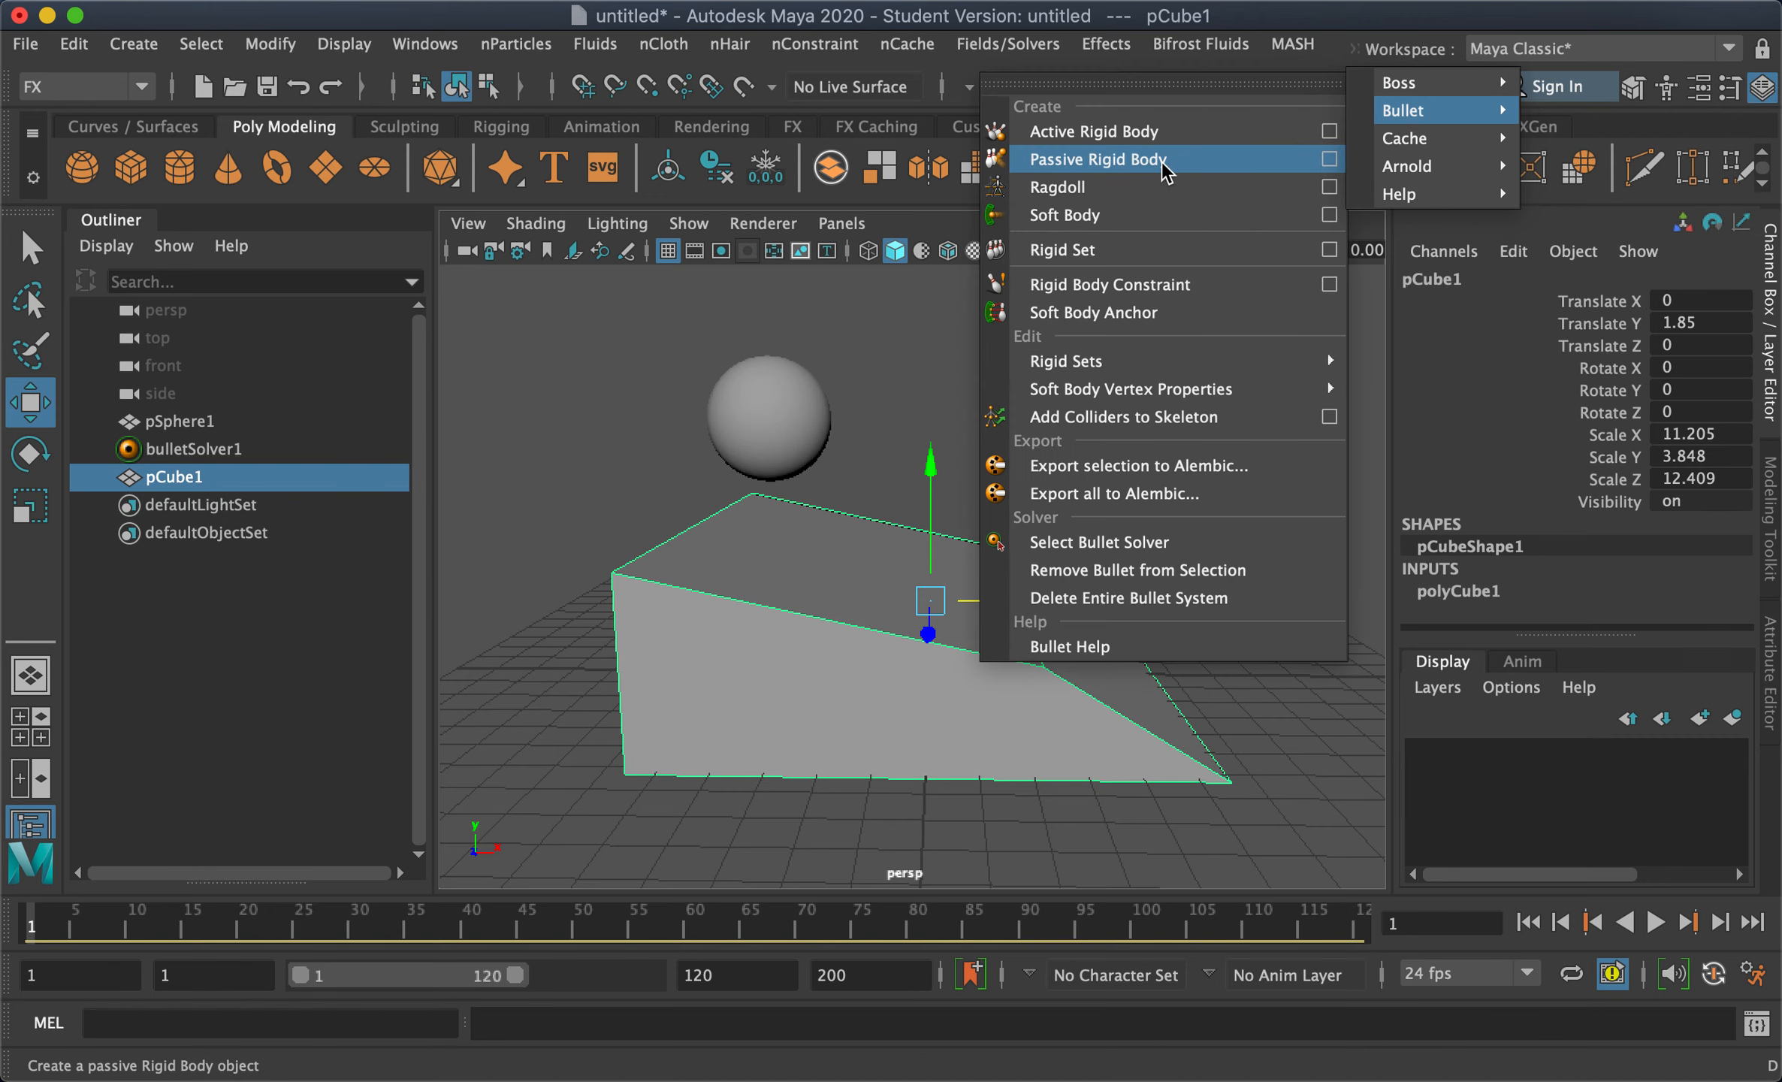
click(240, 169)
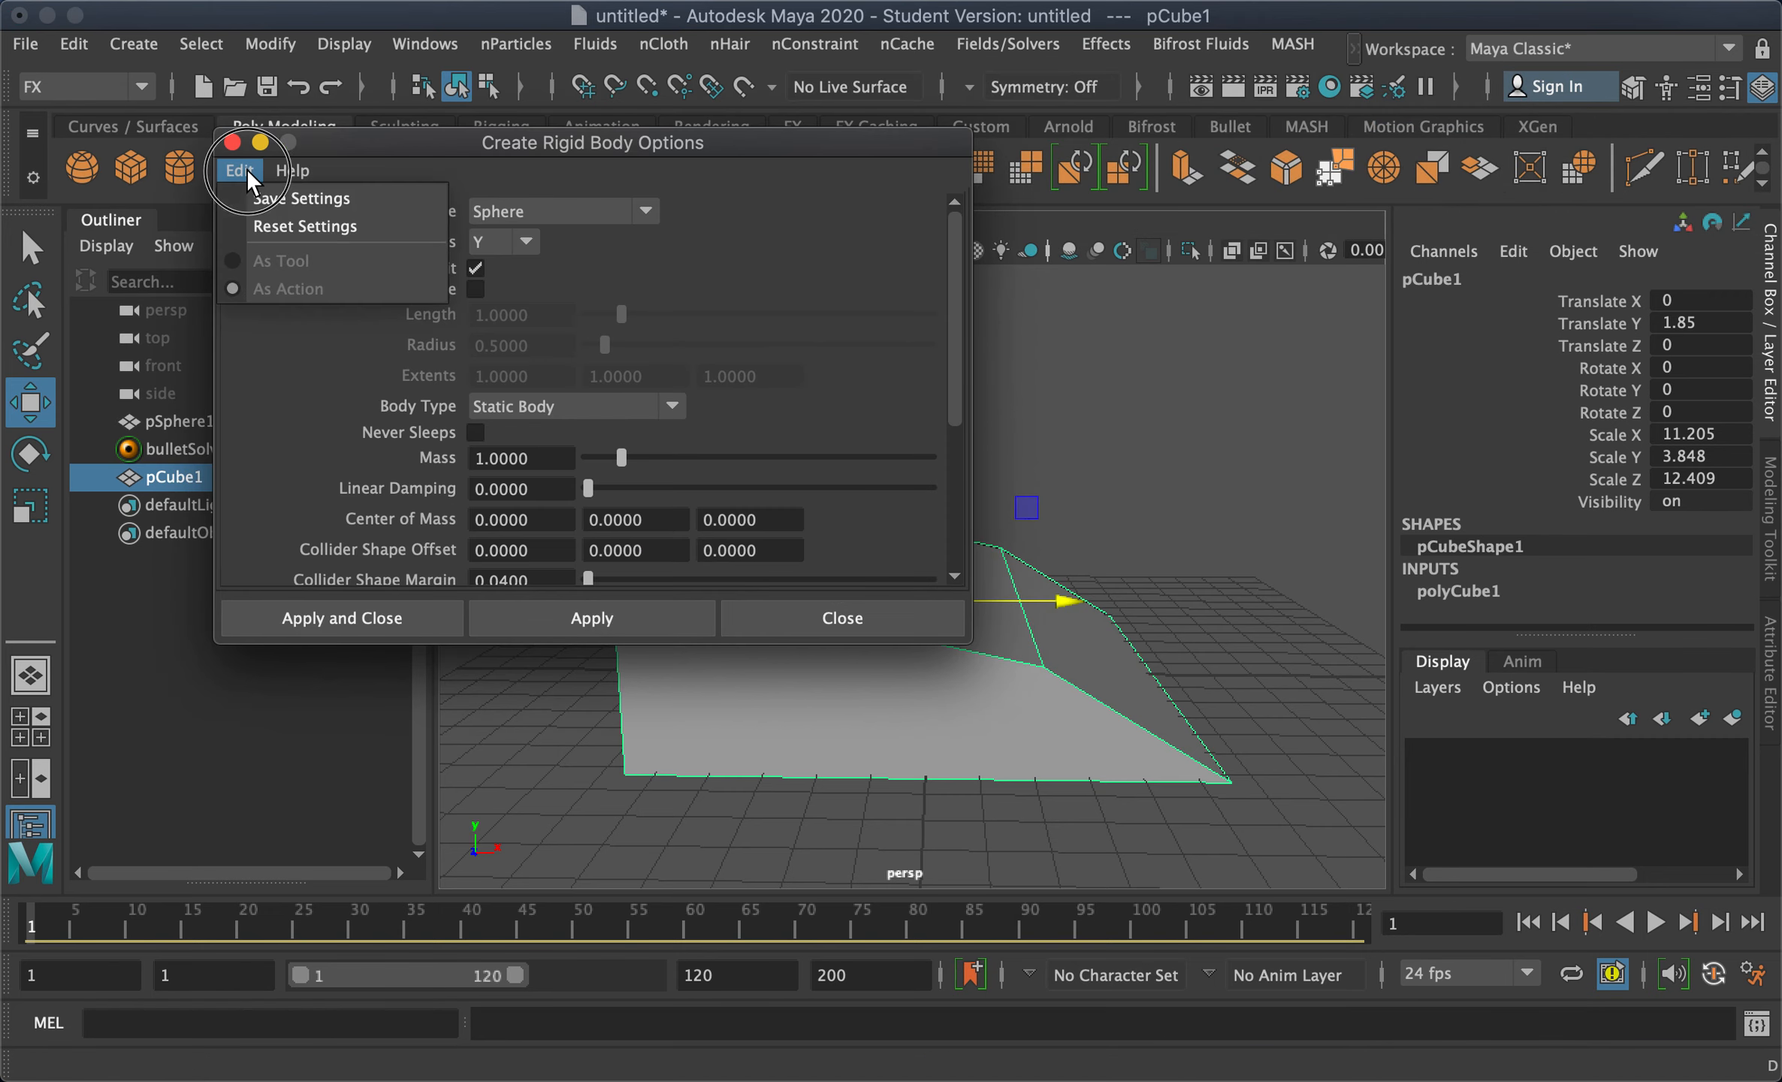
click(271, 226)
click(338, 616)
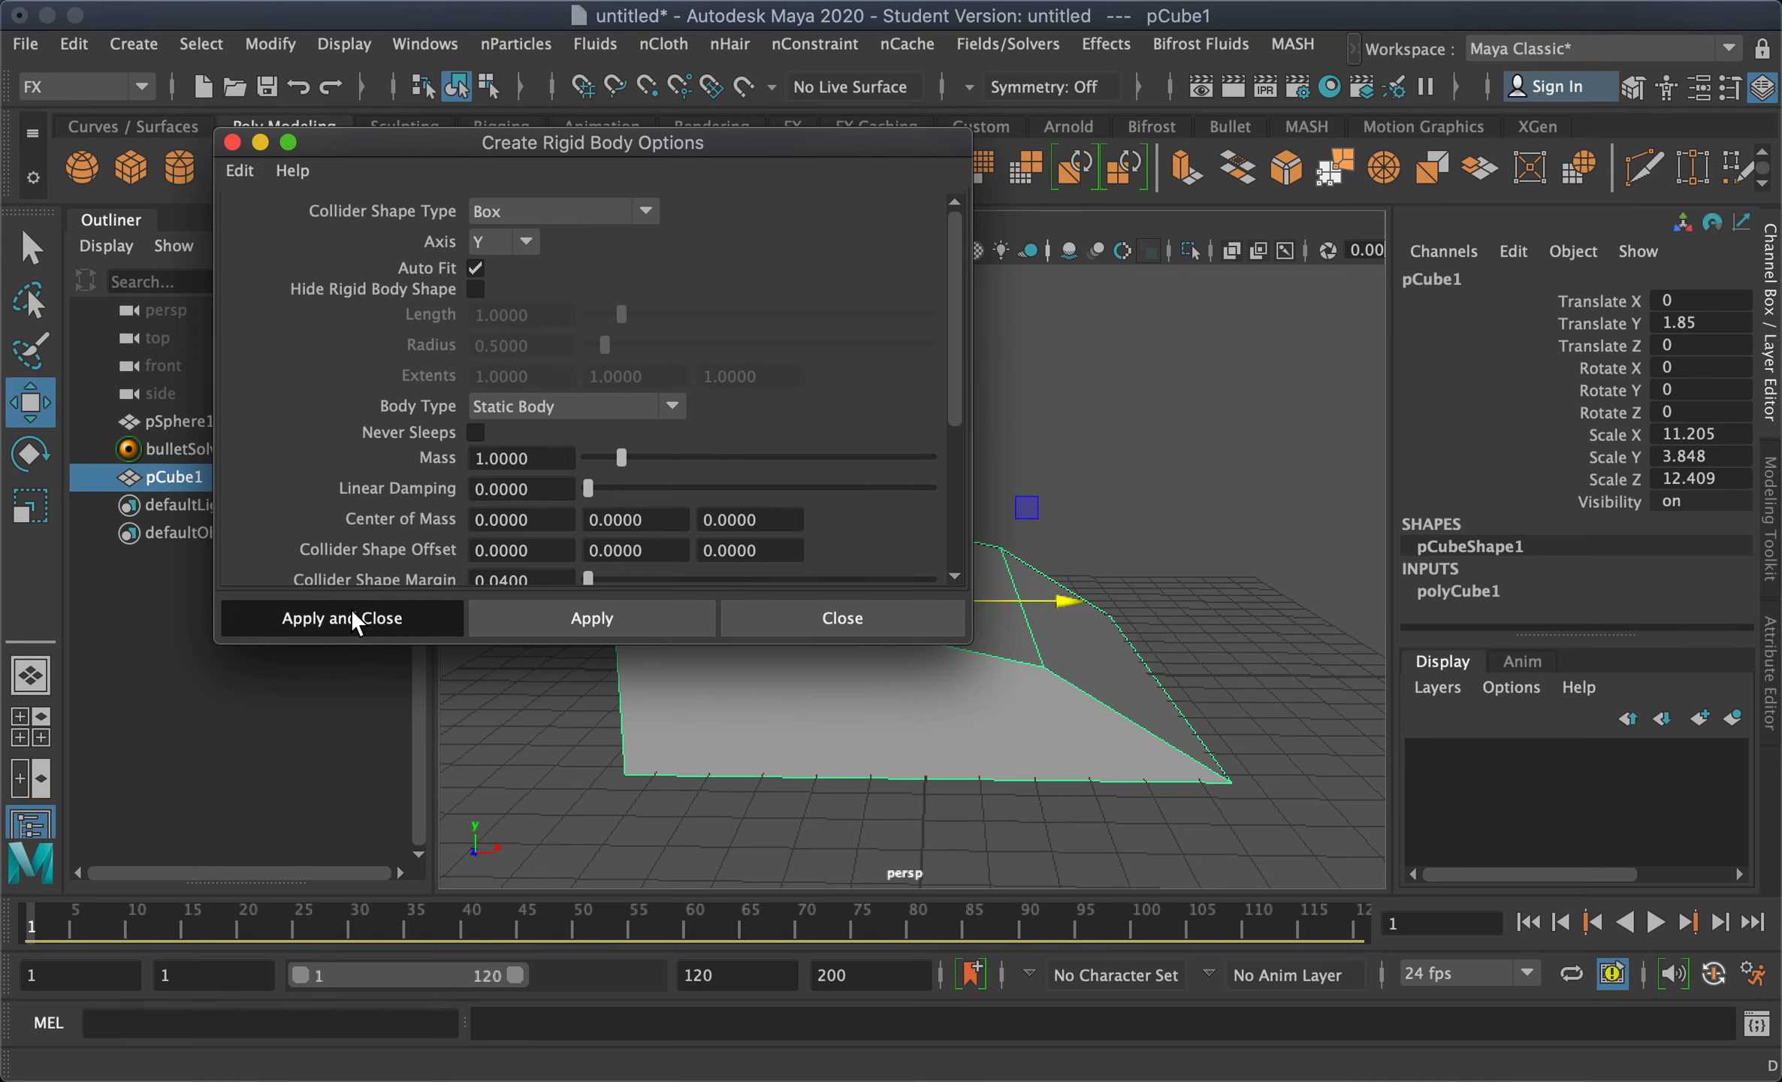
Deselect the ramp and play the simulation to test the sphere's fall onto it, stopping partway
click(1128, 557)
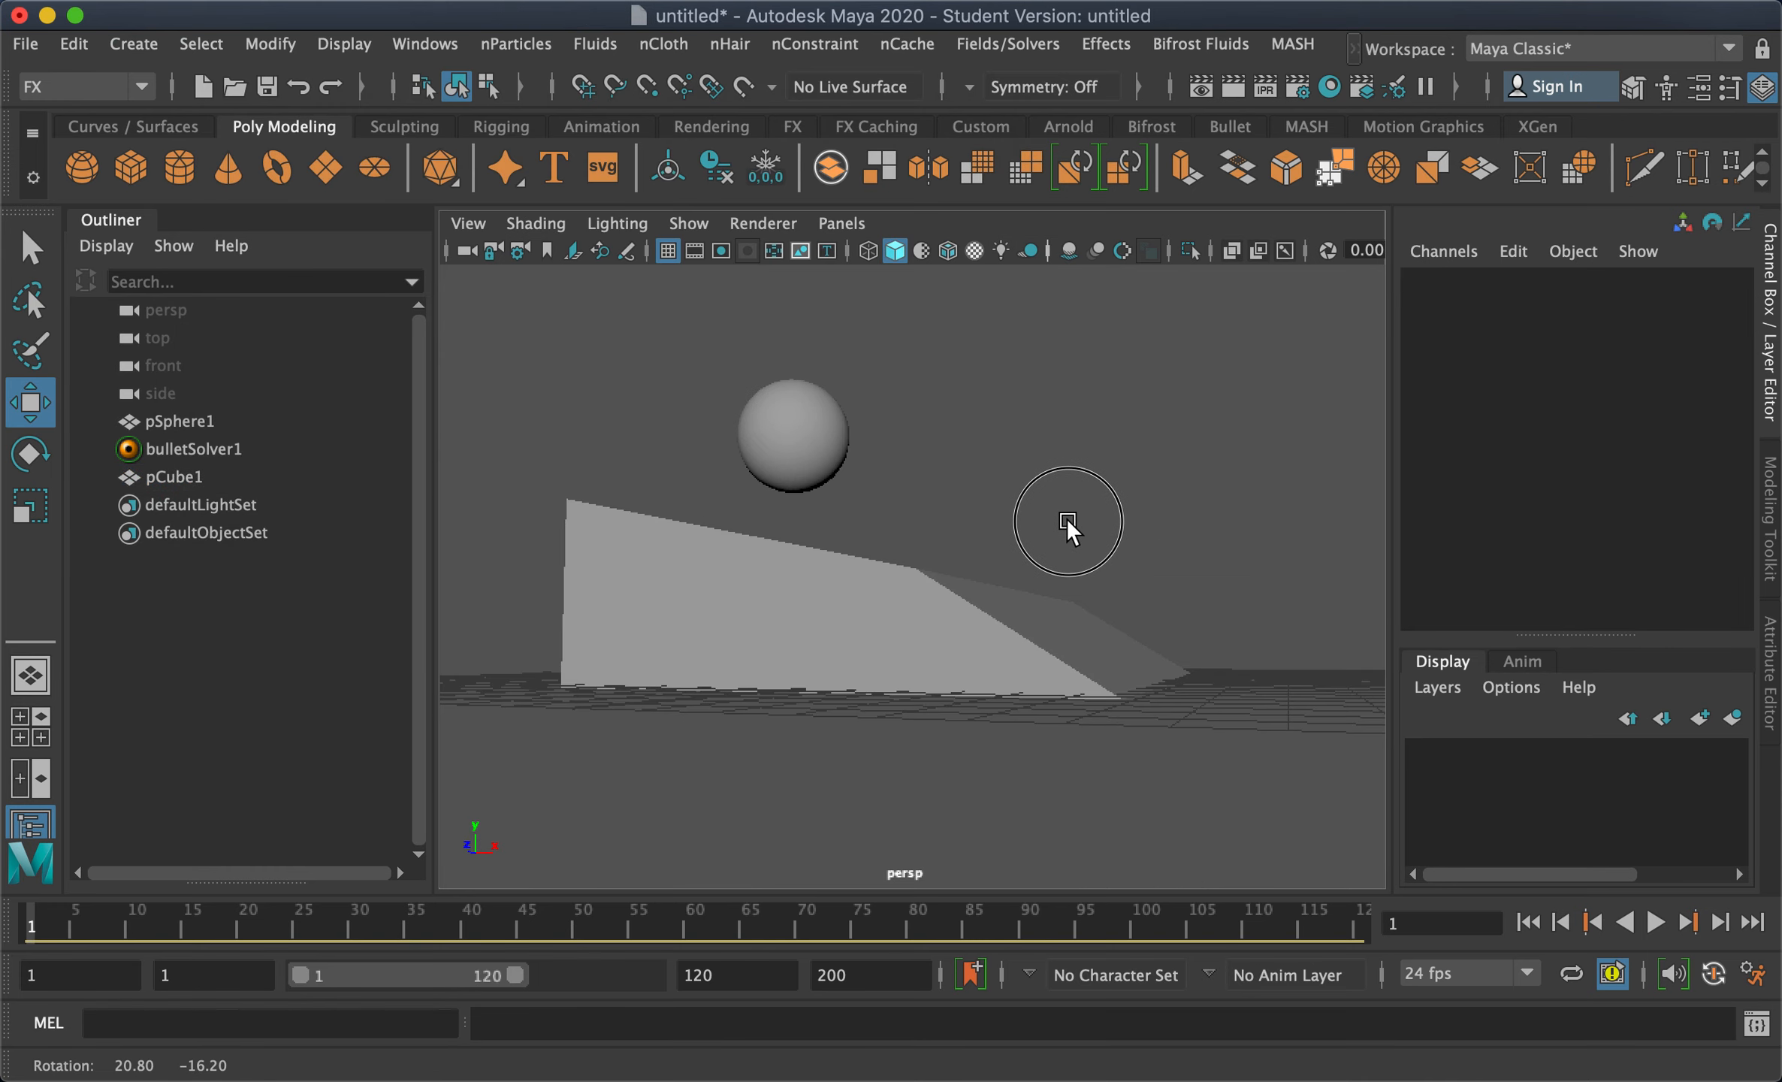
click(1654, 922)
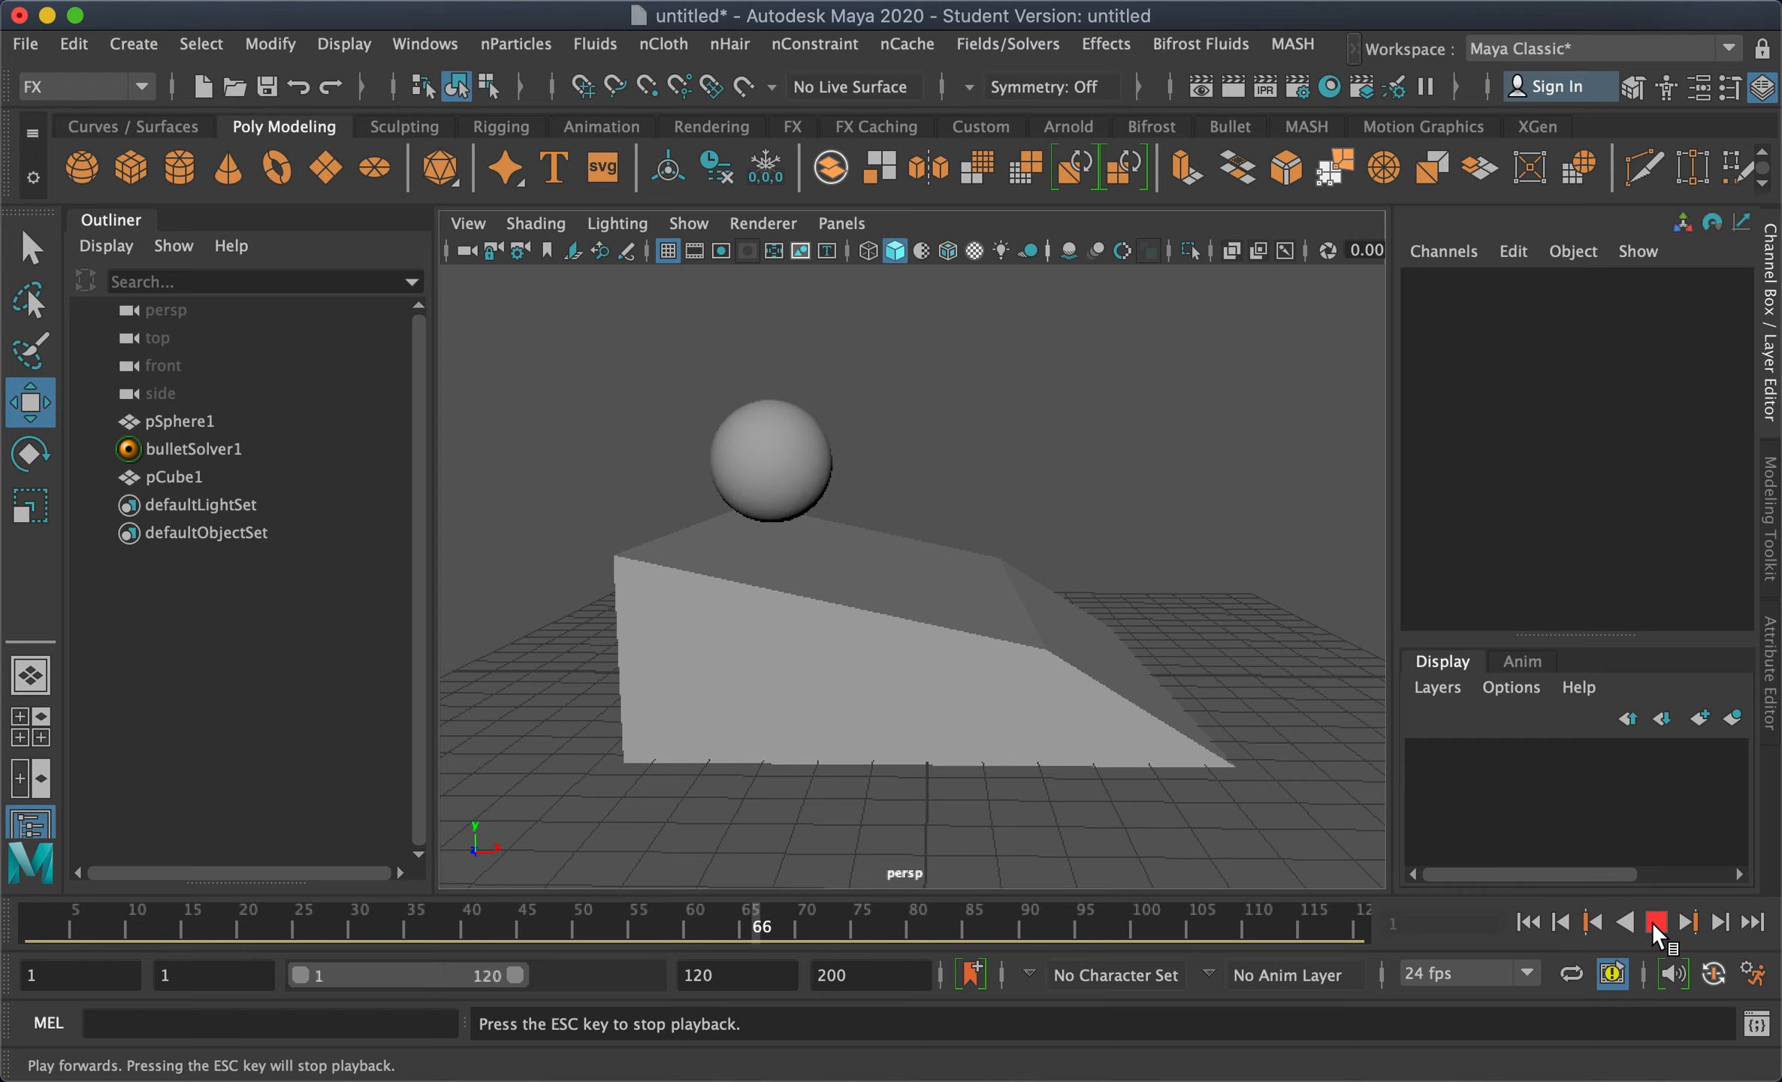
click(1656, 922)
Switch to the front view, select the ramp, replay the simulation from the start and return to the first frame
alt+drag(1225, 770, 850, 596)
drag(857, 584, 867, 638)
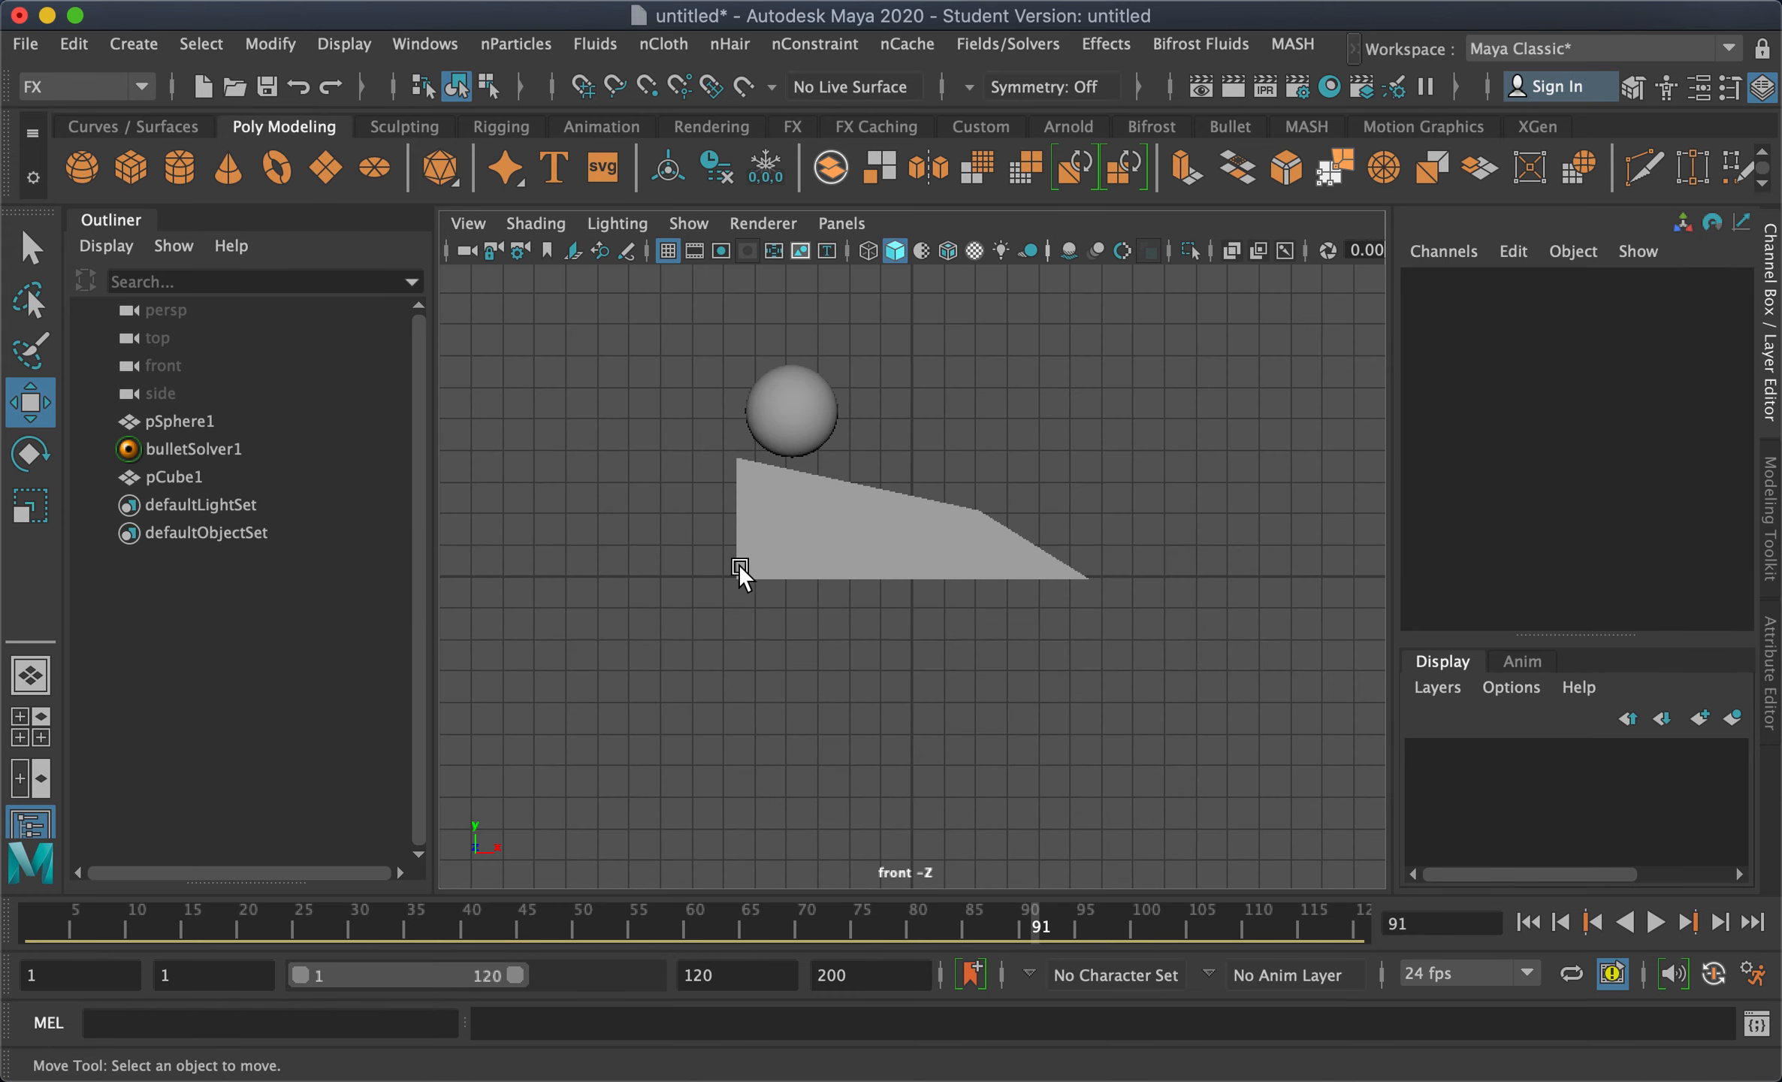
click(818, 545)
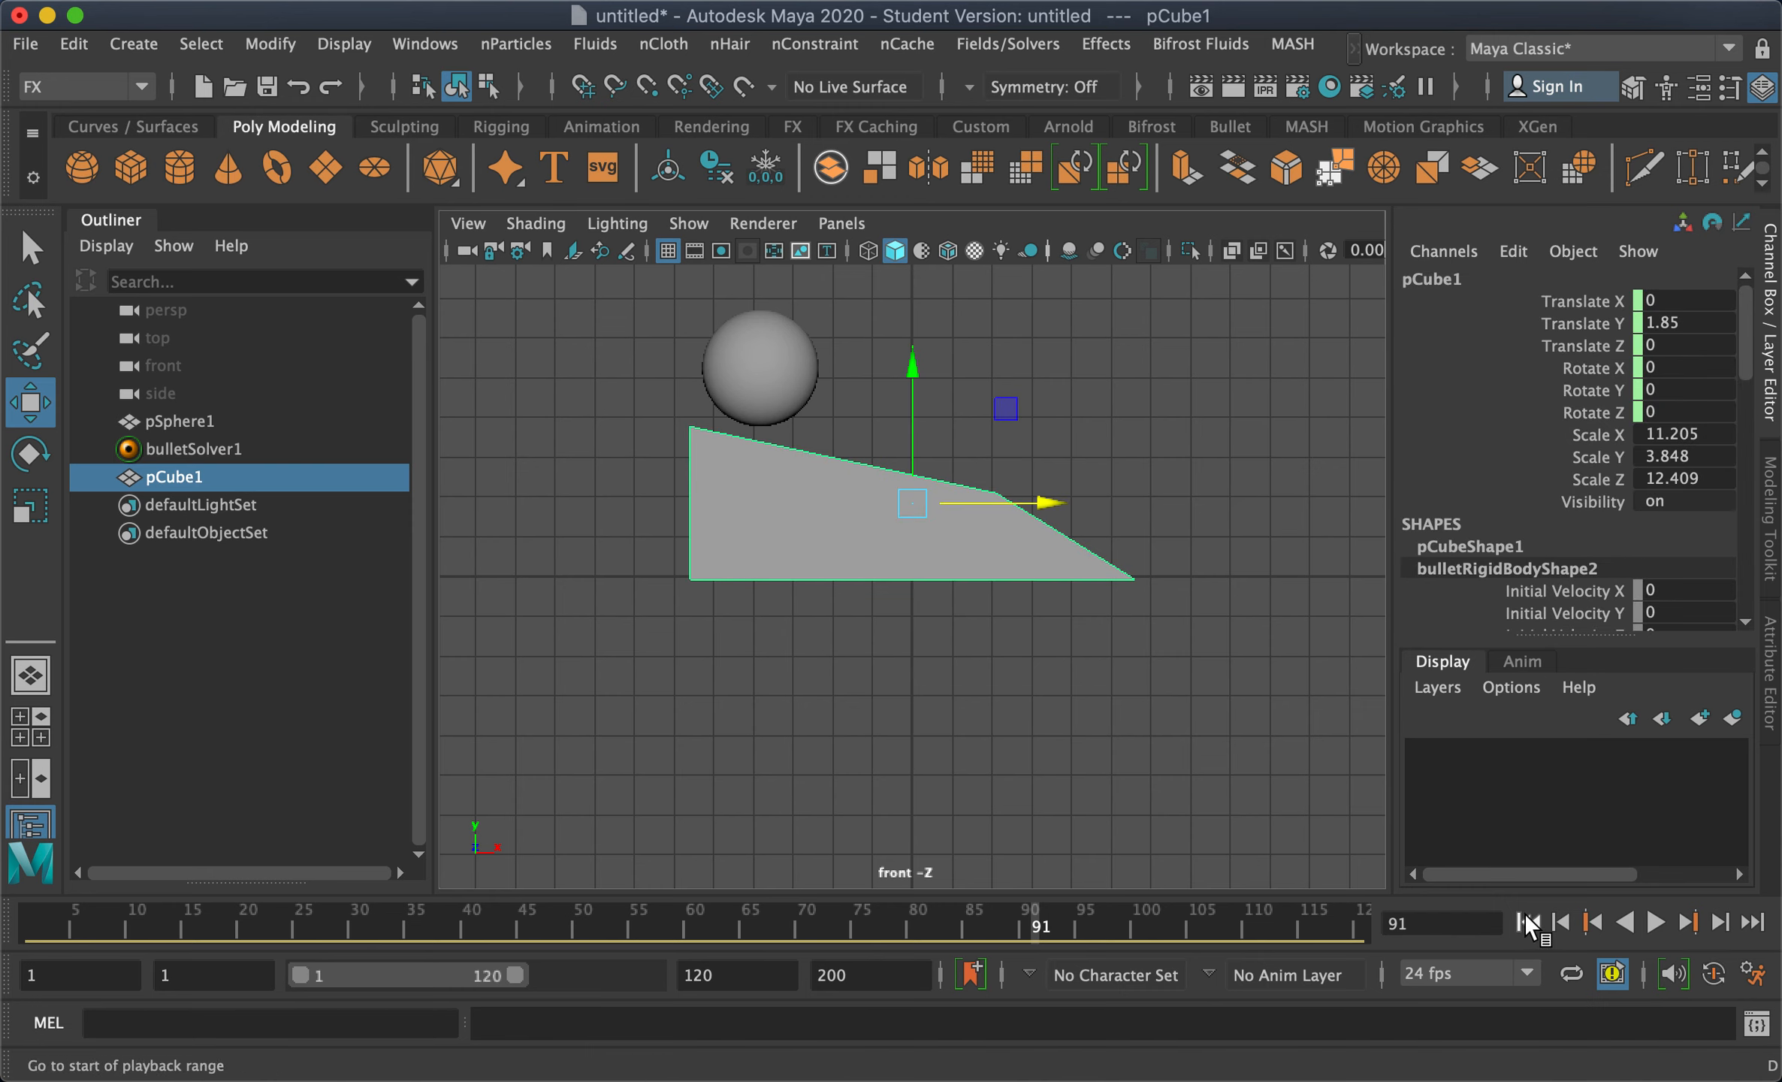
click(1528, 922)
click(1655, 922)
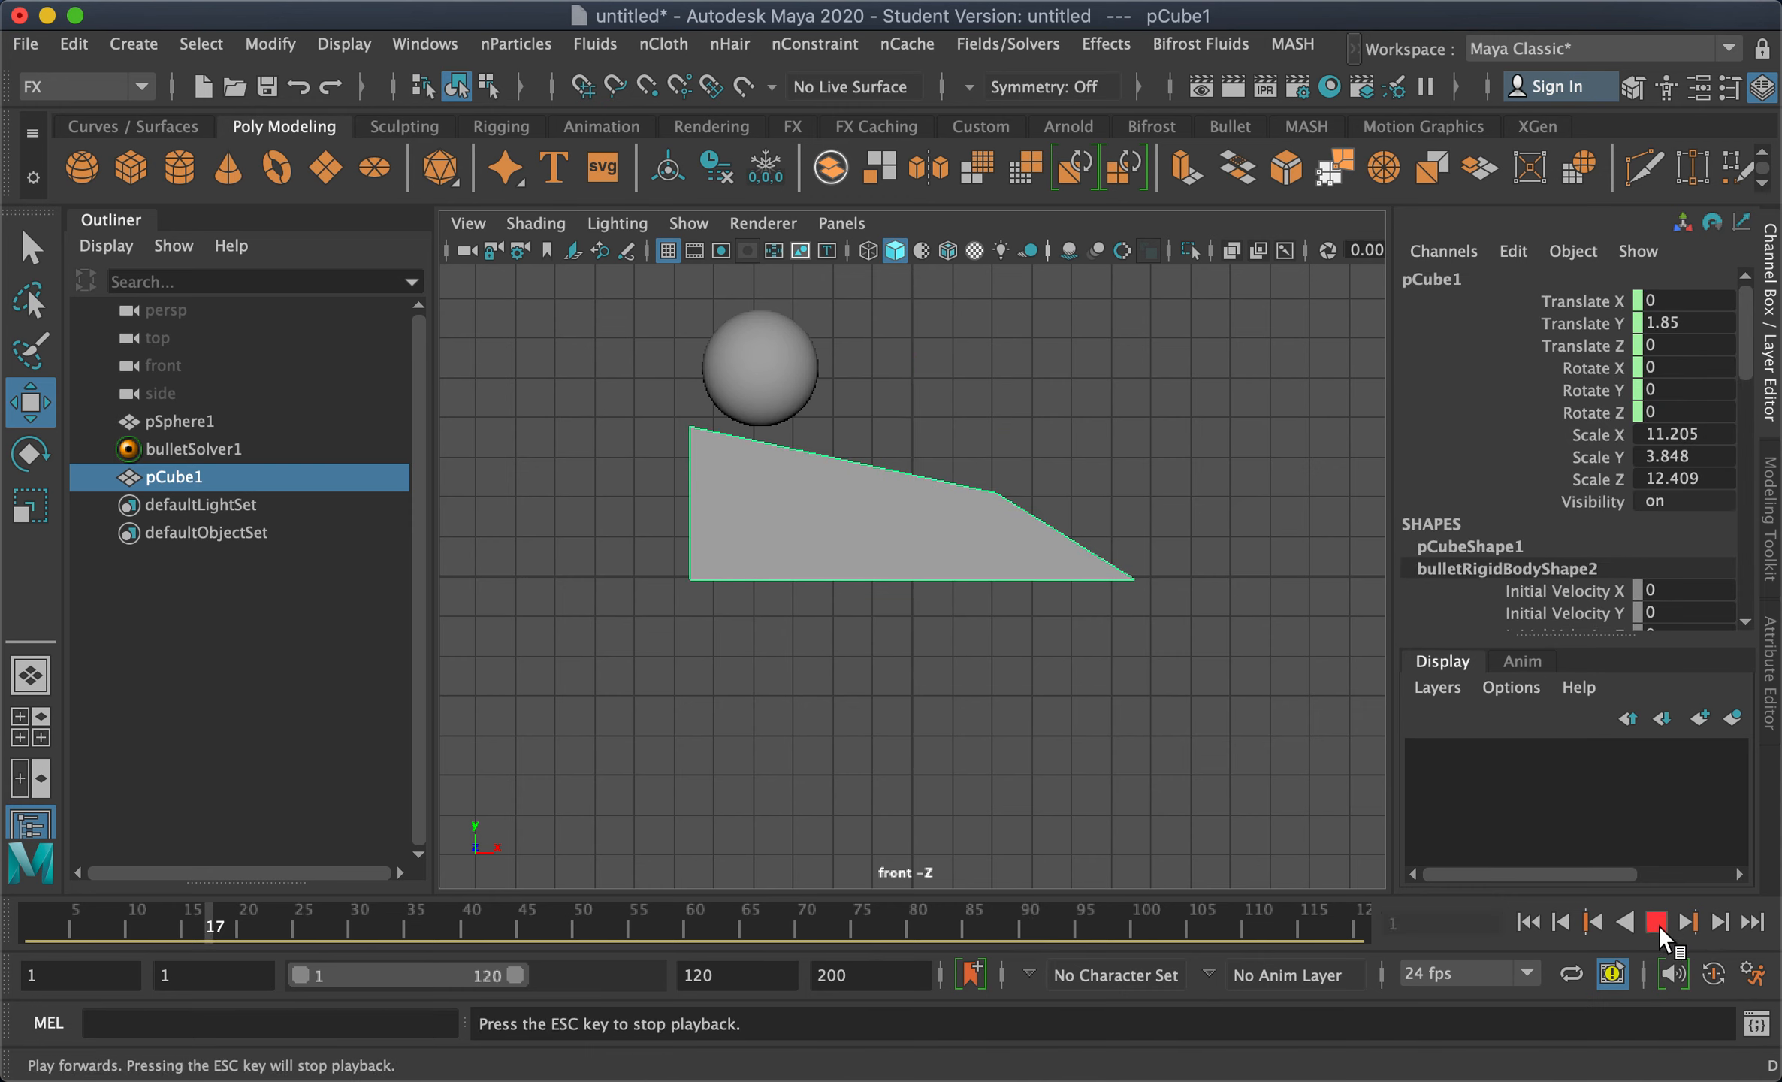
click(1658, 923)
click(1520, 922)
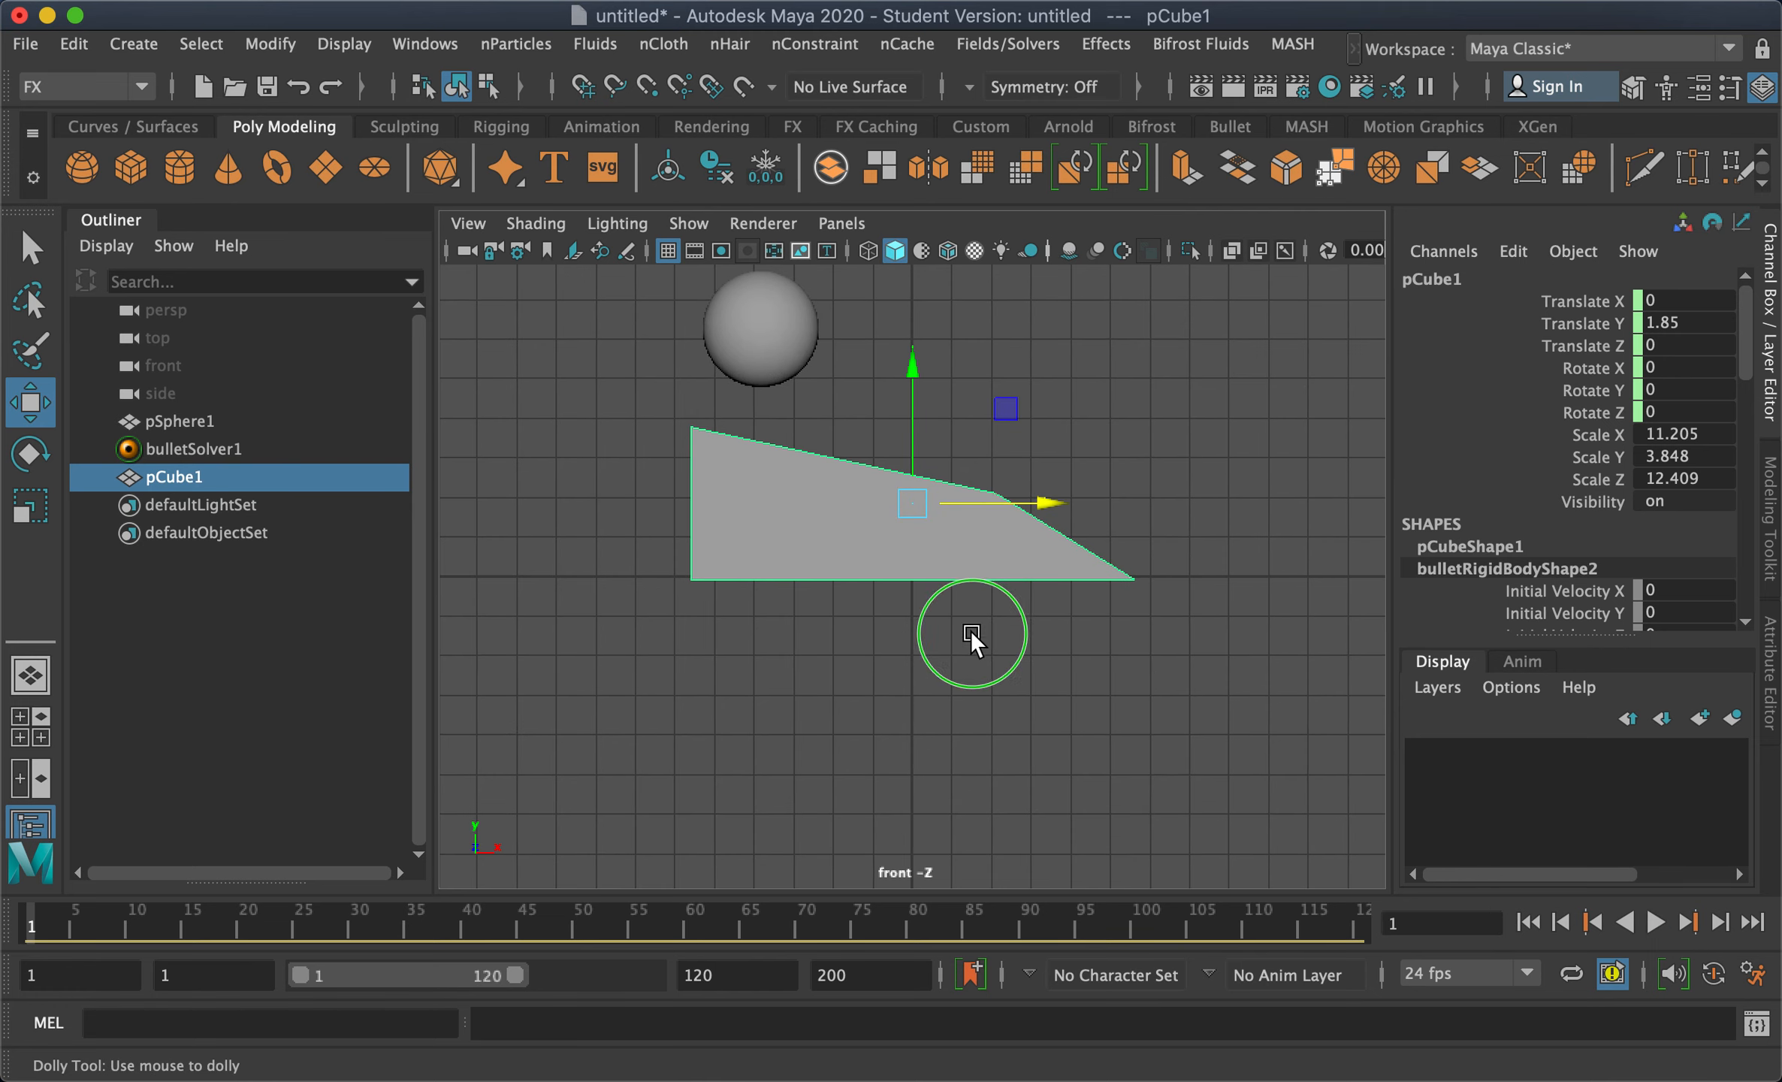
Raise the sphere above the ramp to about 8.37 in Translate Y
alt+right_drag(971, 635, 775, 689)
alt+middle_drag(776, 689, 764, 780)
click(785, 459)
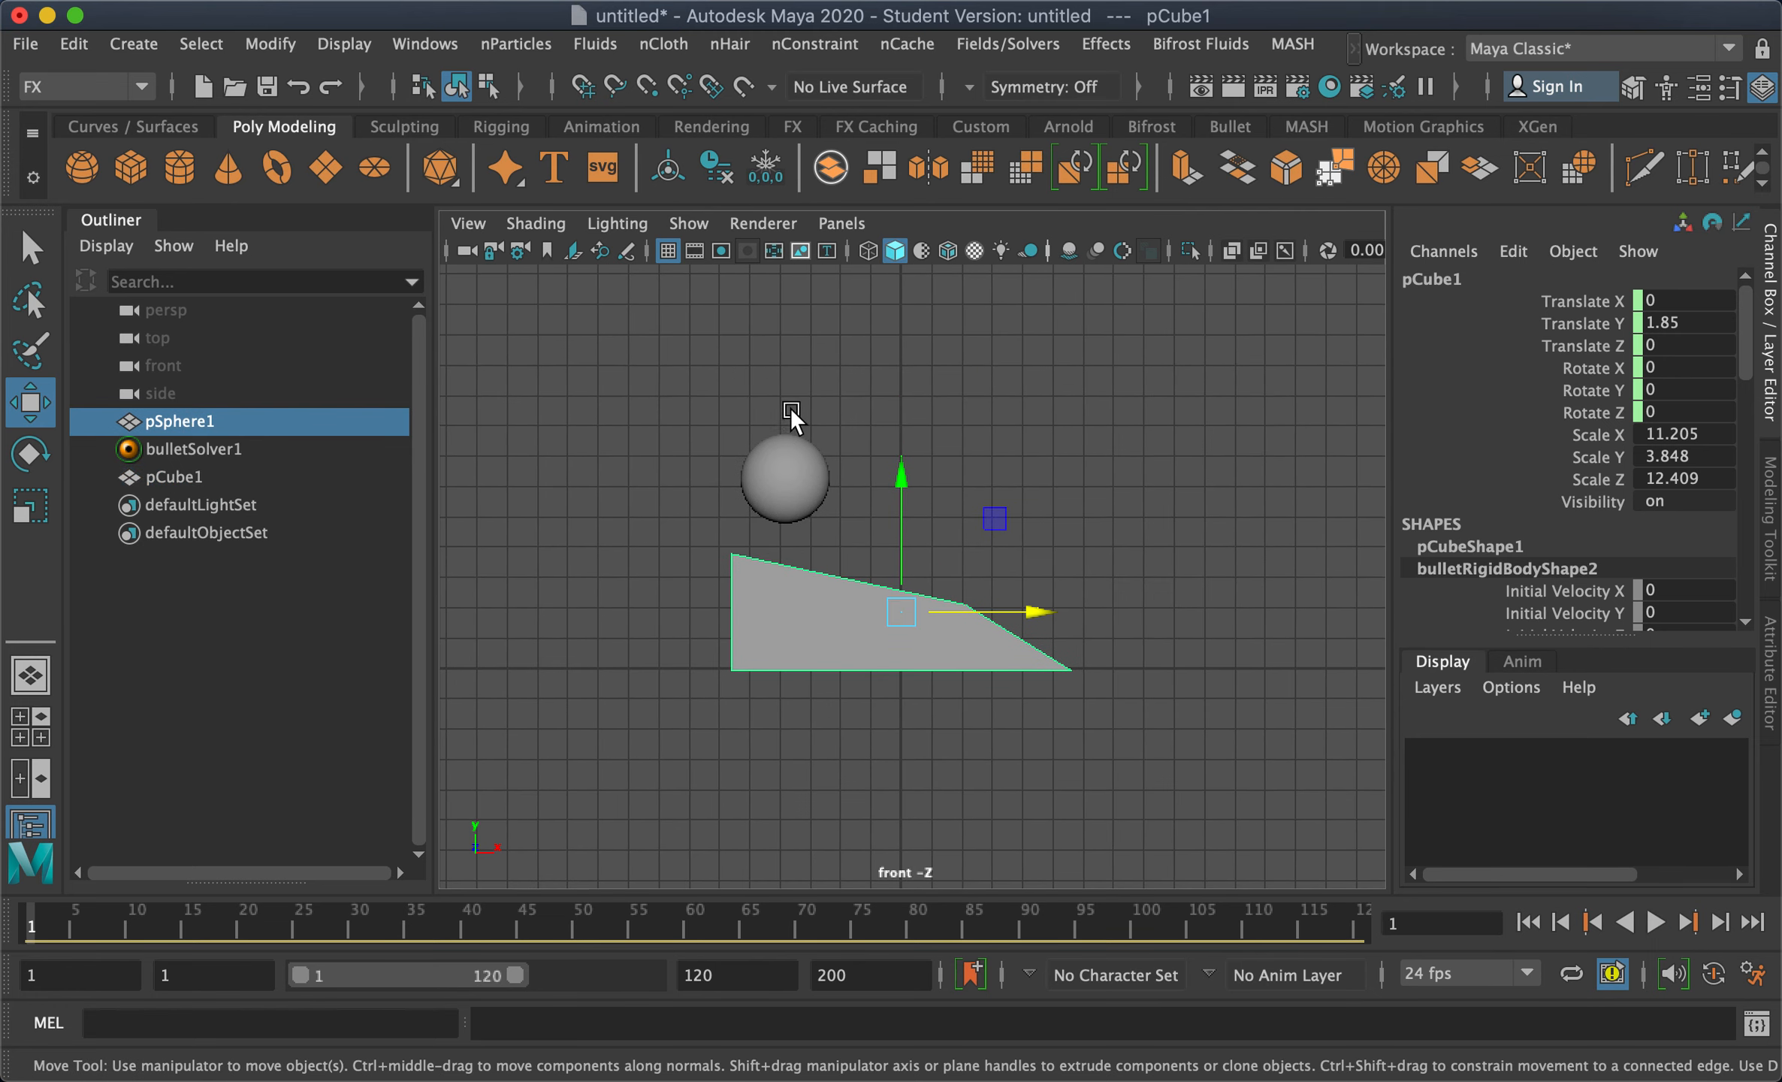
drag(781, 422, 788, 322)
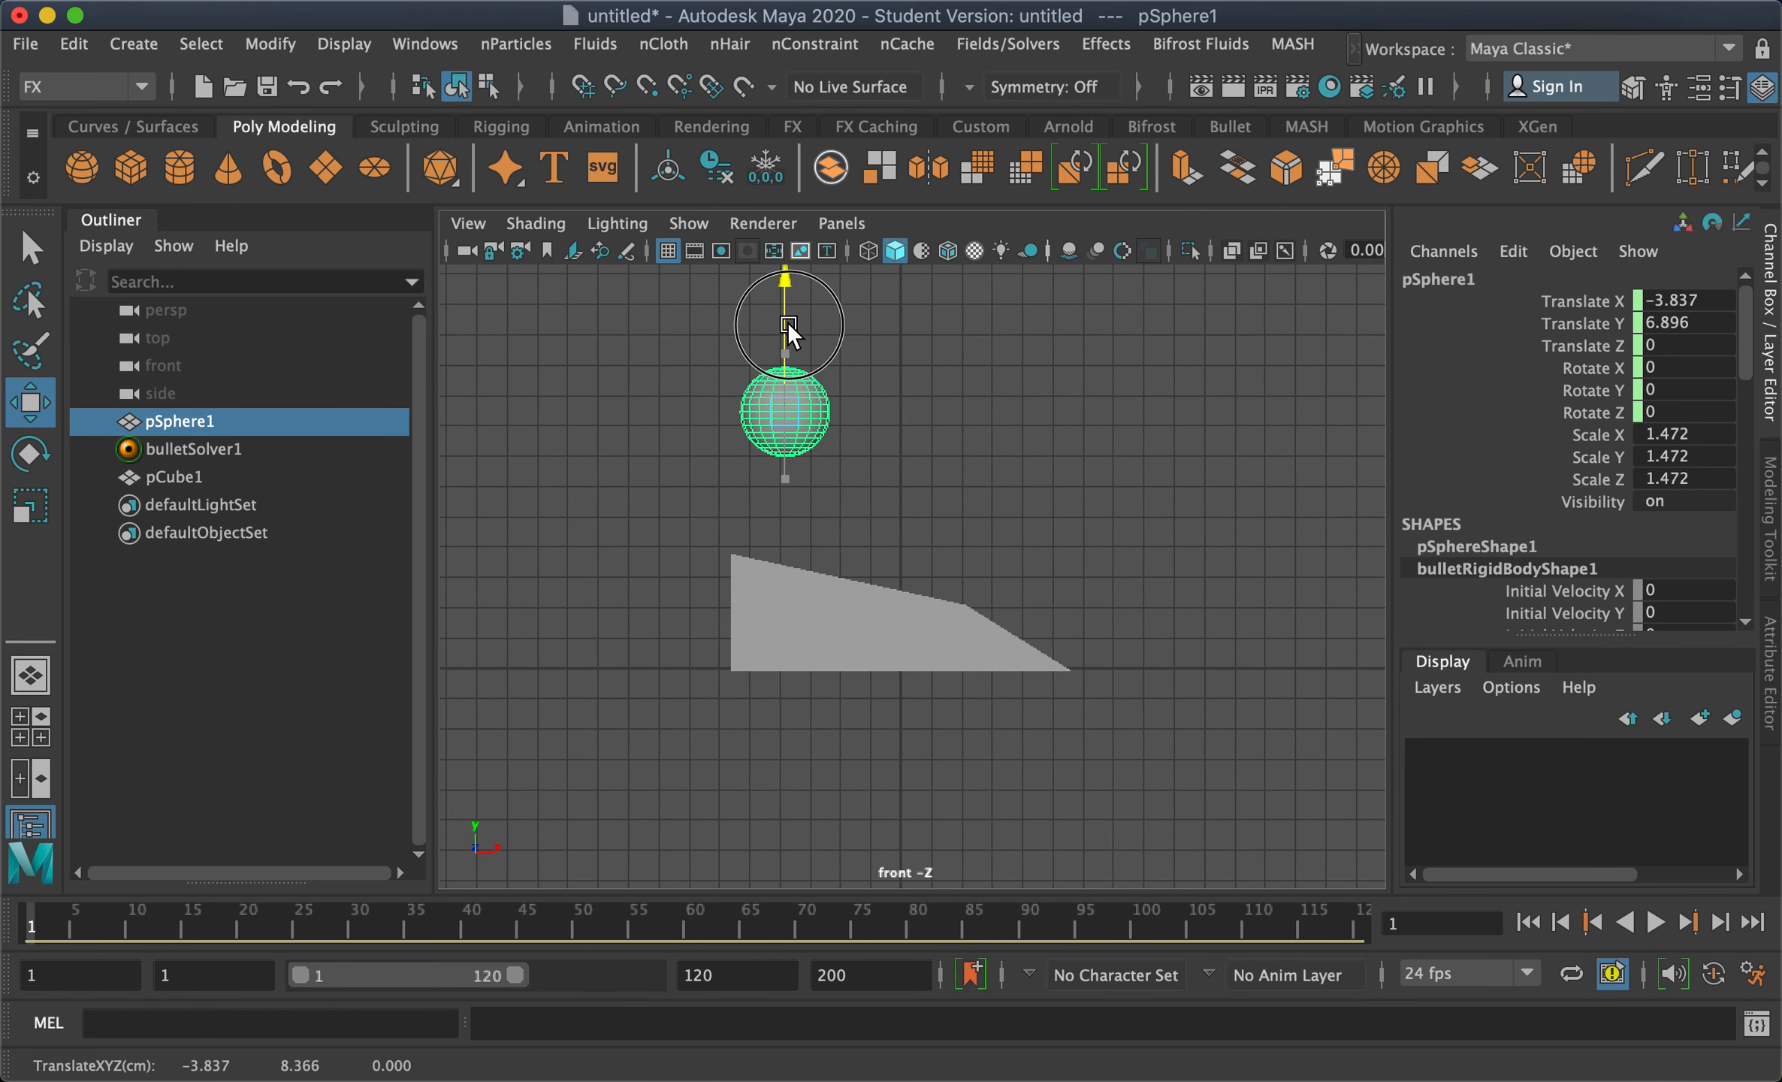
Select the ramp, switch to the perspective view and examine its rigid body attributes down to Collider Shape Type
click(849, 606)
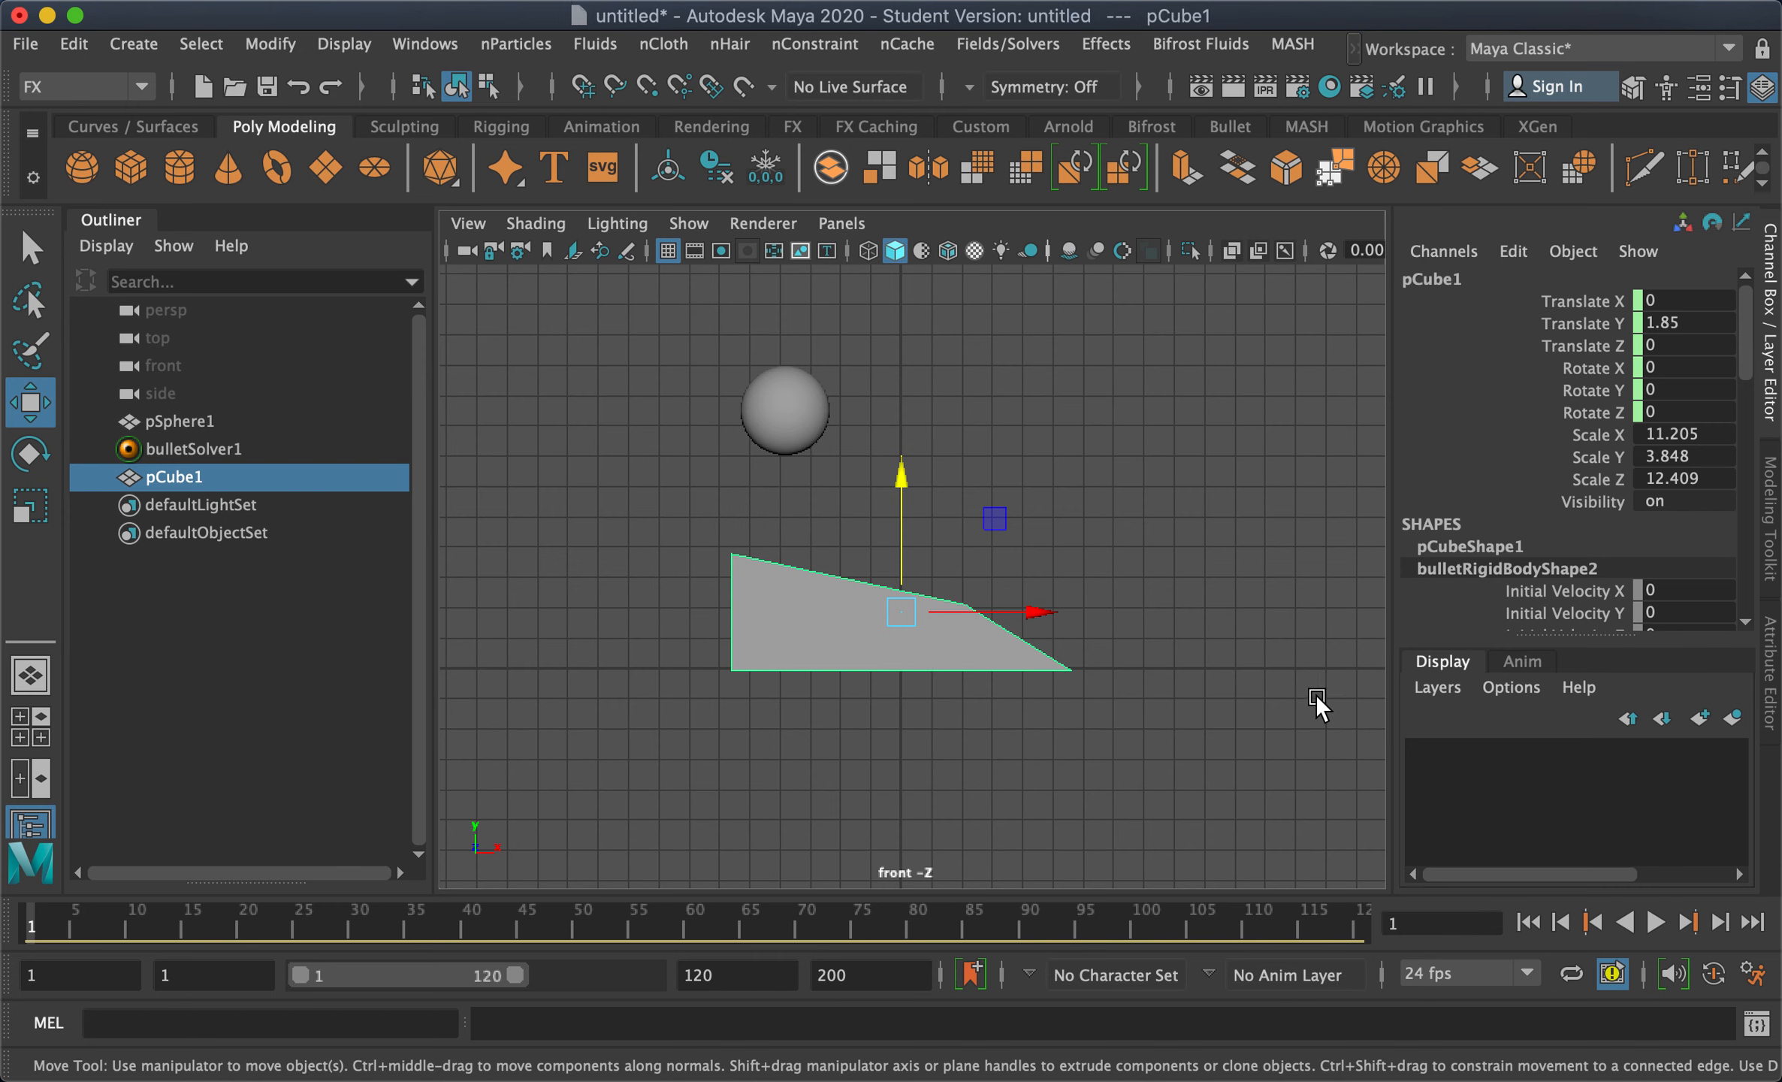
key(space)
drag(979, 644, 1029, 594)
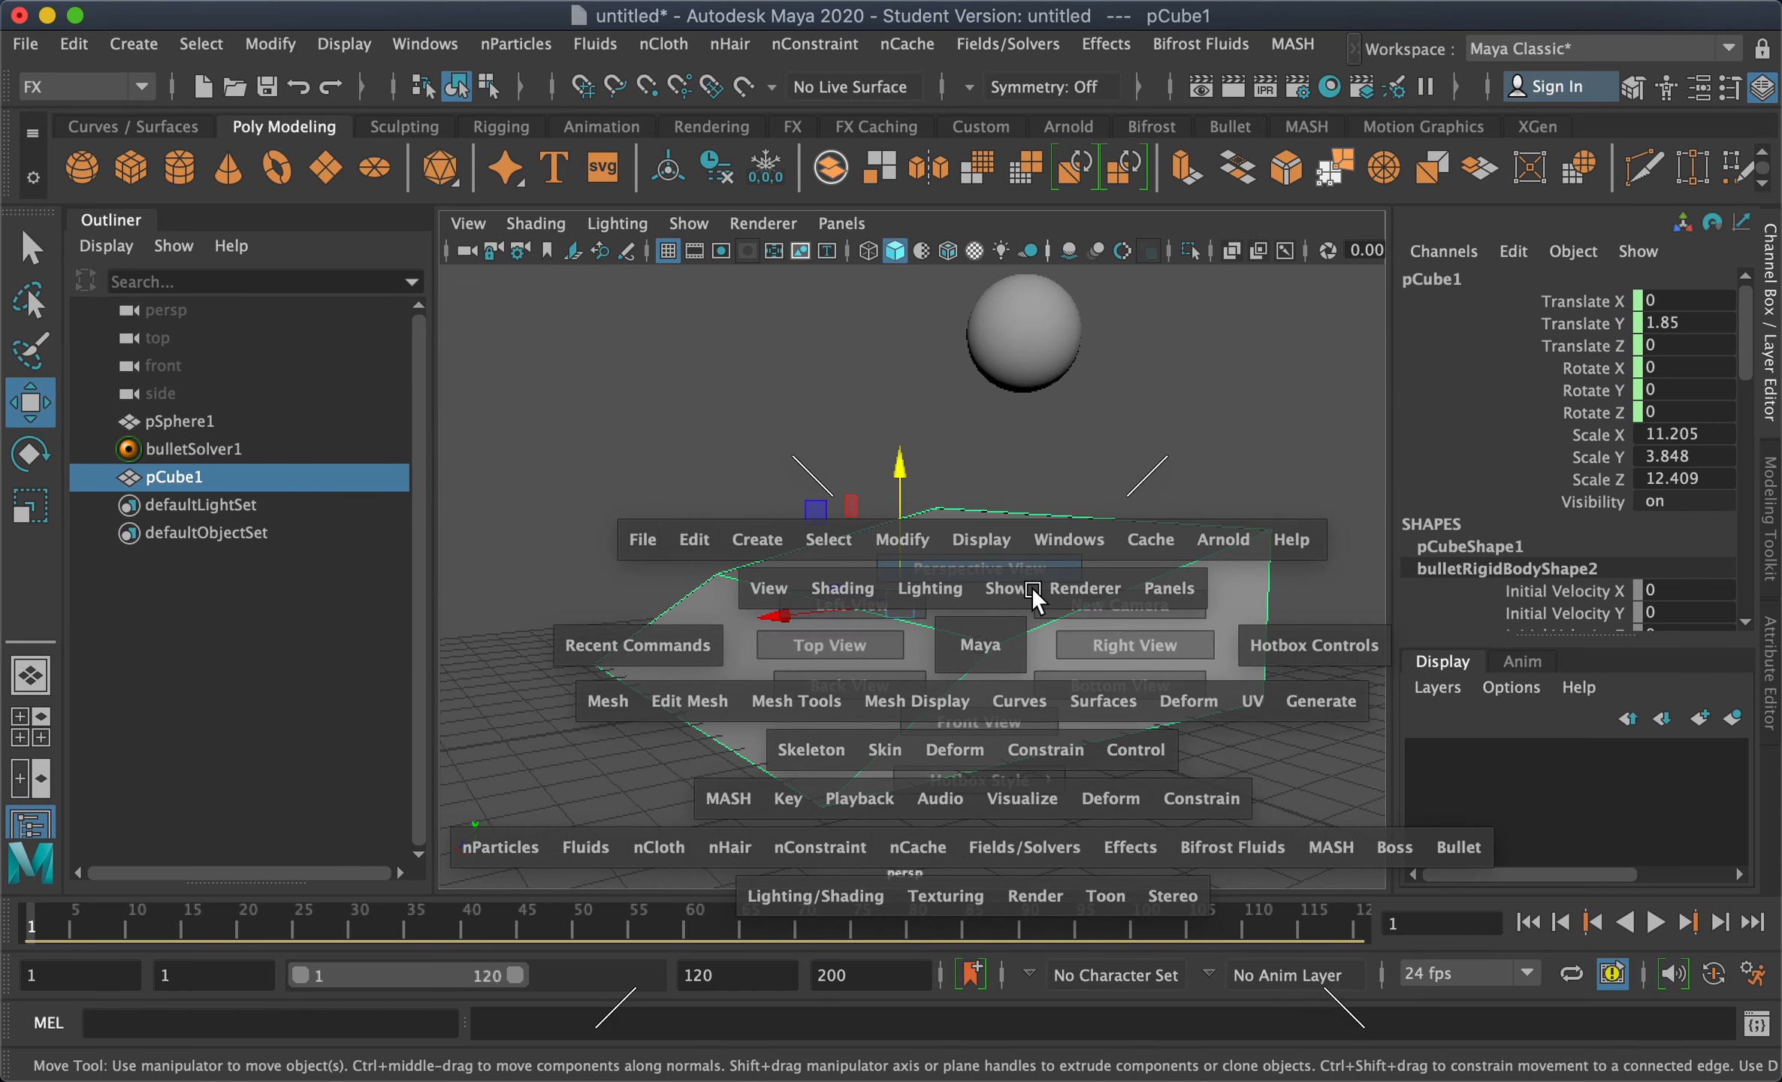
scroll(1544, 535, down, 5)
scroll(1544, 535, down, 8)
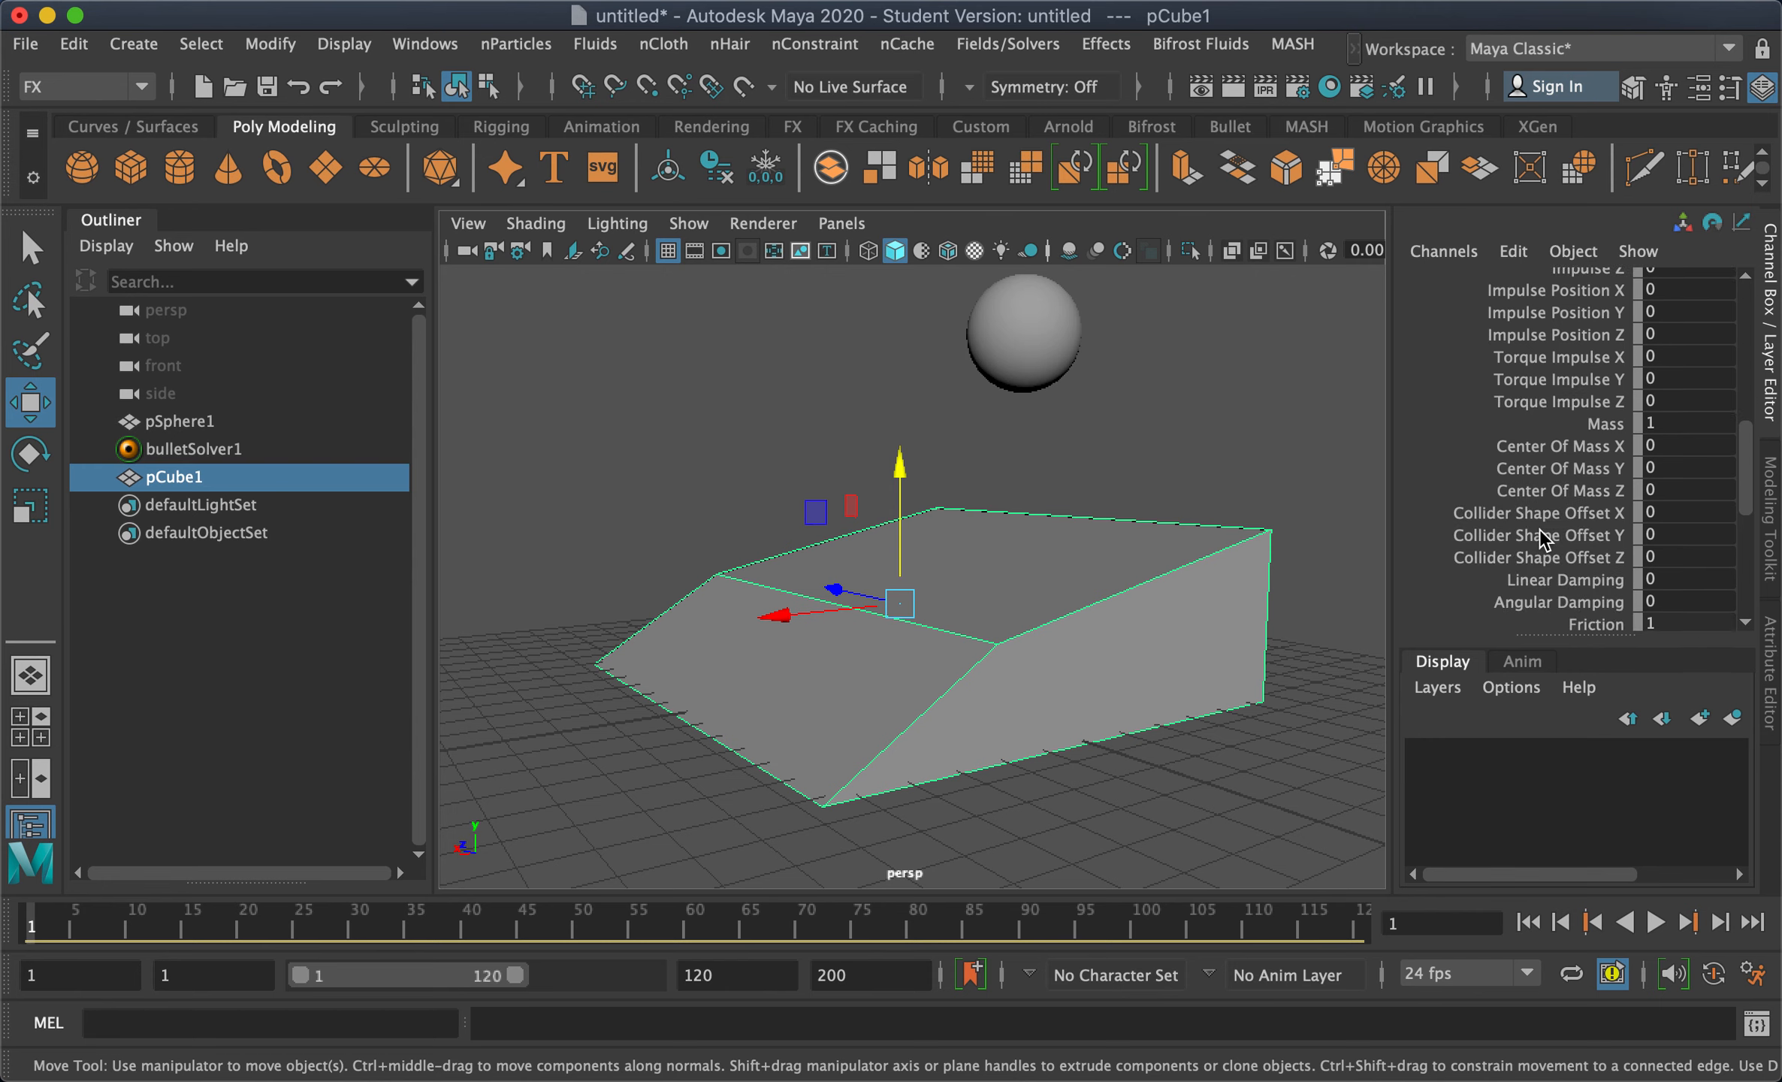
click(1562, 483)
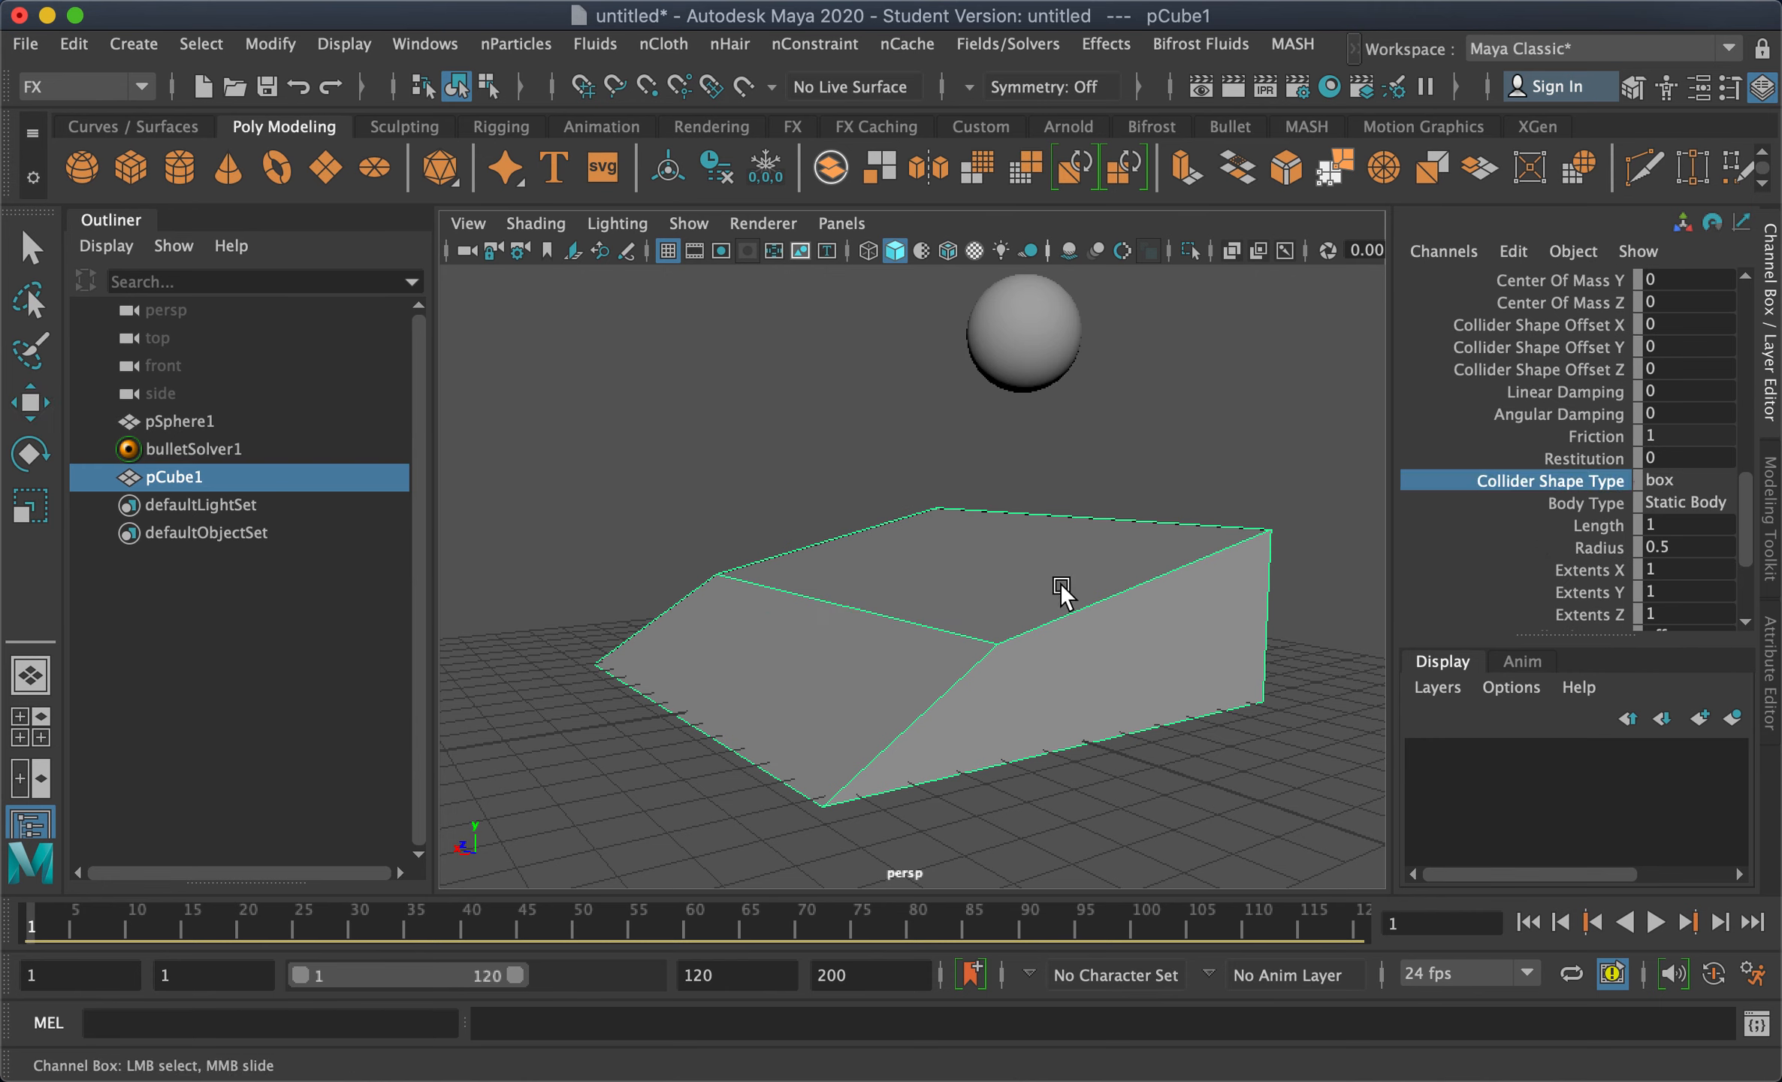
Play the simulation in a close front view to check where the sphere meets the ramp's box collider, then stop it
alt+drag(917, 610, 940, 644)
key(space)
alt+right_drag(714, 610, 862, 614)
alt+middle_drag(862, 614, 819, 623)
alt+right_drag(645, 652, 875, 657)
alt+middle_drag(877, 657, 953, 650)
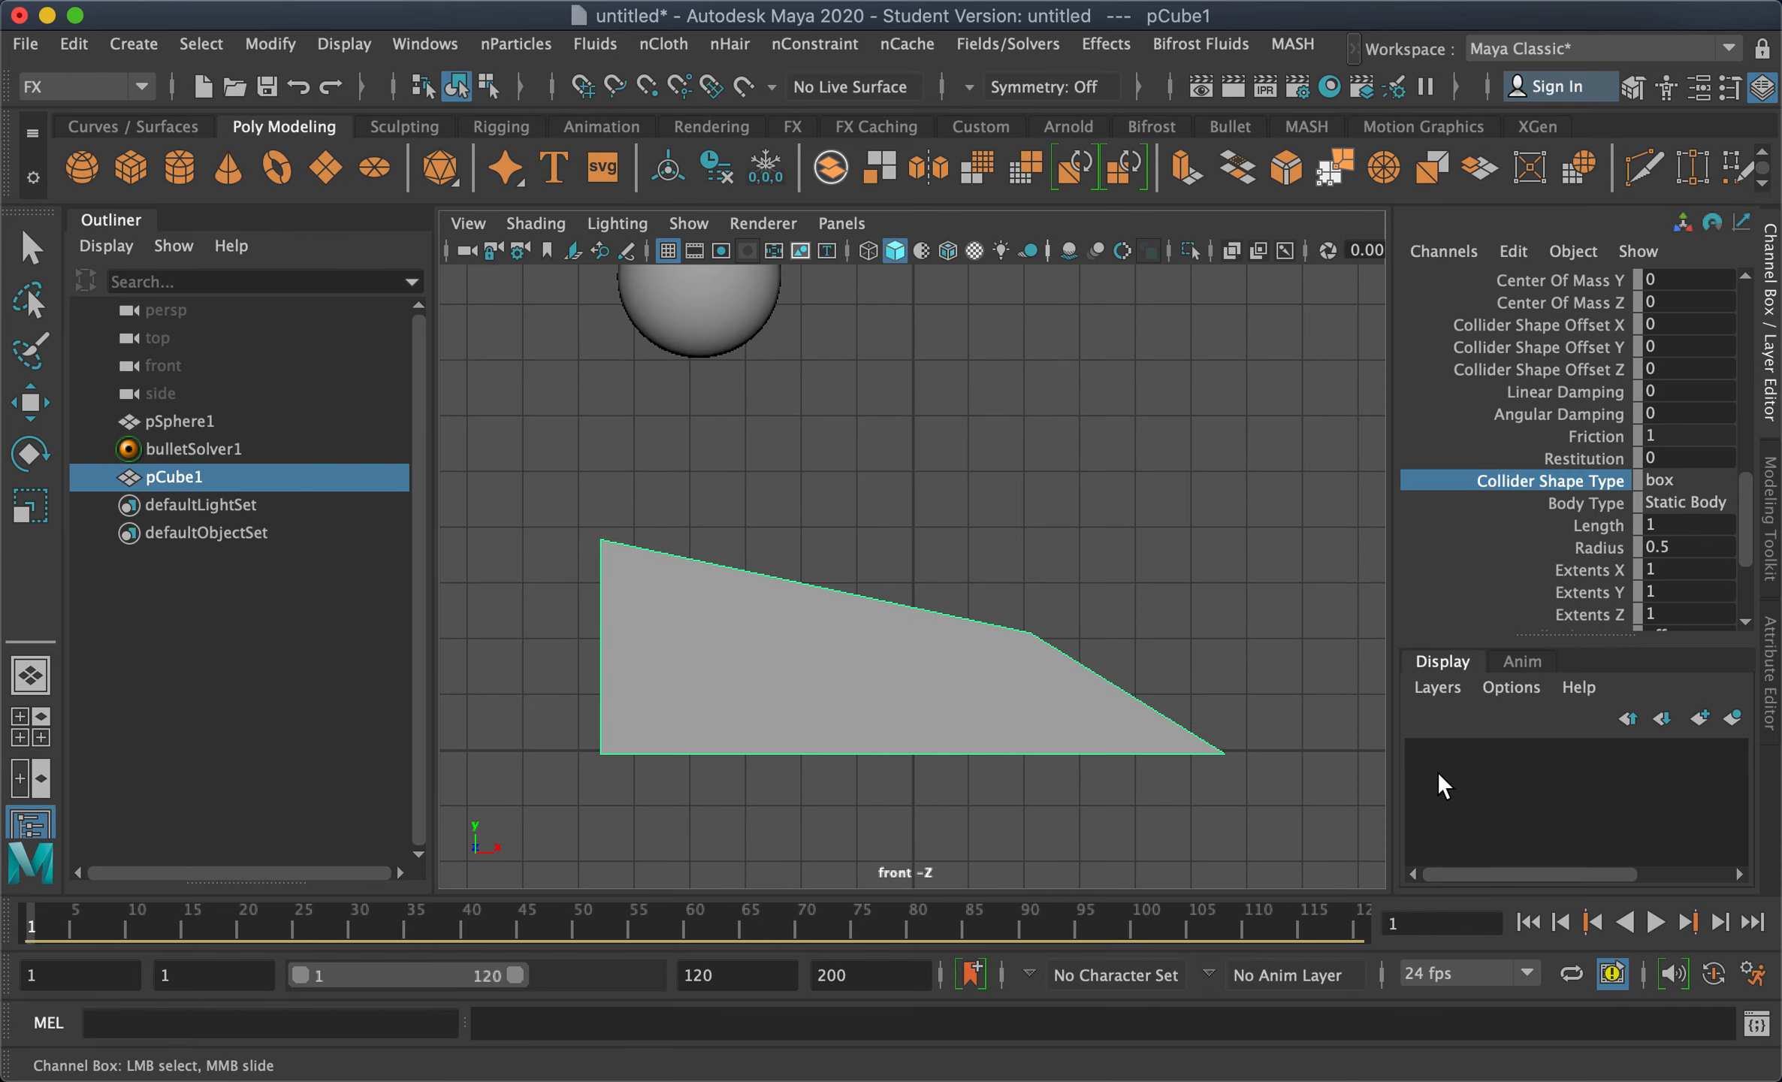
click(1657, 922)
click(1657, 922)
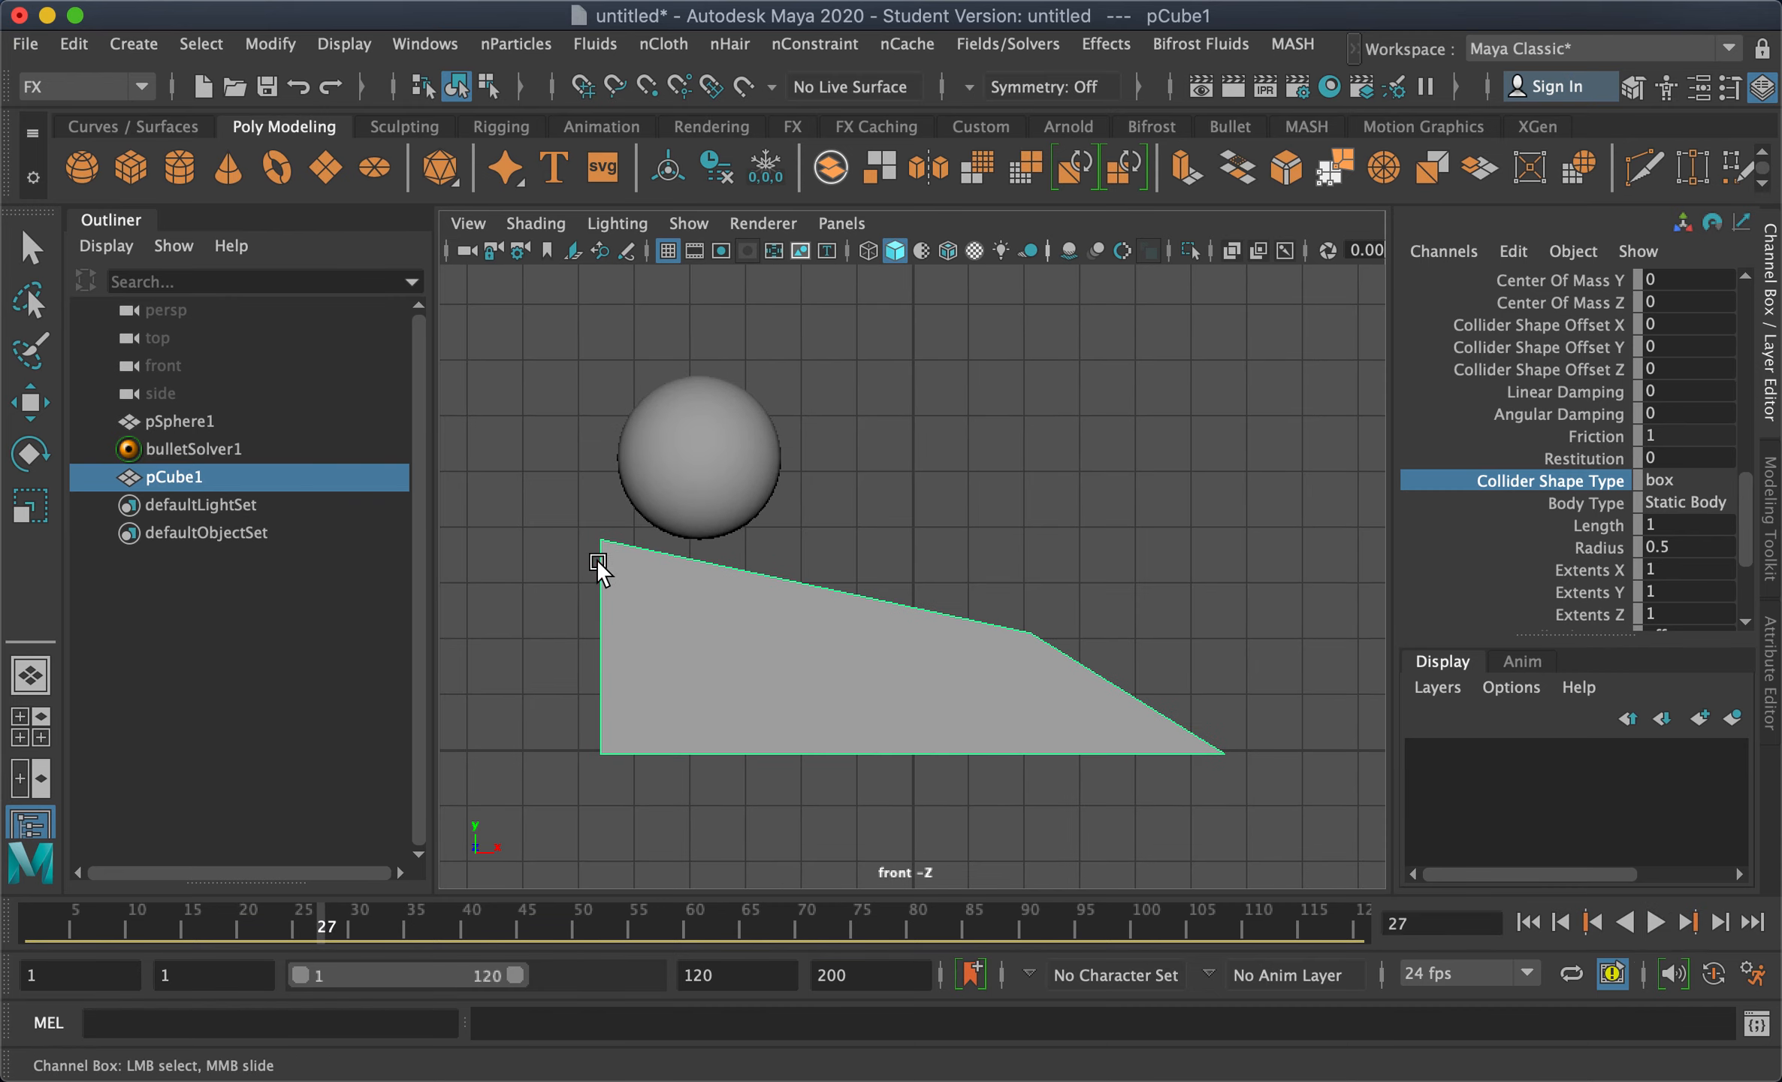
Set the ramp's Collider Shape Type to hull
drag(589, 536, 1234, 759)
click(786, 688)
click(1675, 484)
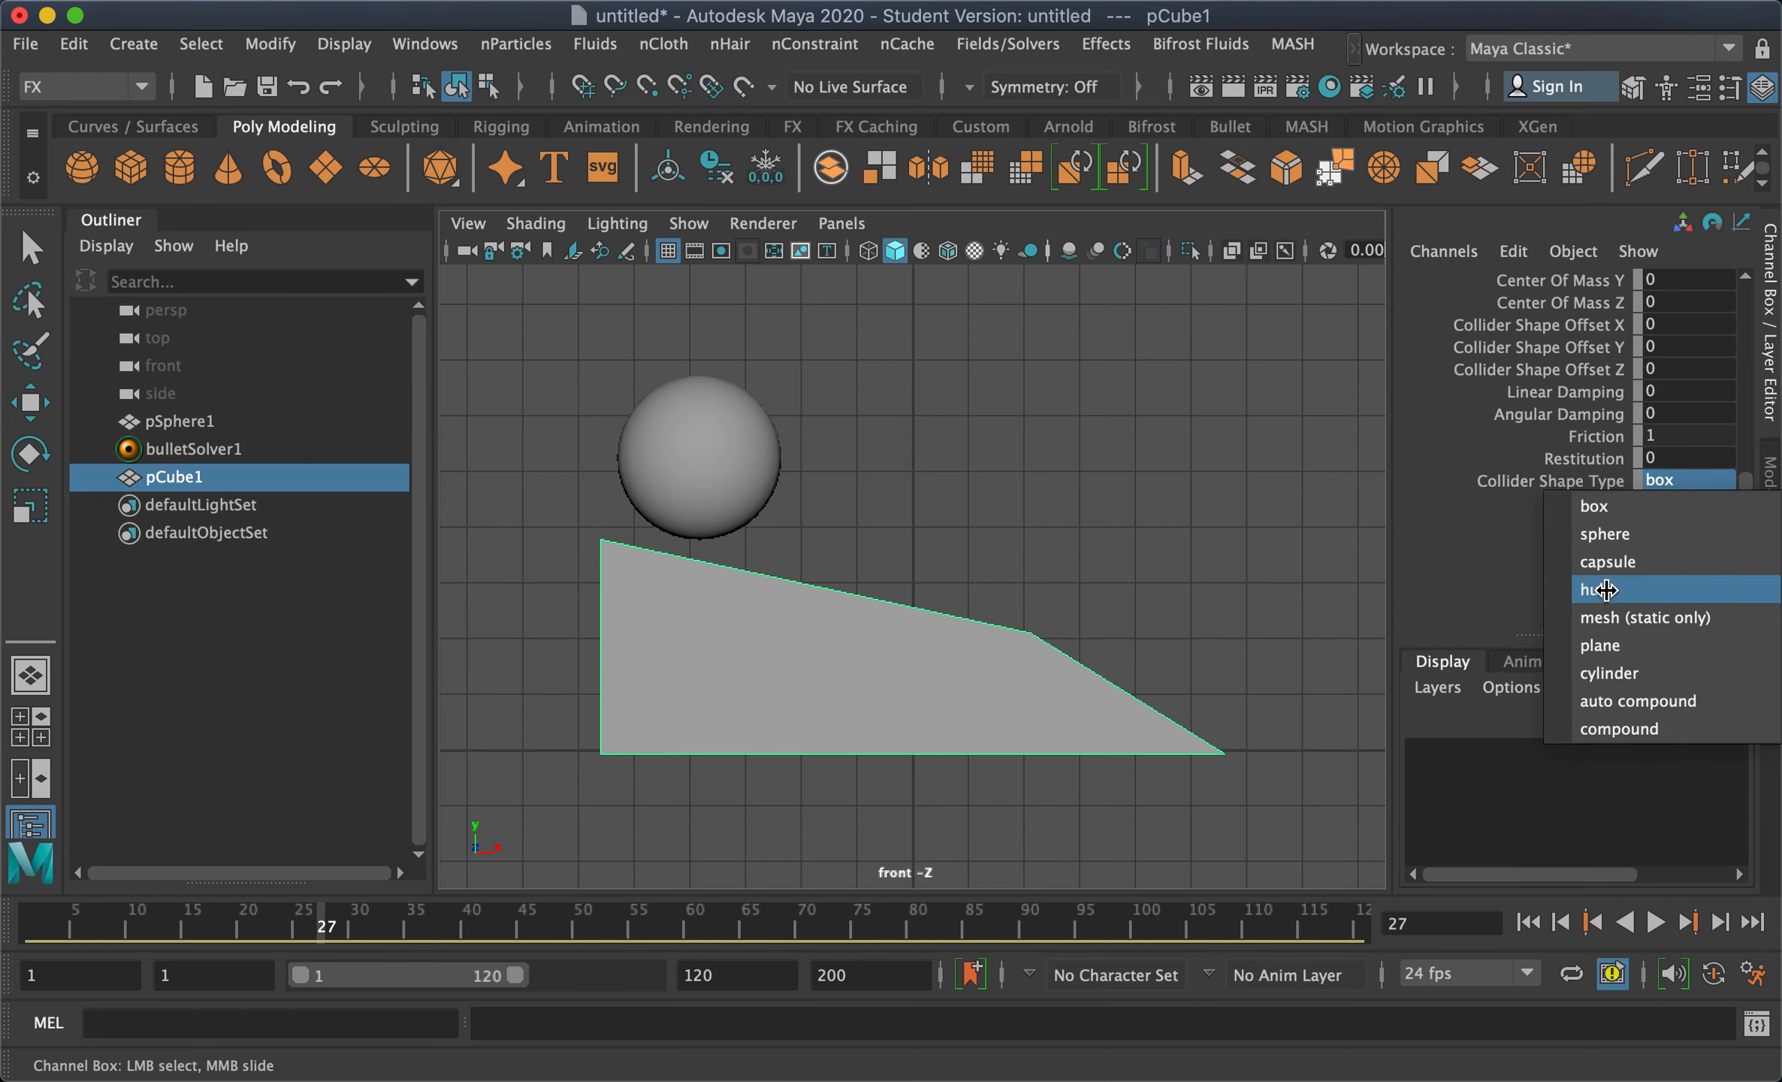
click(1606, 590)
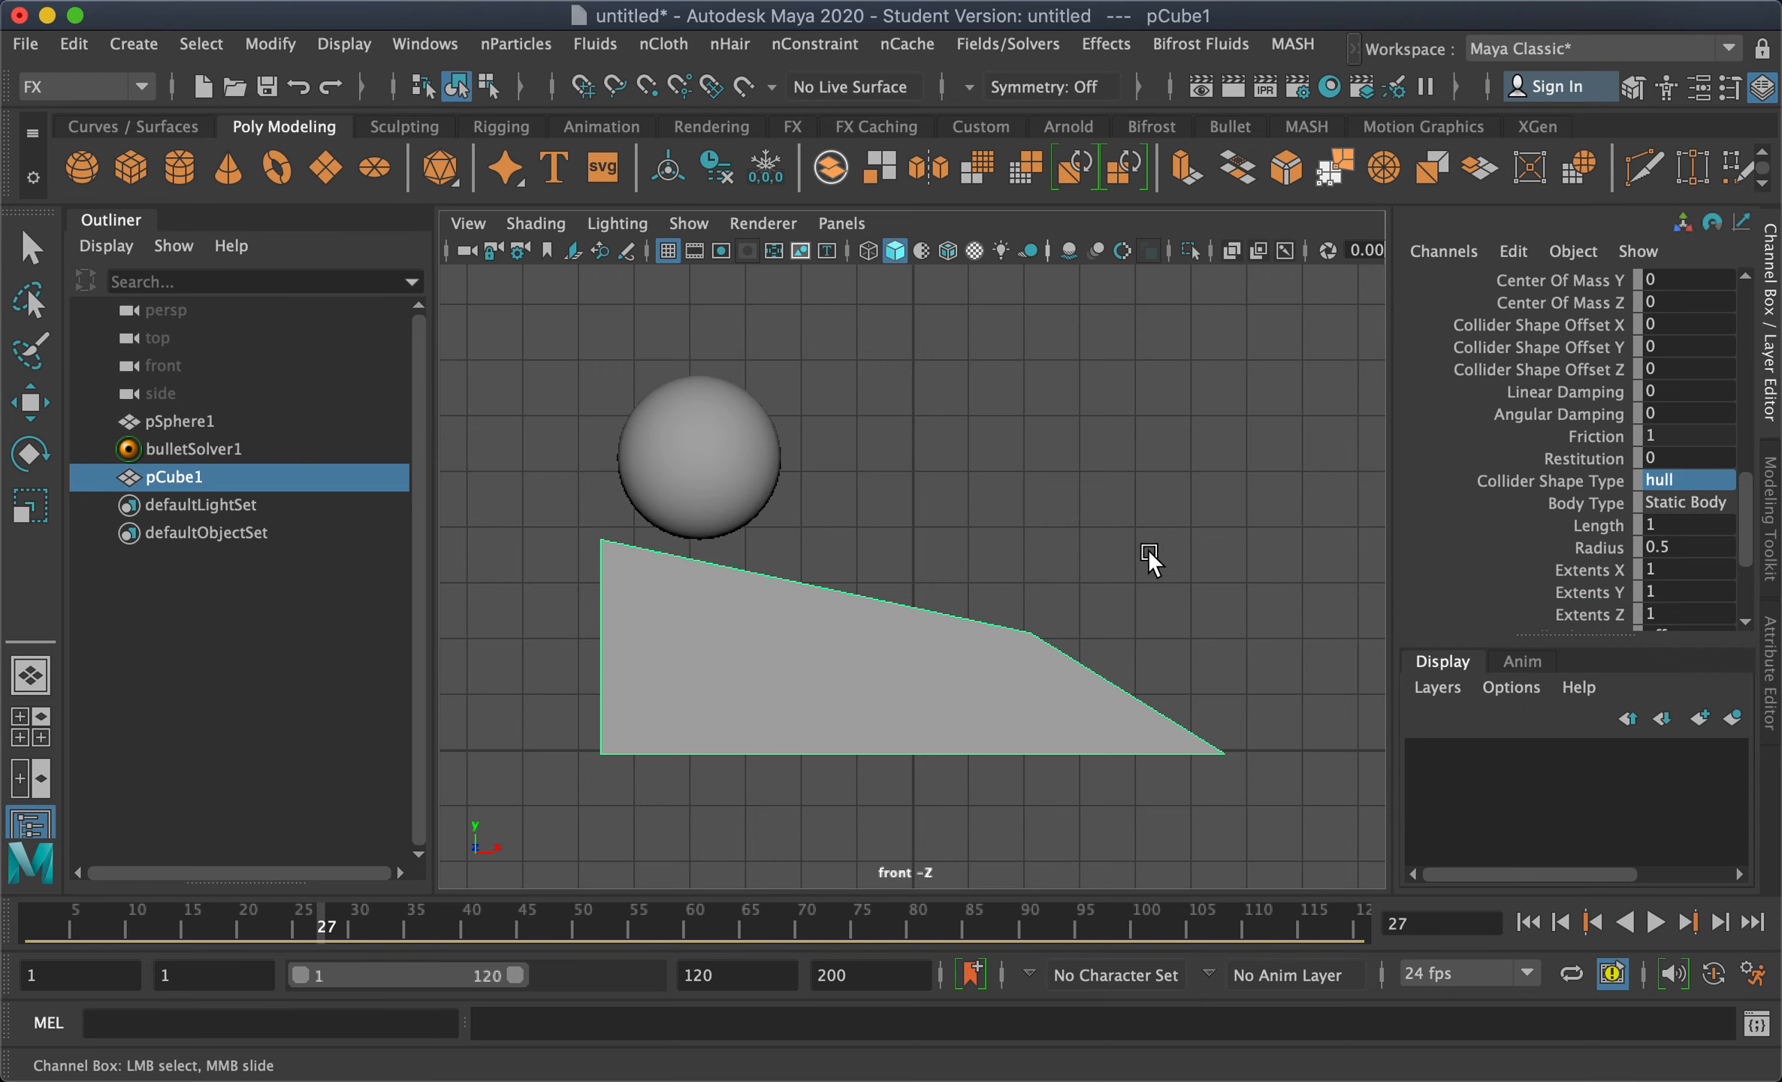
Replay the simulation from the first frame to test the sphere rolling on the ramp's hull collider
click(1657, 918)
key(Escape)
click(1529, 921)
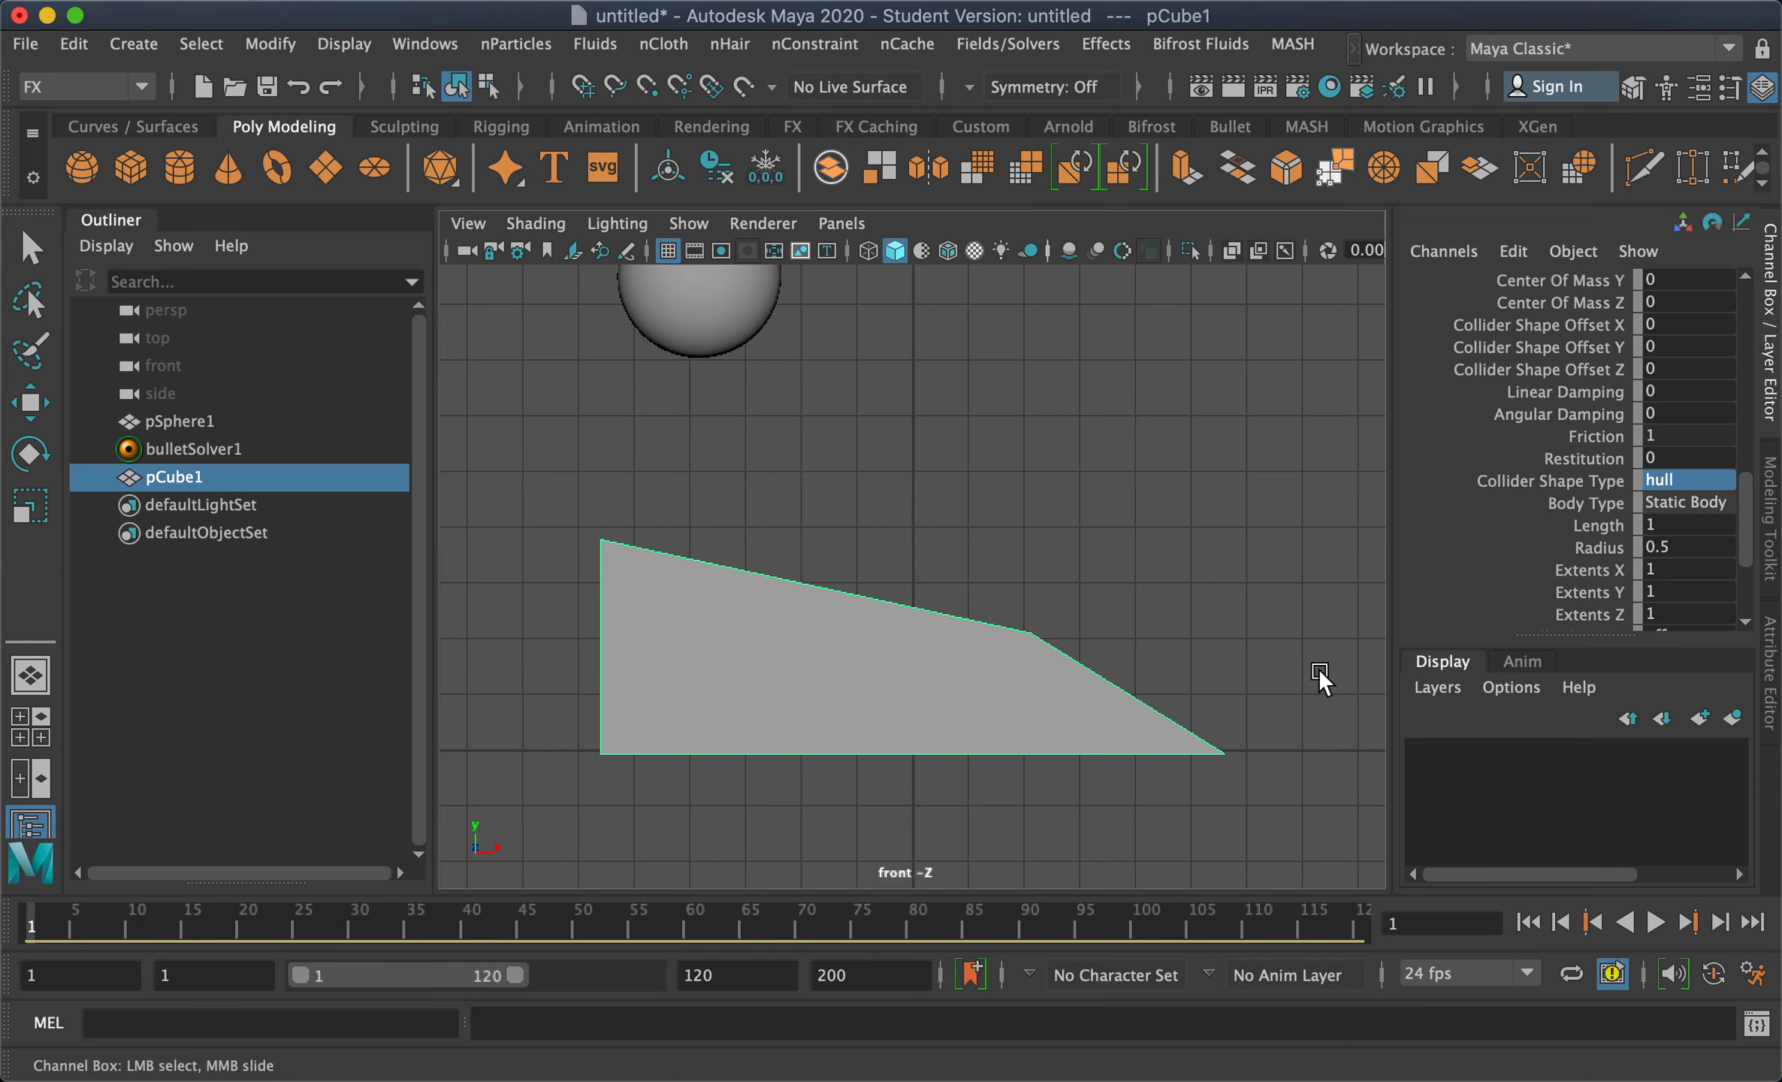
click(1663, 924)
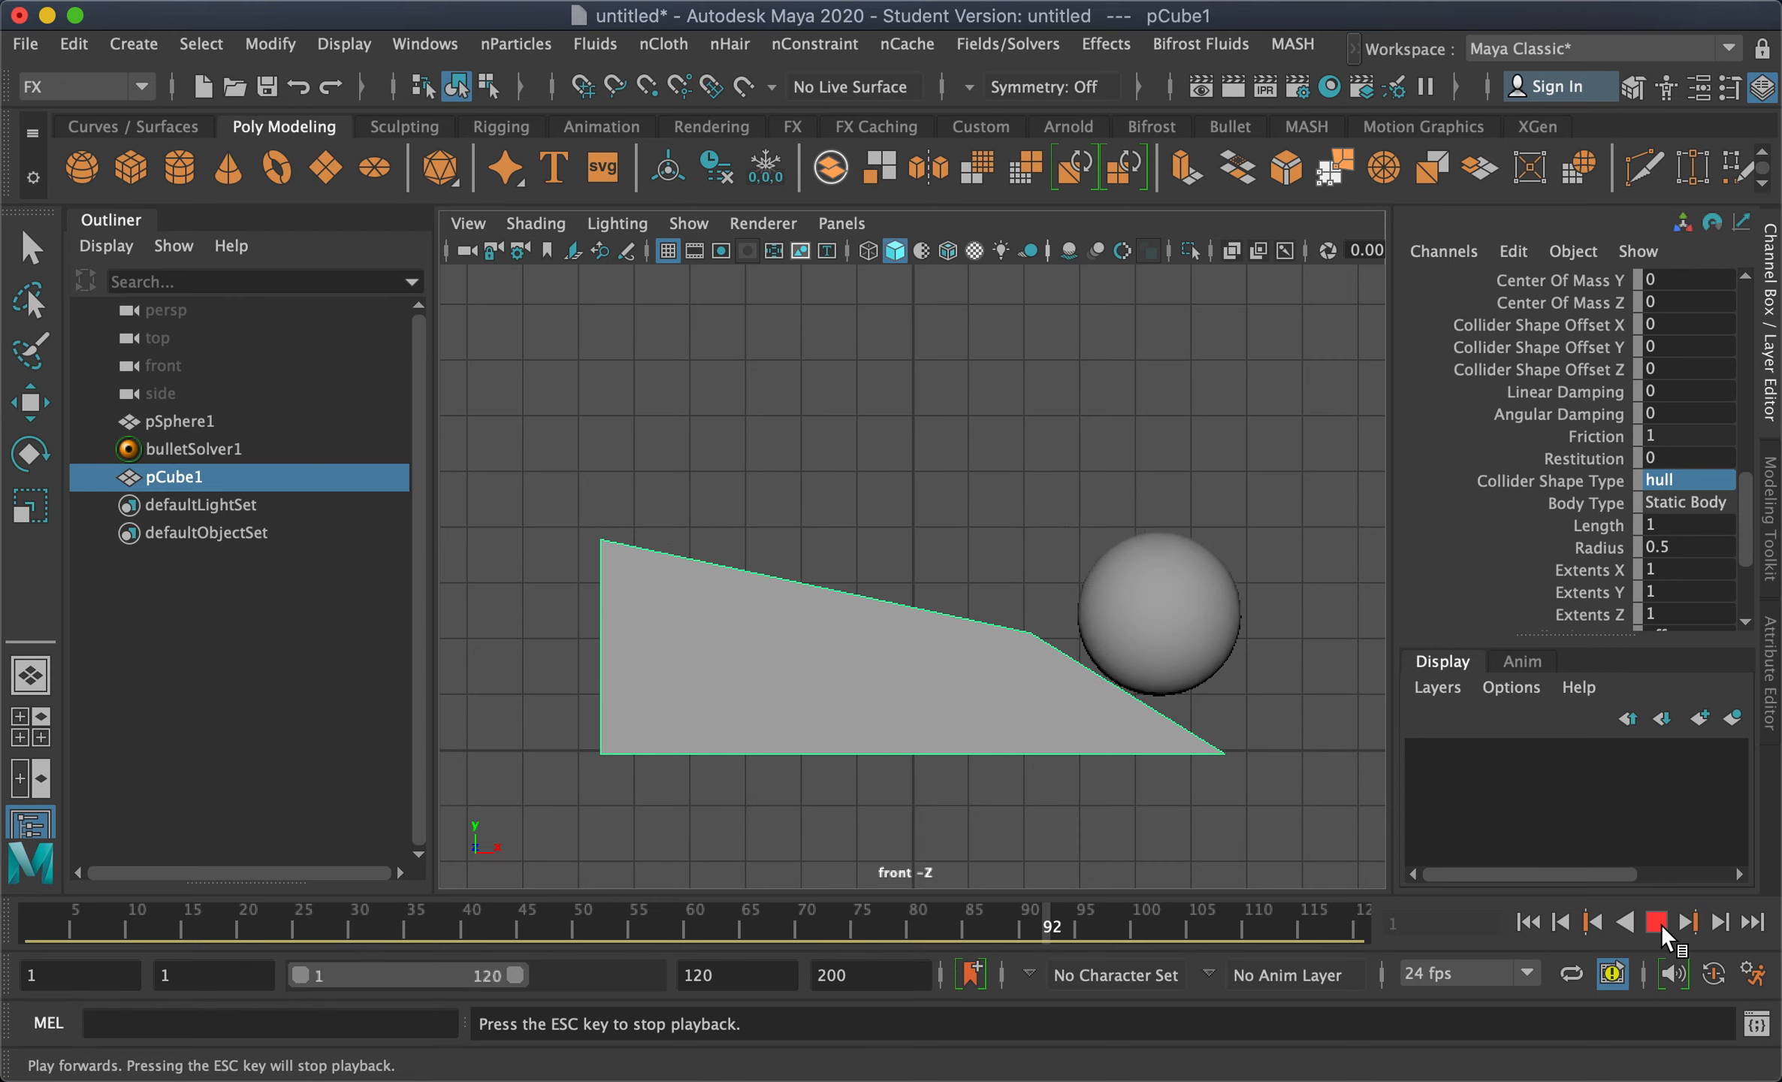
click(1658, 922)
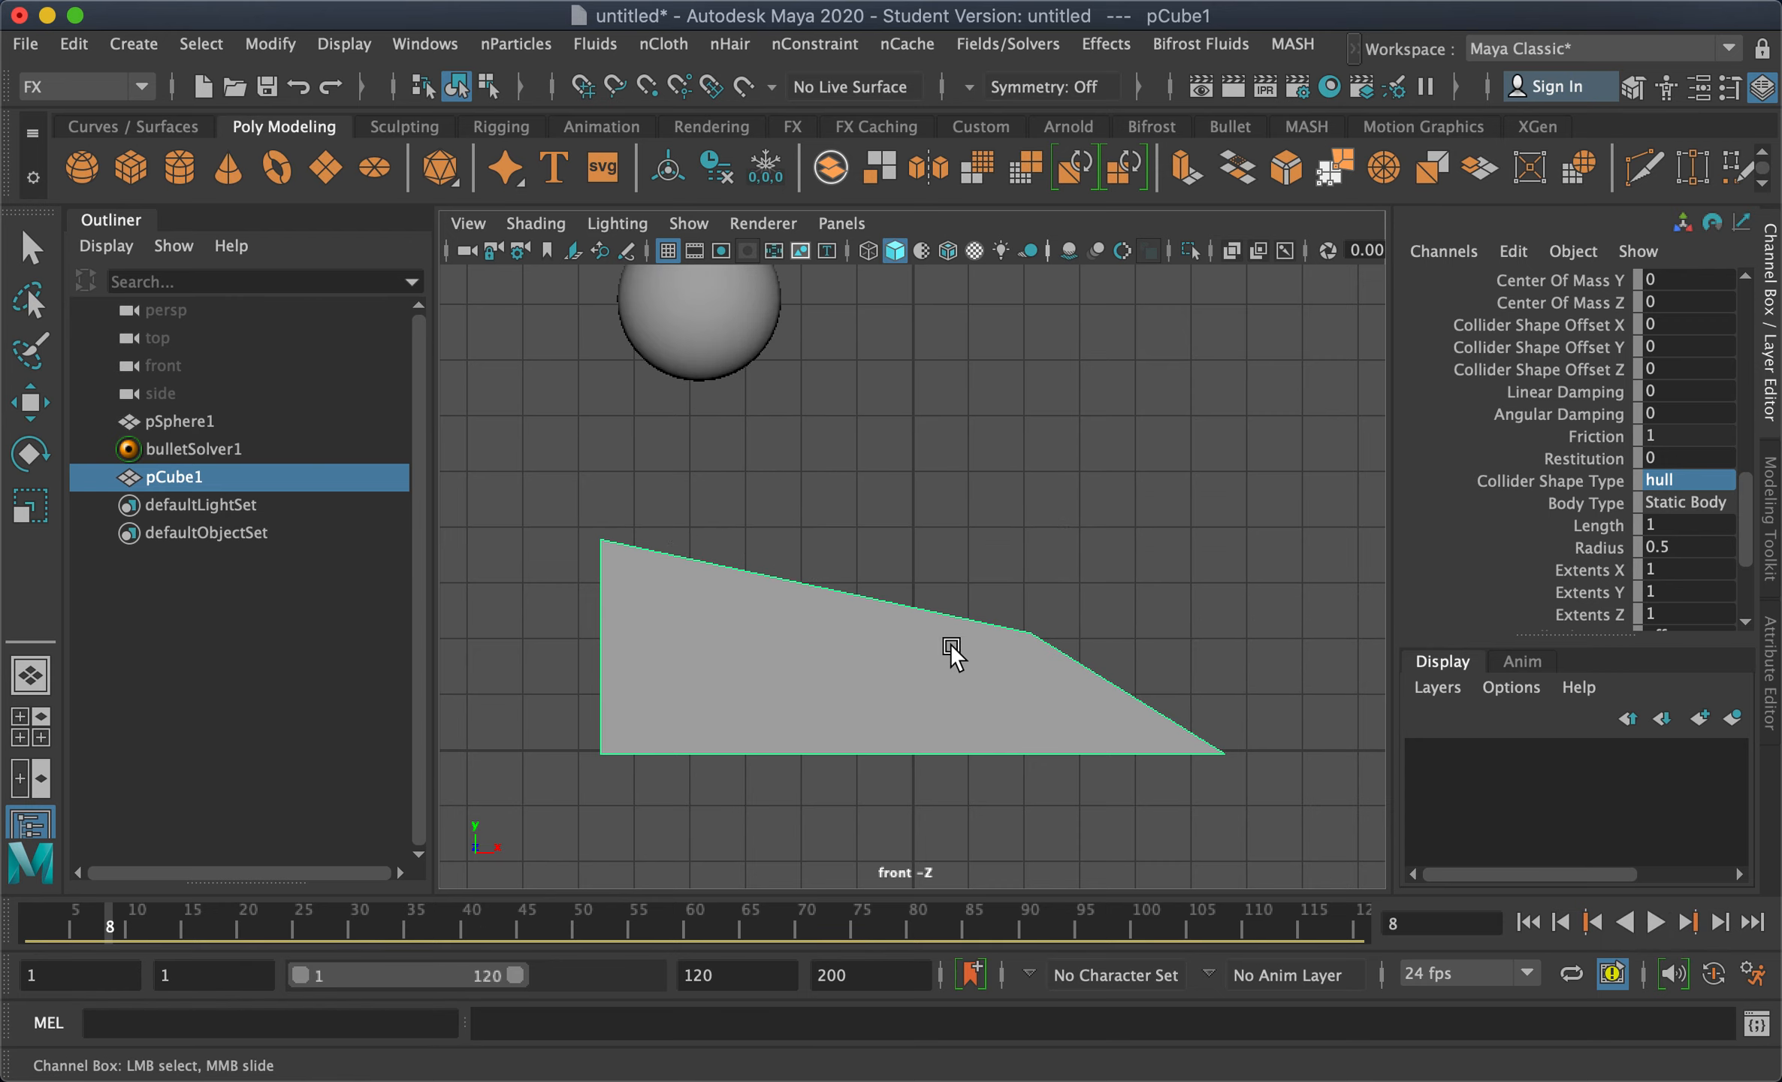
Play the simulation with the area beyond the ramp's foot in view, pausing partway and resuming to check the roll-off
alt+right_drag(950, 645, 813, 653)
alt+middle_drag(863, 648, 751, 662)
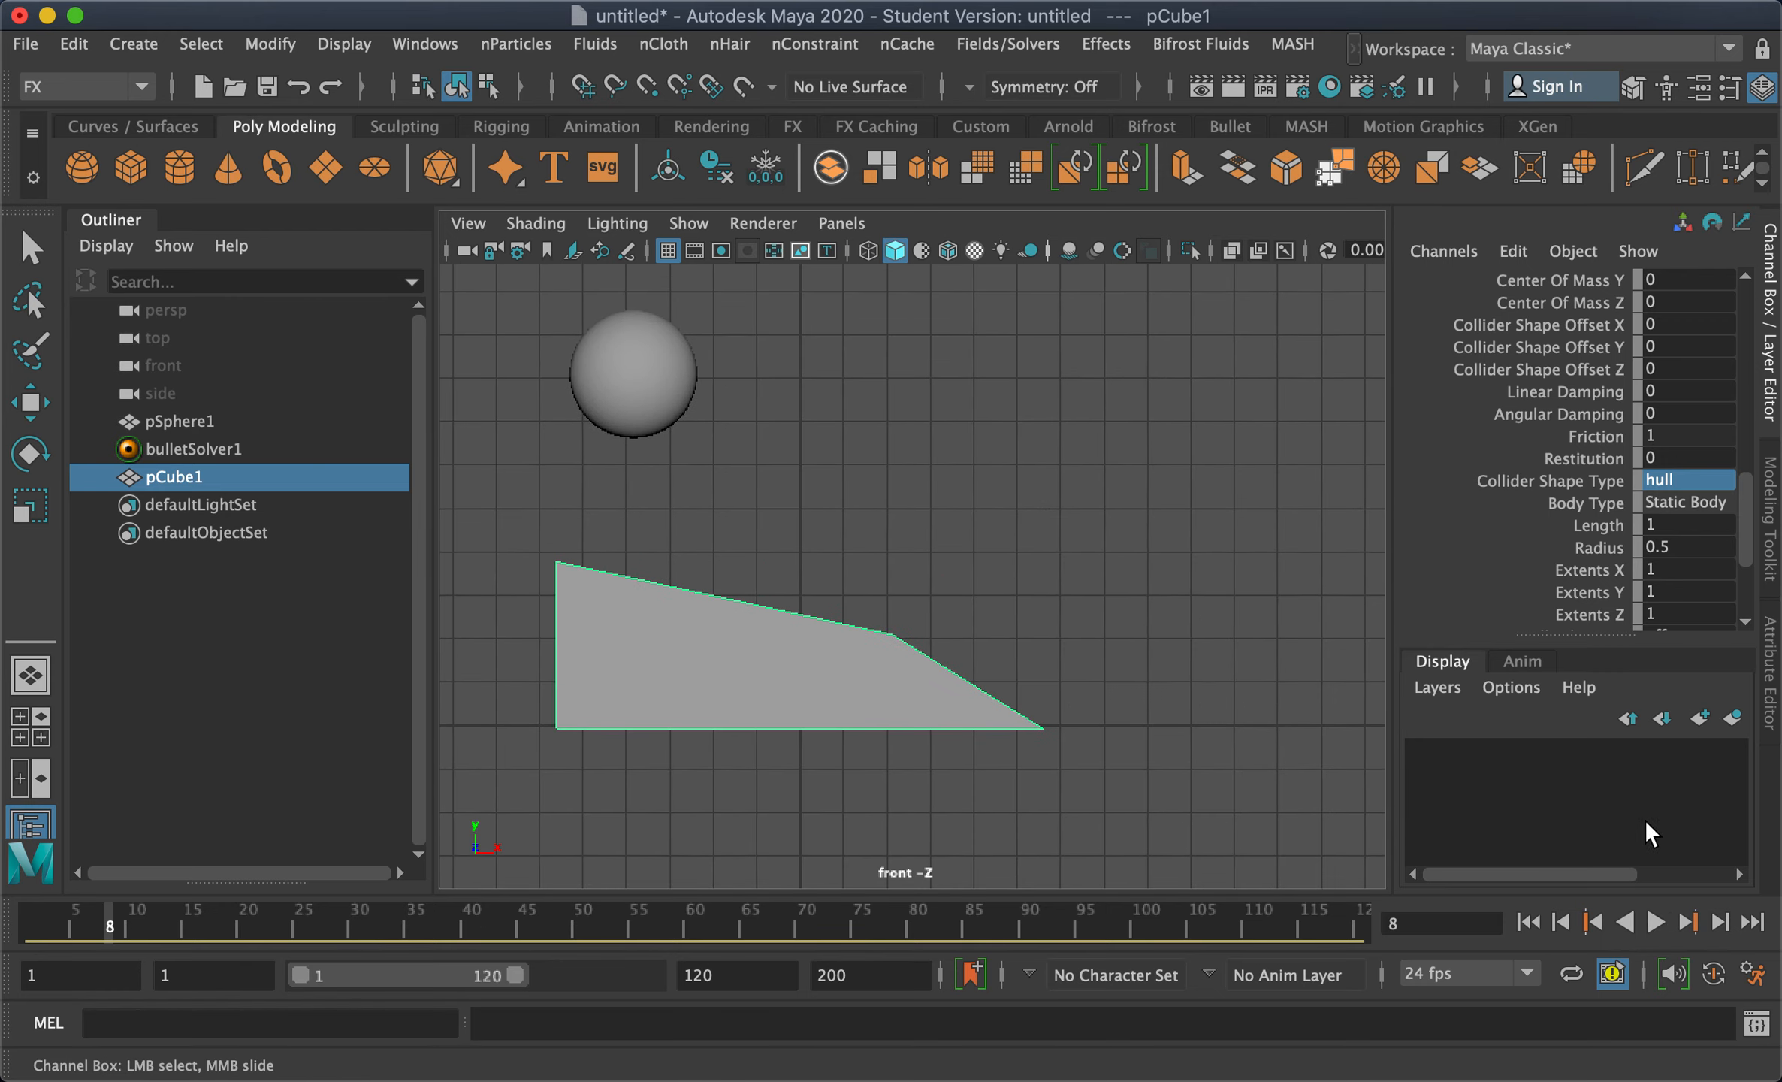
click(1660, 921)
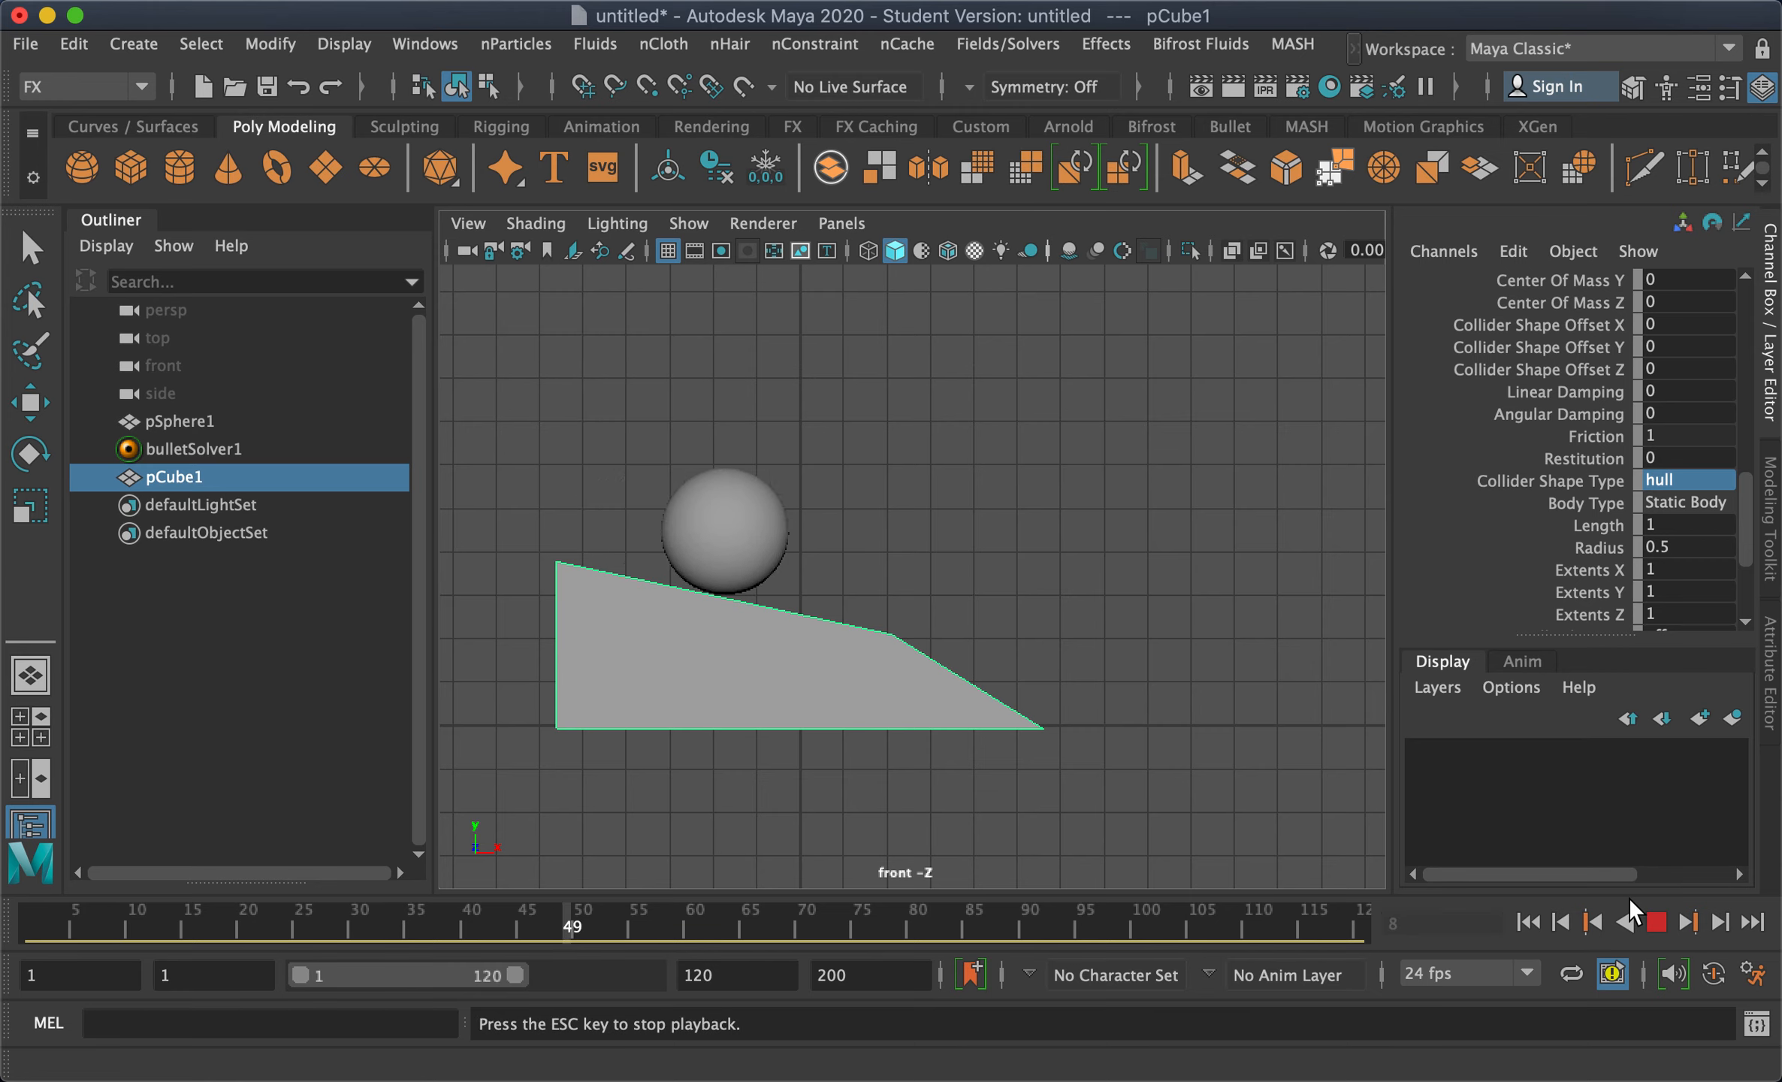
click(1658, 922)
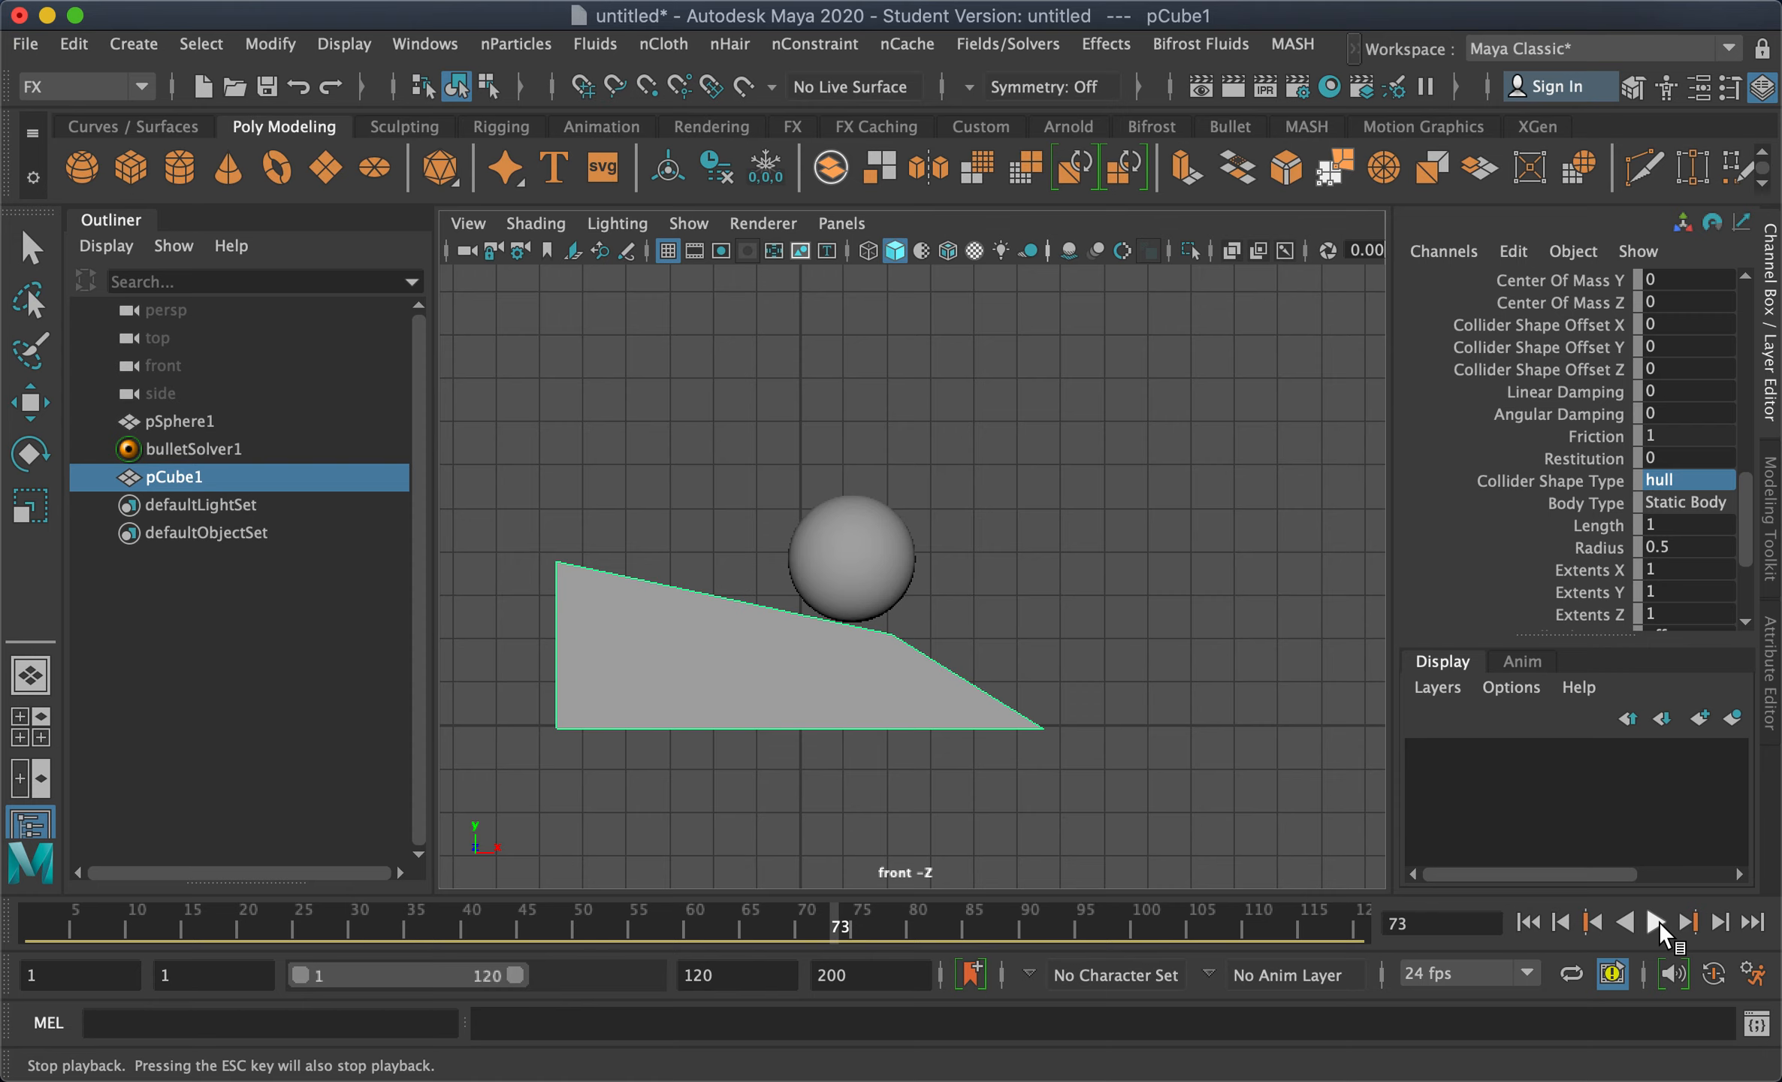
click(1659, 922)
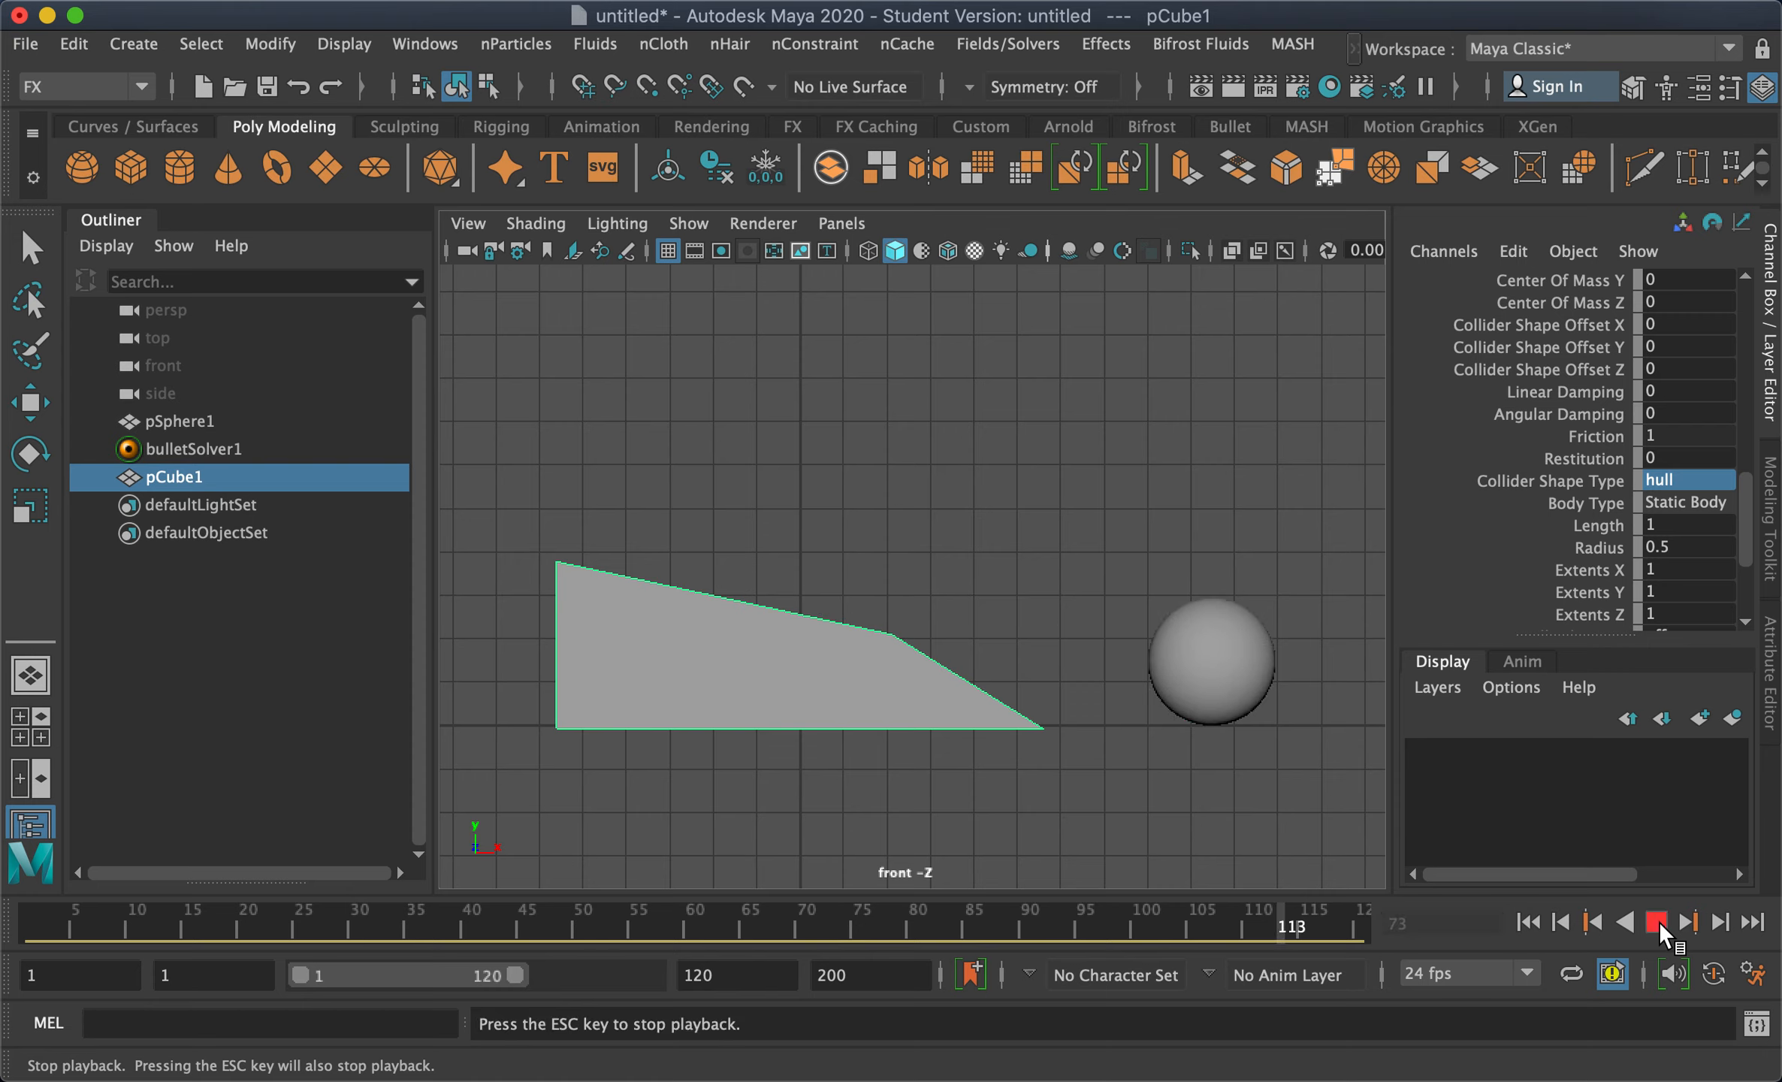
click(1659, 922)
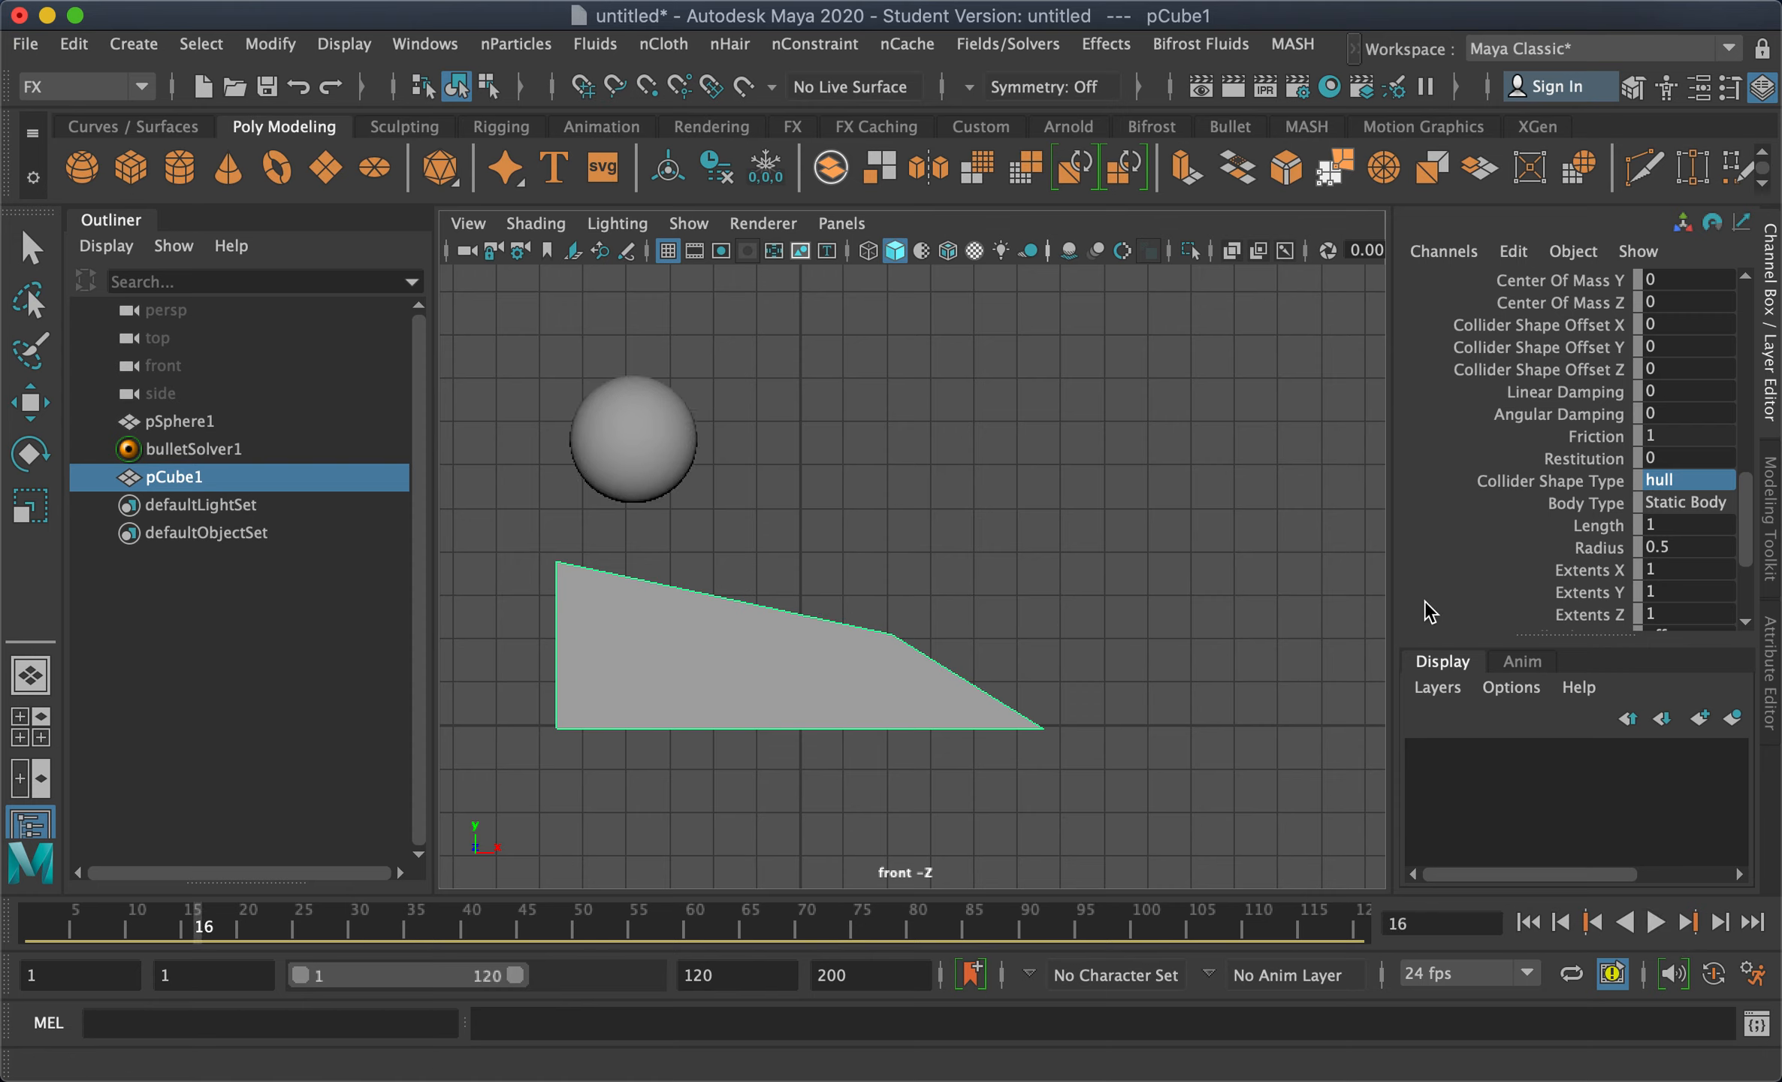
Set the ramp's rigid body Body Type to Kinematic RigidBody
key(w)
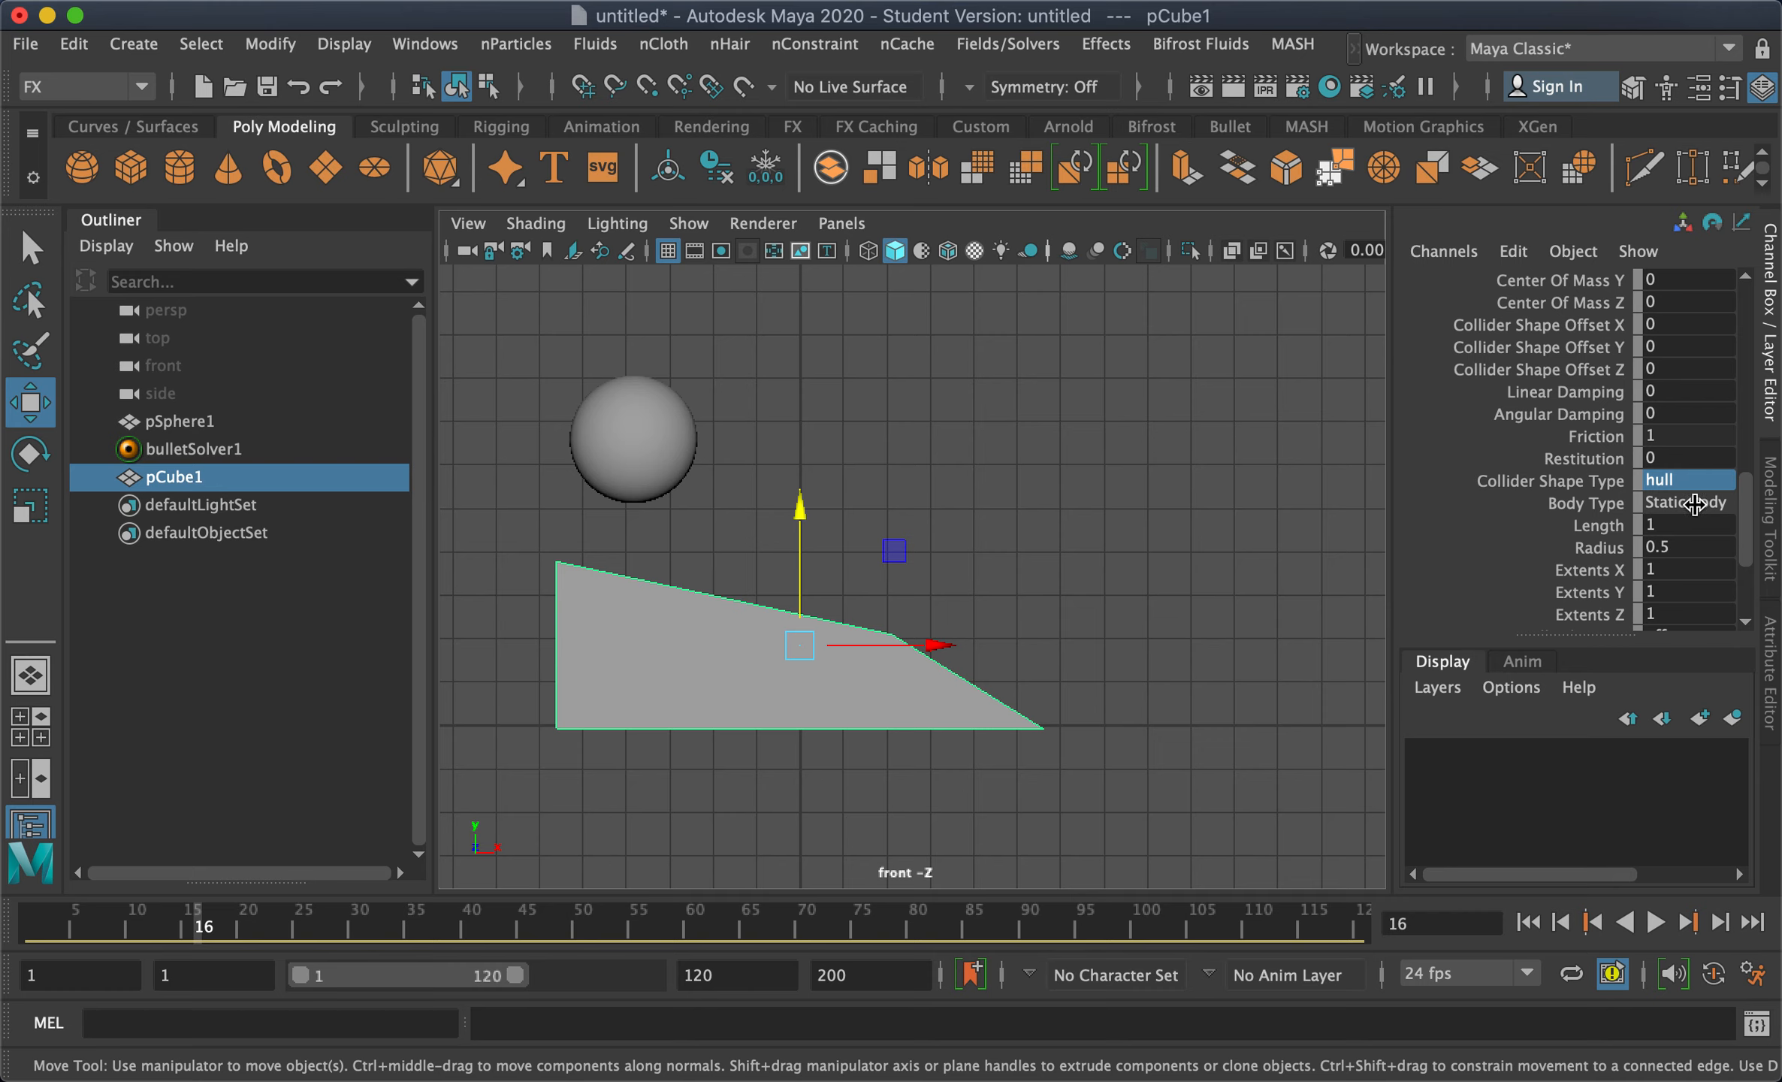
click(1696, 502)
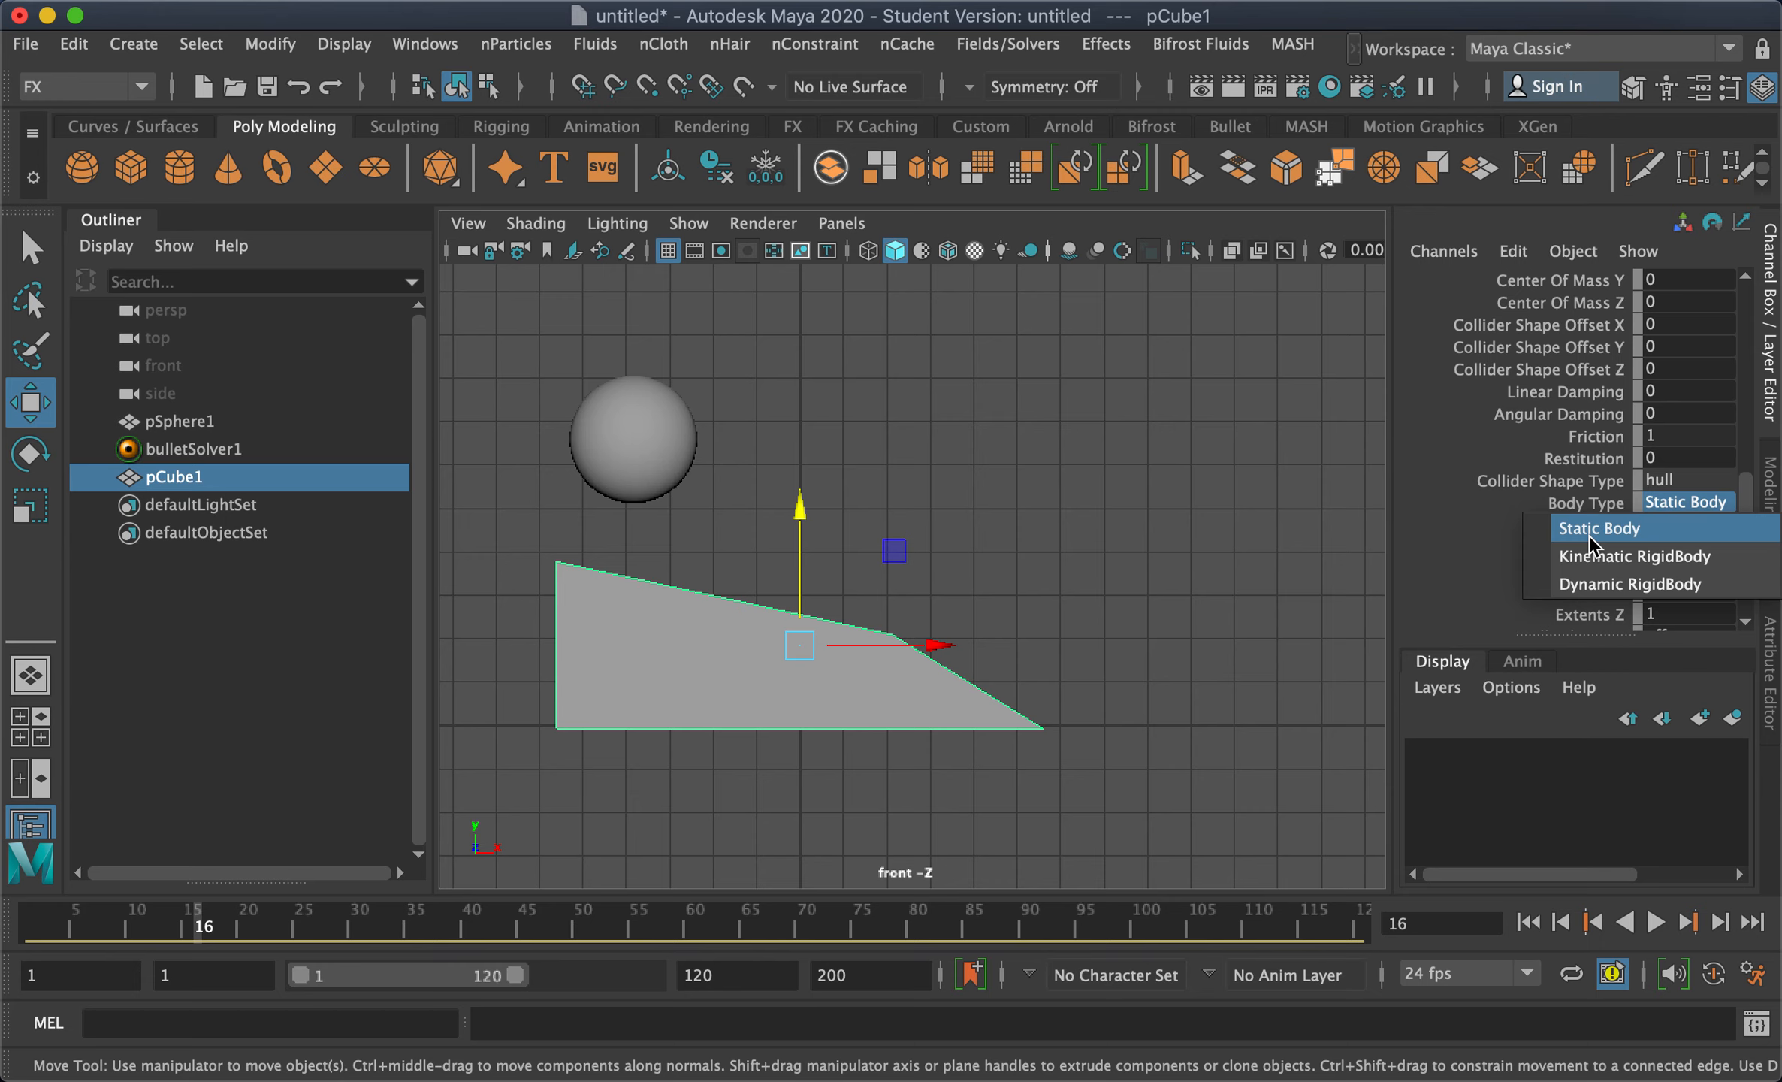
click(1118, 645)
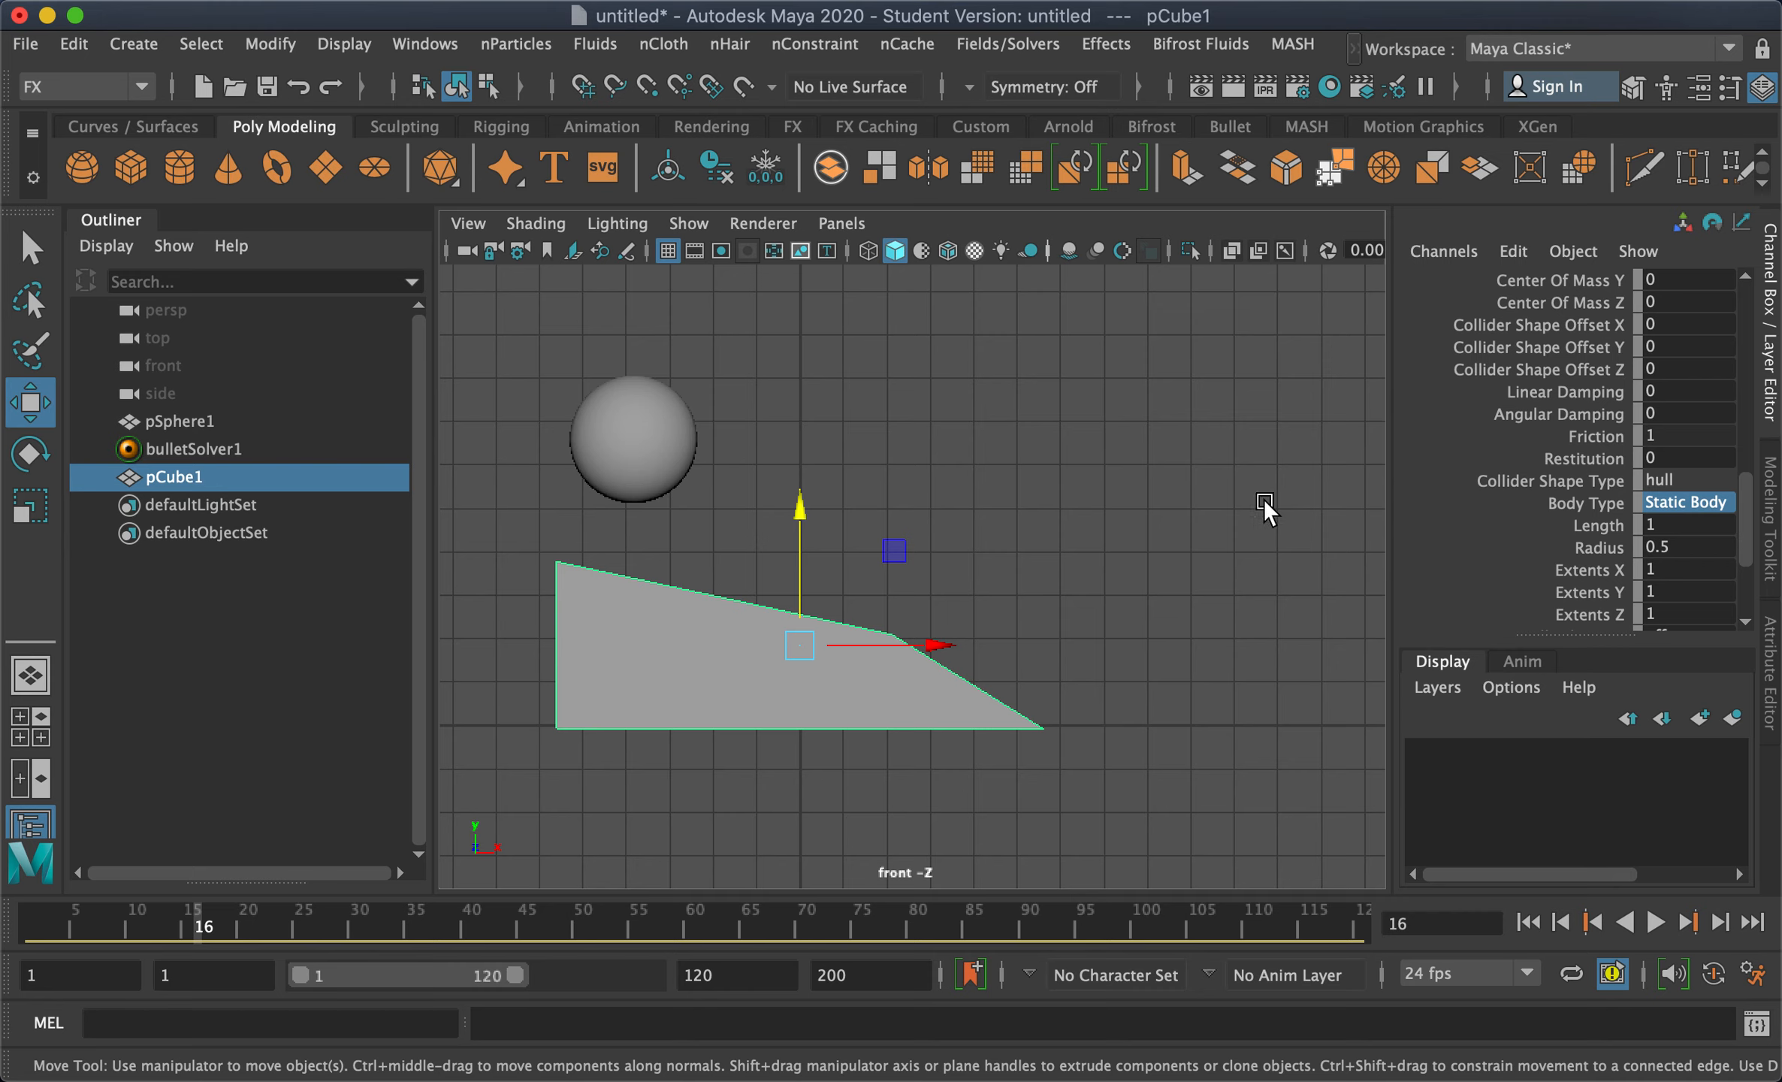
click(1721, 505)
click(1653, 557)
Play the simulation to test the kinematic ramp, stop it and return to the first frame
click(1659, 918)
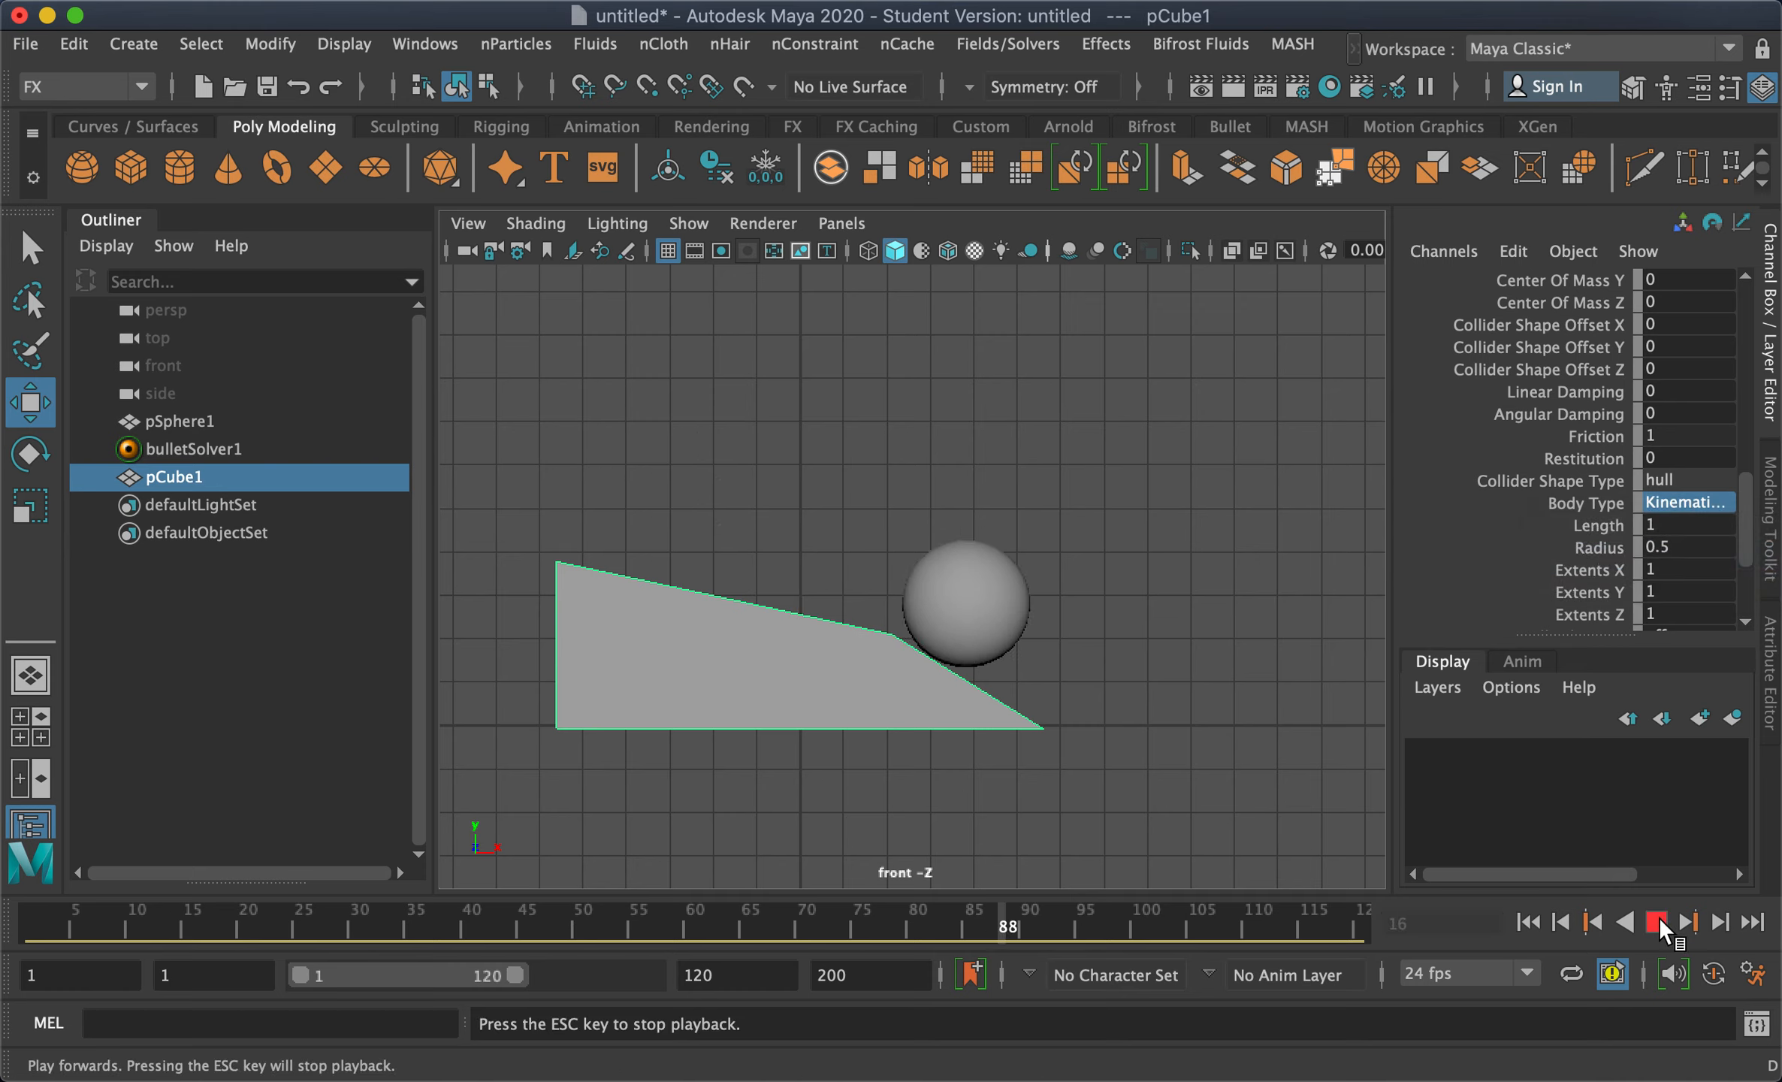
click(1655, 922)
click(1528, 922)
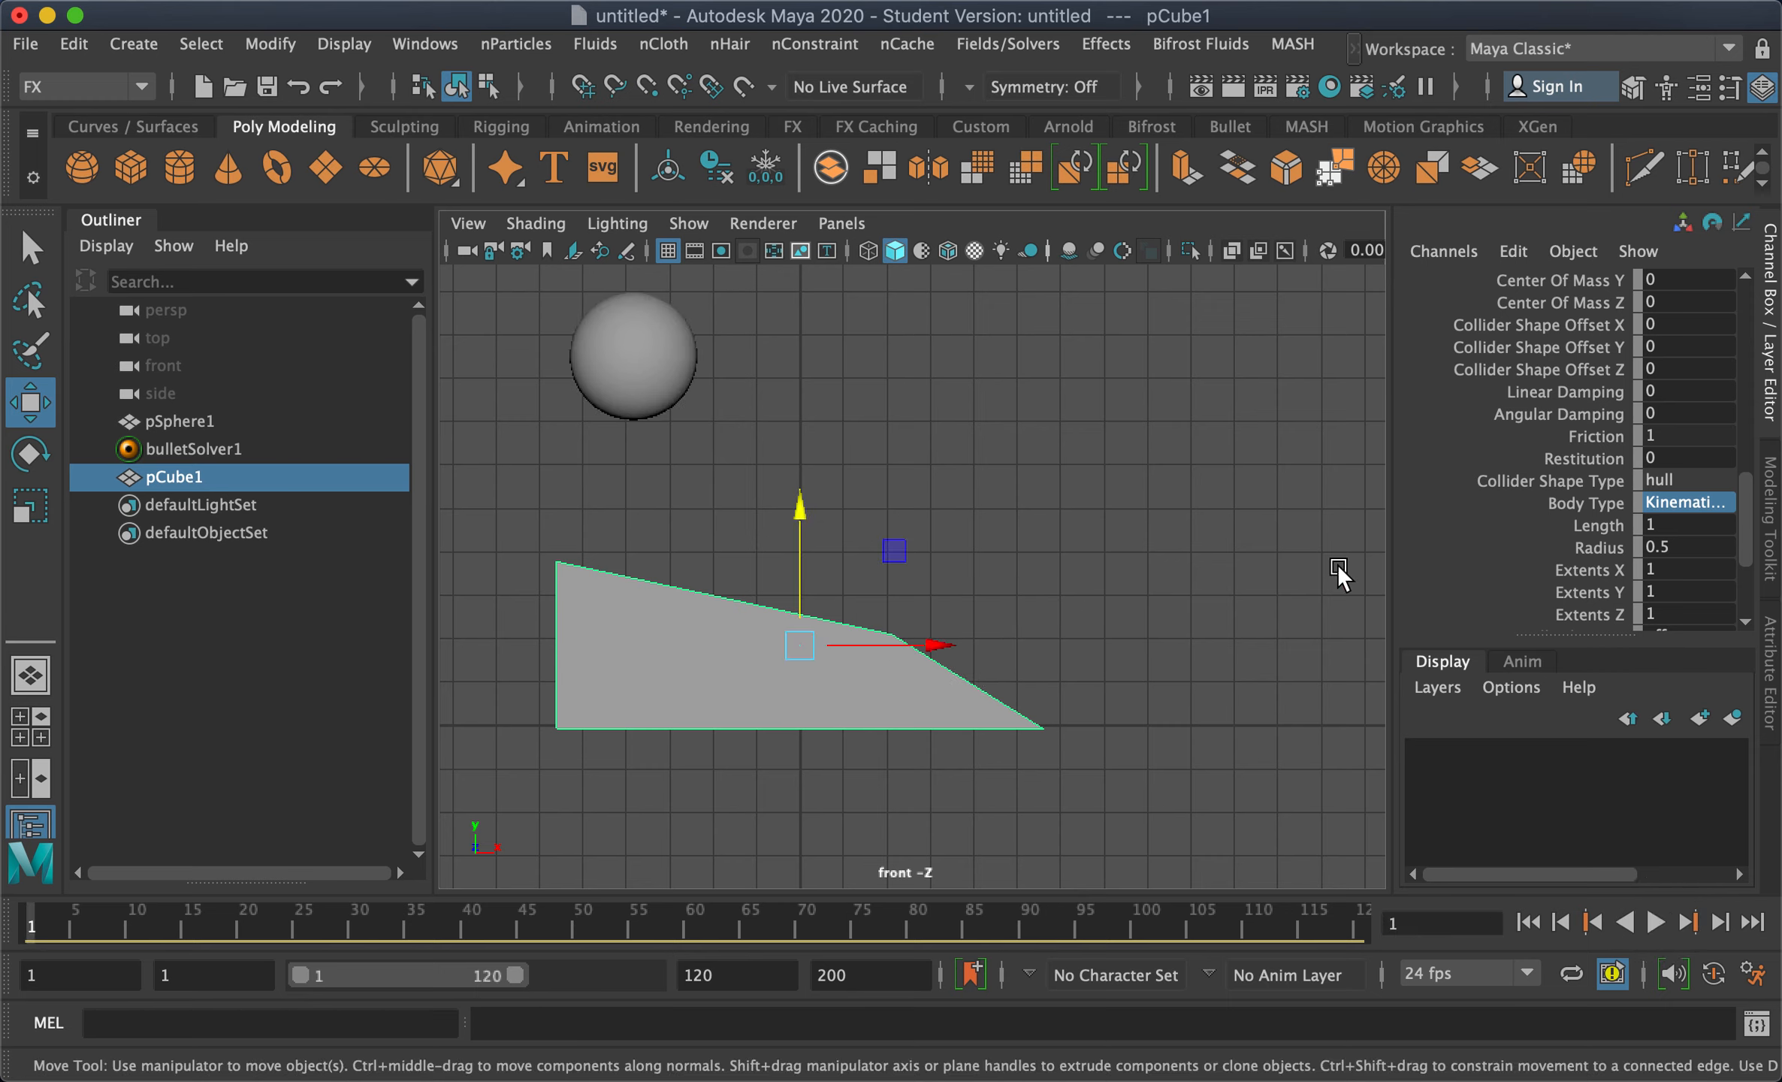
Move the ramp along X to a starting position further from its original spot and set a keyframe on it at frame 1
click(666, 650)
drag(941, 660, 797, 676)
key(alt+v)
key(Escape)
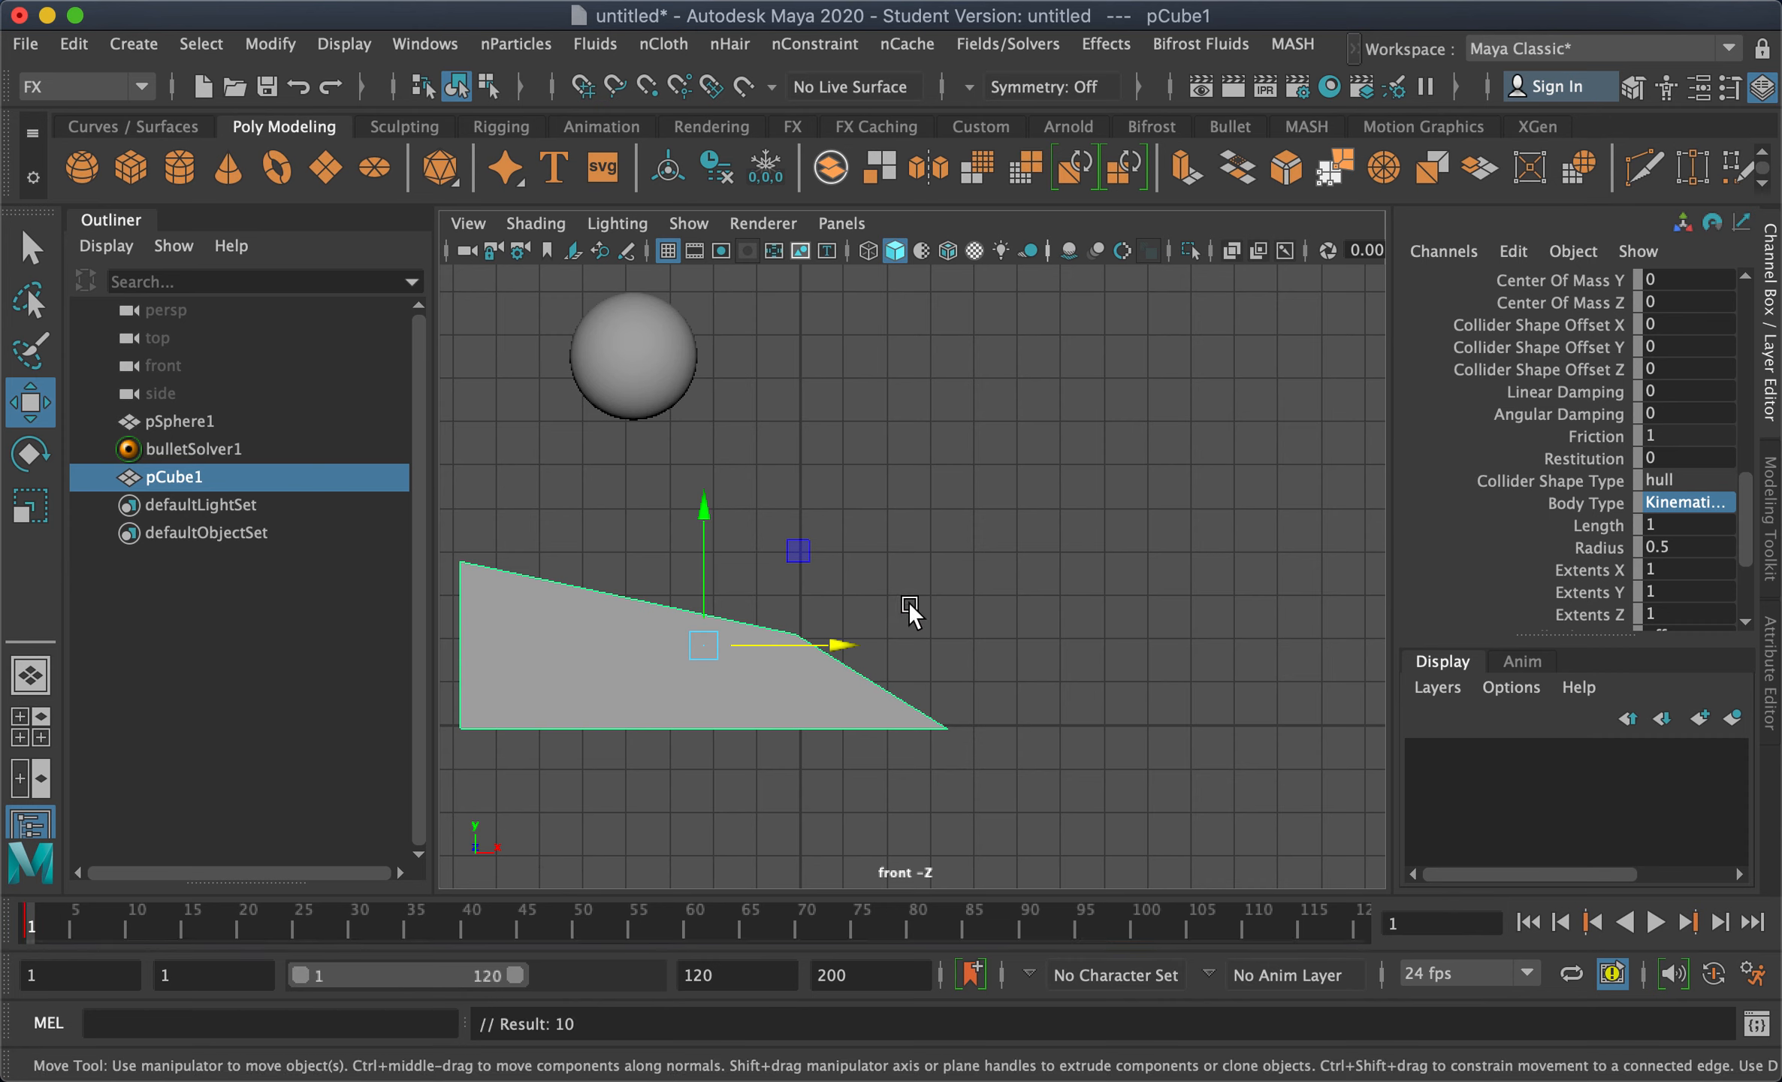
Keyframe the ramp at frame 60 after moving it along X to about 0.737
drag(837, 640, 1043, 635)
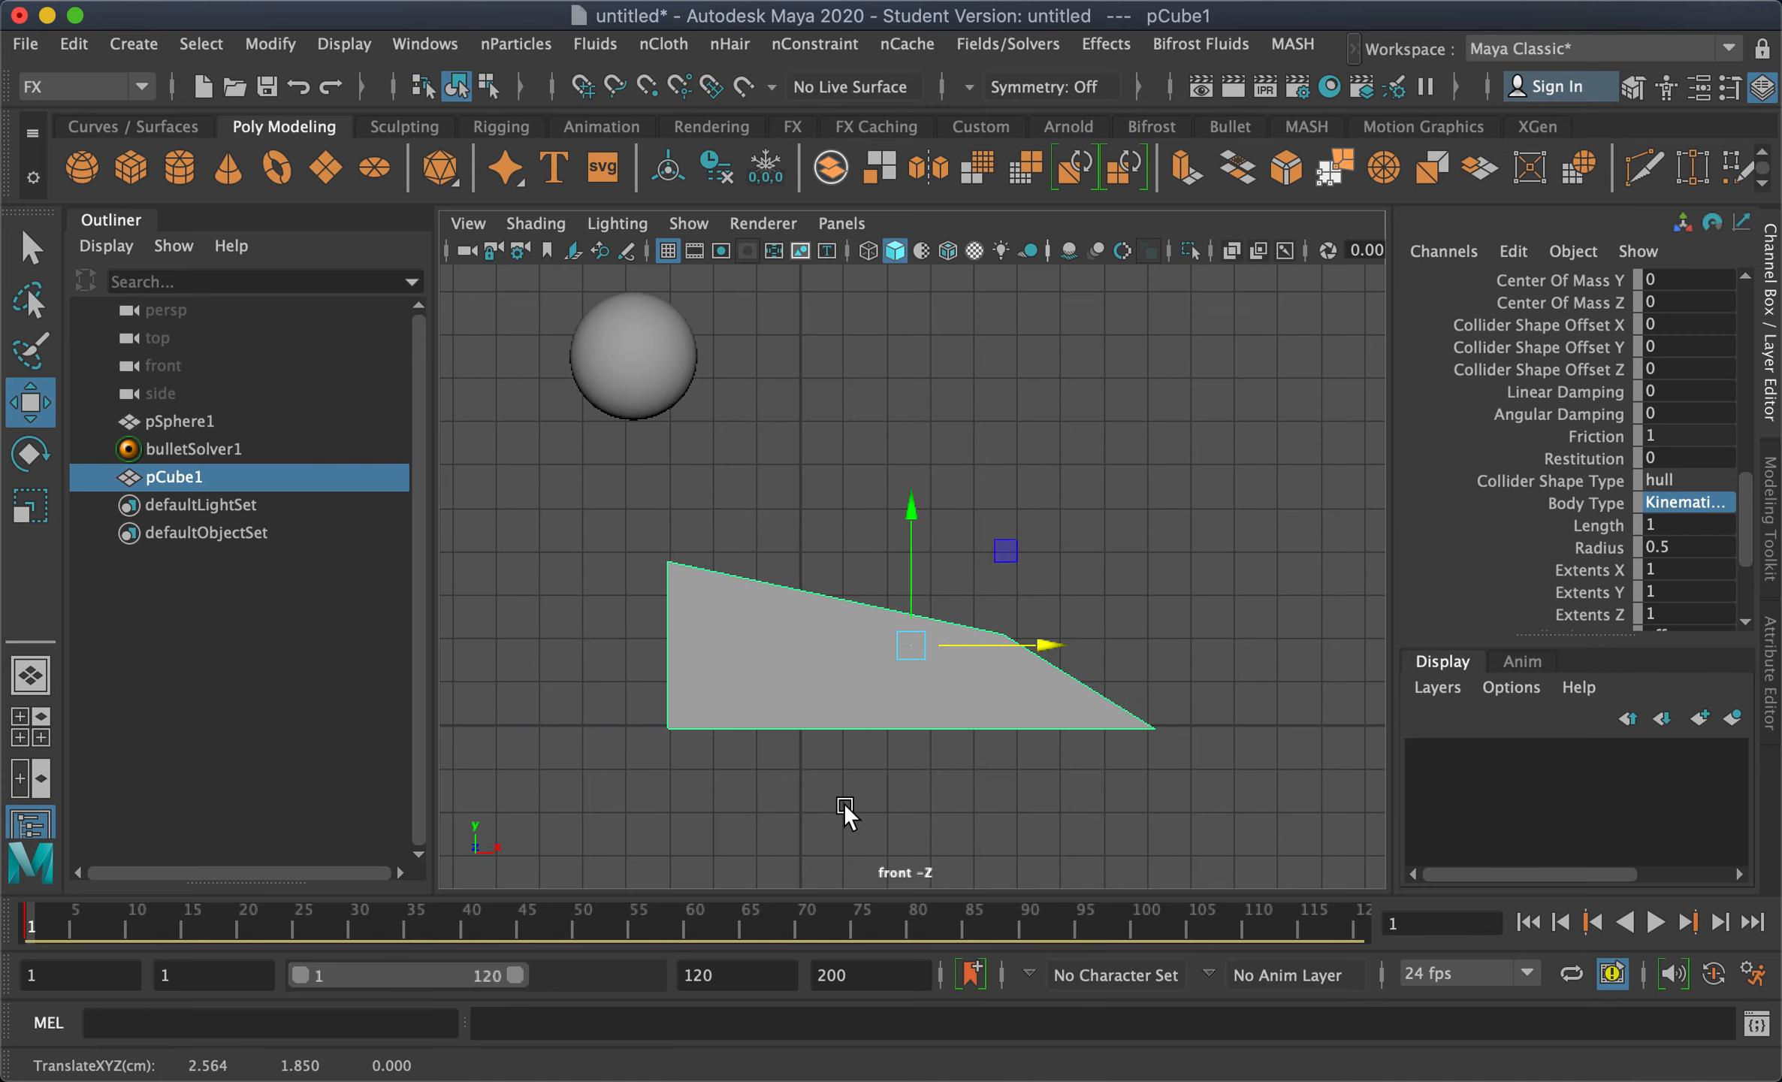
click(528, 922)
drag(562, 918, 601, 933)
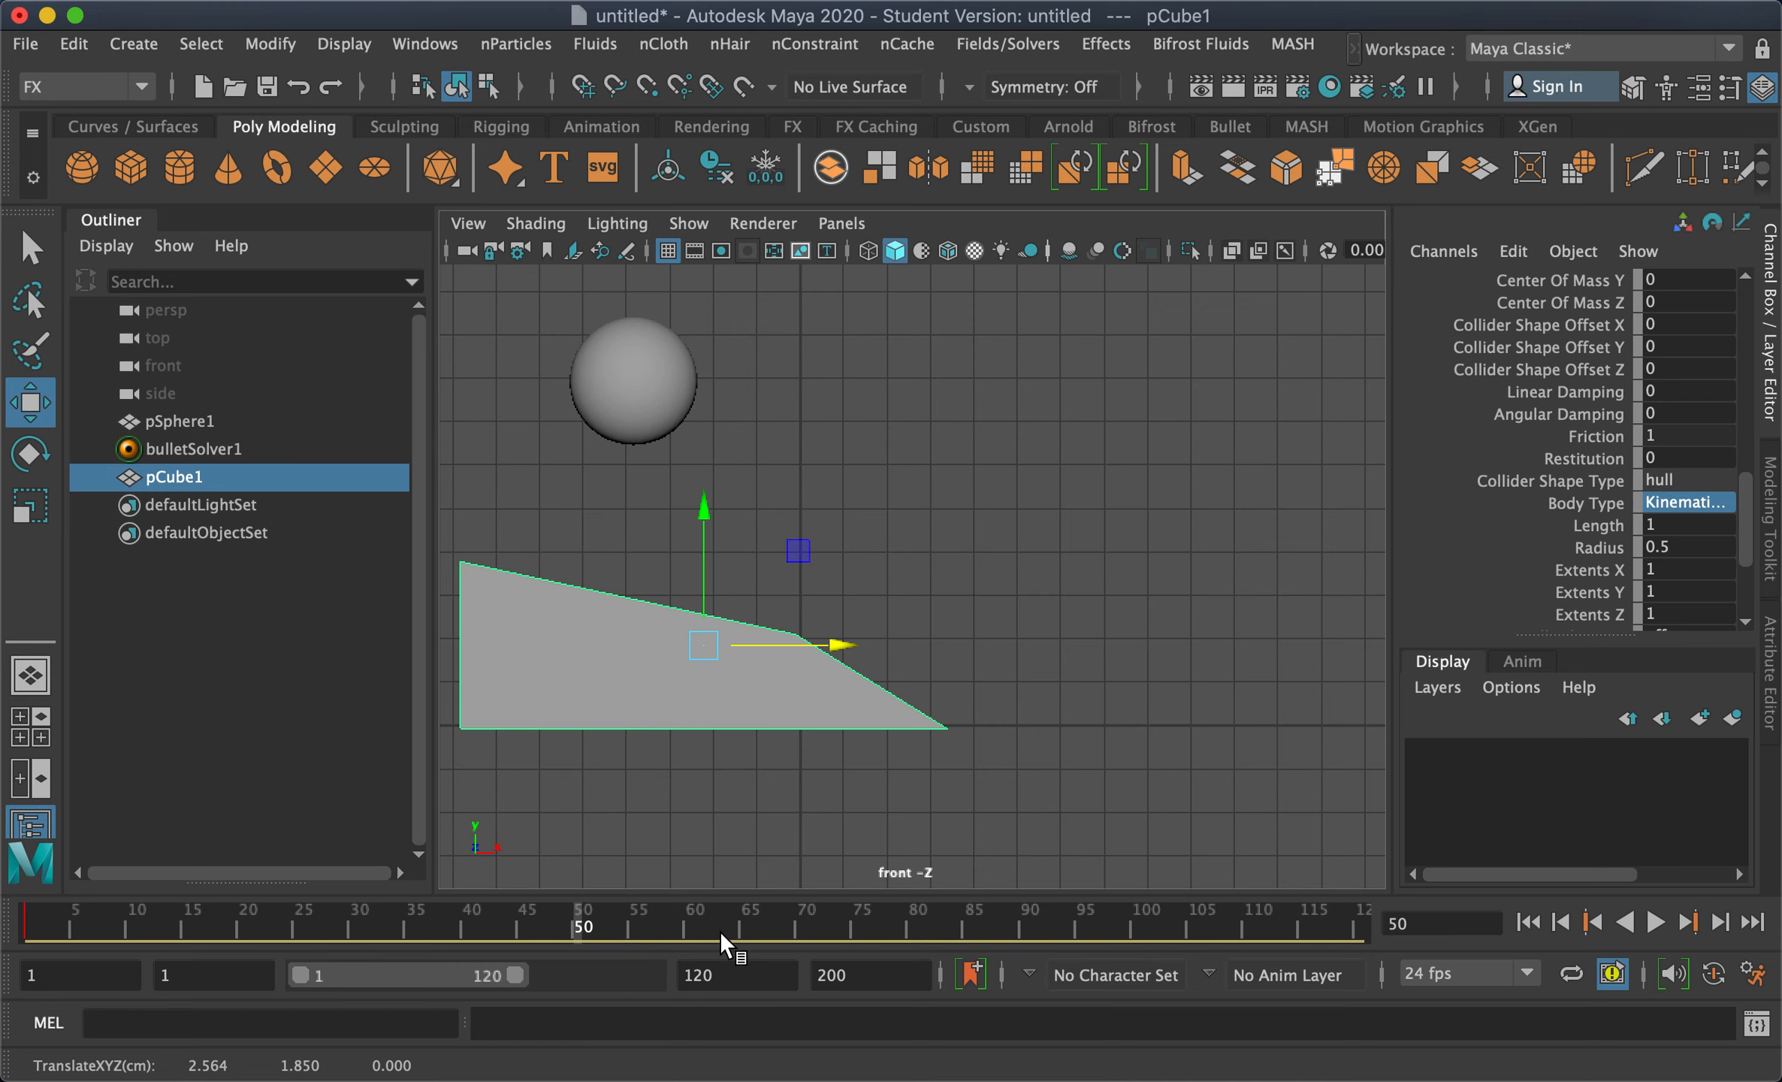
click(692, 926)
drag(827, 641, 946, 635)
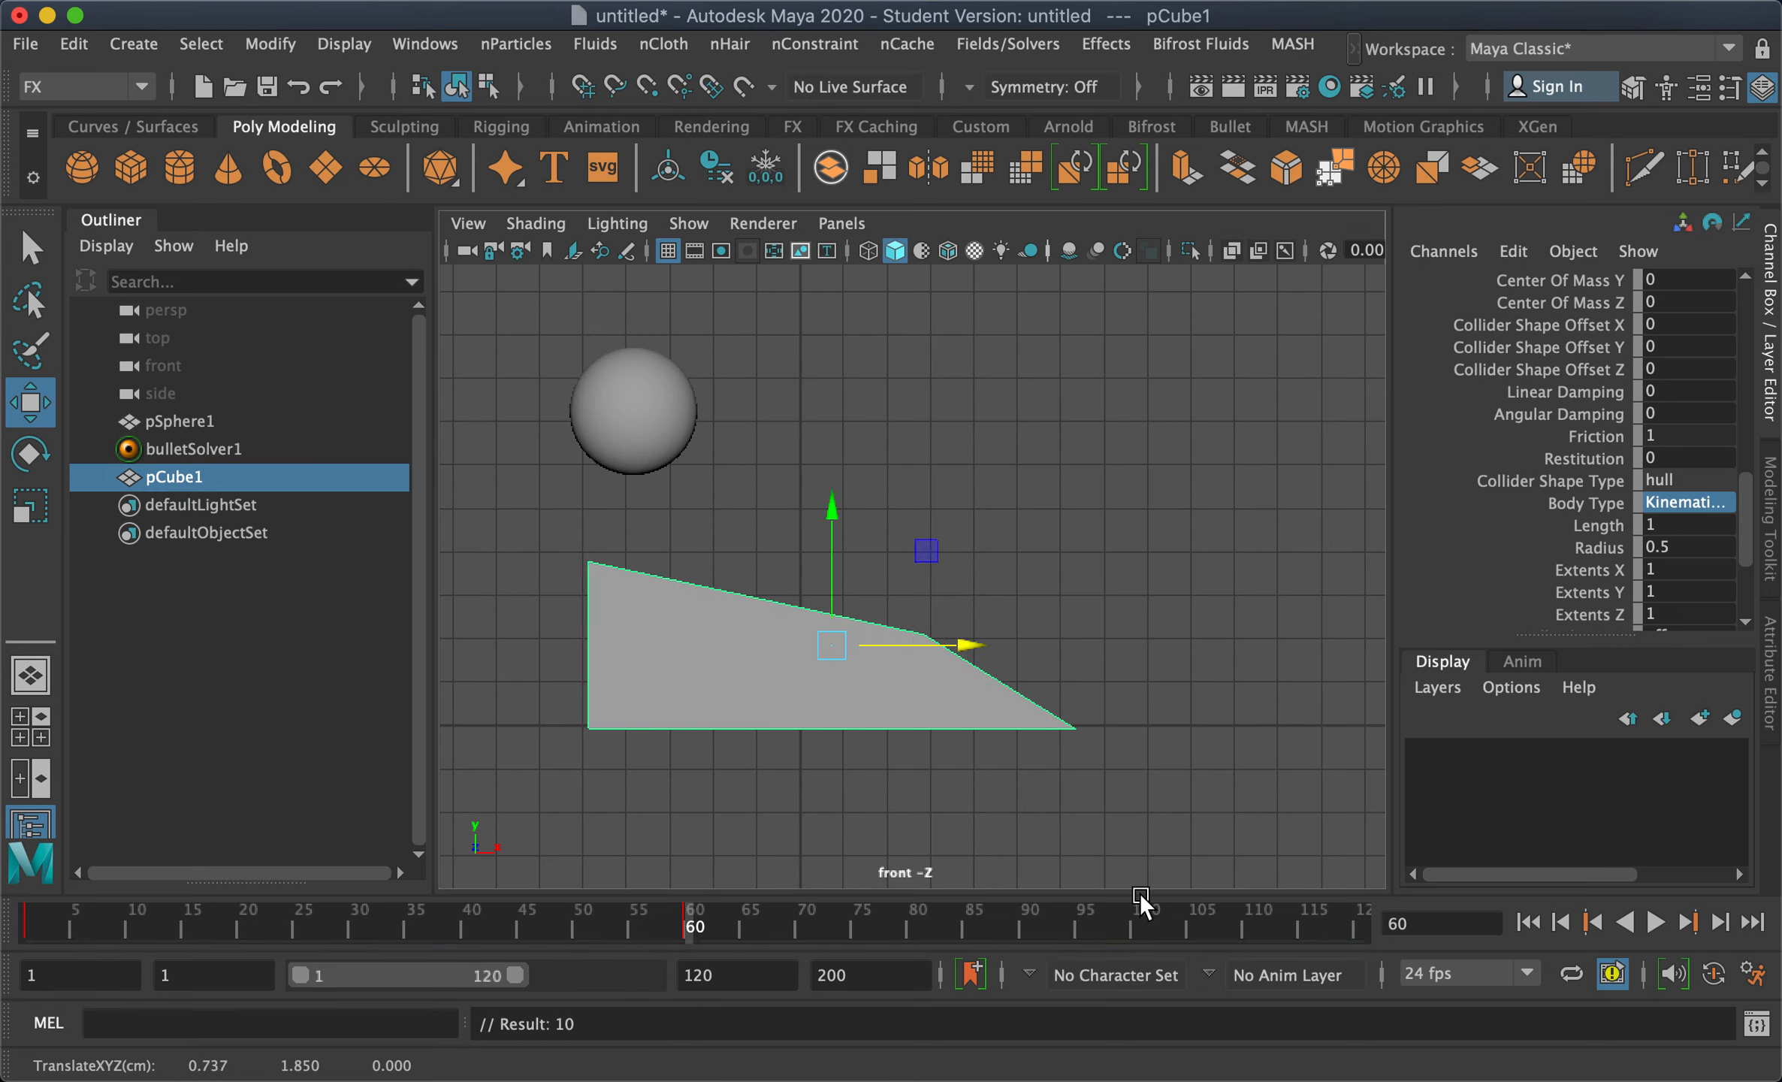
Play the simulation from the first frame with the animated kinematic ramp, then select the sphere and ramp to compare their body types
click(1525, 921)
click(1657, 923)
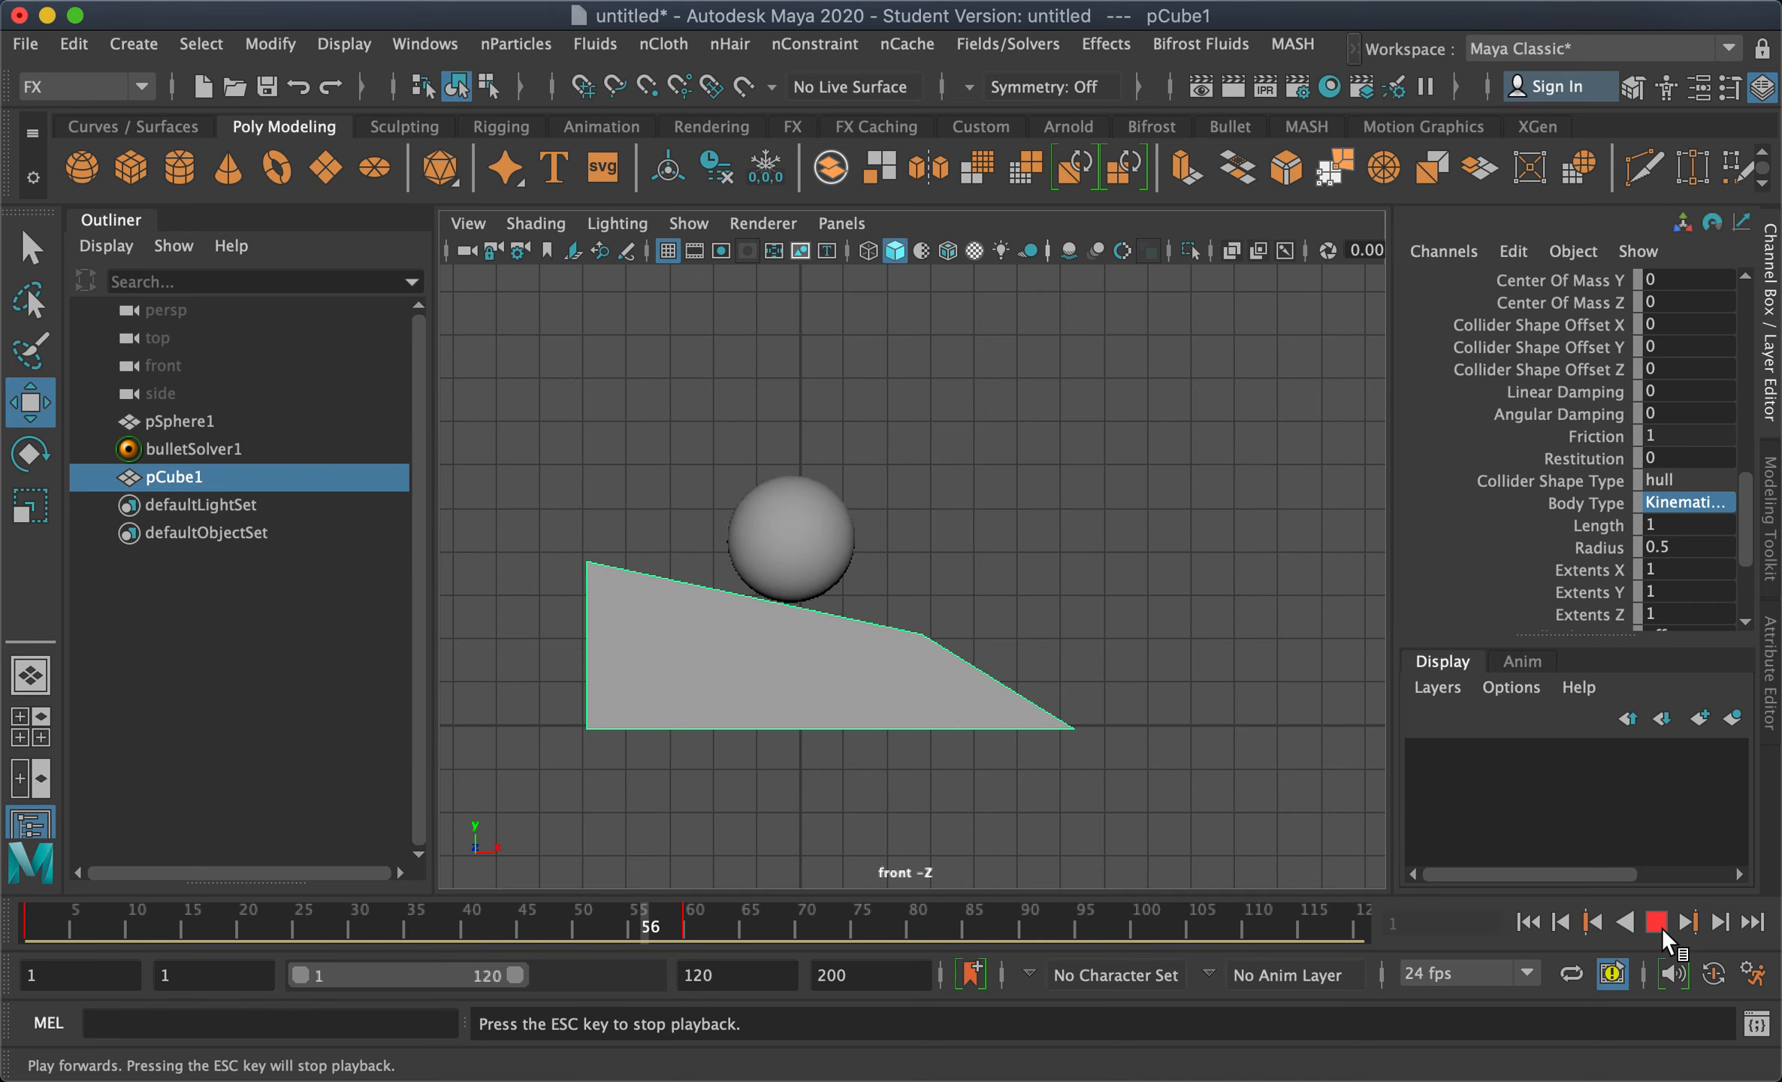
click(1661, 927)
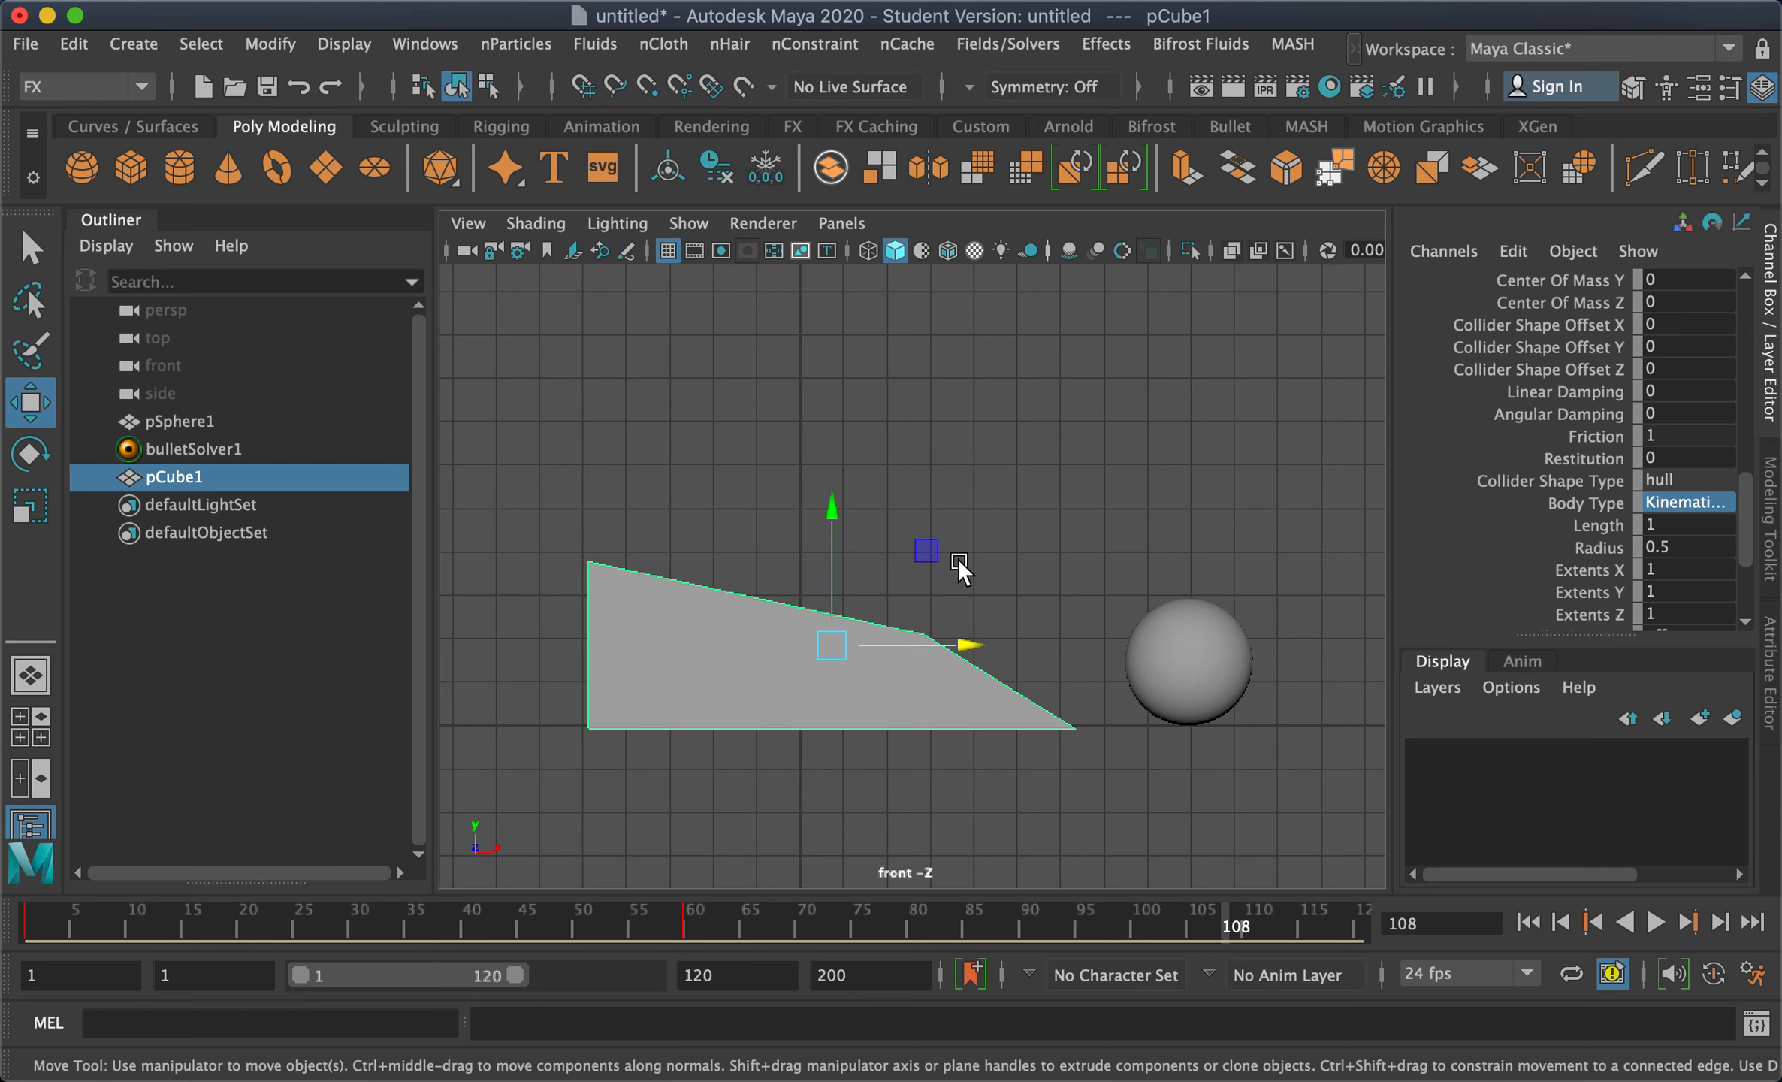
click(1196, 659)
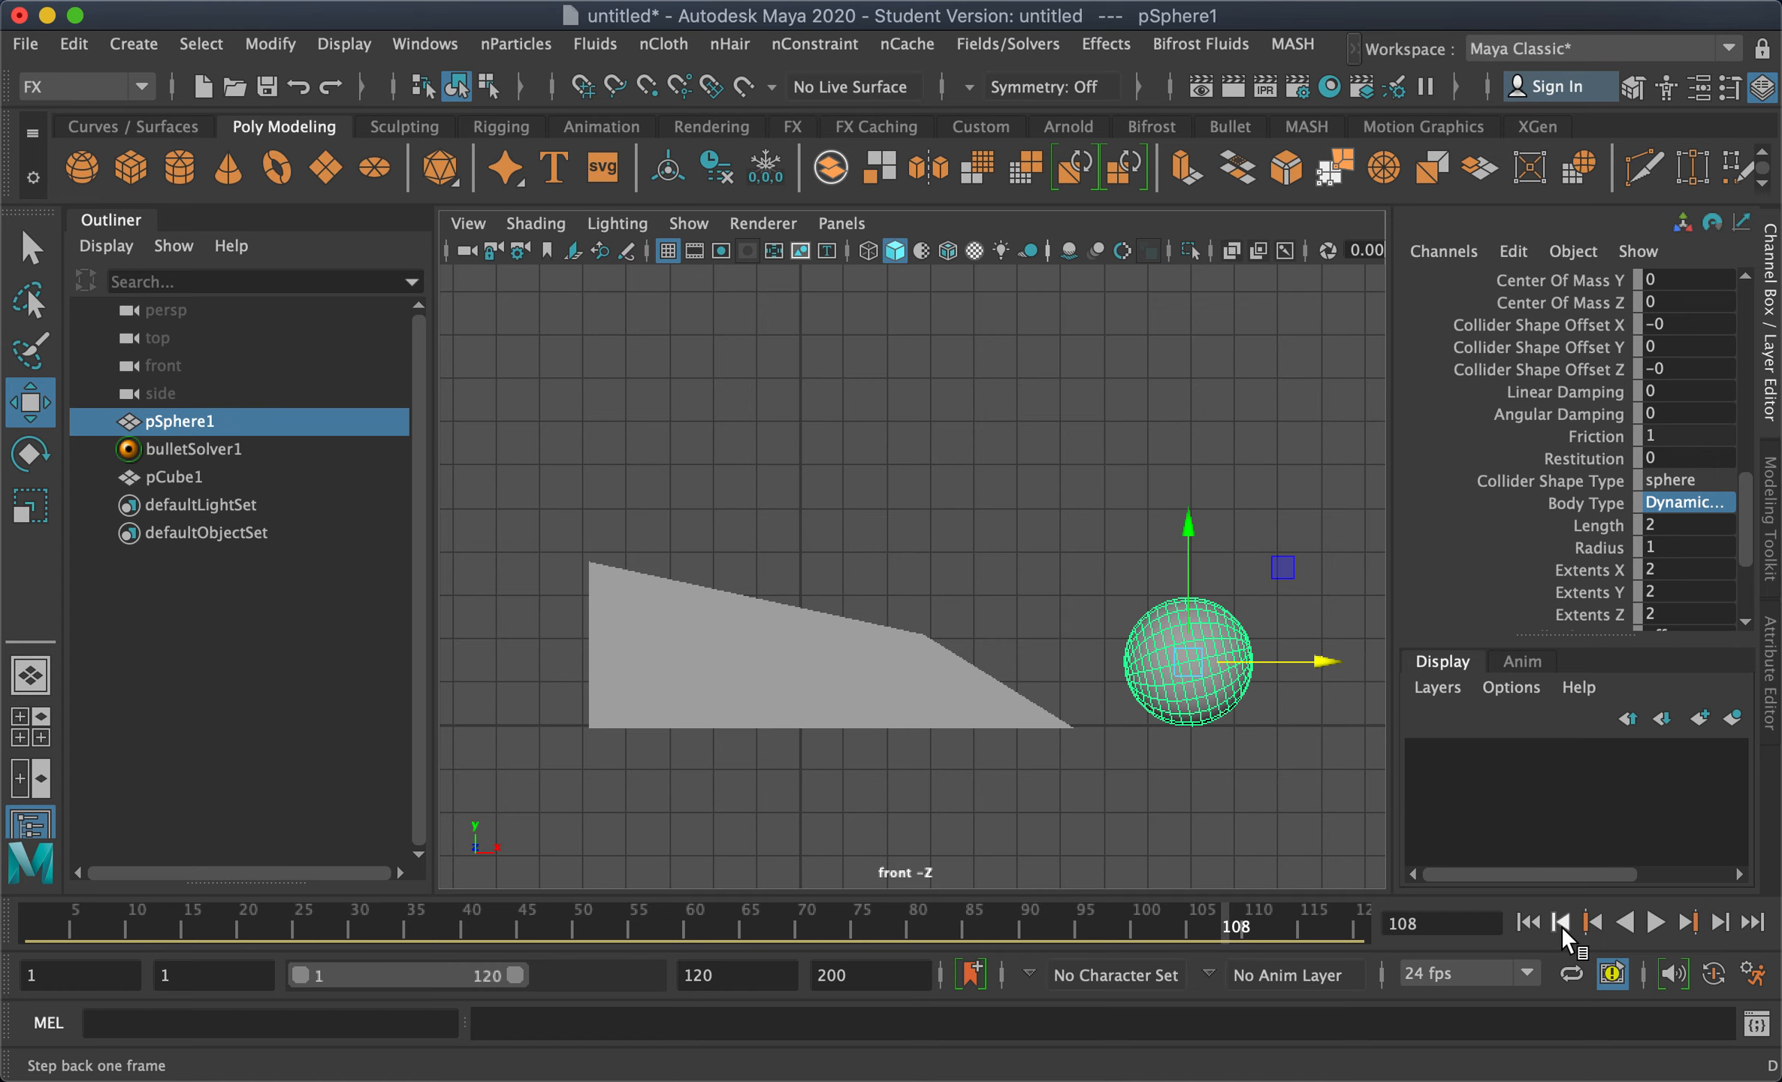
click(788, 695)
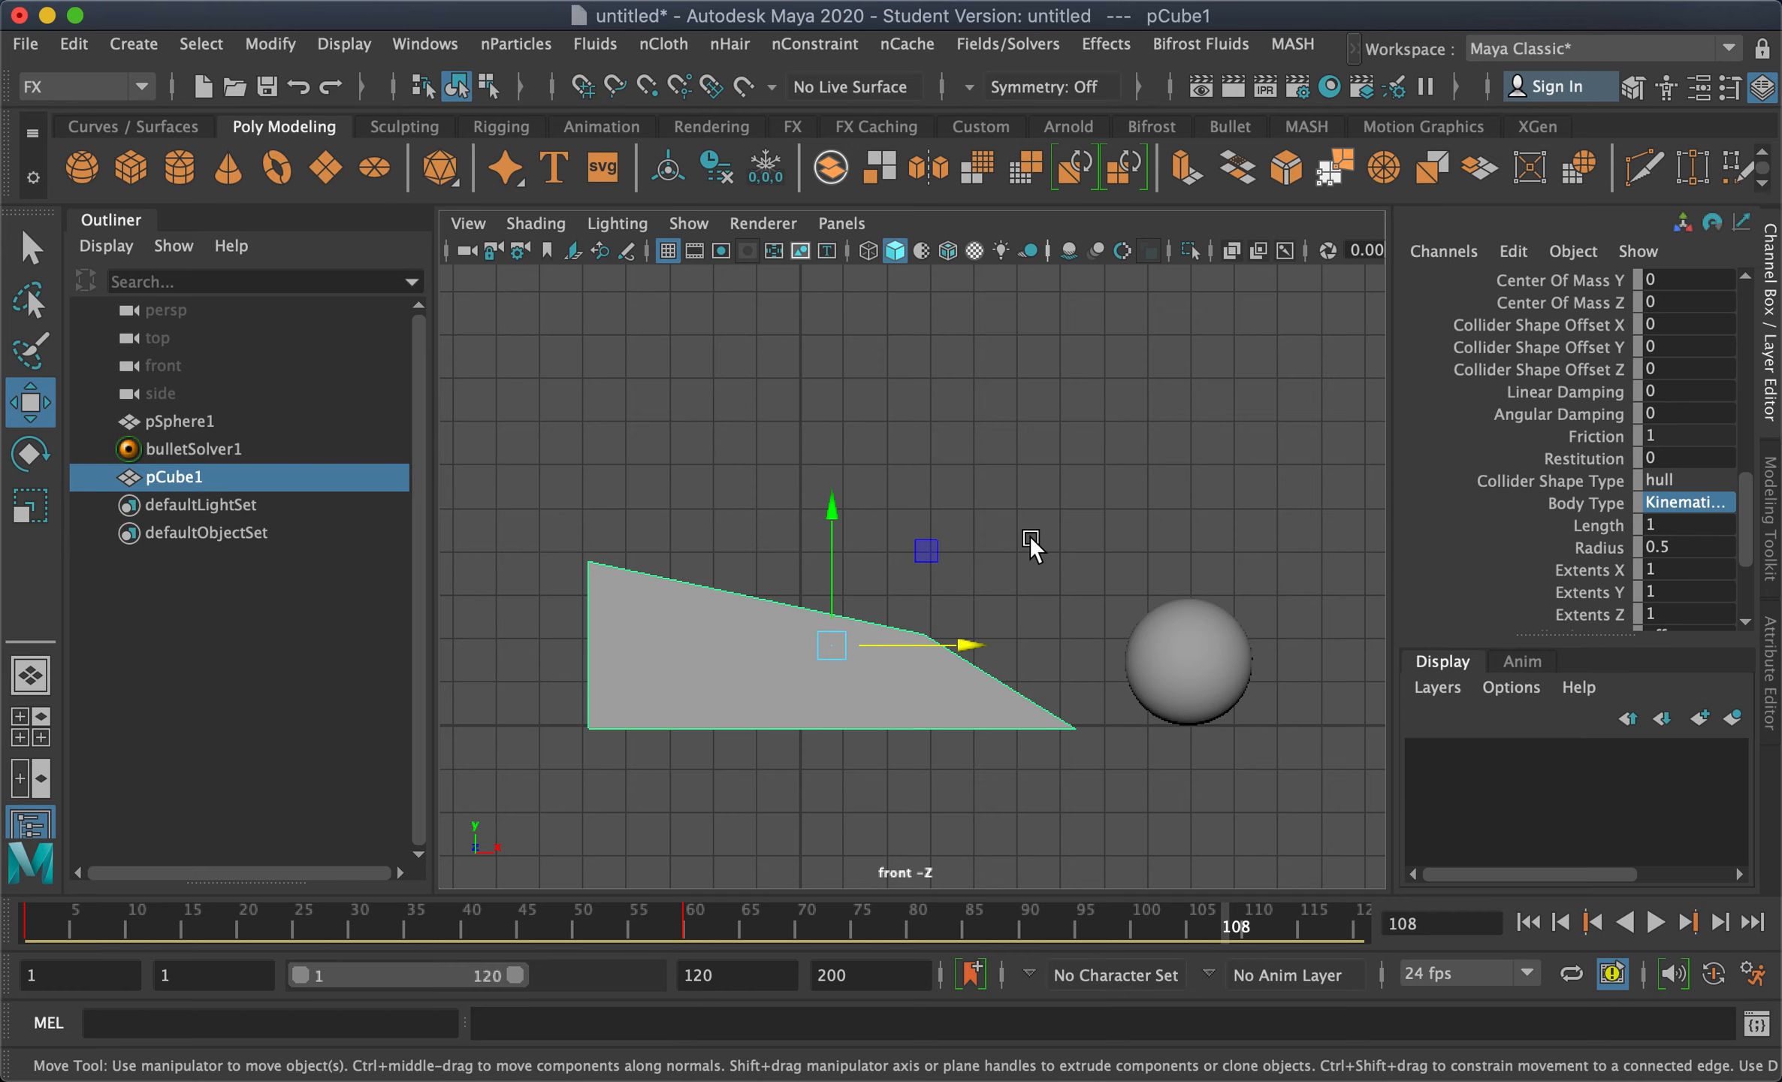
Replay the animated ramp simulation in the perspective view, stop it and return to the first frame
key(space)
drag(1068, 643, 1177, 659)
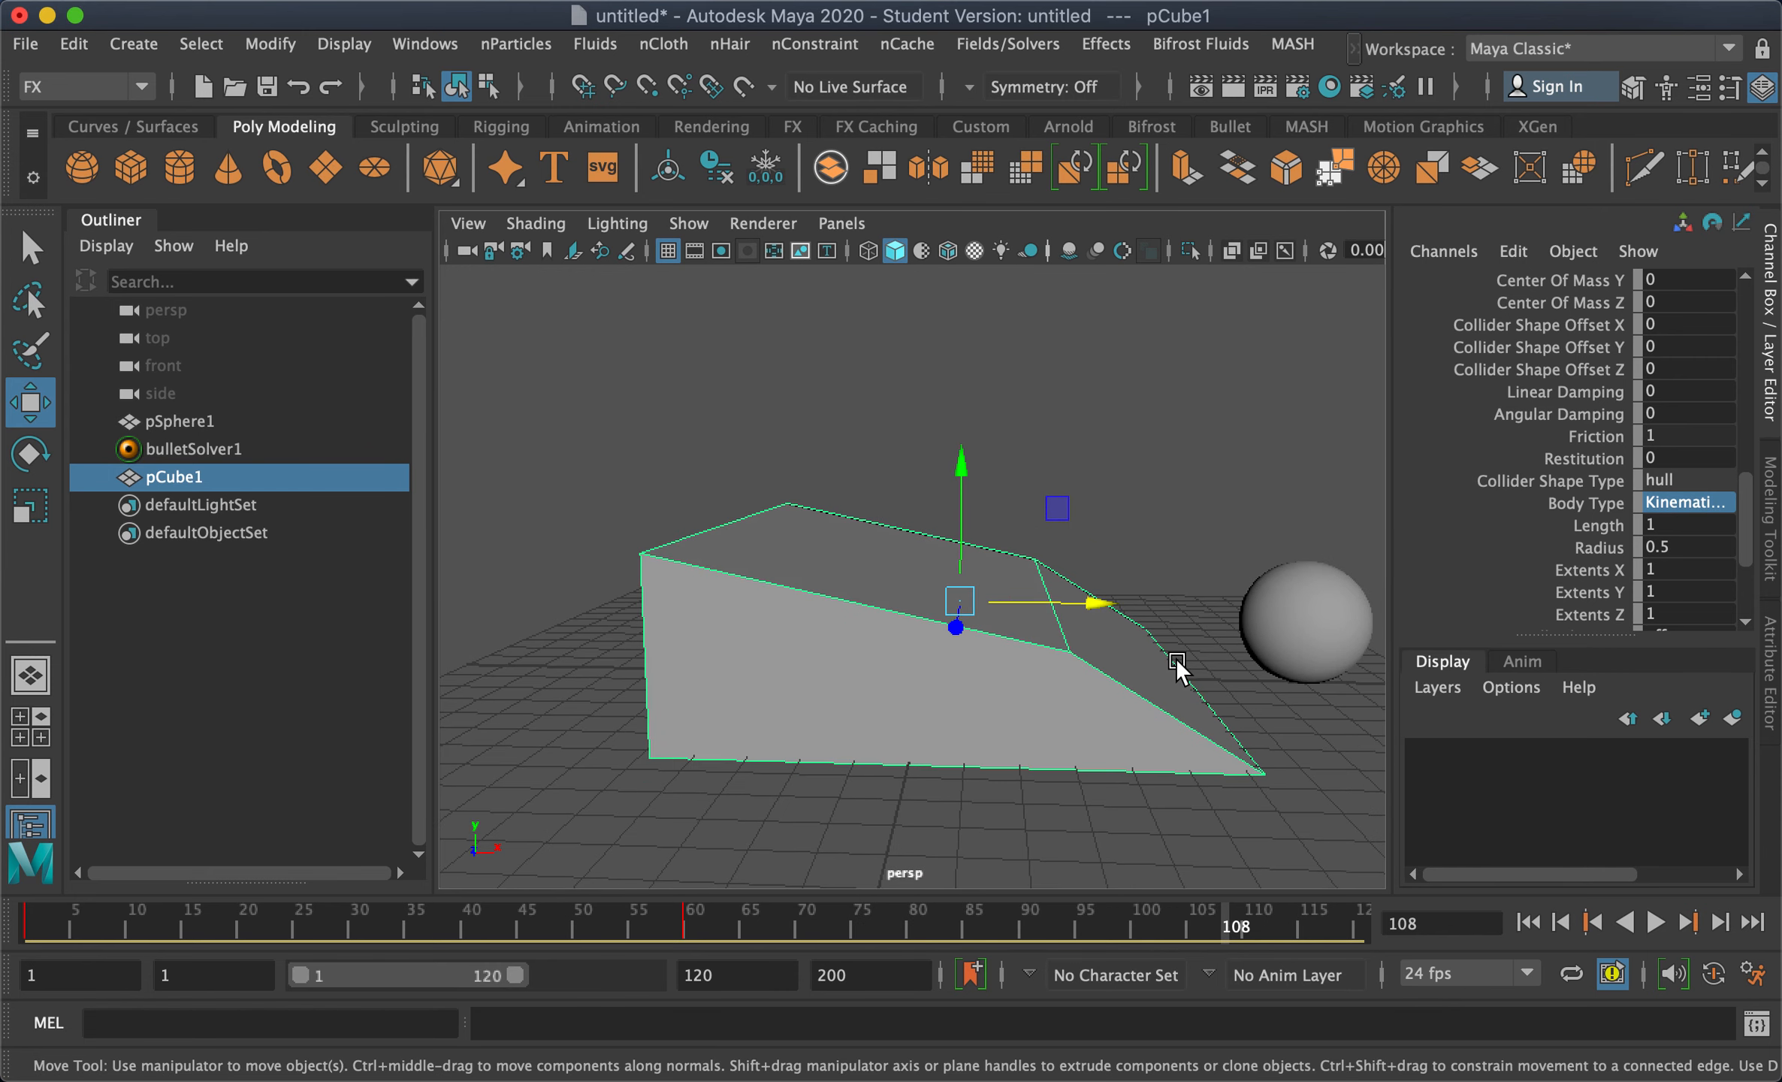
click(1525, 920)
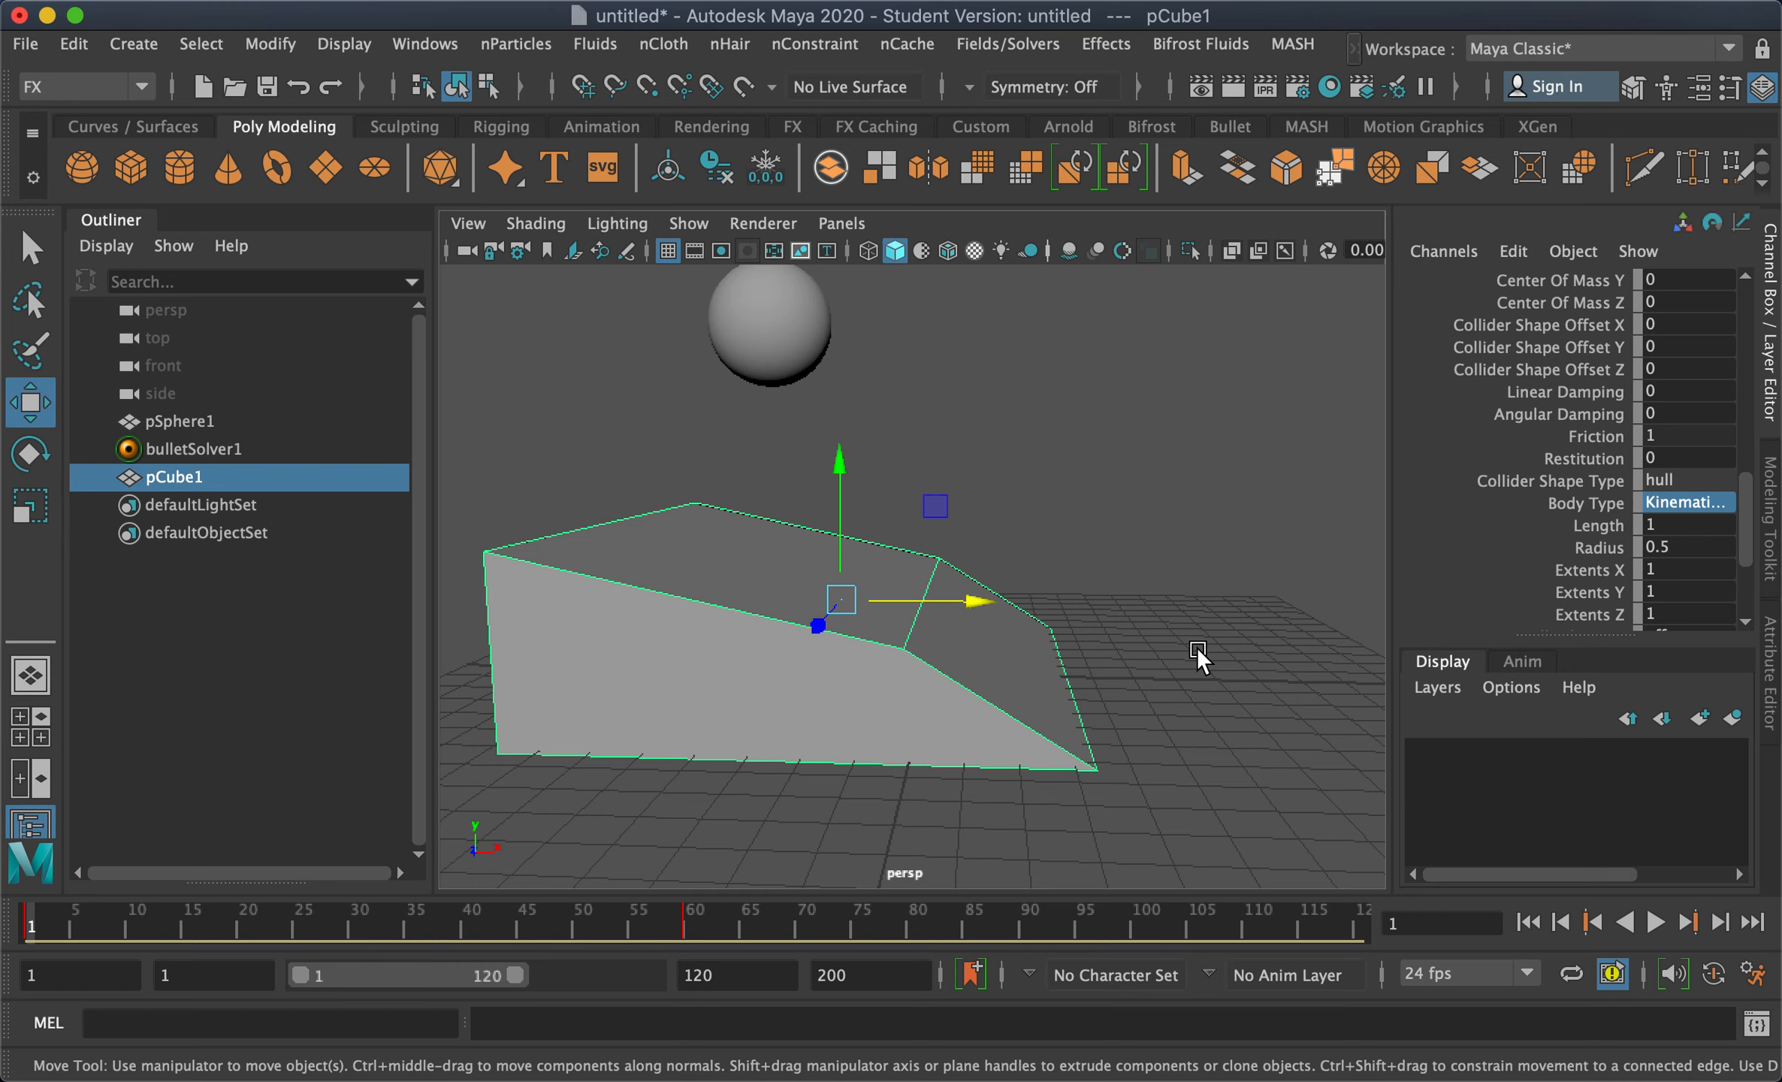
click(1655, 921)
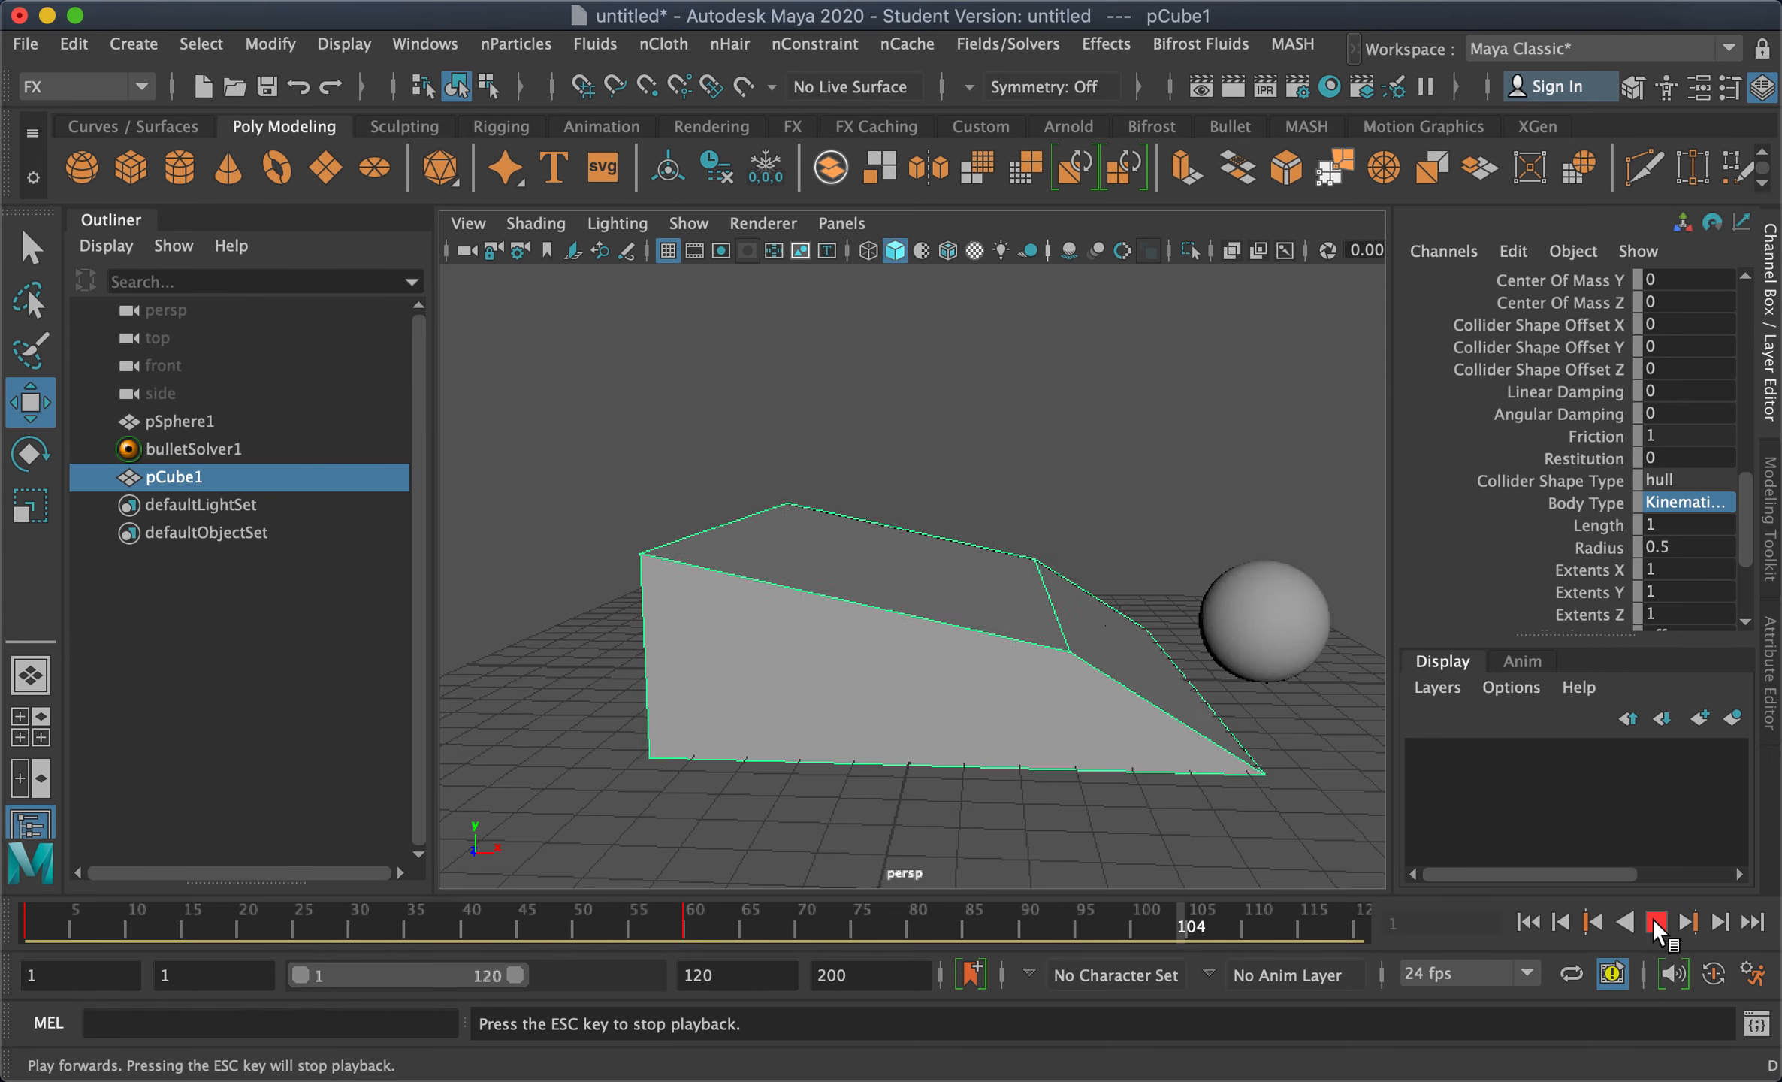
click(1655, 920)
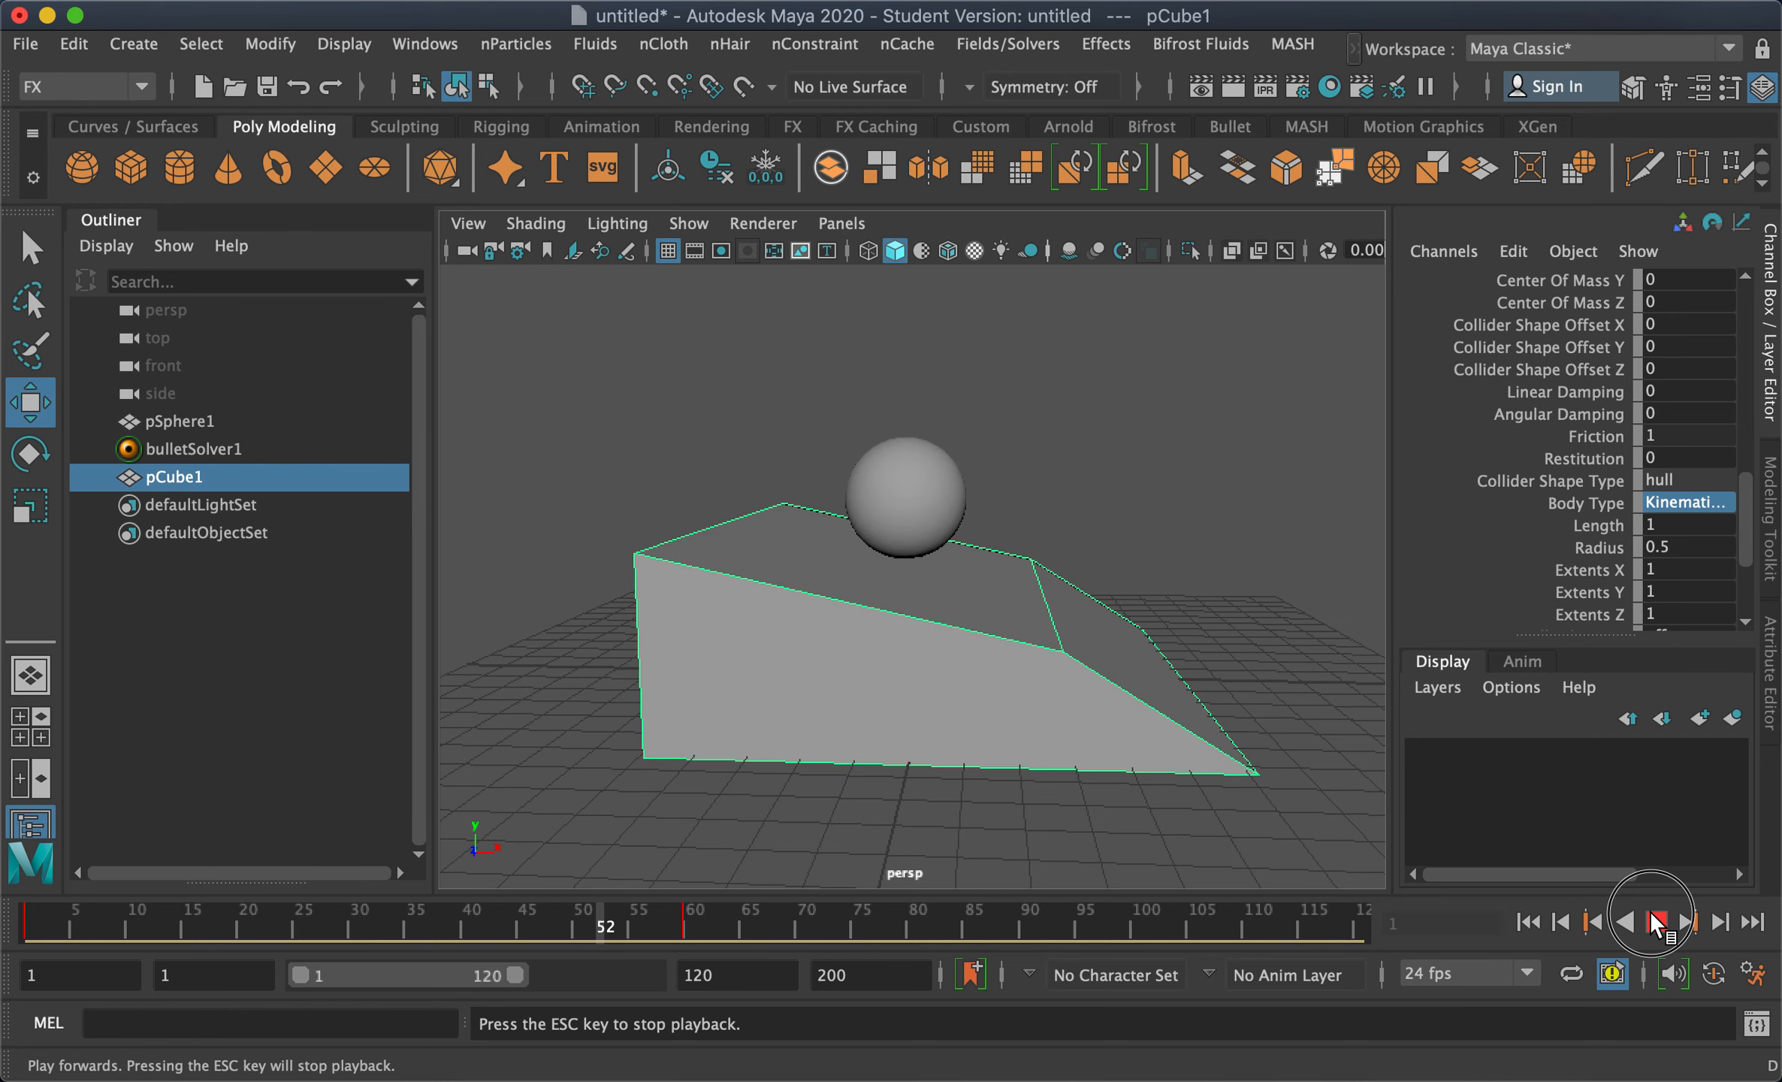
click(1529, 922)
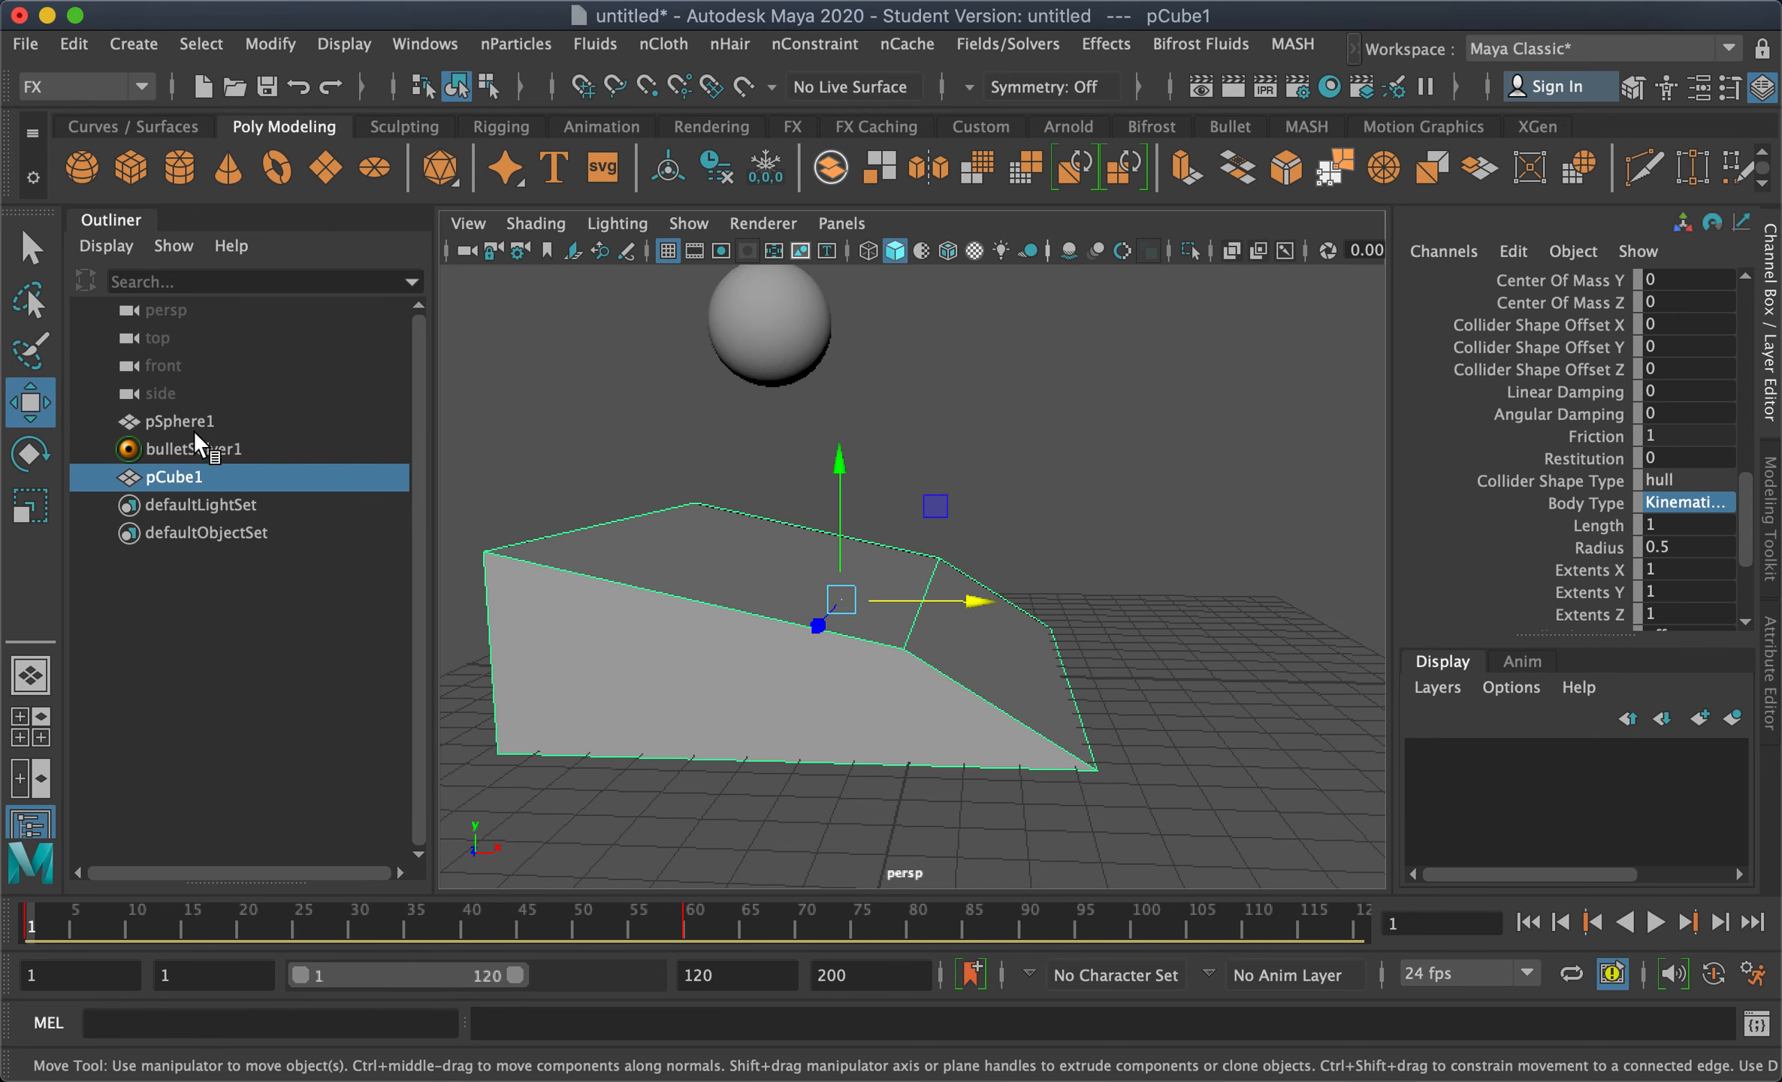
Create a polygon torus, move it past the ramp's foot to X about 10.198 and scale it uniformly to about 3.211
alt+drag(1048, 563, 984, 571)
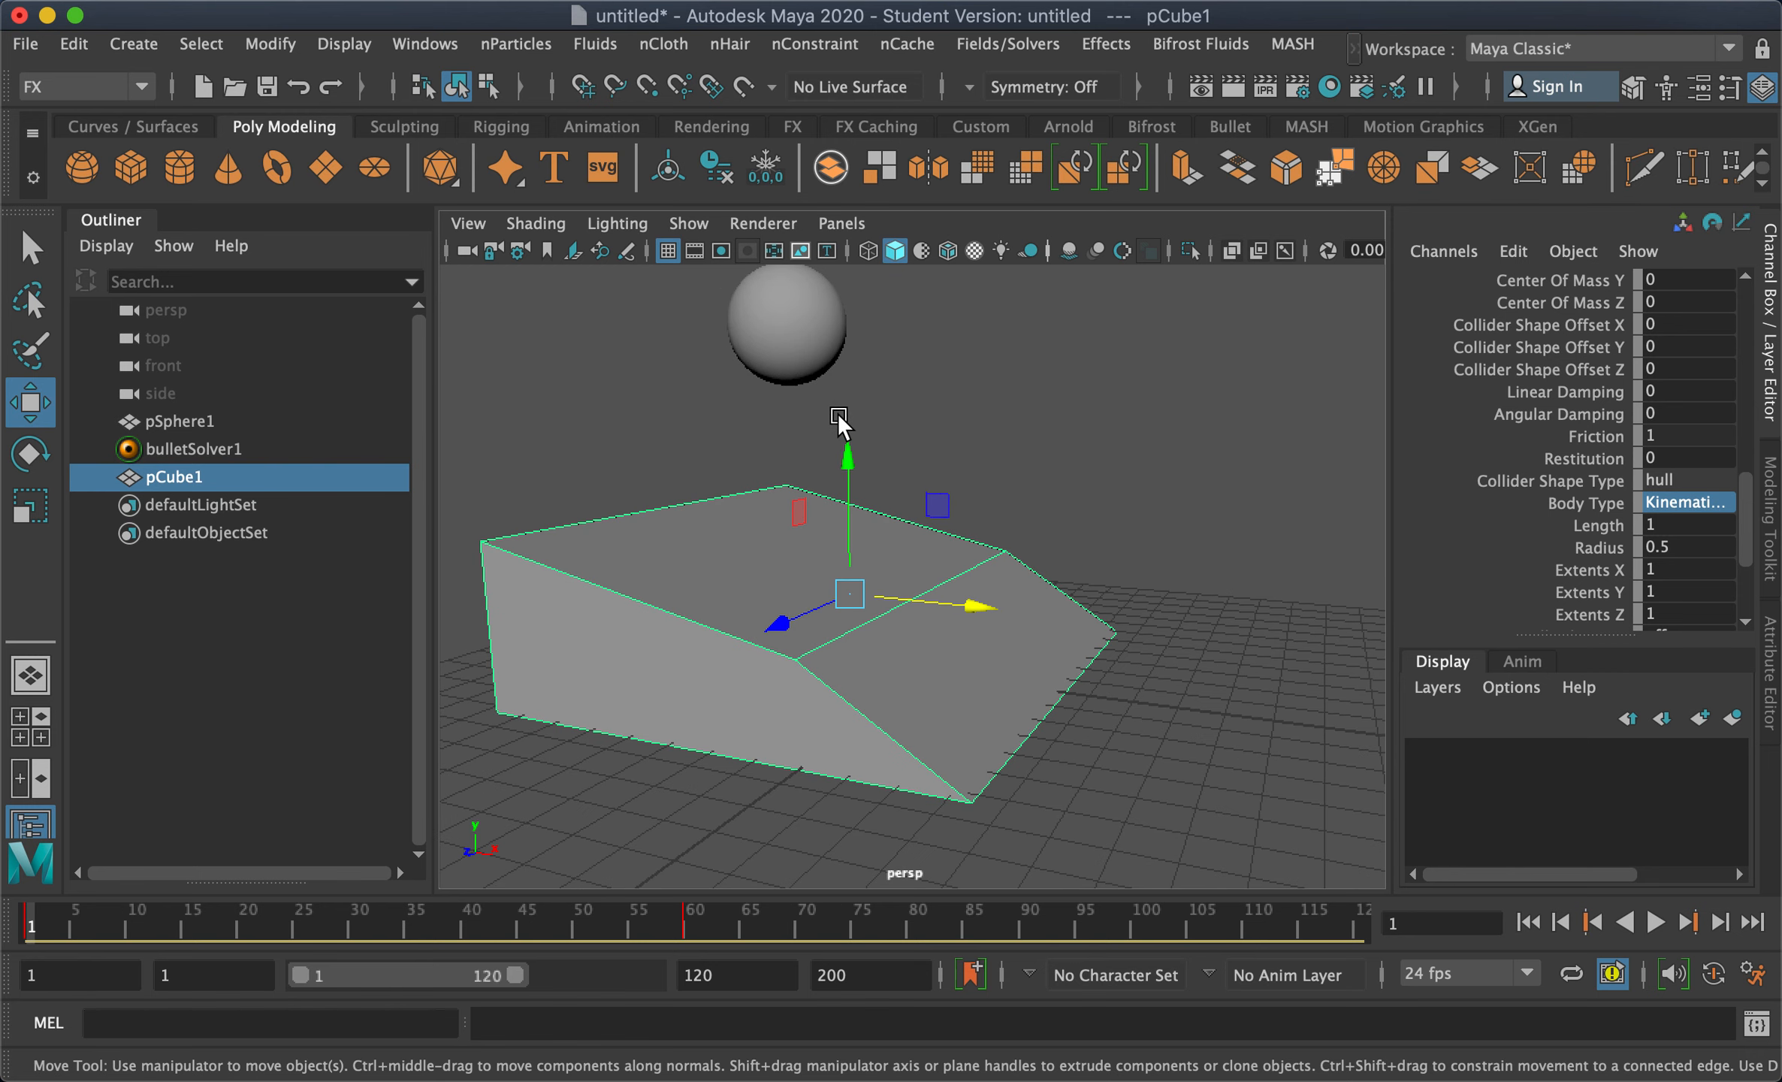
click(781, 330)
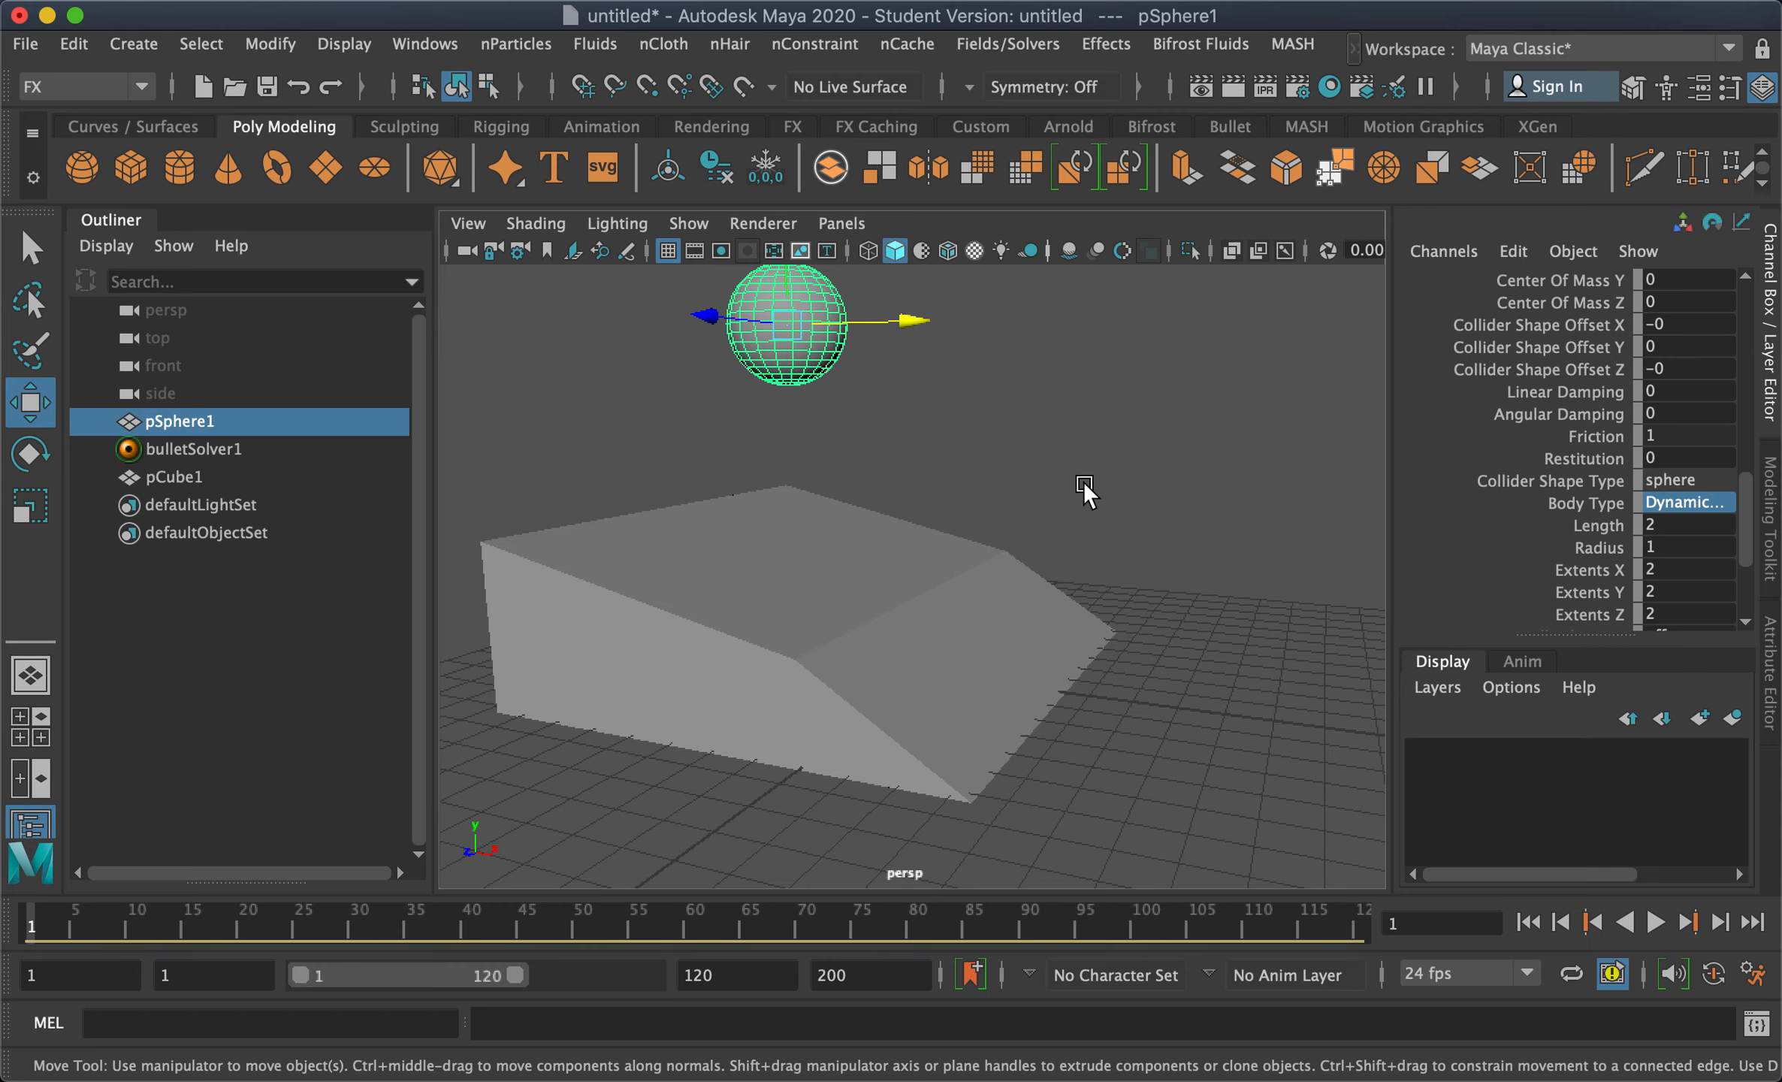
click(955, 412)
alt+drag(1054, 497, 897, 525)
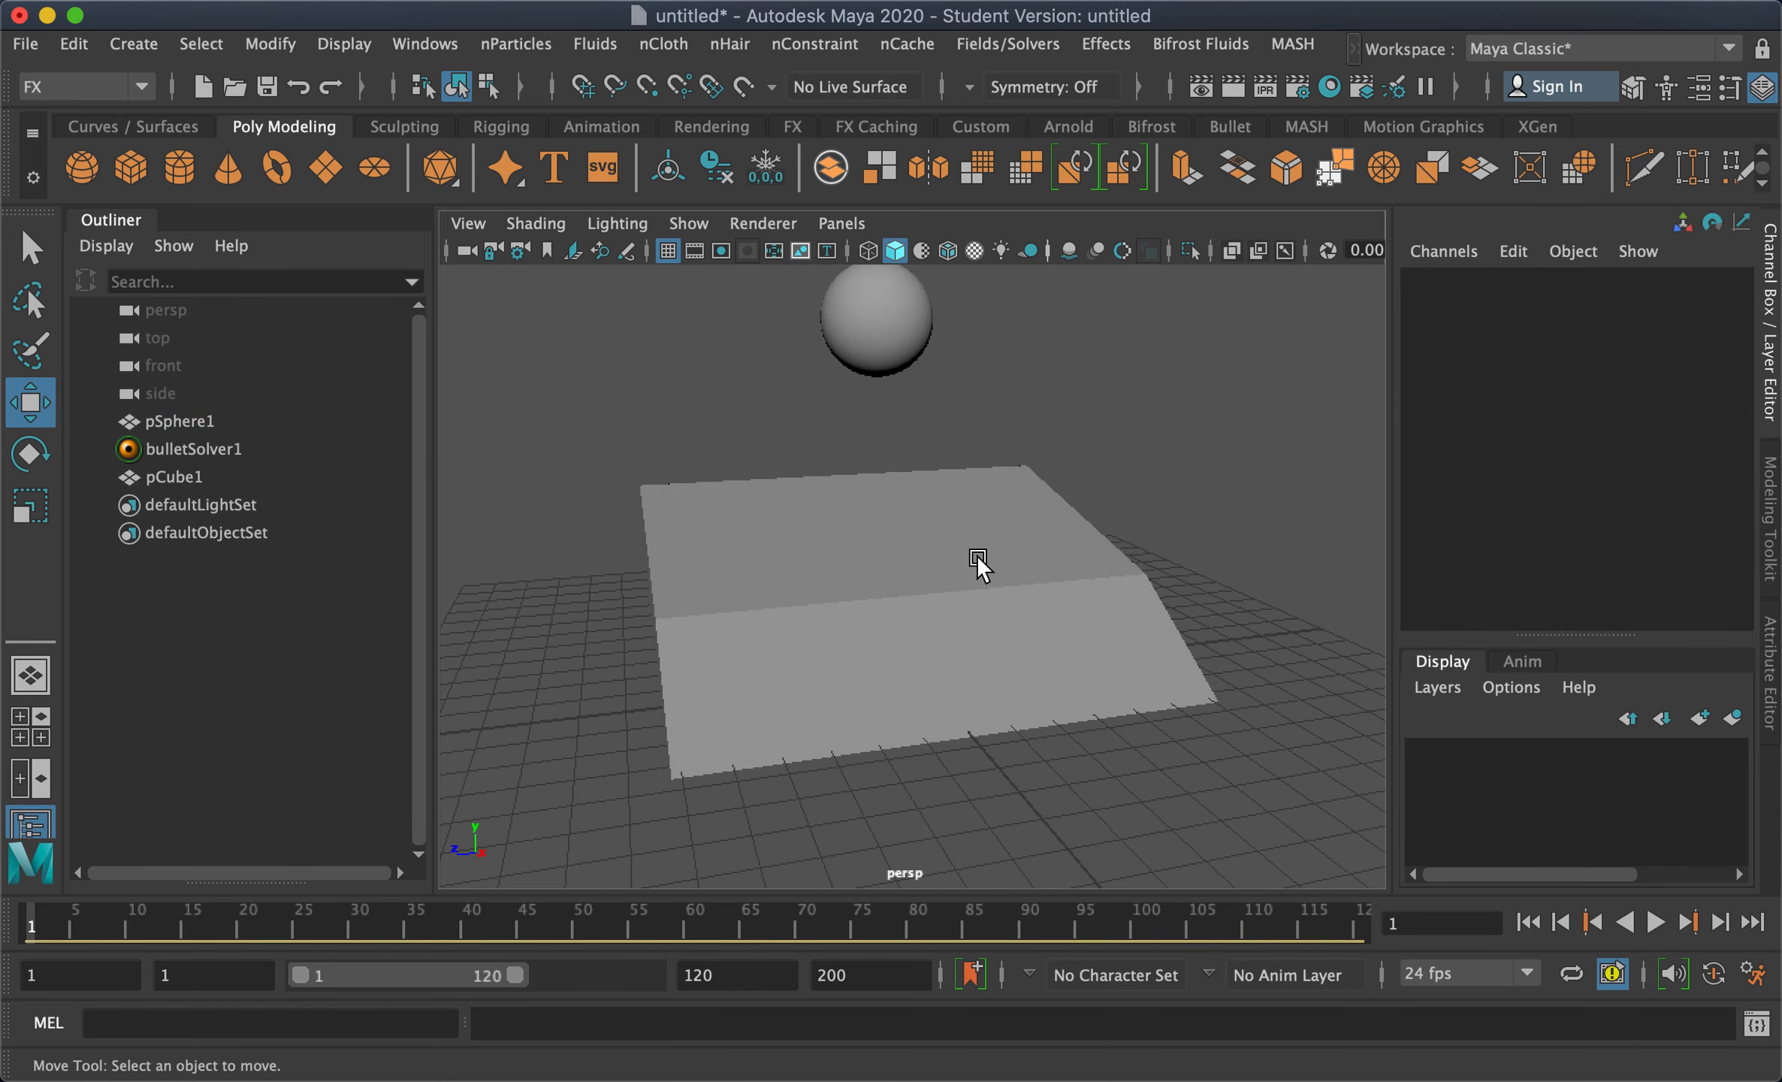
alt+right_drag(980, 556, 663, 560)
alt+drag(907, 645, 797, 518)
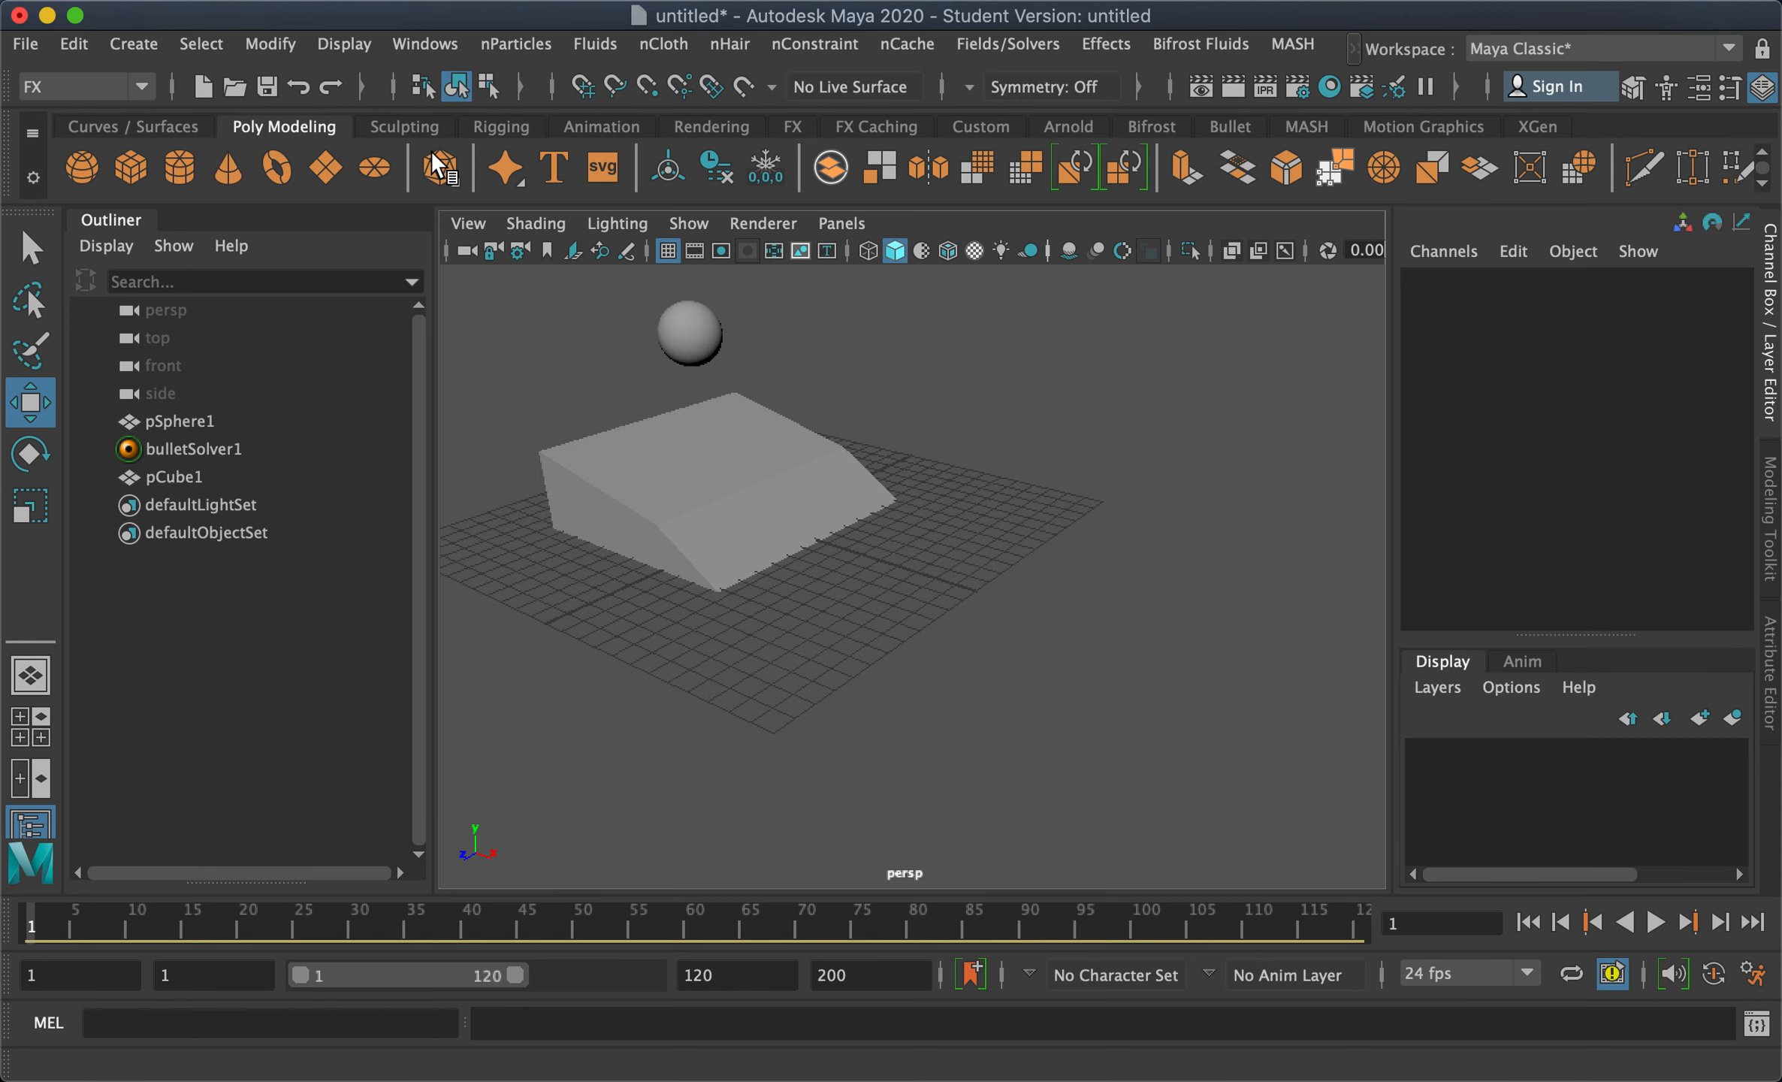
click(275, 184)
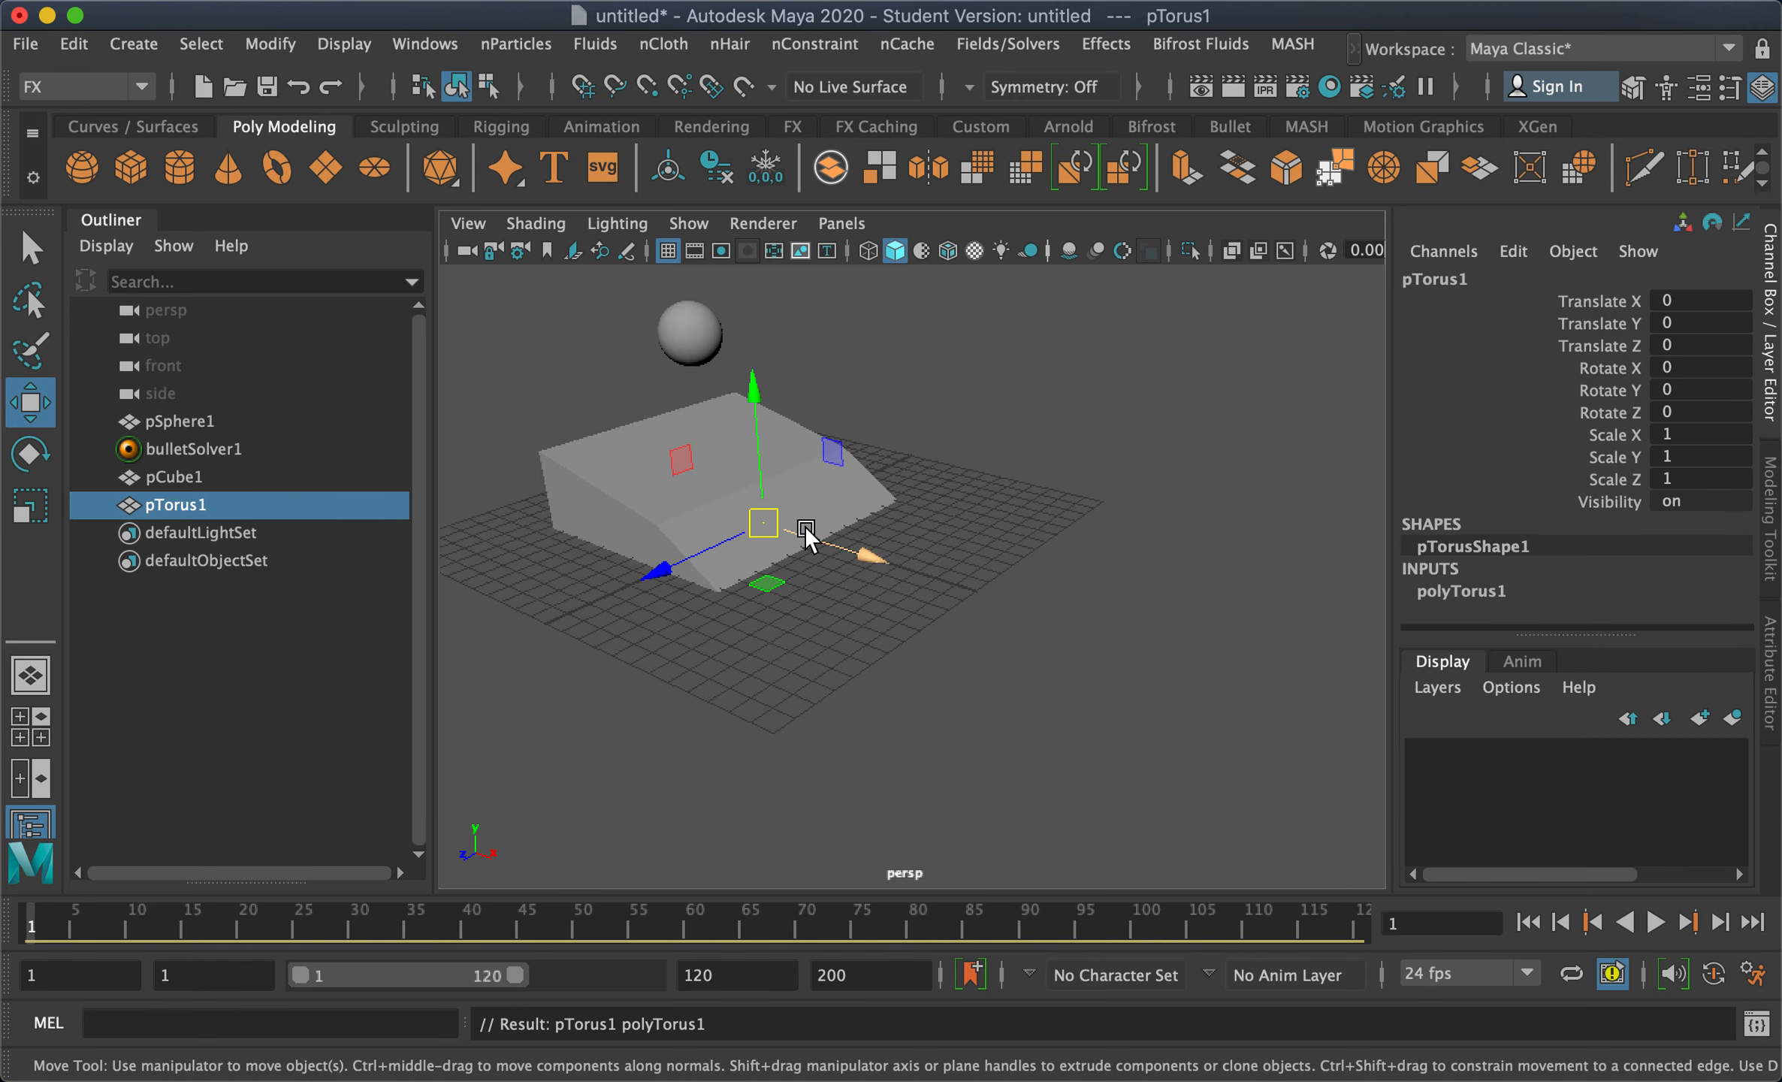
drag(885, 575, 1061, 631)
key(r)
drag(941, 580, 1067, 601)
Raise the torus to Y about 1.289 so its underside sits near the grid plane
alt+drag(939, 639, 884, 661)
alt+middle_drag(884, 661, 787, 675)
alt+right_drag(787, 674, 1010, 633)
alt+drag(943, 655, 914, 631)
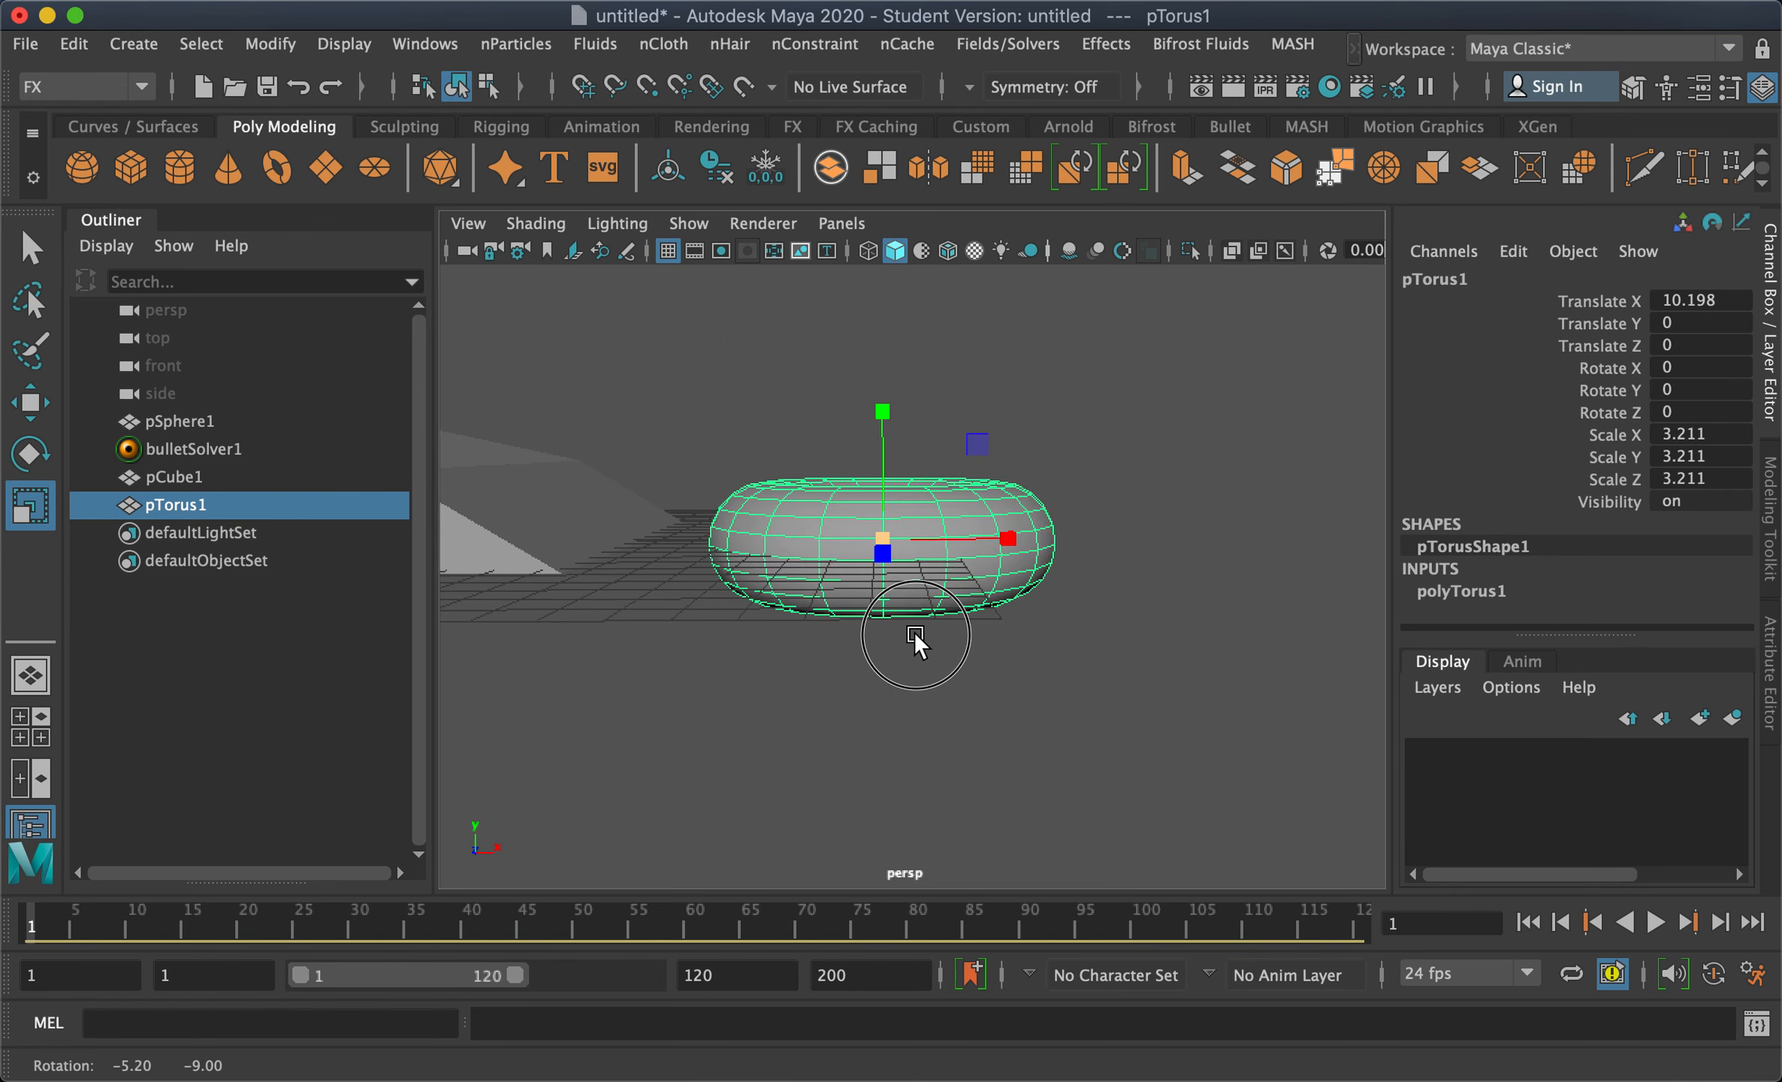
key(w)
drag(885, 449, 876, 397)
mouse_move(923, 615)
alt+mouse_down()
mouse_move(940, 579)
mouse_move(921, 615)
mouse_move(931, 593)
alt+mouse_up()
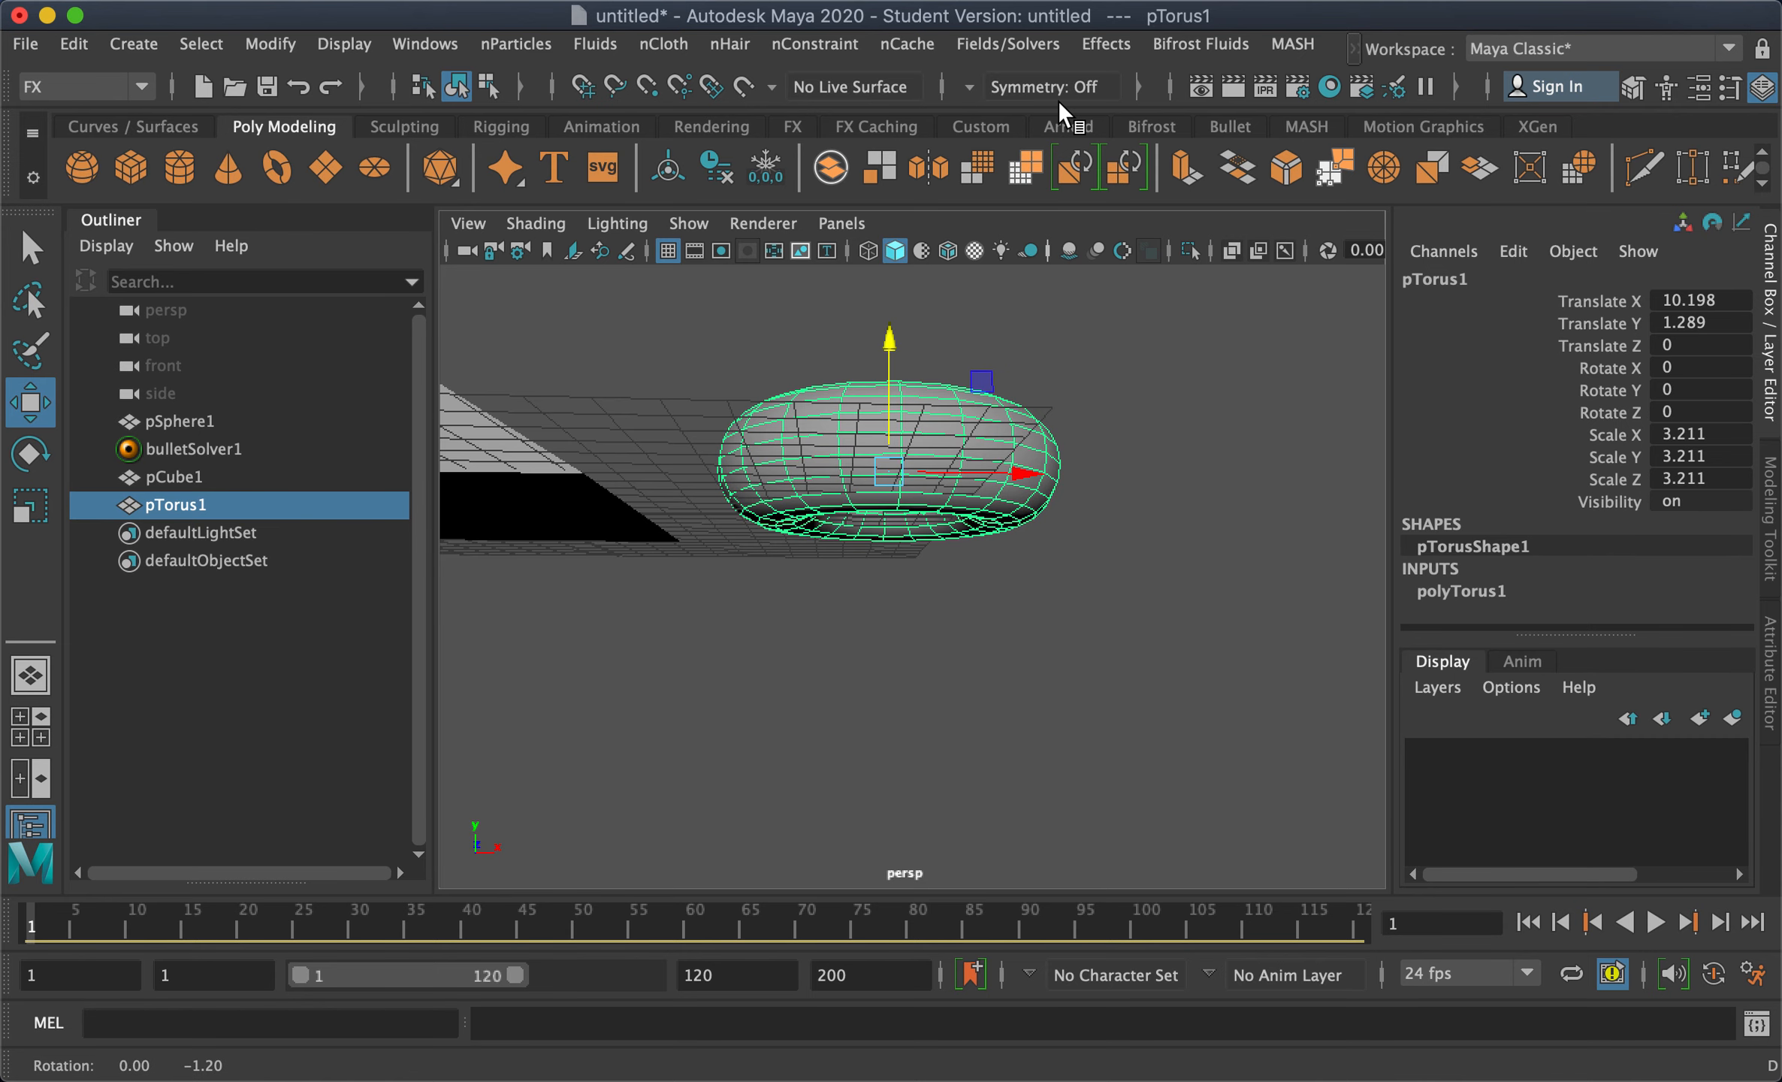
Make the torus a Bullet soft body using the reset default options
click(1350, 45)
mouse_move(1383, 111)
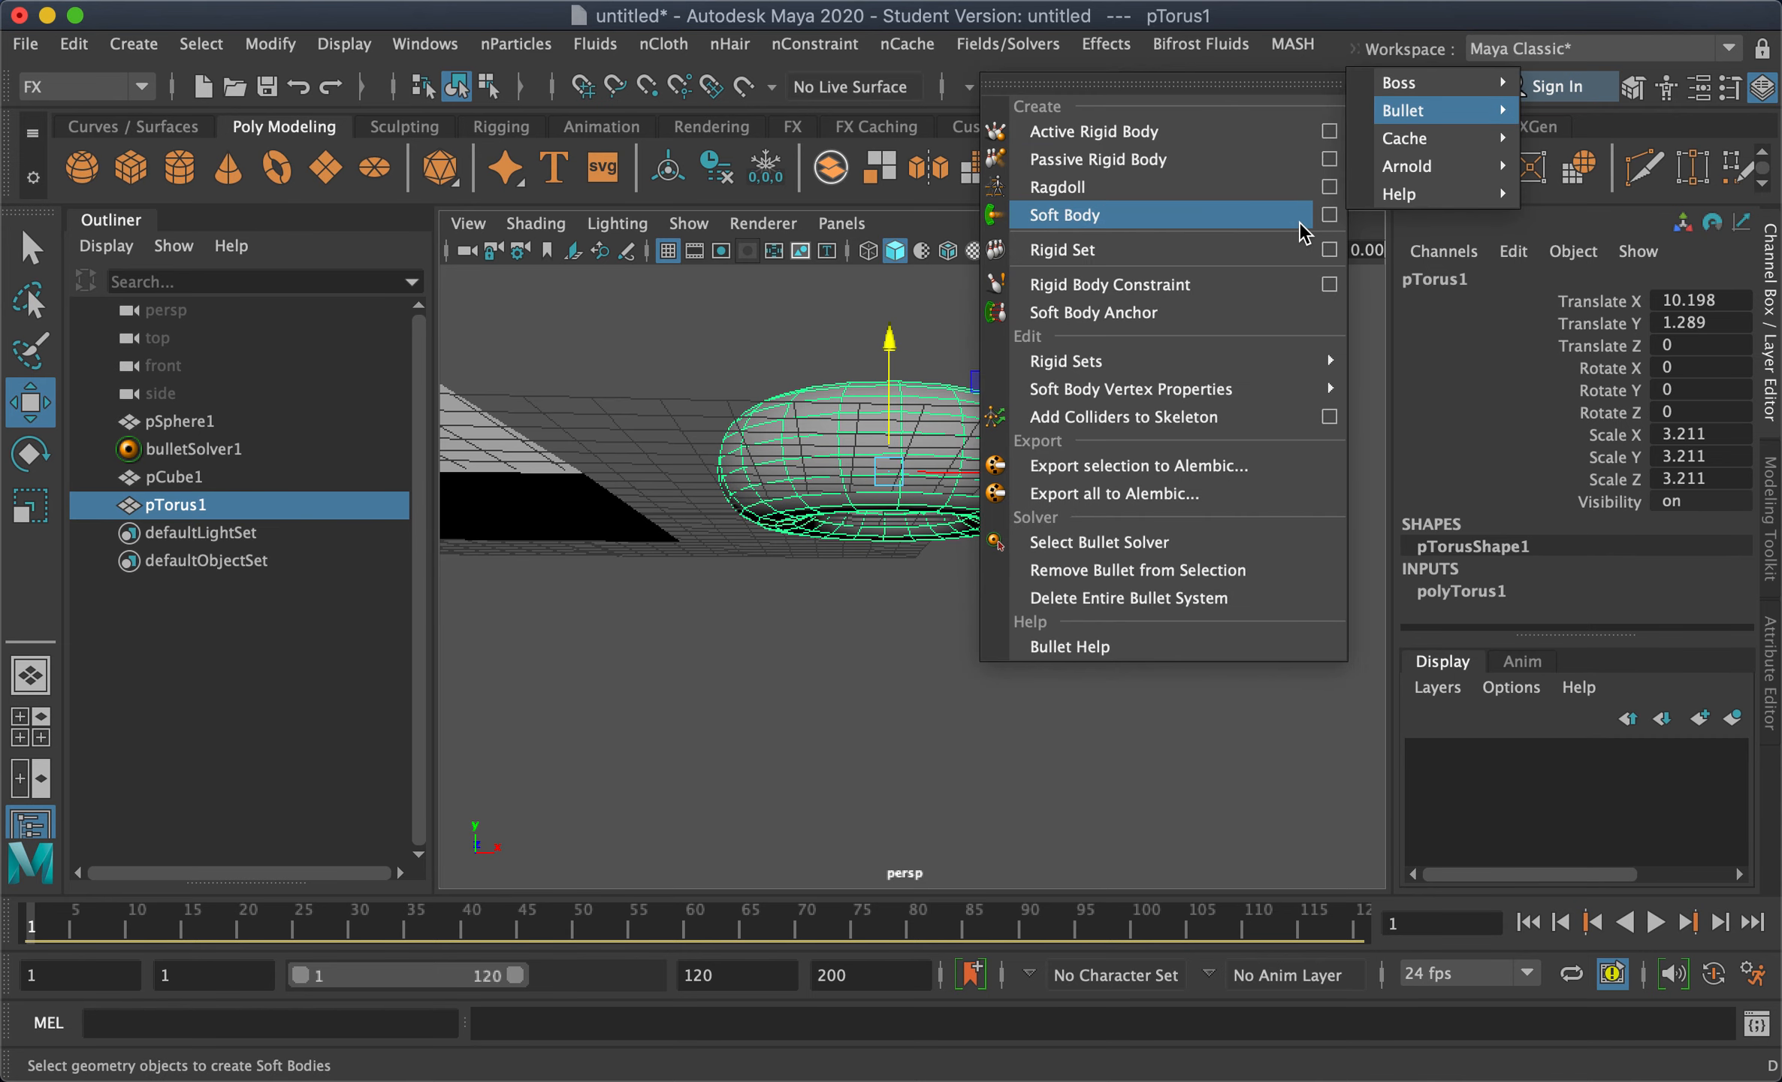
click(1328, 216)
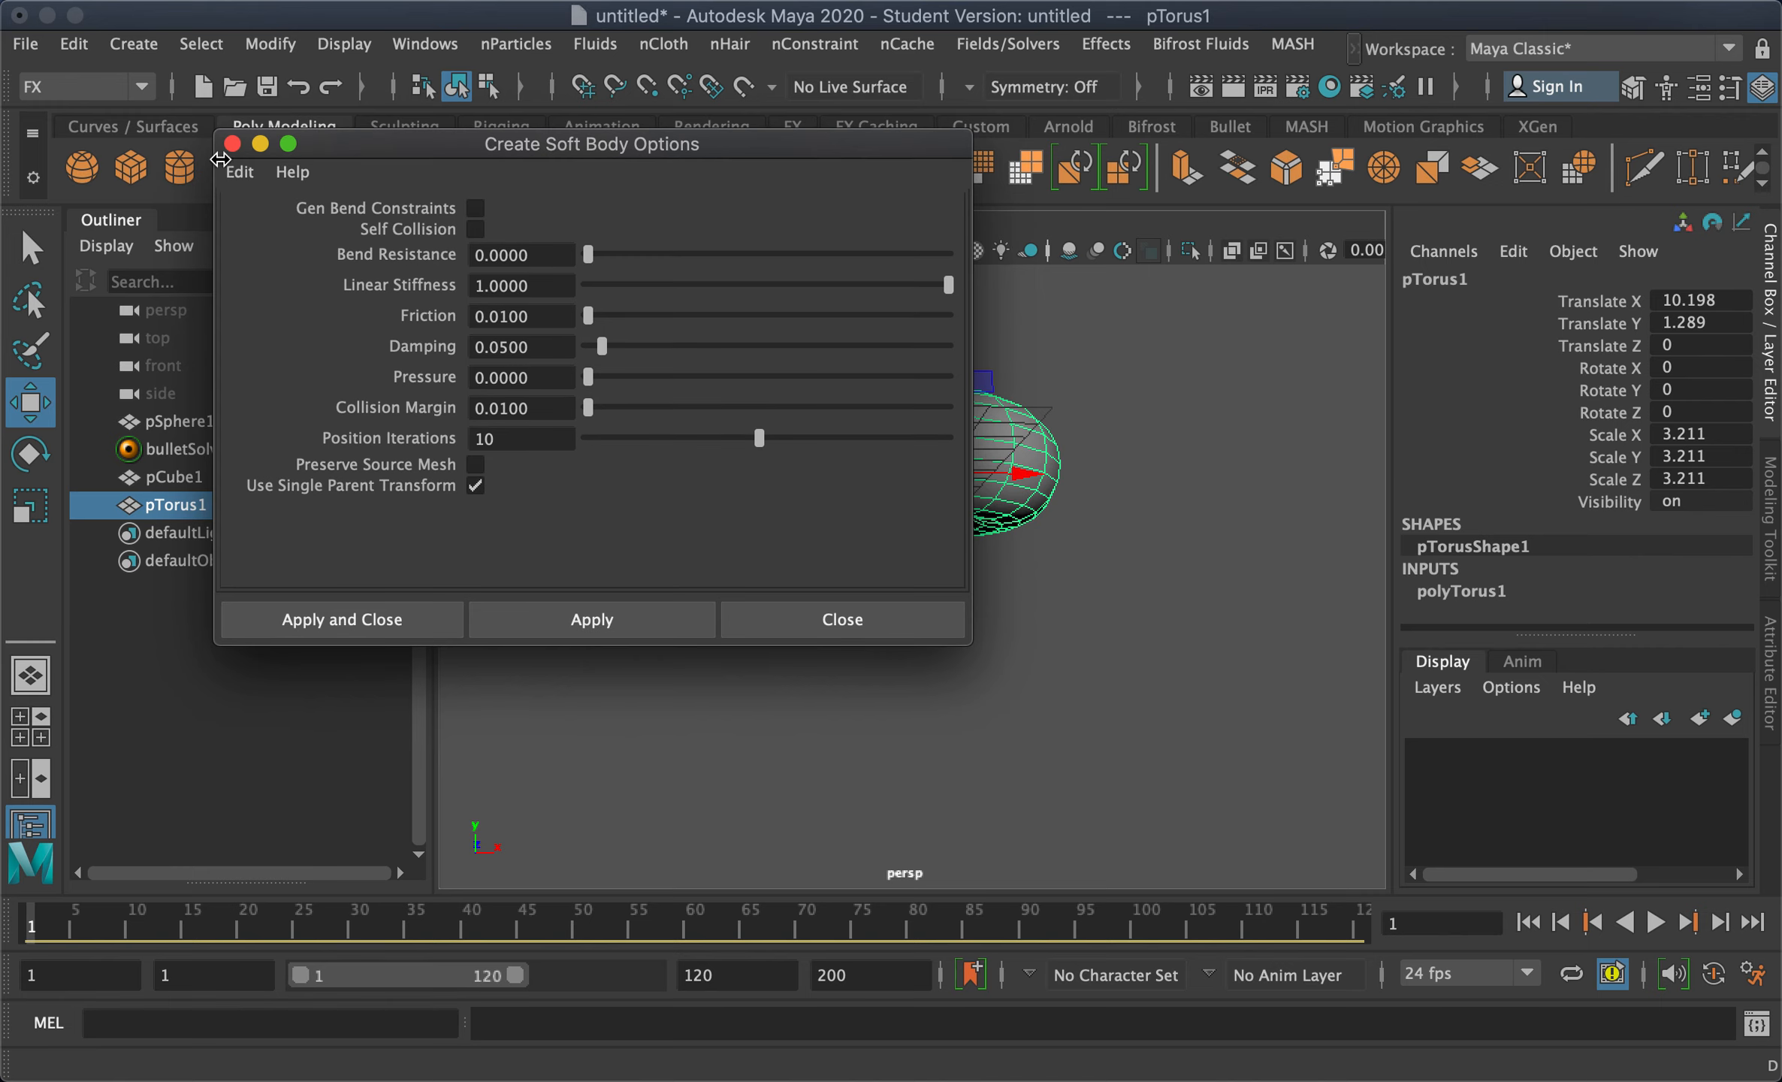
click(240, 172)
click(305, 227)
click(305, 612)
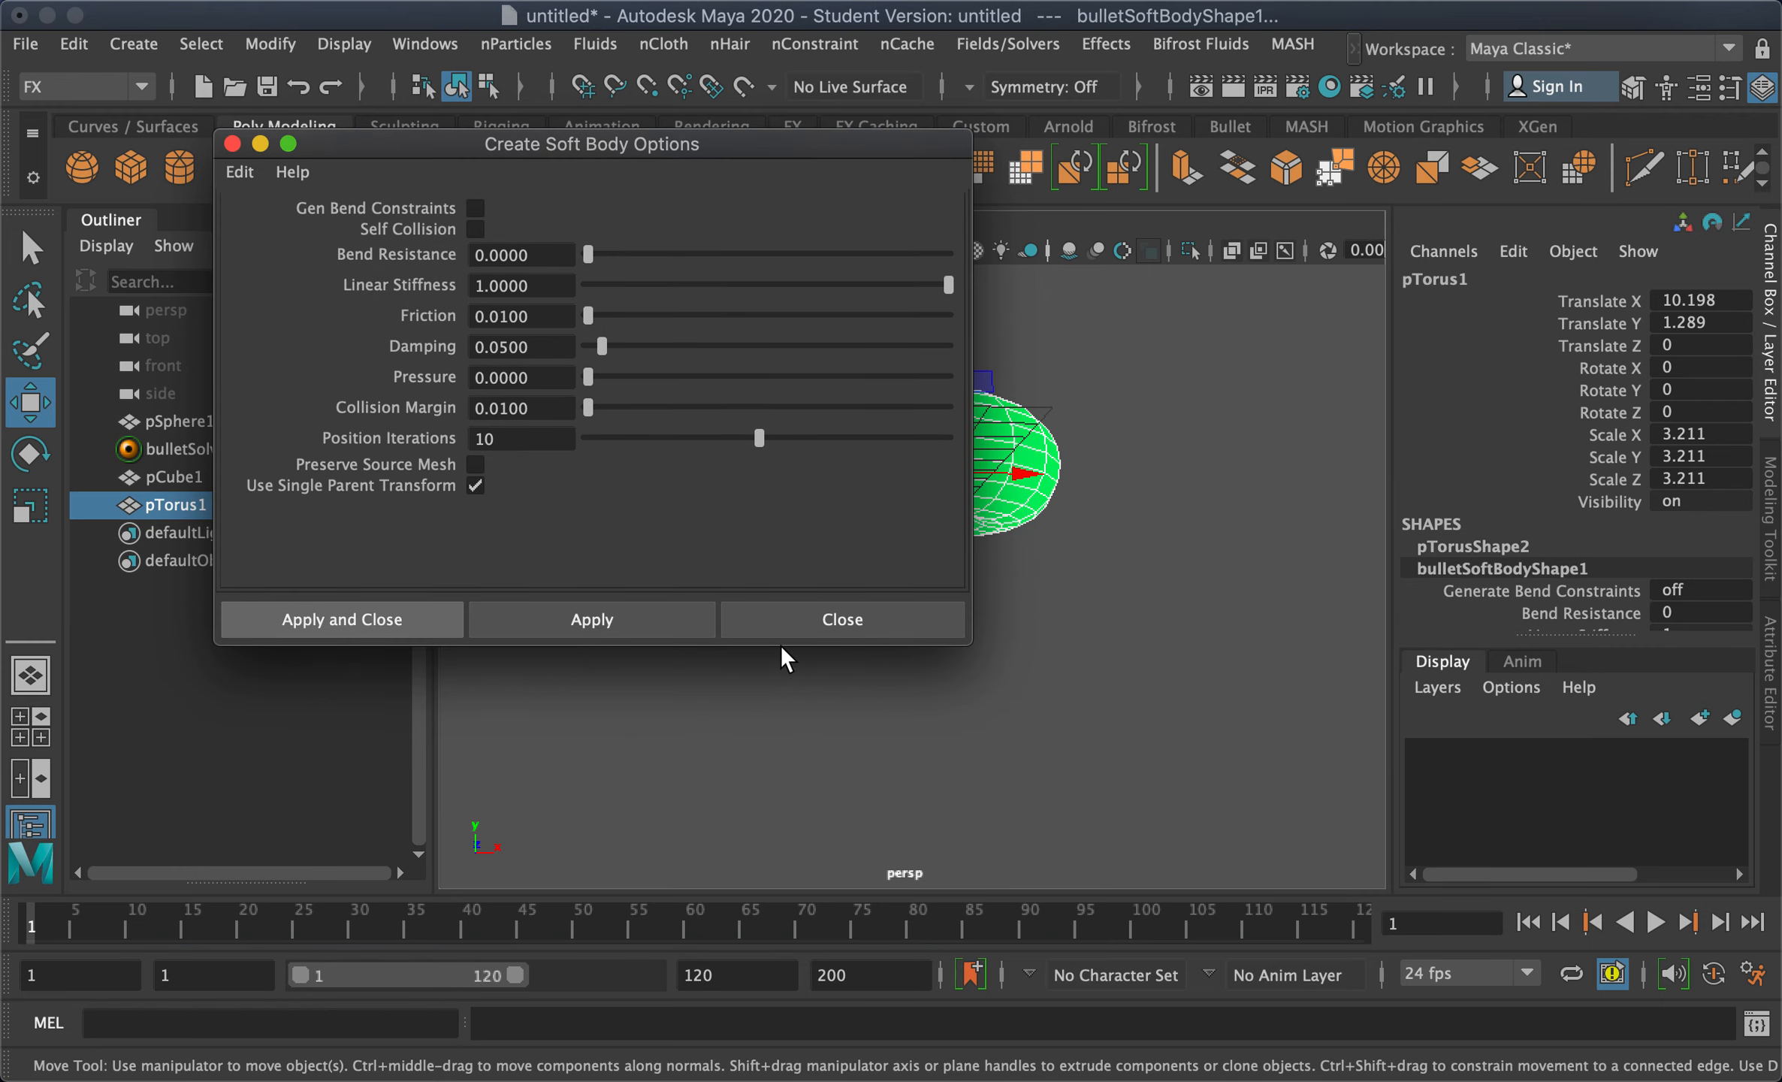
Examine the soft-body torus from several angles along with its bulletSoftBodyShape attributes
click(1123, 631)
alt+drag(879, 613, 895, 671)
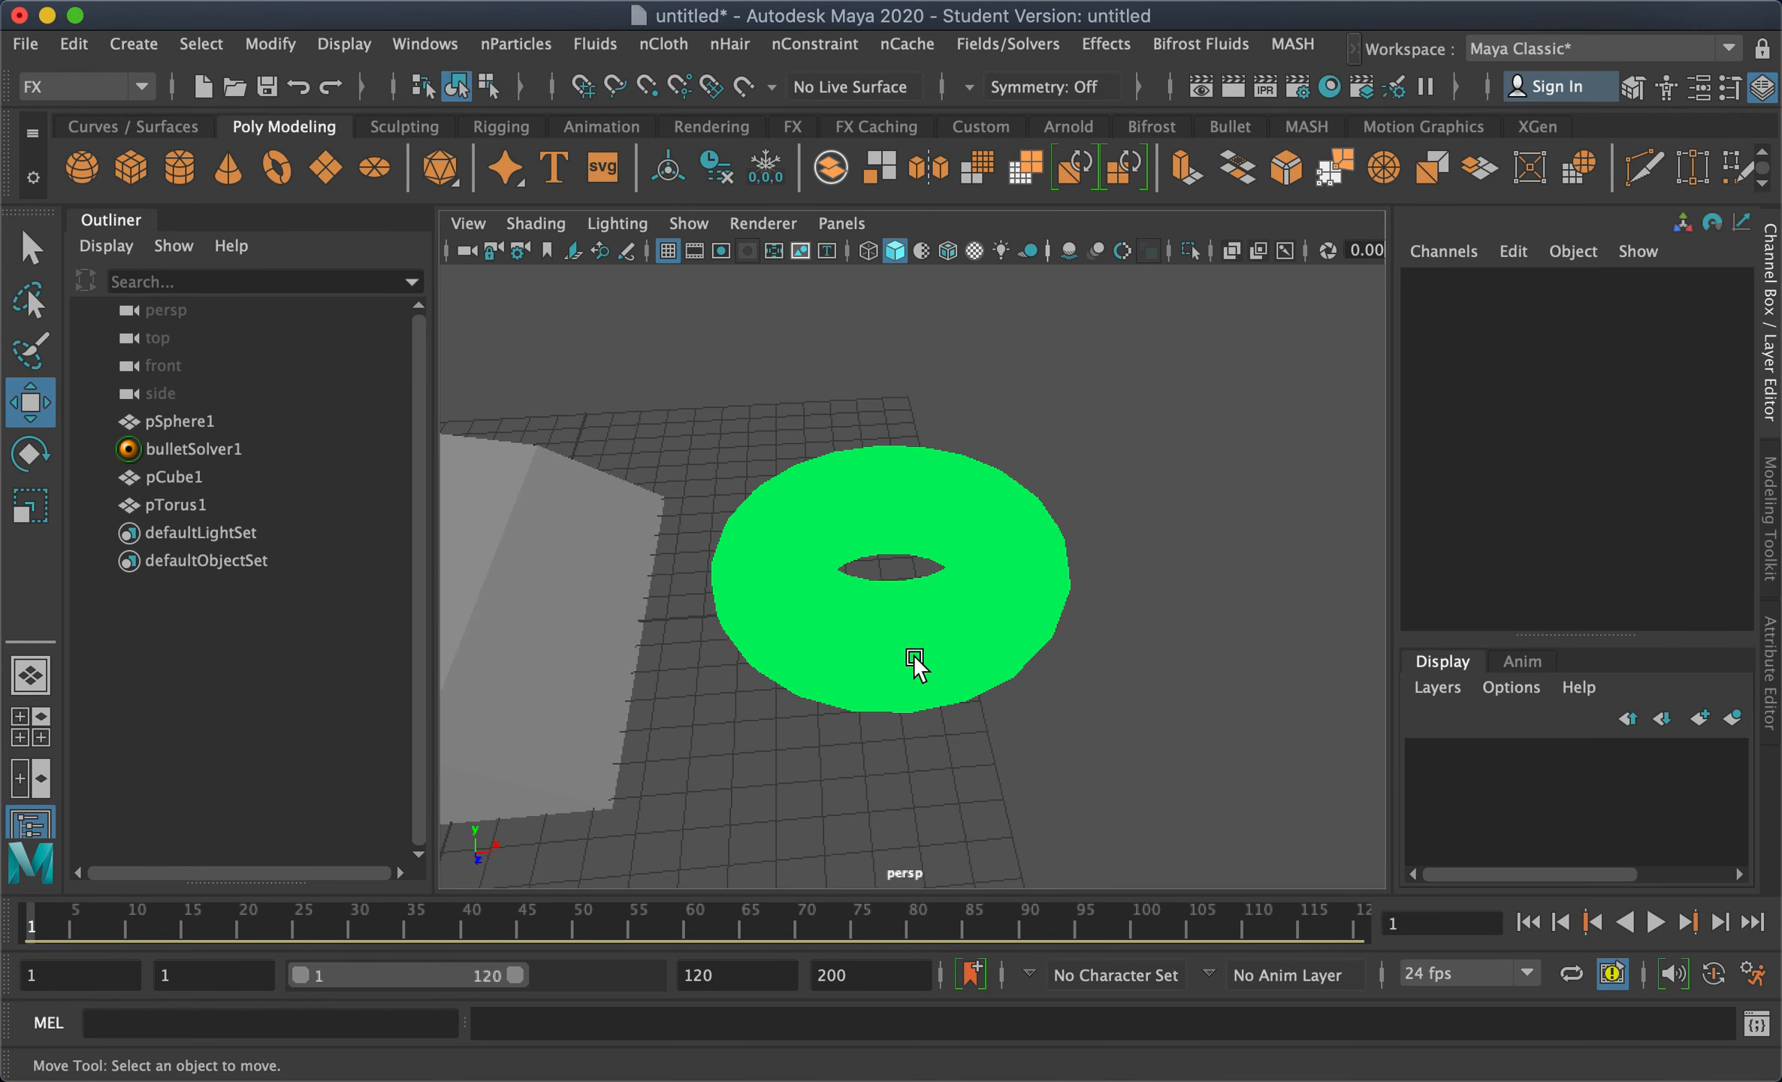
click(1034, 660)
alt+drag(1034, 660, 989, 650)
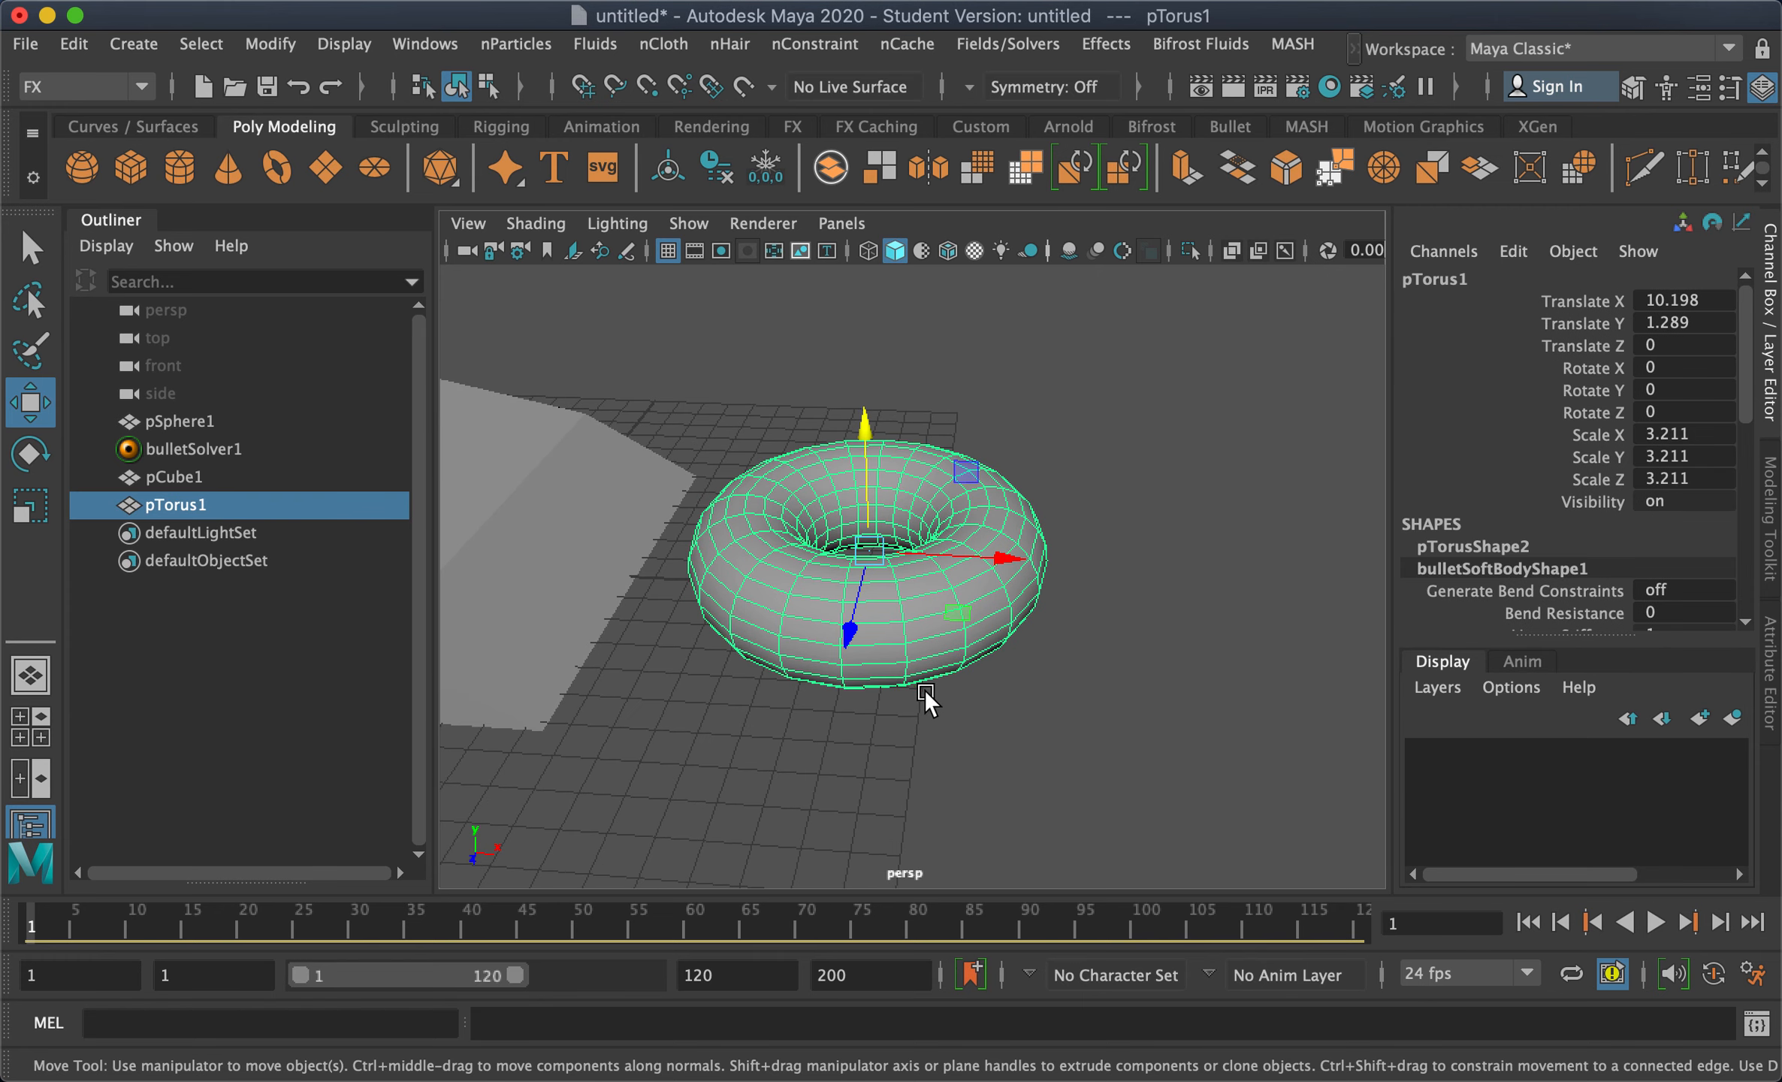
scroll(1590, 529, down, 4)
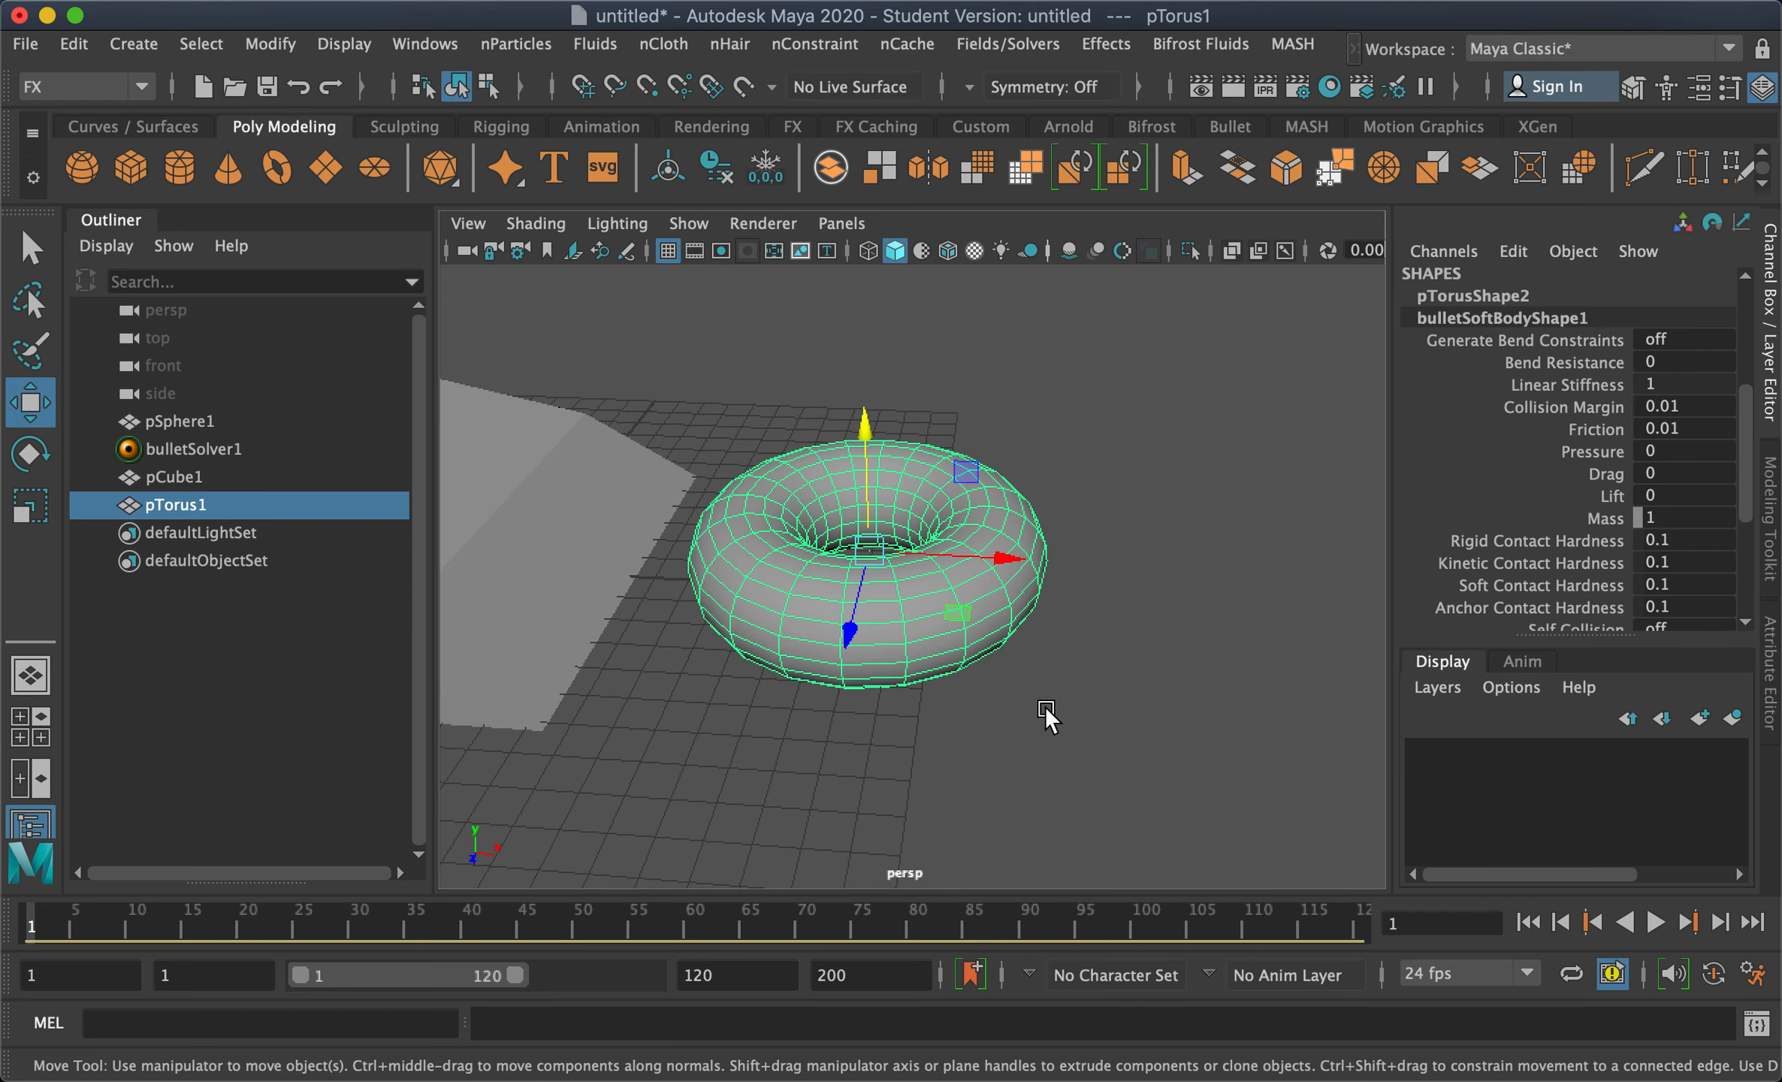
alt+drag(1046, 706, 924, 699)
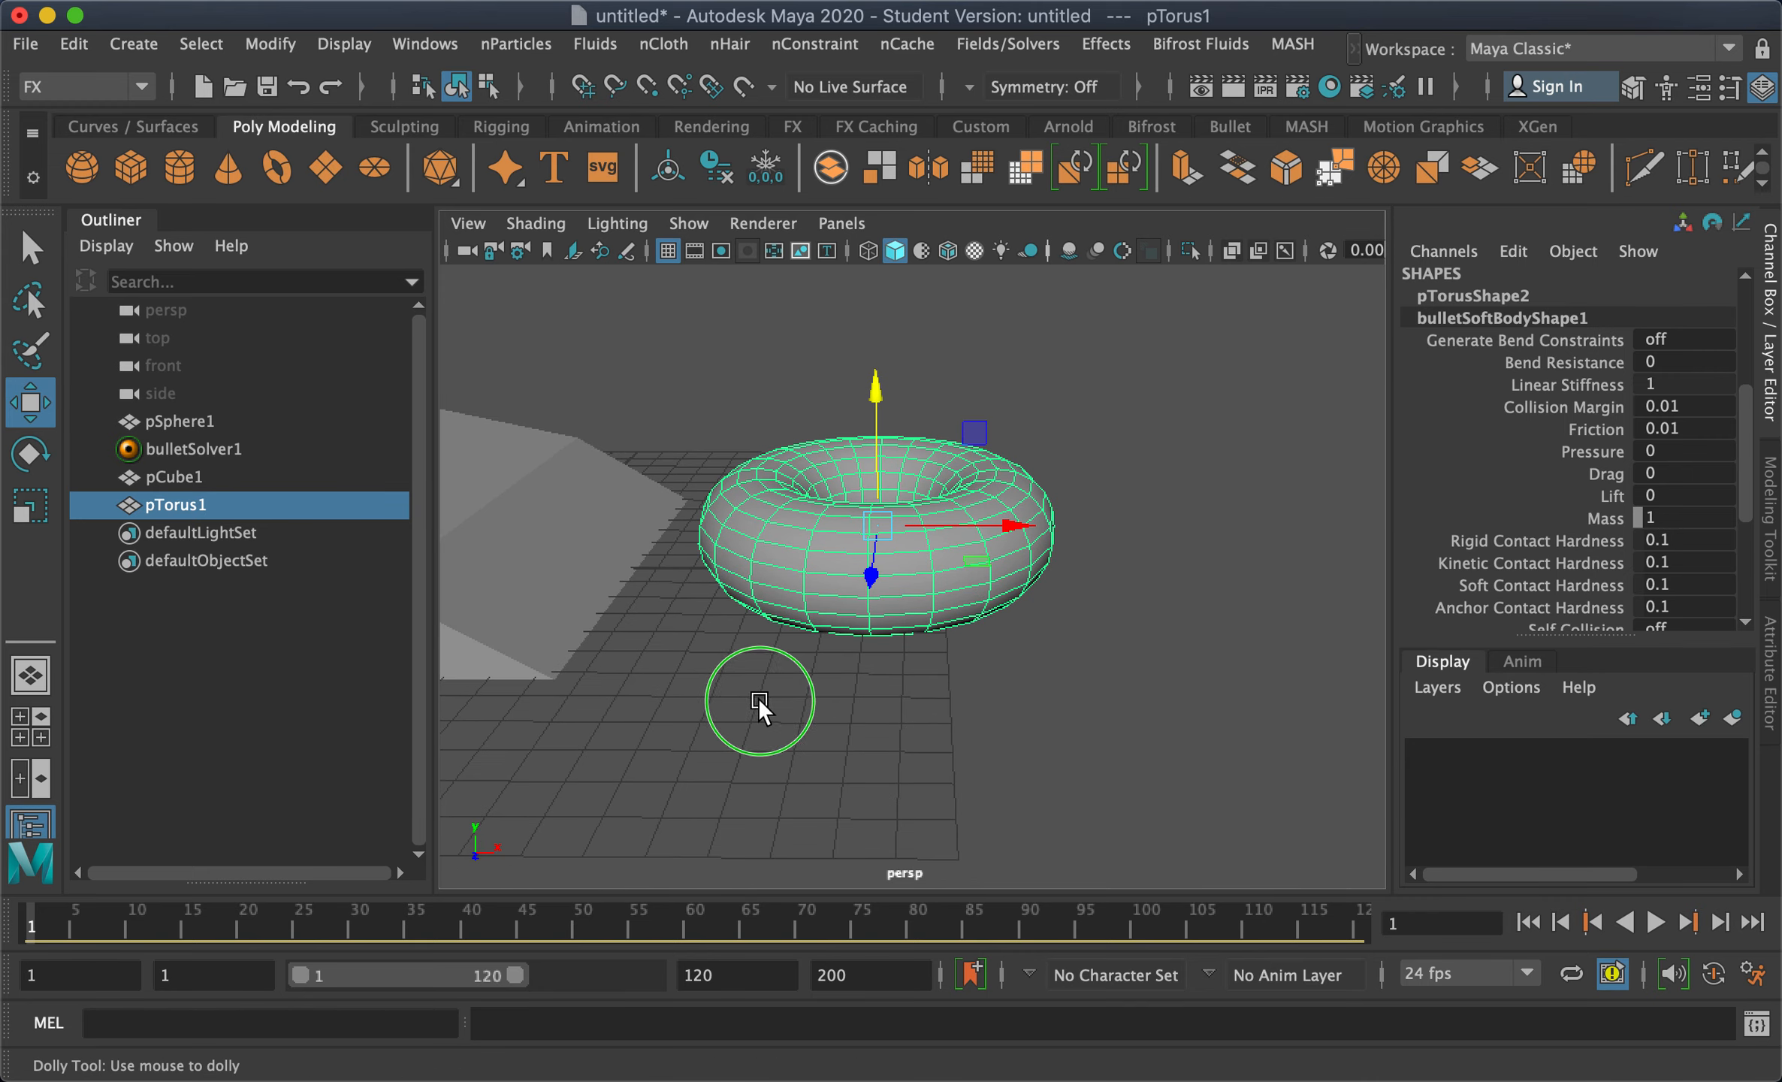
alt+right_drag(758, 698, 909, 705)
alt+middle_drag(909, 705, 979, 679)
alt+drag(973, 675, 939, 680)
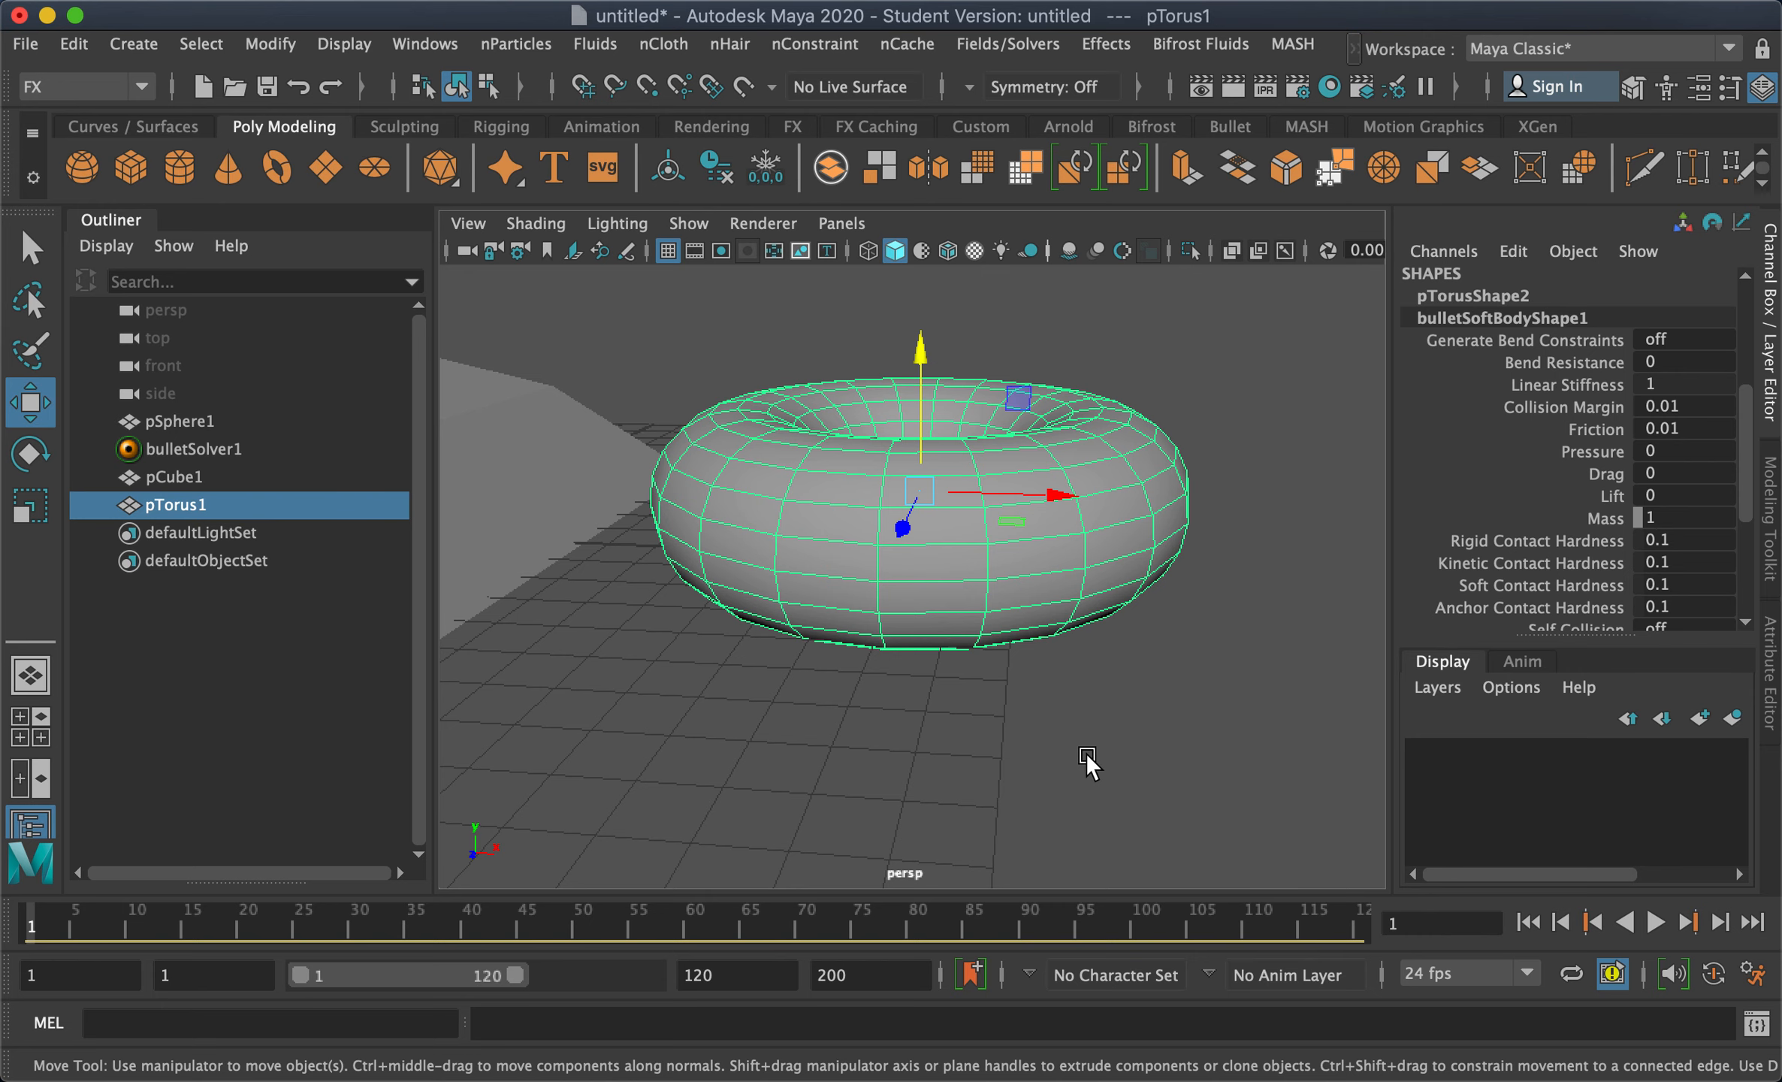
alt+drag(1086, 754, 1089, 752)
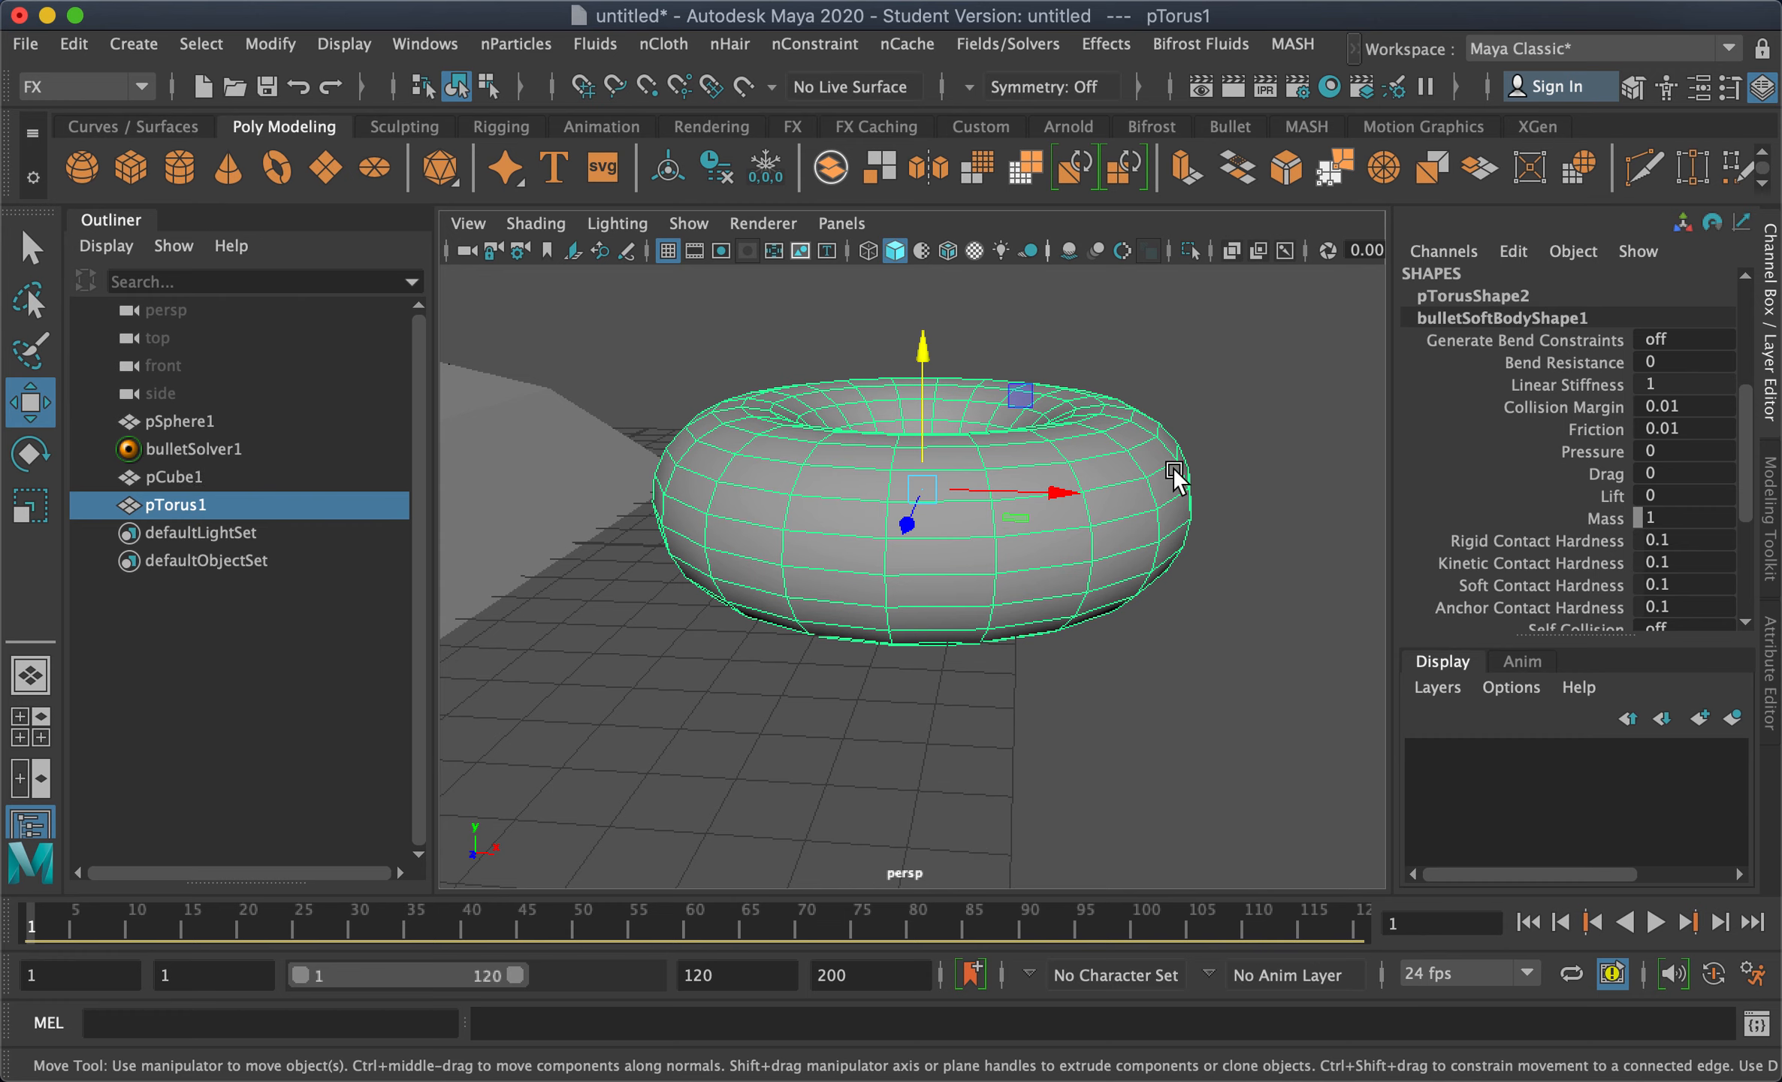
alt+drag(1151, 712, 1082, 590)
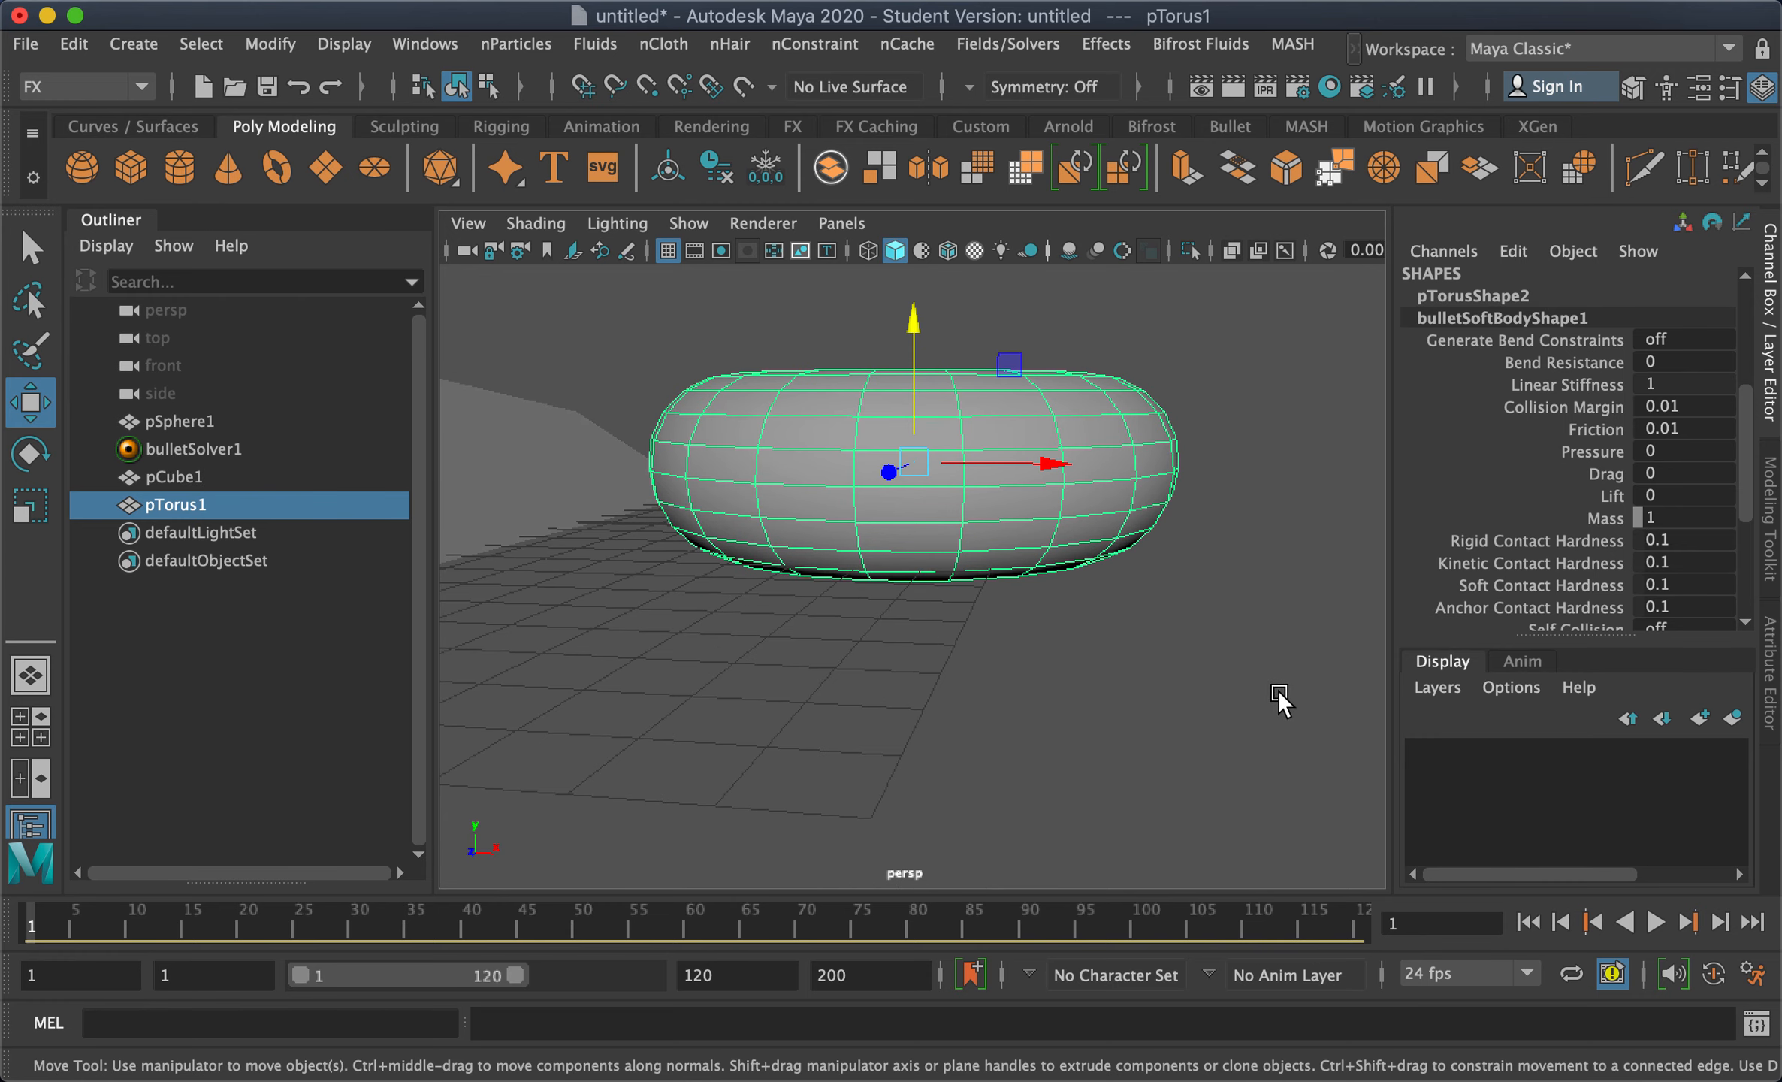
Play the simulation to test the sphere rolling off the ramp into the soft-body torus, observing it from several angles
click(1657, 920)
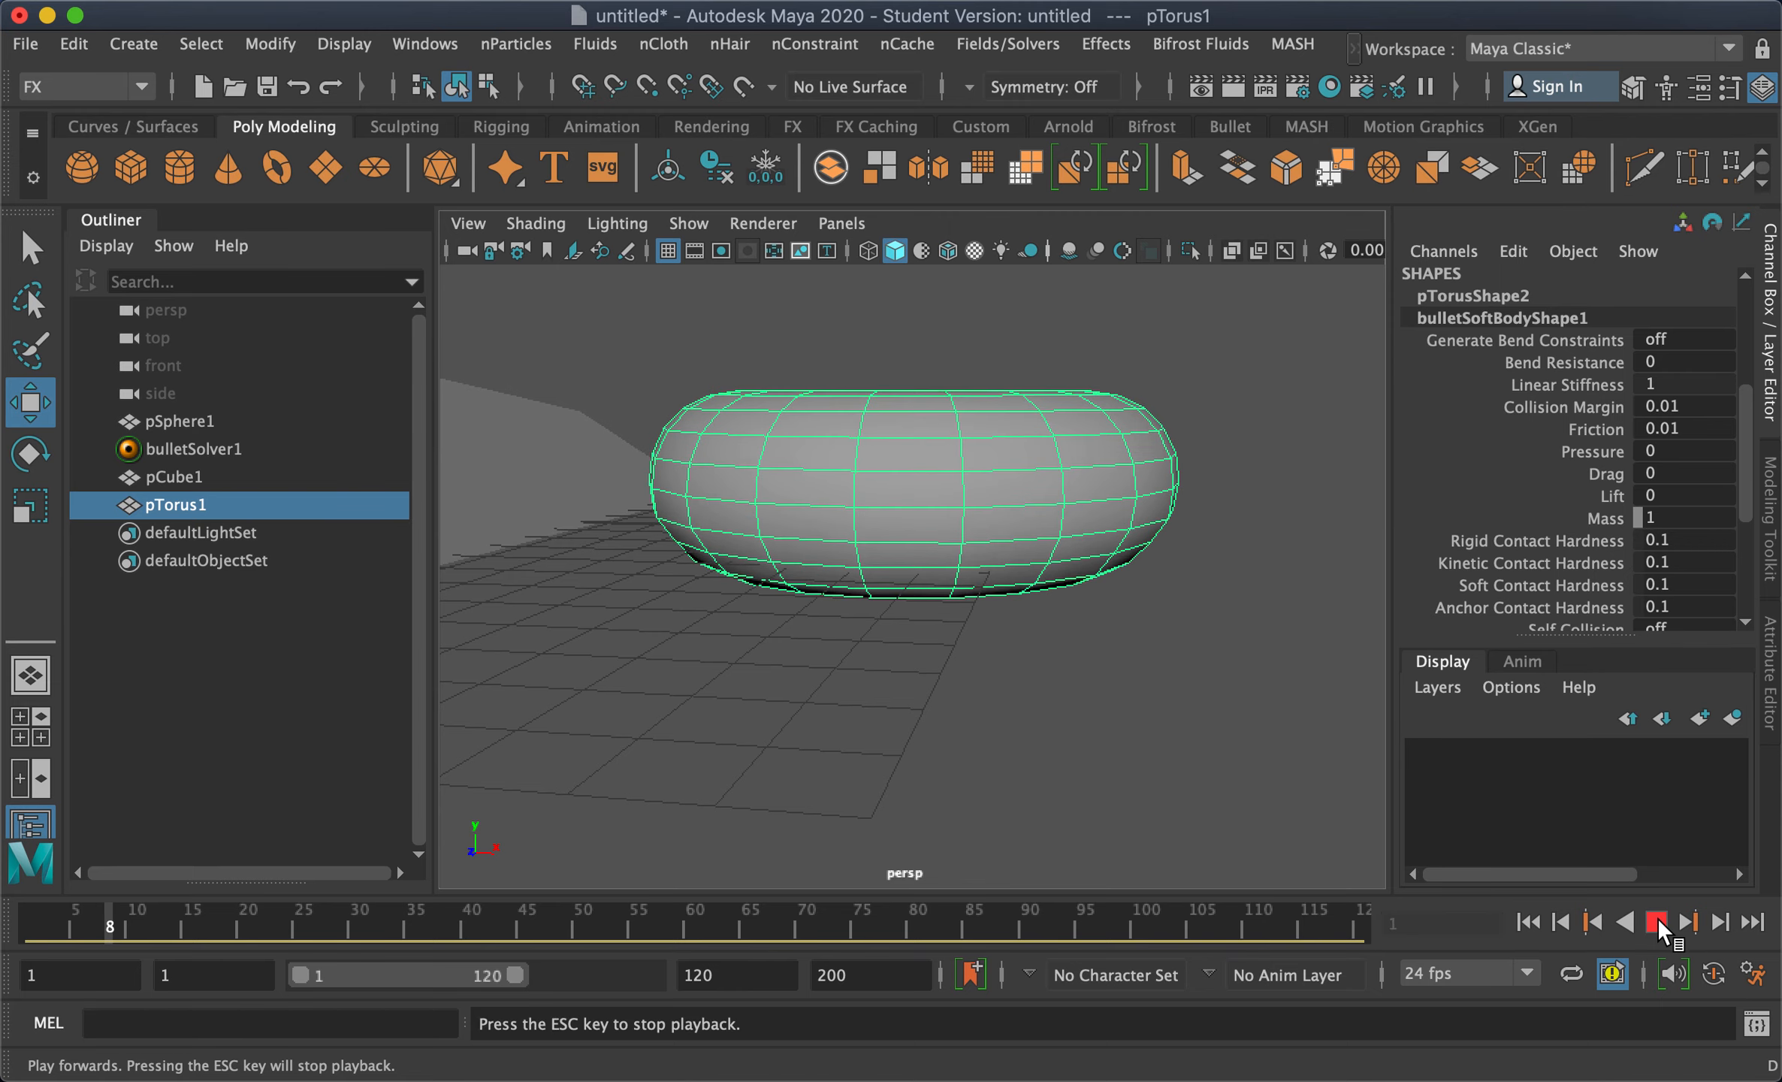
alt+drag(987, 597, 934, 701)
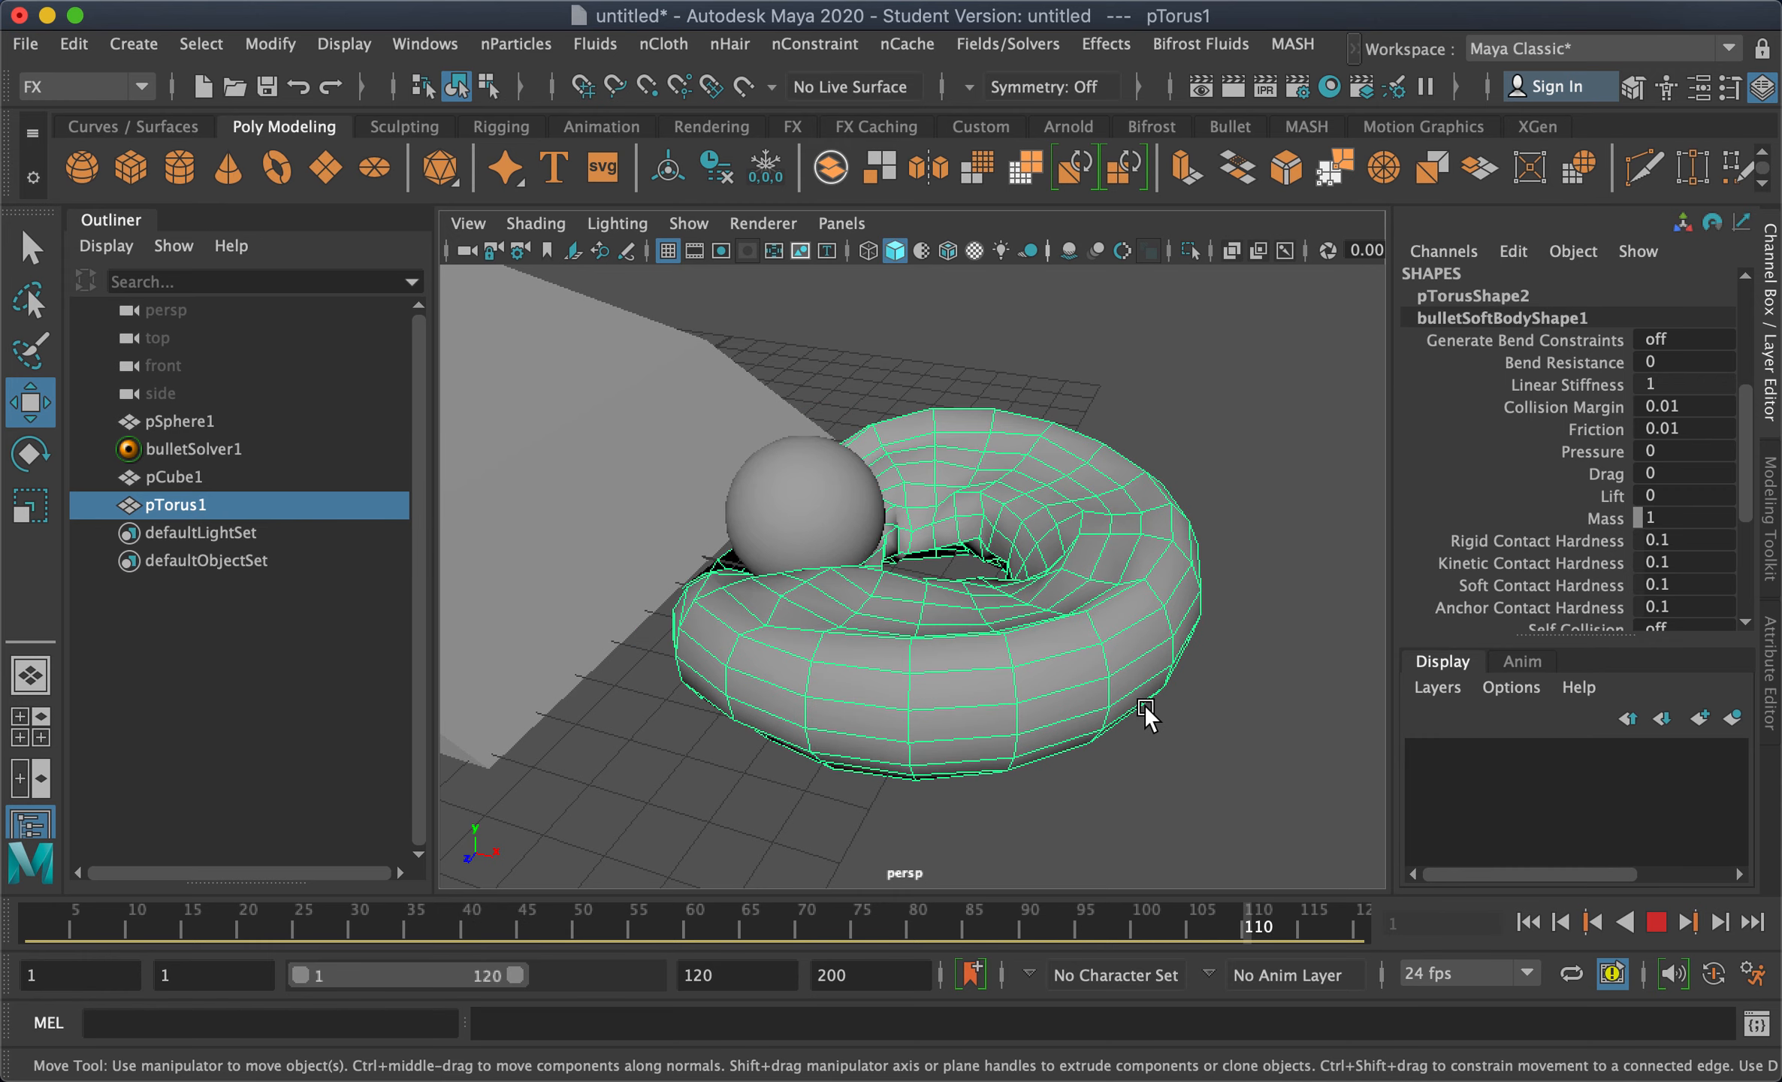
alt+drag(876, 725, 1206, 745)
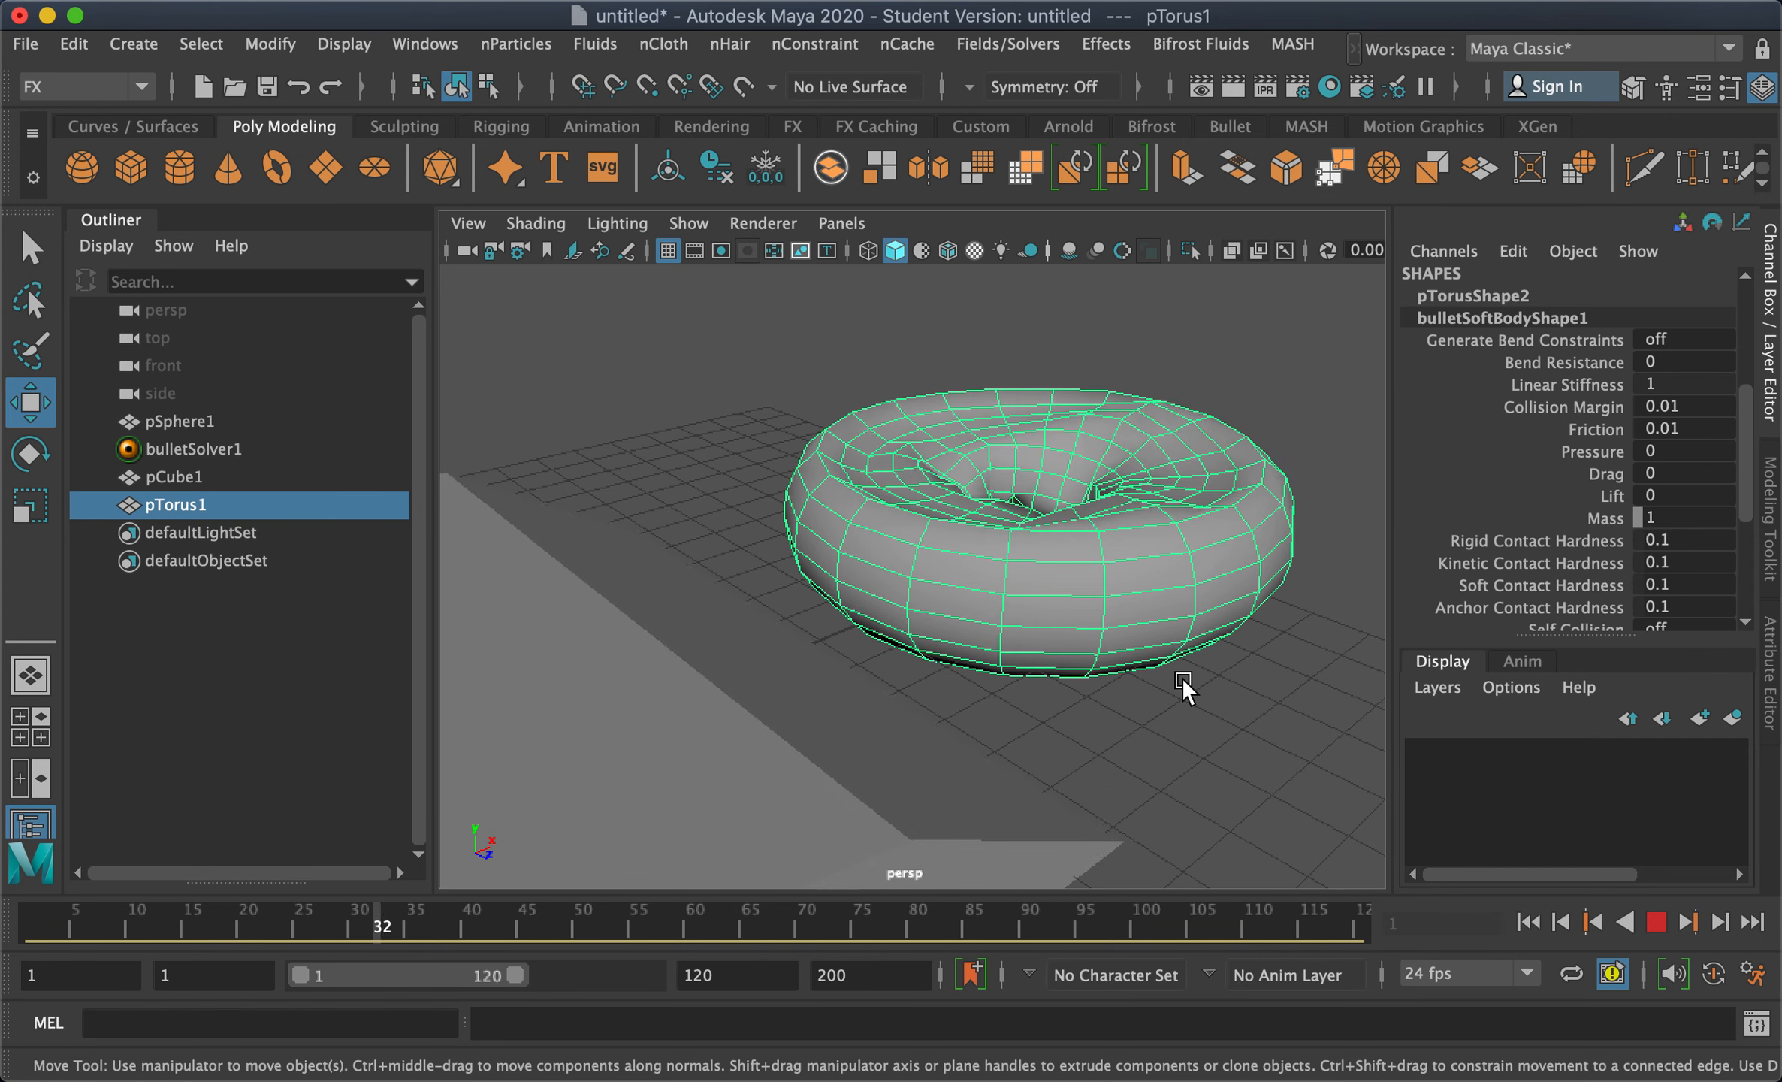
alt+drag(1146, 707, 1013, 693)
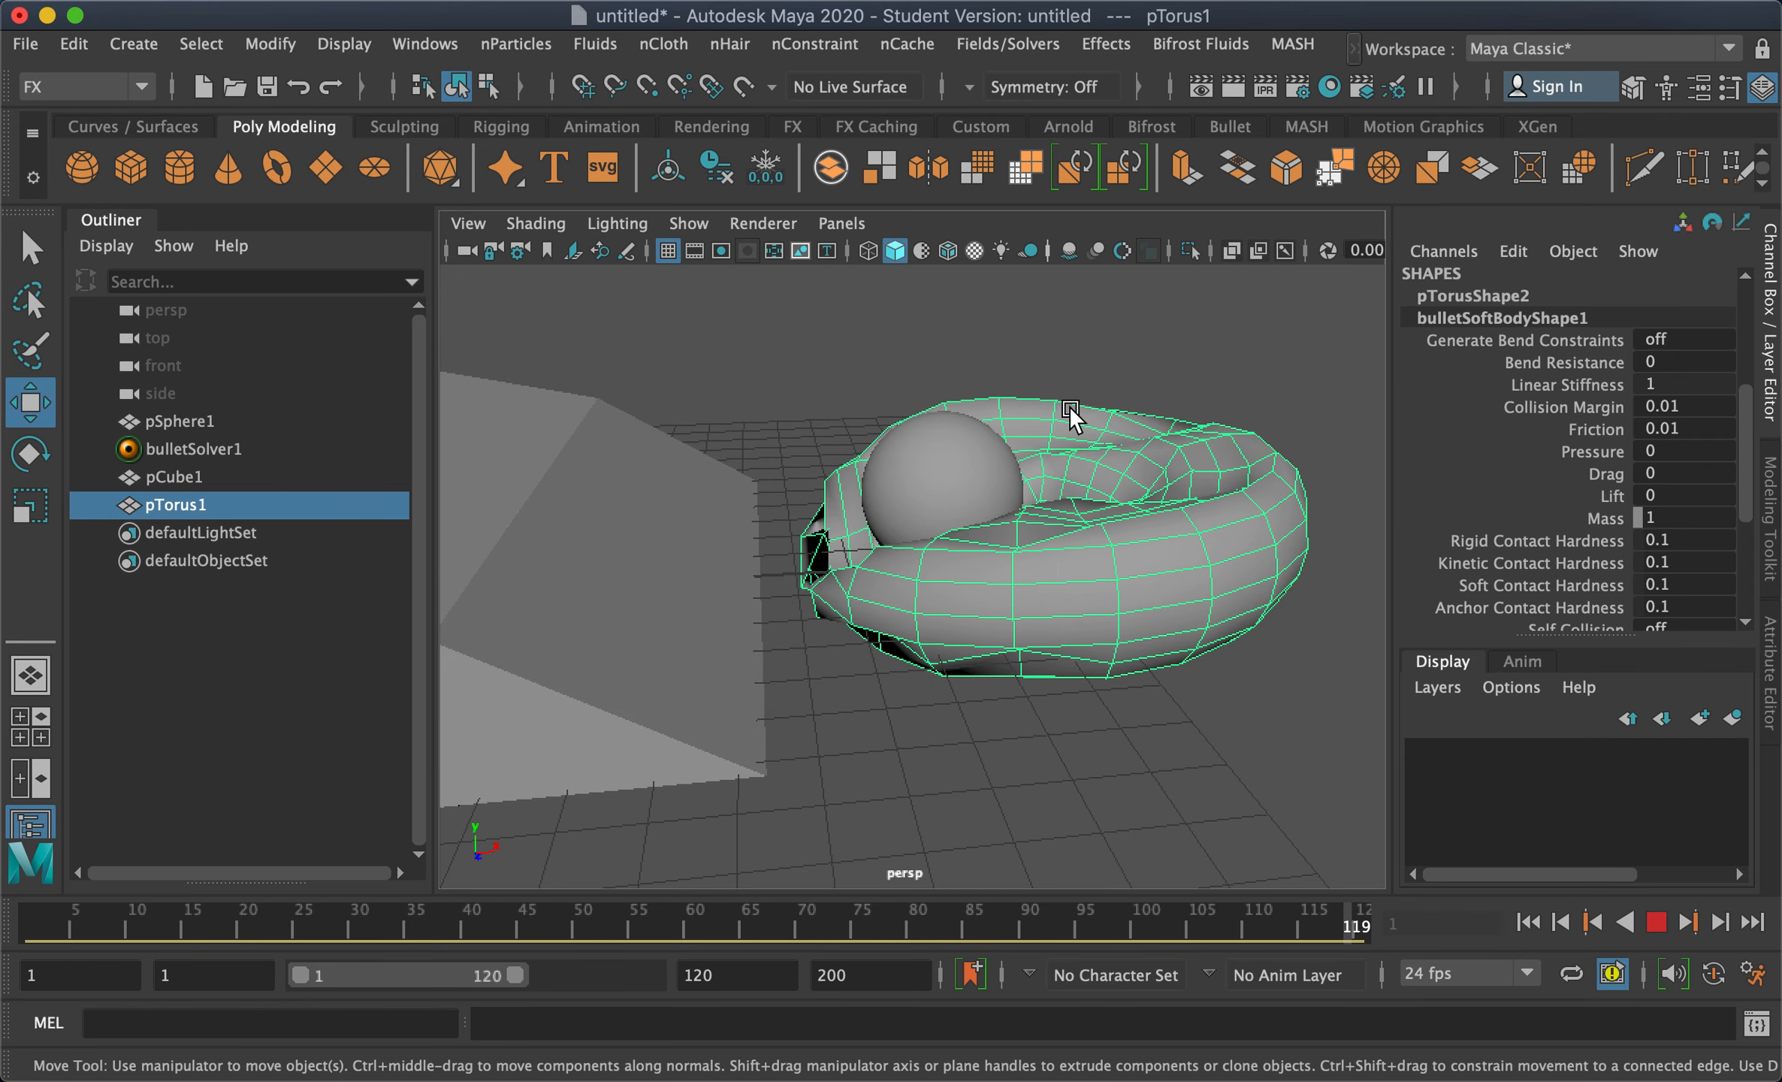
alt+drag(1066, 728, 1102, 783)
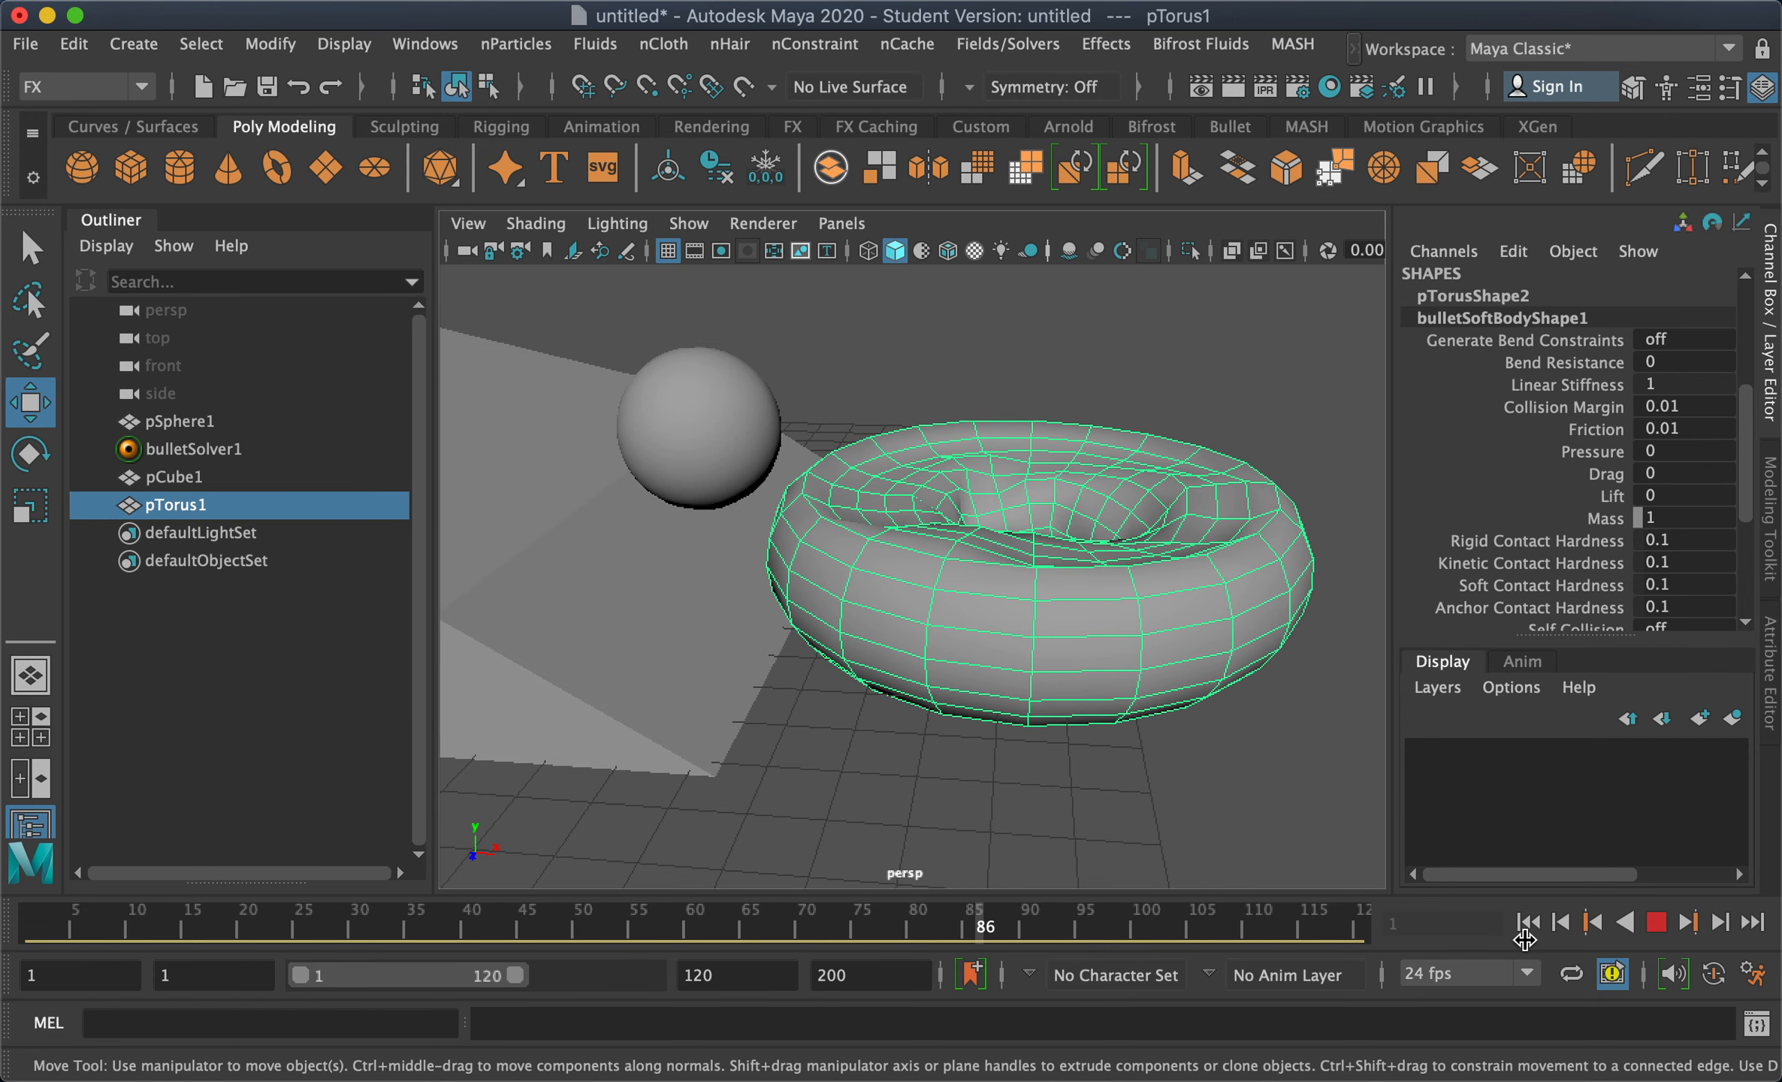
Stop playback to examine the torus deformed by the sphere, then return to the first frame and view the scene from other angles
click(1655, 923)
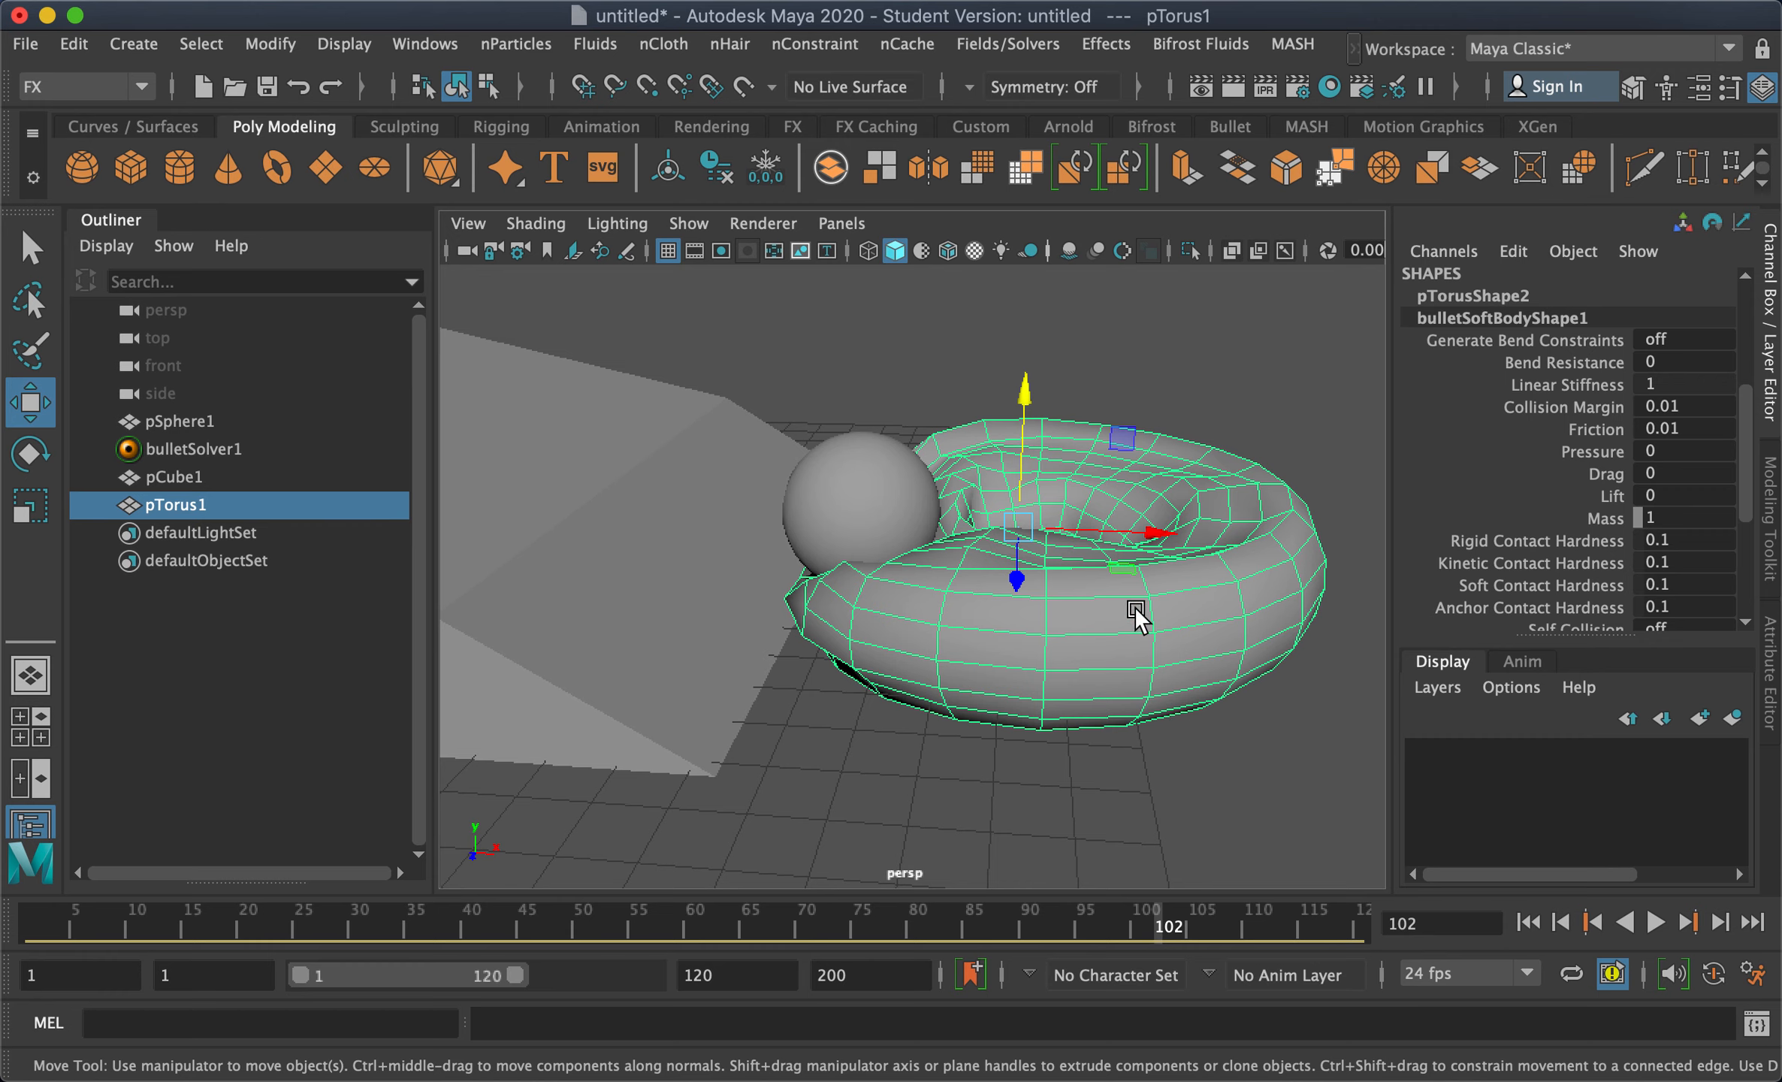
alt+middle_drag(1103, 739, 1063, 730)
alt+drag(1063, 730, 985, 771)
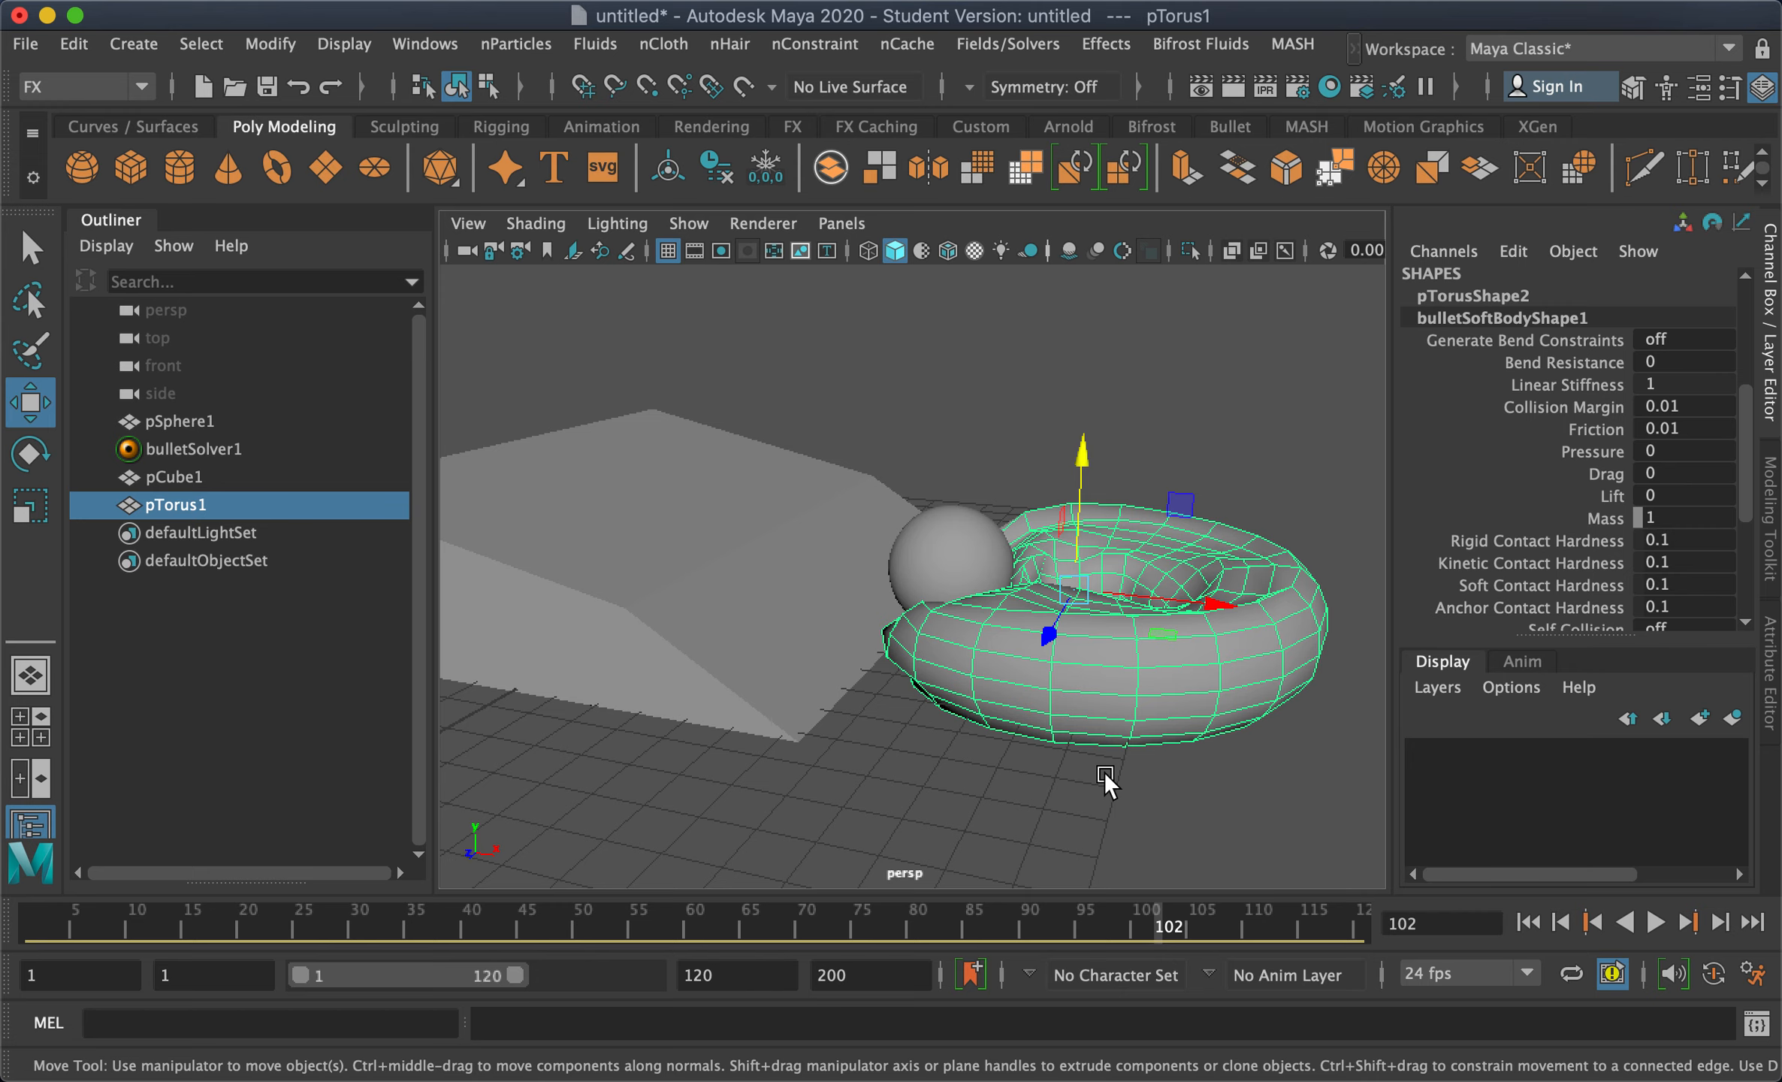
alt+drag(955, 799, 850, 802)
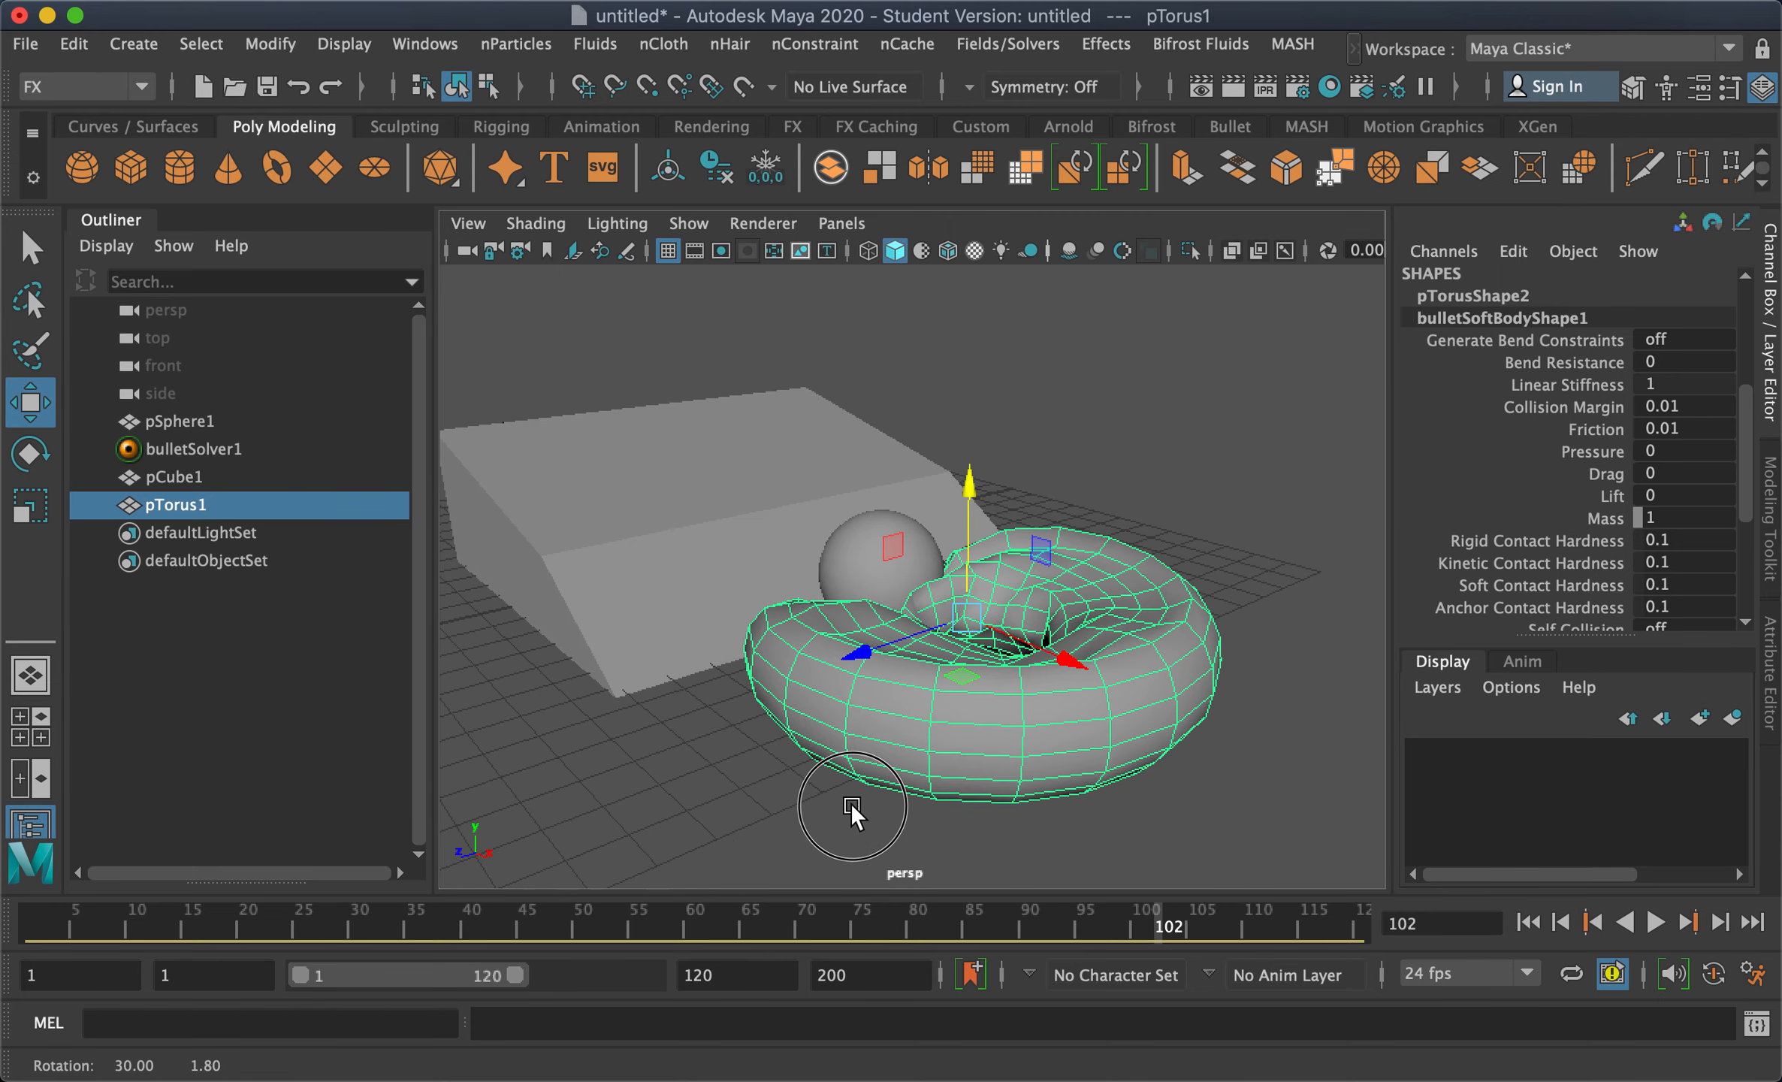
click(1526, 921)
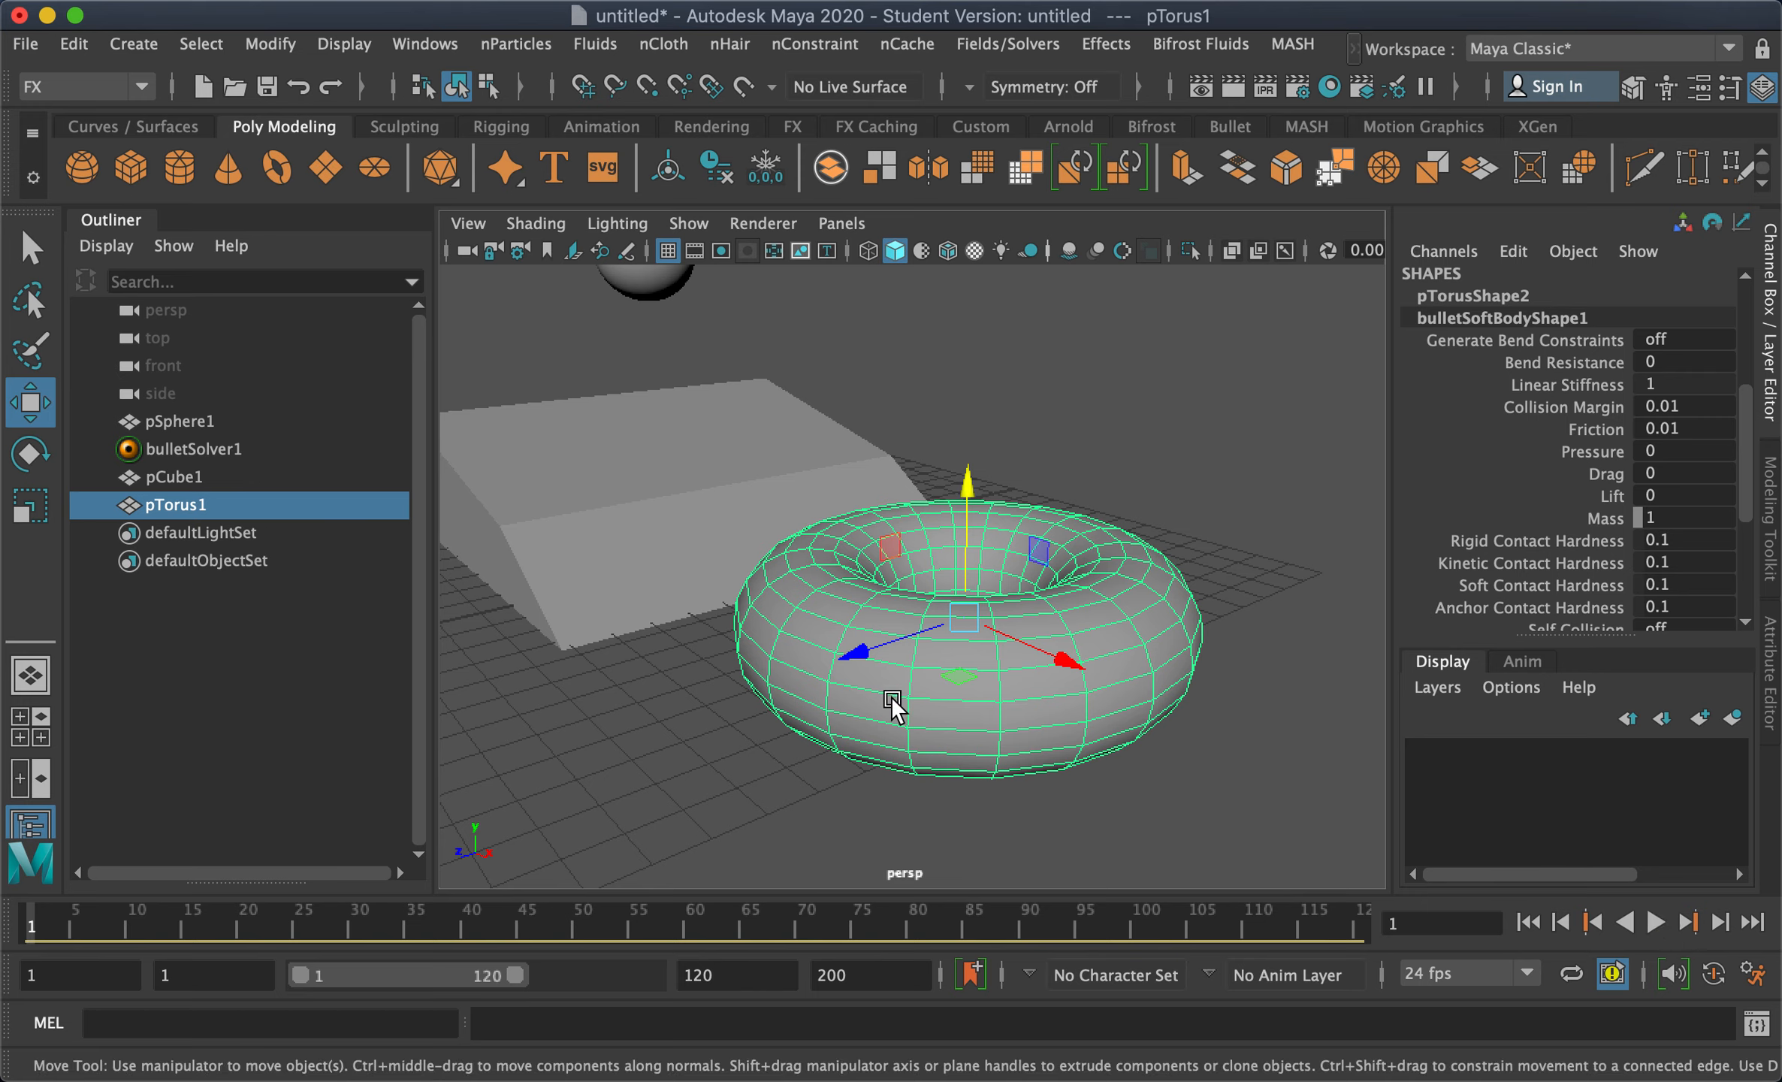
alt+middle_drag(784, 703, 858, 734)
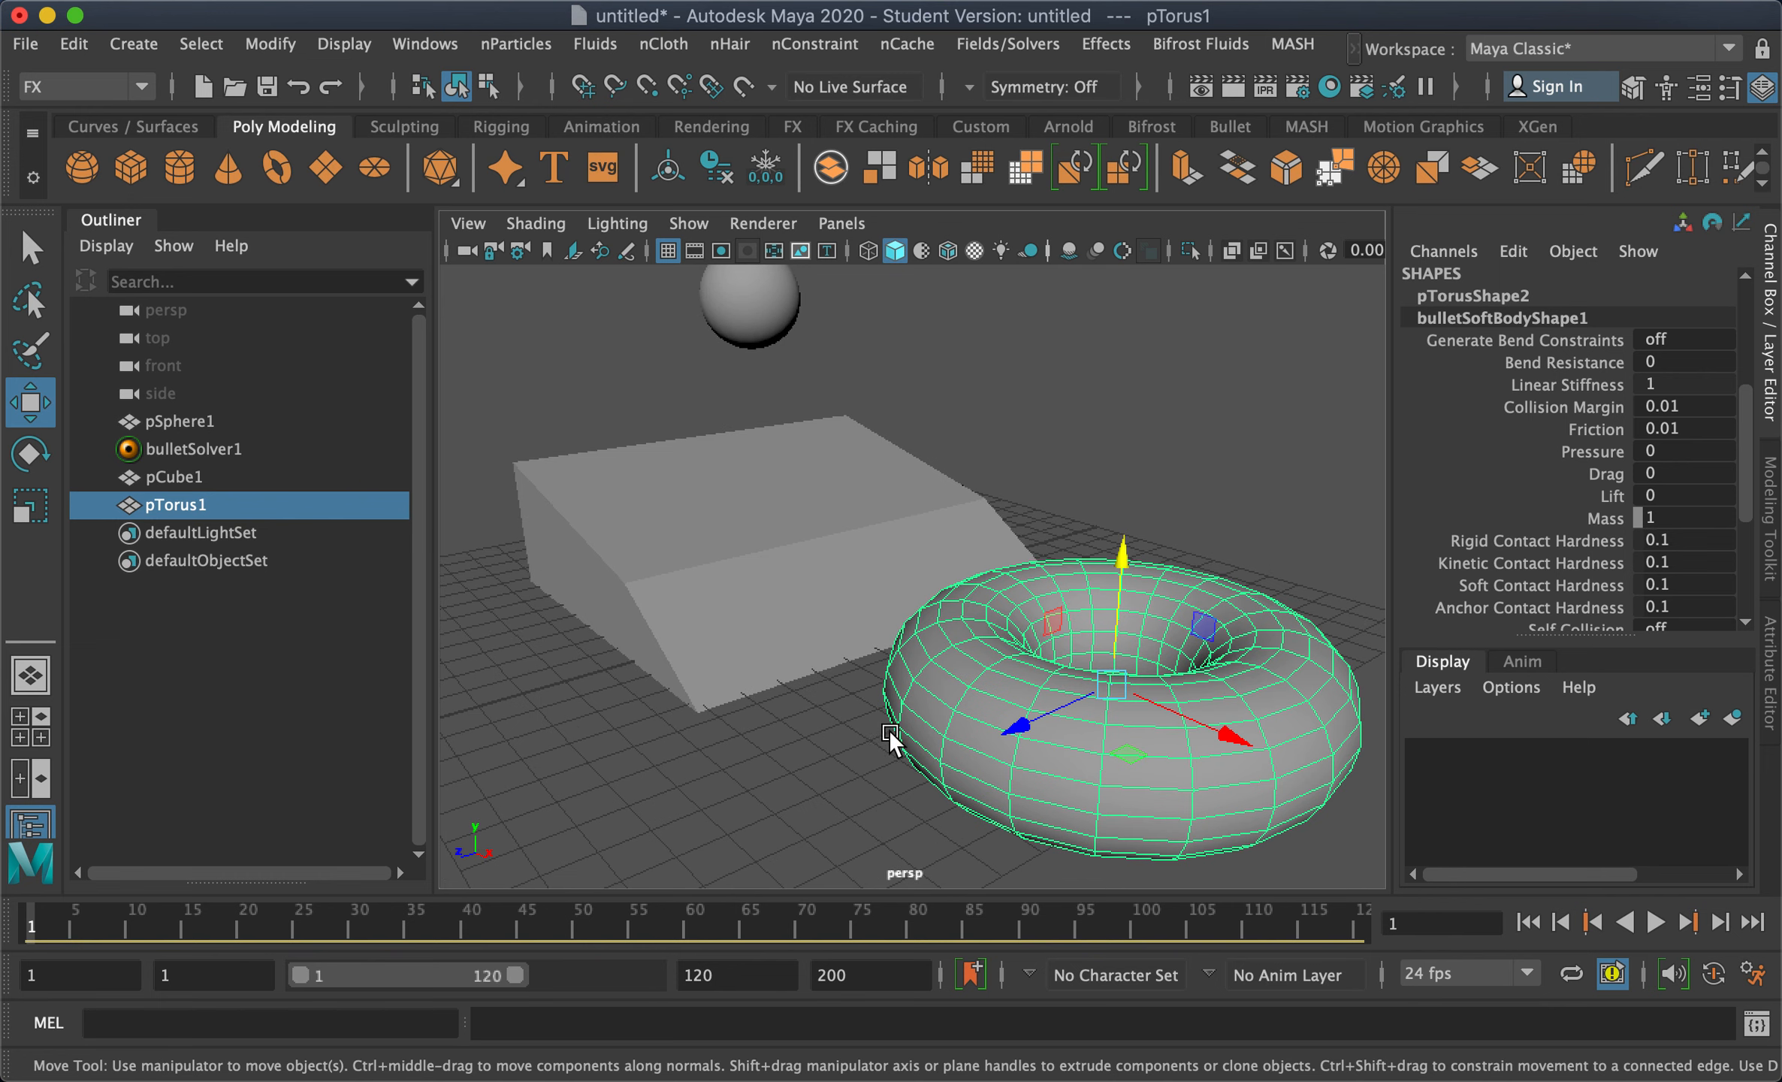
alt+drag(792, 729, 894, 695)
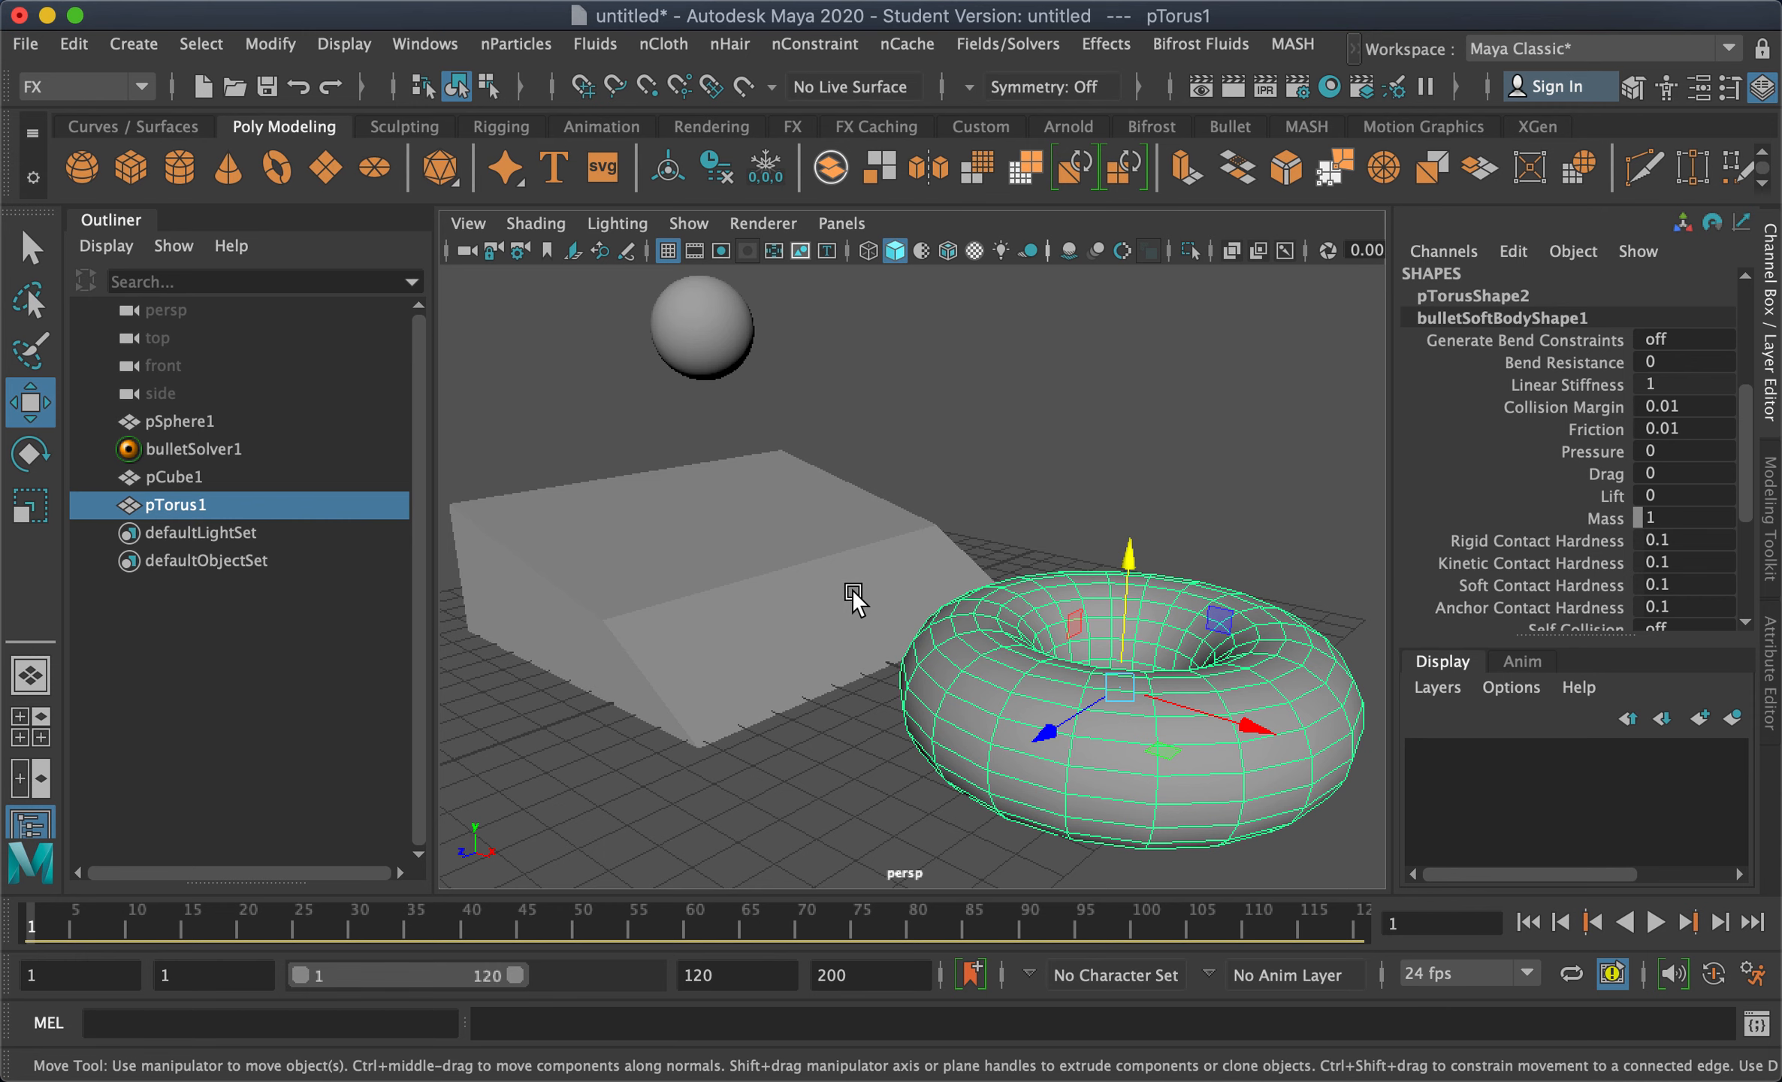
alt+drag(852, 589, 498, 506)
Inspect the sphere's rigid body initial velocity attributes and briefly play the simulation, returning to the first frame
click(180, 421)
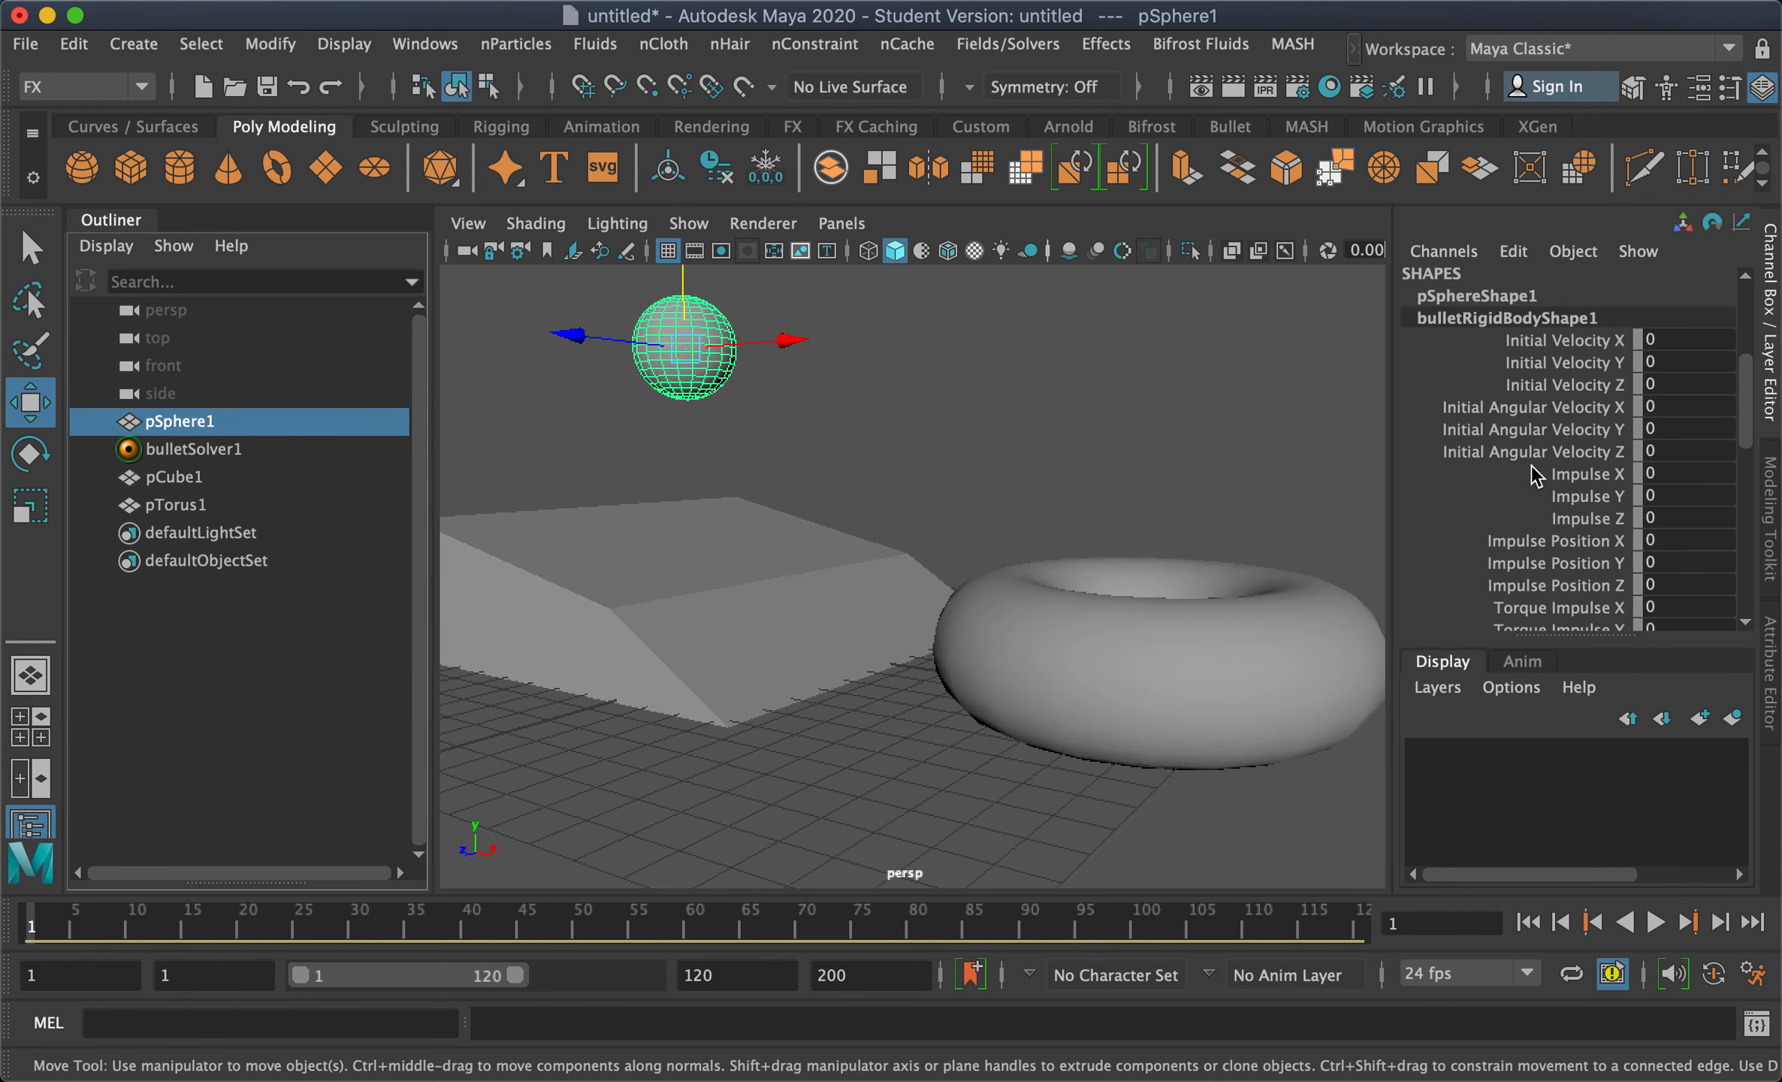
scroll(1527, 462, up, 3)
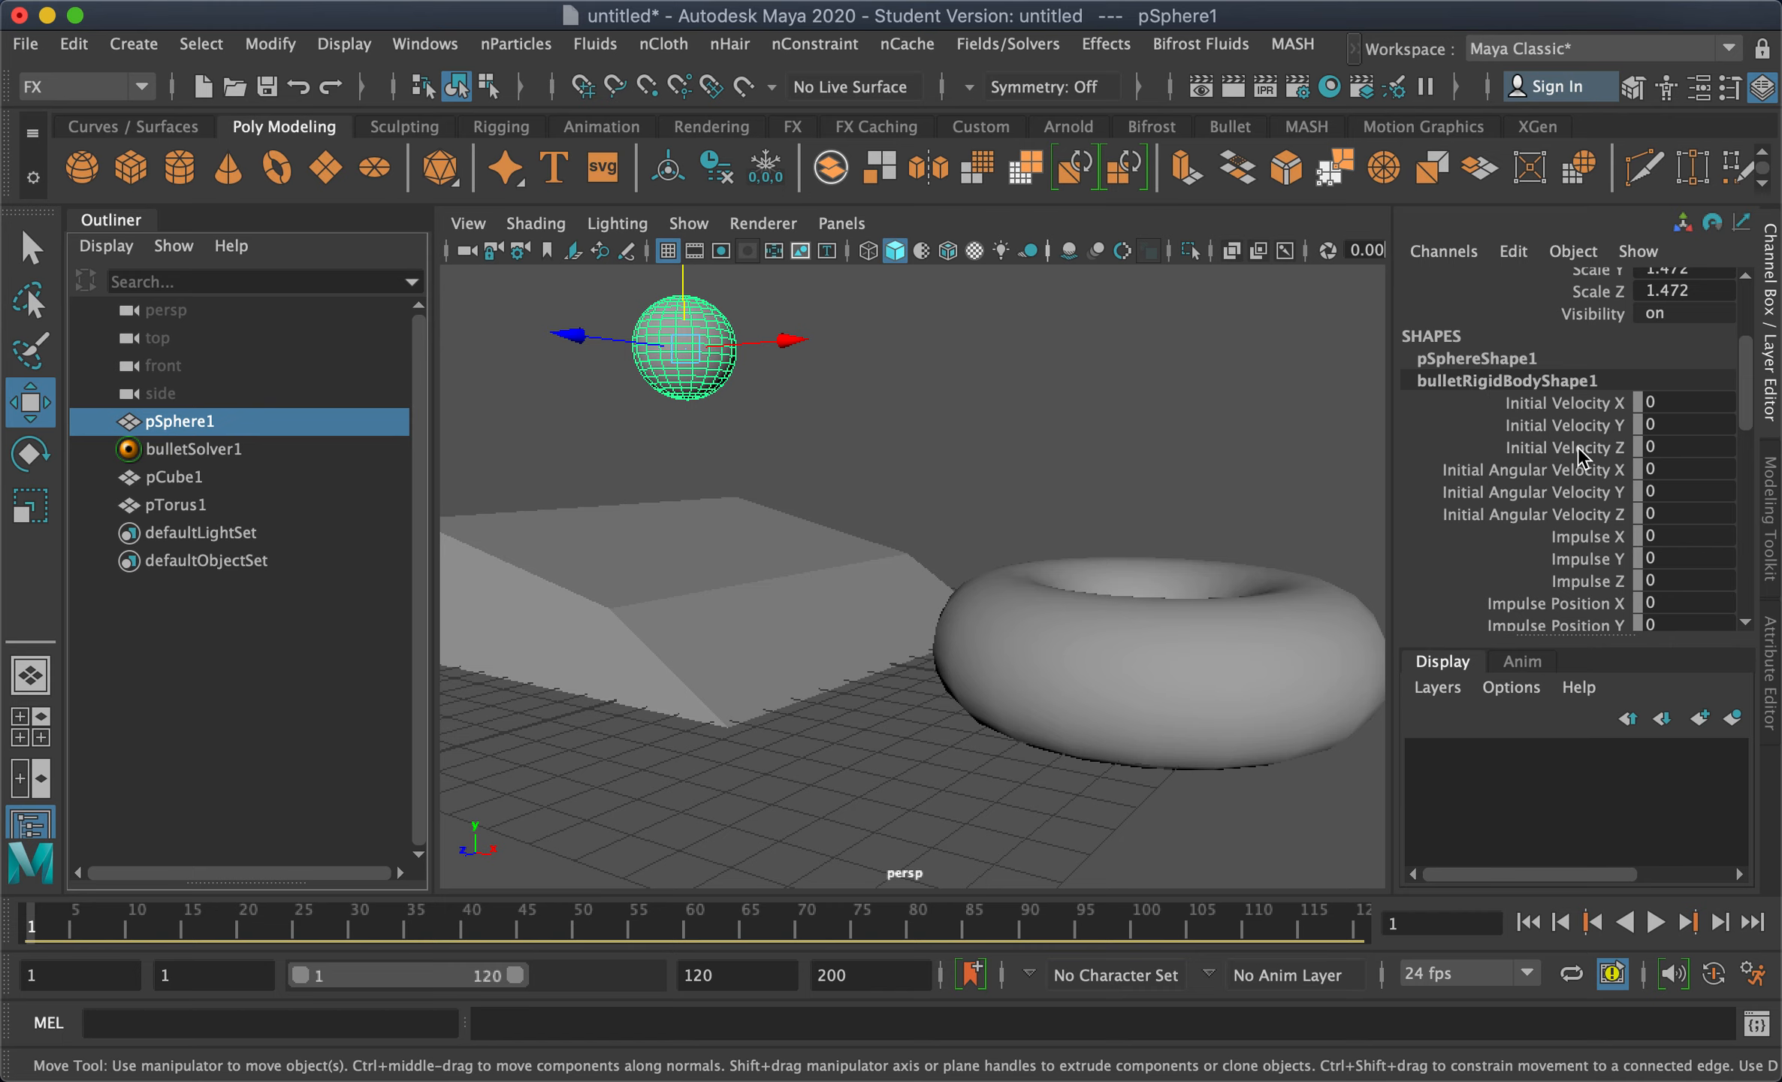
scroll(1585, 467, down, 3)
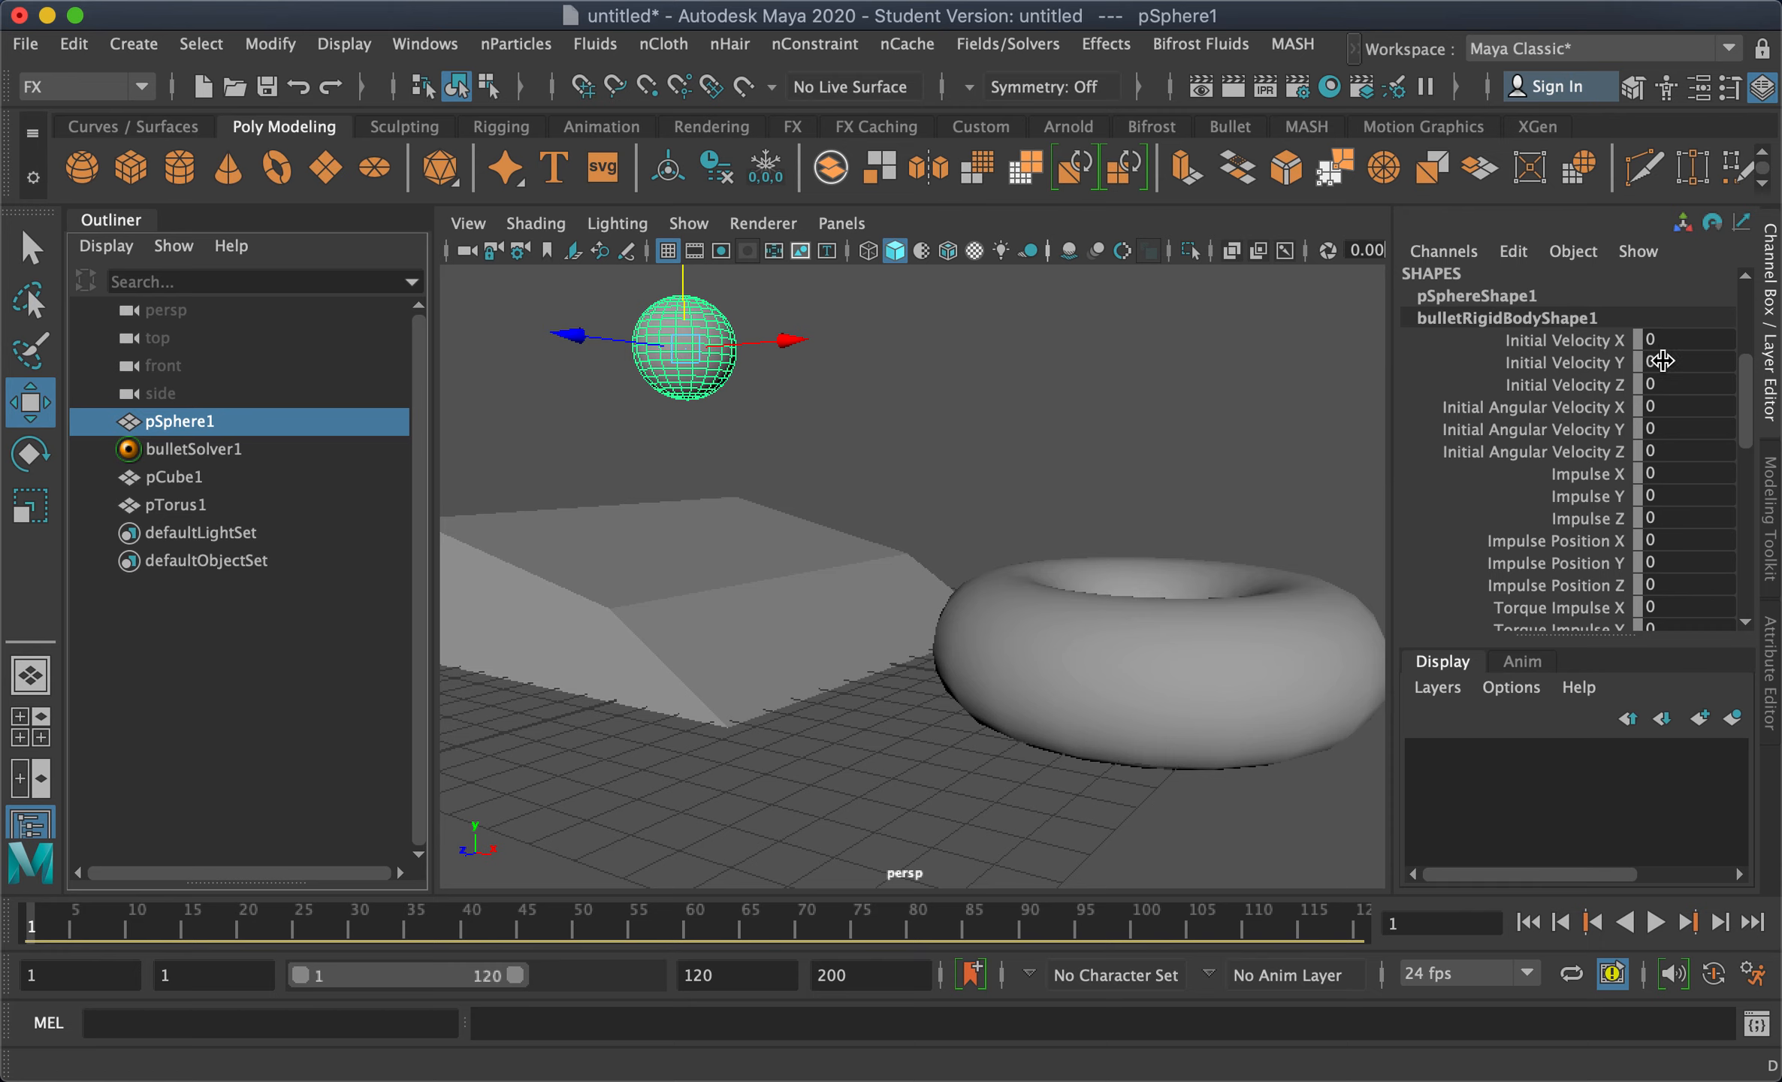
click(1656, 920)
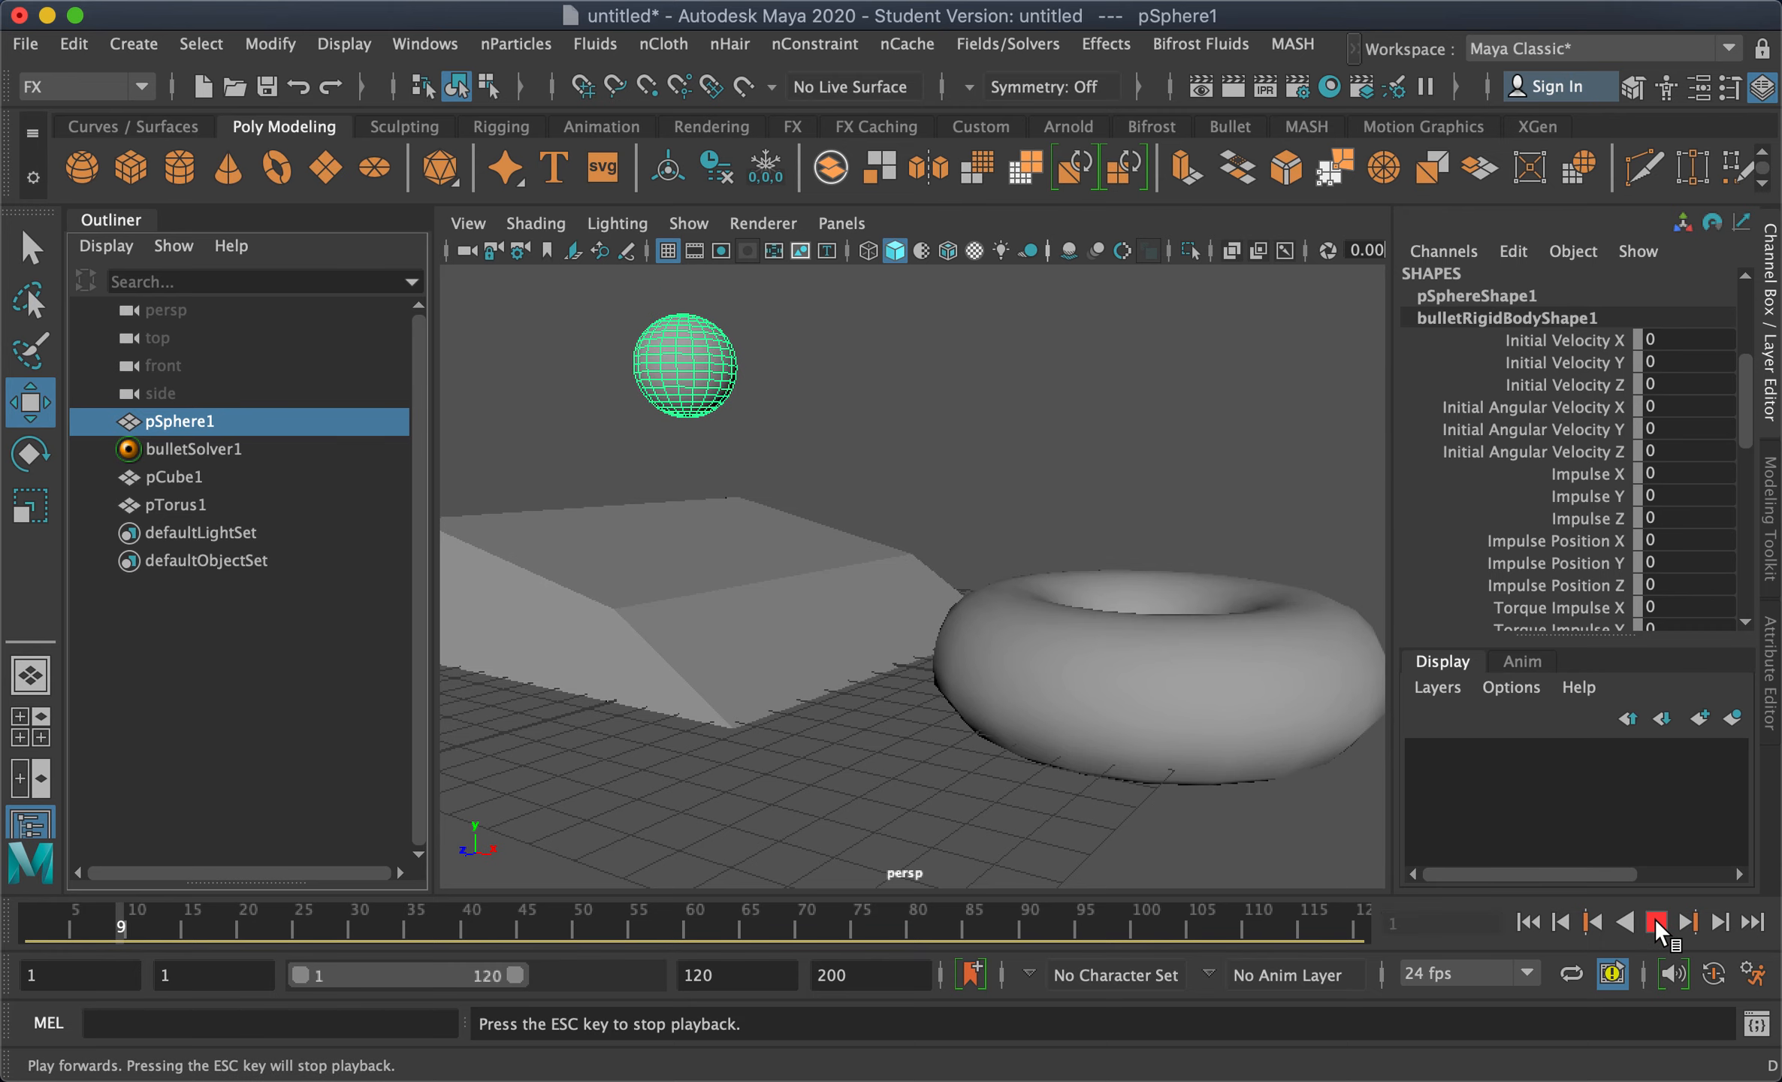
click(1656, 922)
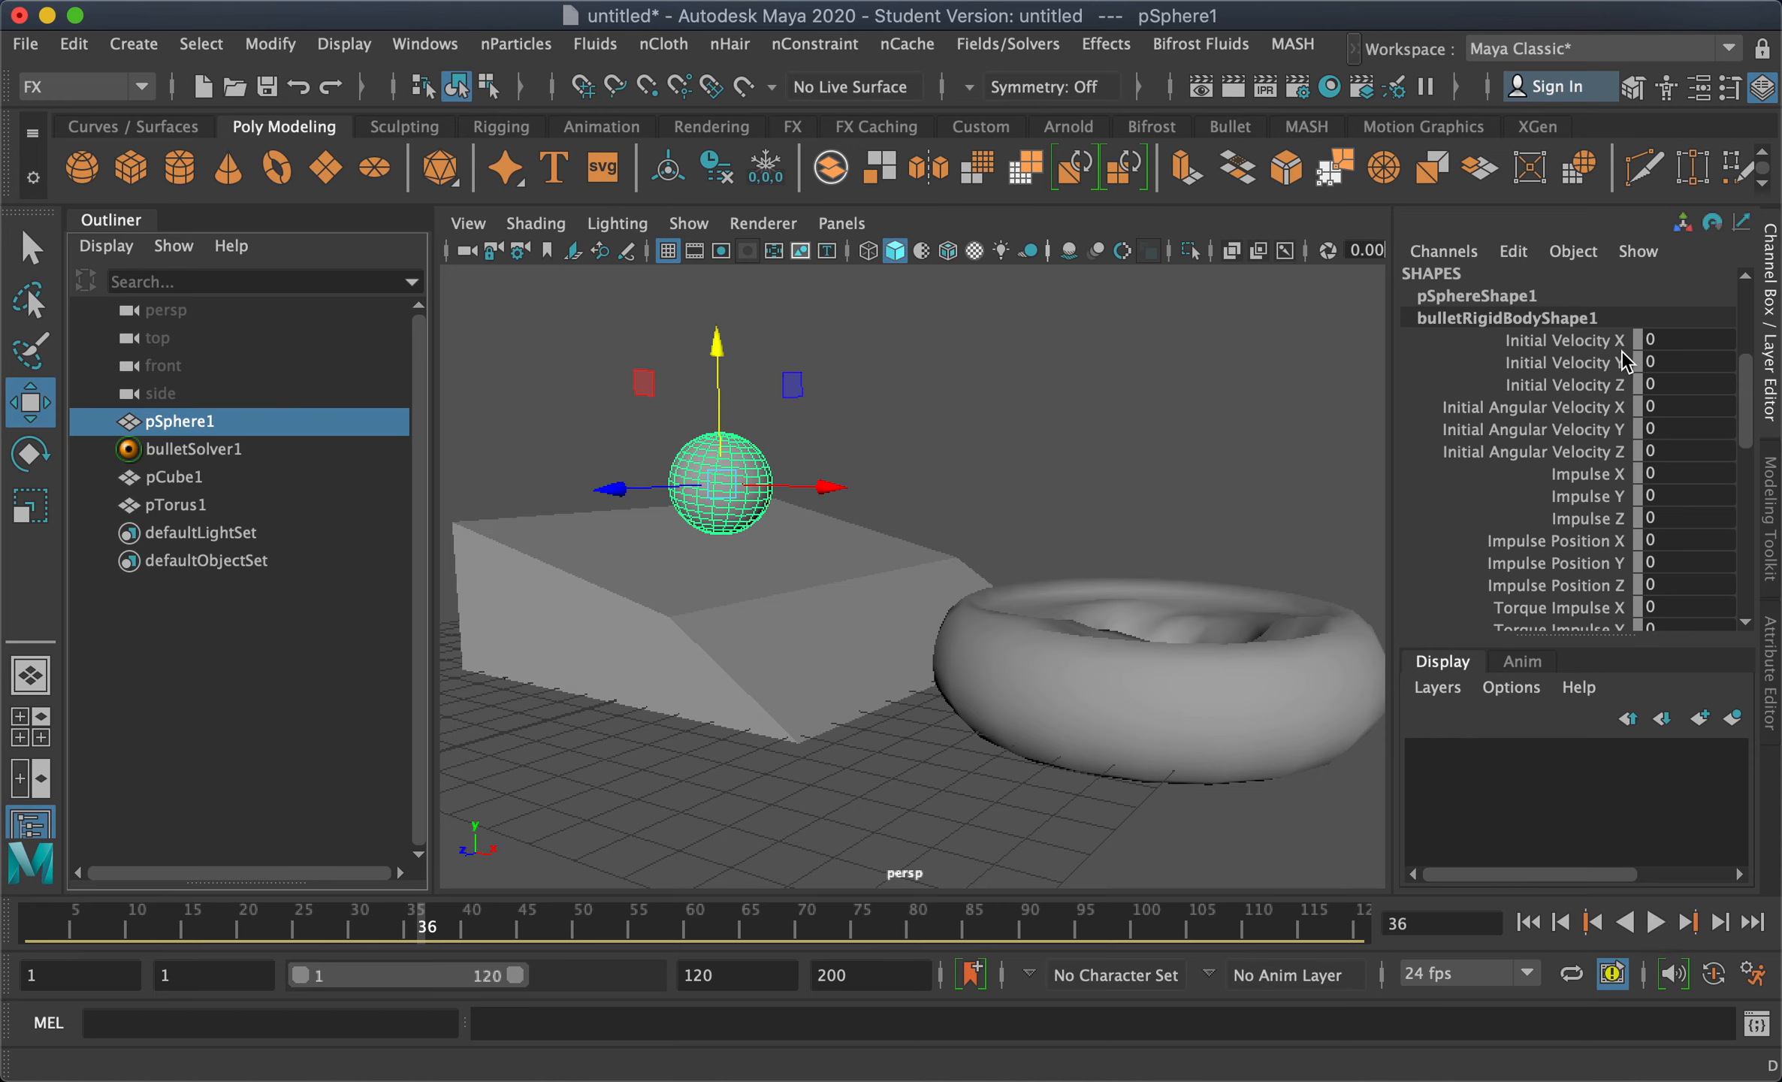
click(1528, 921)
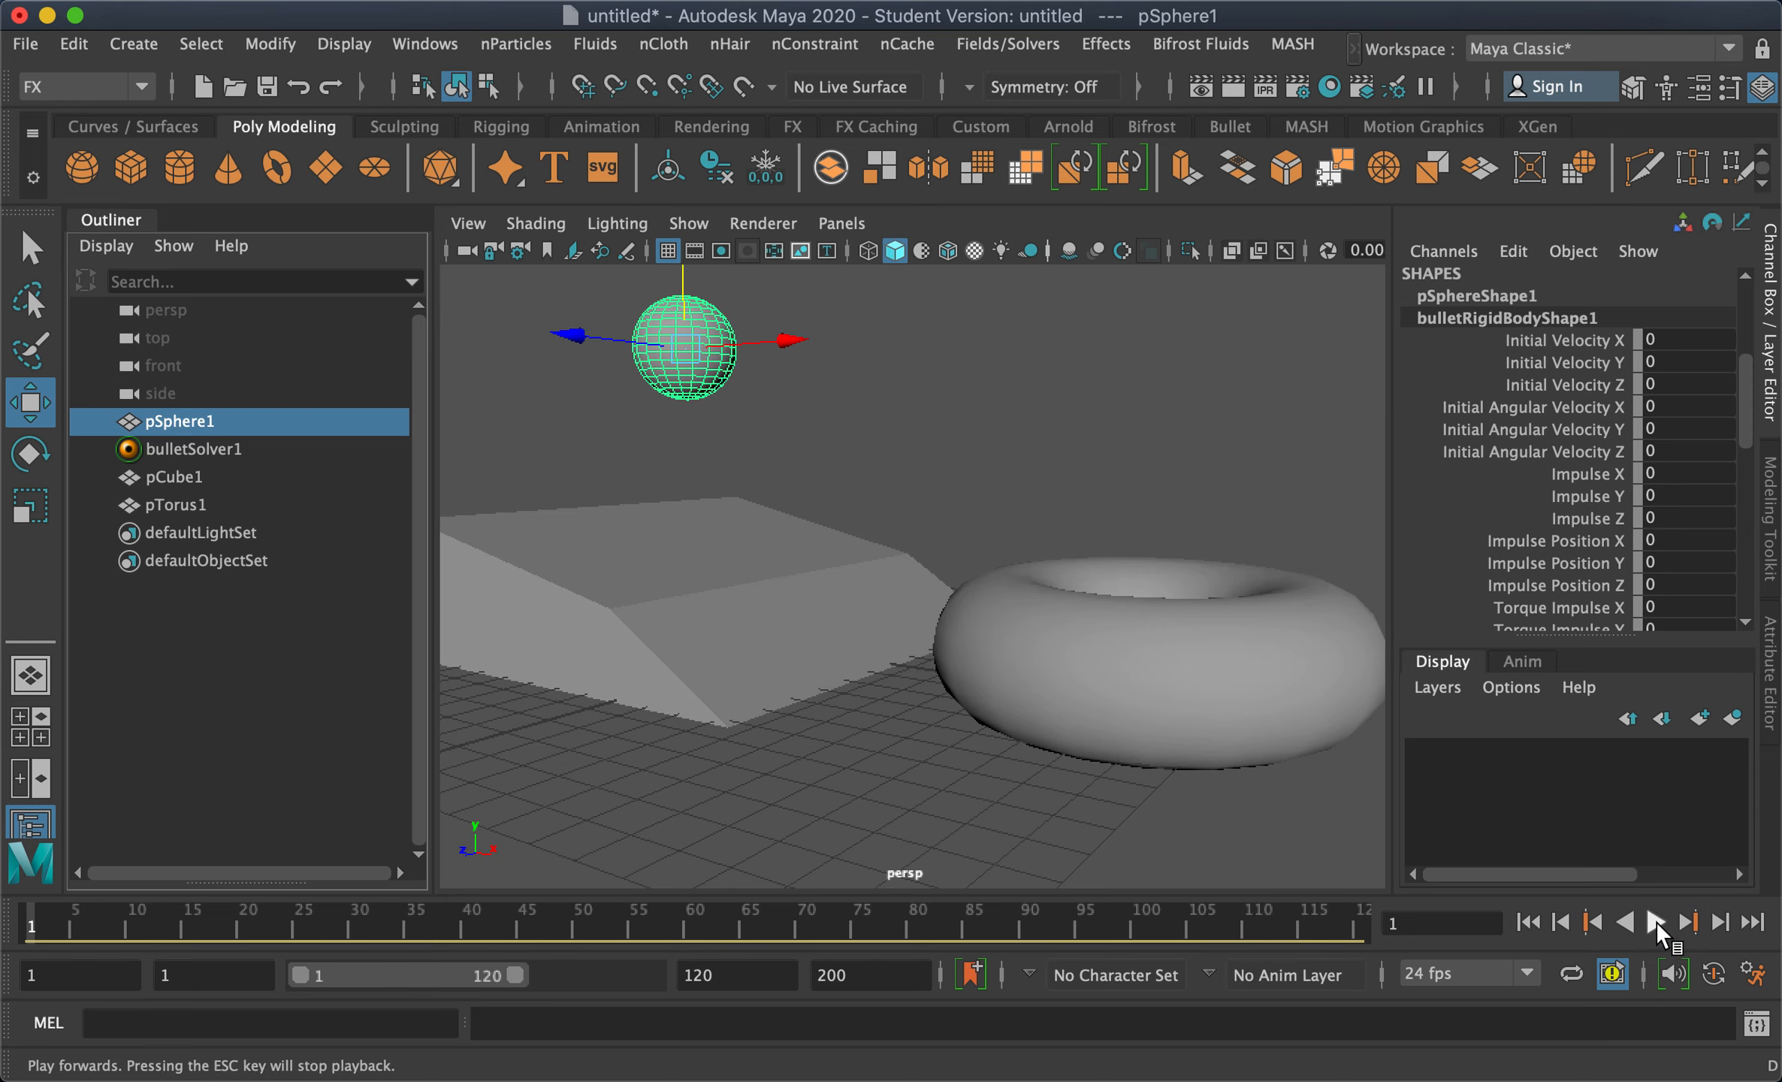
Set the sphere's Initial Velocity Y to 10 and play the simulation to test it
alt+drag(821, 691, 893, 623)
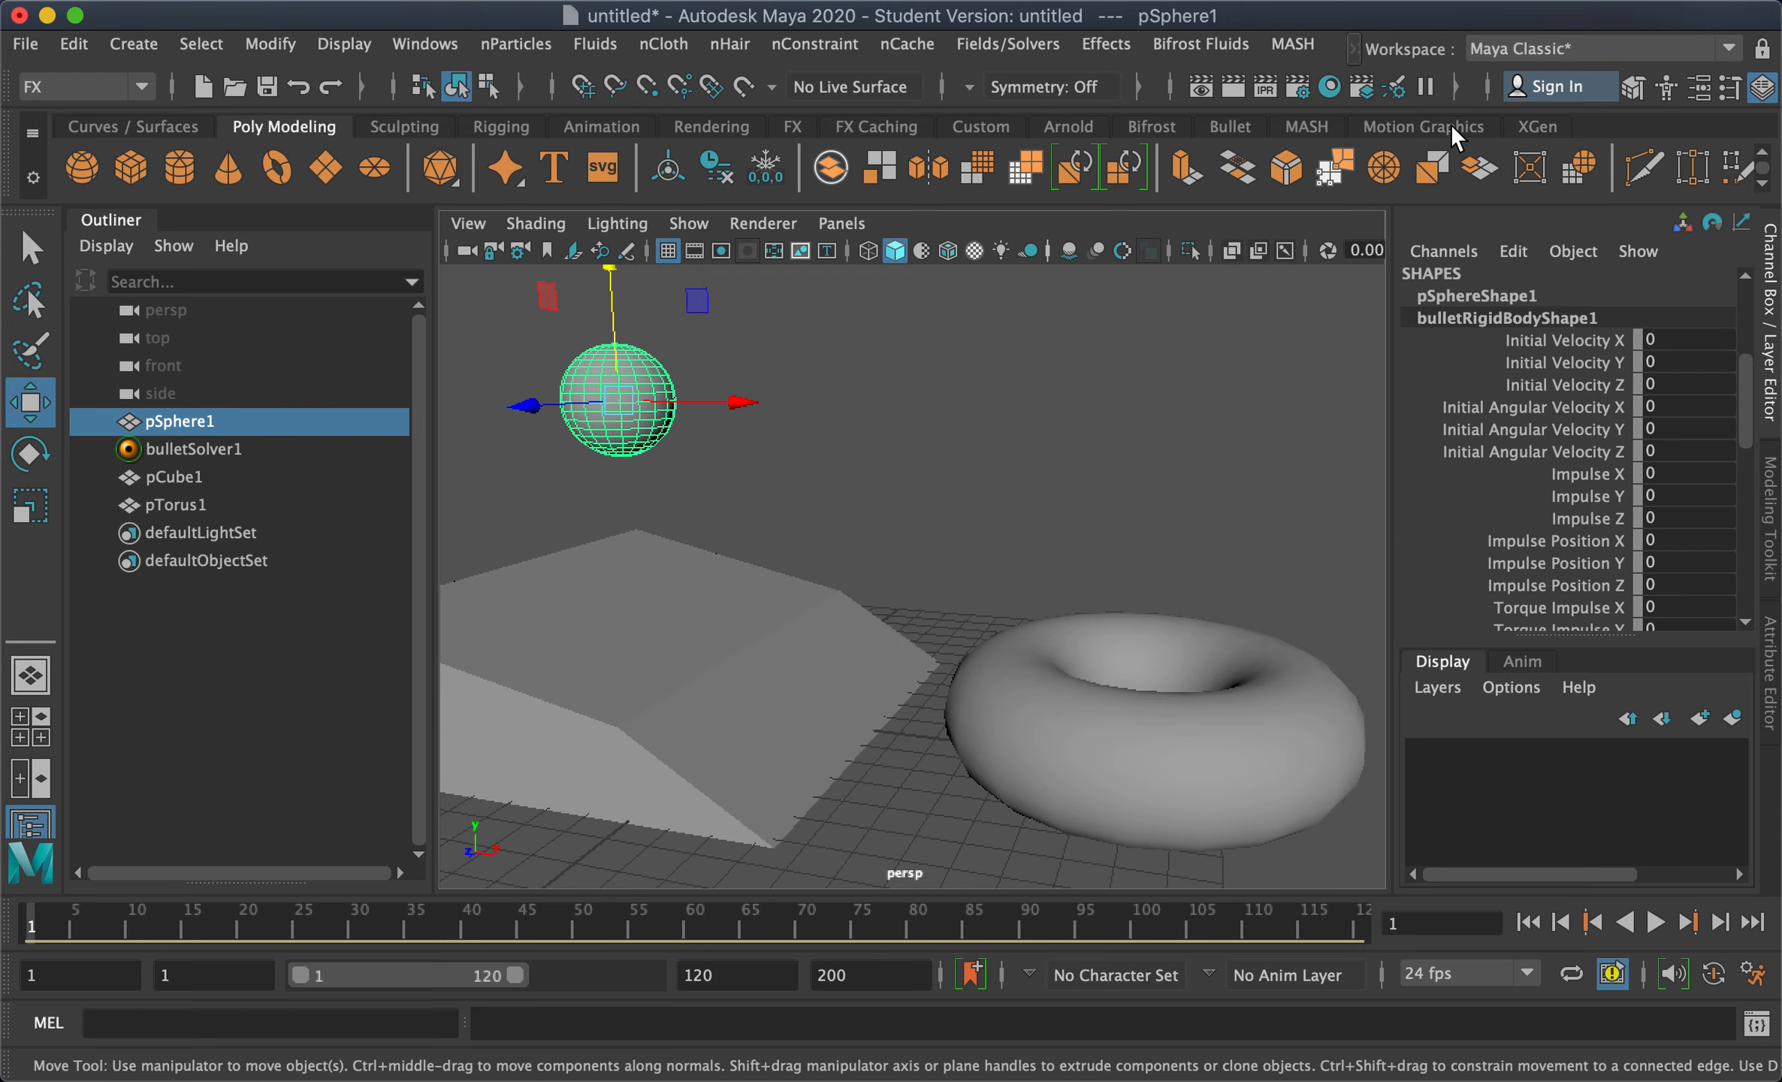
click(1690, 363)
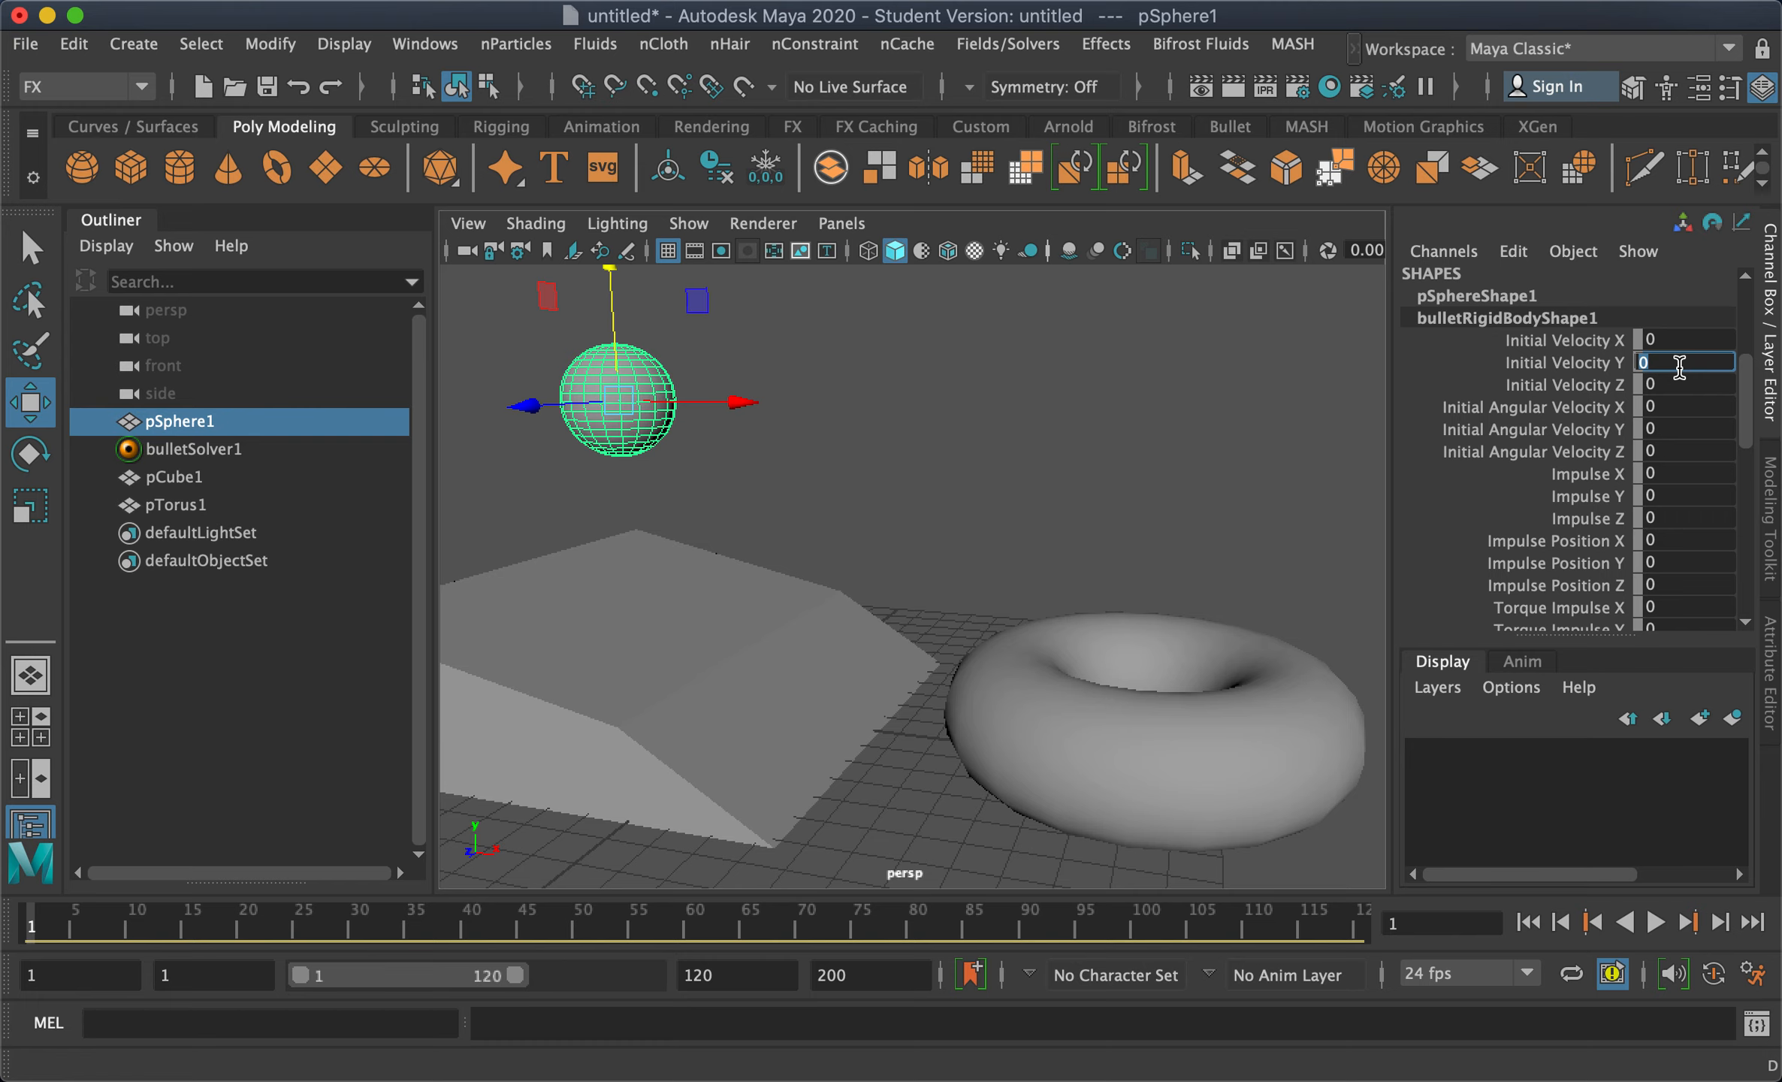
key(Return)
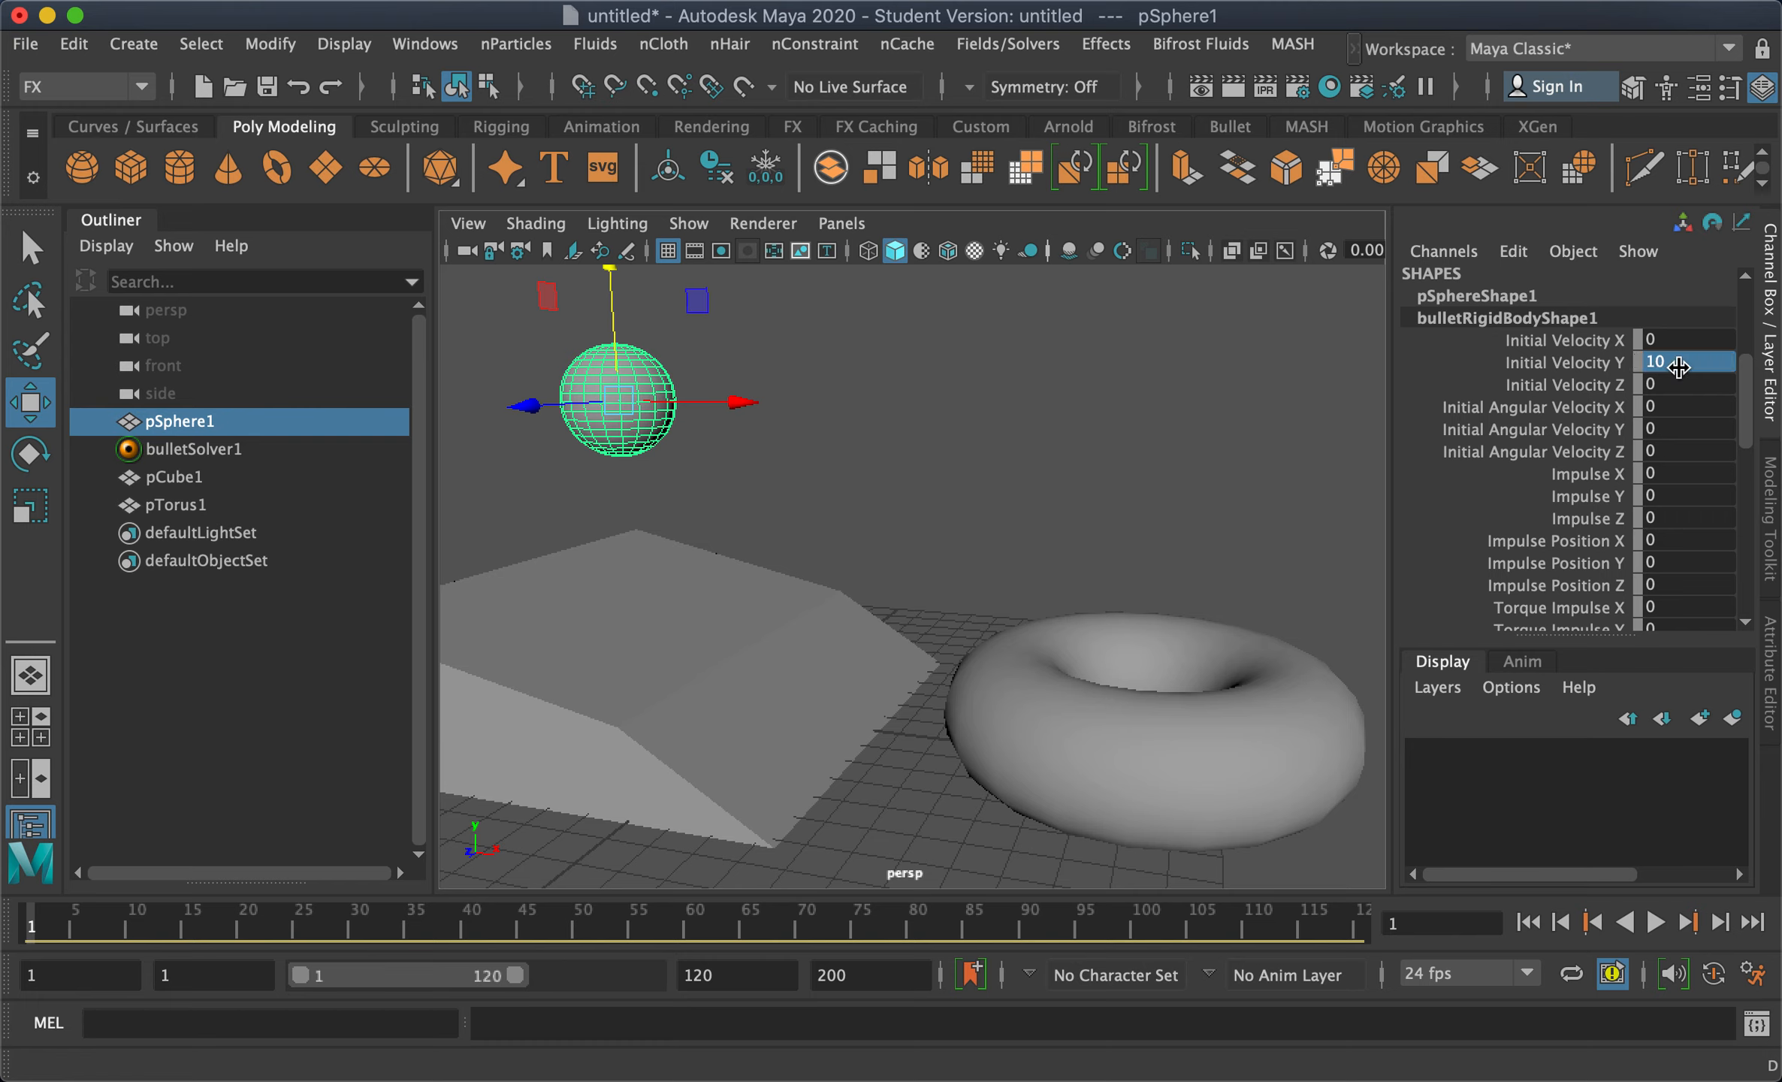
click(1655, 922)
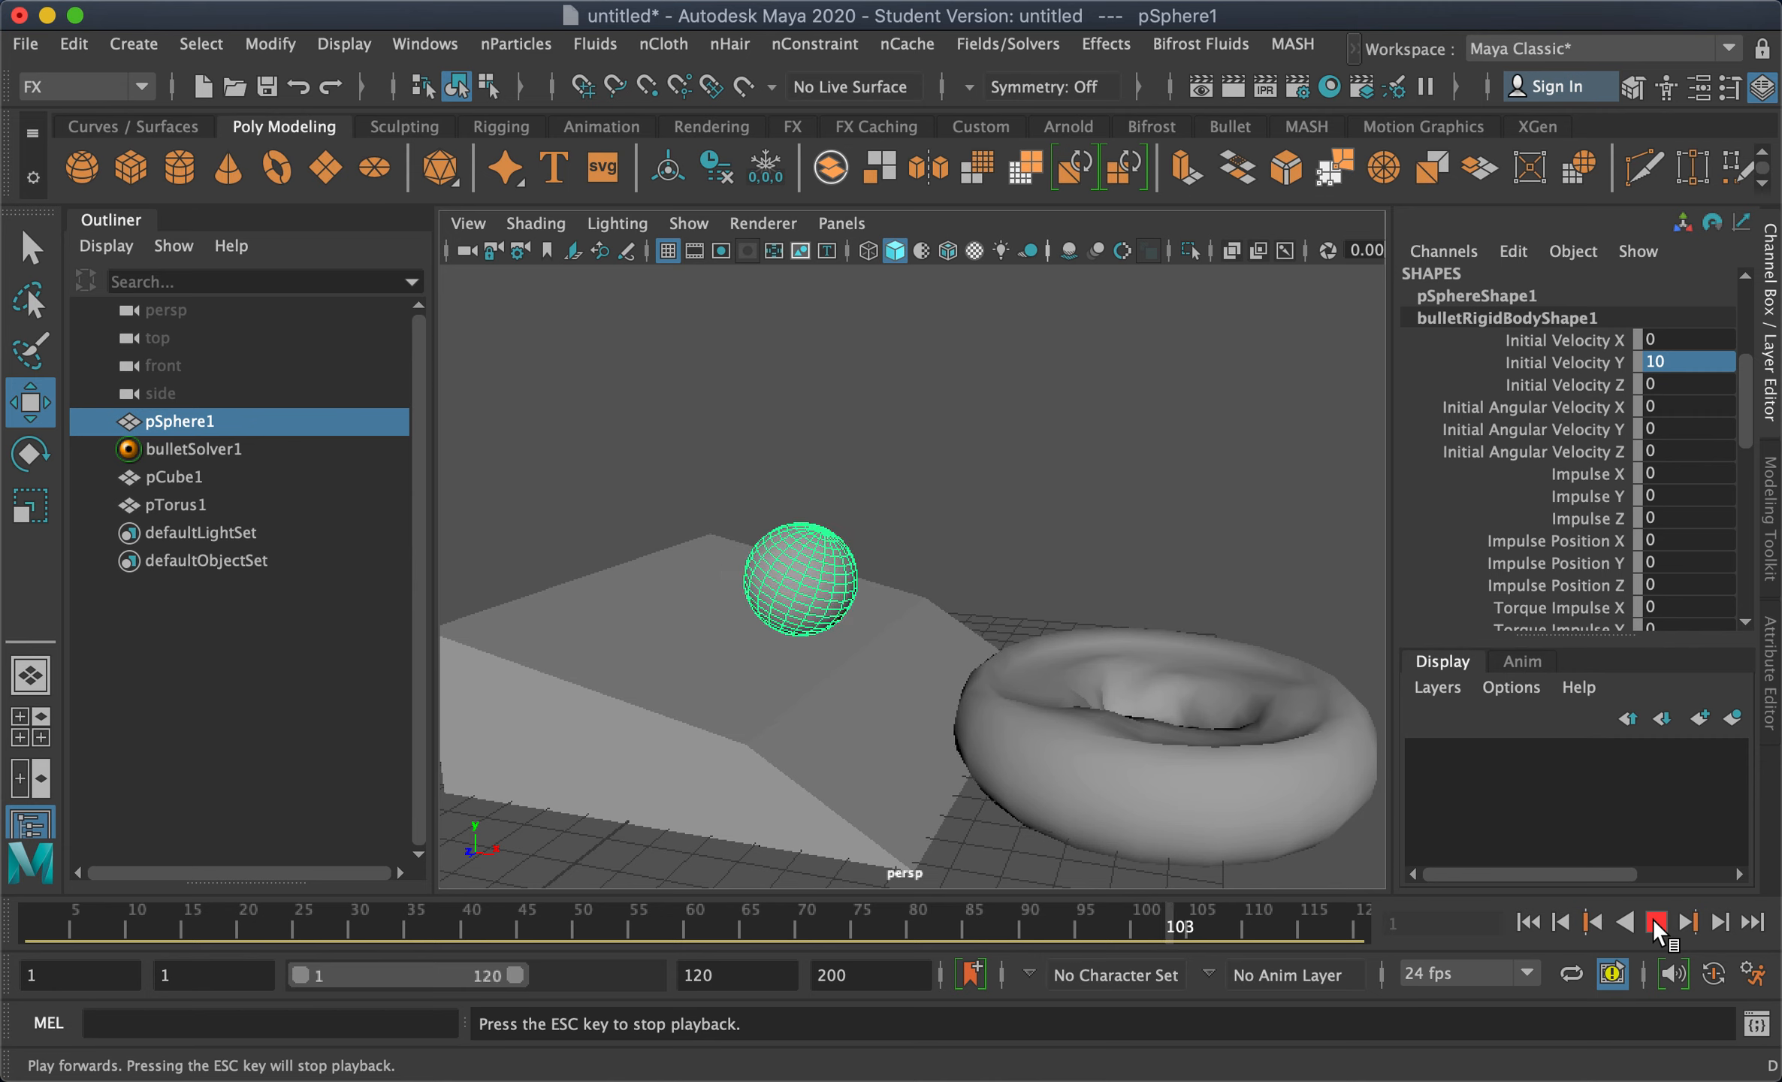
click(1656, 920)
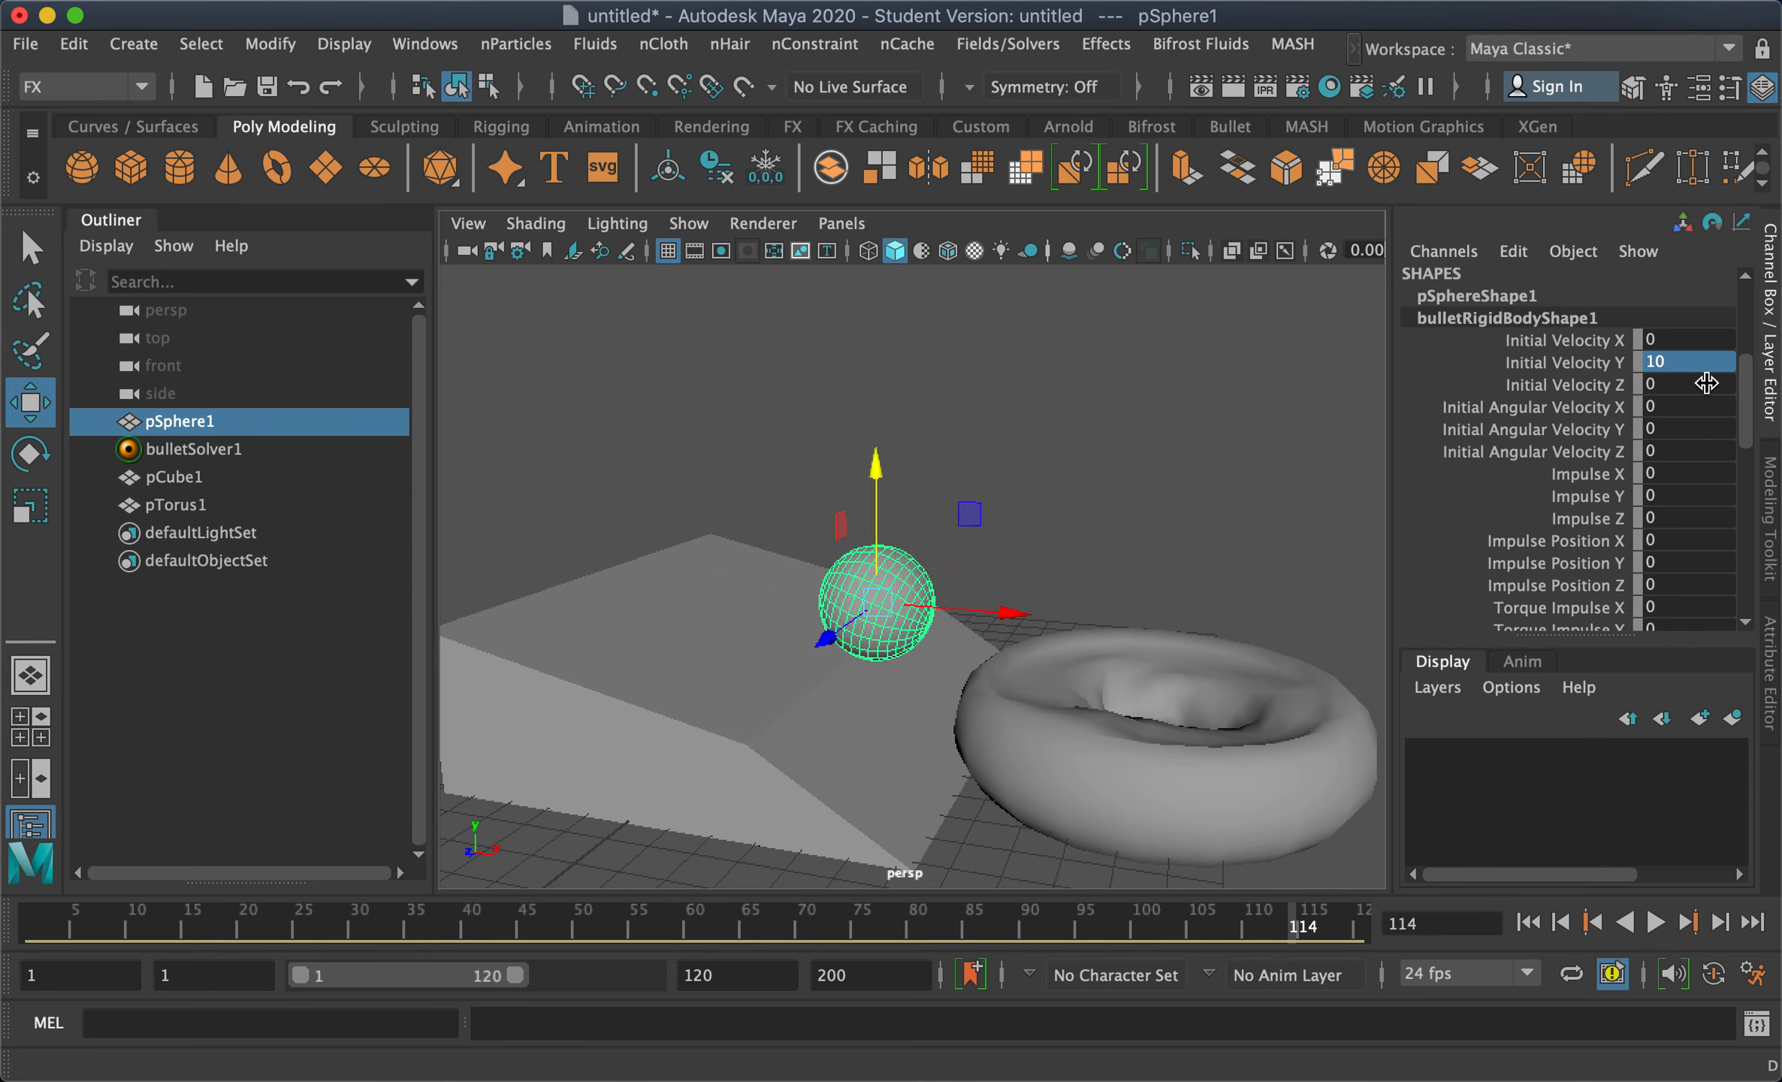
Set the sphere's Initial Velocity X to 10 and play the simulation from a wider view to follow its path
alt+drag(1045, 656, 1008, 656)
double_click(1687, 338)
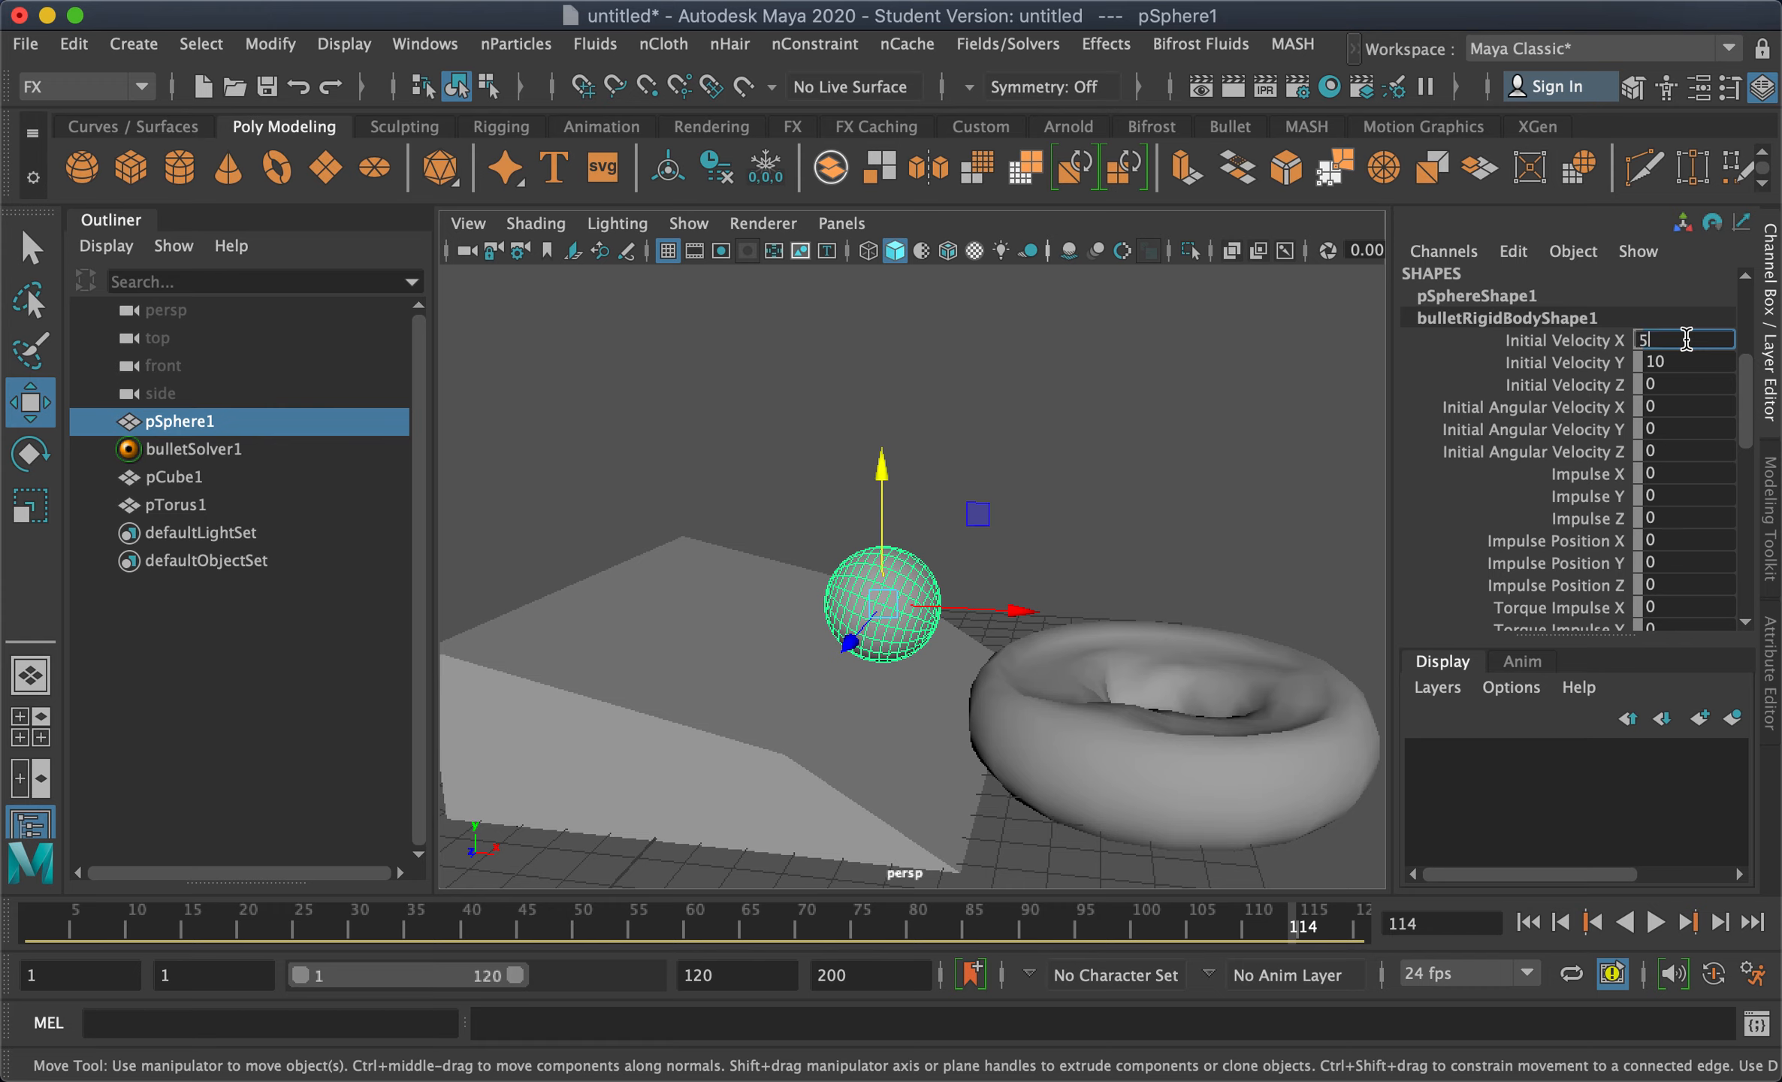
text(10)
key(Return)
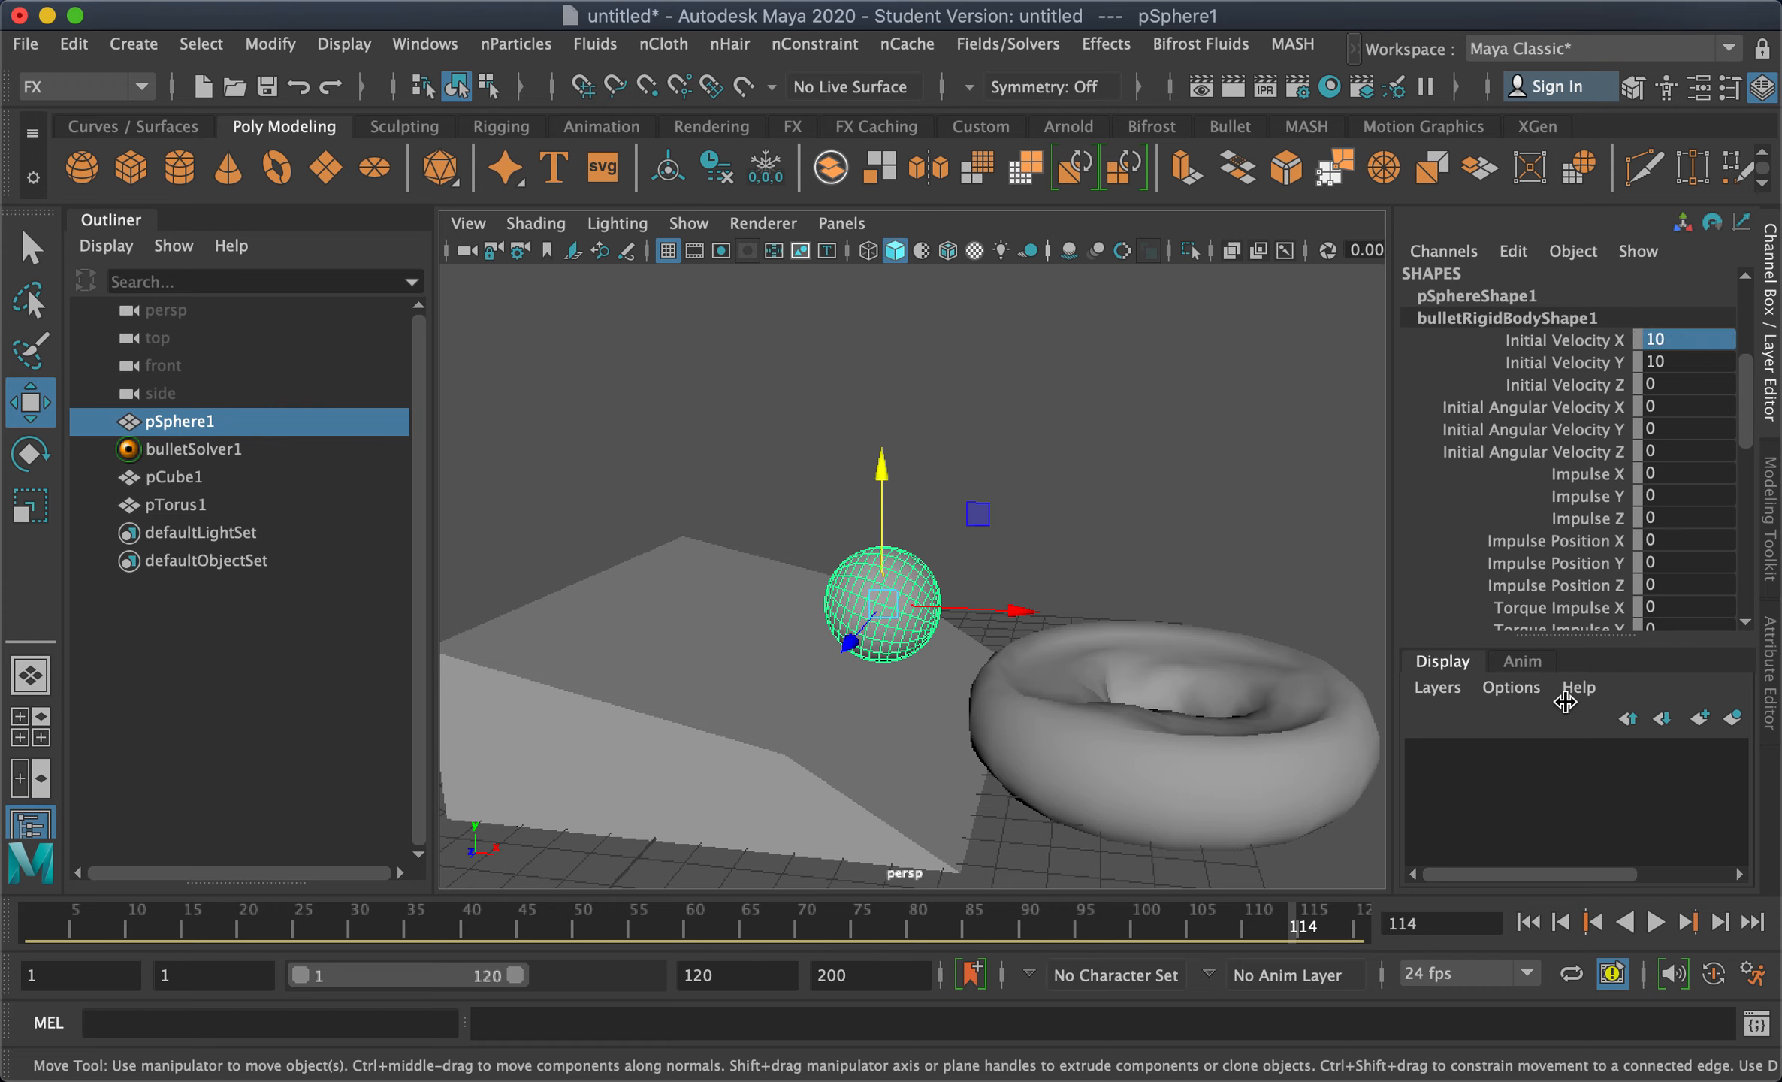
click(1655, 921)
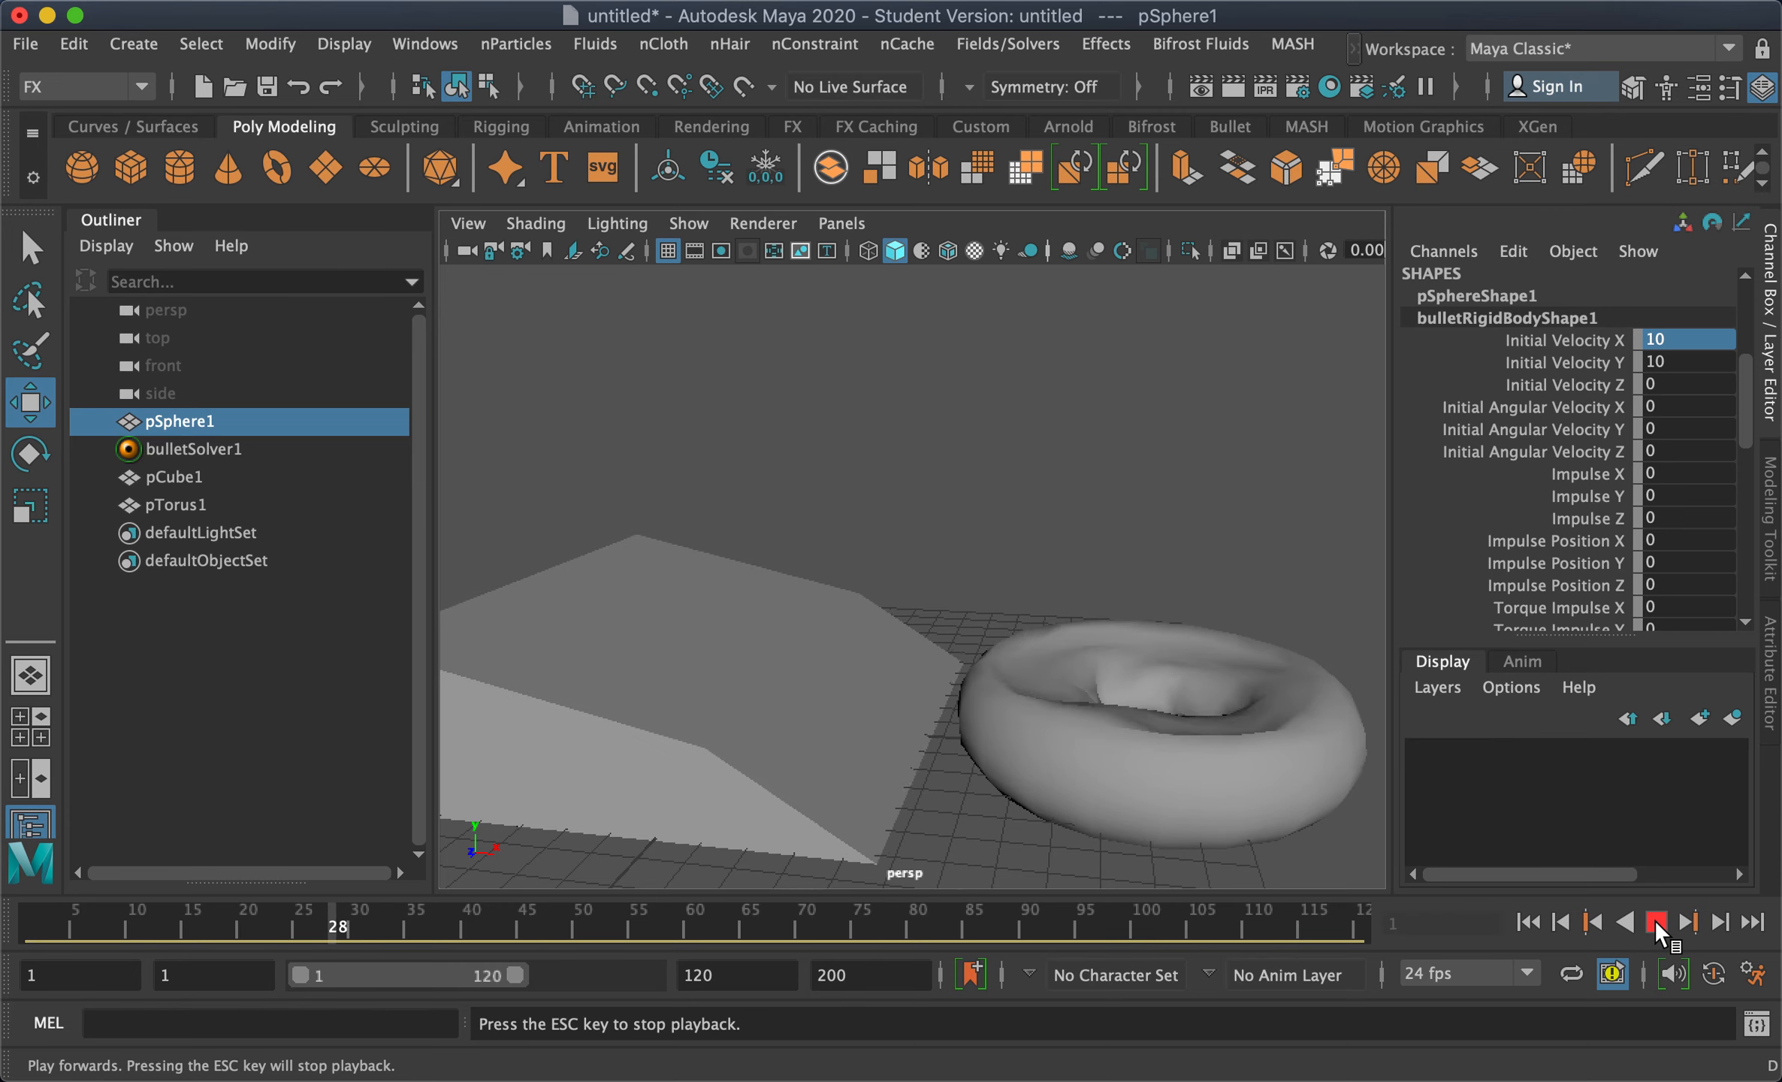
alt+right_drag(963, 627, 751, 651)
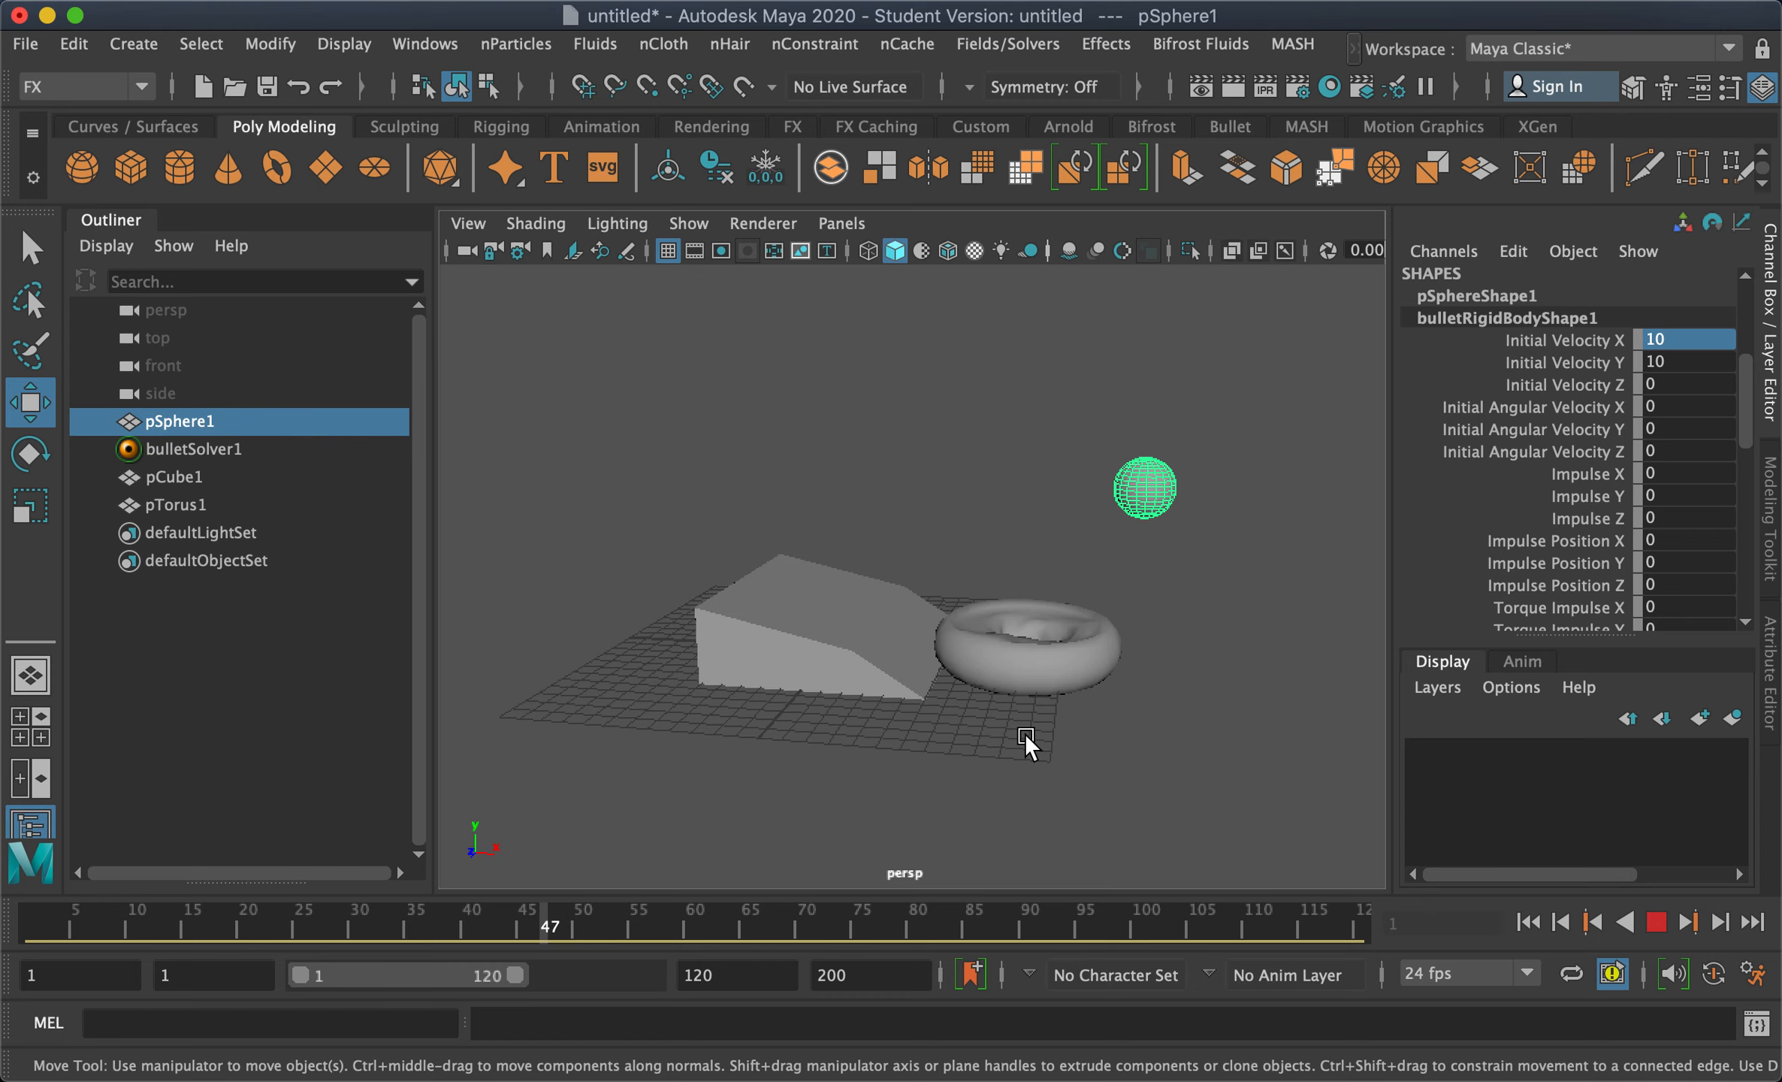
alt+middle_drag(1203, 736, 1070, 710)
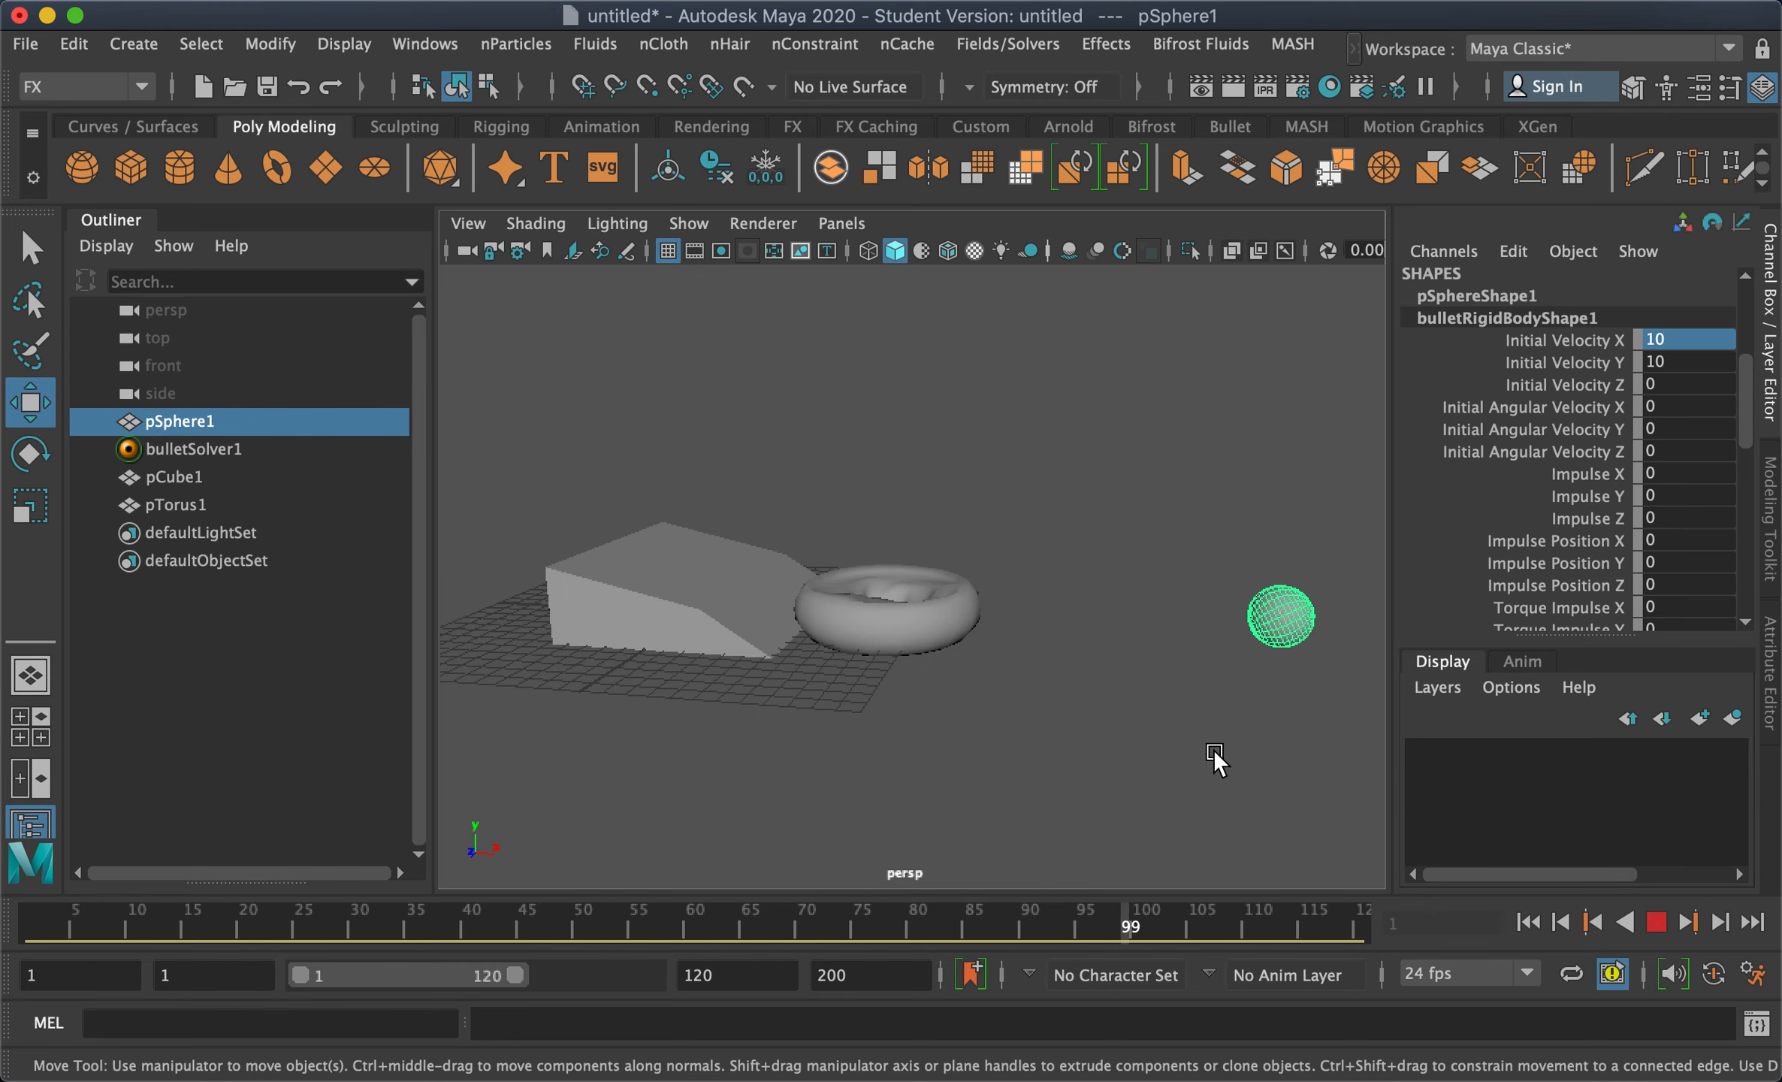
click(1653, 922)
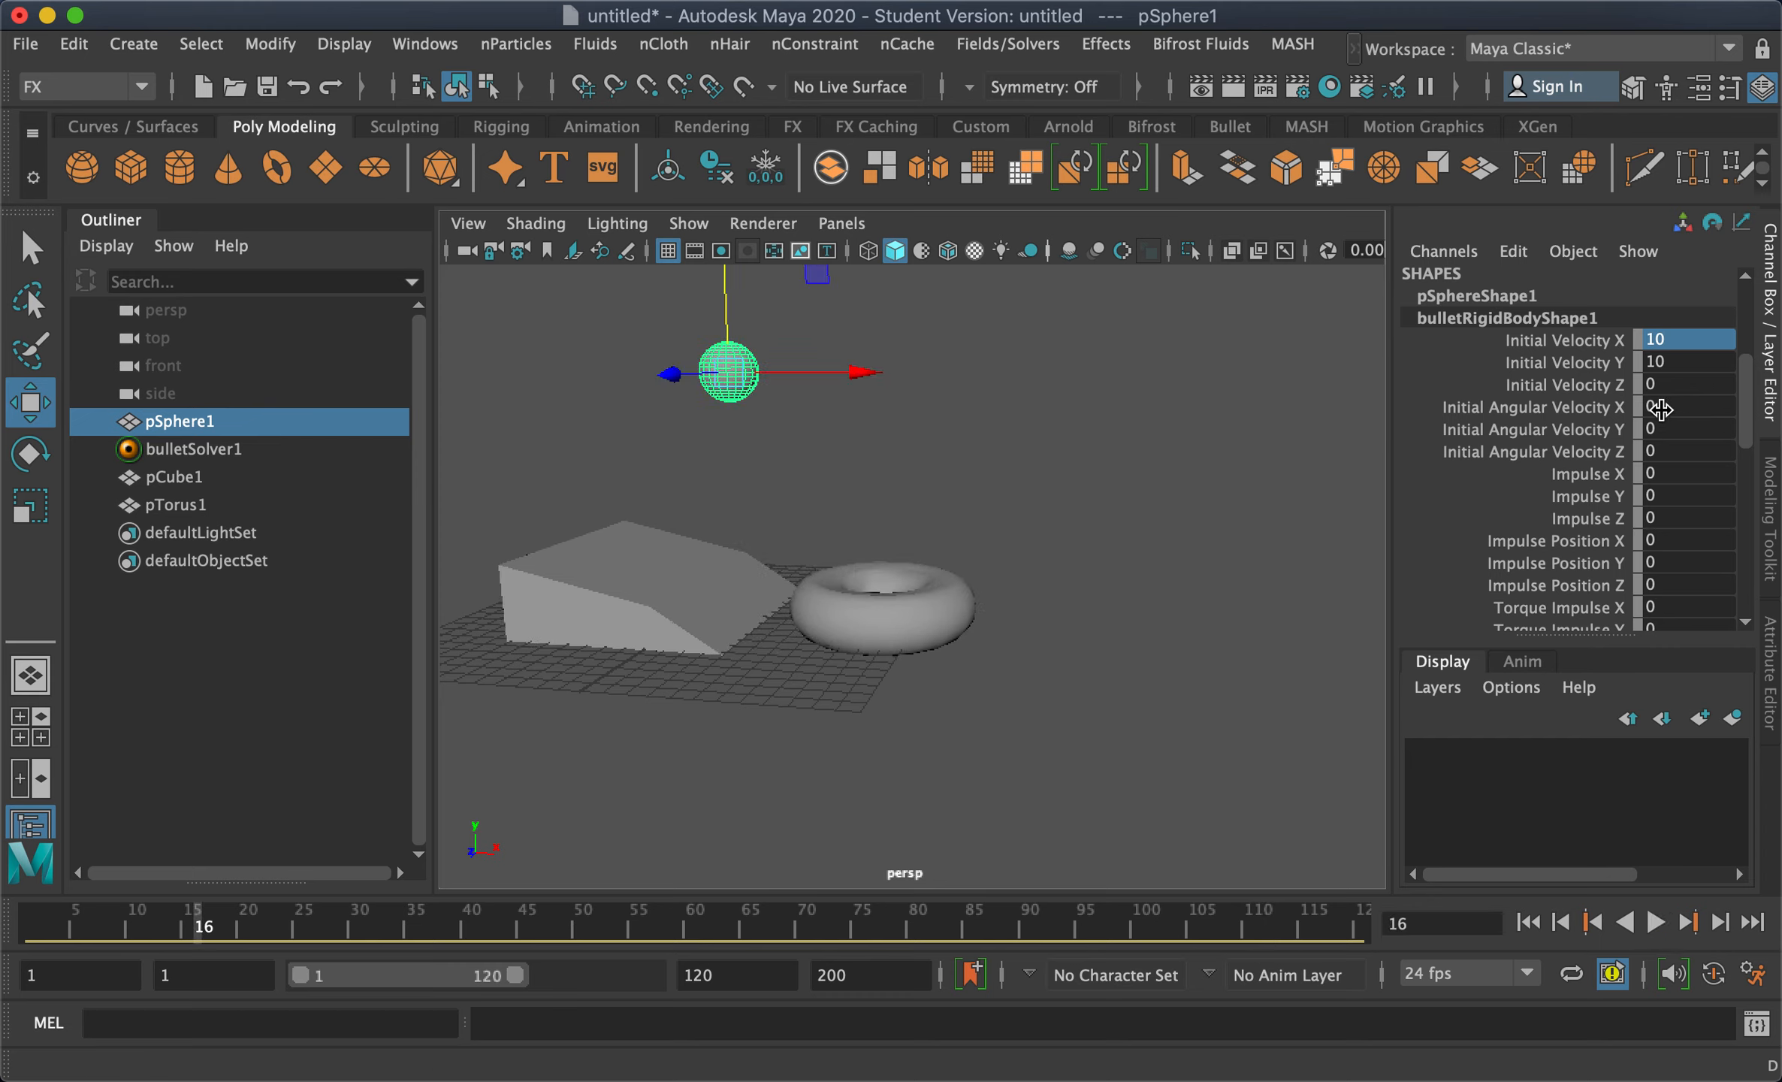
Look through the sphere's rigid body attributes, including impulse, mass, friction and collider shape, and play the simulation again
scroll(1631, 459, up, 4)
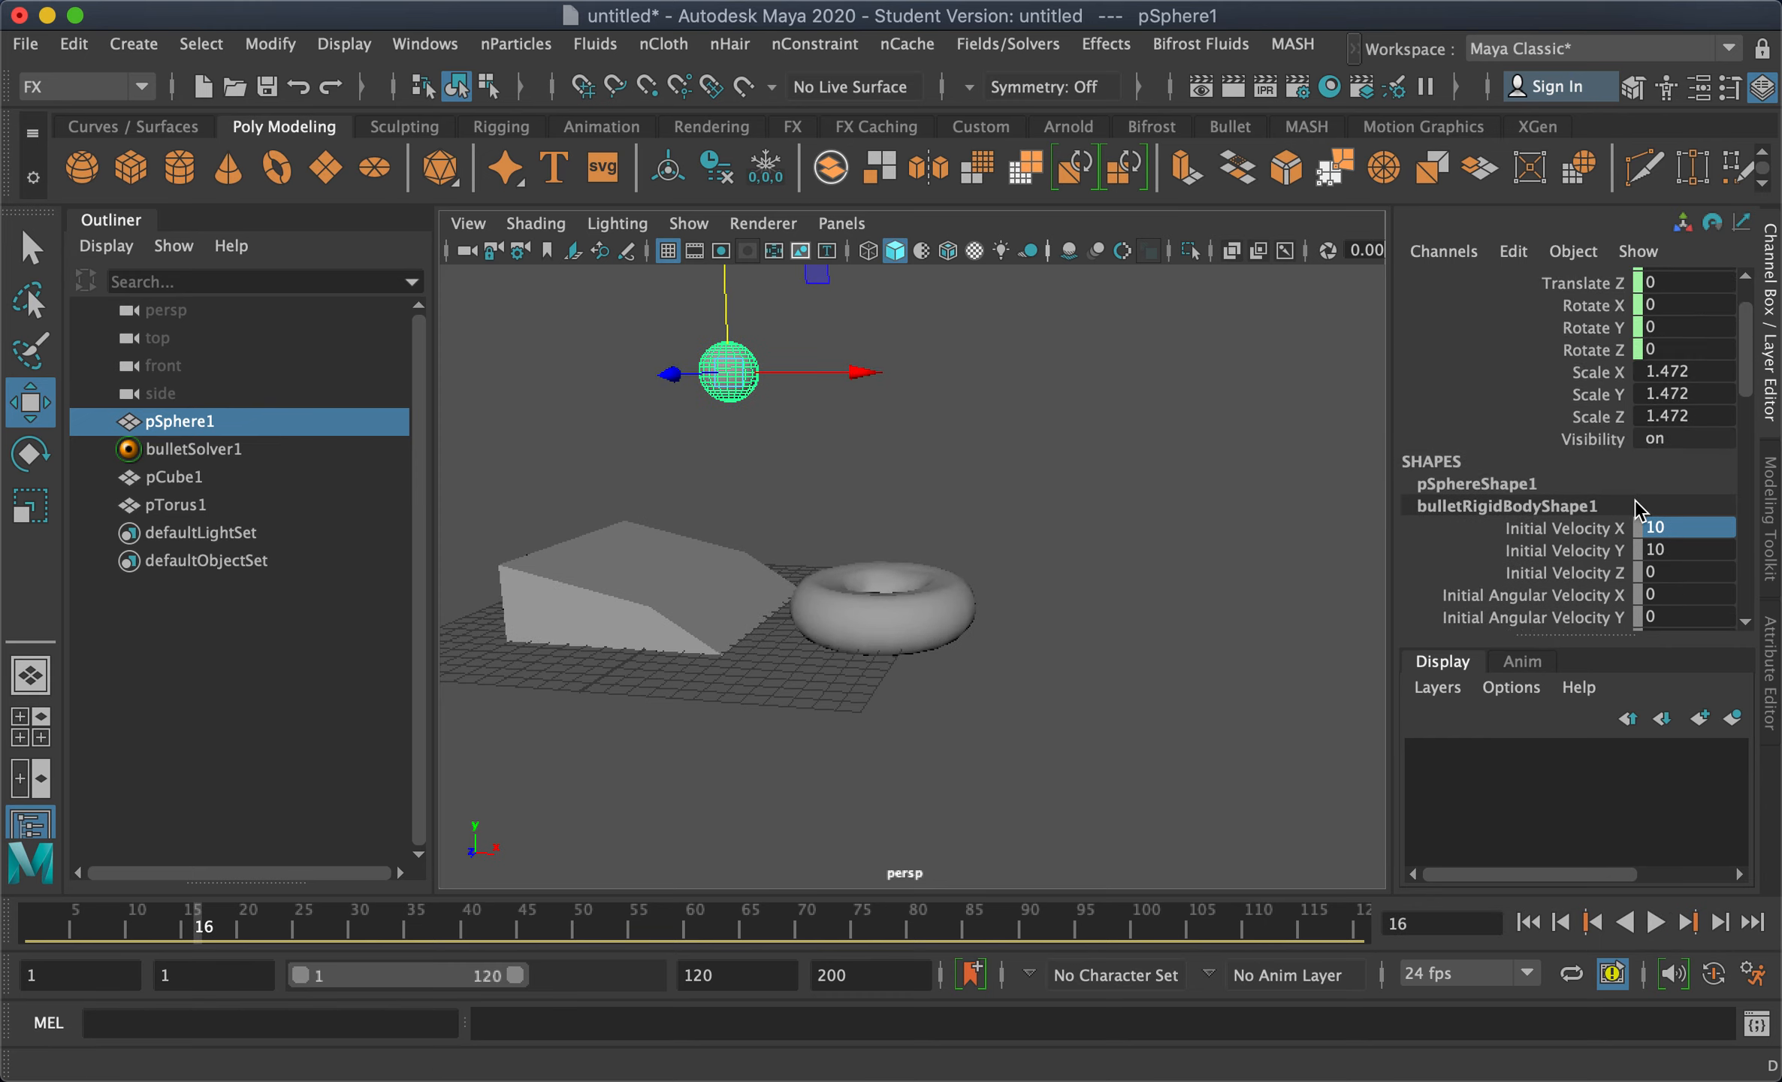
scroll(1641, 511, down, 6)
scroll(1608, 449, down, 3)
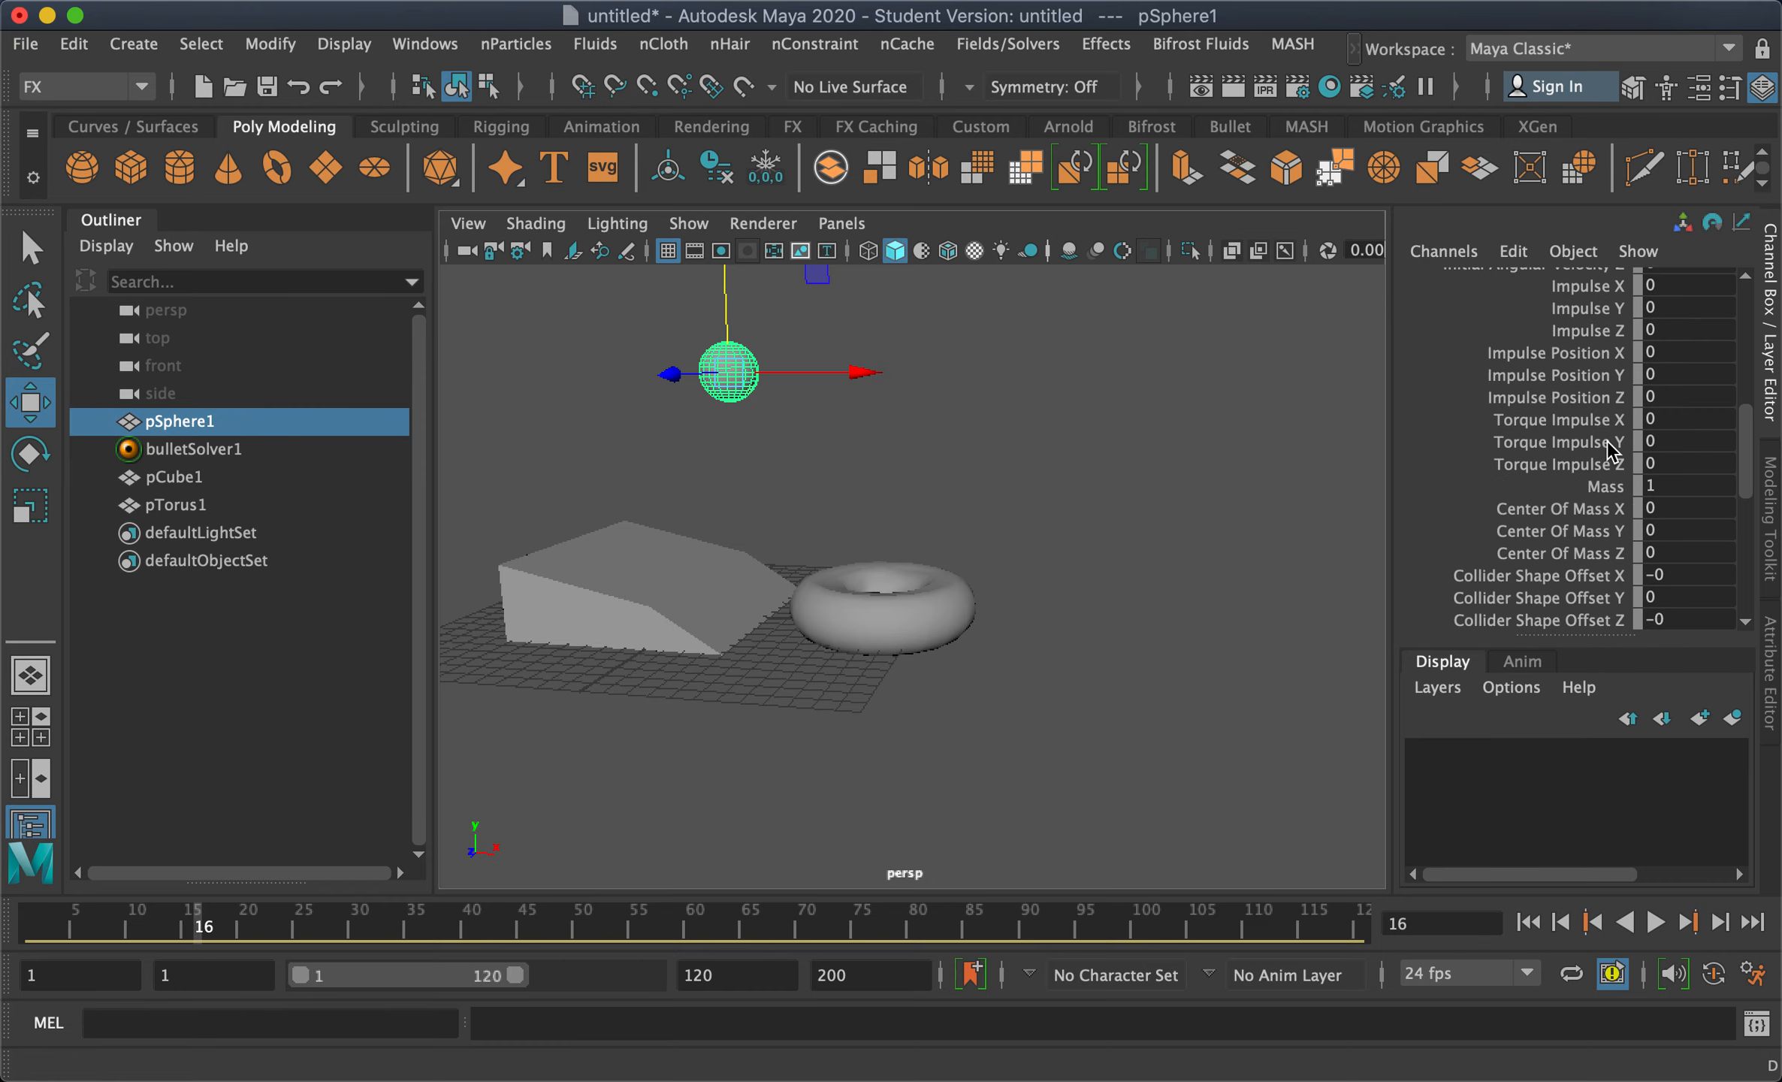
scroll(1605, 449, down, 3)
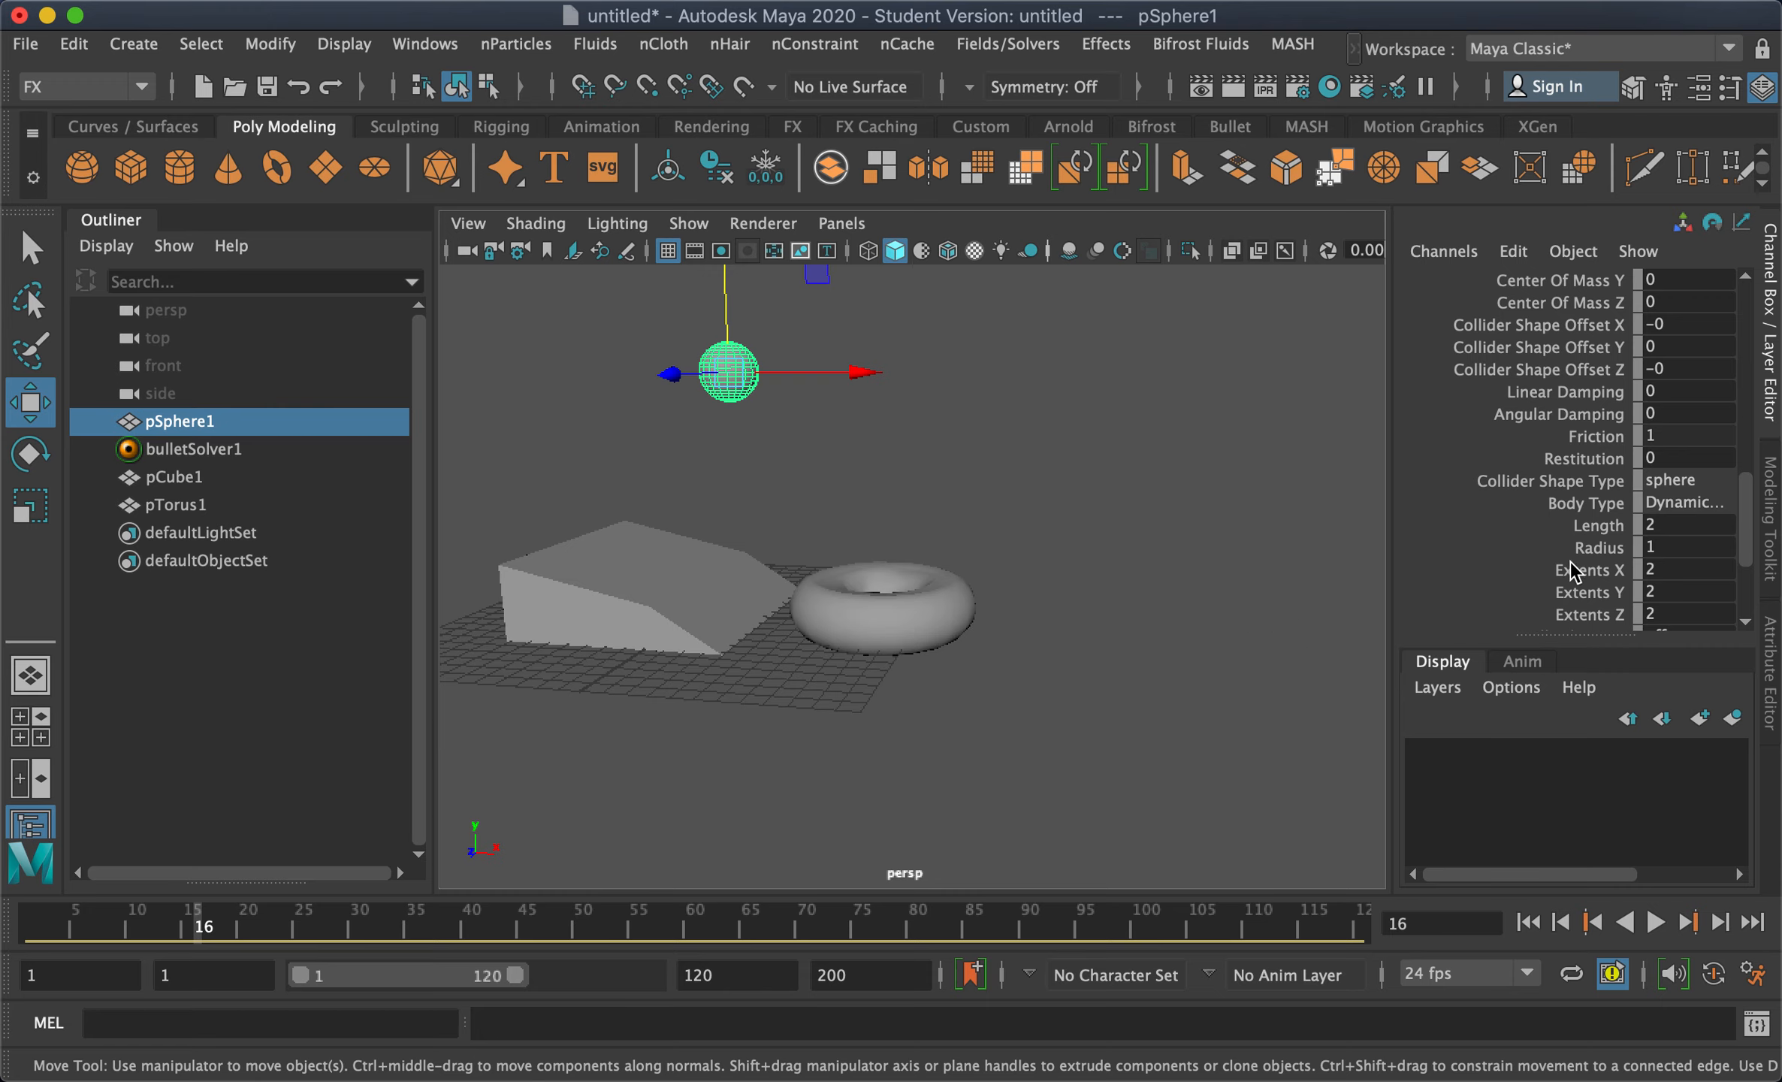
scroll(1570, 561, down, 3)
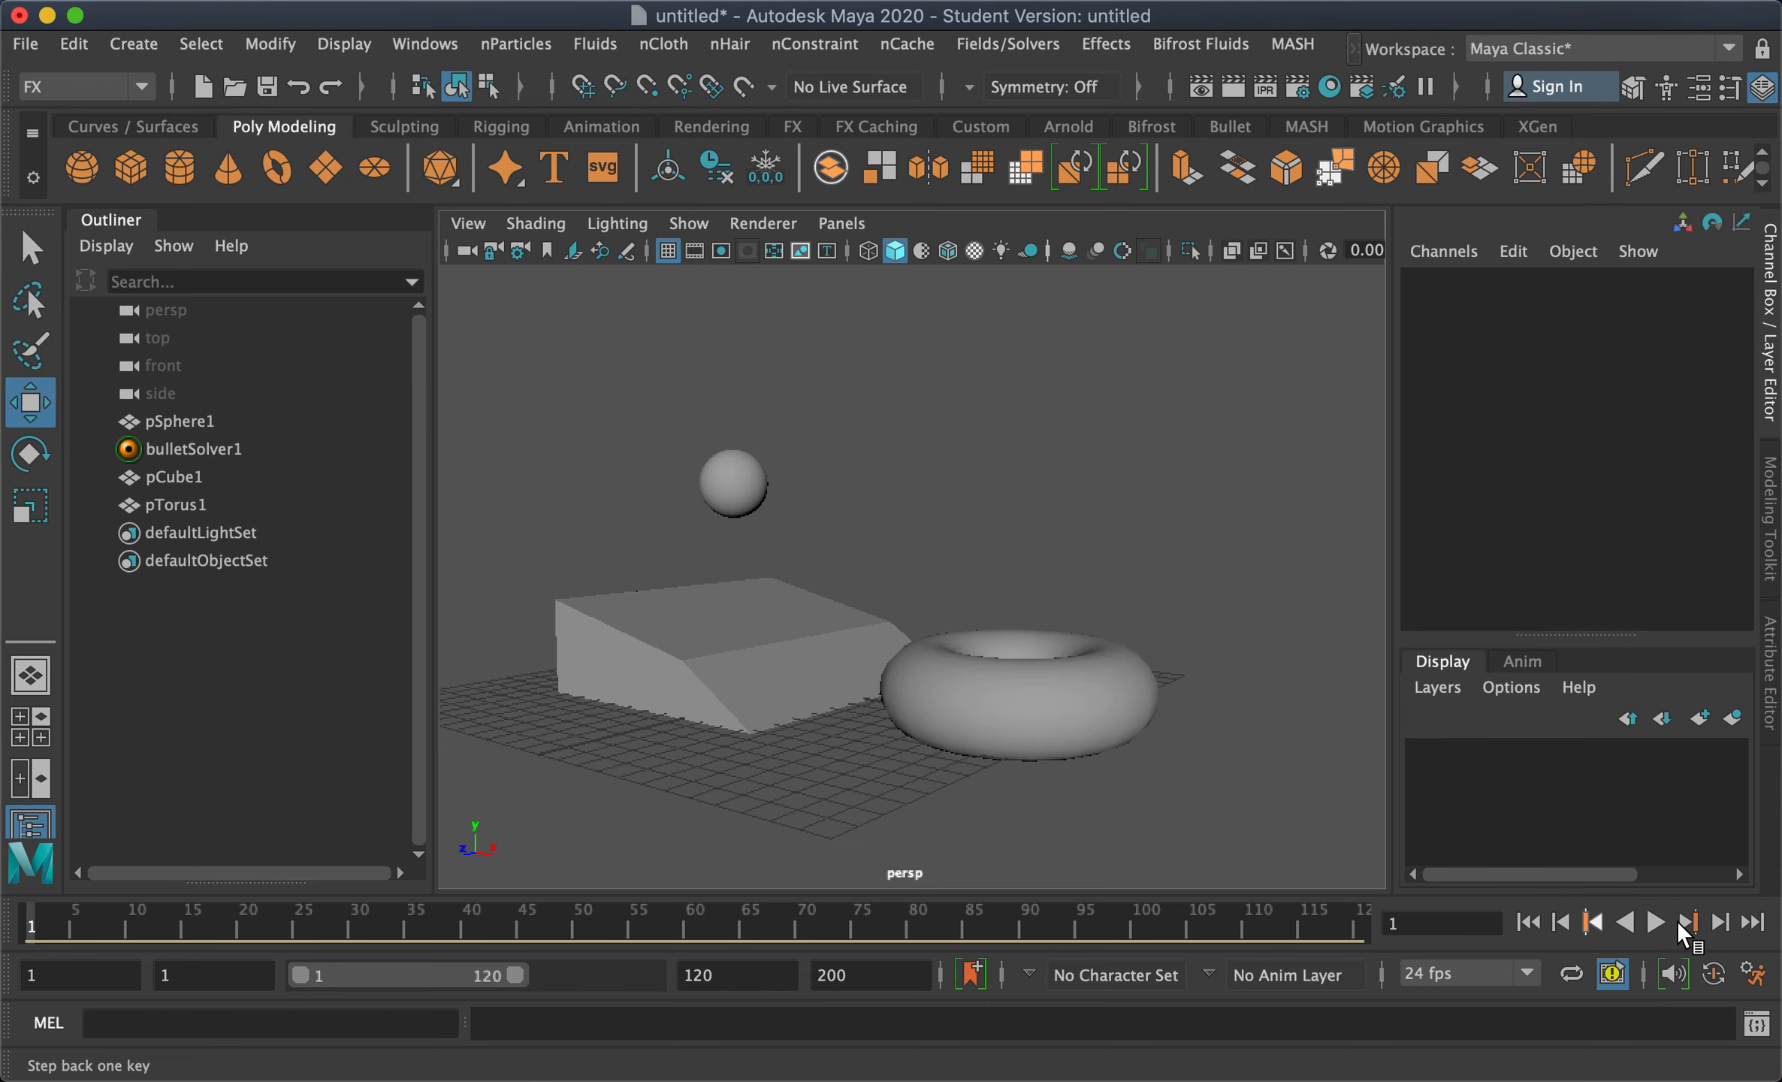
click(1656, 922)
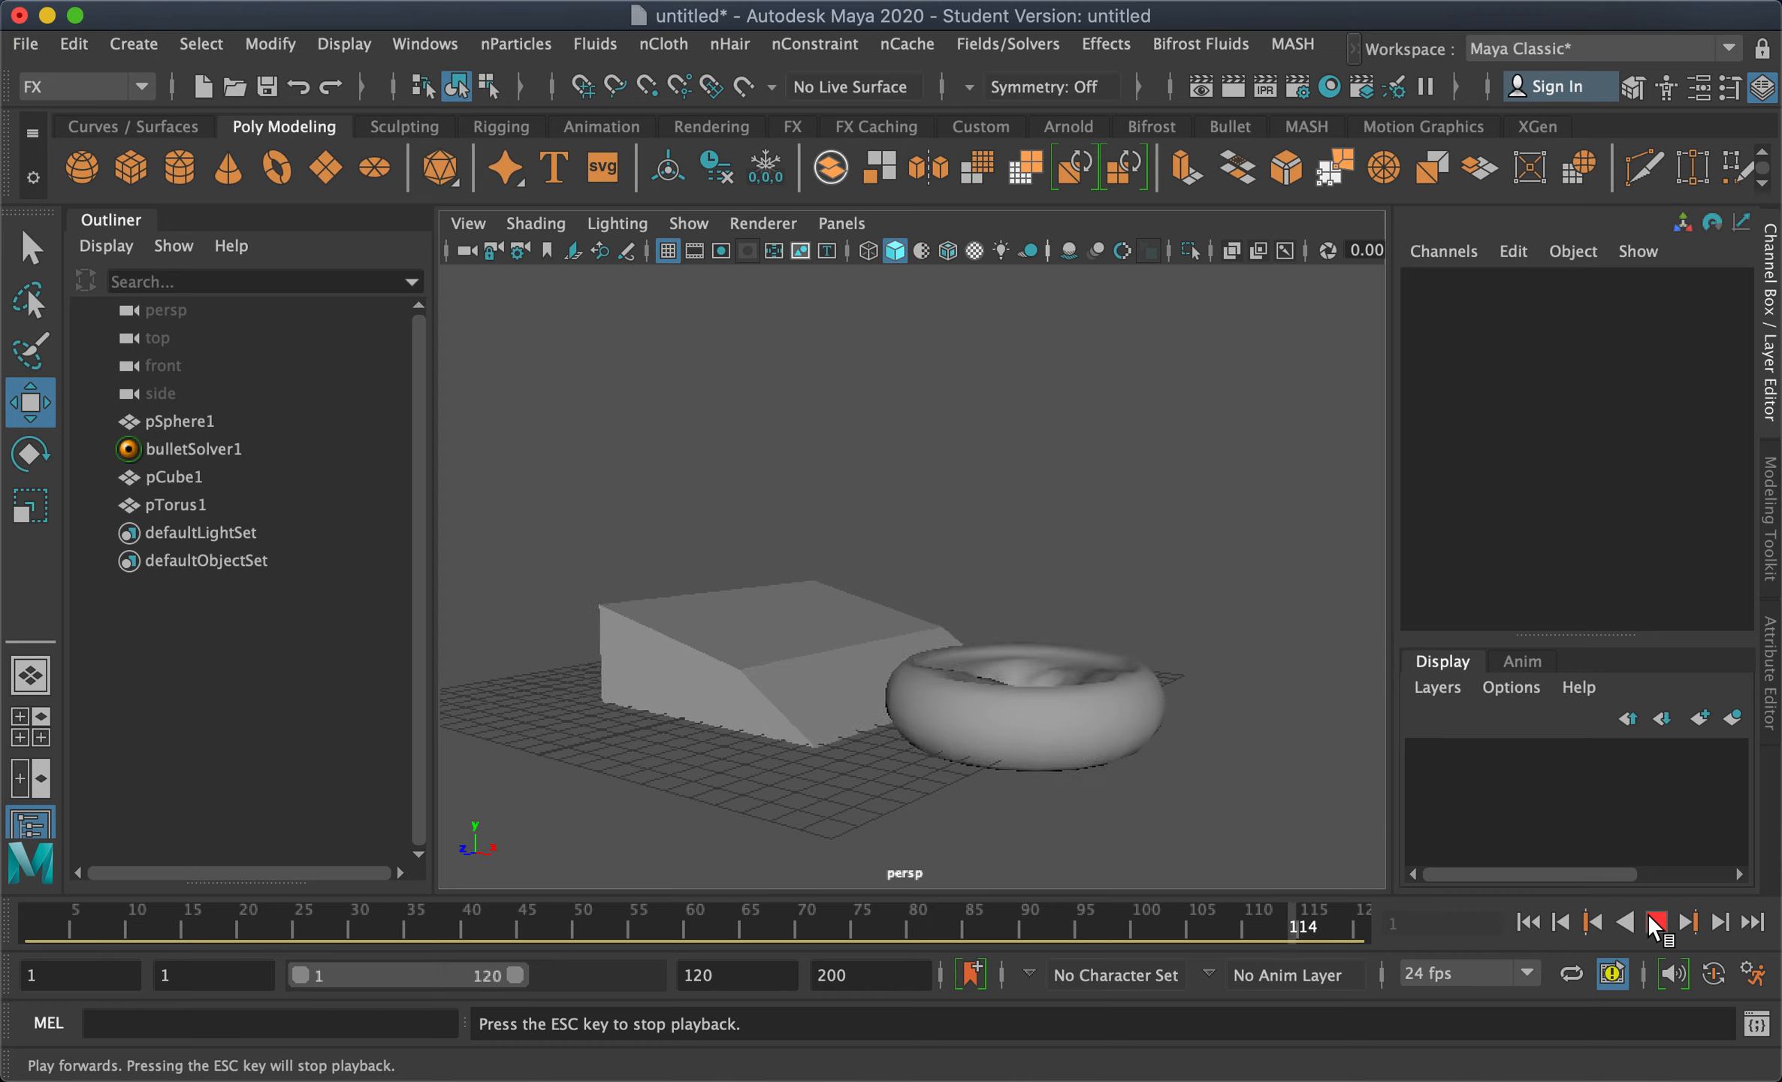
click(1655, 921)
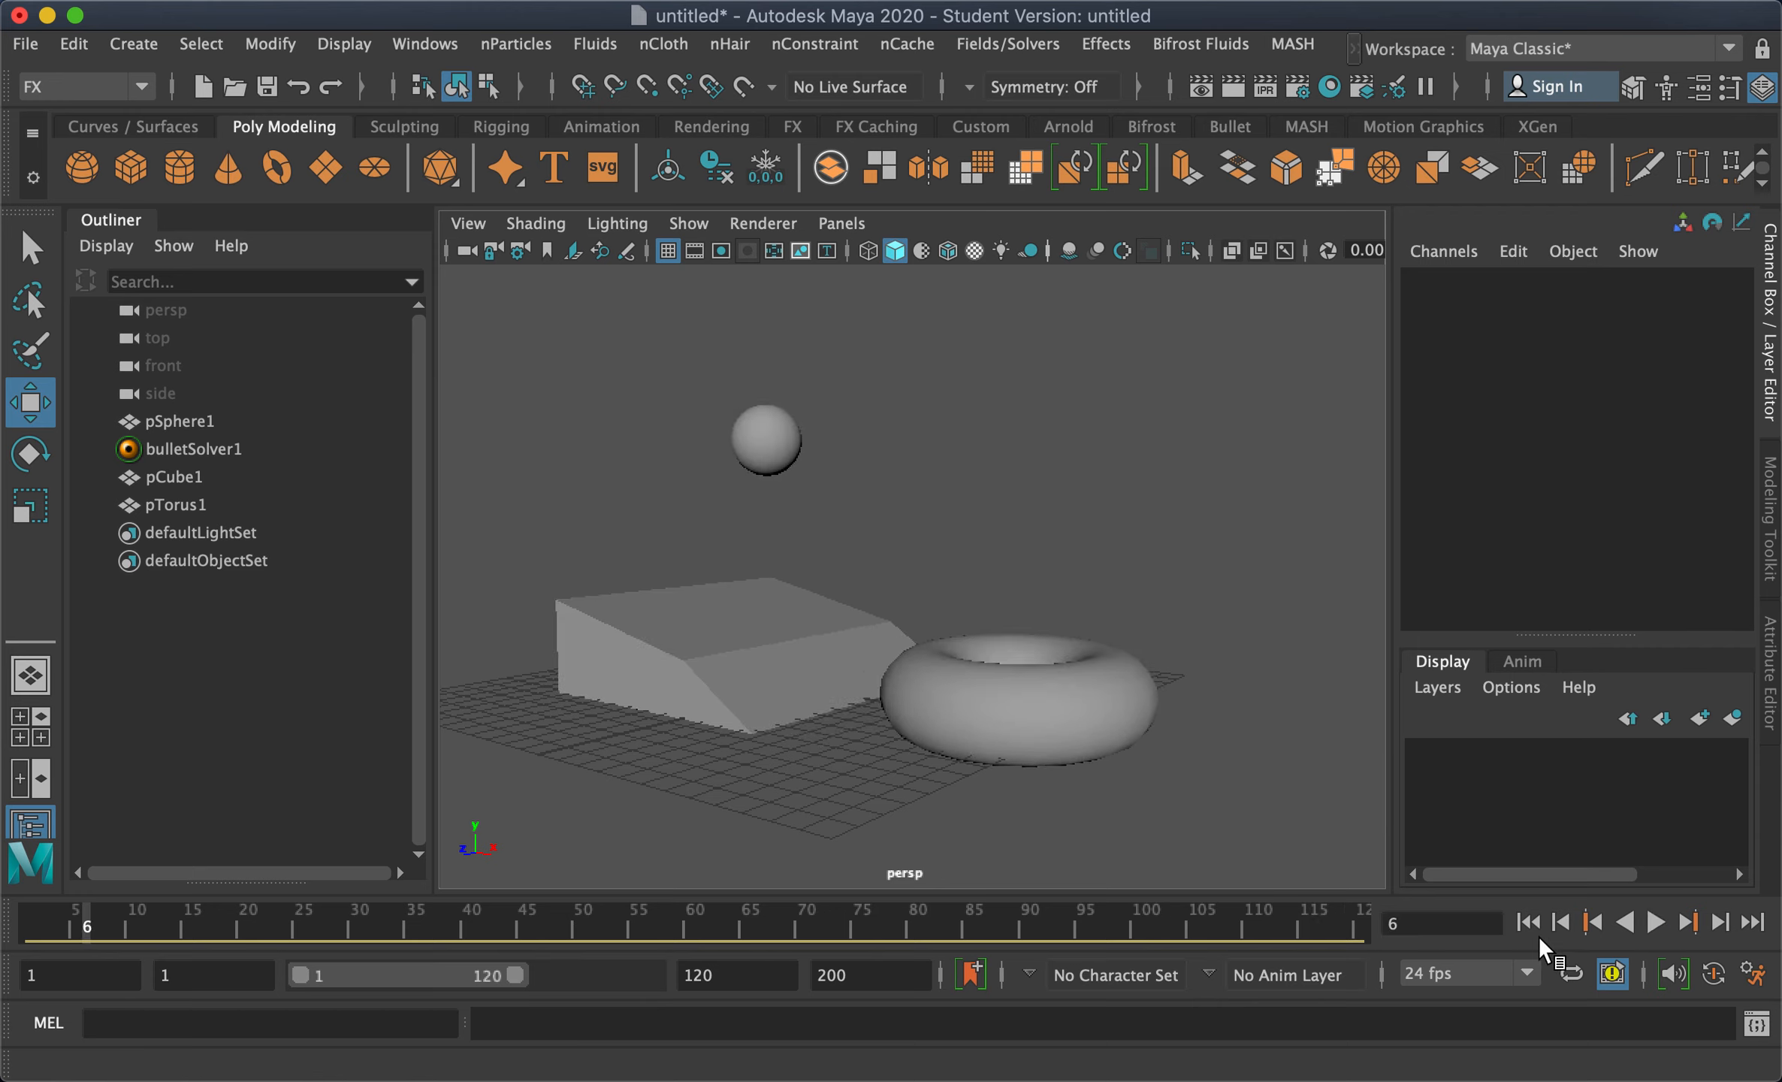
Set the sphere's Initial Velocity X to 2 and play the simulation from the first frame
click(188, 419)
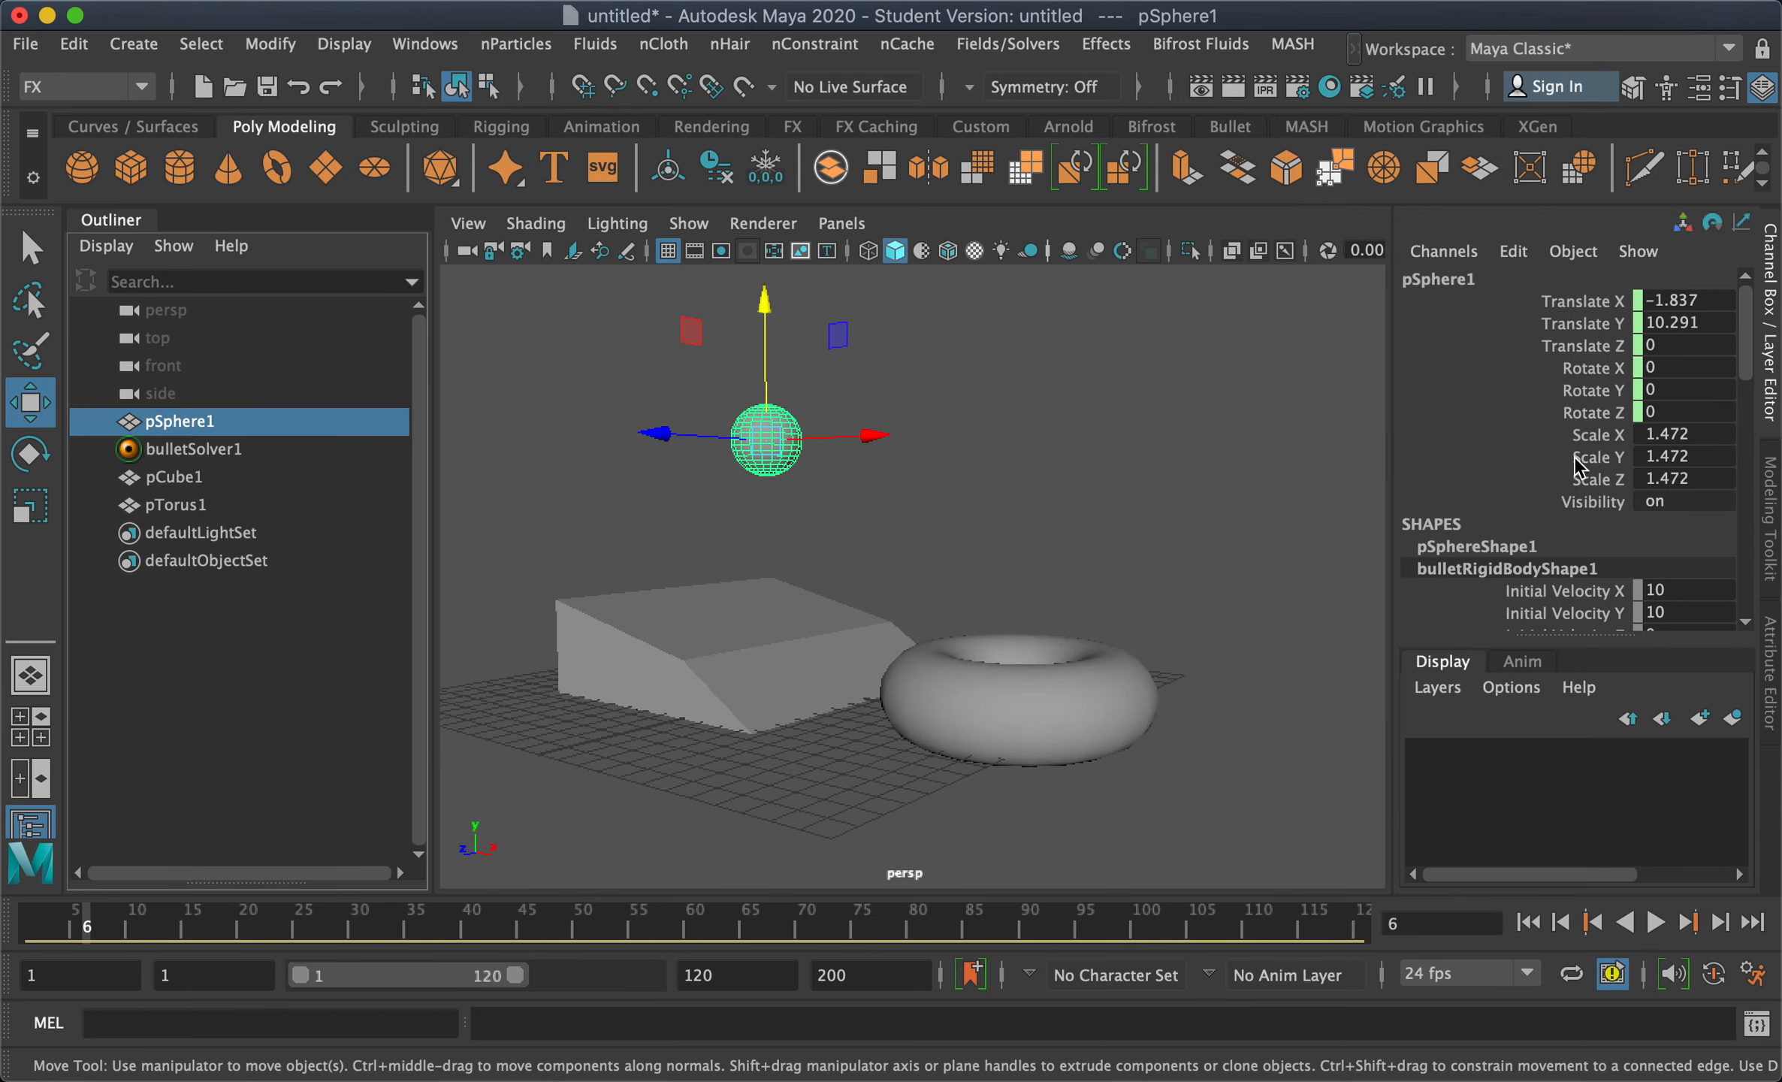
scroll(1578, 472, down, 2)
scroll(1578, 472, down, 6)
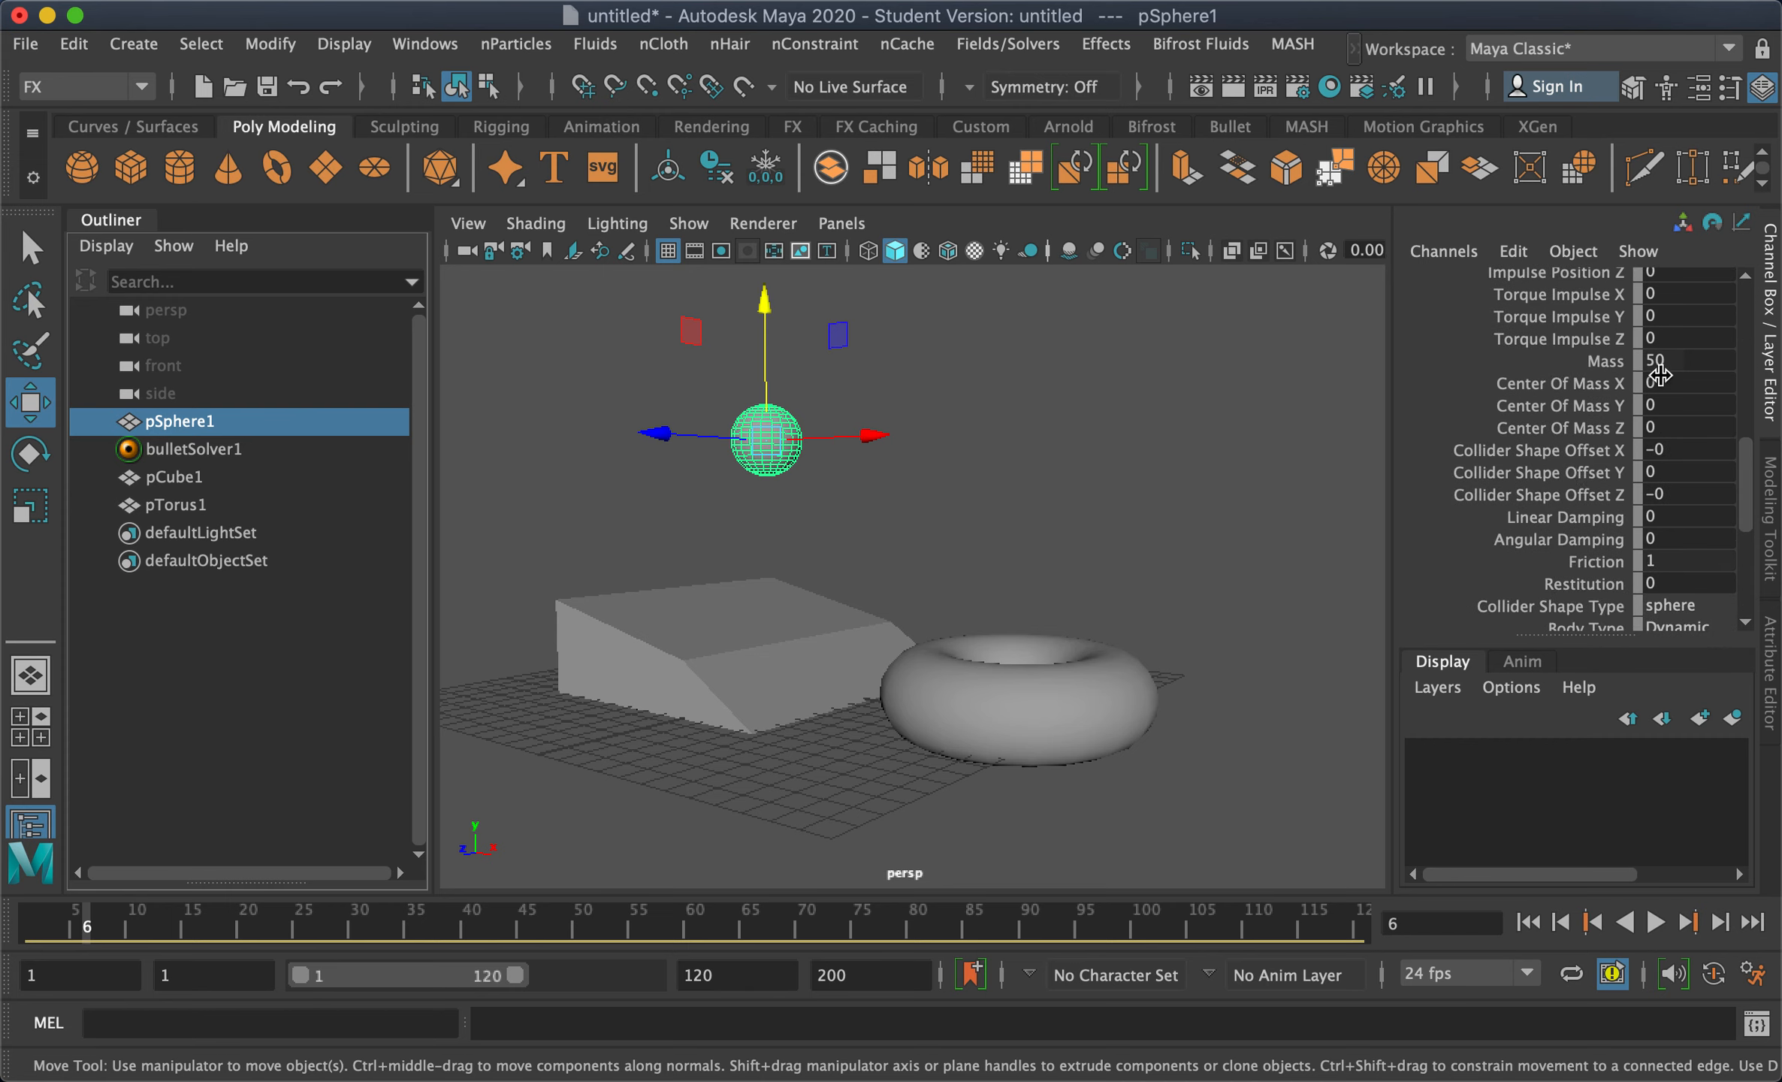
scroll(1626, 505, down, 3)
scroll(1589, 404, up, 10)
double_click(1690, 362)
double_click(1683, 341)
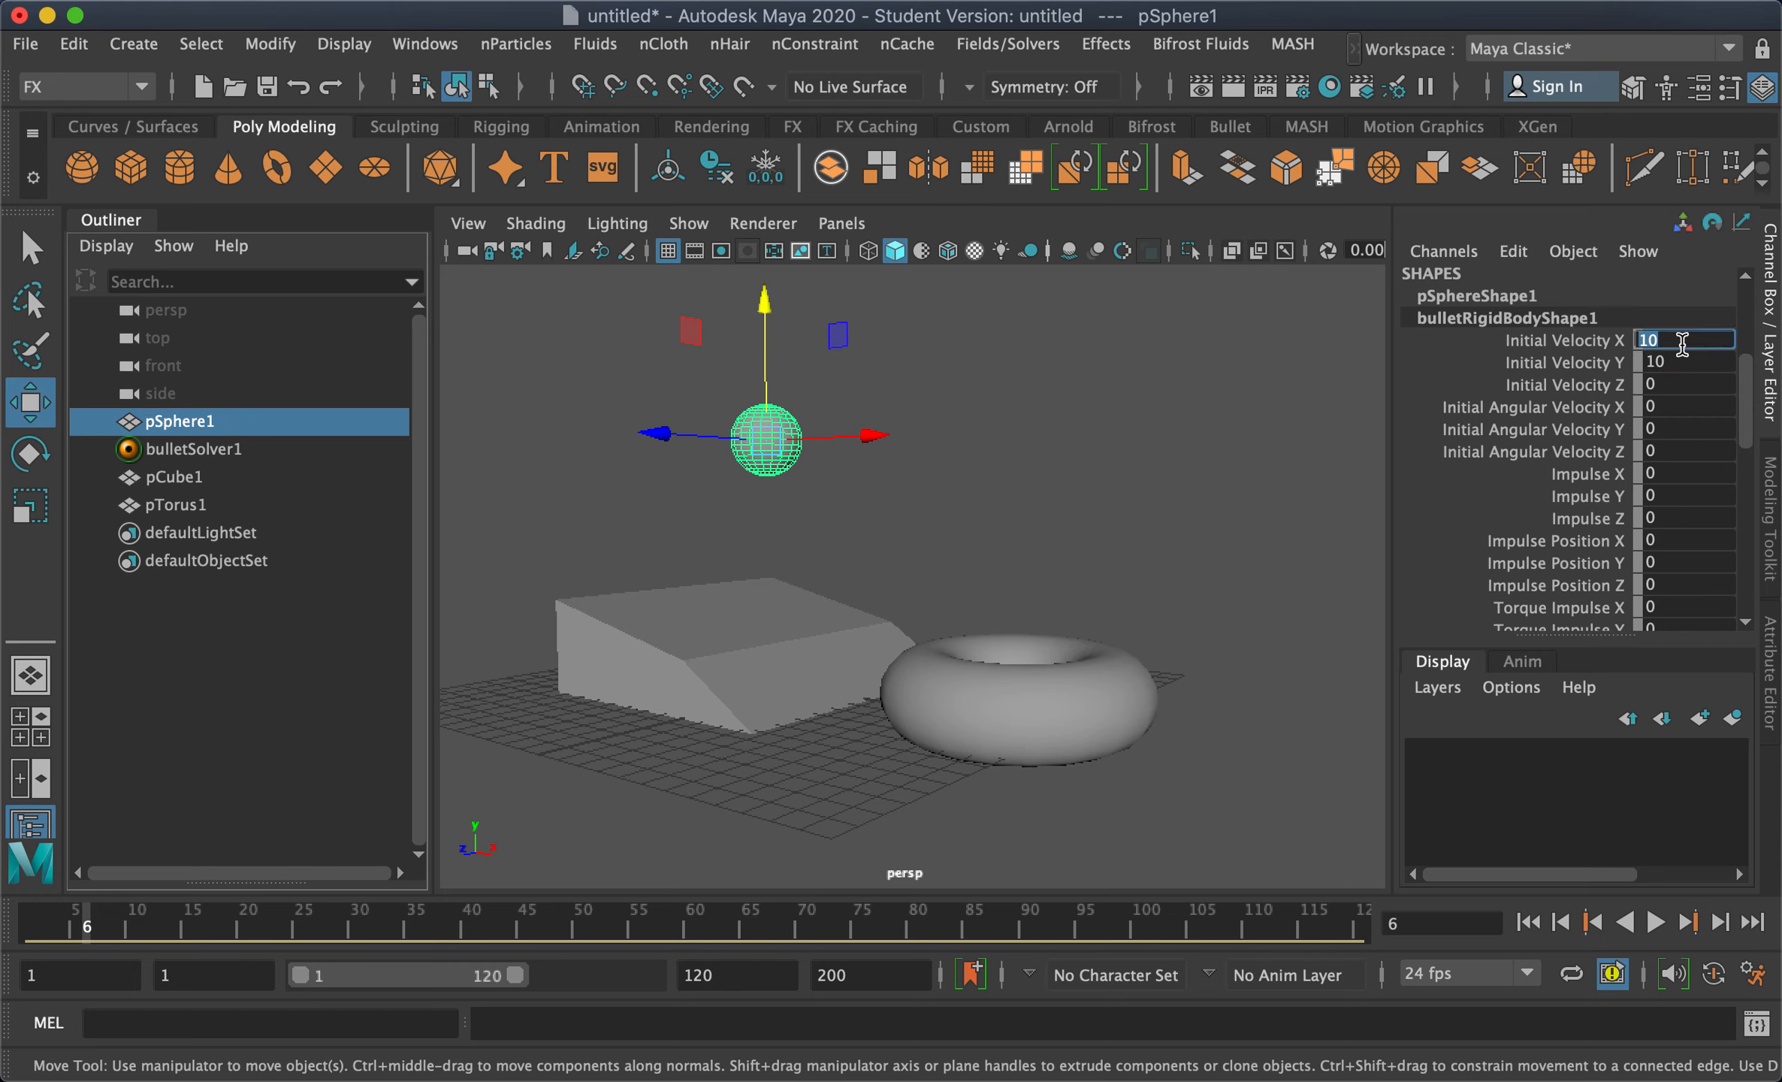
text(2)
key(Return)
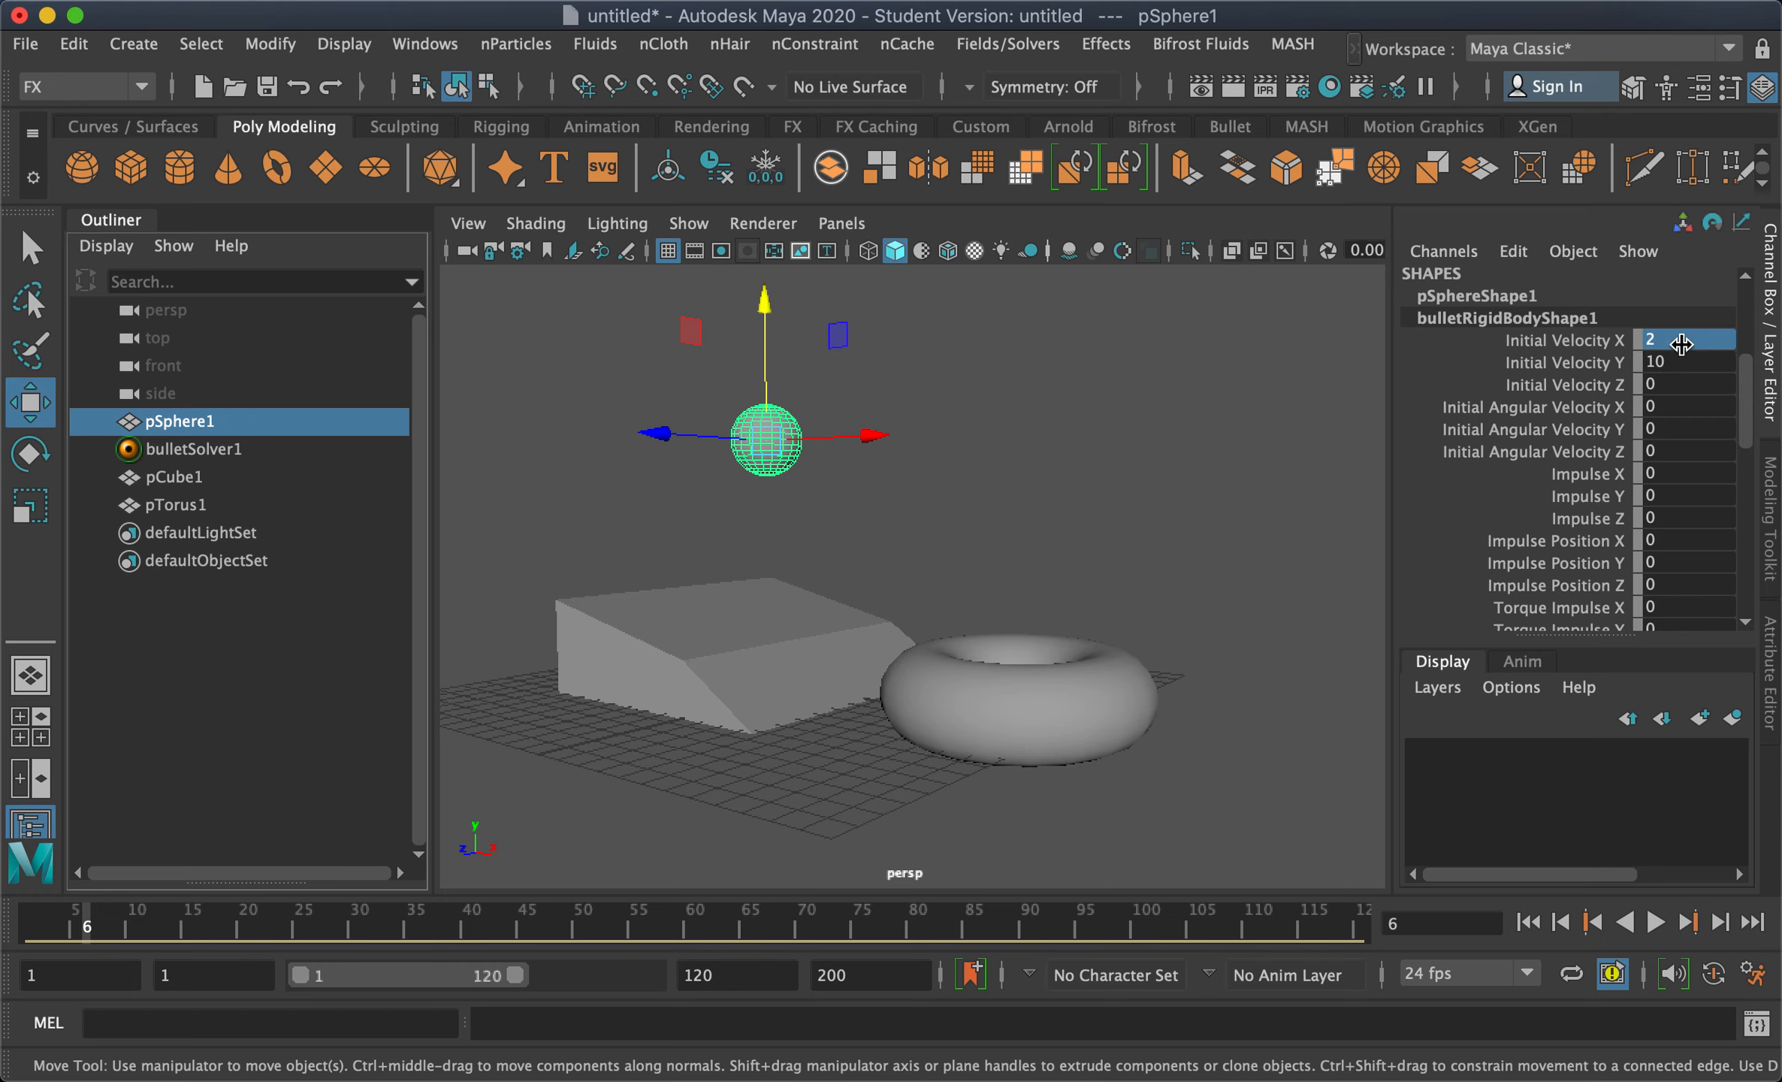
click(1529, 925)
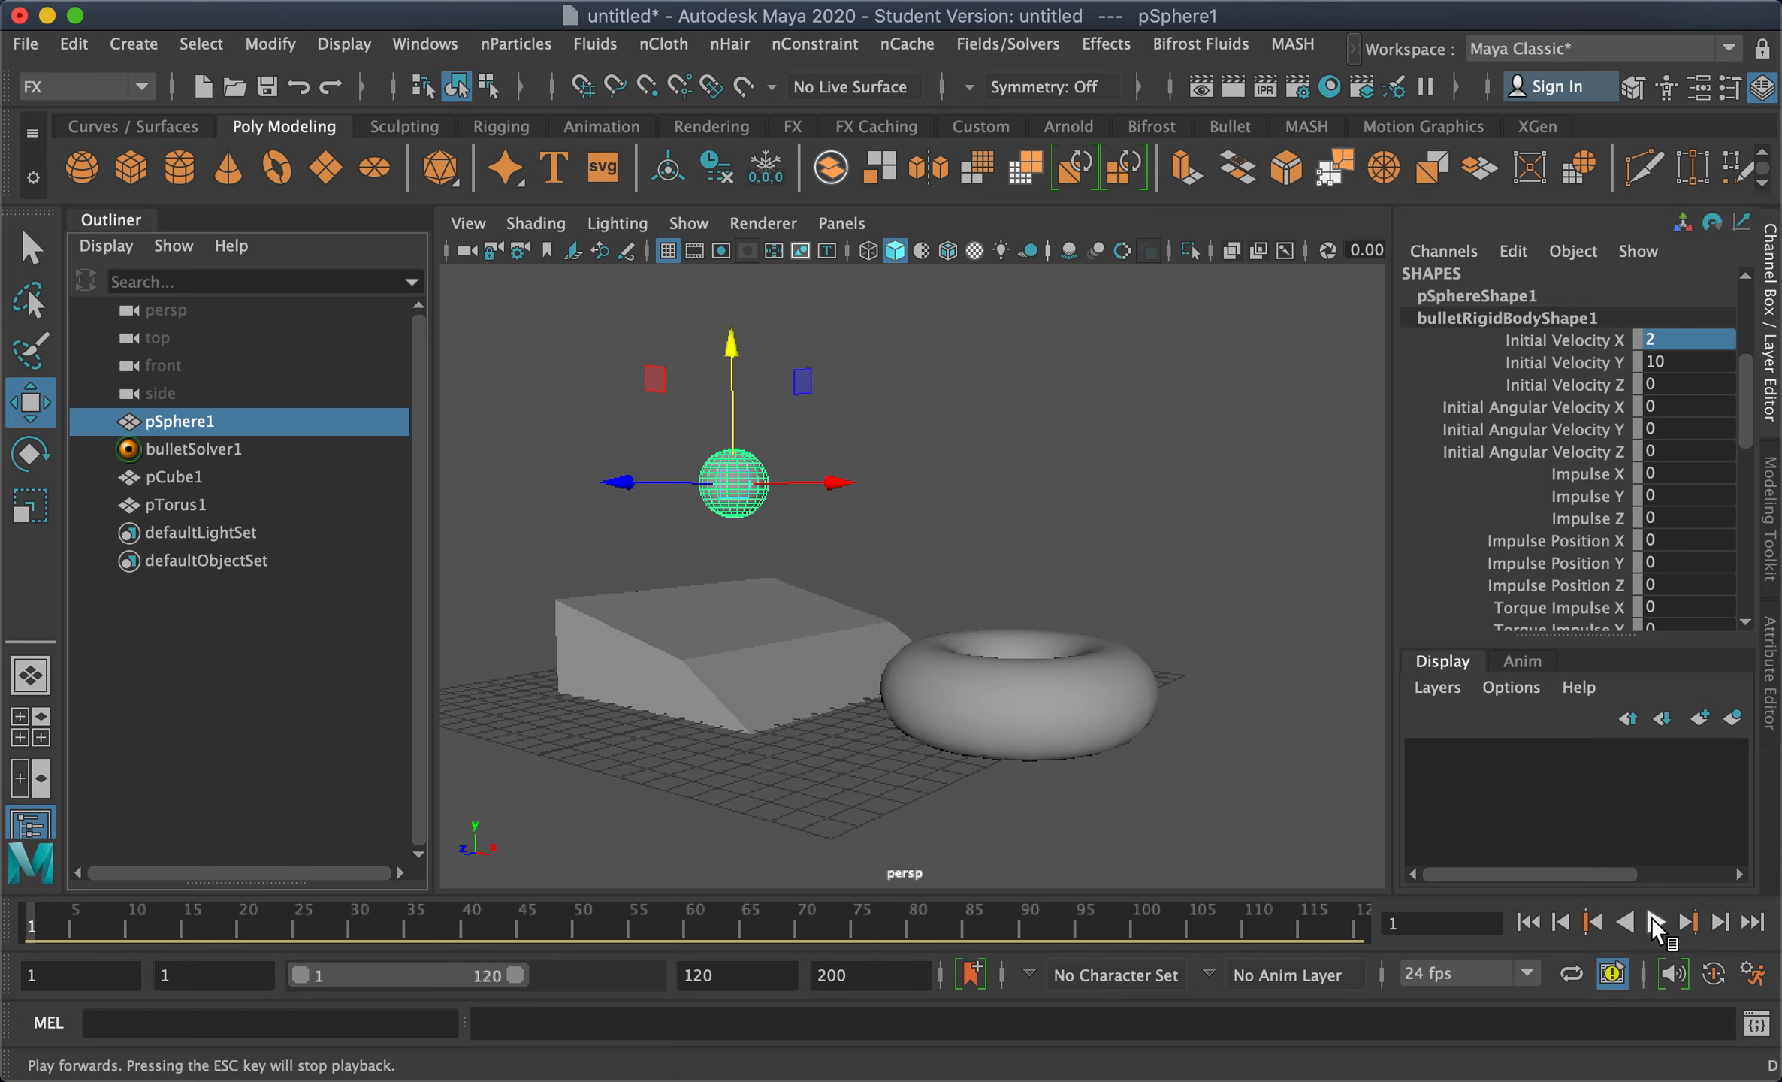
click(1651, 917)
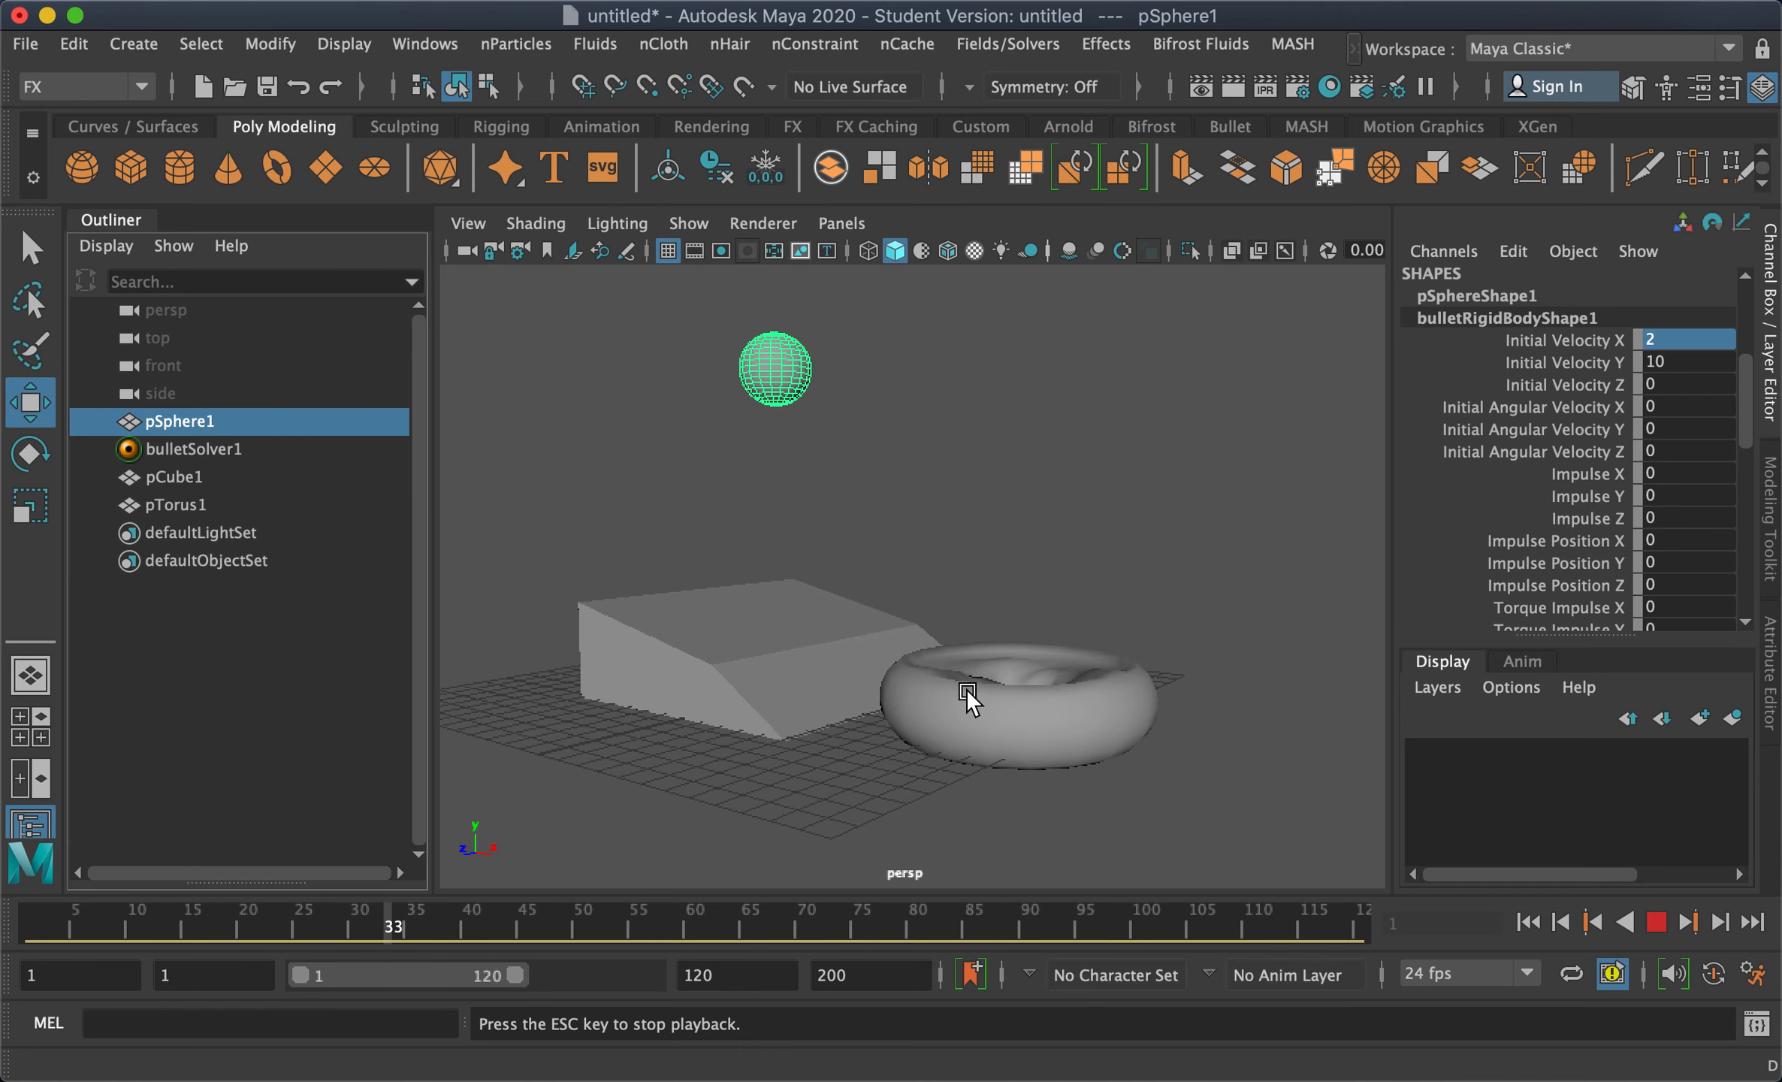
Return to the first frame, select the sphere and cube, and highlight their translate and rotate channels for X, Y and Z
click(1656, 922)
click(1529, 924)
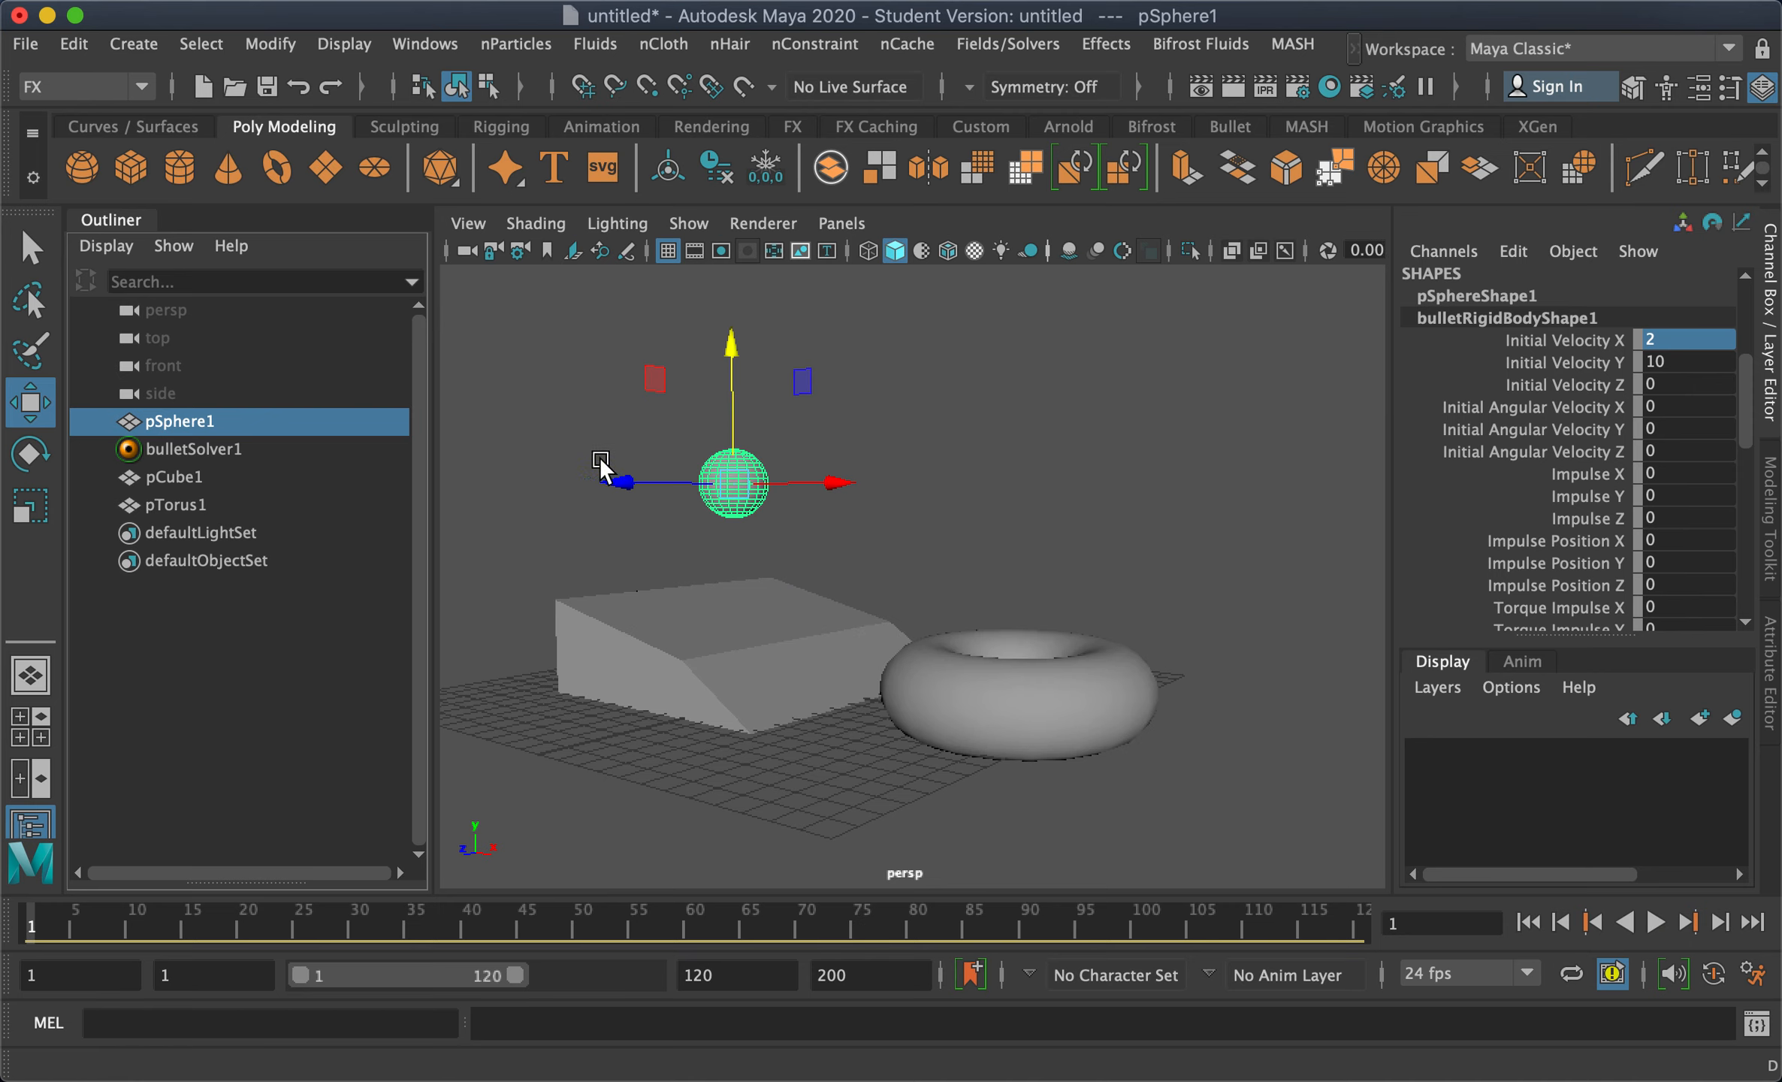
drag(504, 454, 1151, 725)
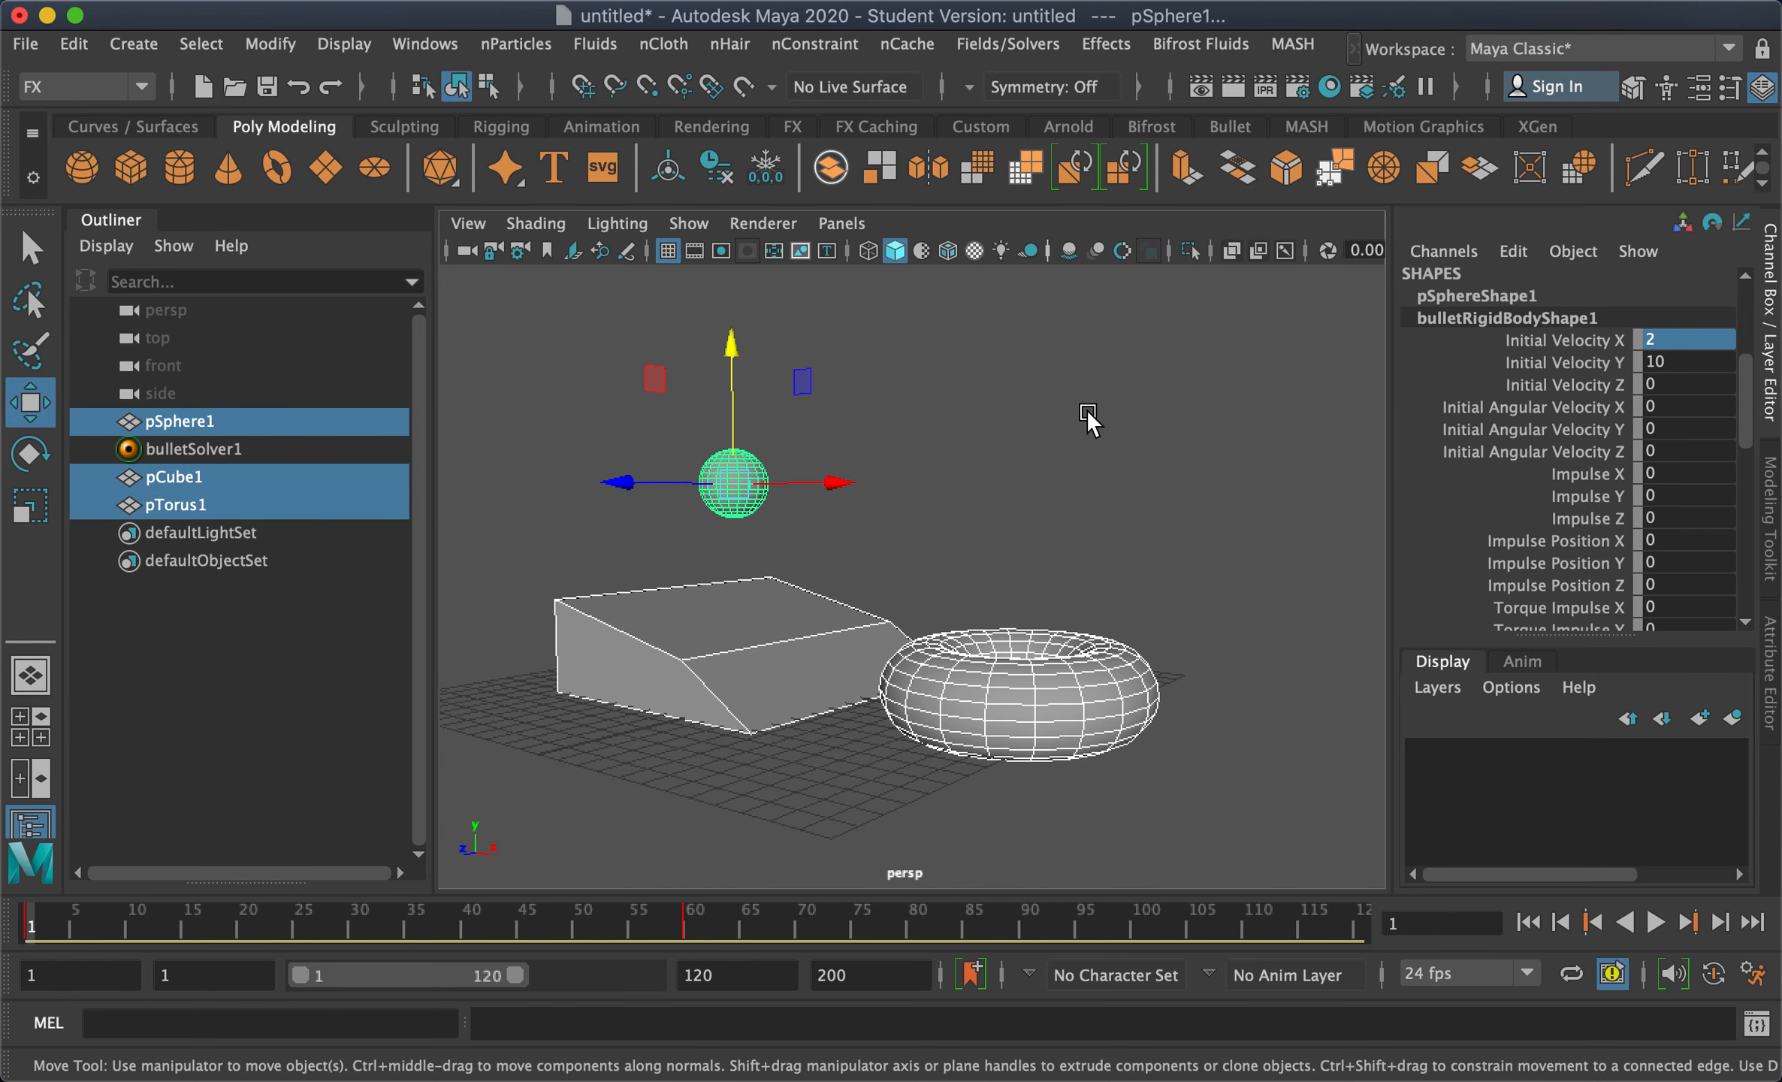
click(929, 584)
drag(479, 492, 750, 758)
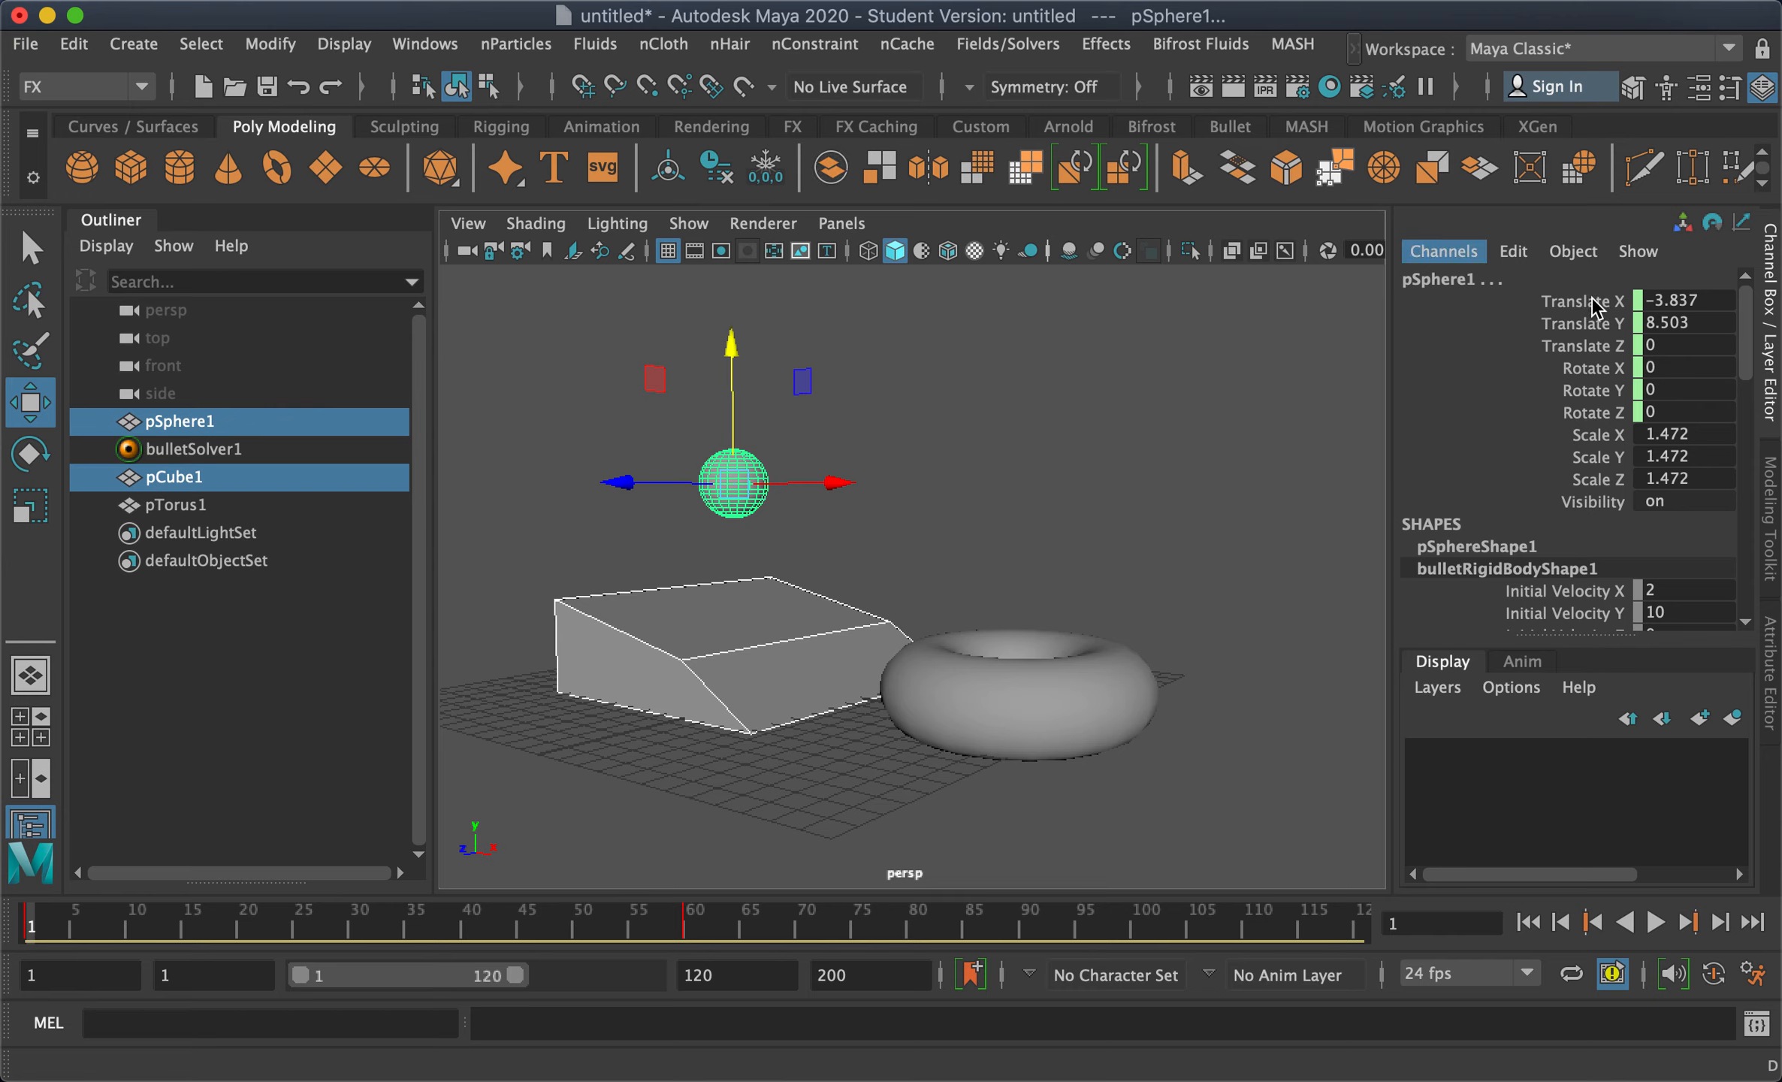
drag(1599, 304, 1598, 400)
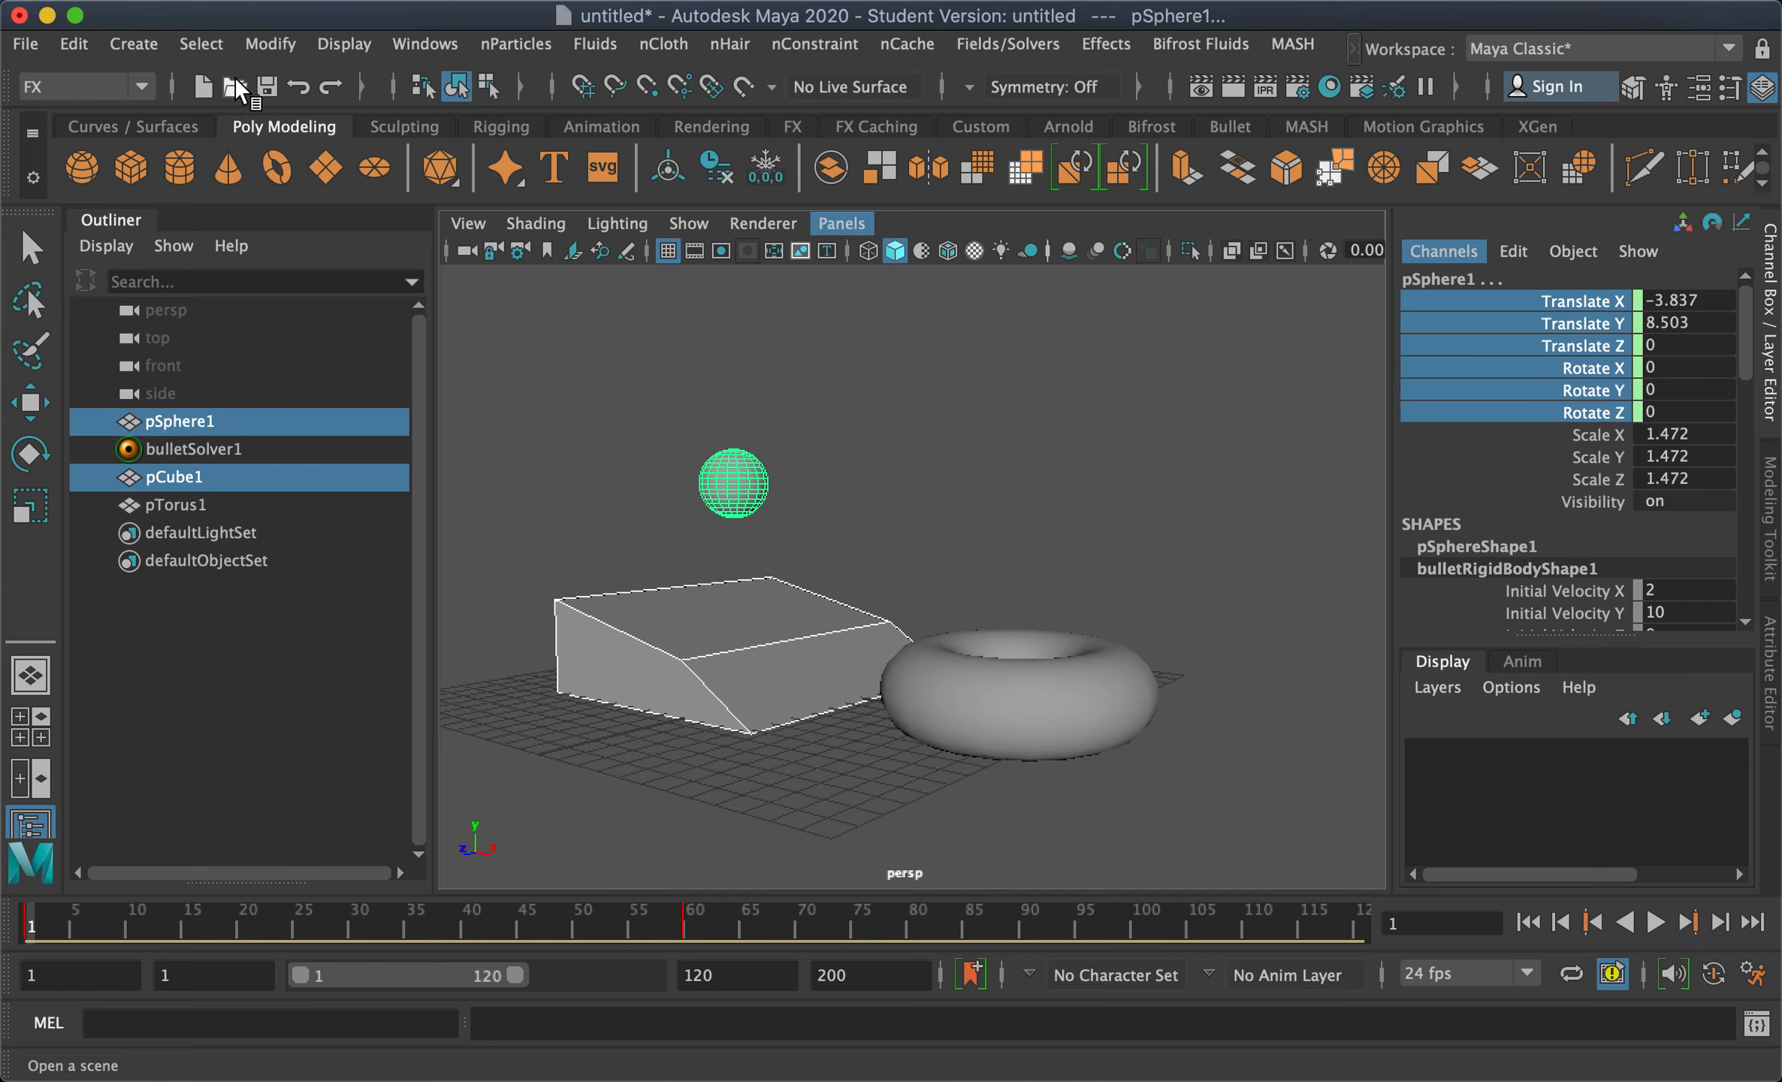
Bake the simulation for the sphere and cube with default options and channels set to From Channel Box
click(73, 35)
mouse_move(199, 297)
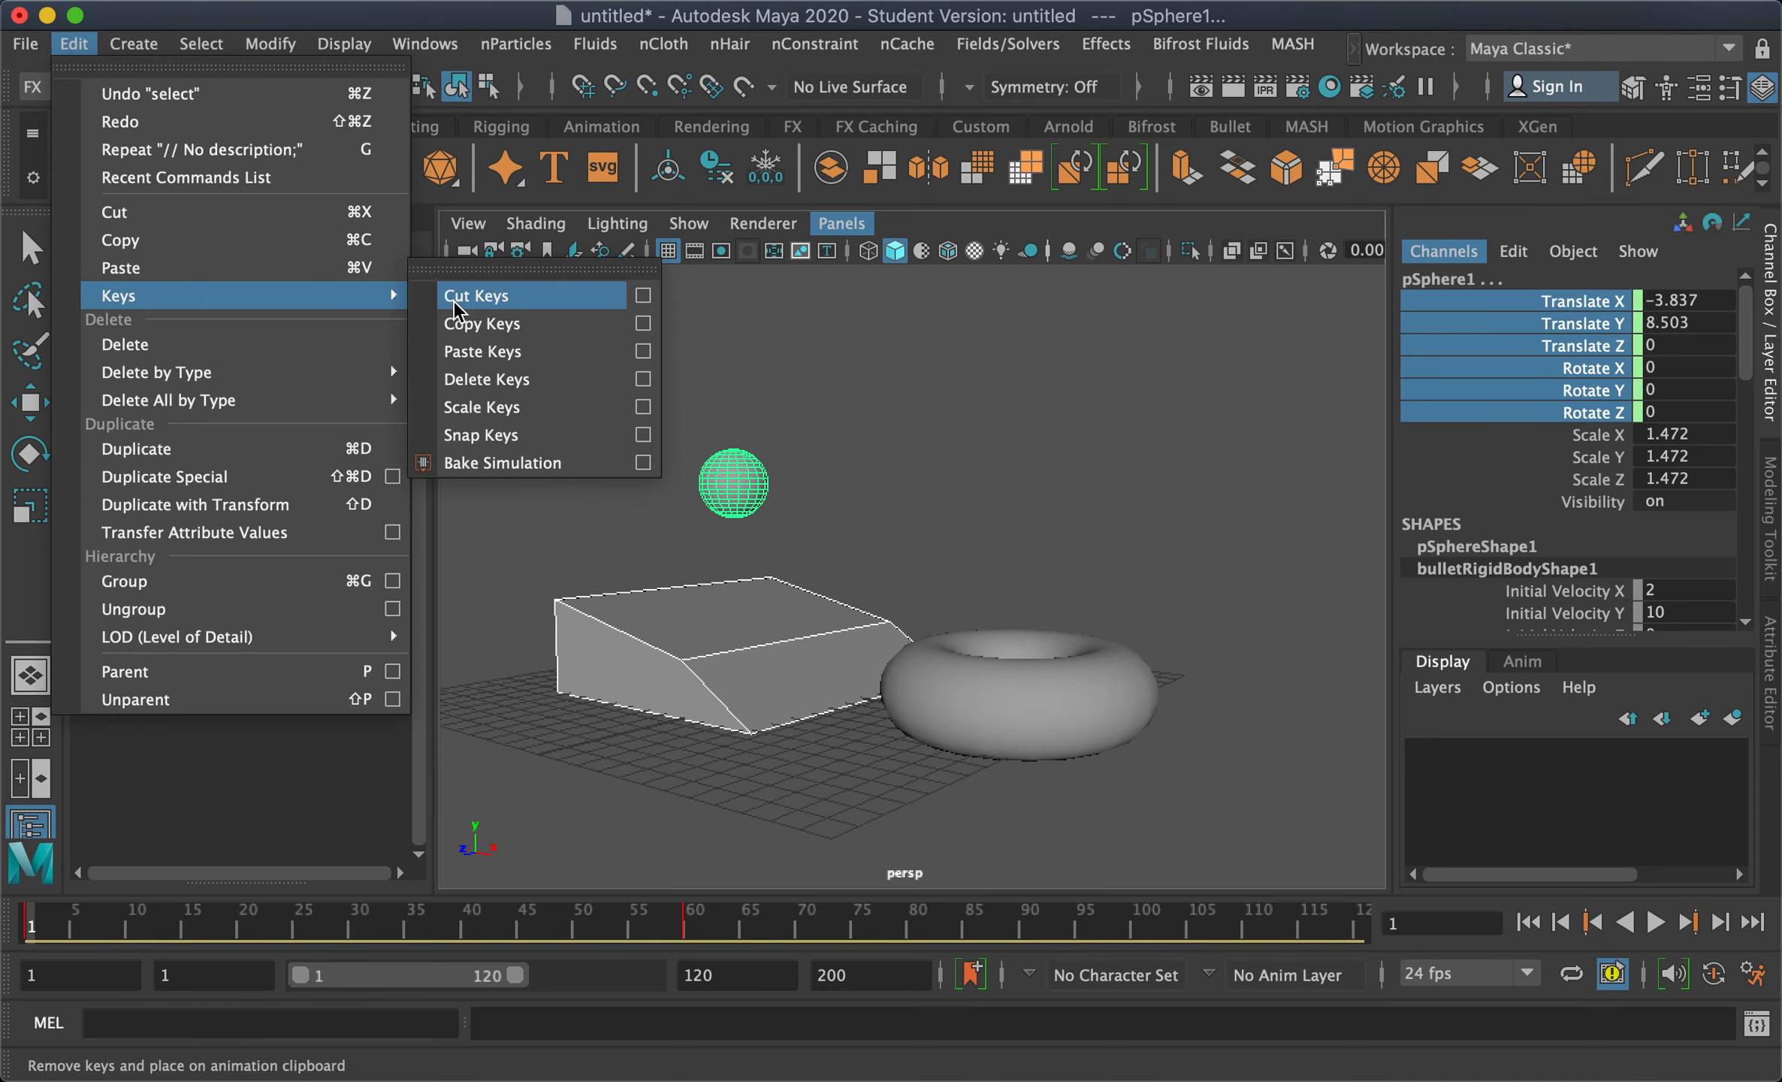
click(643, 462)
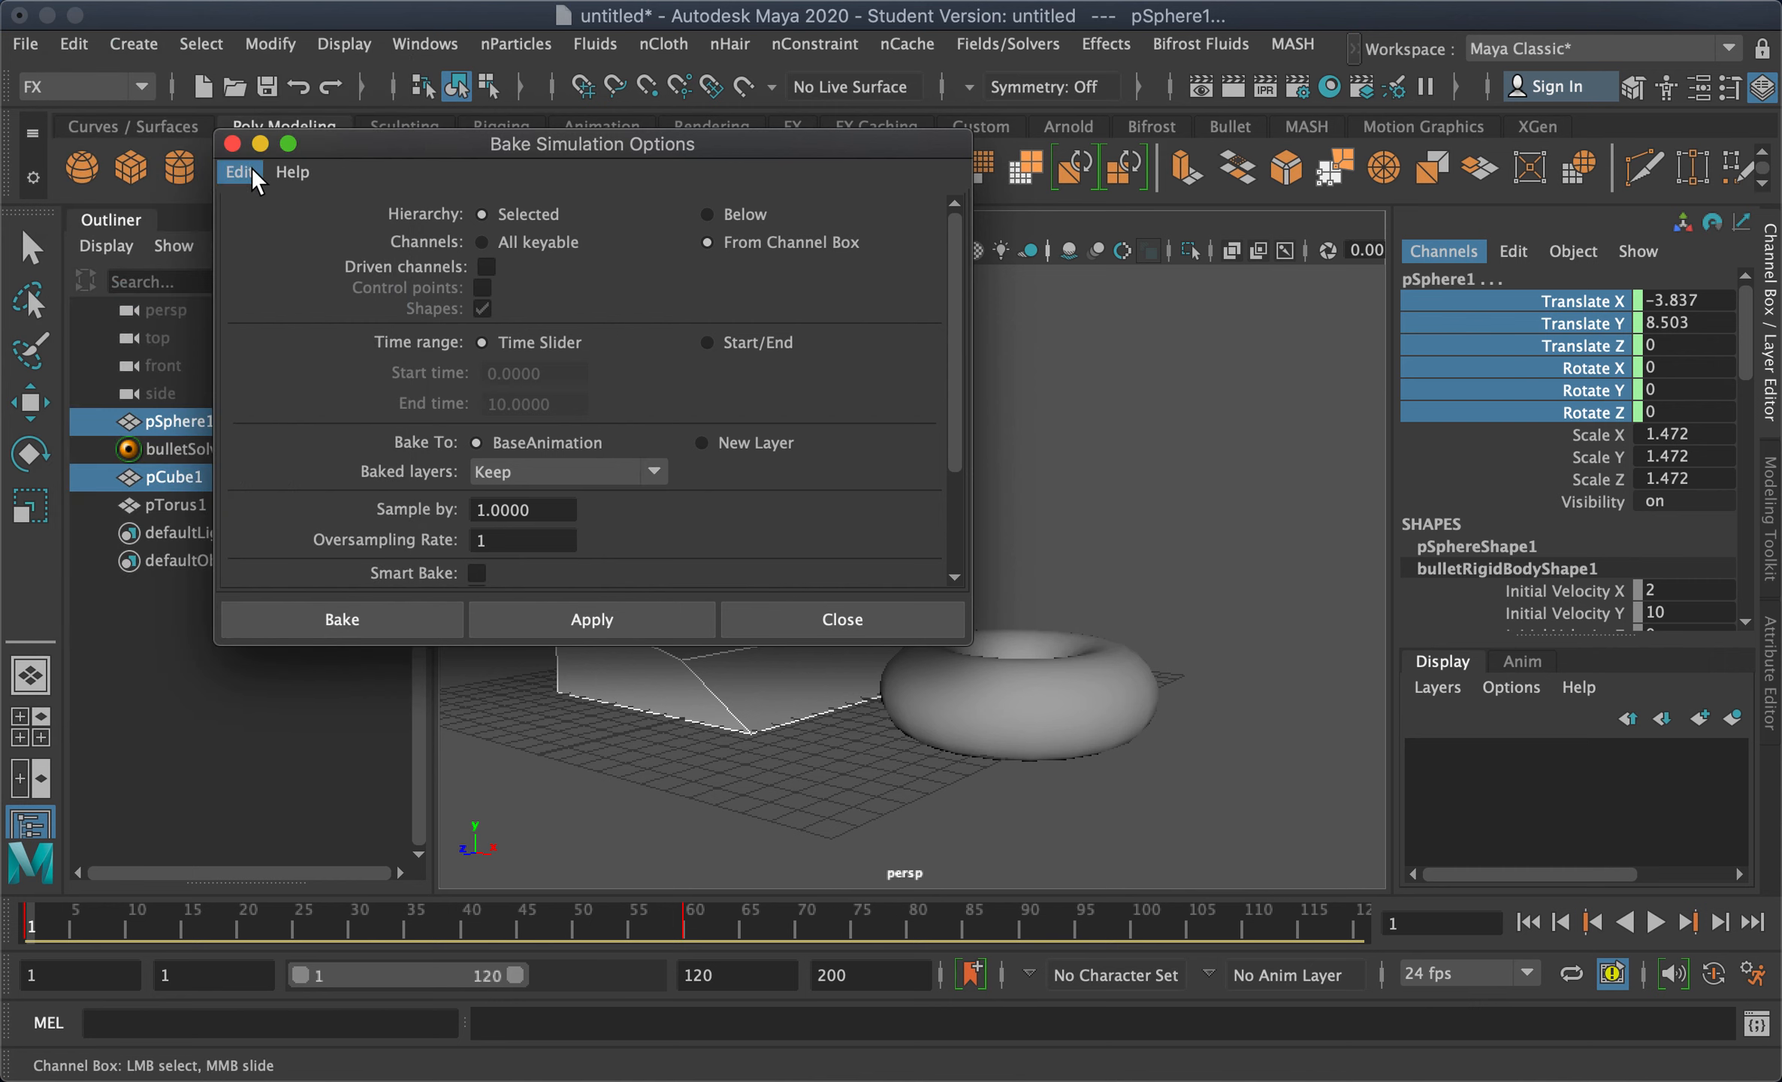
click(269, 225)
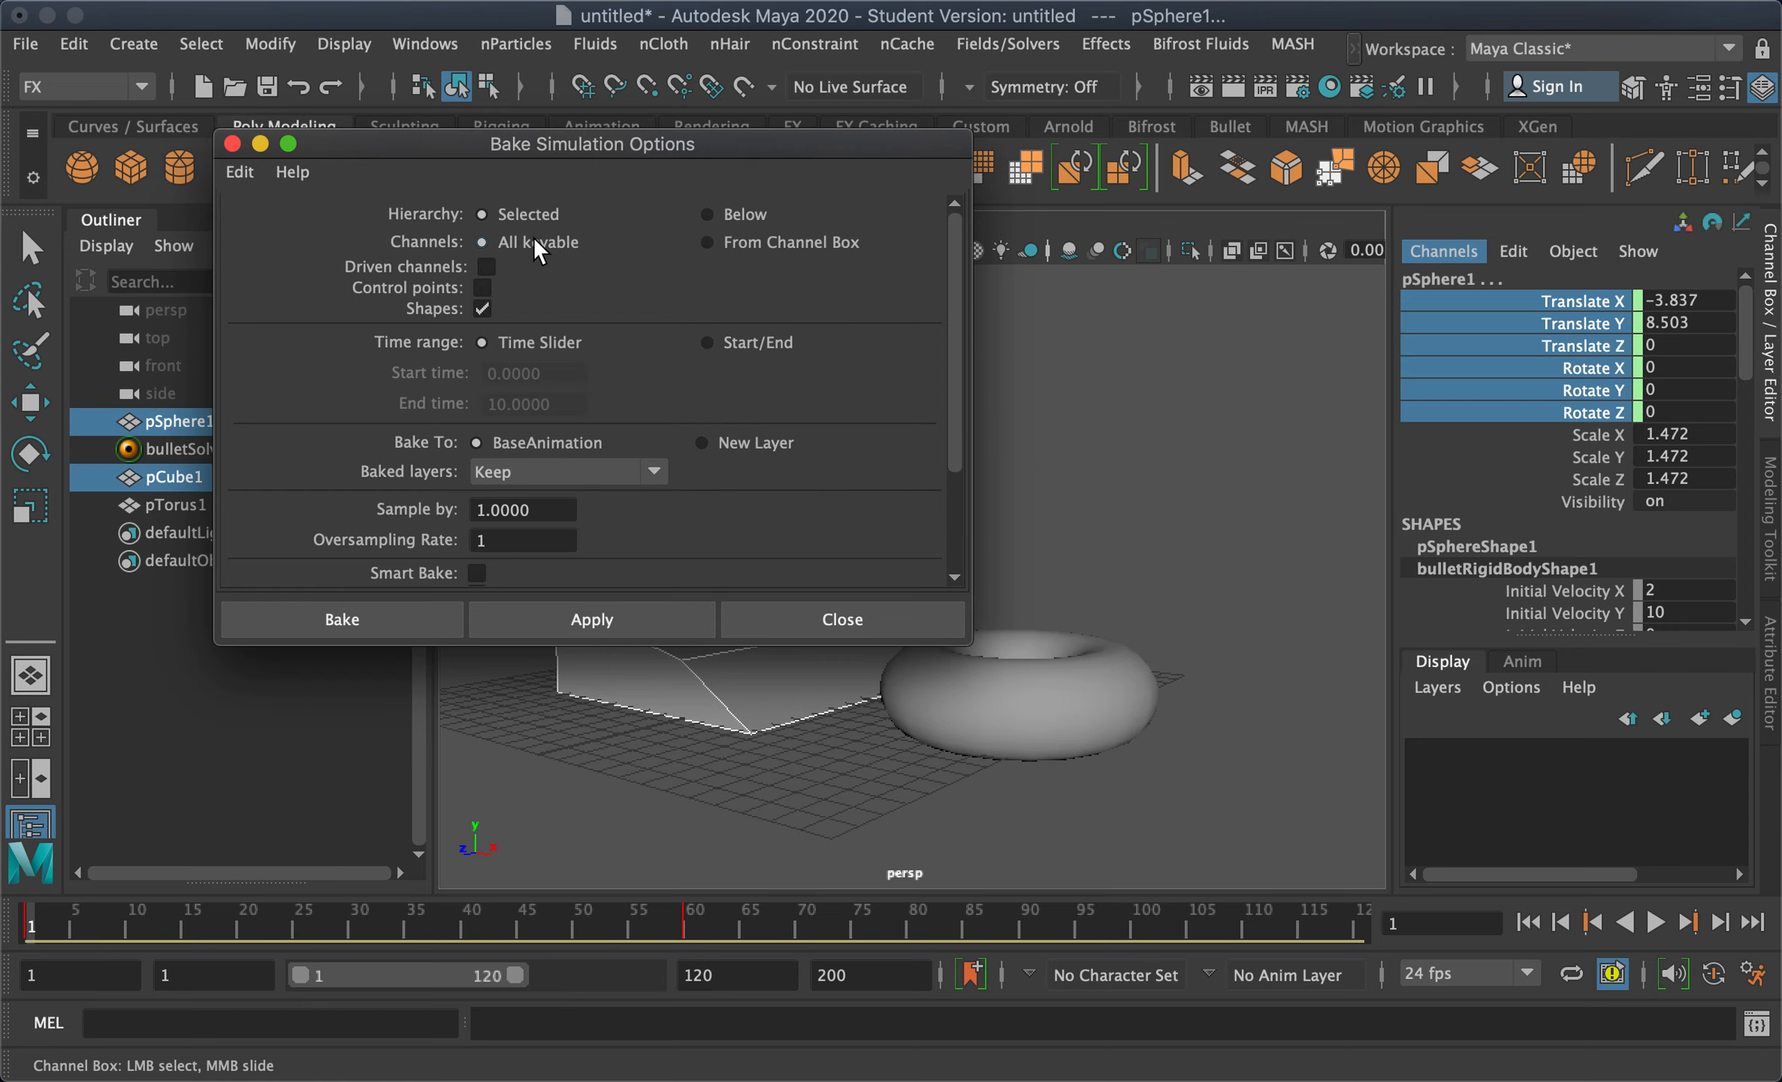
click(766, 248)
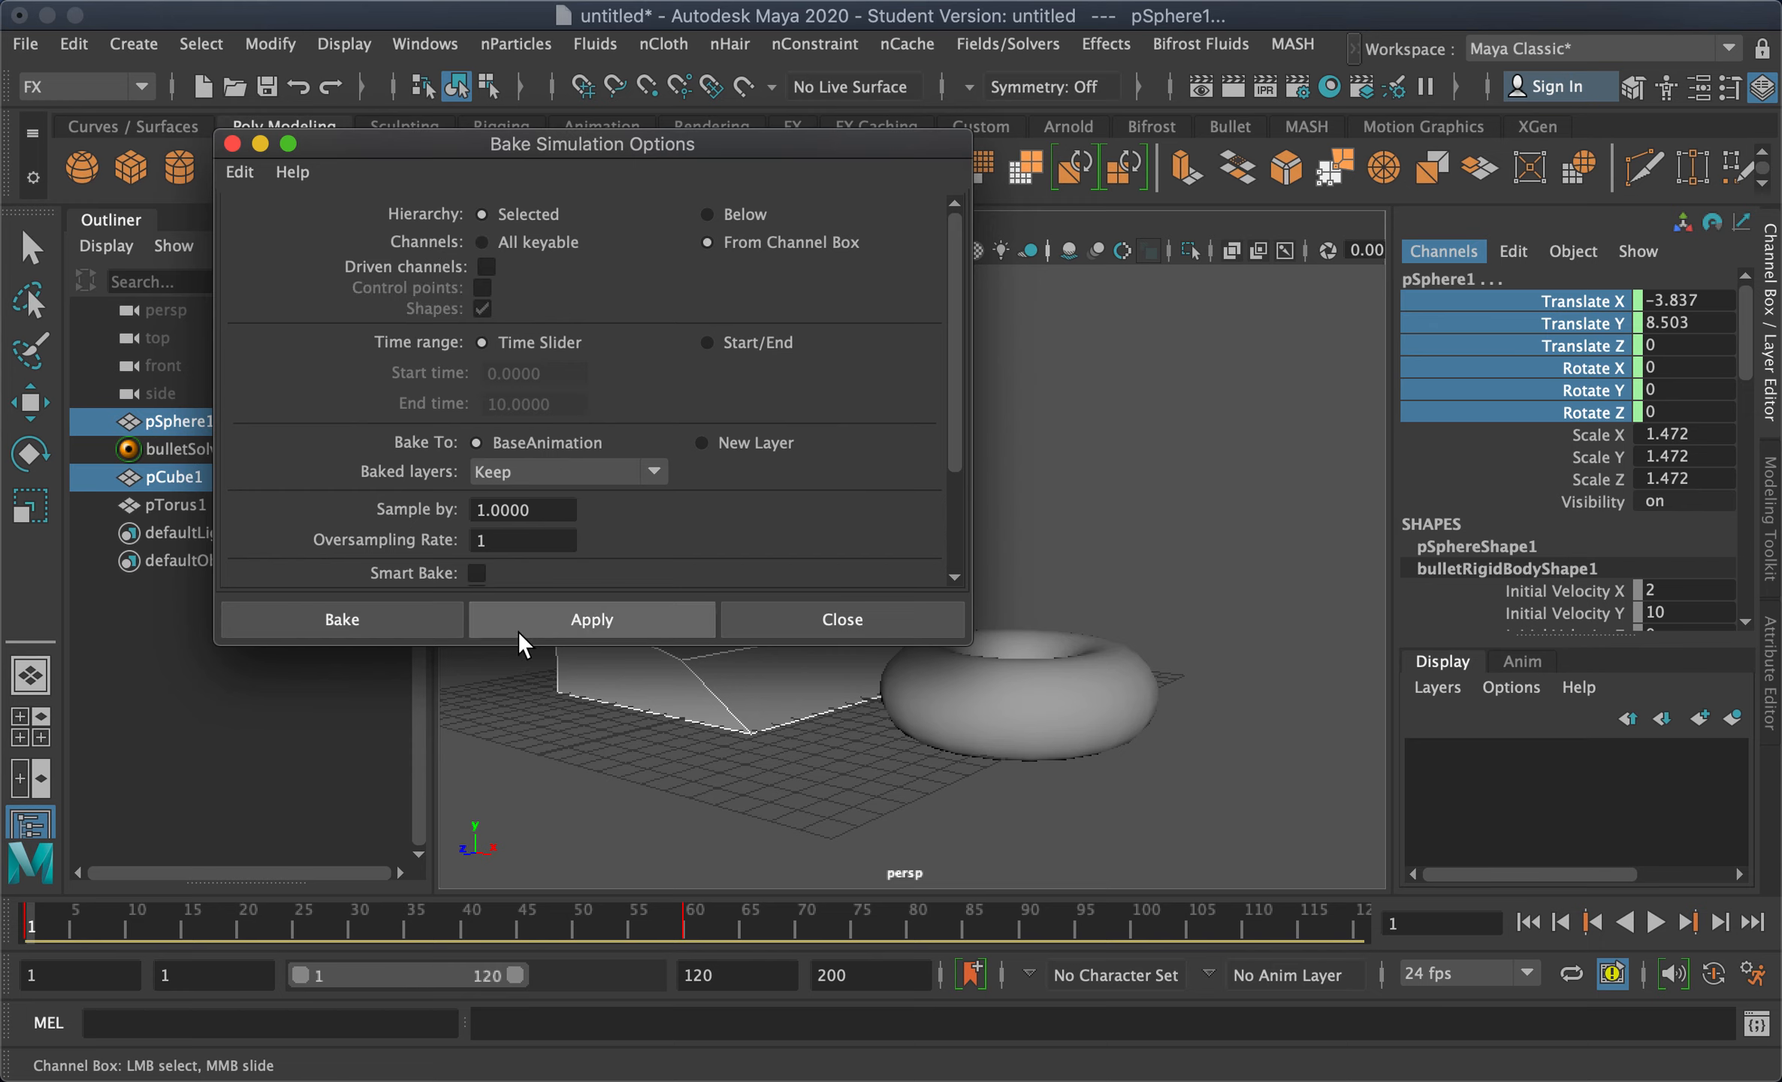
click(383, 619)
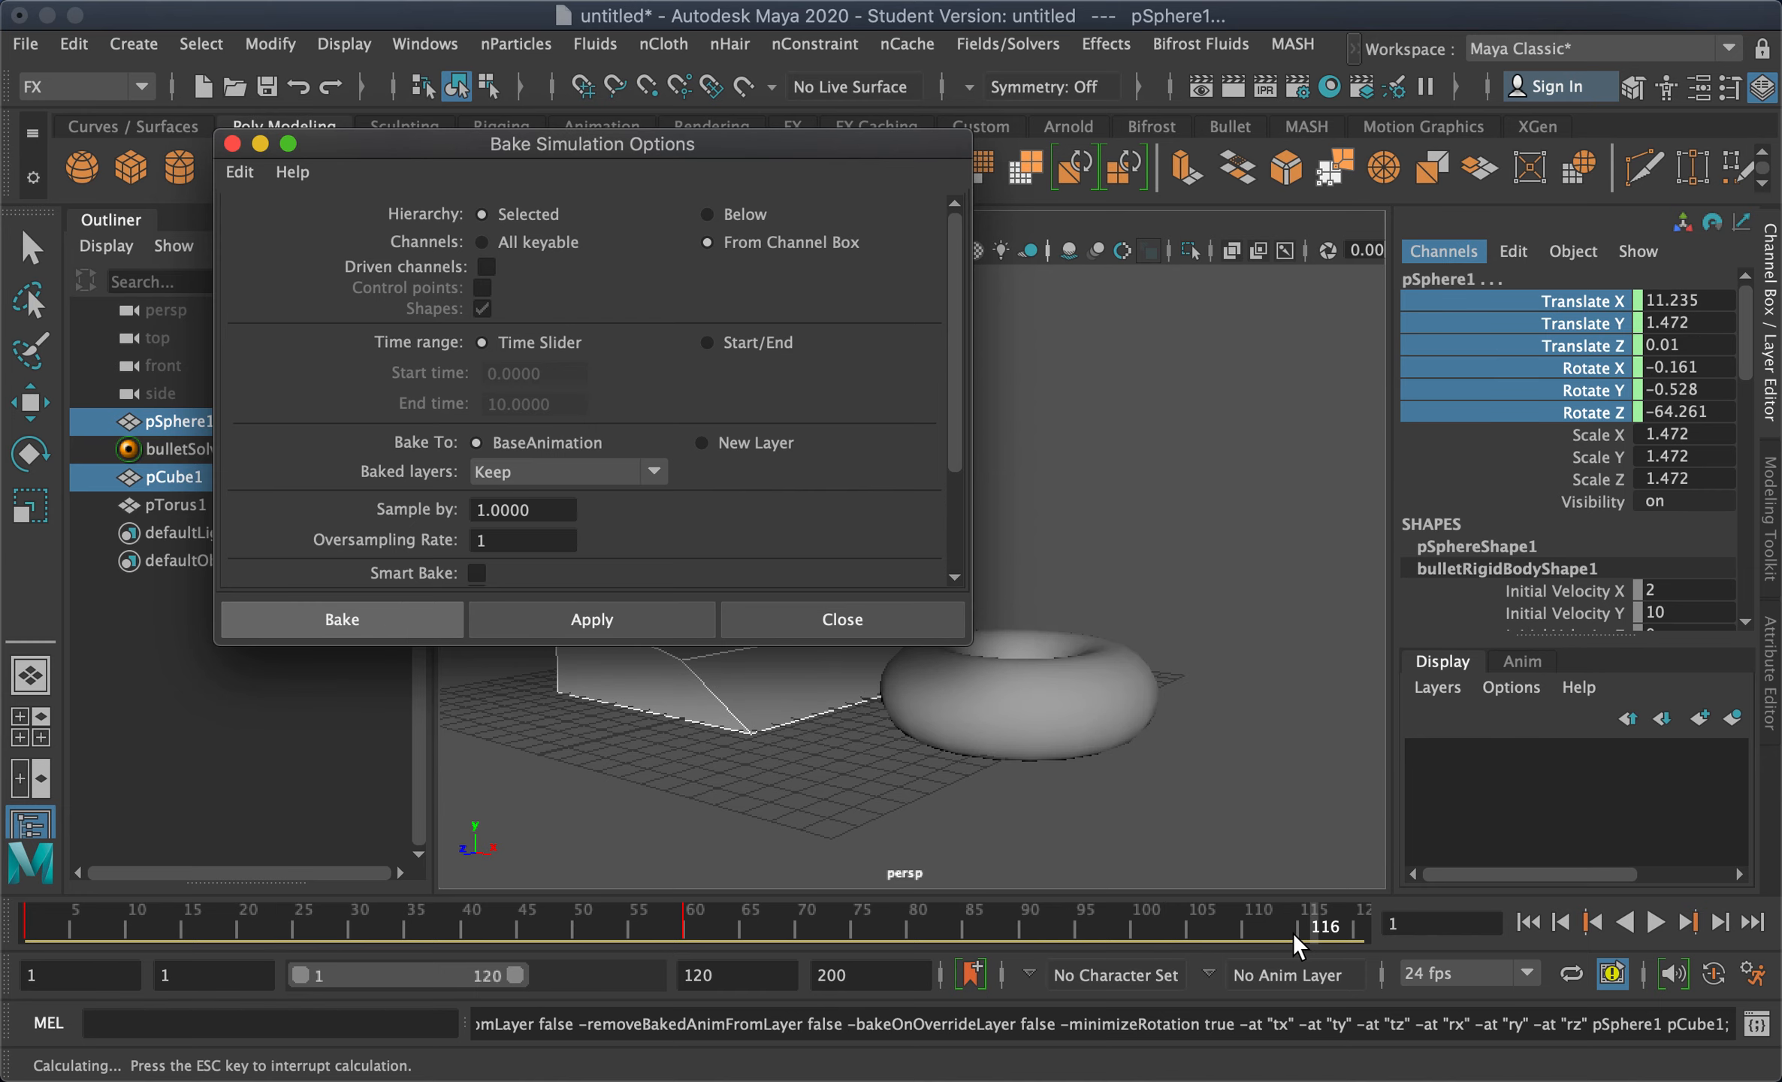
click(791, 628)
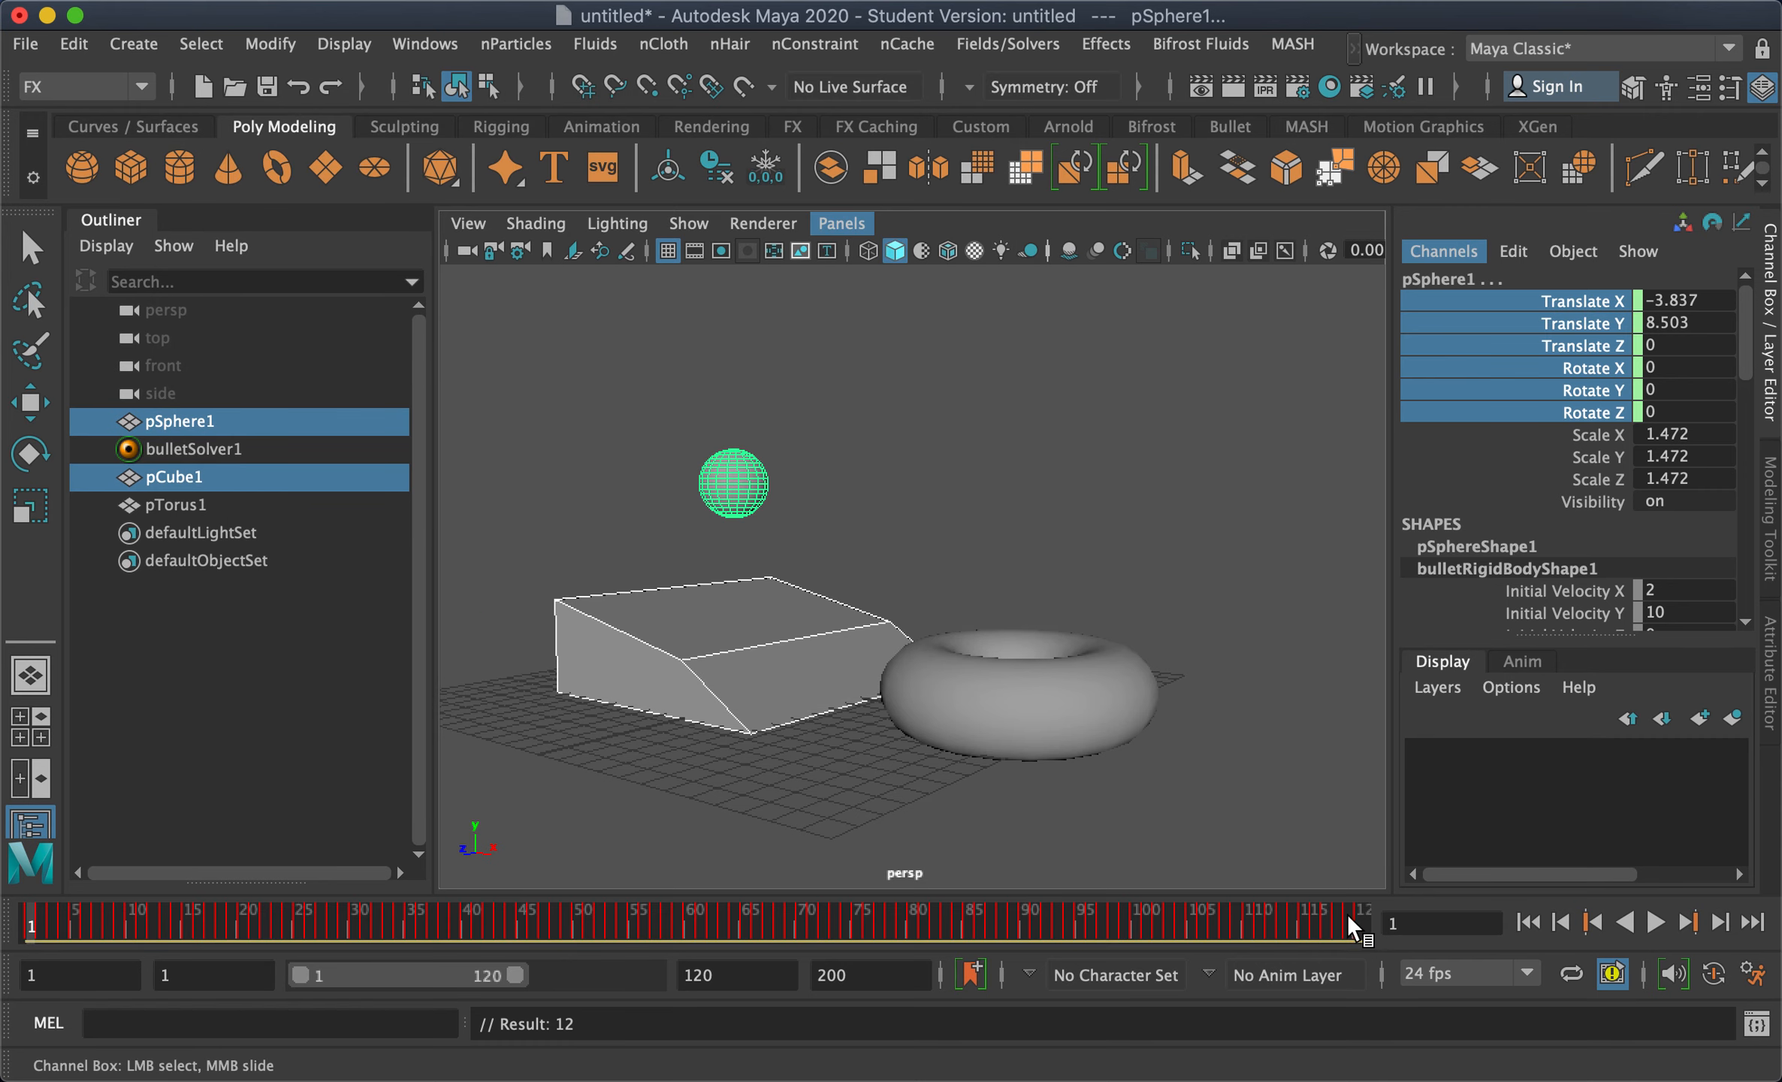
Check the baked keys on the timeline, comparing the sphere and cube with the soft-body torus
drag(42, 917, 27, 970)
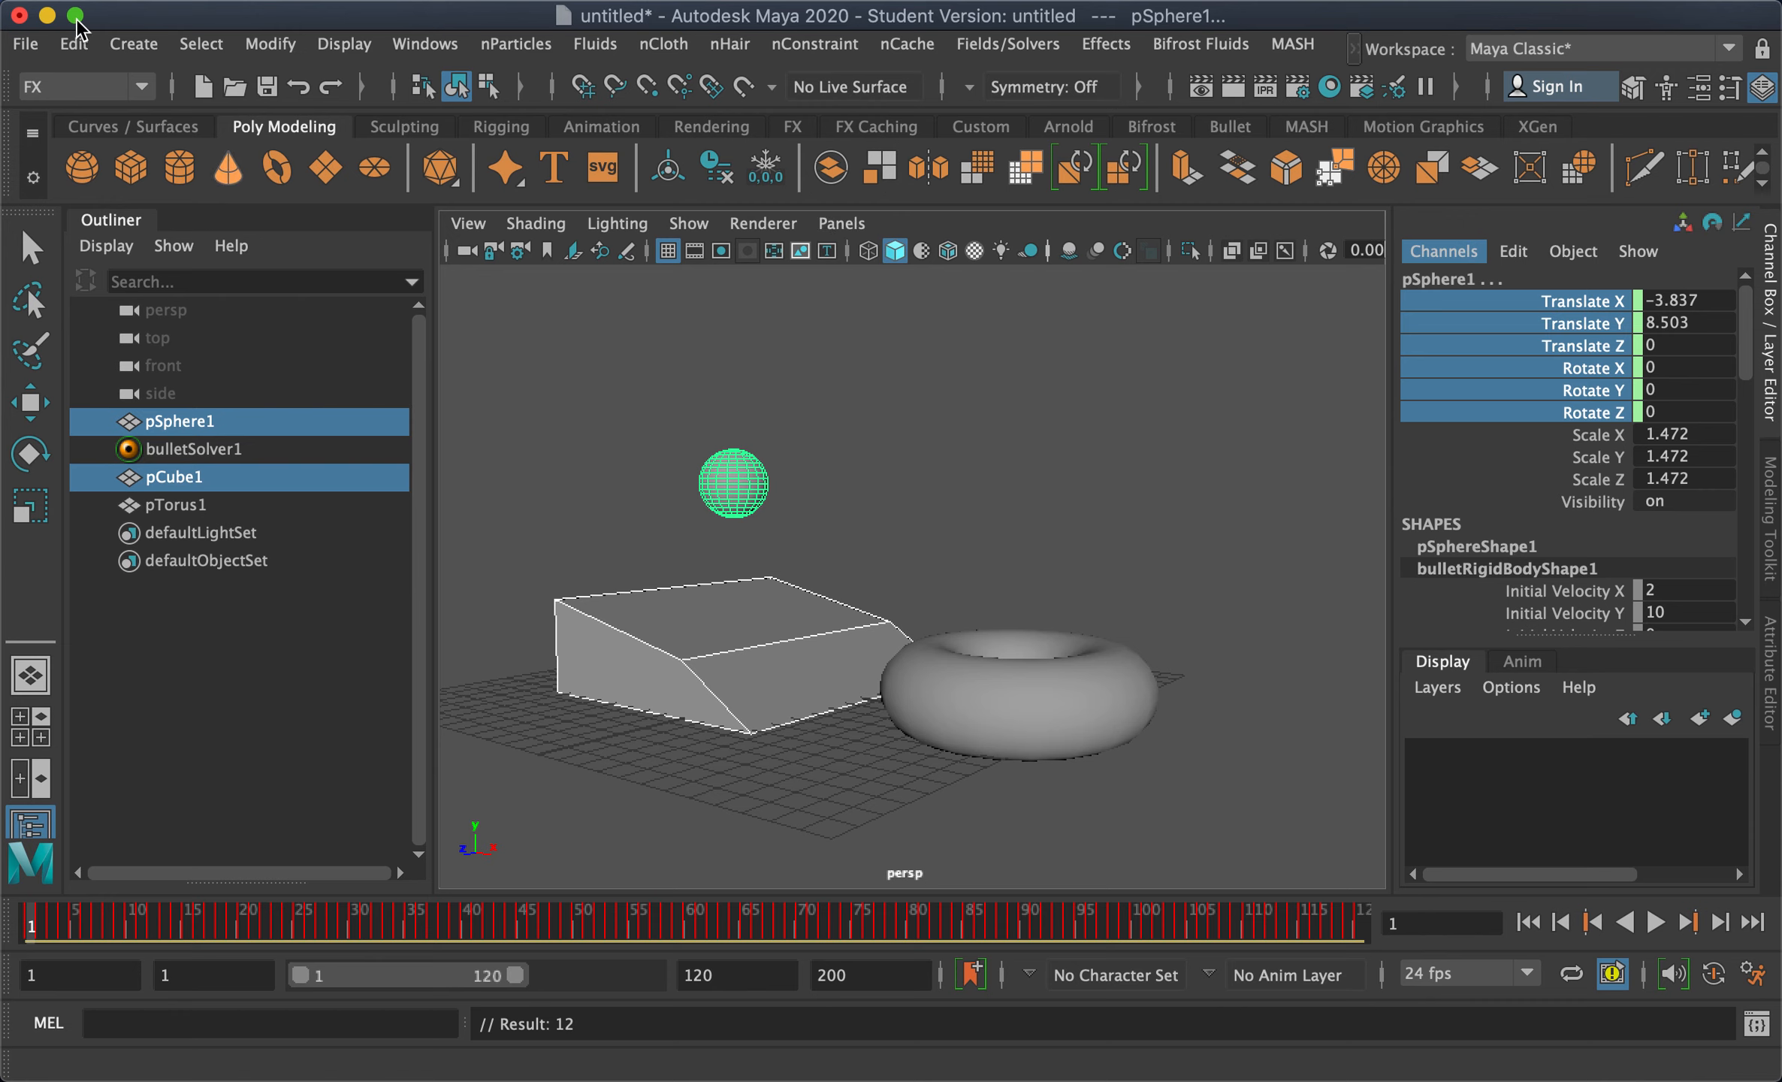
click(75, 42)
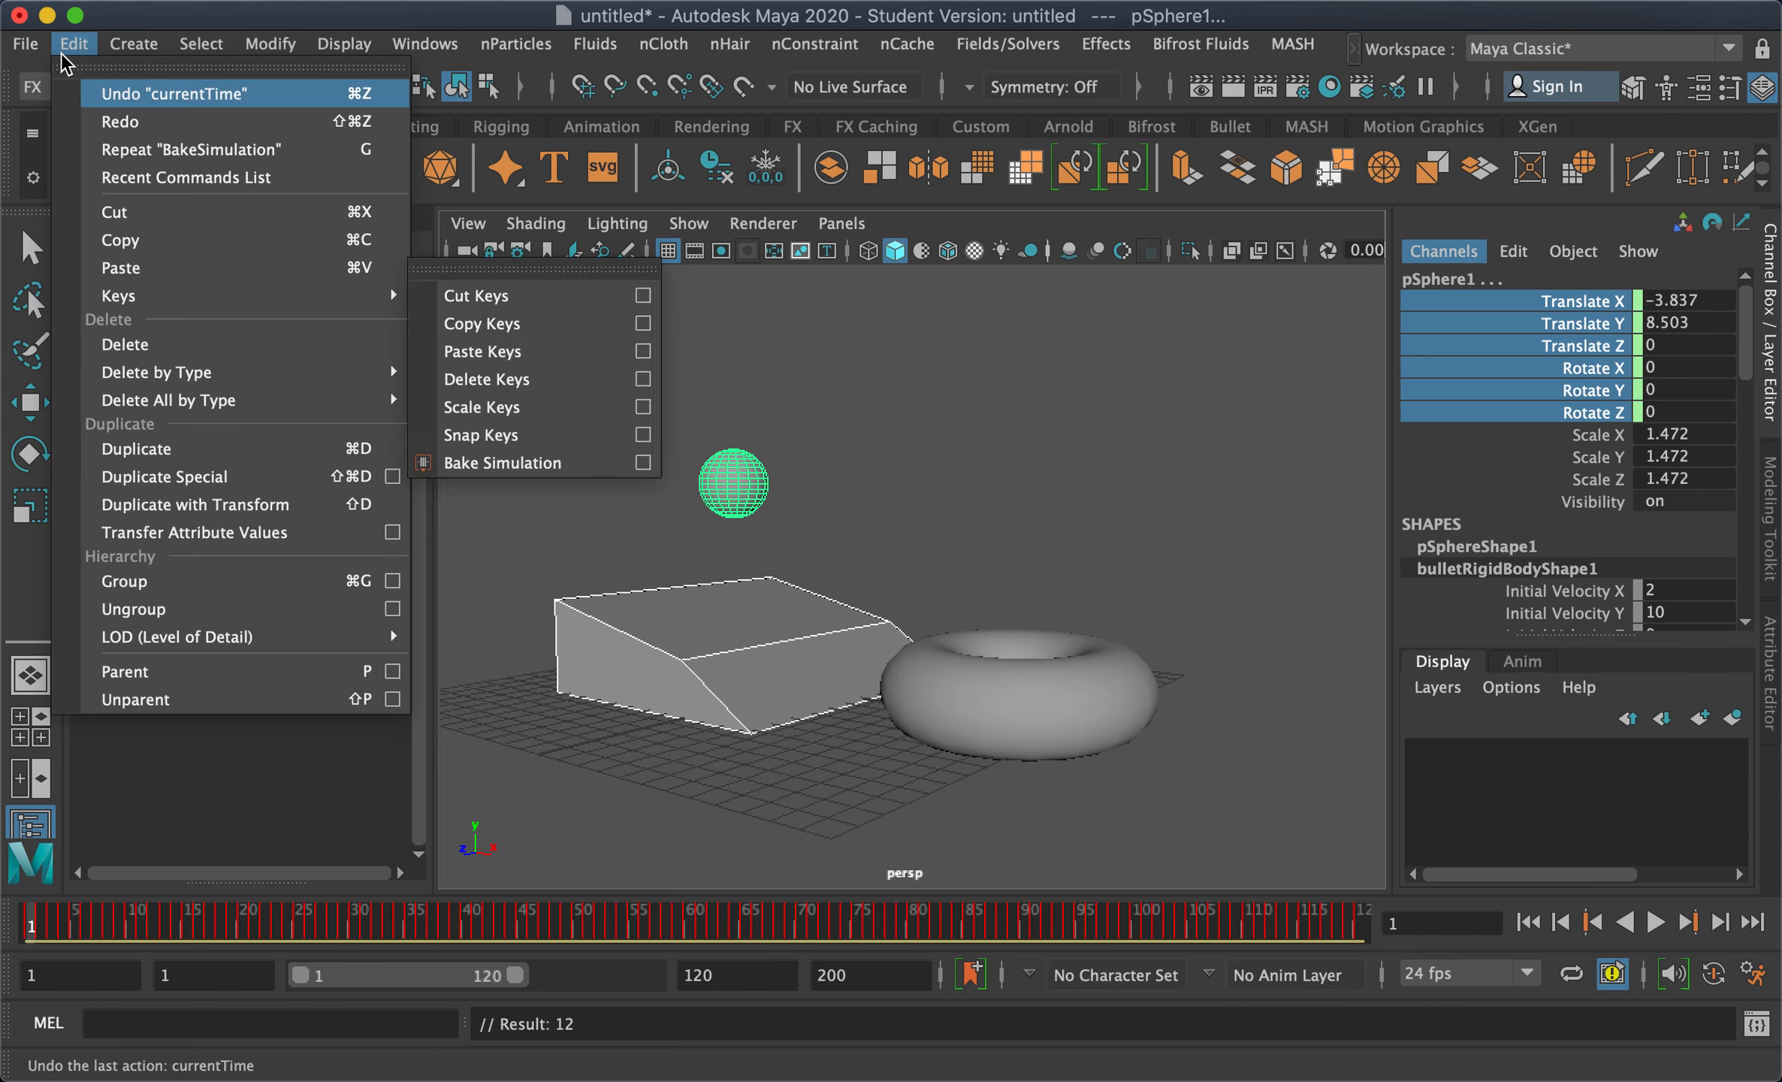
mouse_move(116, 295)
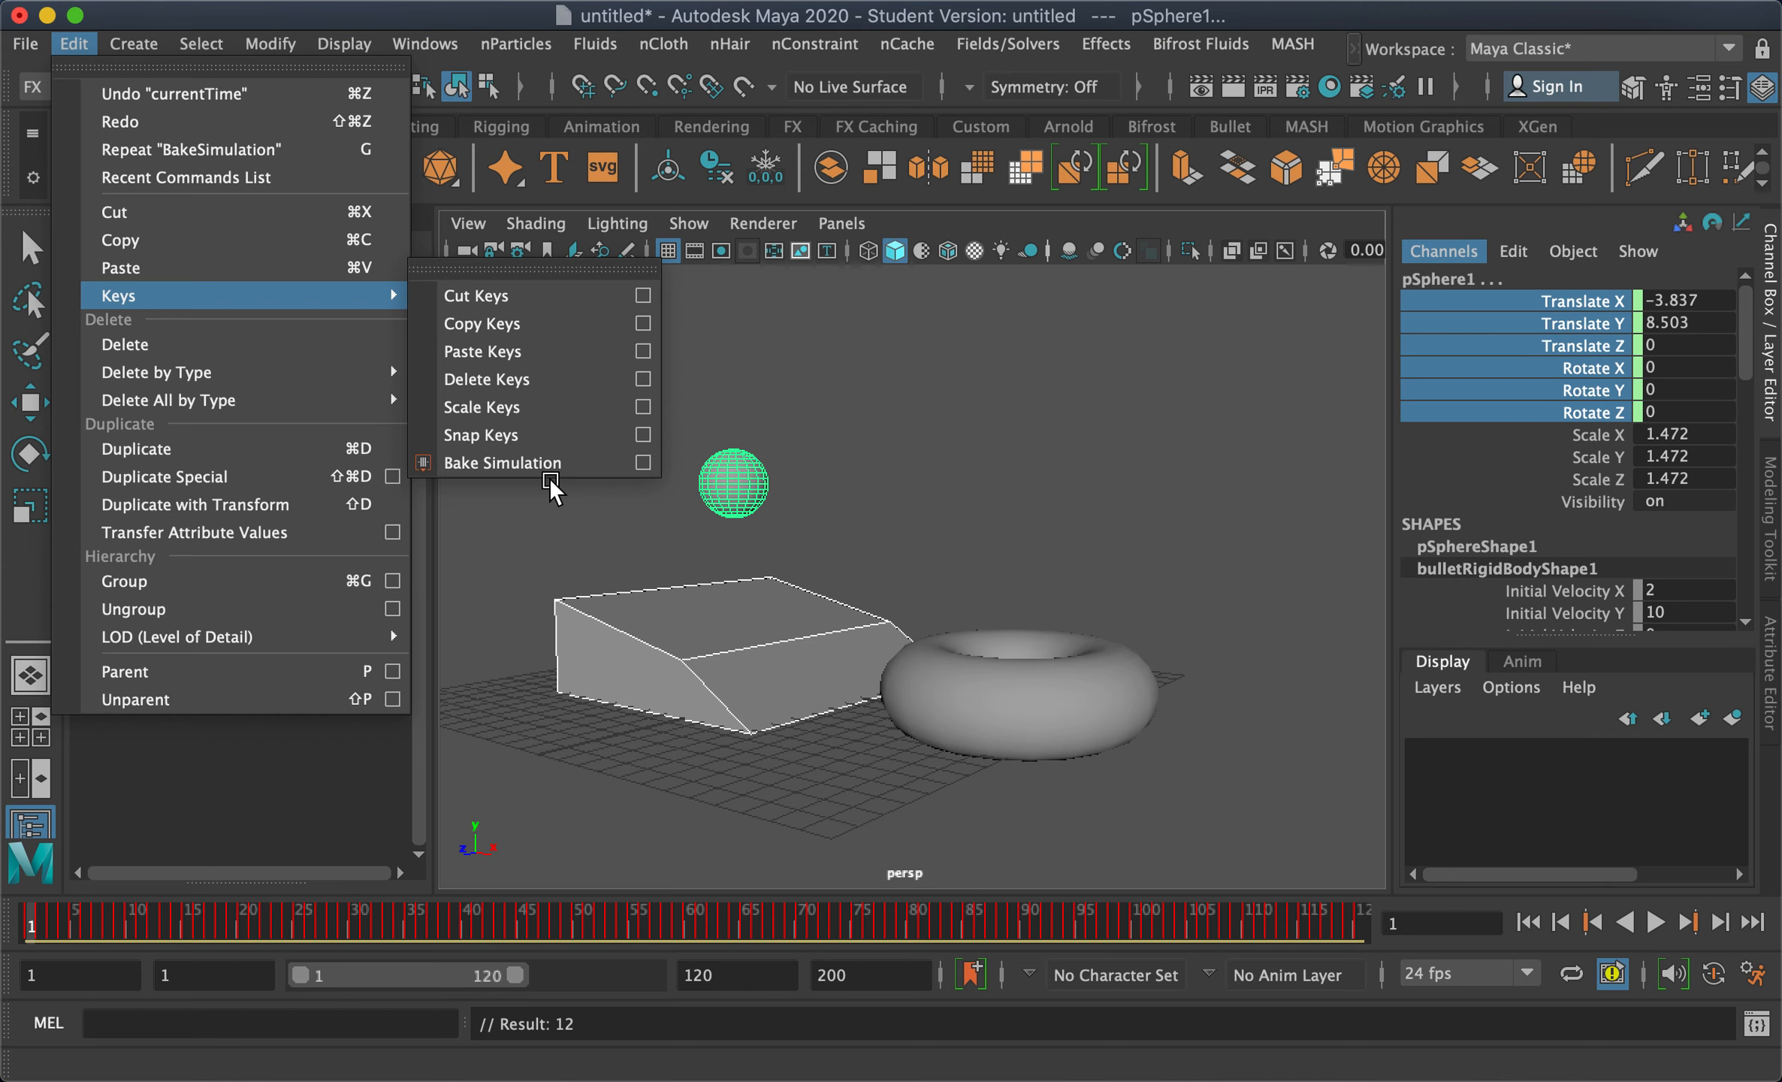
click(1102, 527)
drag(1063, 544, 1199, 764)
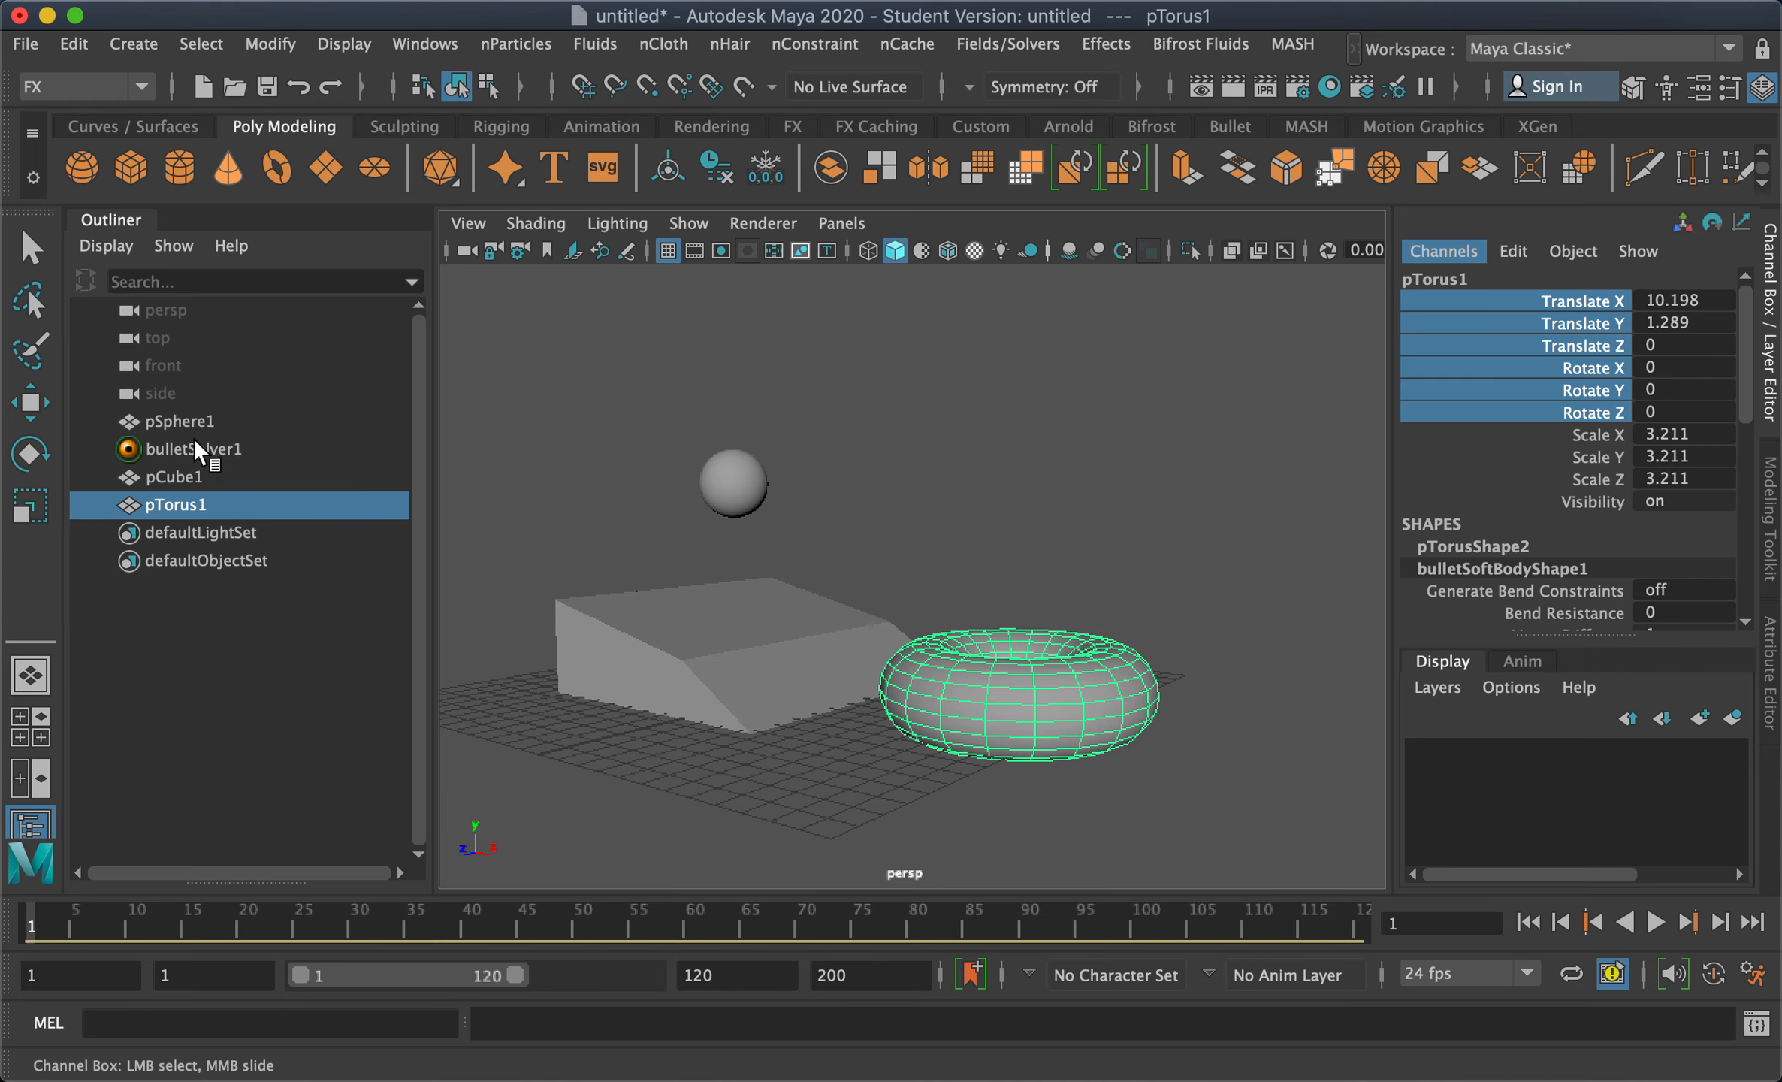
drag(642, 405, 782, 734)
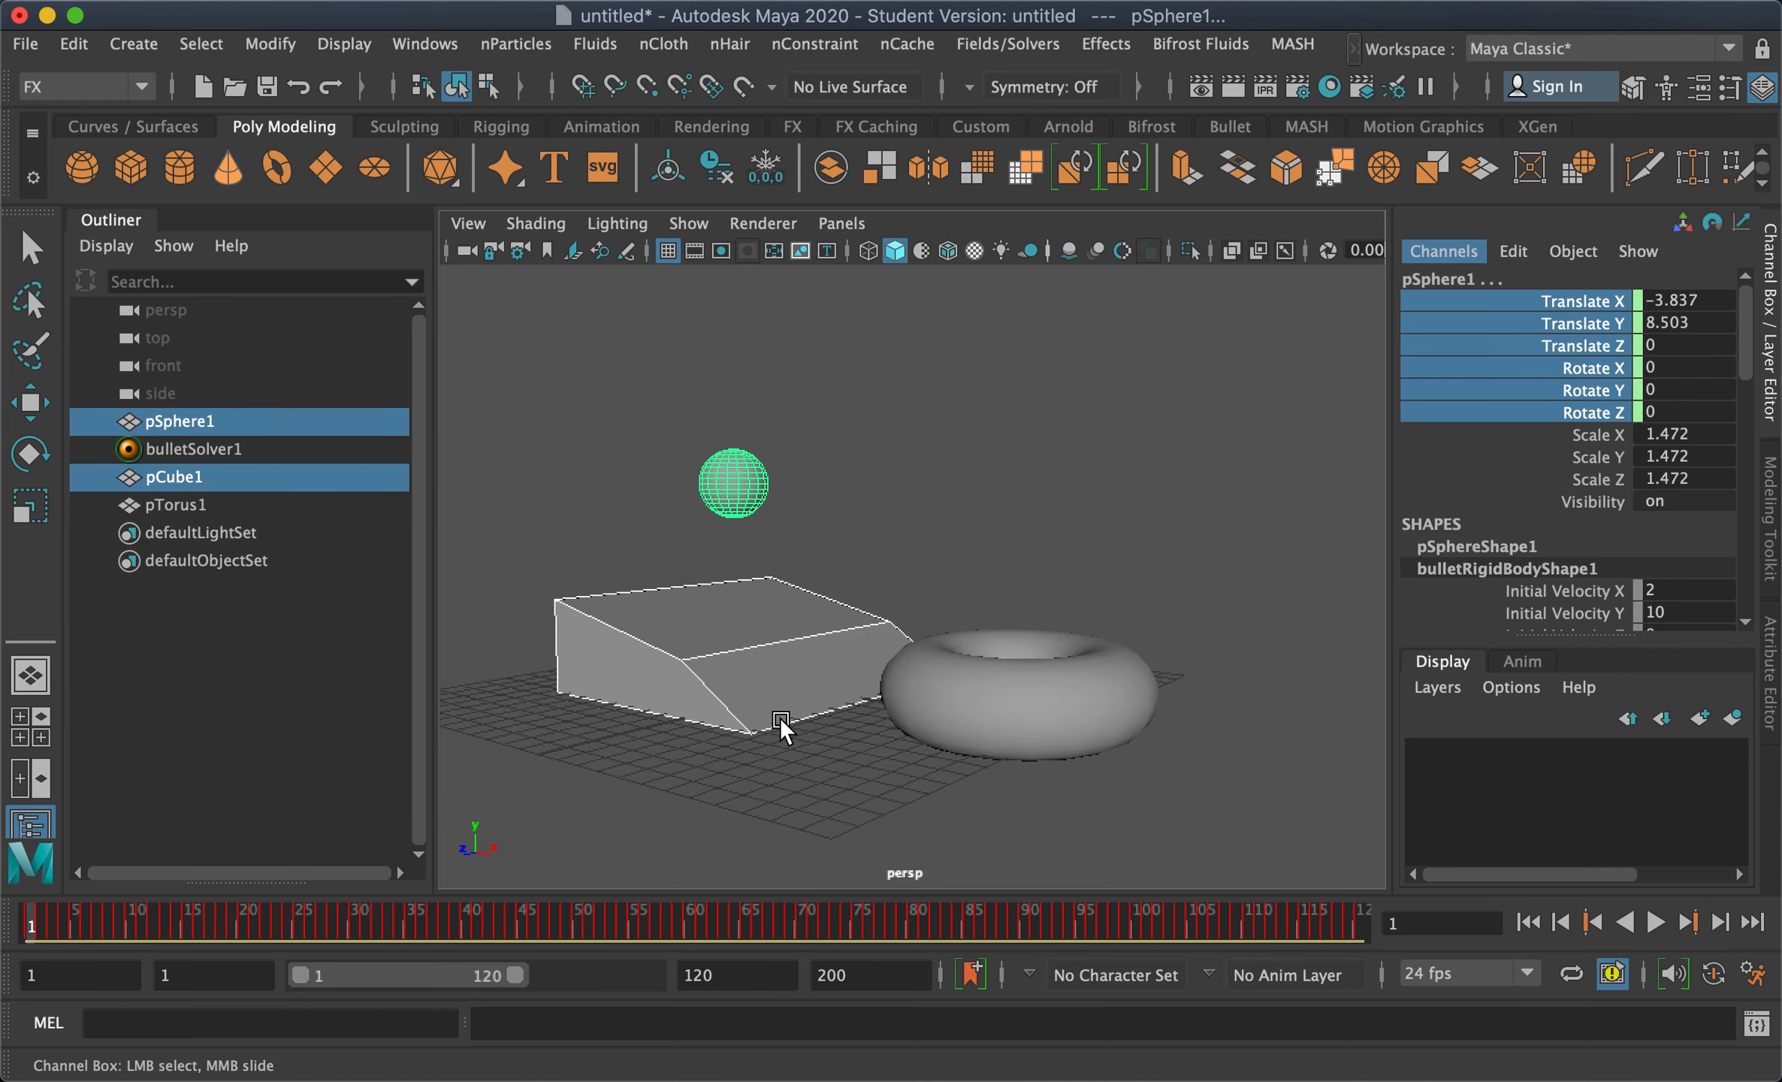
Delete the soft-body torus from the scene
click(1095, 690)
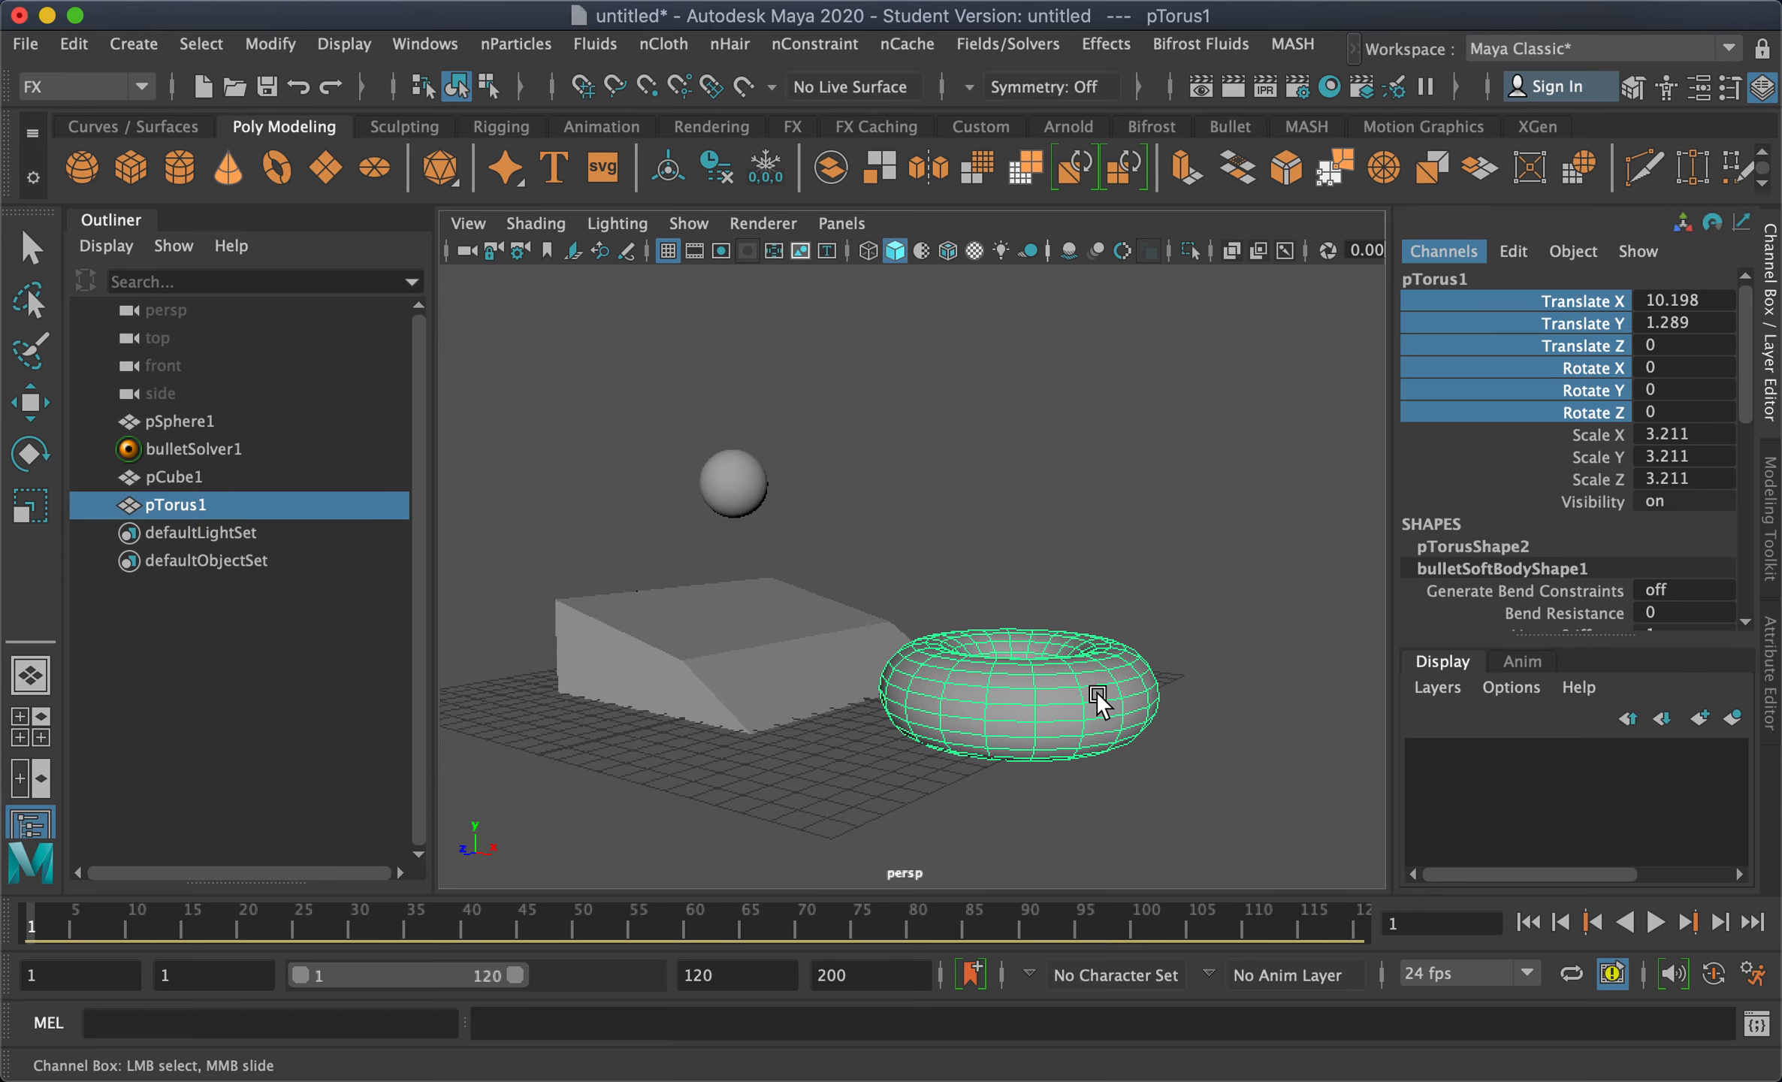
key(Delete)
key(w)
scroll(1054, 650, up, 3)
alt+right_drag(680, 705, 902, 703)
alt+middle_drag(897, 672, 1041, 601)
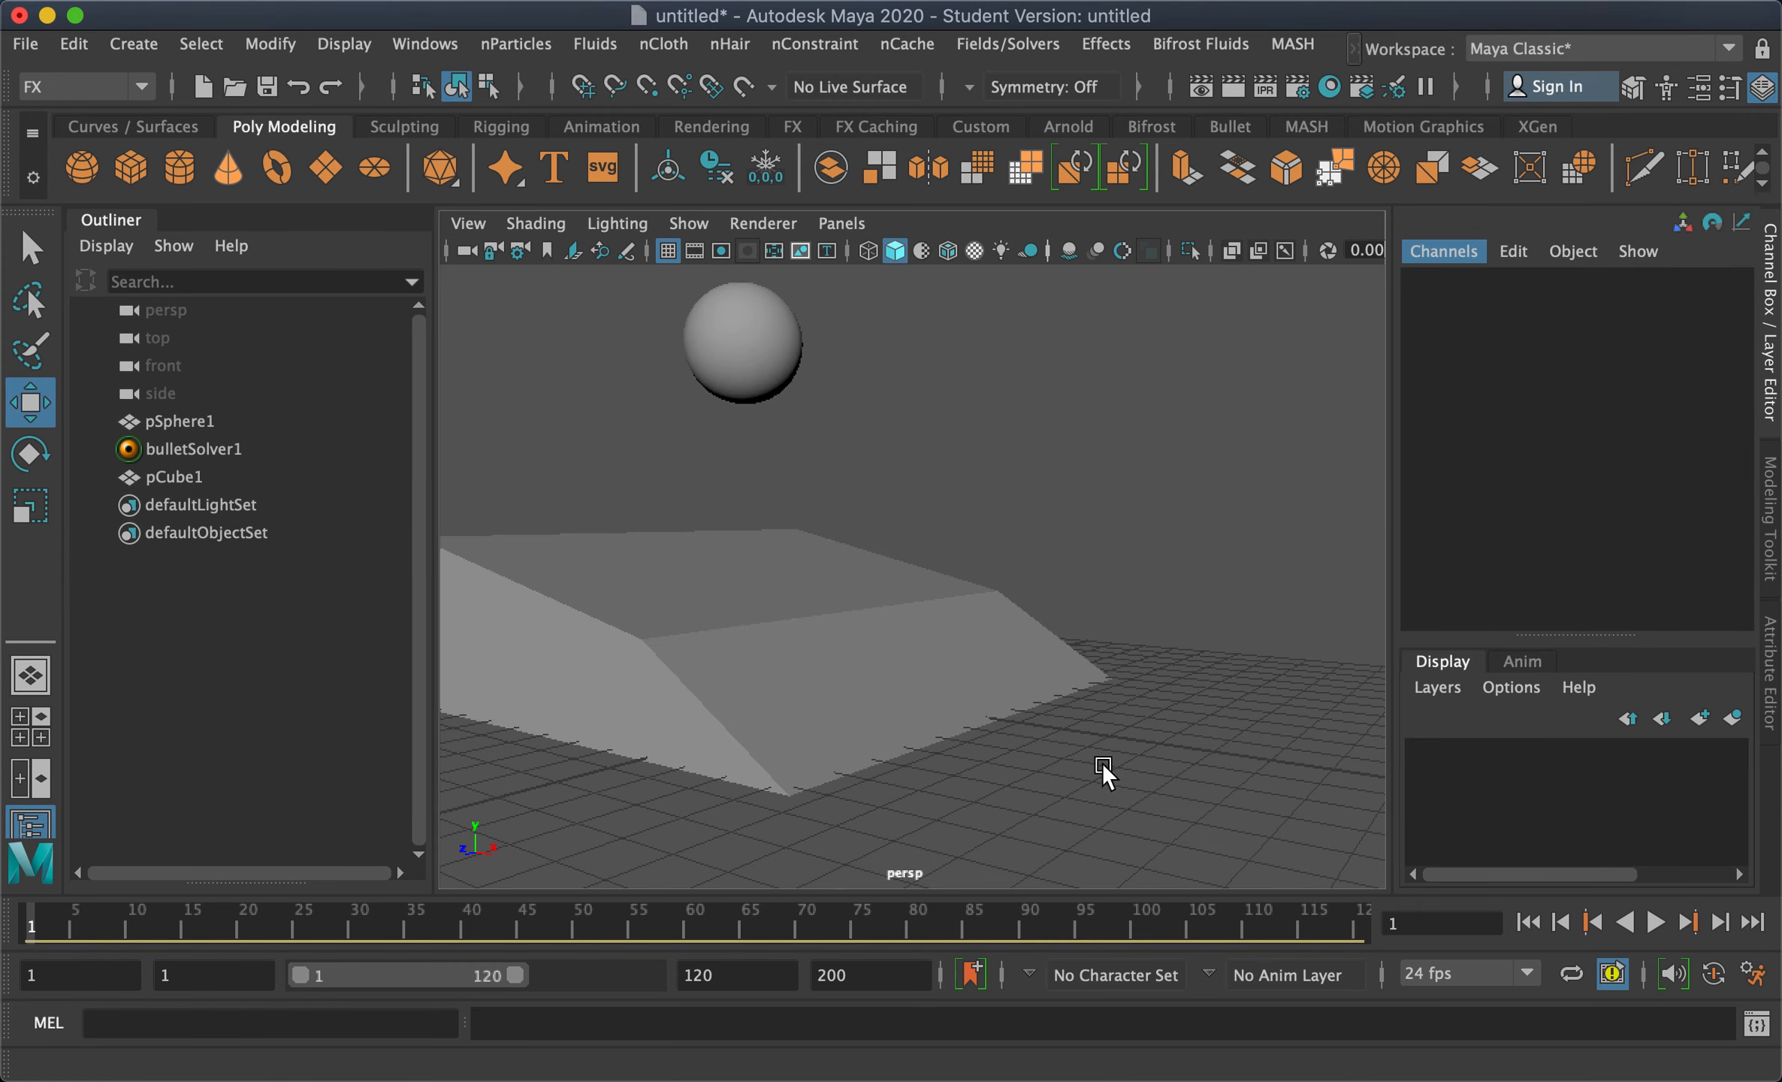
Check the sphere's keyed channels and delete the bulletSolver1 node
click(735, 365)
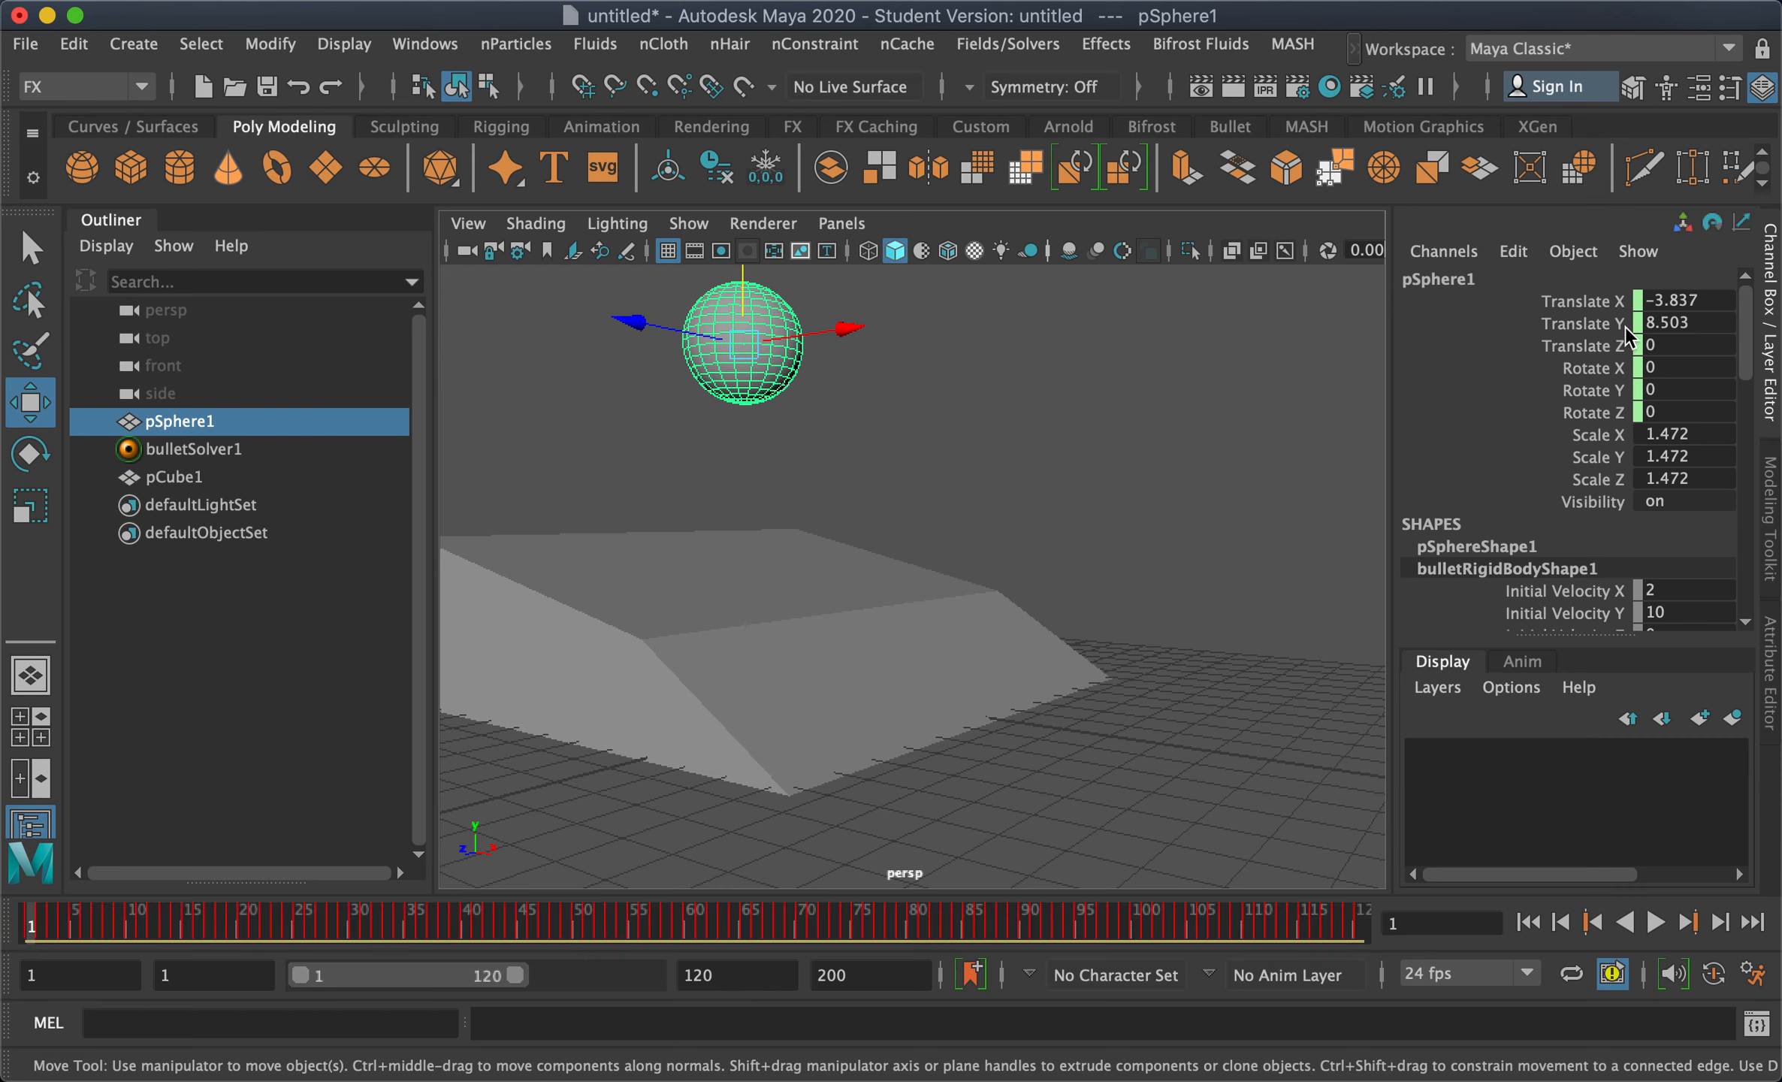
click(401, 36)
click(232, 386)
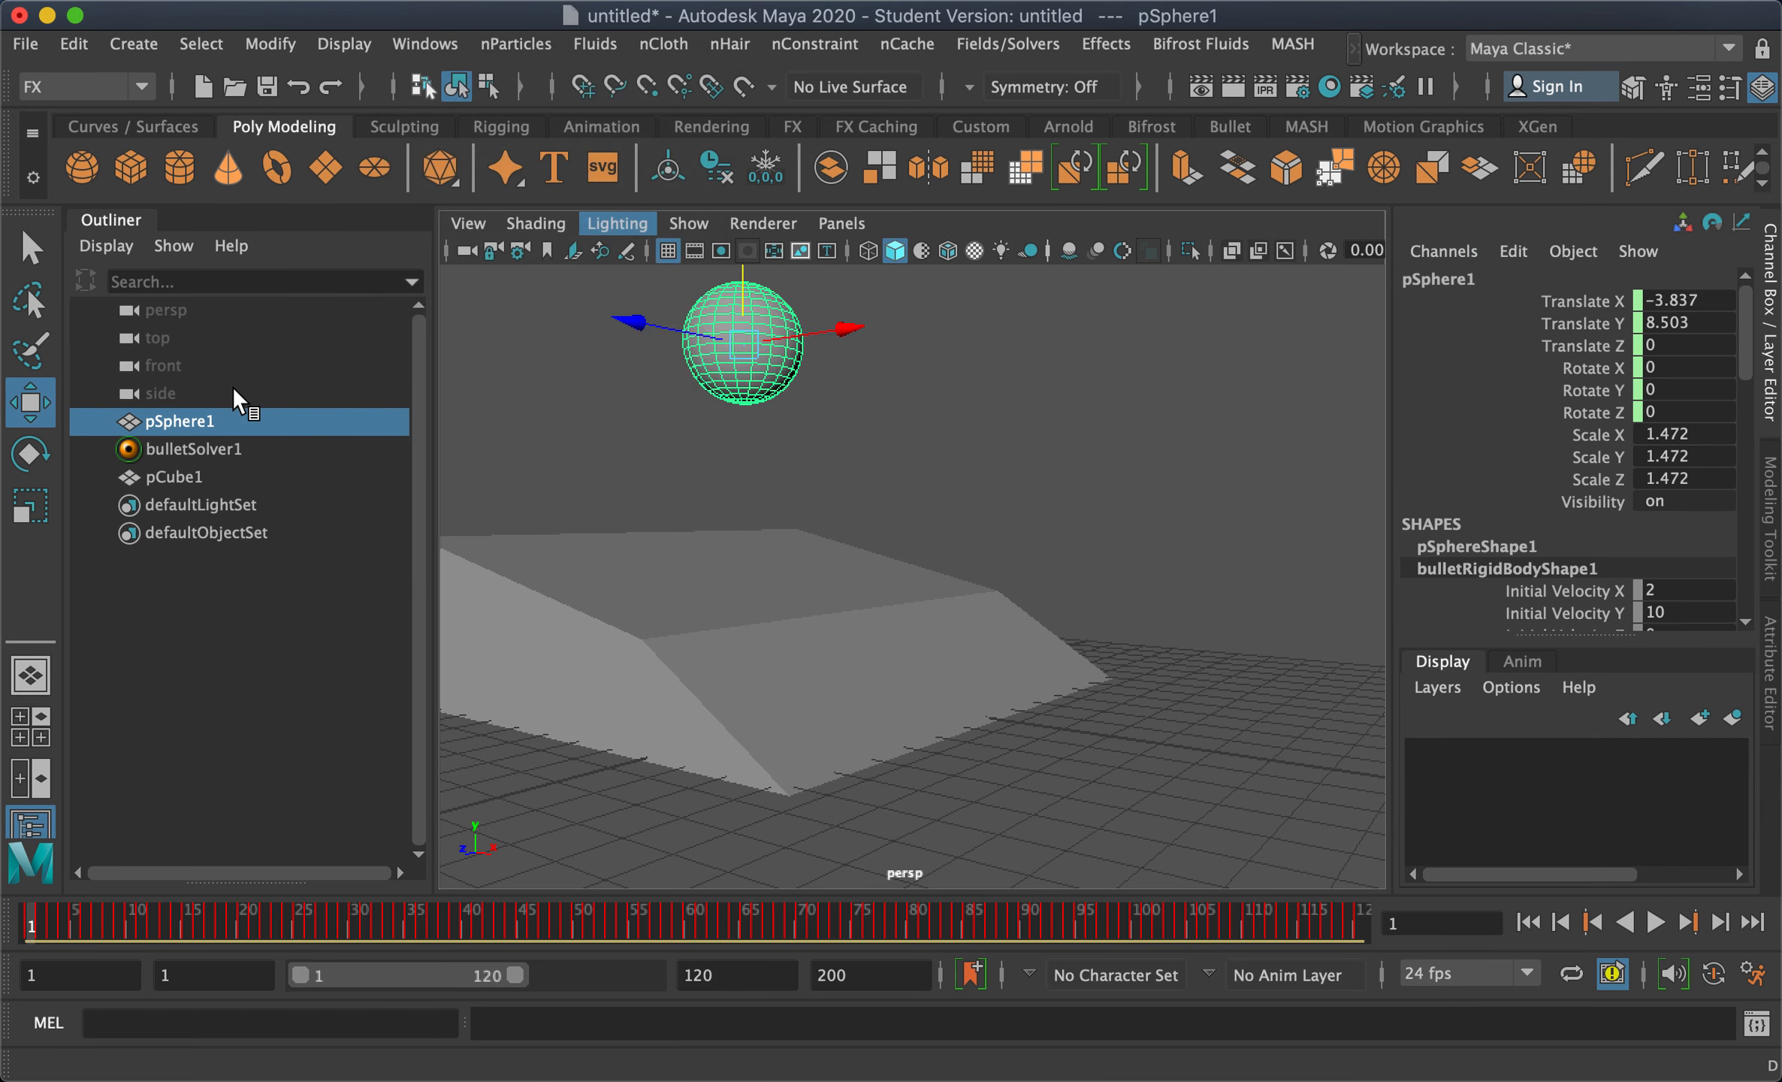
click(212, 444)
key(Delete)
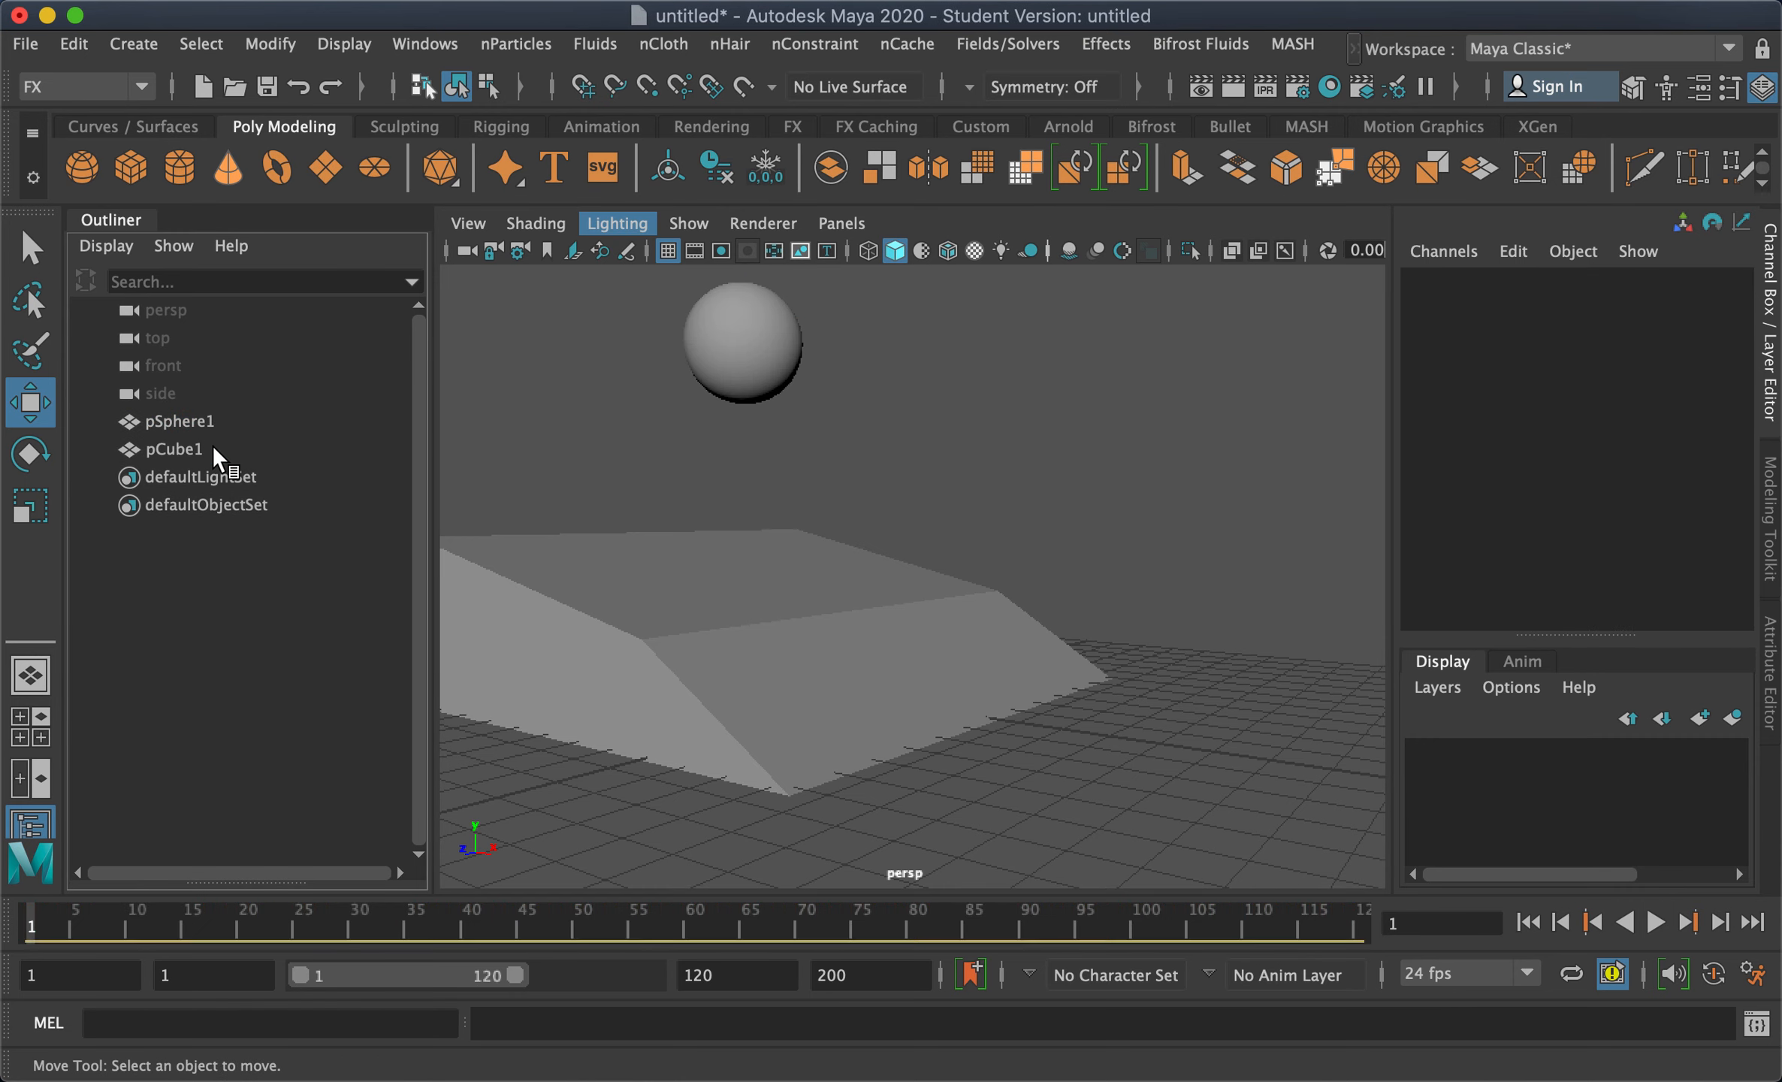
click(396, 39)
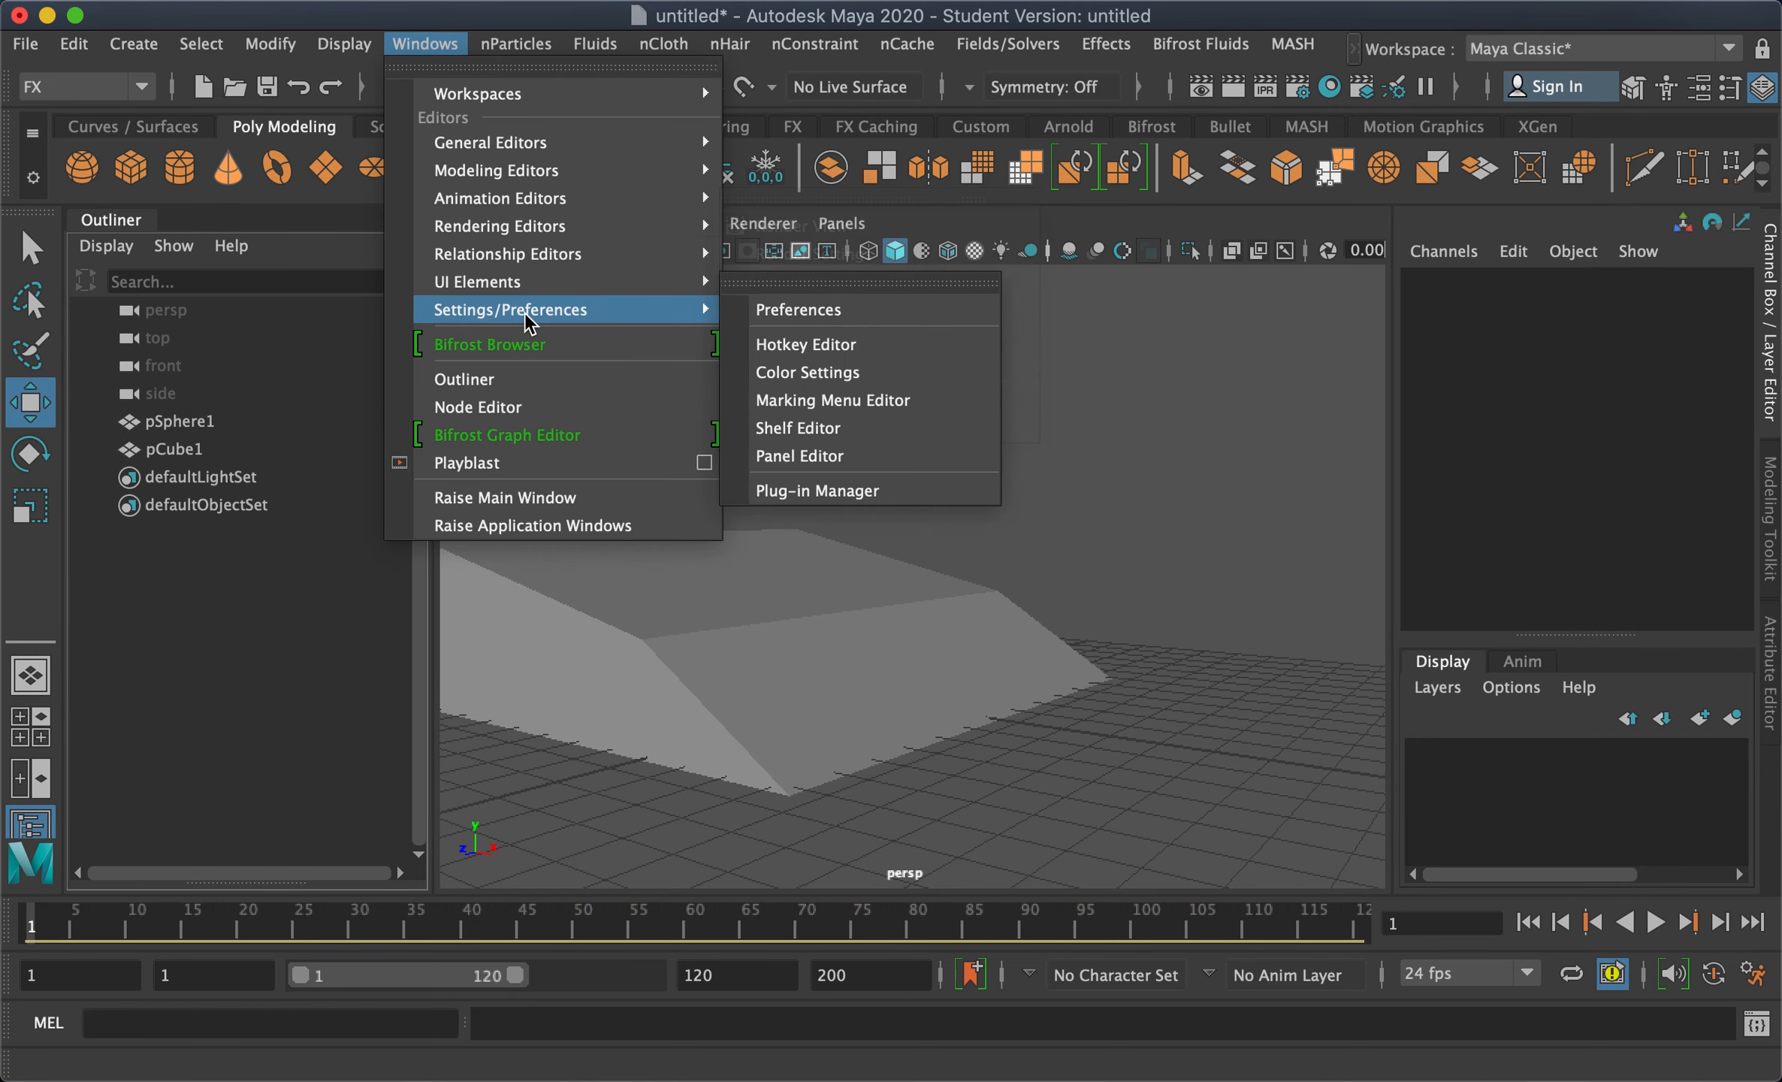
mouse_move(571, 254)
mouse_move(591, 147)
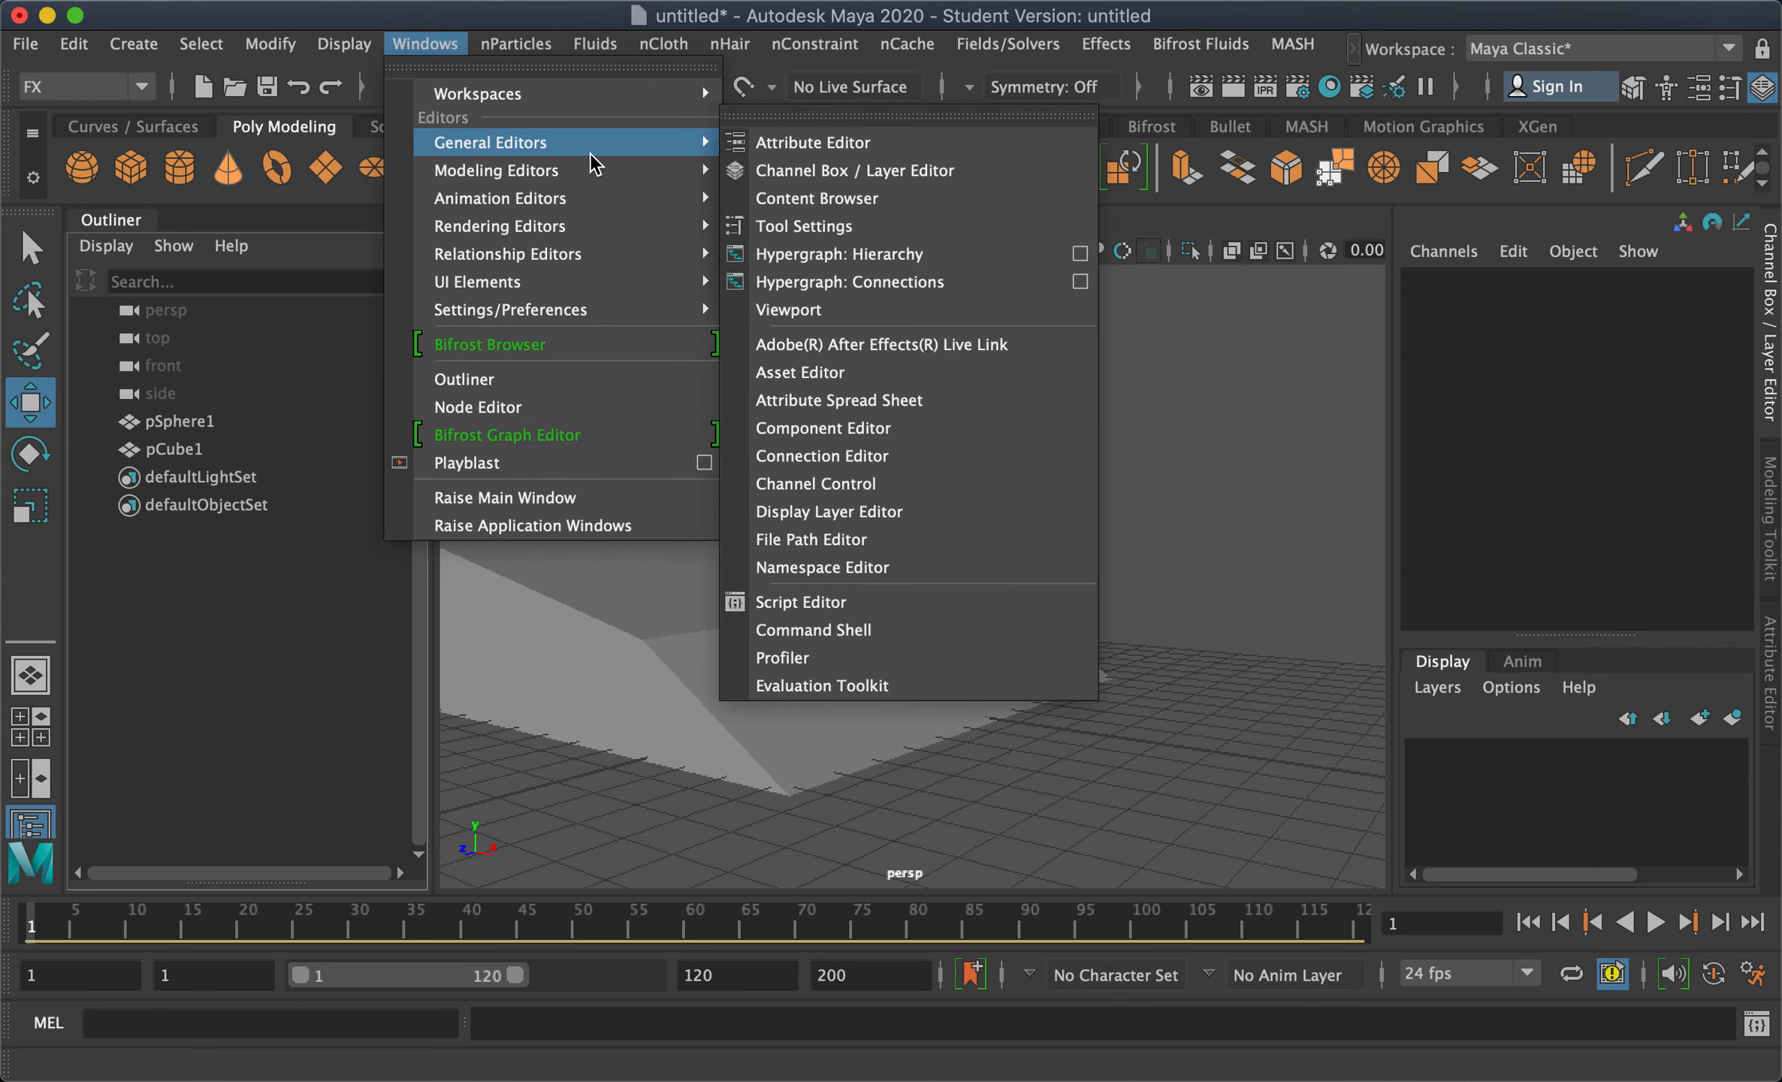
click(819, 289)
click(709, 535)
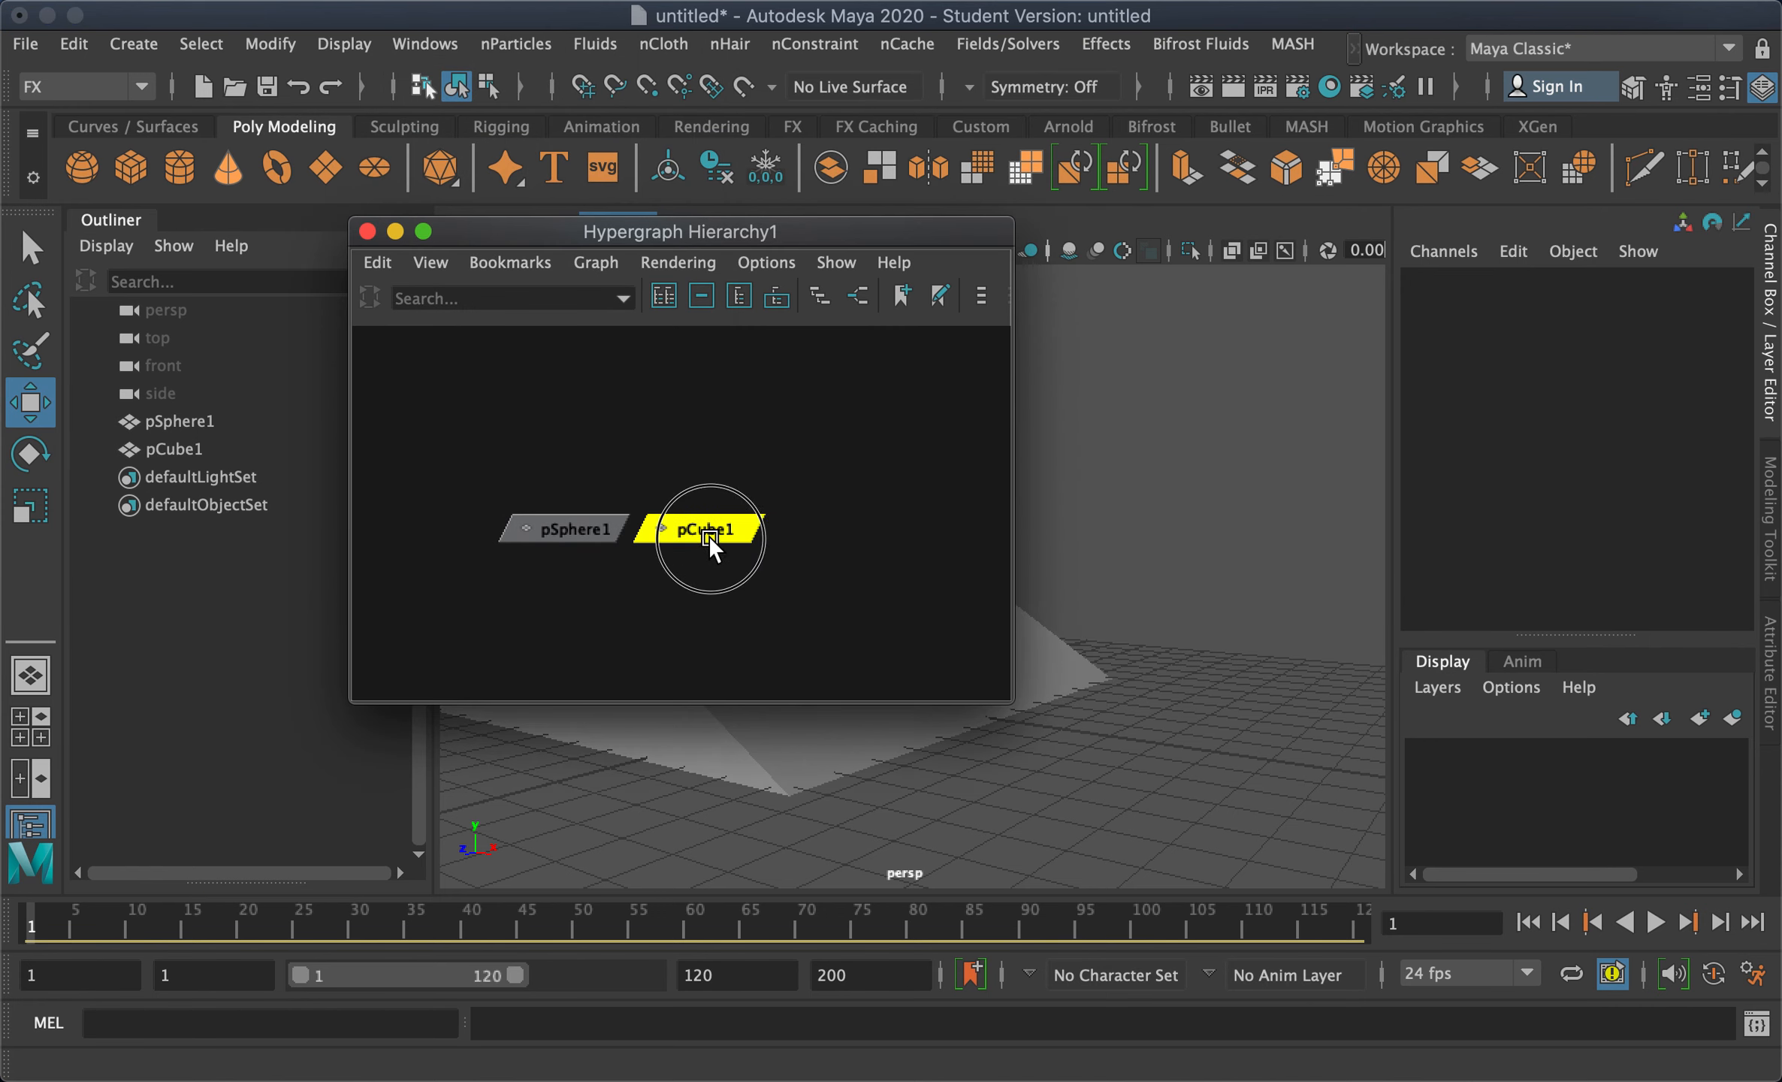
click(584, 526)
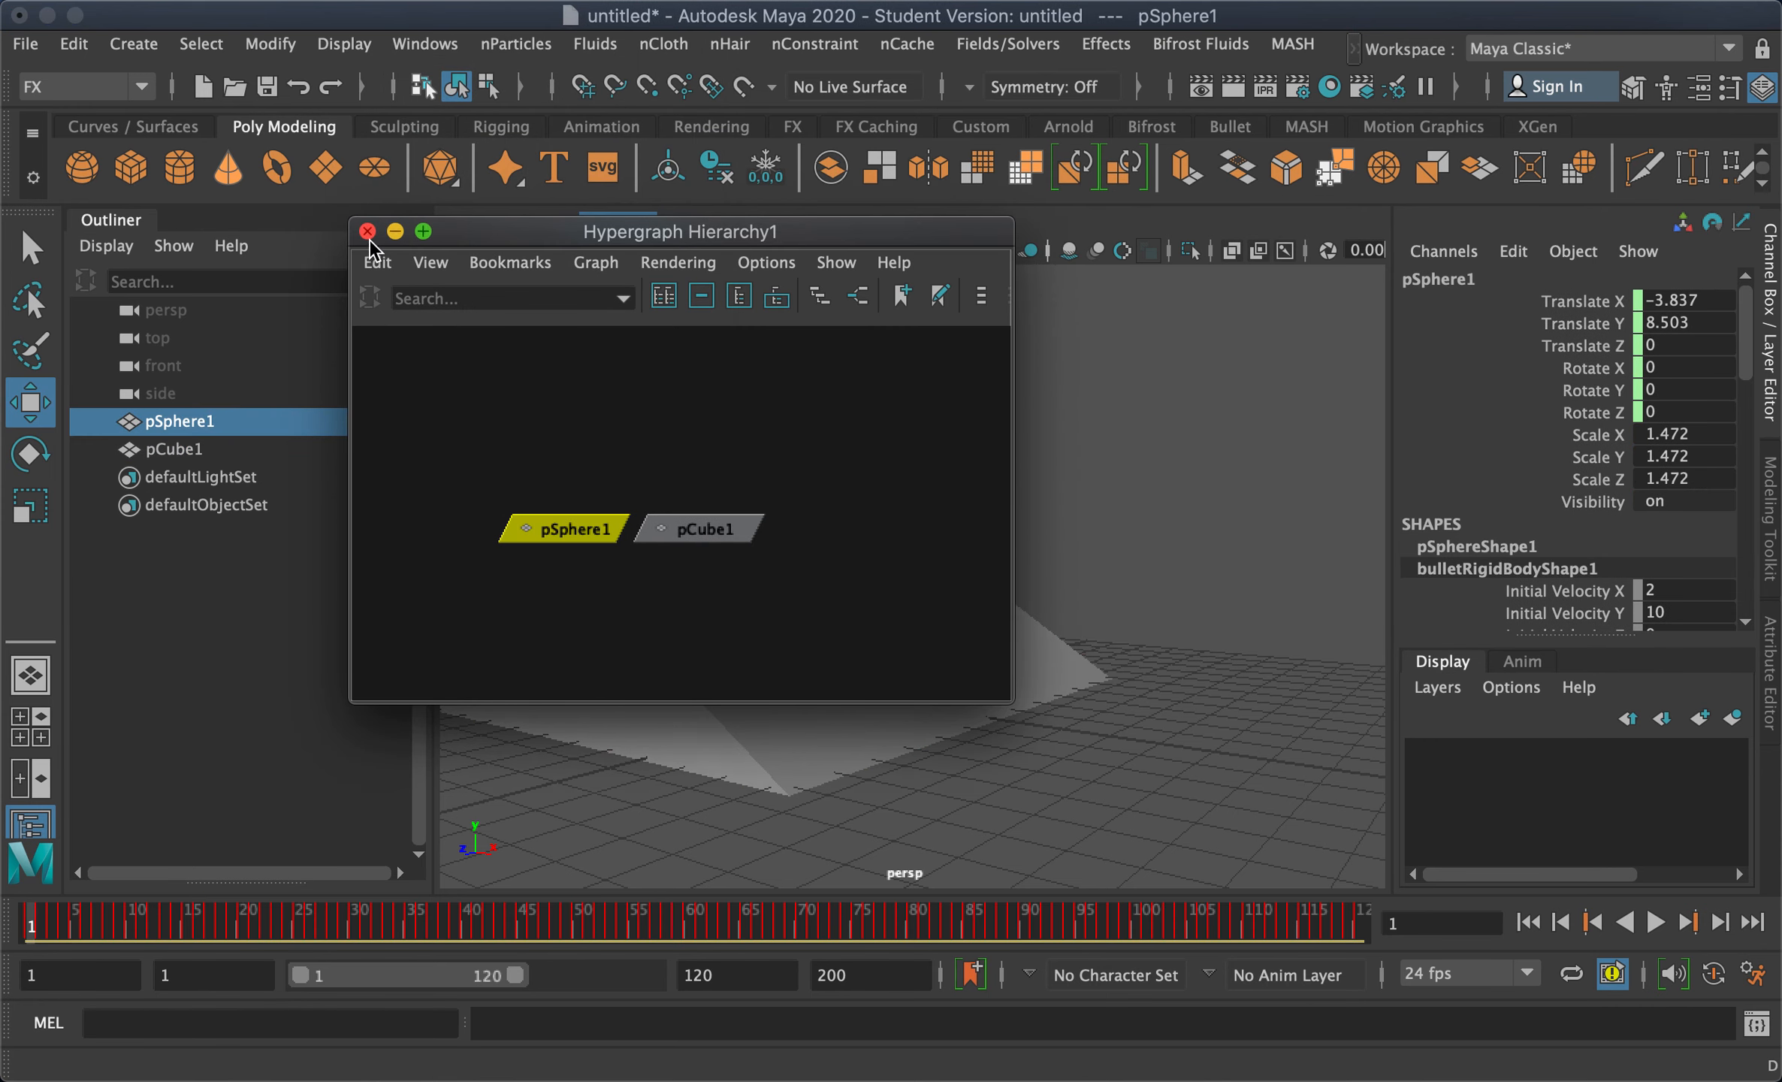
Select the cube and sphere and graph their node network in Hypergraph: Connections, replacing the hierarchy view
click(172, 446)
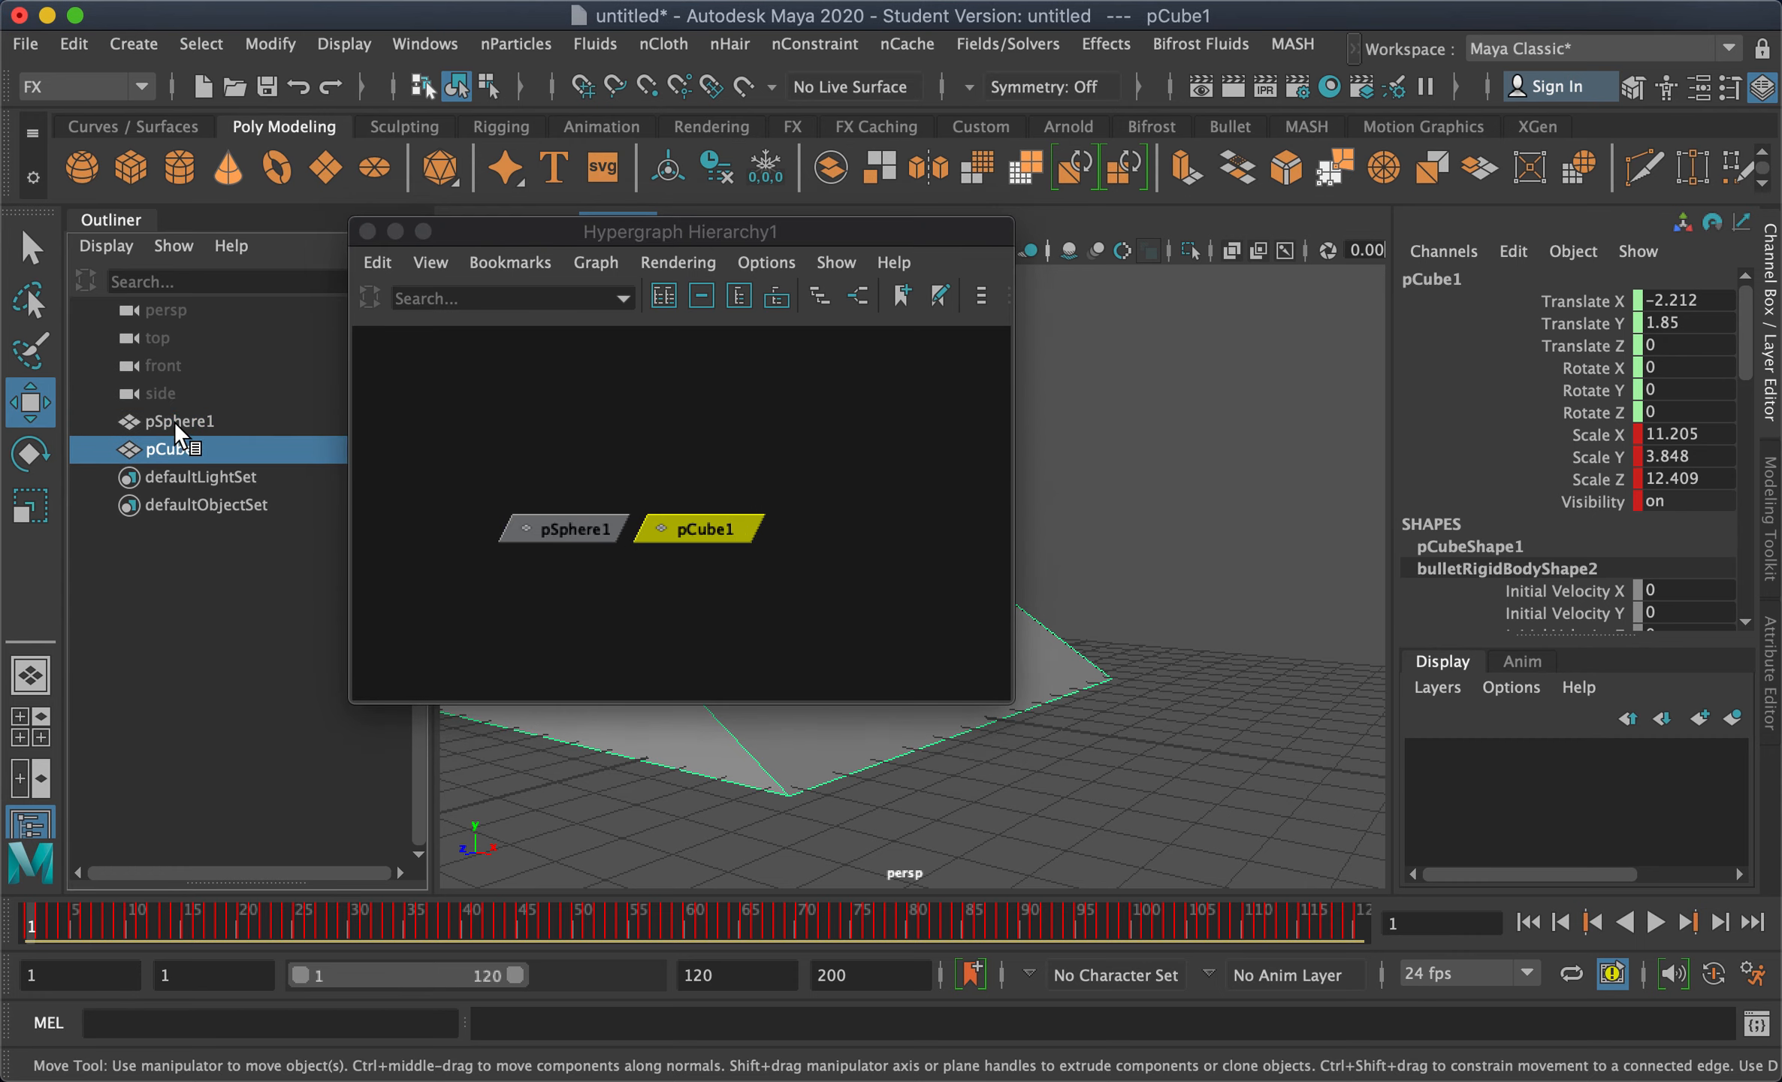
ctrl+click(174, 421)
click(426, 44)
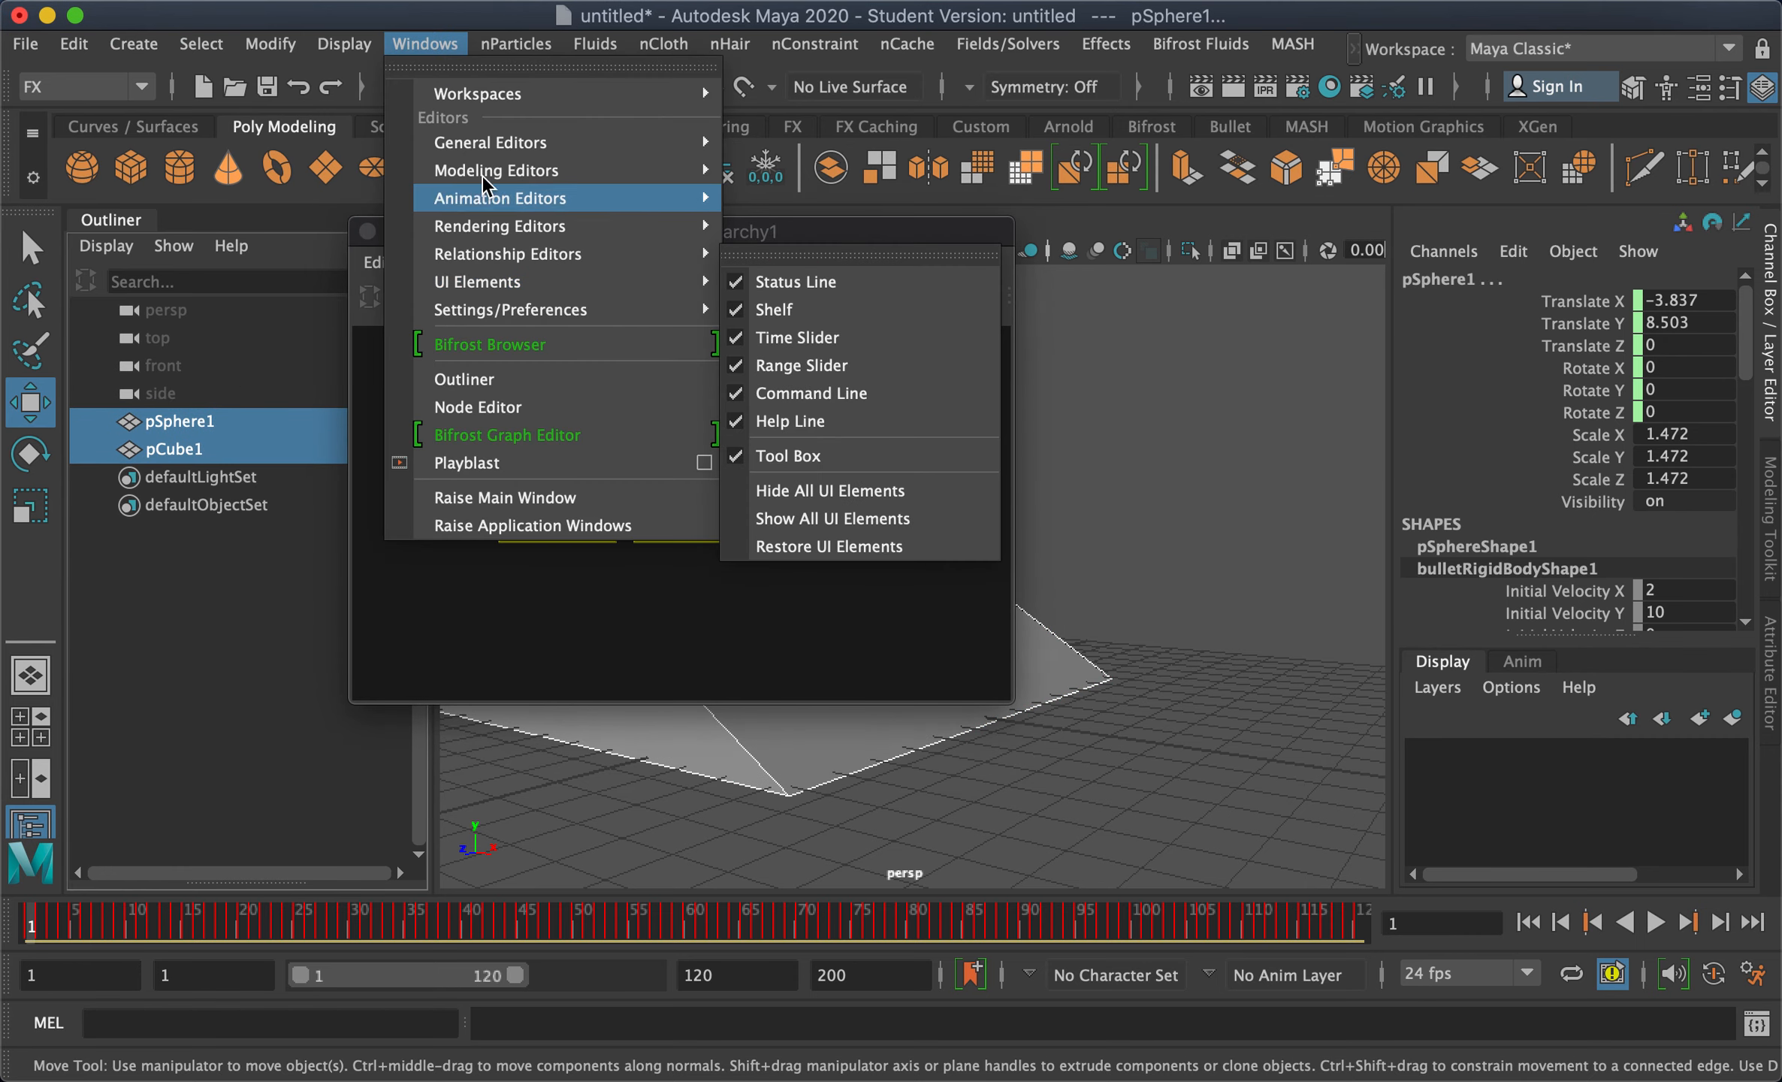
click(367, 232)
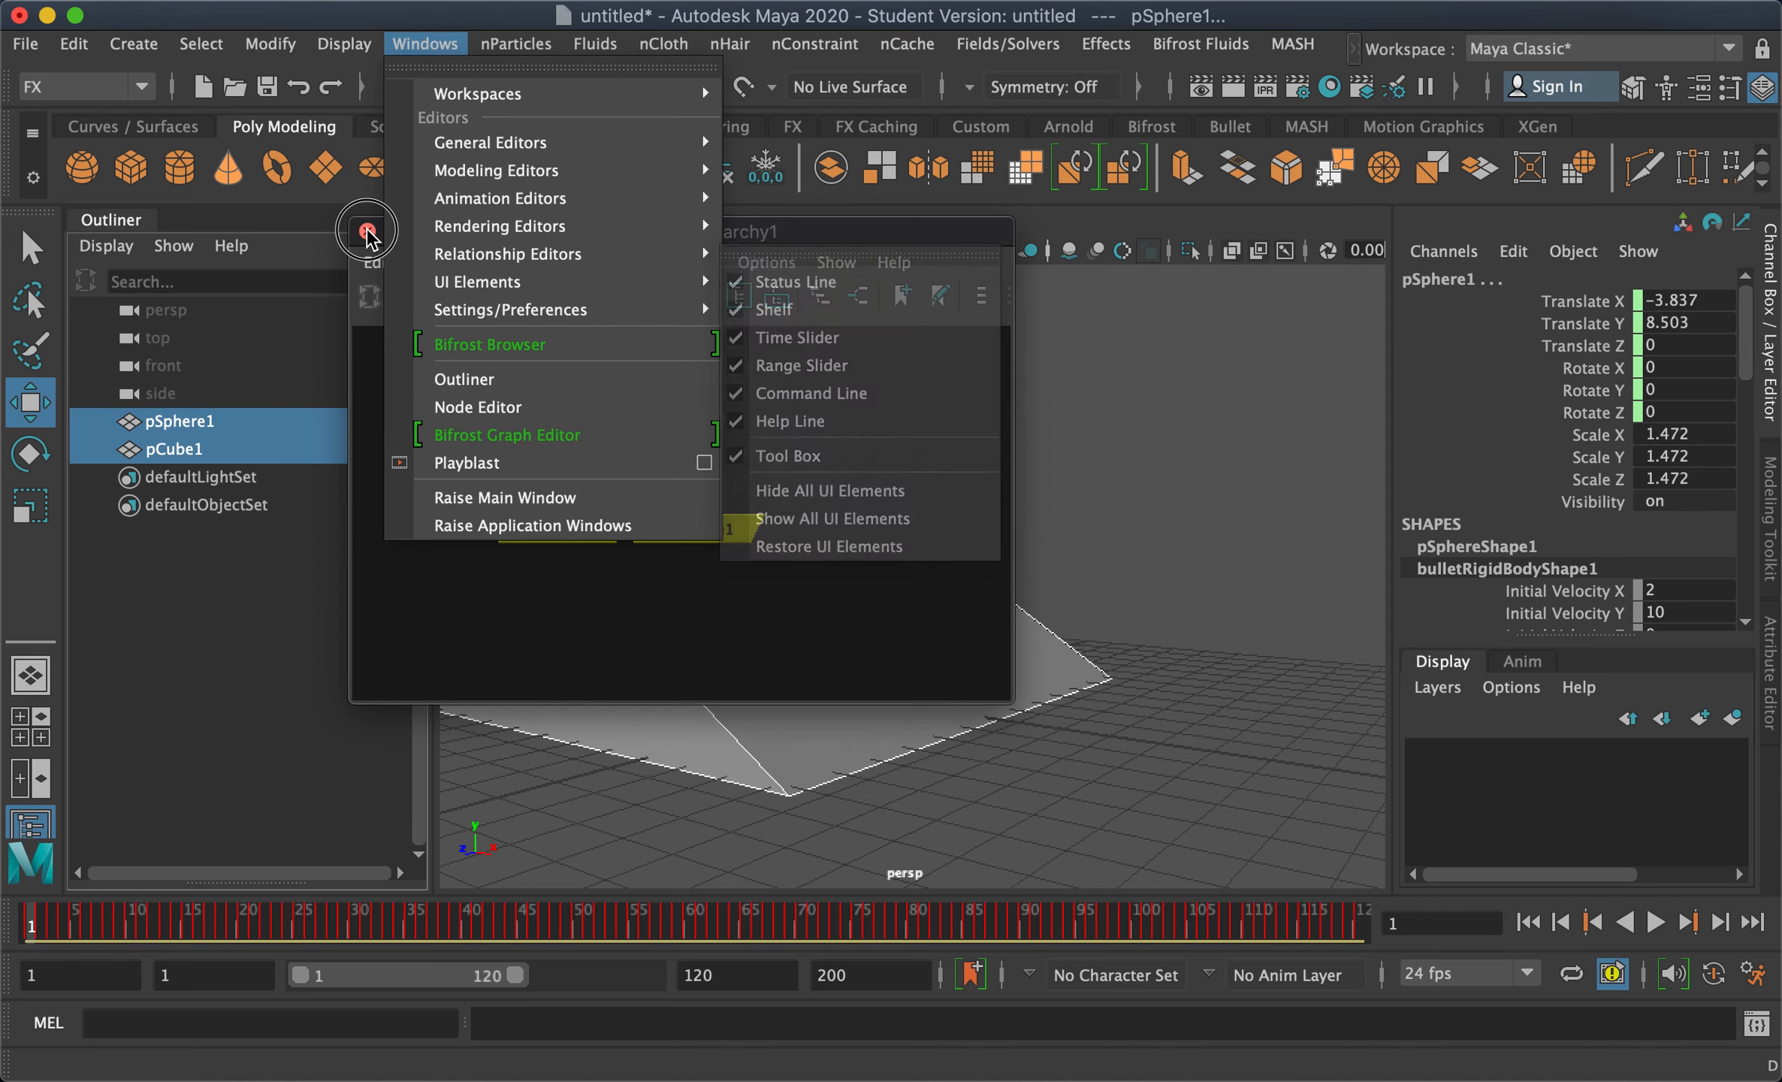
click(421, 43)
click(423, 46)
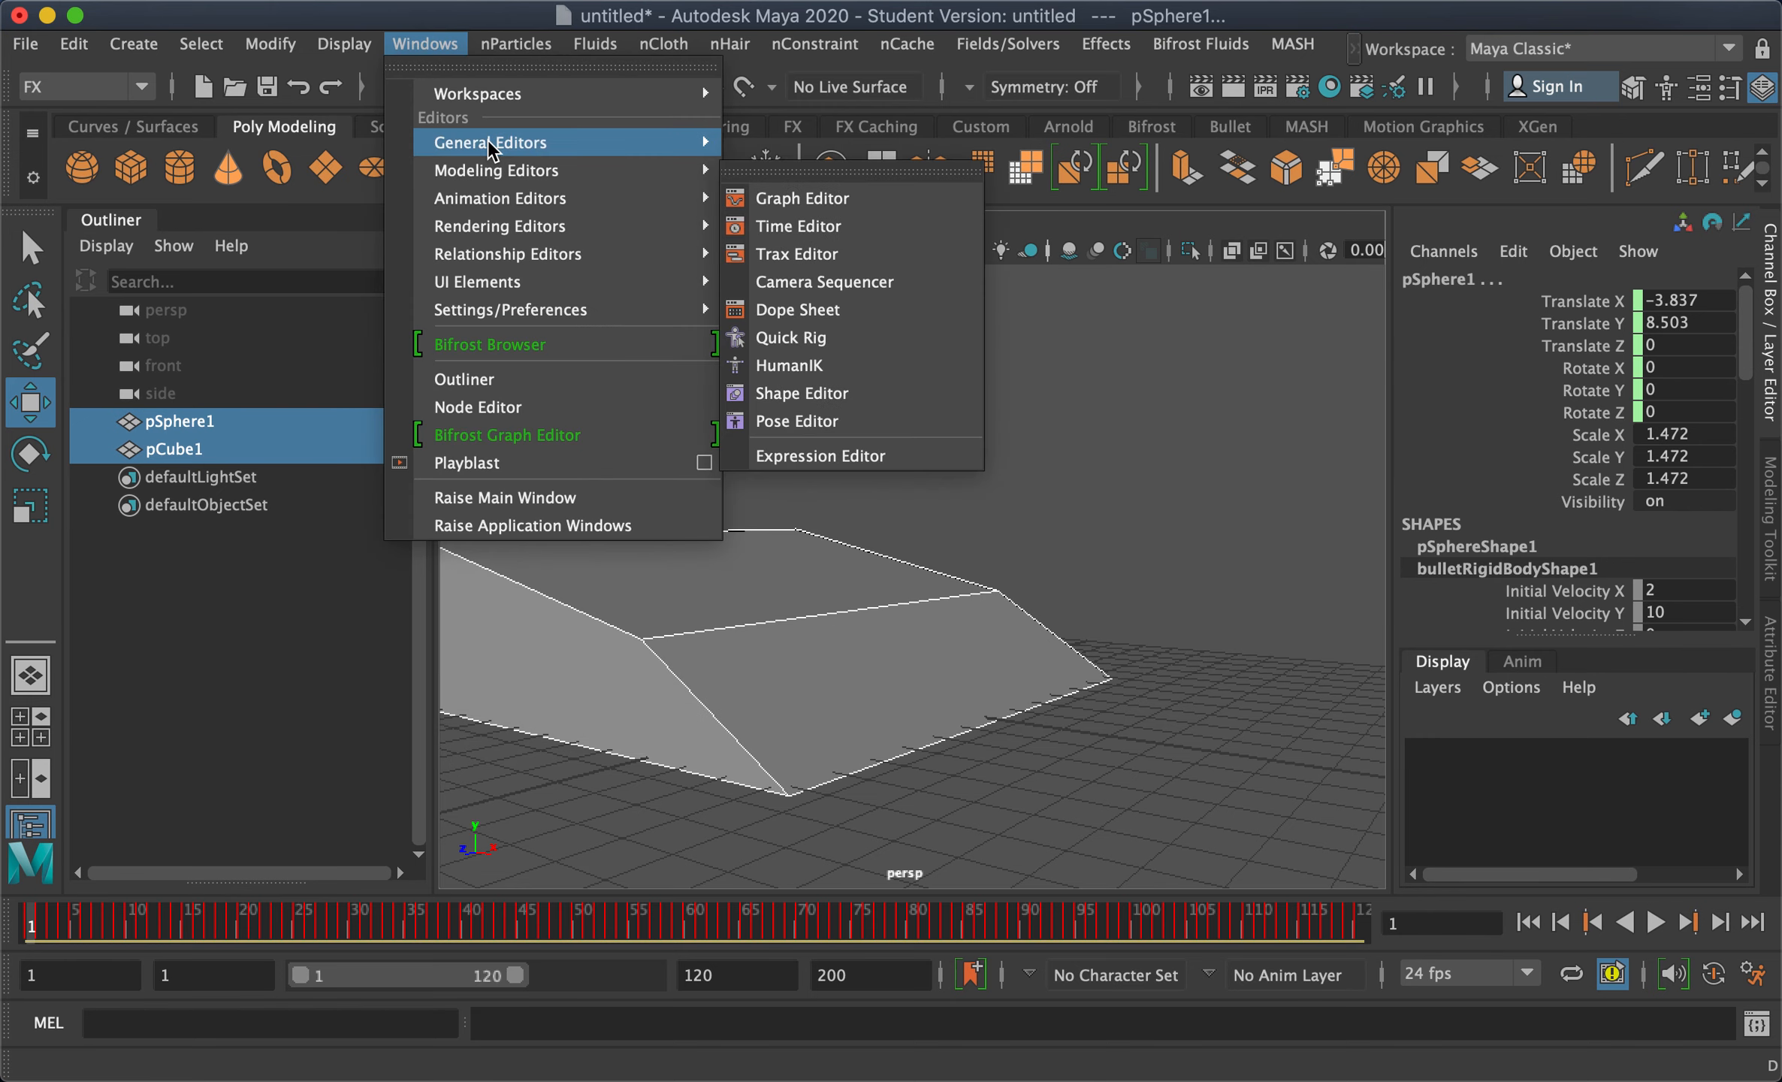
mouse_move(490, 143)
click(808, 284)
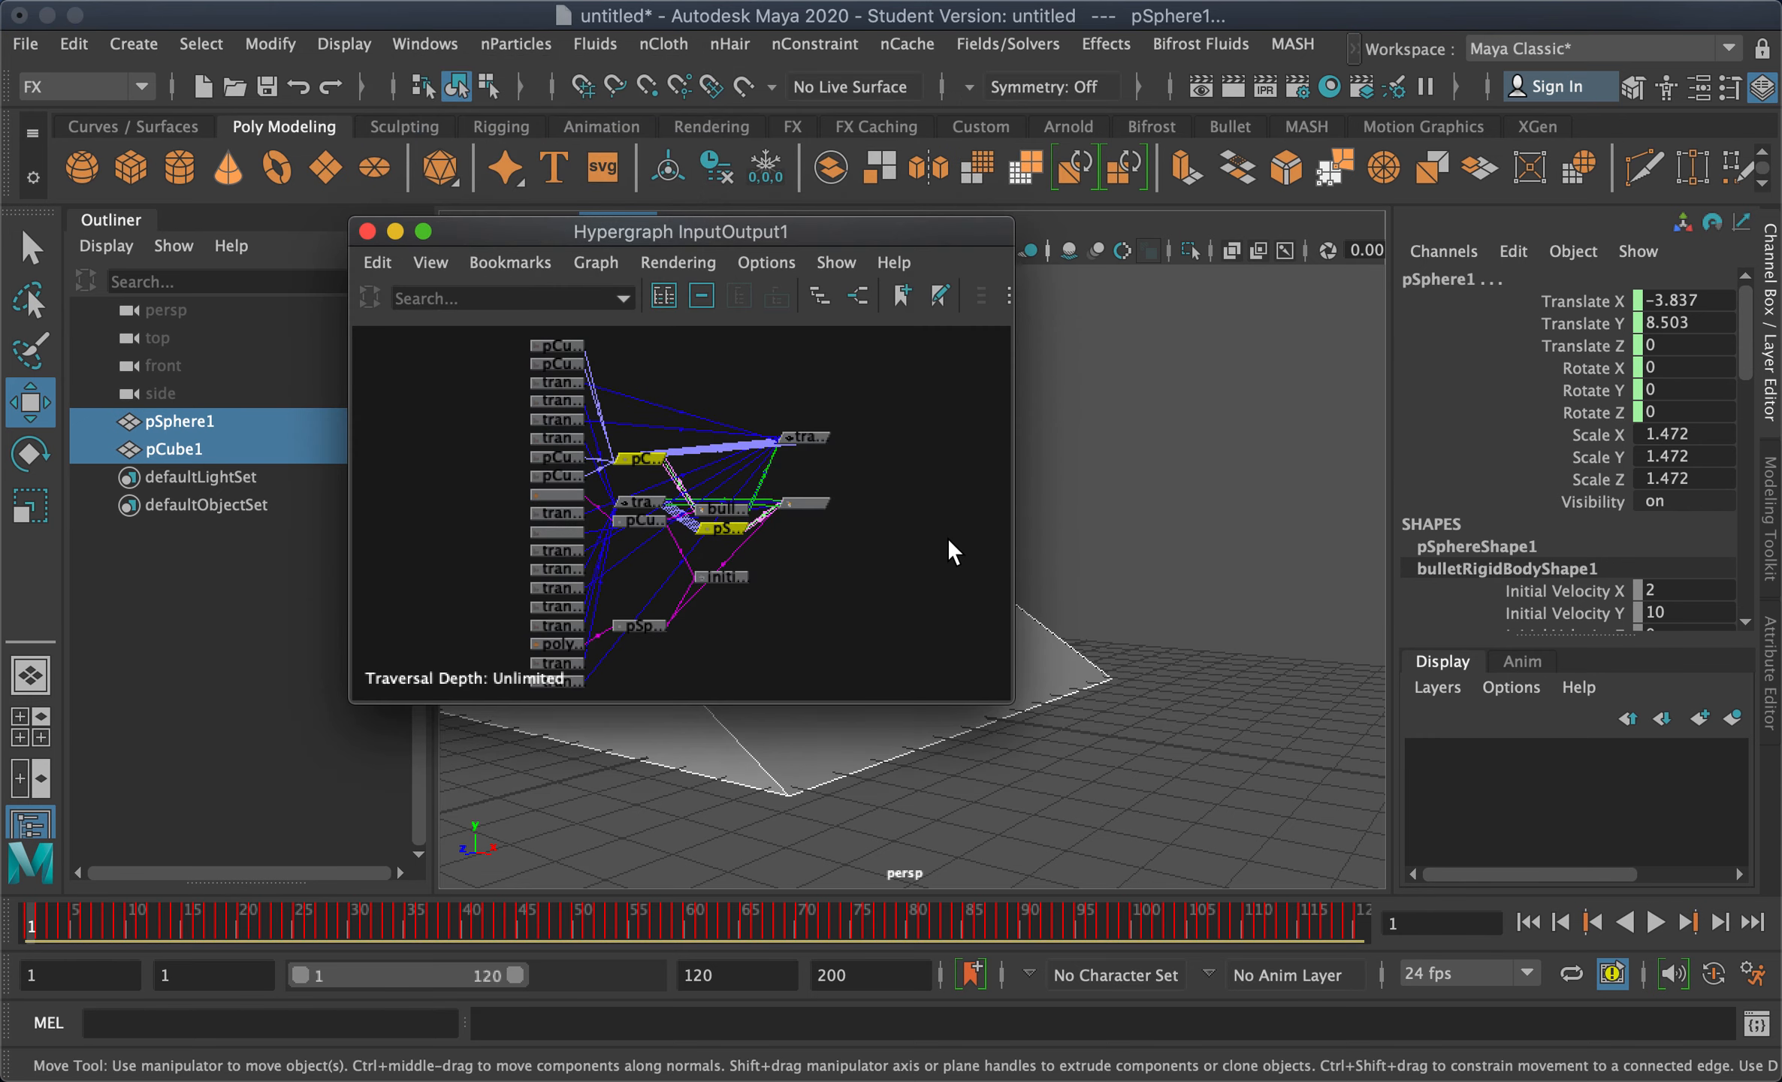
alt+right_drag(682, 562, 839, 561)
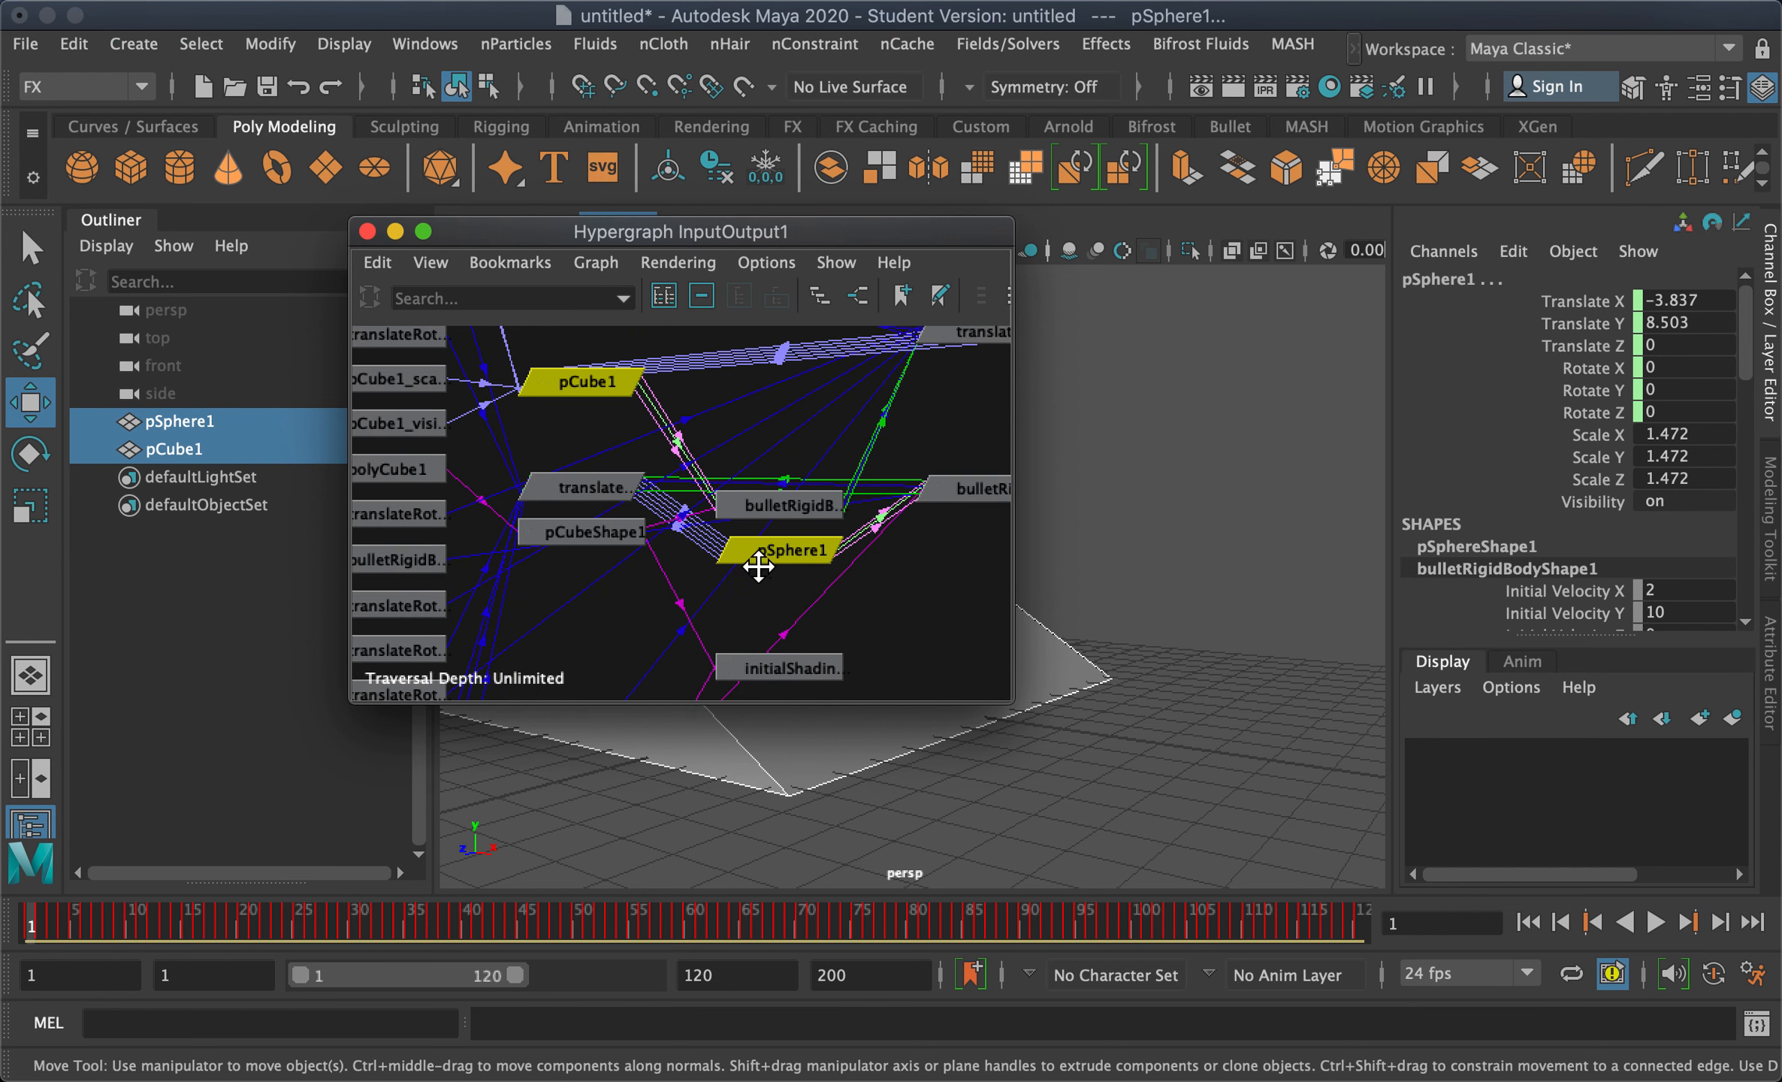
alt+middle_drag(756, 565, 737, 536)
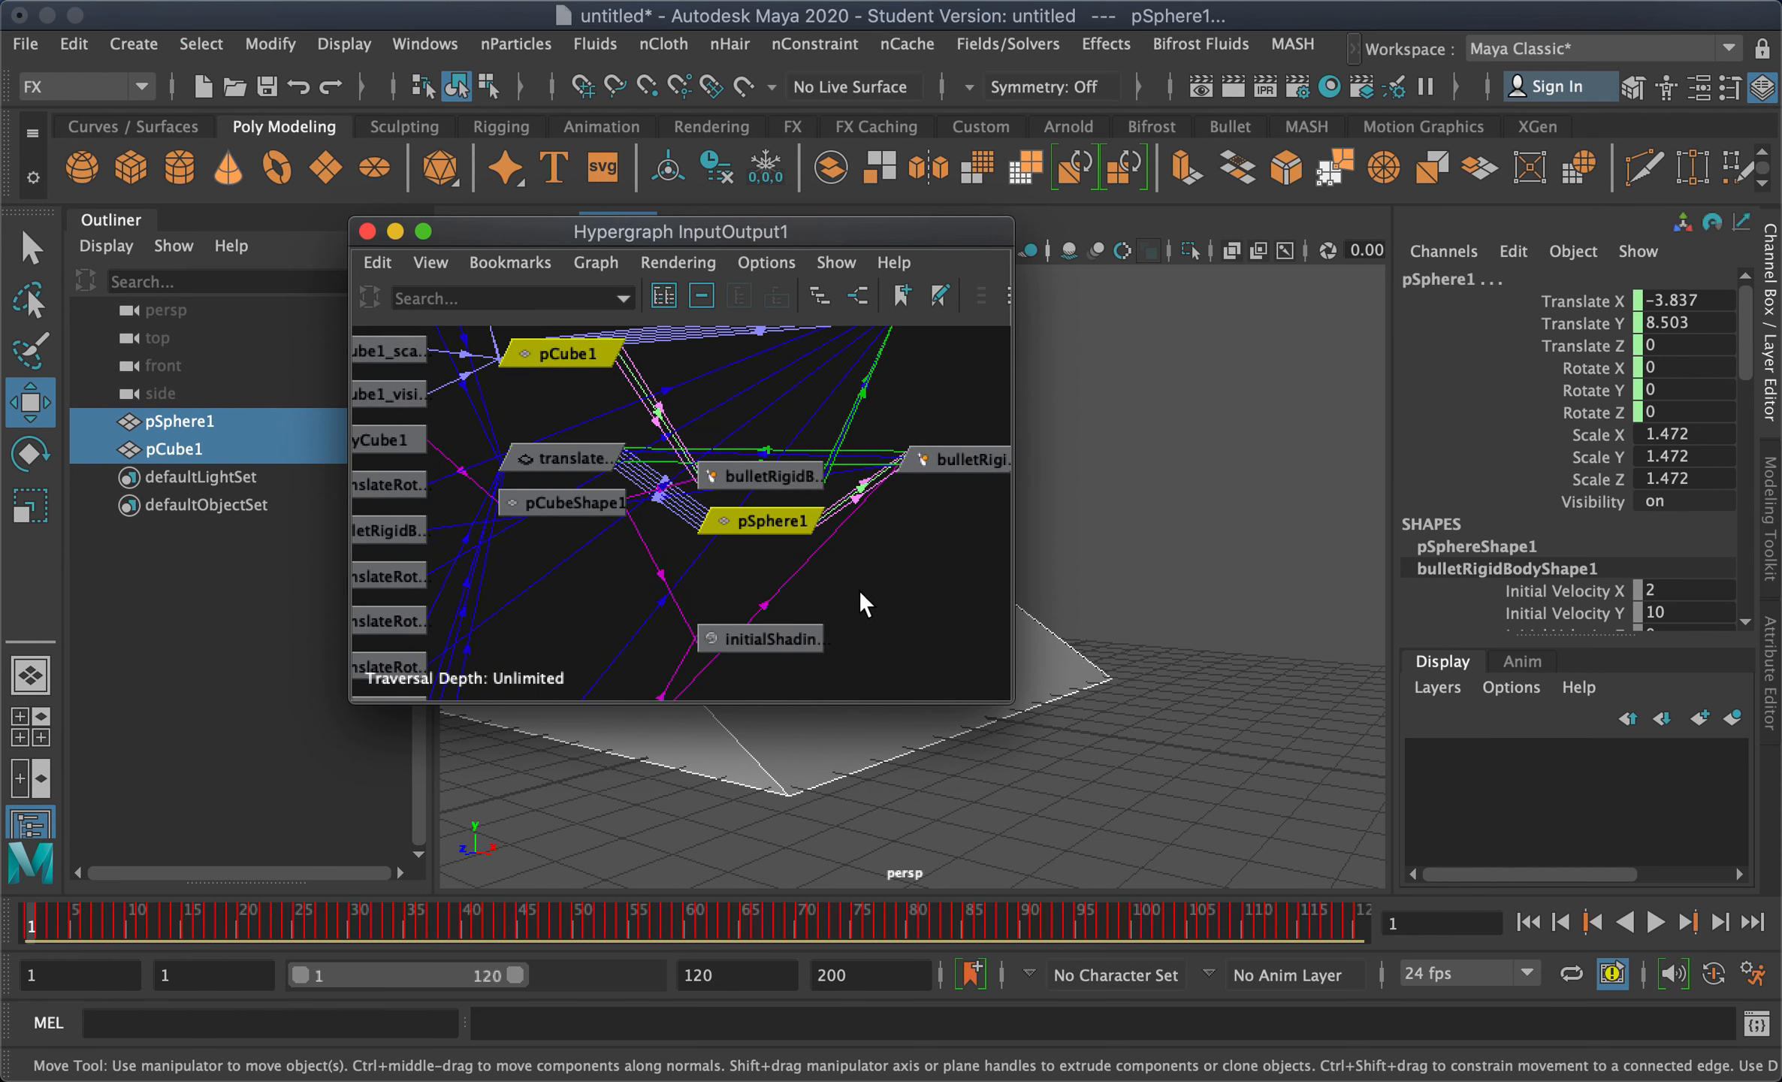
Delete the sphere's bulletRigidBodyShape1 node from the connections graph and close the Hypergraph
click(773, 476)
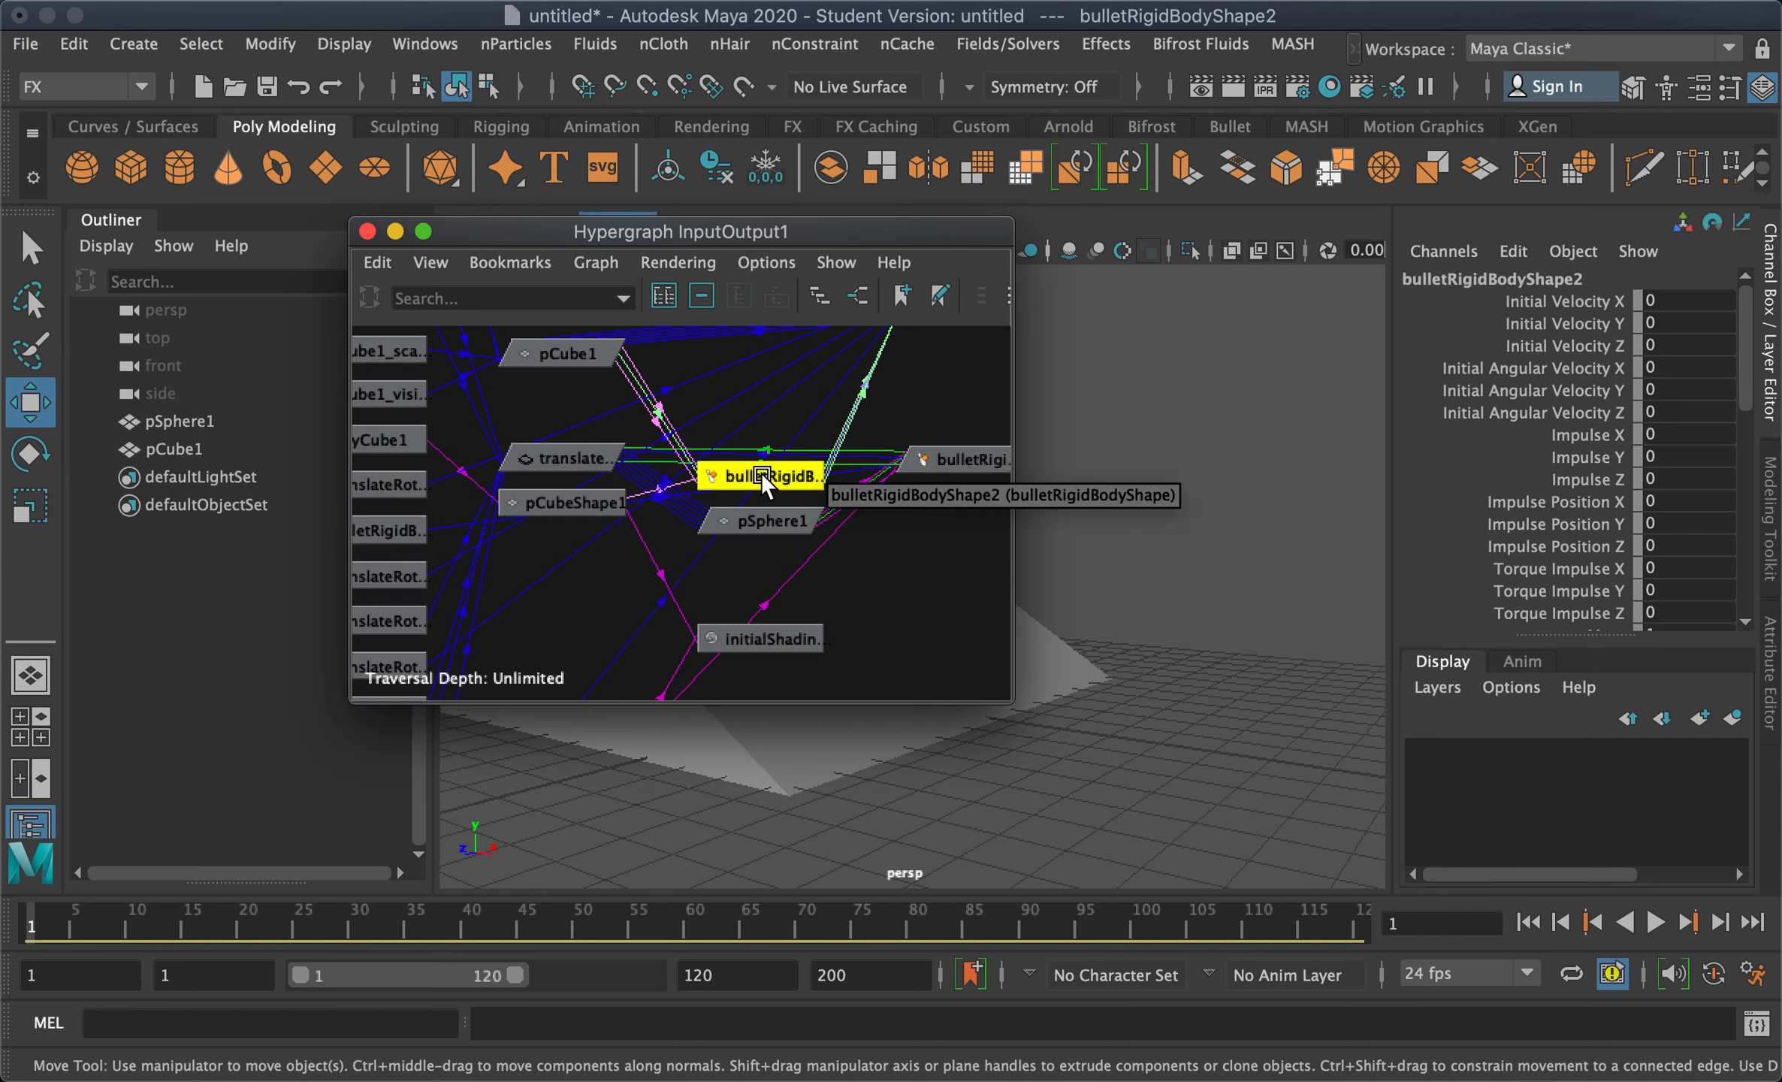
drag(778, 477, 740, 398)
click(953, 461)
key(Delete)
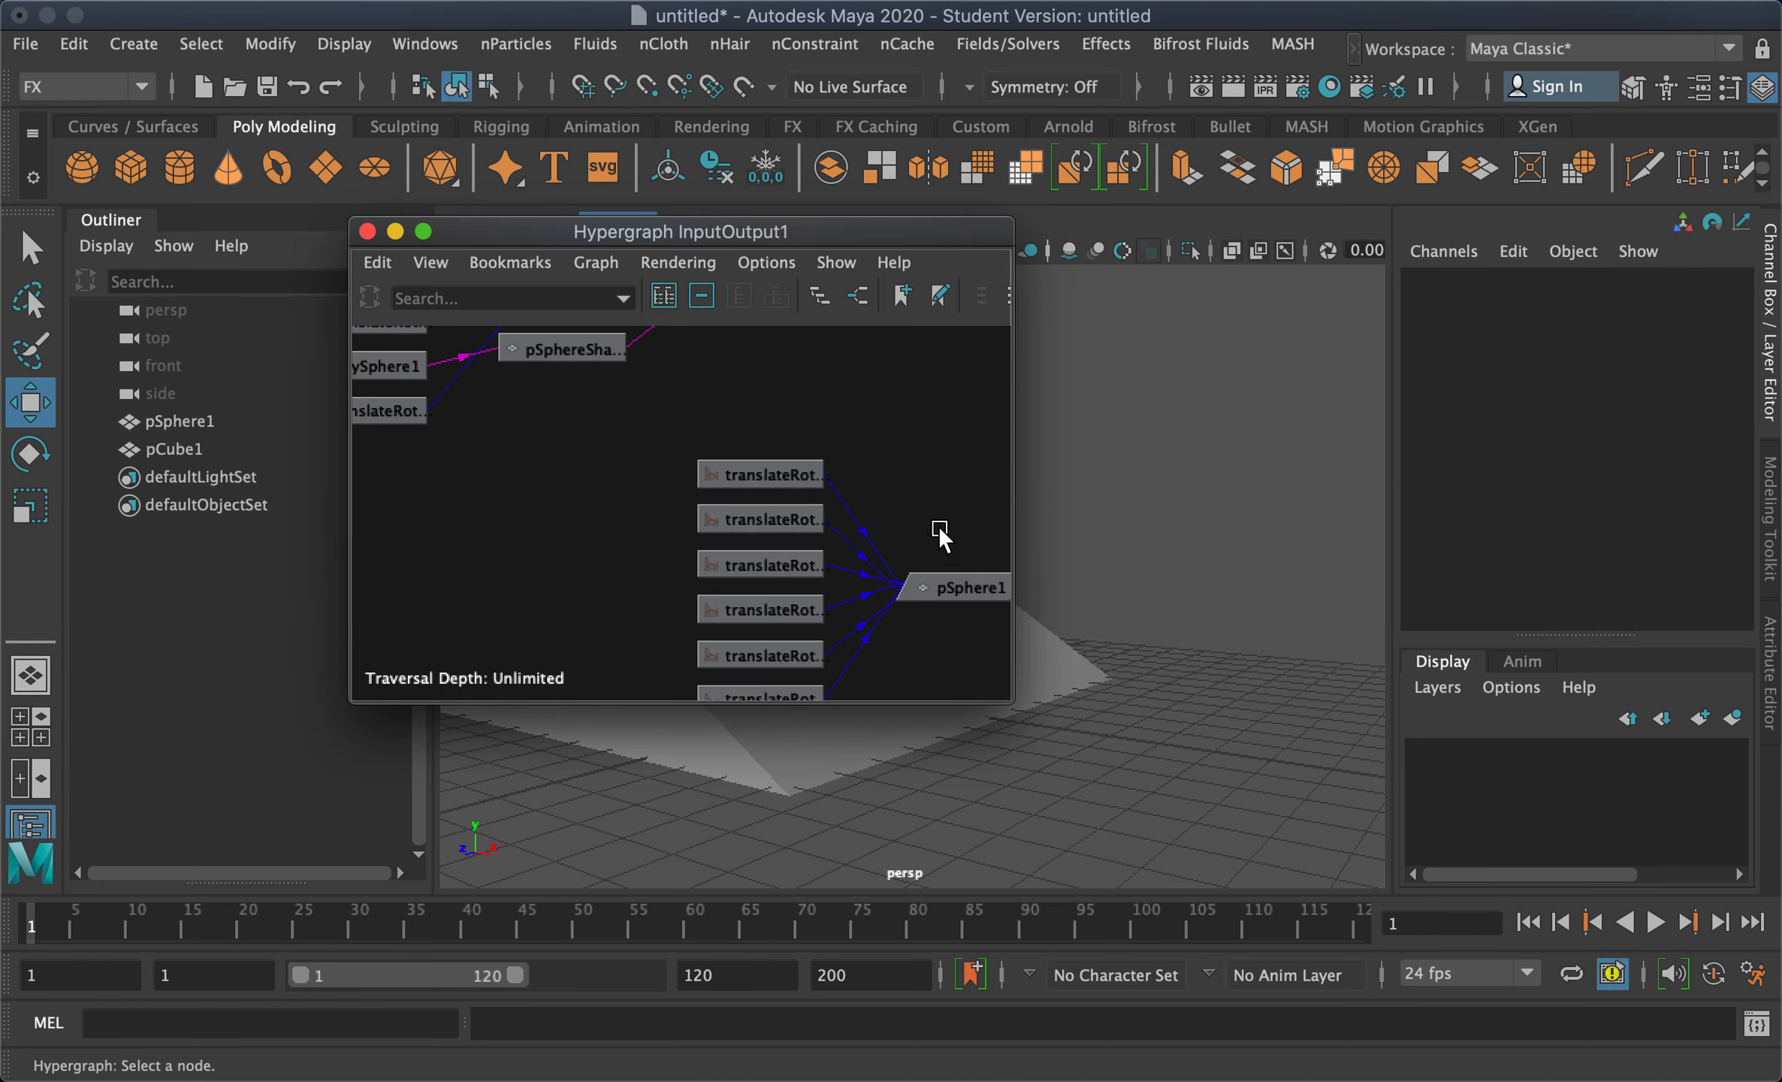
key(a)
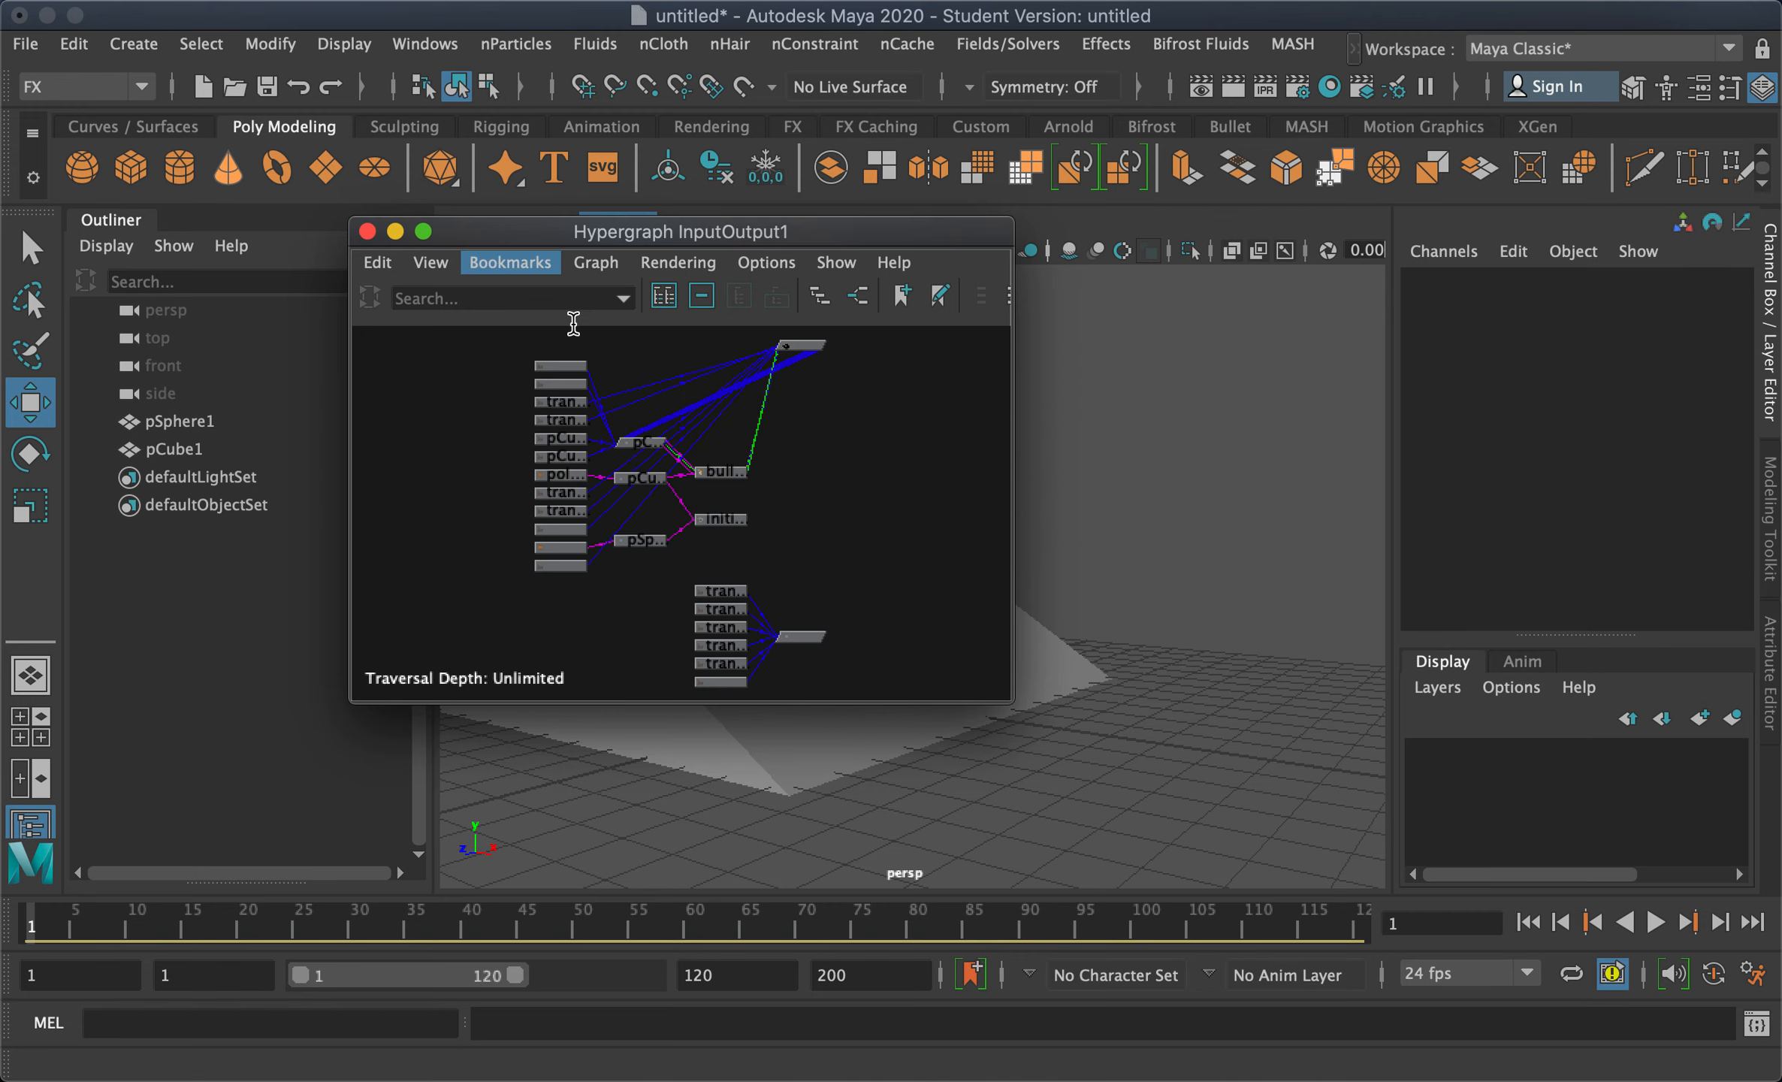
drag(491, 230, 1232, 259)
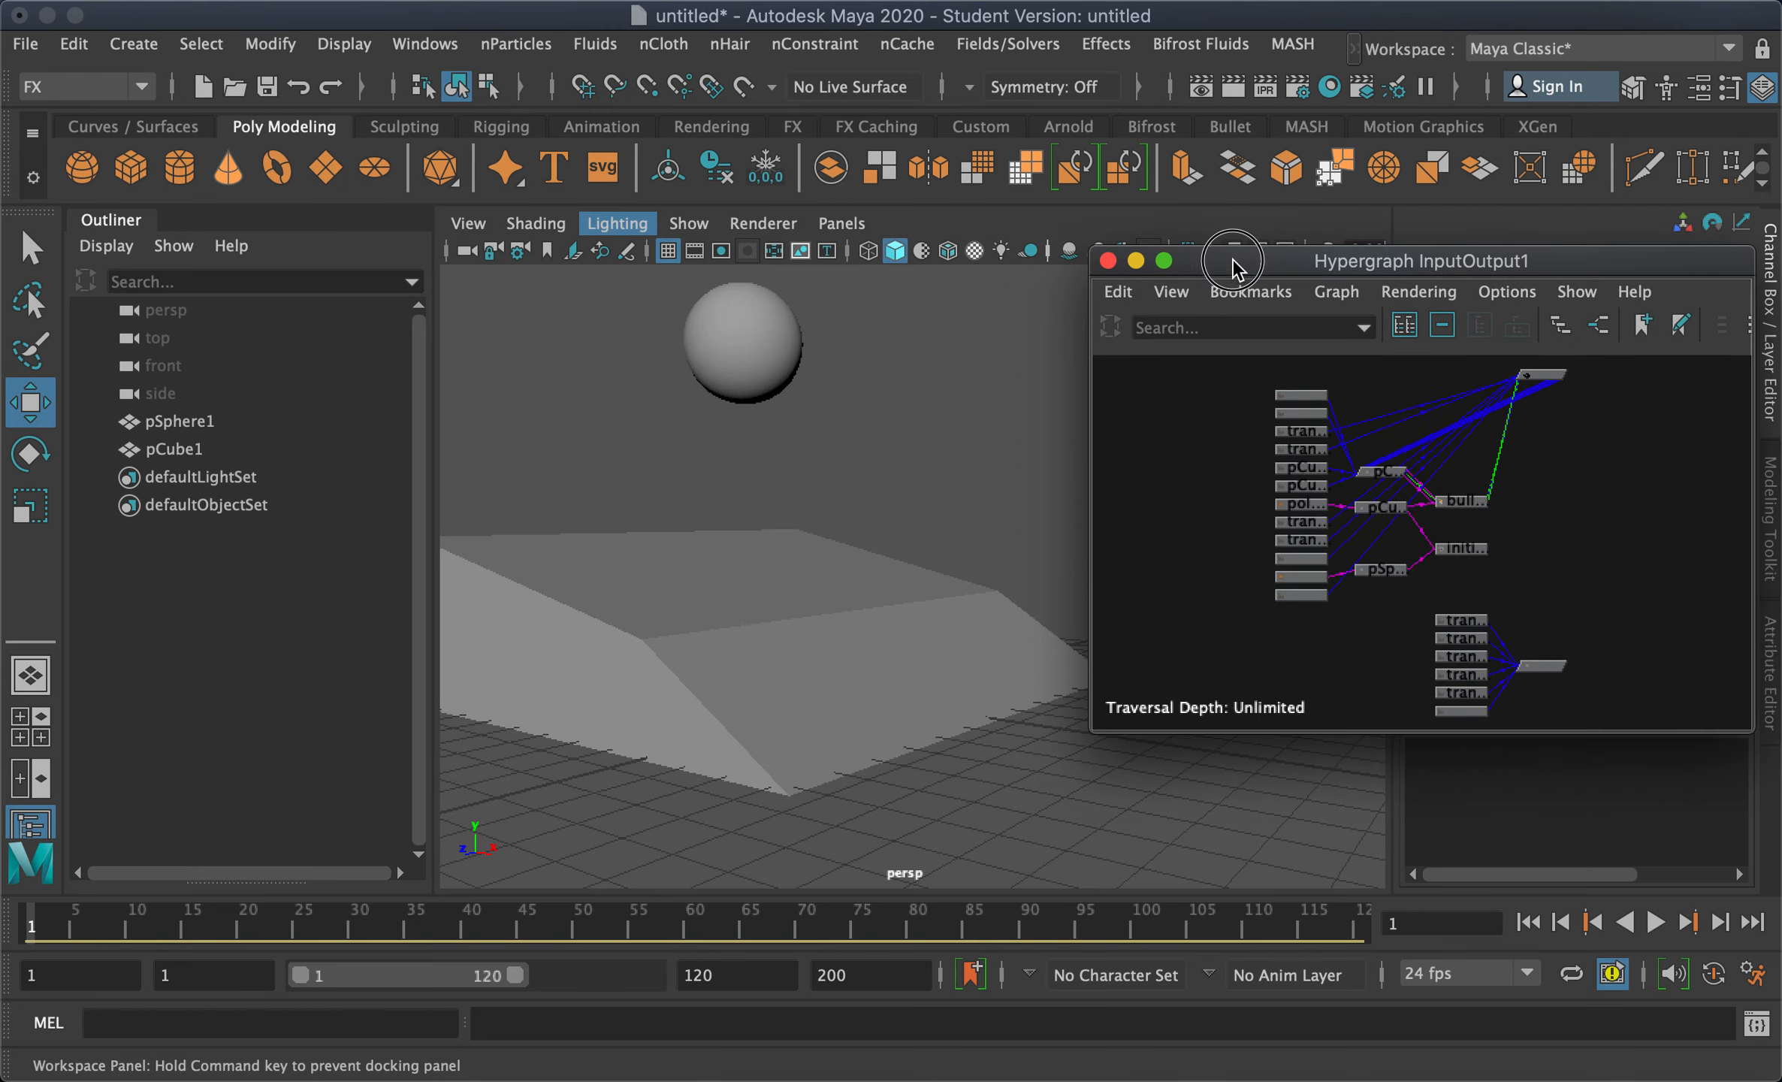
click(1108, 261)
Play the baked animation from a wider view, return to the first frame and inspect the sphere's keyed channels
click(1656, 923)
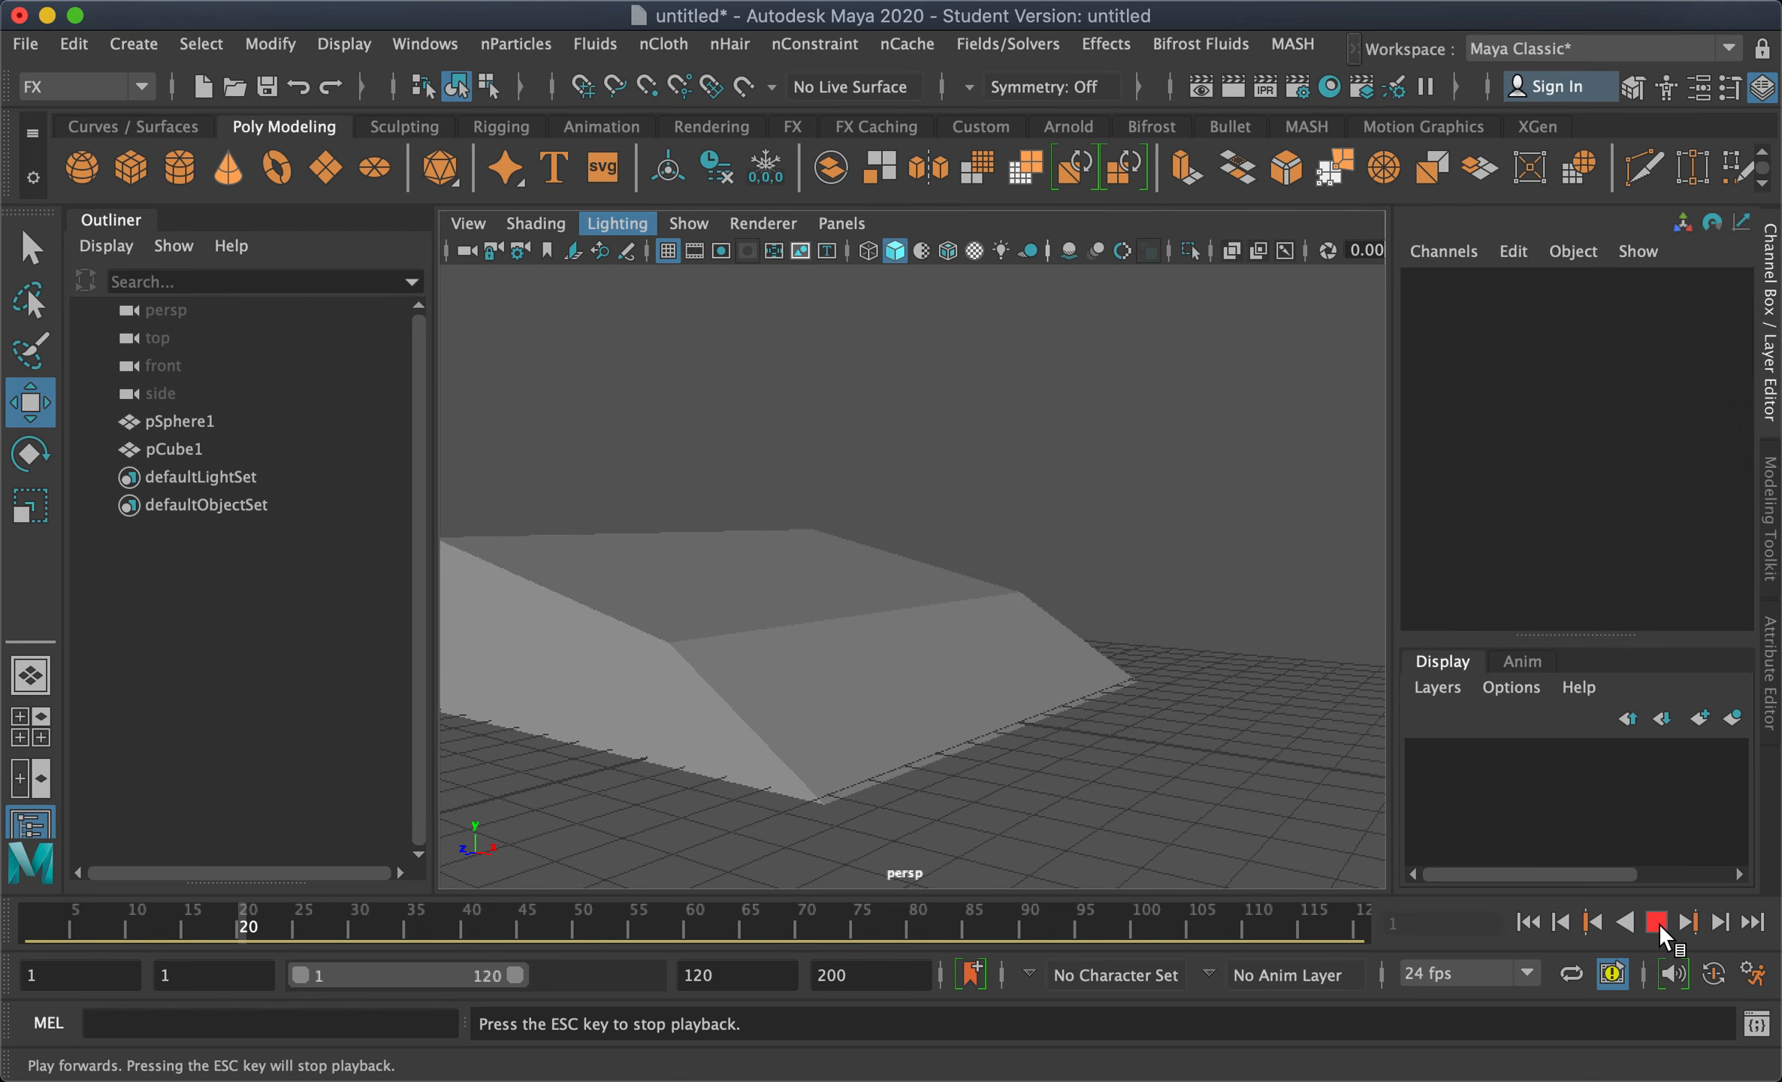
alt+right_drag(1209, 709, 906, 756)
alt+drag(906, 756, 1058, 554)
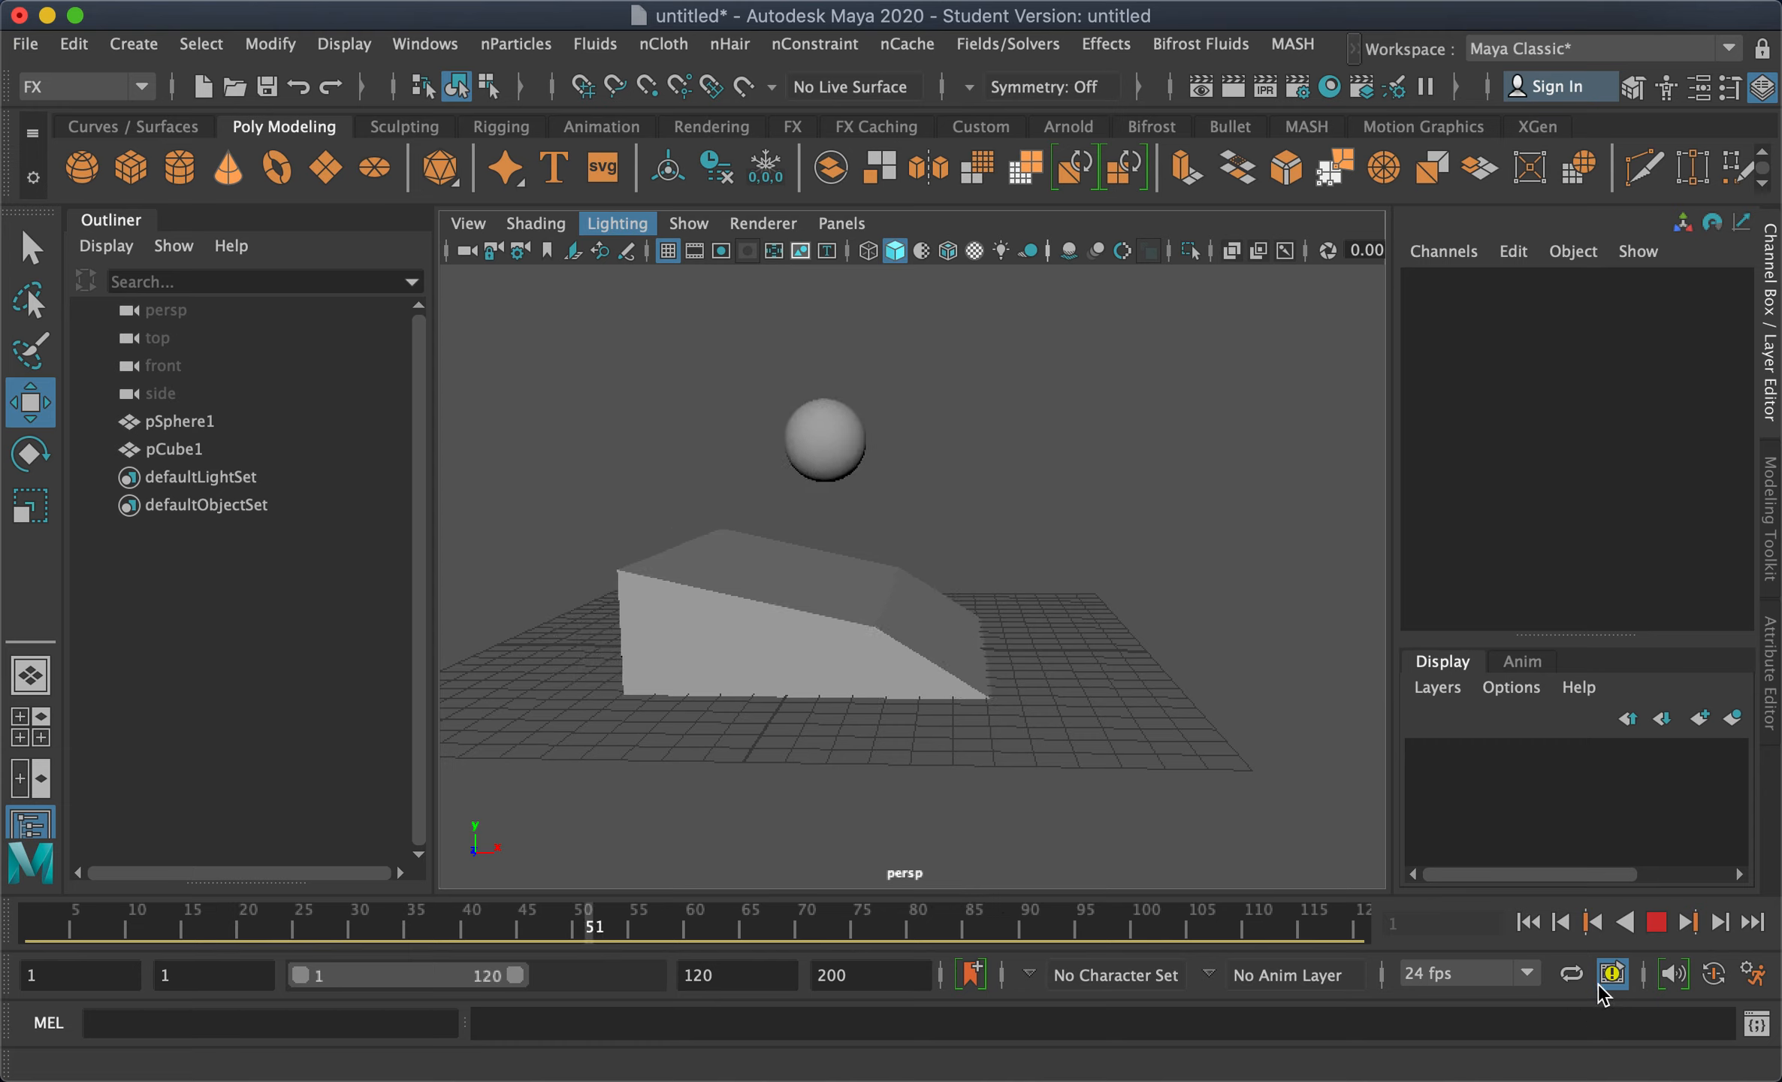
click(1656, 922)
click(1528, 923)
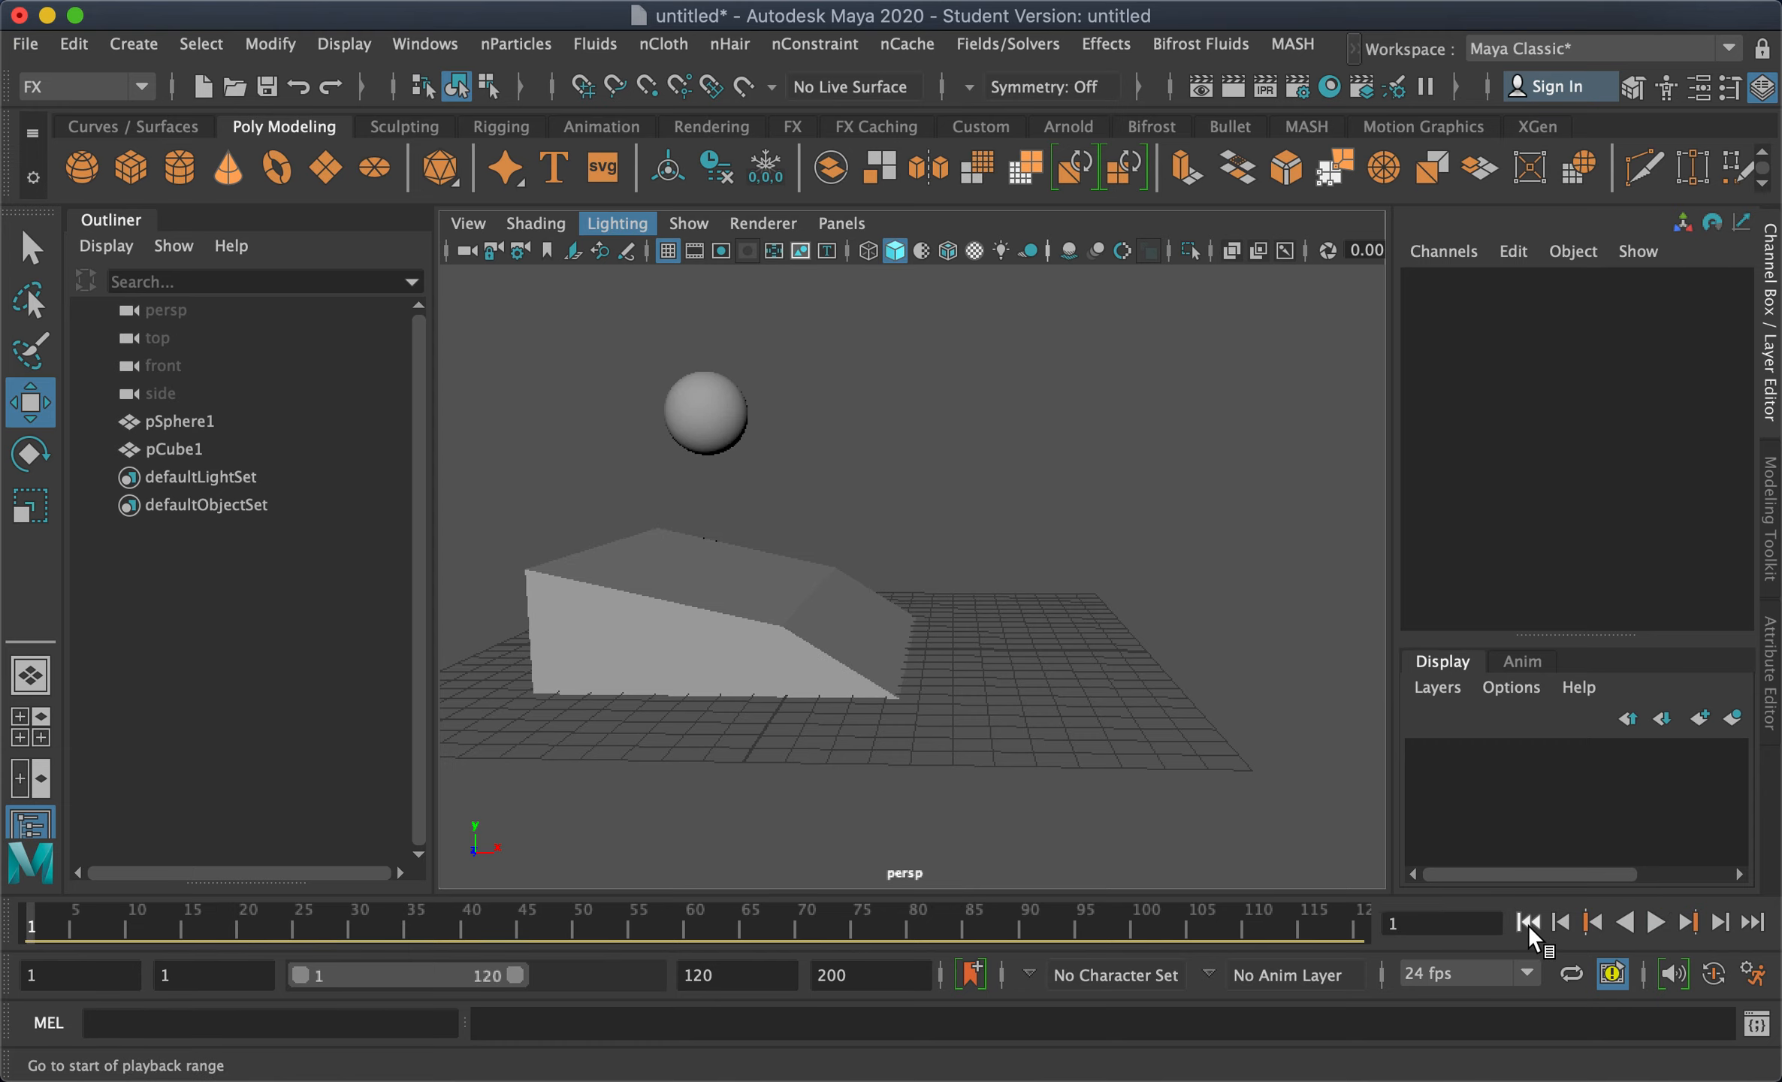
click(699, 398)
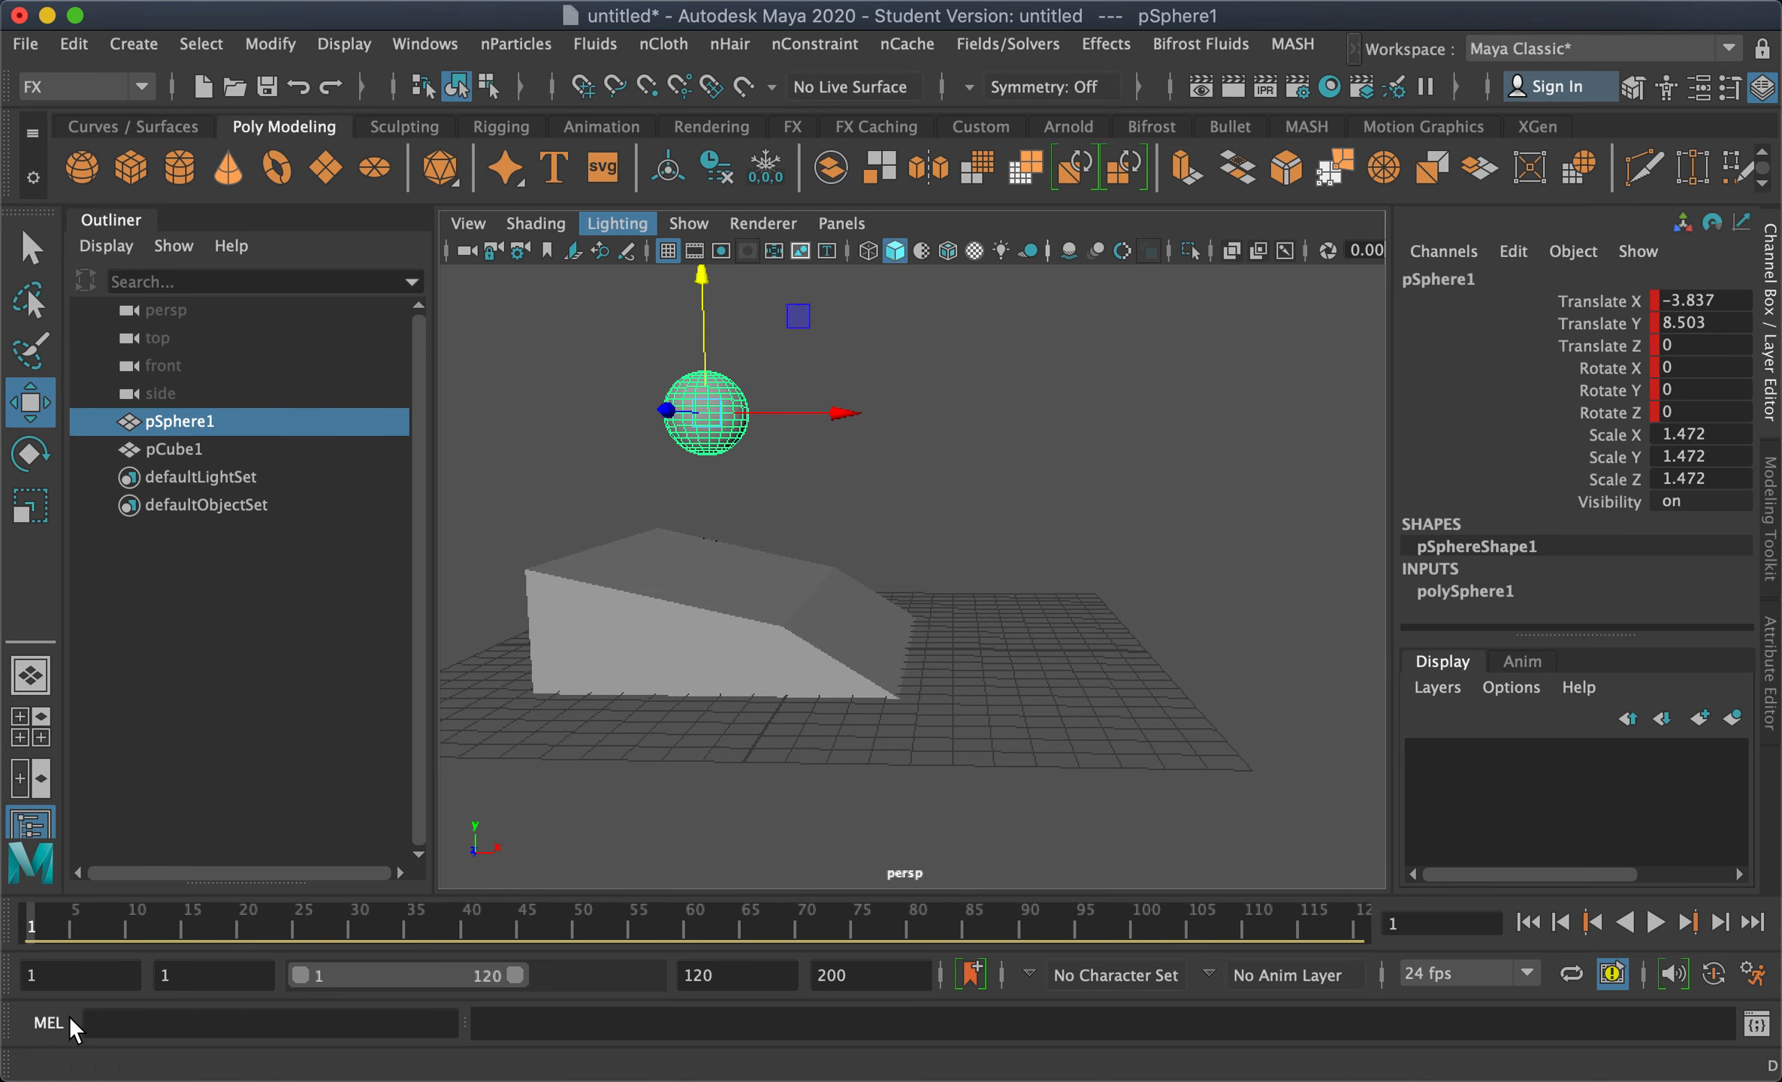